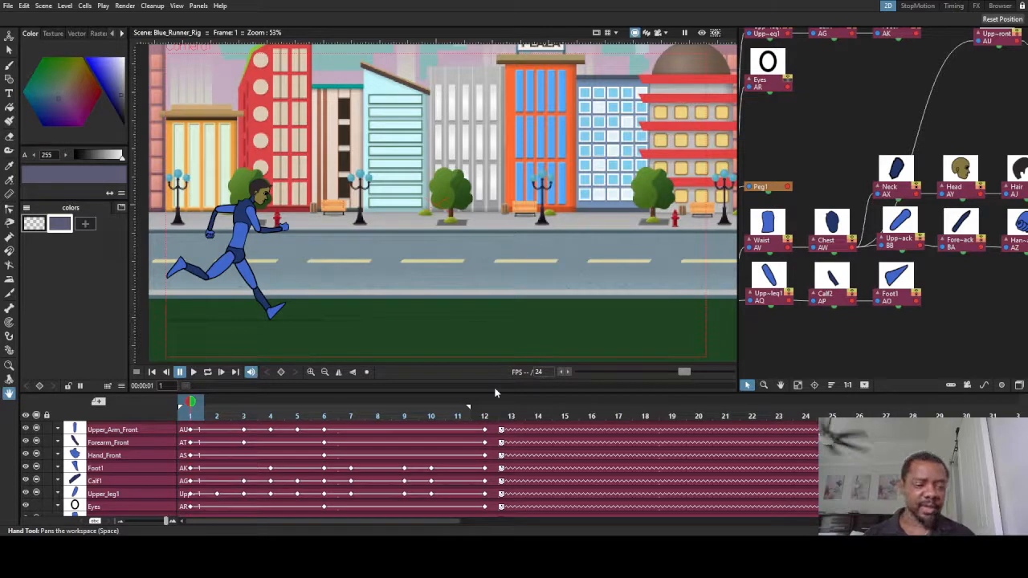
# - Hide the city background (Col2) and the ground line (Col3) to view the runner alone, and show both columns again
pyautogui.scroll(-5, 109, 490)
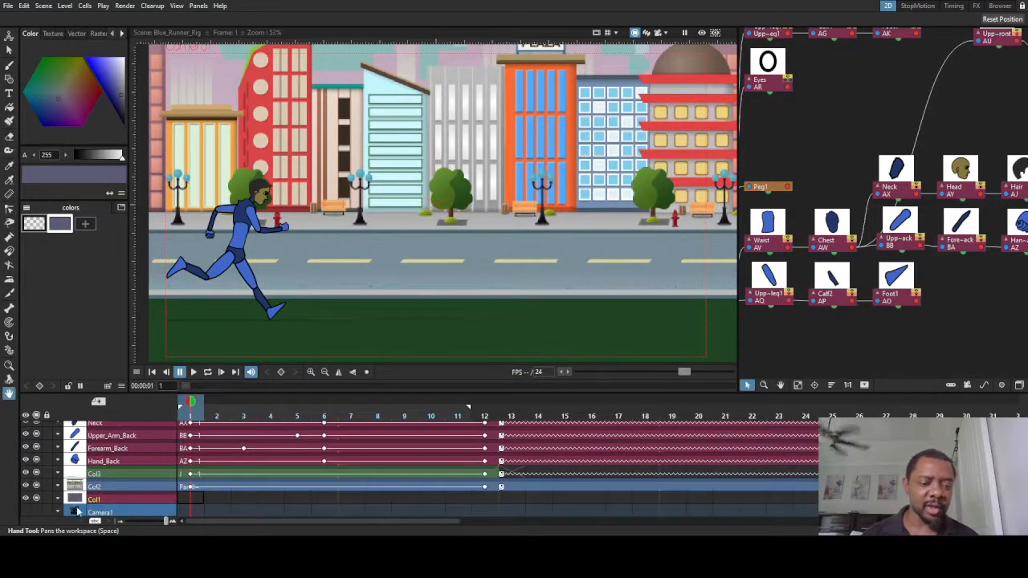
pyautogui.click(36, 488)
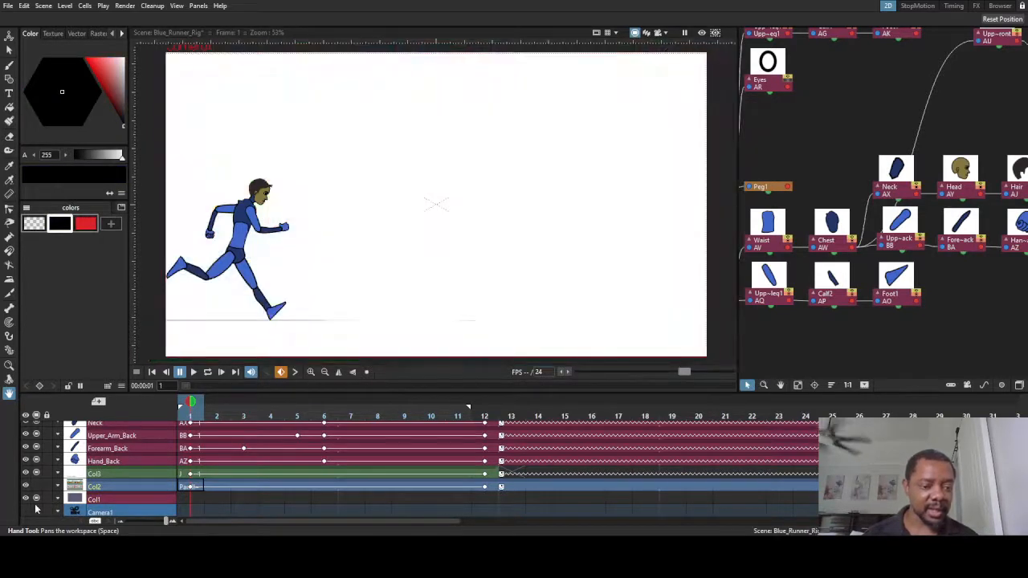
pyautogui.click(75, 499)
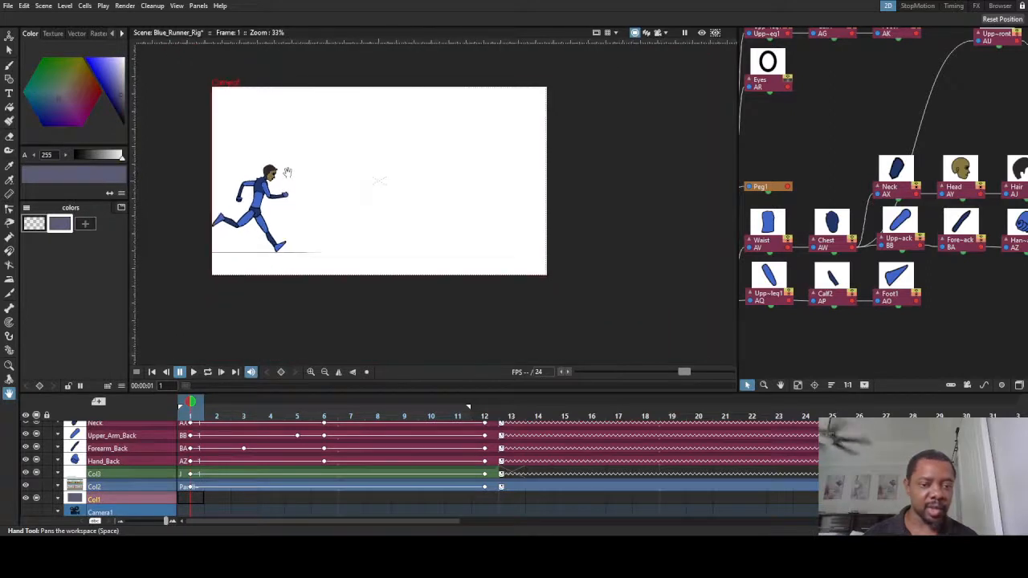
pyautogui.scroll(1, 283, 243)
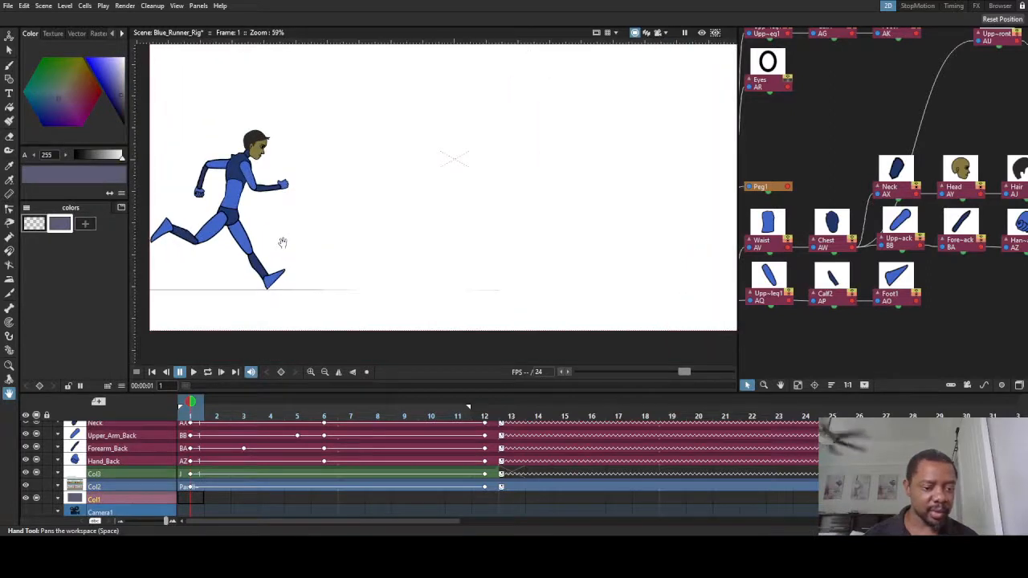
pyautogui.click(35, 477)
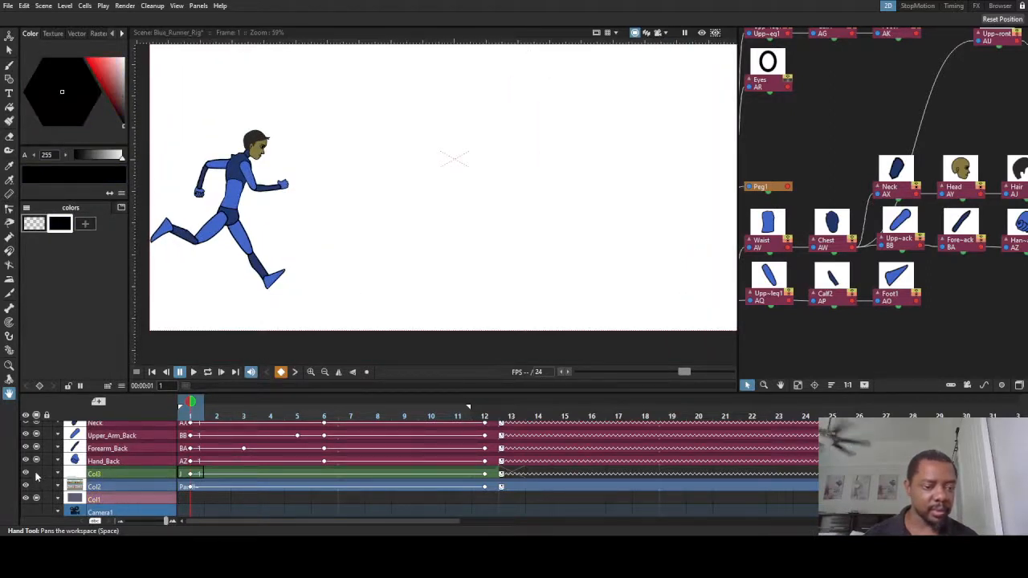
pyautogui.scroll(3, 64, 477)
pyautogui.scroll(-3, 74, 482)
pyautogui.click(36, 487)
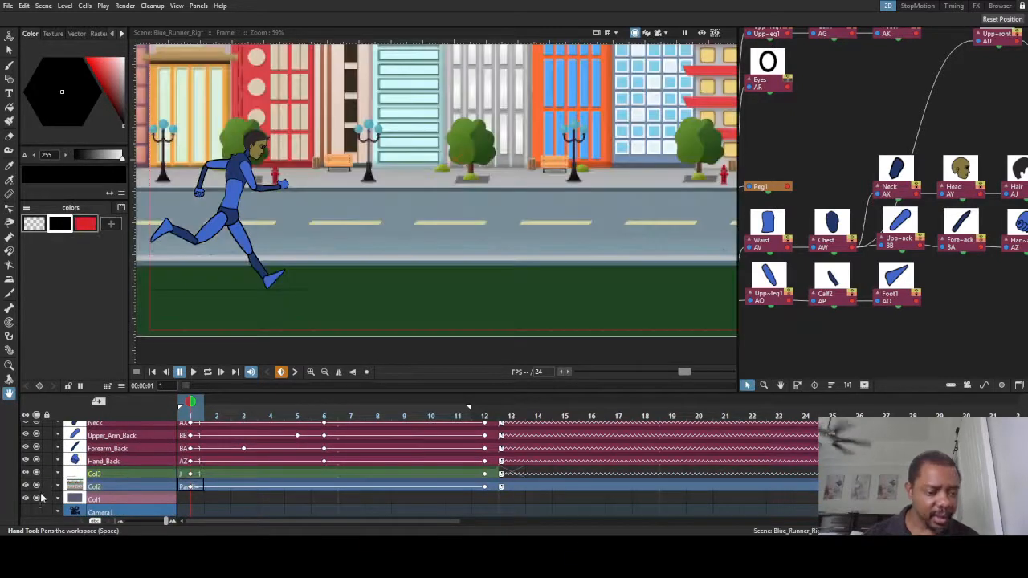
pyautogui.click(103, 511)
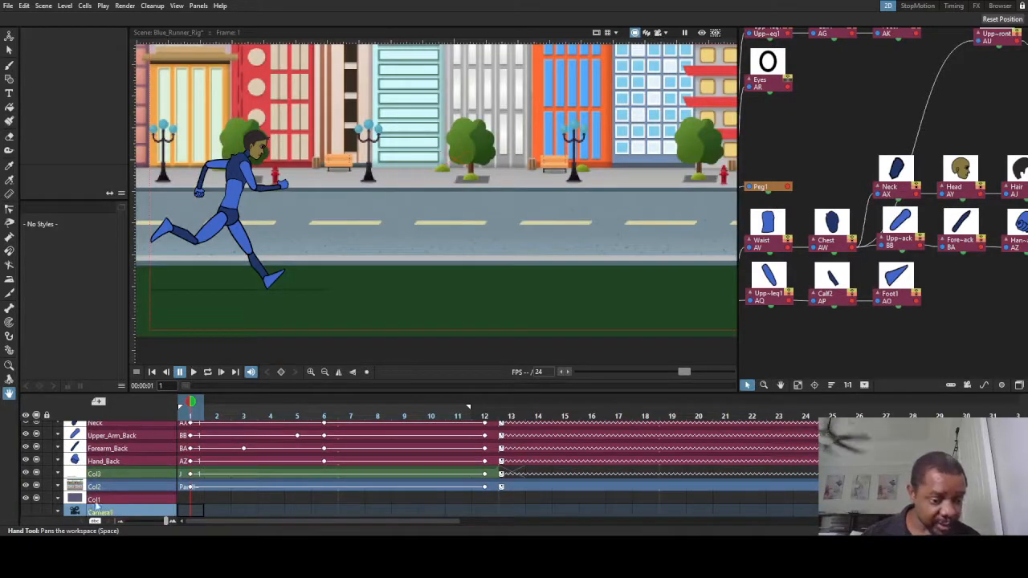
pyautogui.click(112, 487)
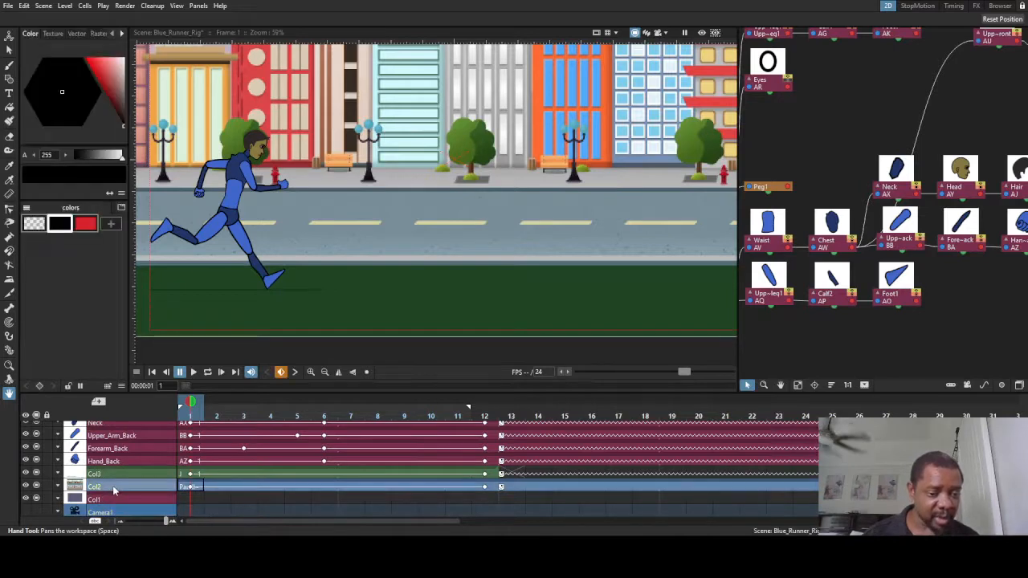
pyautogui.click(158, 498)
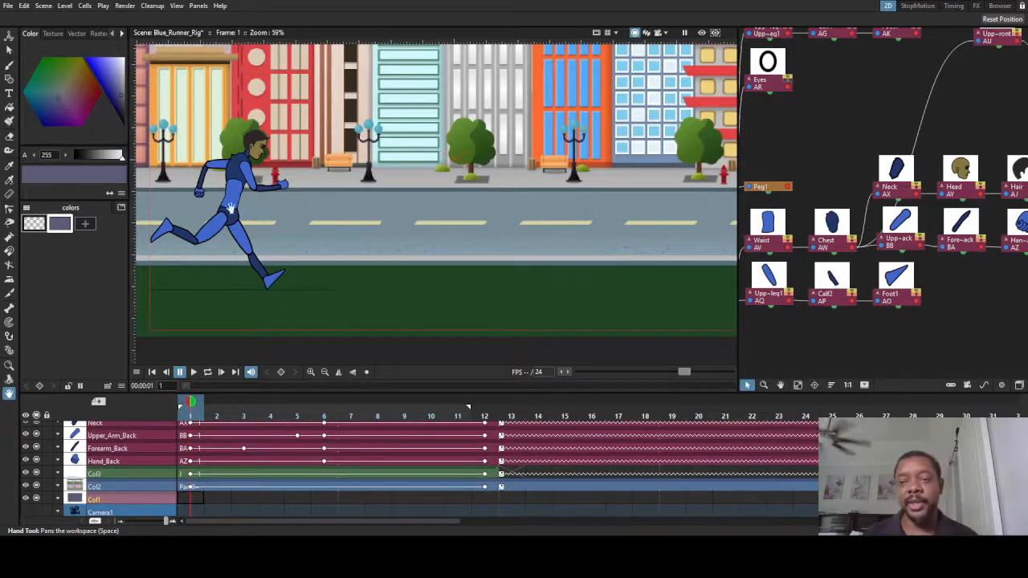
# - Play the run animation against the moving city background, stop playback, and return to frame 1
pyautogui.scroll(3, 252, 470)
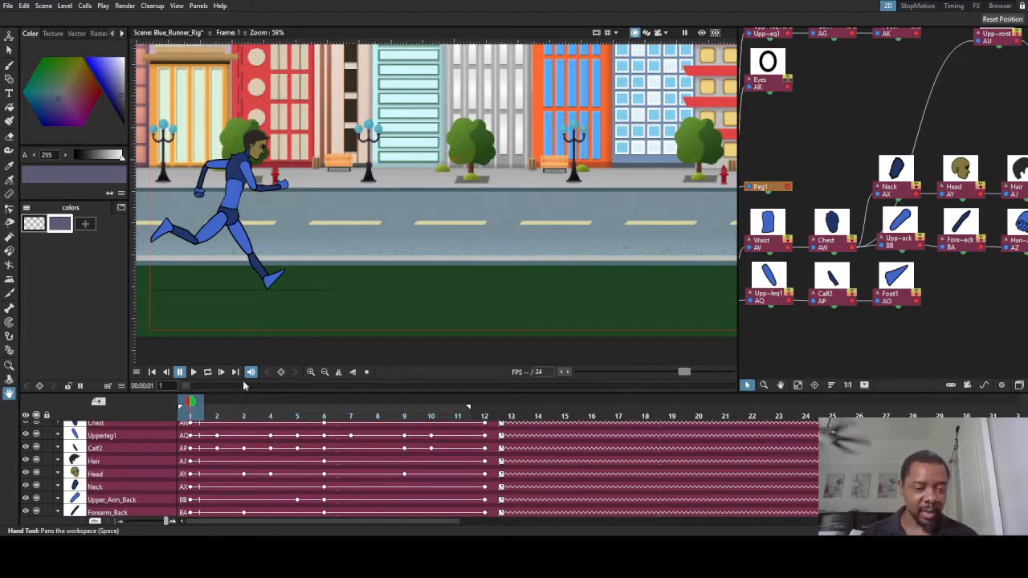
pyautogui.click(193, 372)
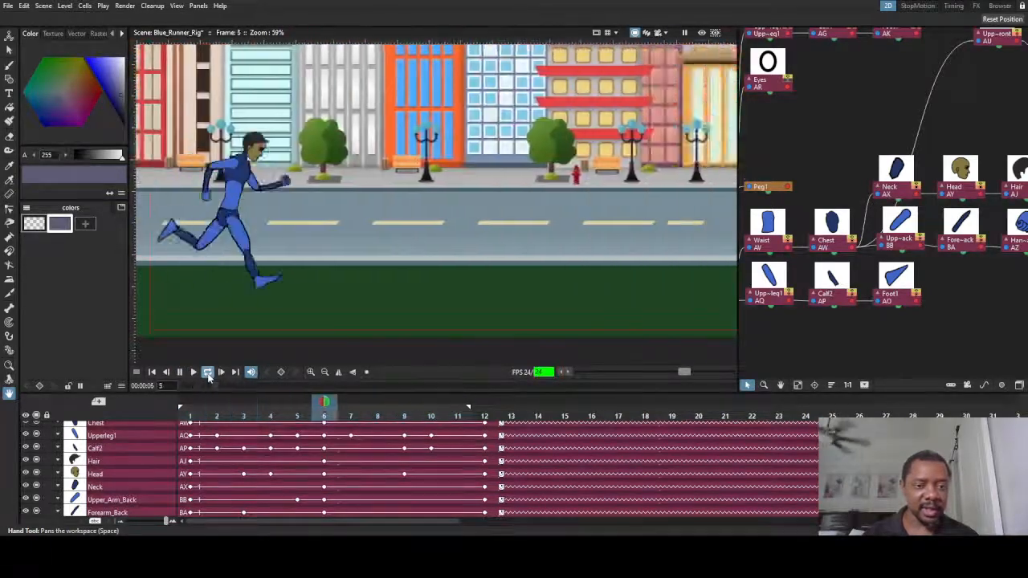
pyautogui.click(181, 373)
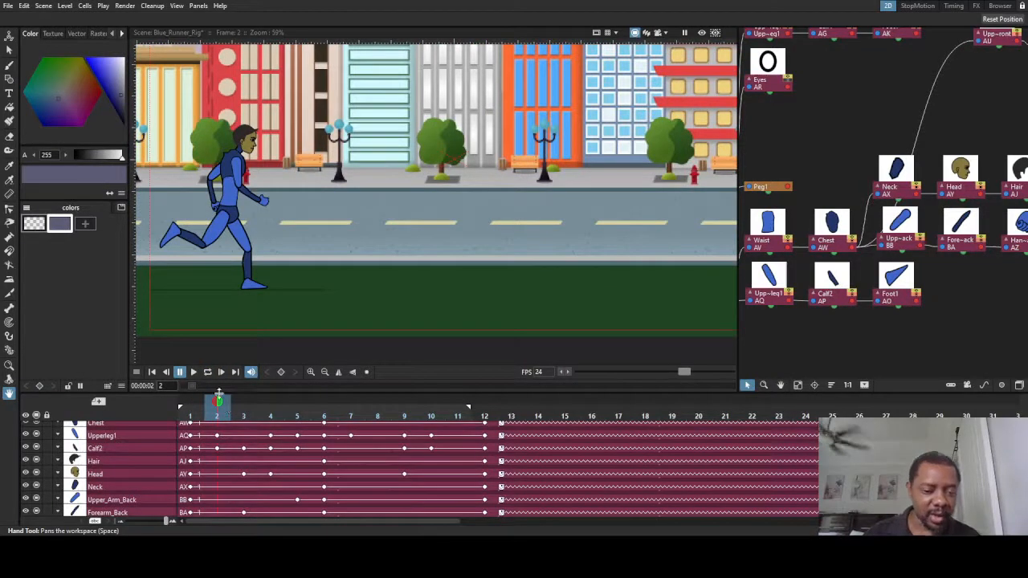
pyautogui.moveTo(207, 403); pyautogui.dragTo(189, 405)
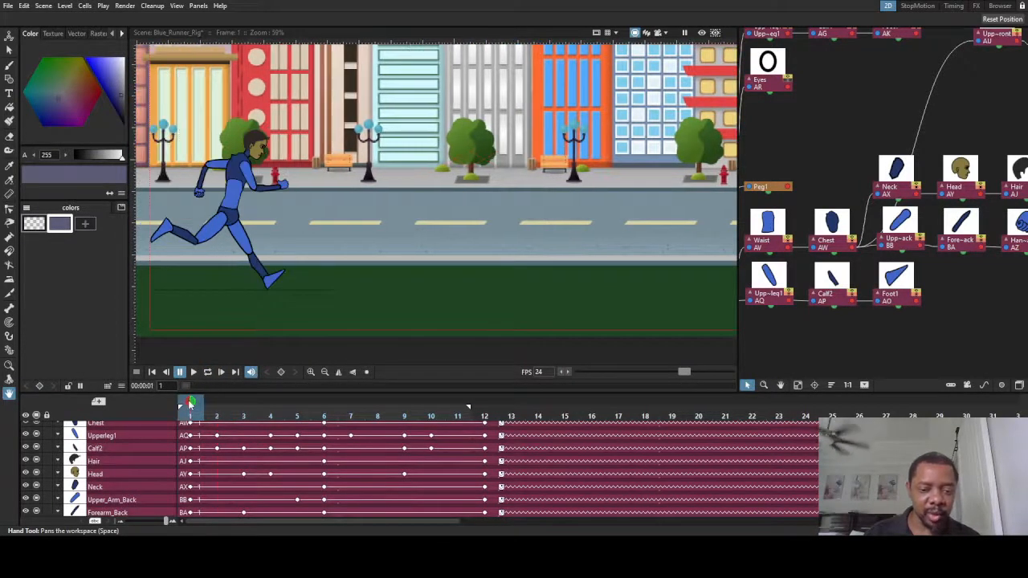
pyautogui.scroll(-5, 233, 462)
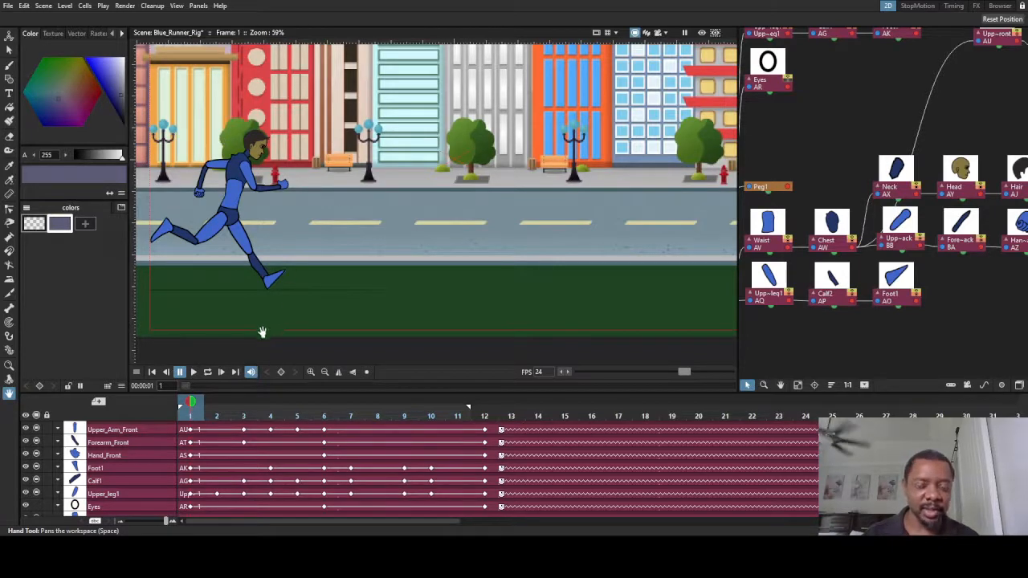
# - Scale the background image in column Col2 up uniformly to about 232% at frame 1 with the Animate tool
pyautogui.click(195, 430)
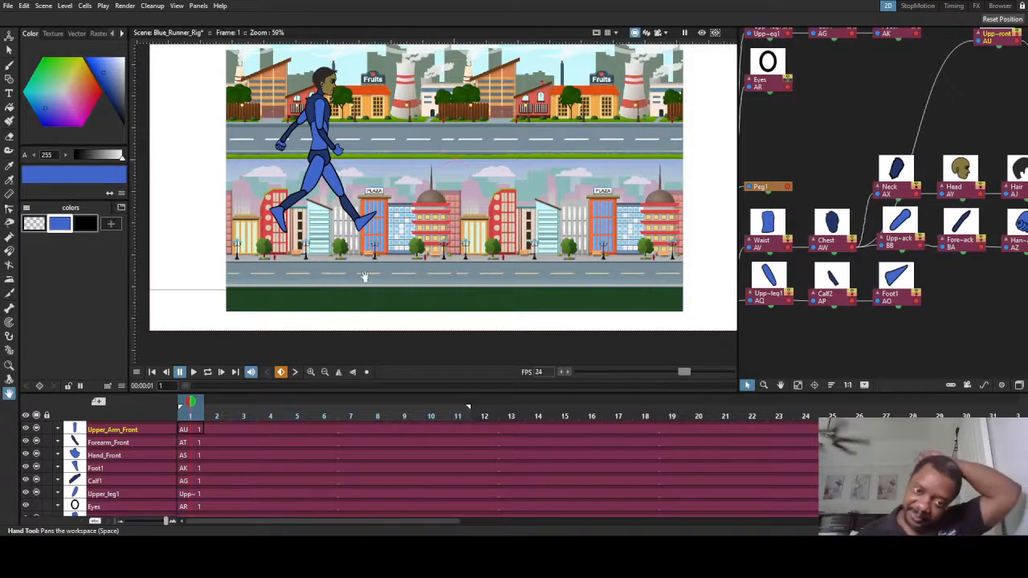
pyautogui.scroll(-1, 365, 275)
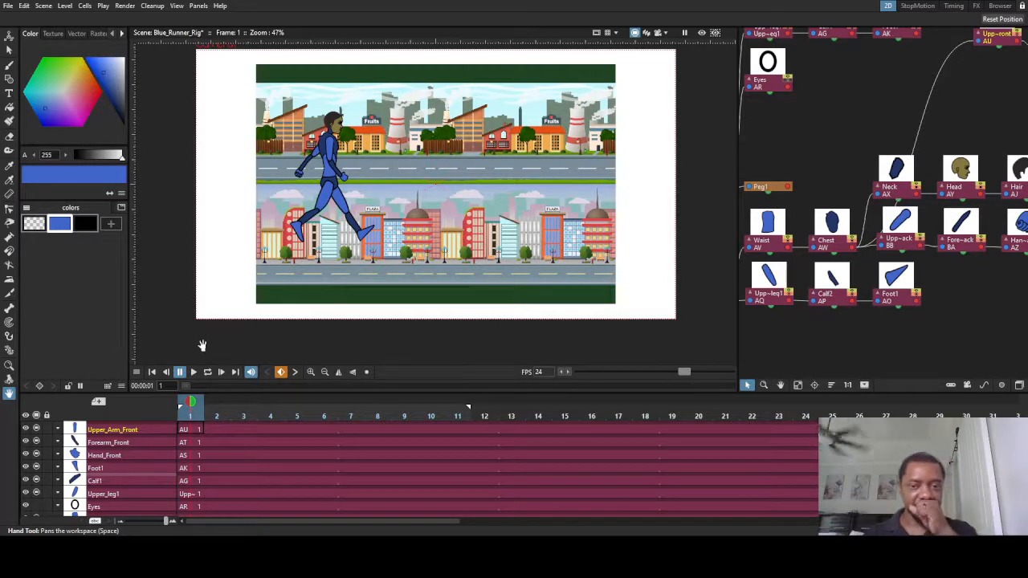
pyautogui.scroll(-2, 86, 464)
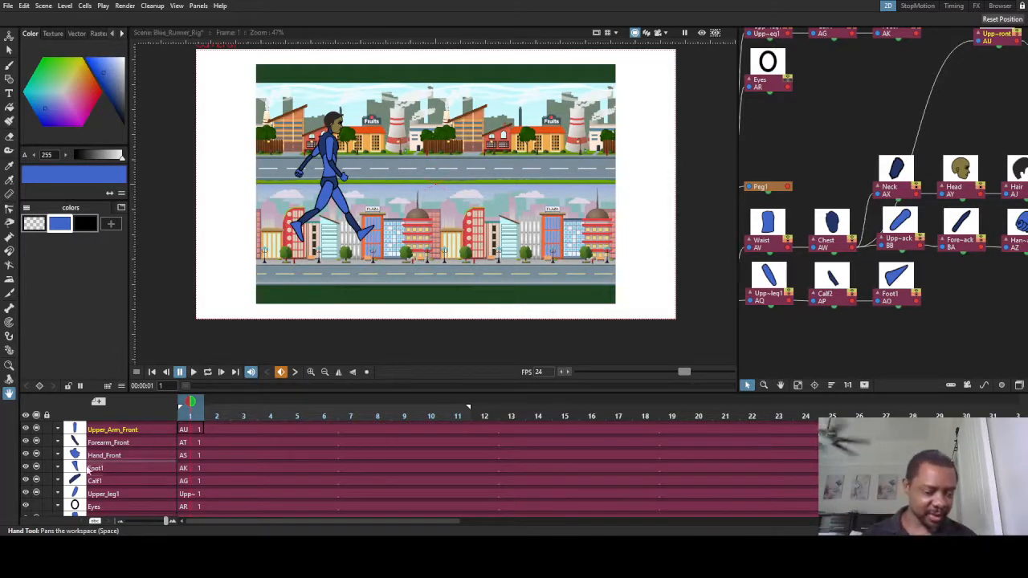
pyautogui.scroll(-3, 86, 465)
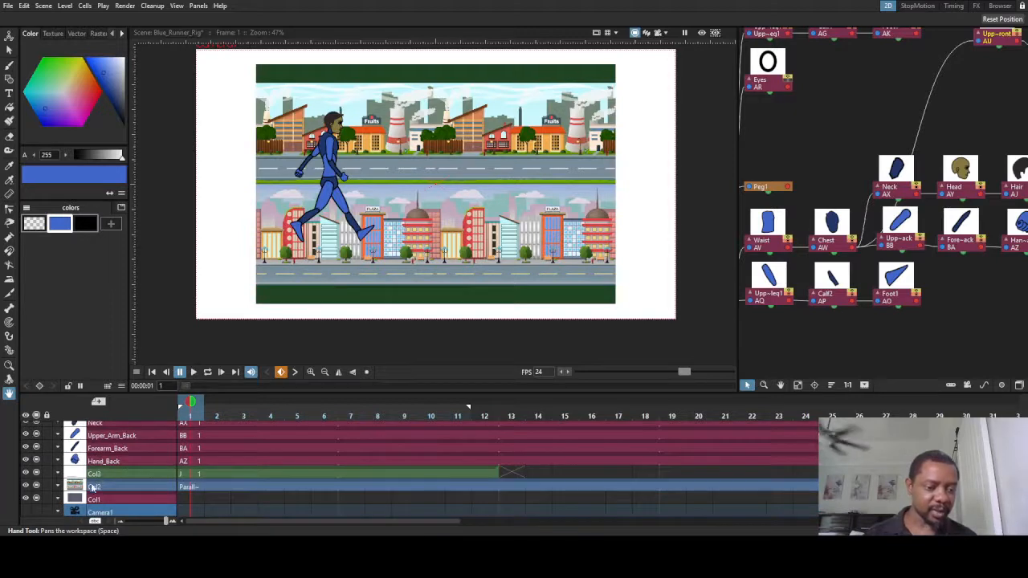
pyautogui.click(121, 488)
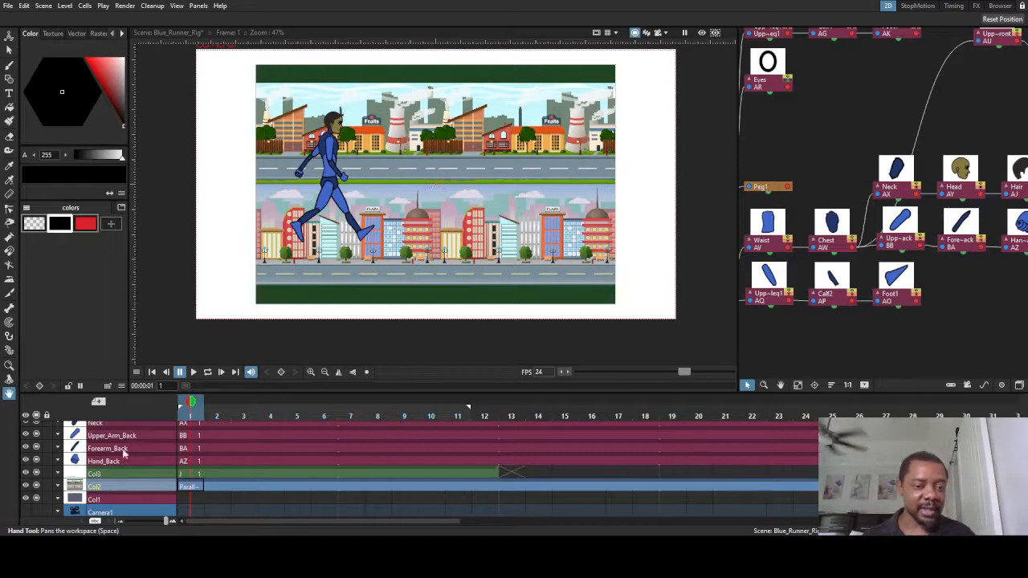
pyautogui.click(9, 37)
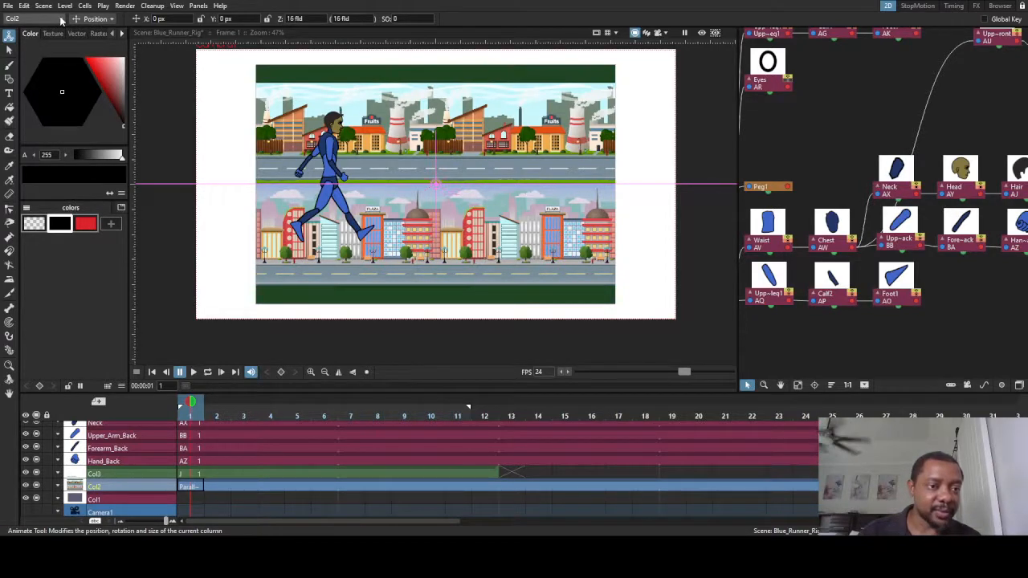
pyautogui.click(101, 61)
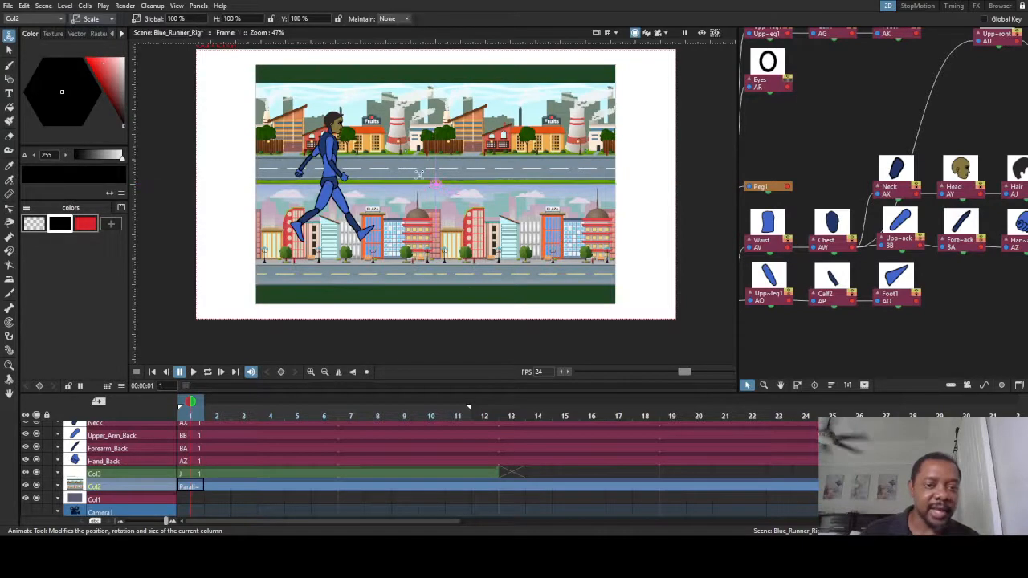
pyautogui.moveTo(353, 211)
pyautogui.mouseDown()
pyautogui.moveTo(385, 197)
pyautogui.moveTo(328, 218)
pyautogui.moveTo(163, 322)
pyautogui.mouseUp()
pyautogui.moveTo(482, 262); pyautogui.dragTo(514, 316)
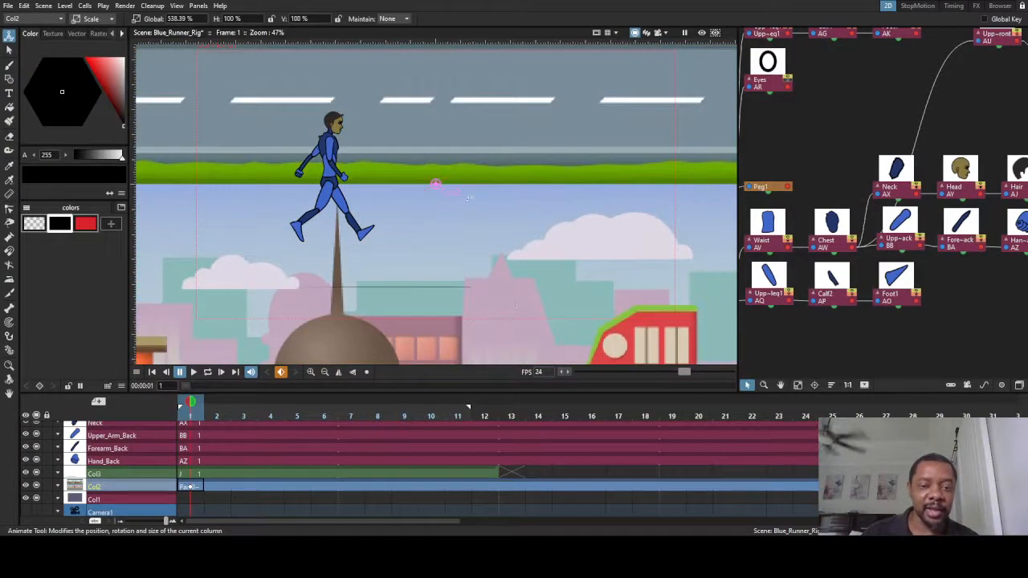
pyautogui.moveTo(484, 238); pyautogui.dragTo(327, 243)
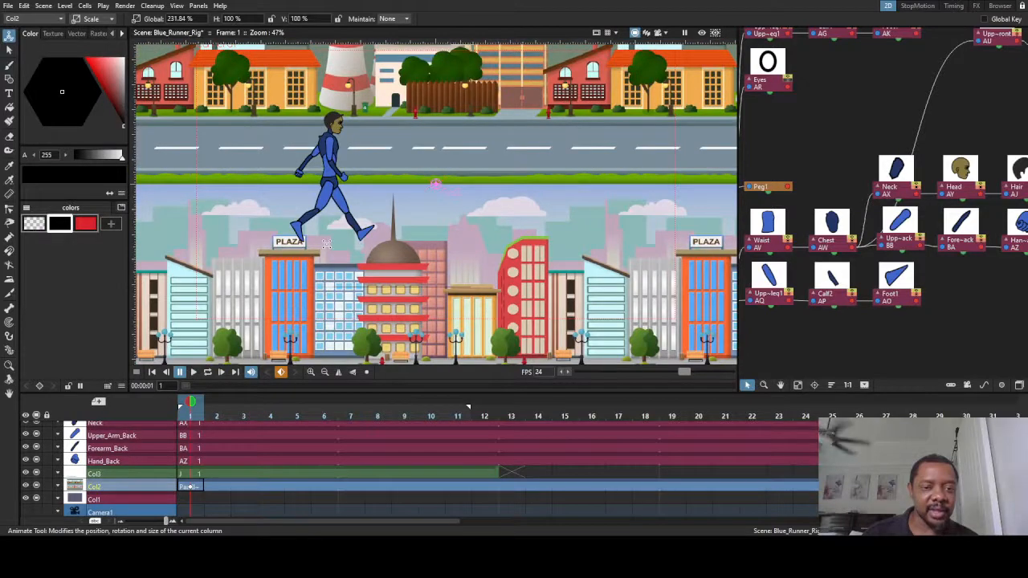
# - Move the background to about X 448 px, Y -332 px so the factory street lies behind the character, and enlarge it to about 581%
pyautogui.click(91, 29)
pyautogui.moveTo(293, 126); pyautogui.dragTo(404, 208)
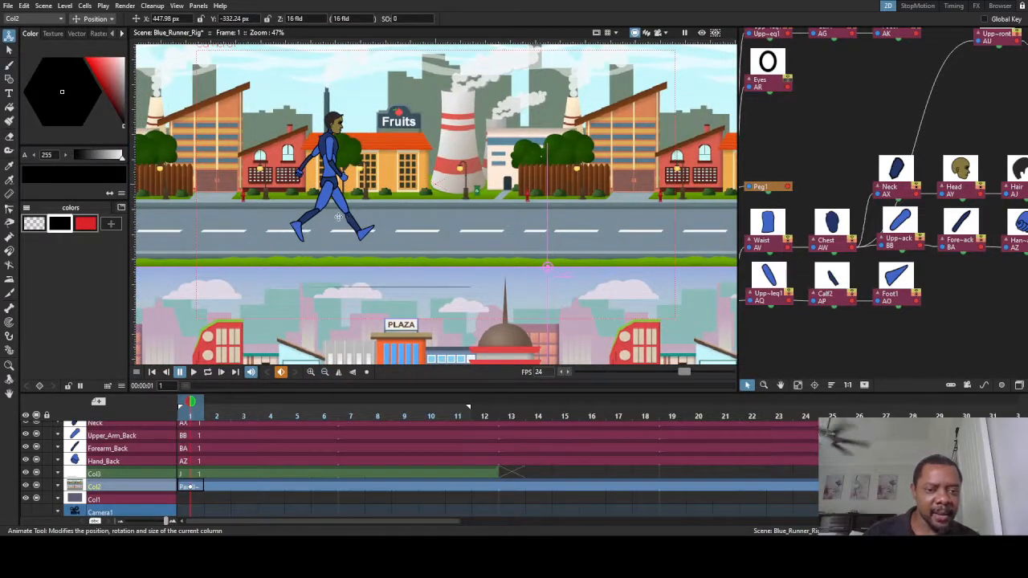
pyautogui.click(98, 57)
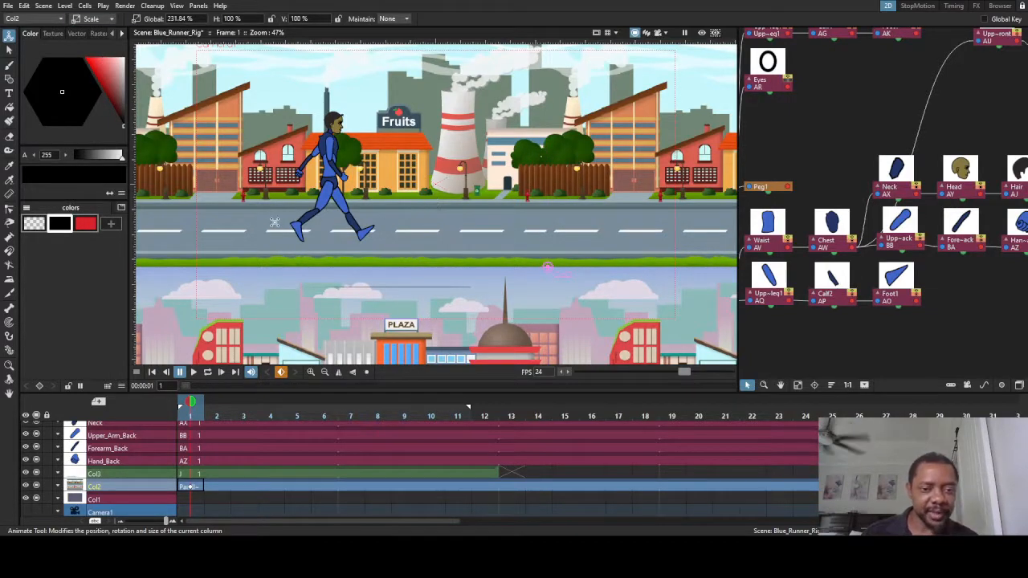
pyautogui.moveTo(263, 226); pyautogui.dragTo(420, 222)
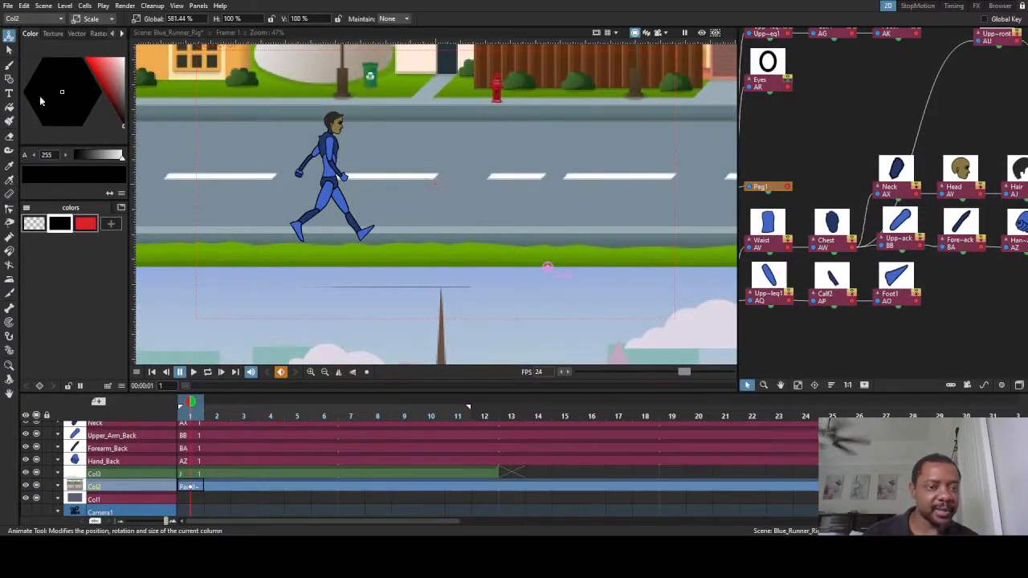
# - Reposition the enlarged background to about X 2774 px, Y -495 px so the character stands near the start of the factory street
pyautogui.click(107, 37)
pyautogui.moveTo(440, 146)
pyautogui.mouseDown()
pyautogui.moveTo(452, 200)
pyautogui.moveTo(641, 188)
pyautogui.mouseUp()
pyautogui.moveTo(418, 213)
pyautogui.mouseDown()
pyautogui.moveTo(638, 210)
pyautogui.moveTo(435, 225)
pyautogui.mouseUp()
pyautogui.scroll(-2, 434, 224)
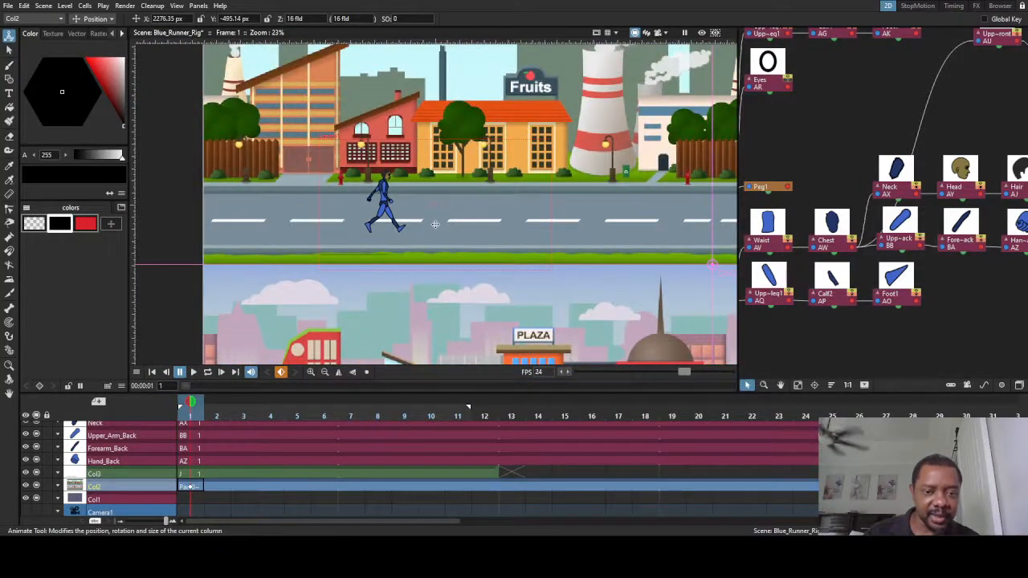
pyautogui.moveTo(360, 241); pyautogui.dragTo(414, 241)
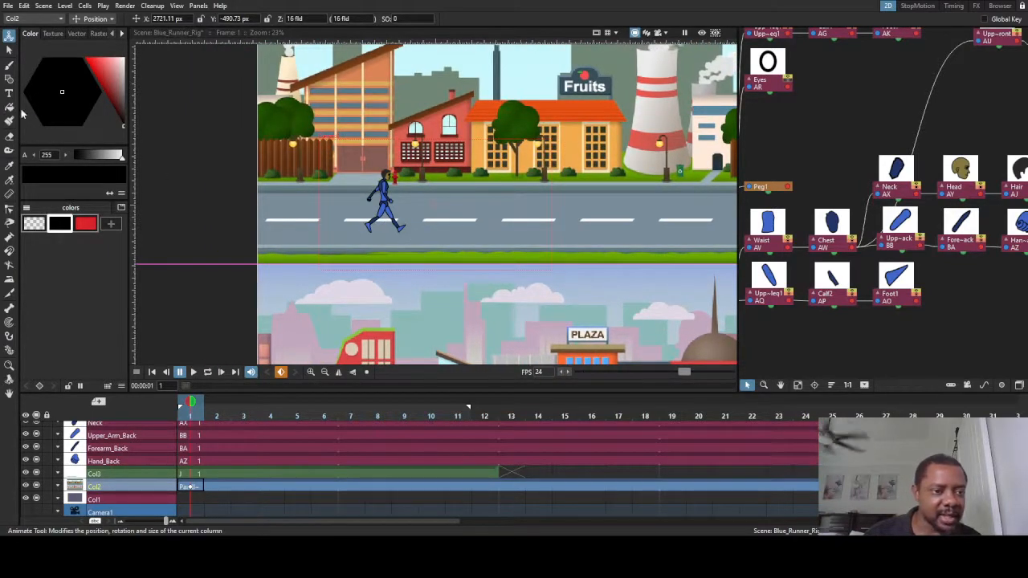
pyautogui.moveTo(348, 213); pyautogui.dragTo(355, 214)
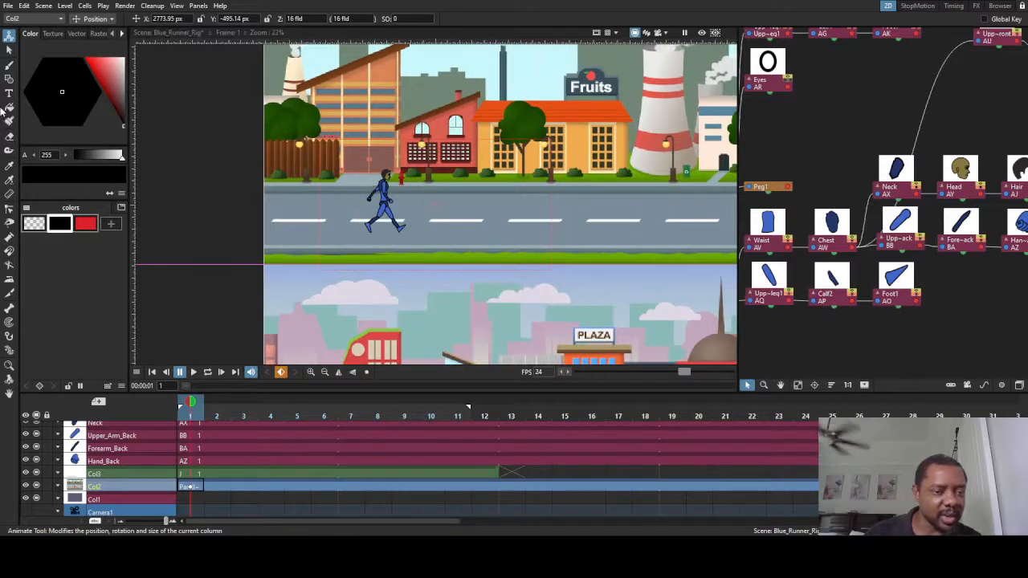
# - Reduce the background's global scale to about 504%
pyautogui.click(99, 60)
pyautogui.moveTo(473, 232); pyautogui.dragTo(426, 238)
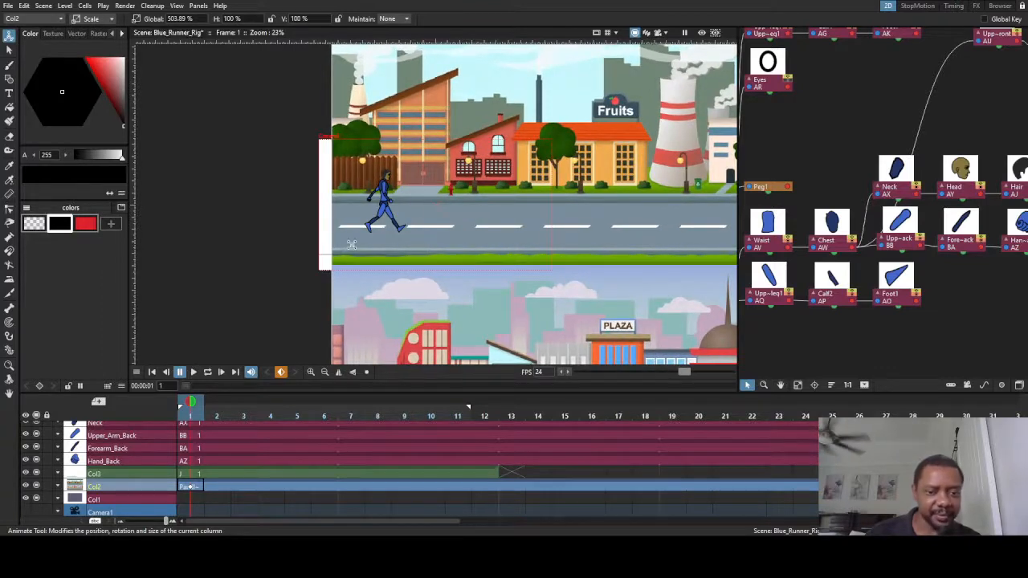
pyautogui.scroll(2, 360, 246)
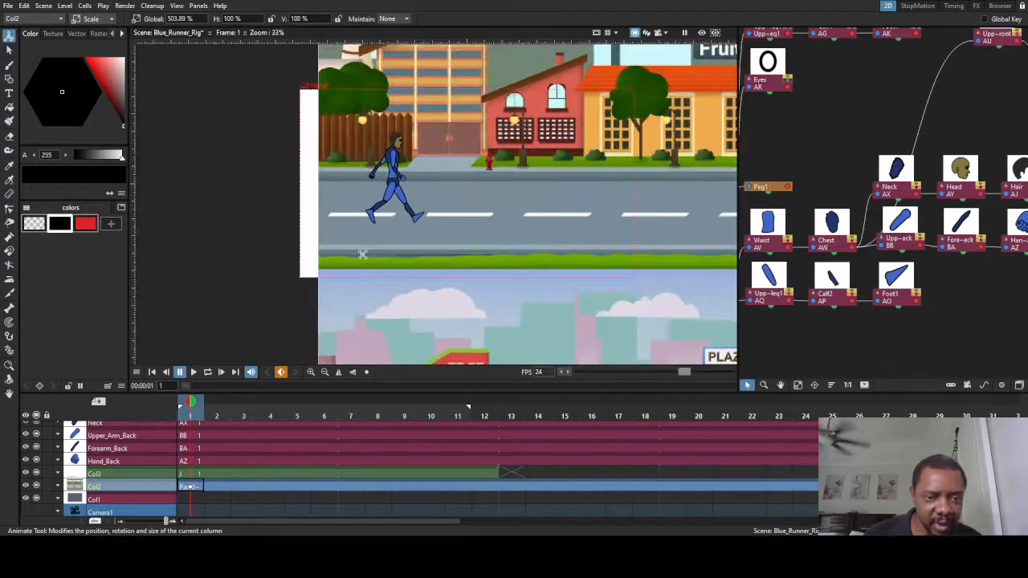
# - Shift the background to about X 2649 px, Y -506 px so its edge covers the camera frame, and check the street's full length
pyautogui.click(100, 32)
pyautogui.scroll(-1, 467, 180)
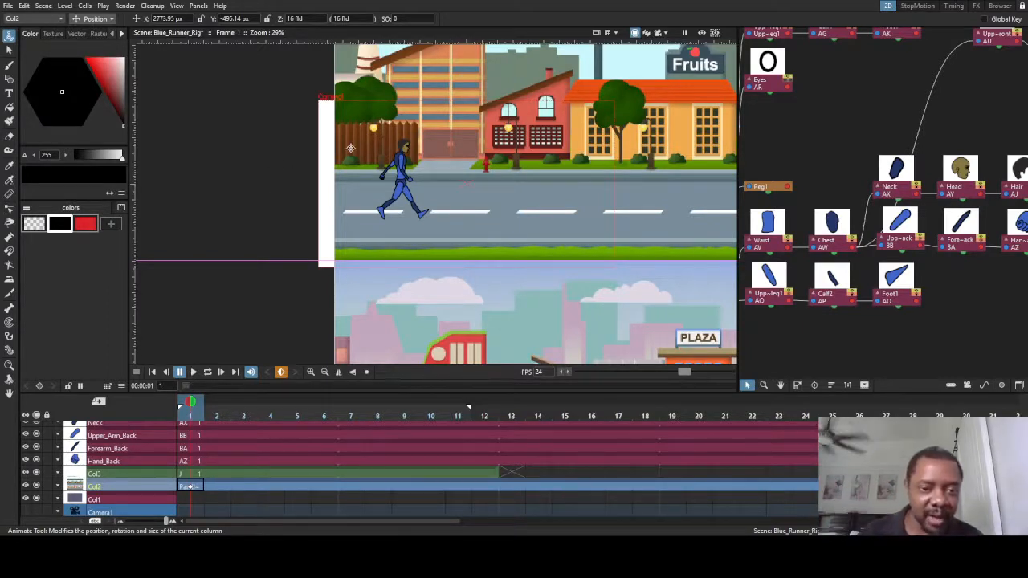
pyautogui.moveTo(353, 159); pyautogui.dragTo(339, 166)
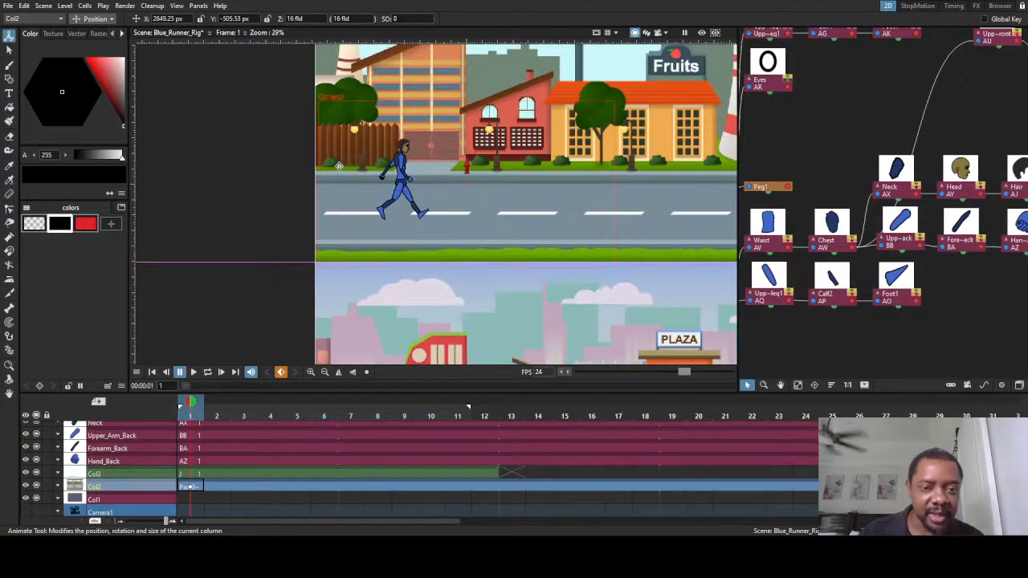
pyautogui.scroll(-4, 598, 227)
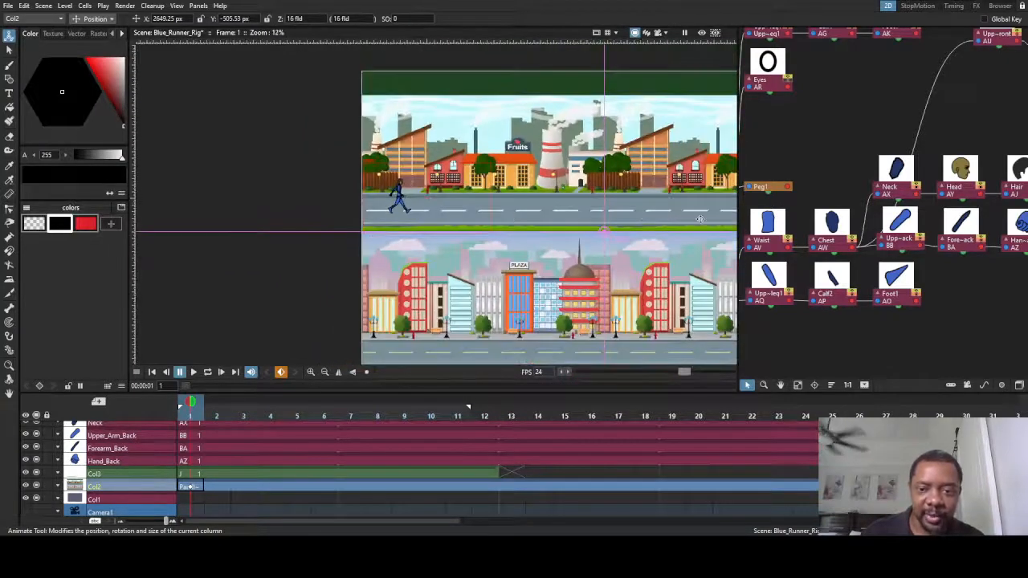
pyautogui.scroll(-1, 599, 226)
pyautogui.scroll(5, 518, 217)
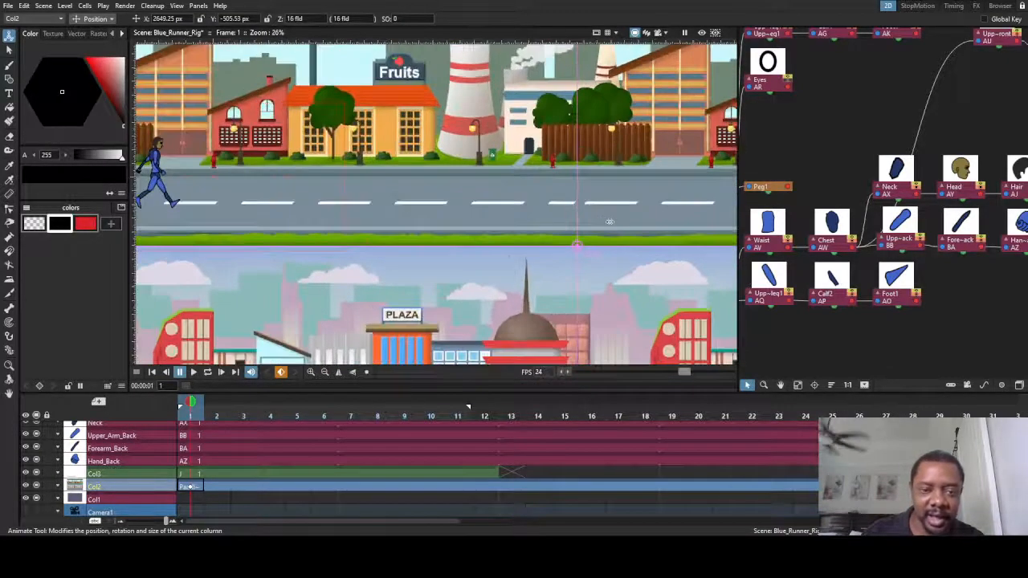
# - Move the street background to about X 2587 px, Y -521 px so it fully covers the camera frame's edge
pyautogui.moveTo(353, 247); pyautogui.dragTo(571, 252)
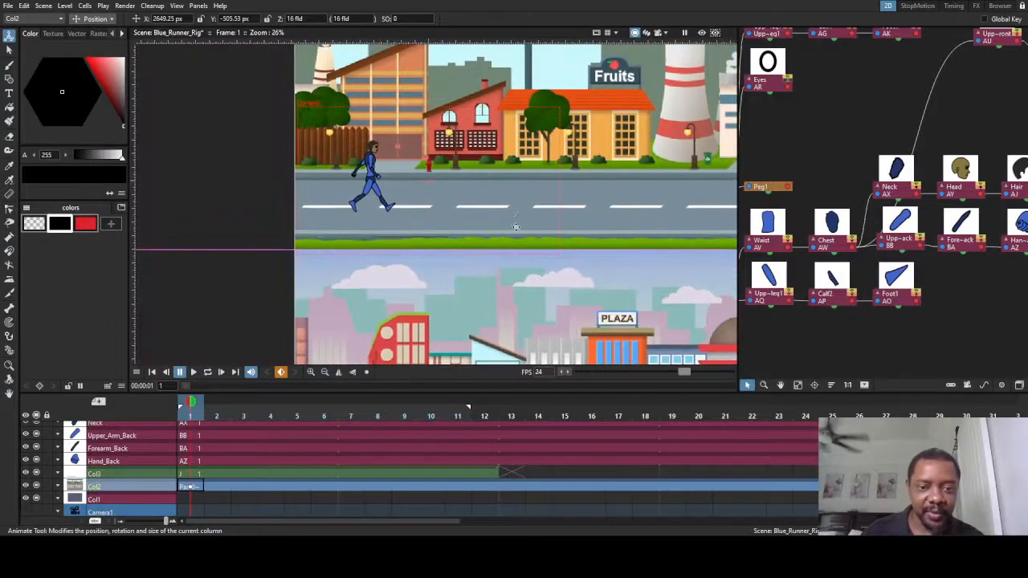
pyautogui.moveTo(515, 212)
pyautogui.mouseDown()
pyautogui.moveTo(178, 211)
pyautogui.moveTo(507, 214)
pyautogui.mouseUp()
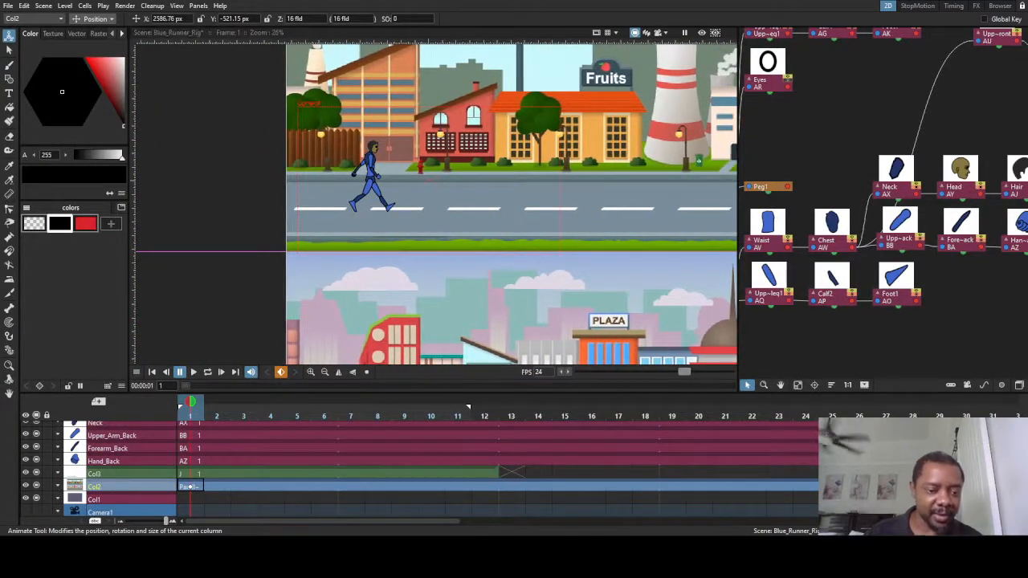
# - Look through the character's layers, then locate and select the Hip node in the schematic
pyautogui.scroll(8, 122, 466)
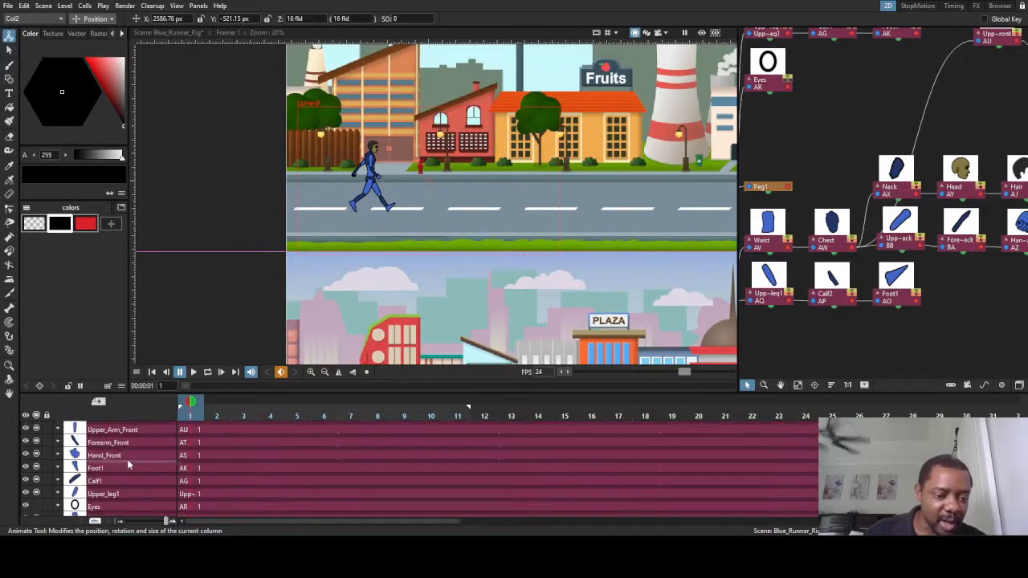
pyautogui.click(141, 429)
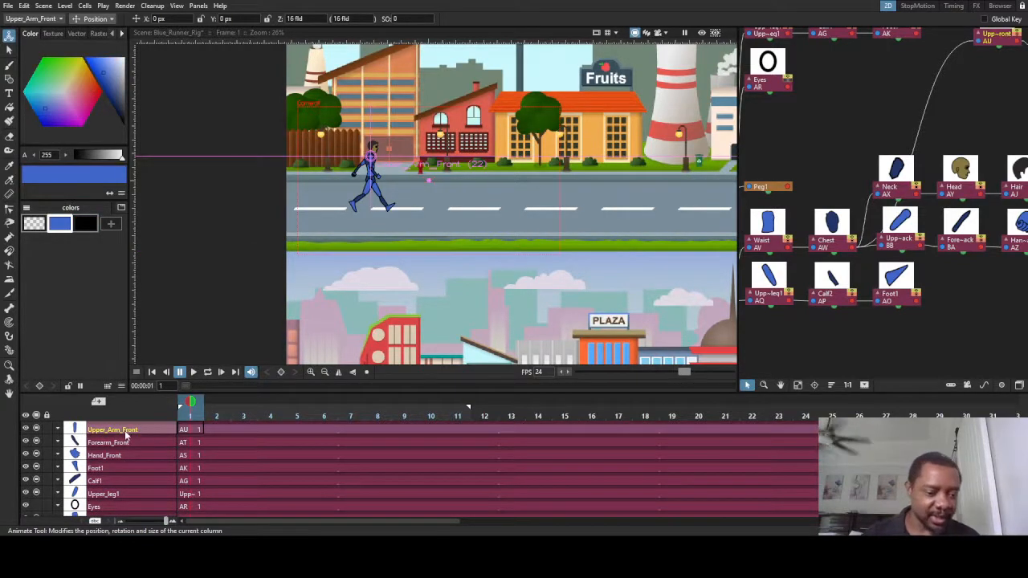
pyautogui.scroll(-5, 124, 431)
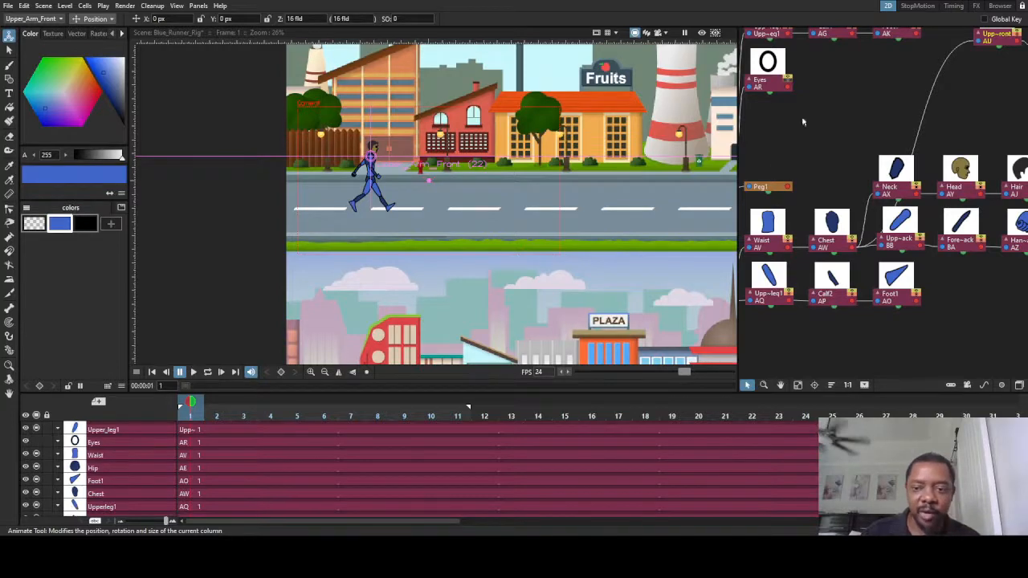
pyautogui.moveTo(737, 178); pyautogui.dragTo(651, 198)
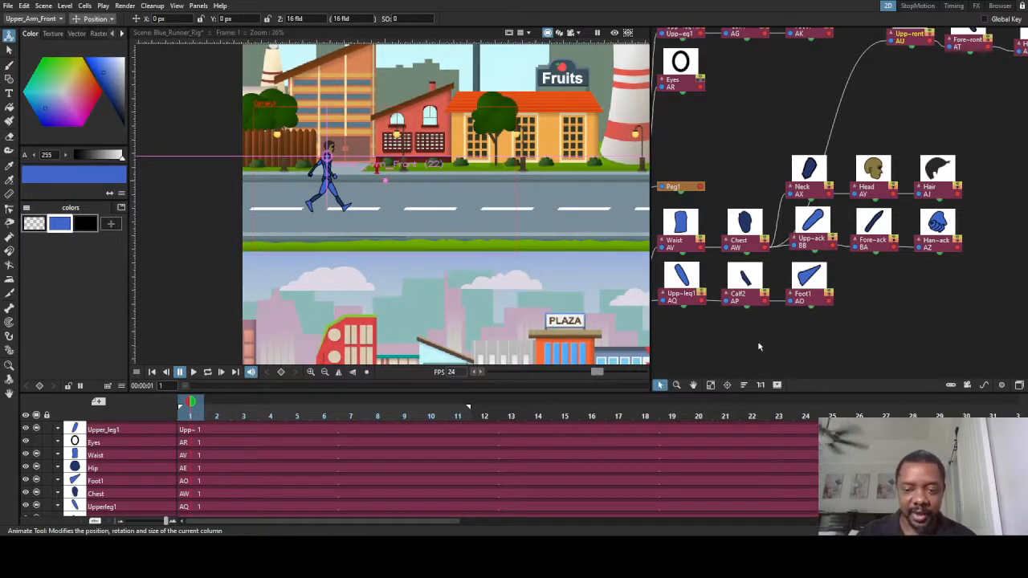
pyautogui.click(694, 385)
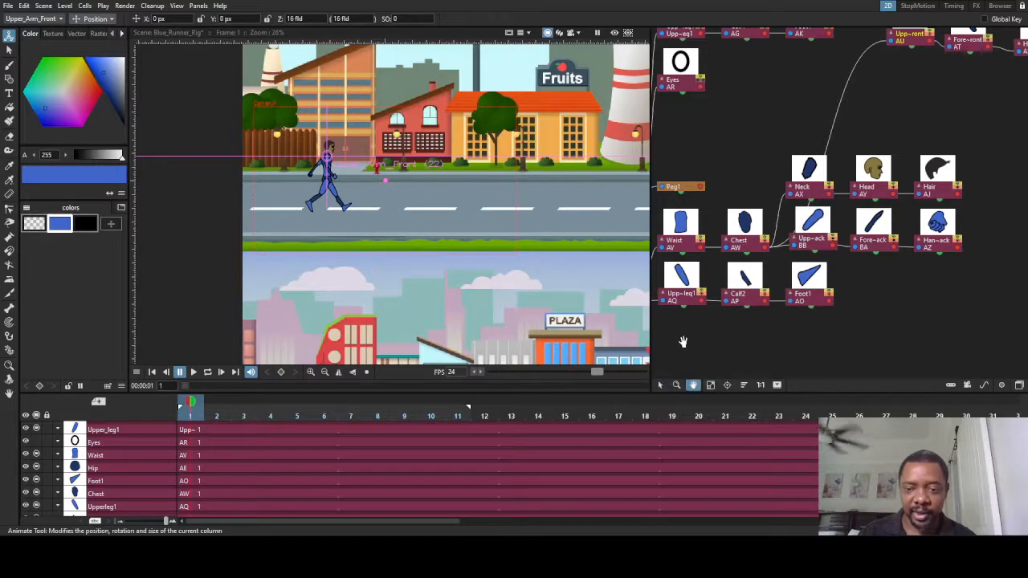
pyautogui.moveTo(683, 342); pyautogui.dragTo(888, 254)
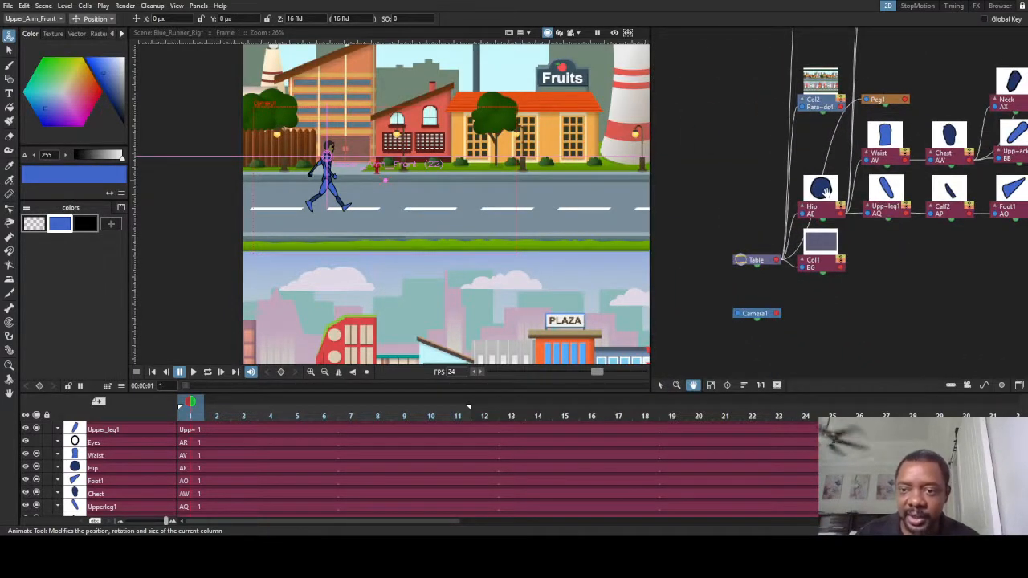
pyautogui.scroll(3, 847, 264)
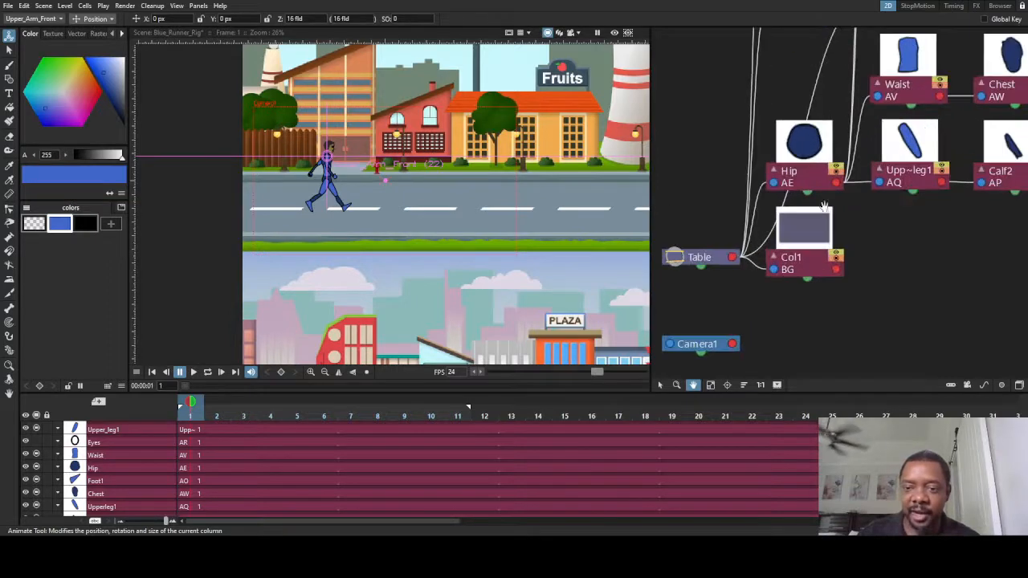
pyautogui.click(660, 385)
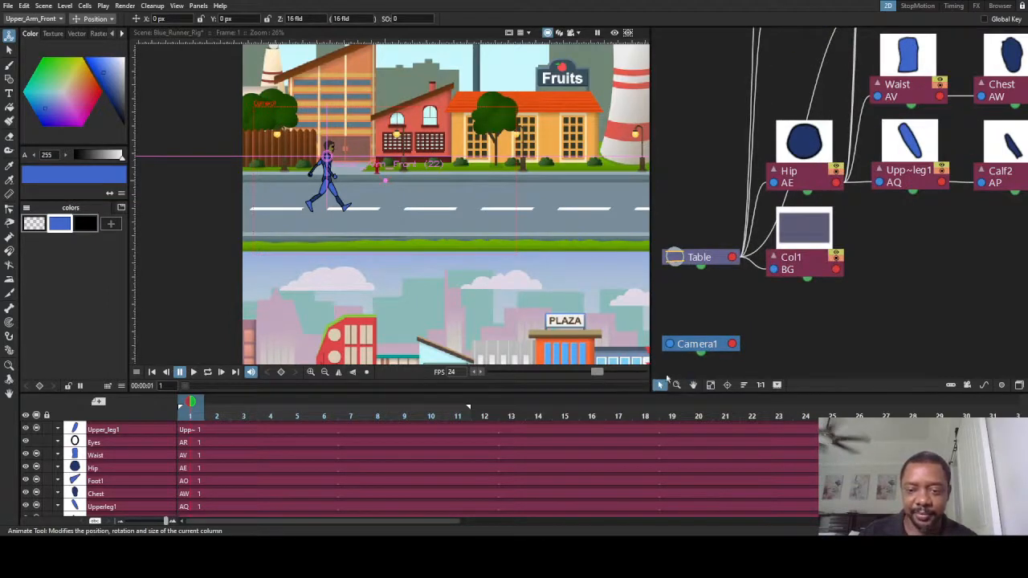
pyautogui.click(788, 162)
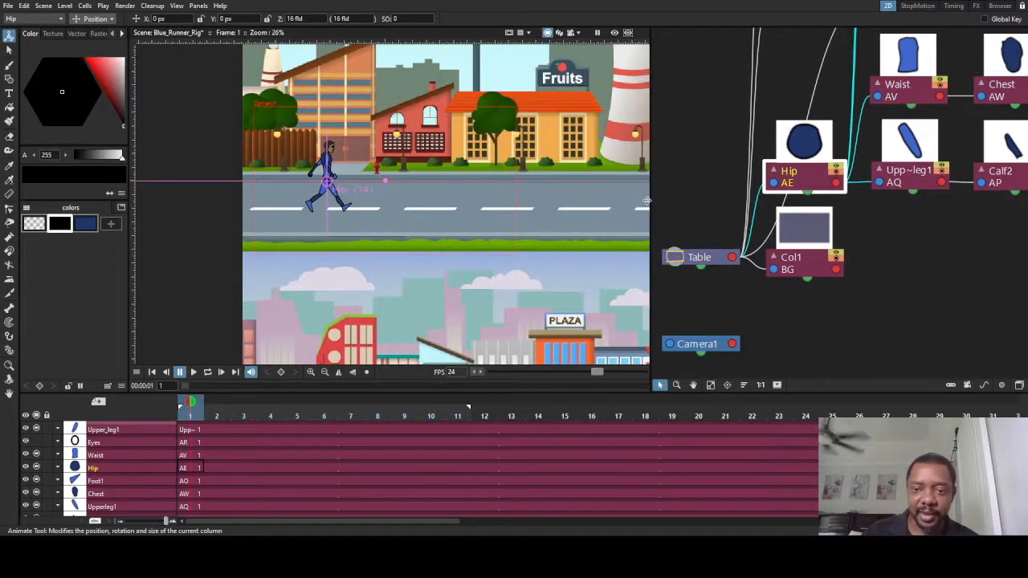
# - Using the Hip layer, move the whole character to about X 406 px, Y -125 px on the road
pyautogui.moveTo(648, 200); pyautogui.dragTo(852, 201)
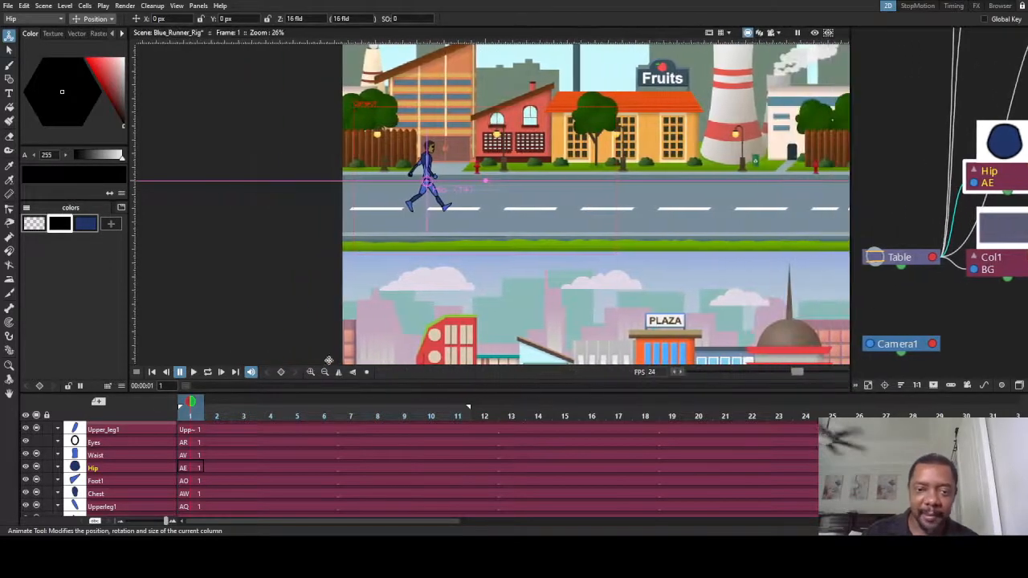
pyautogui.scroll(-1, 172, 418)
pyautogui.scroll(-3, 105, 474)
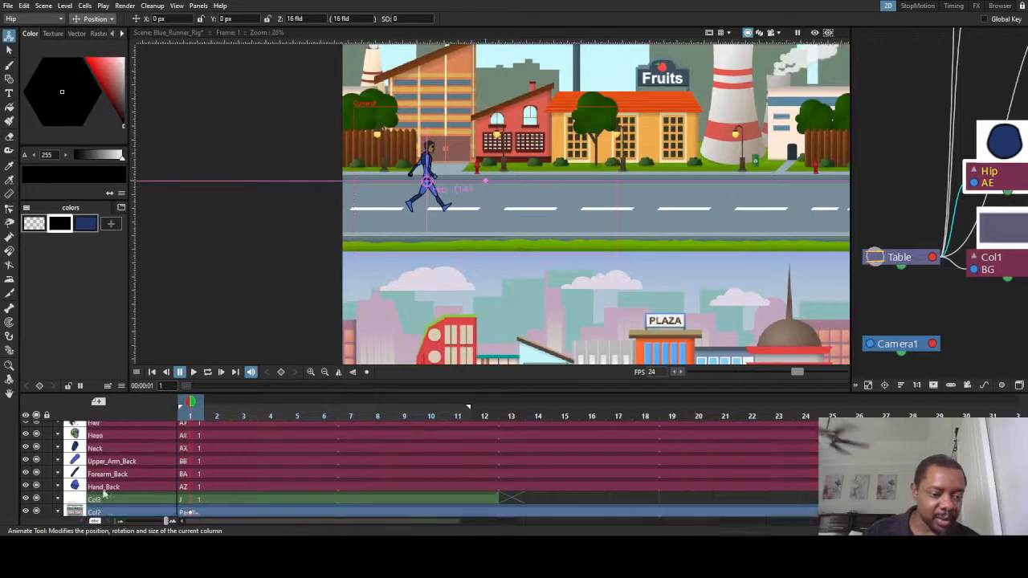
pyautogui.scroll(4, 110, 482)
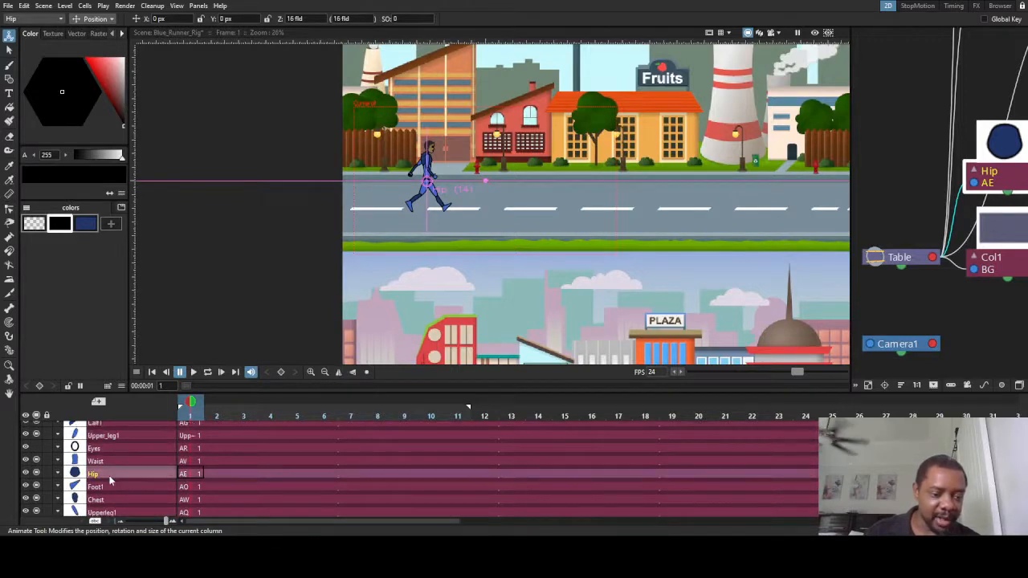
pyautogui.click(109, 487)
pyautogui.click(110, 475)
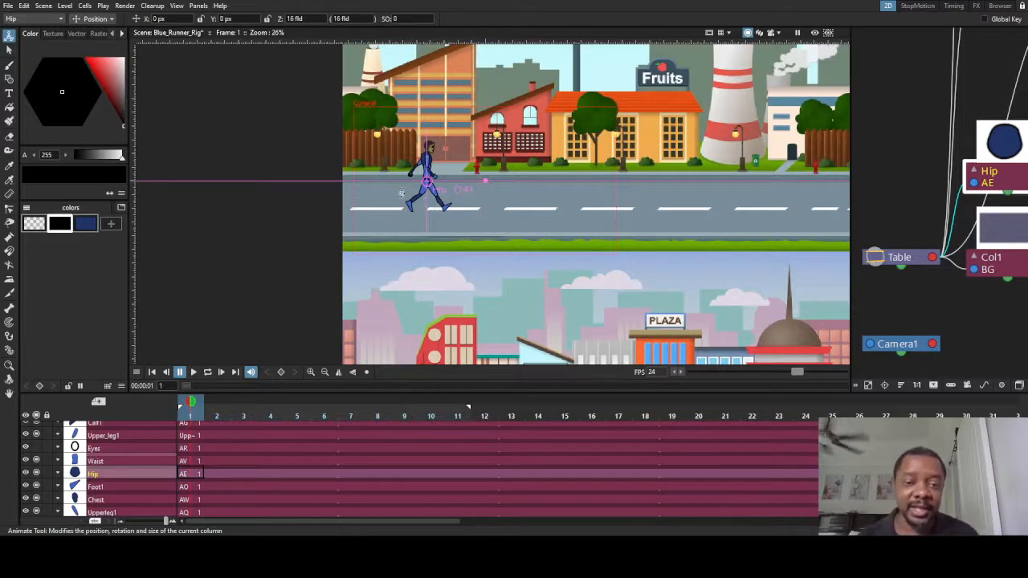
pyautogui.moveTo(392, 198); pyautogui.dragTo(454, 216)
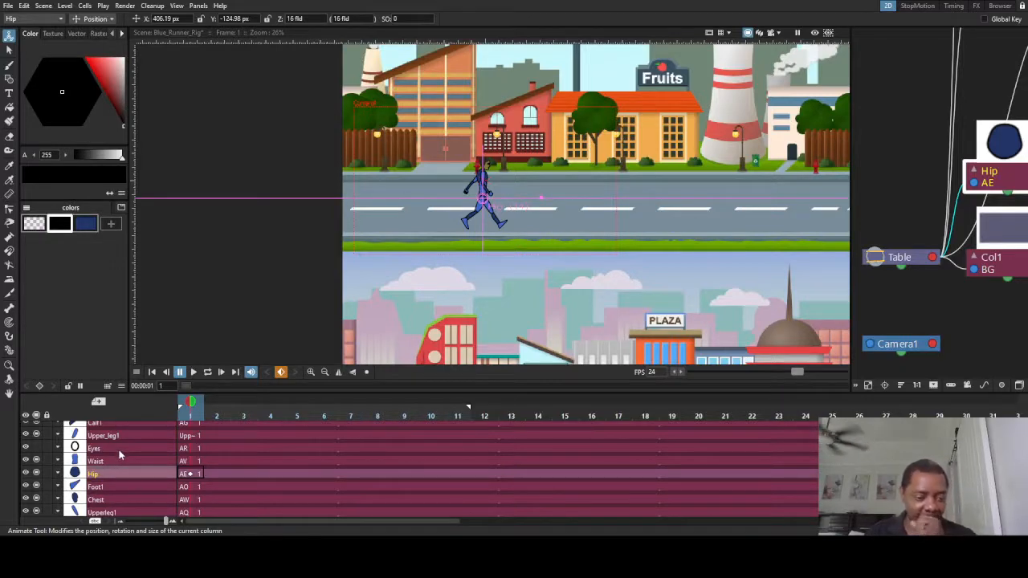
# - Select the Chest layer and set the Animate tool to Rotation for posing the character
pyautogui.click(115, 500)
pyautogui.scroll(3, 500, 215)
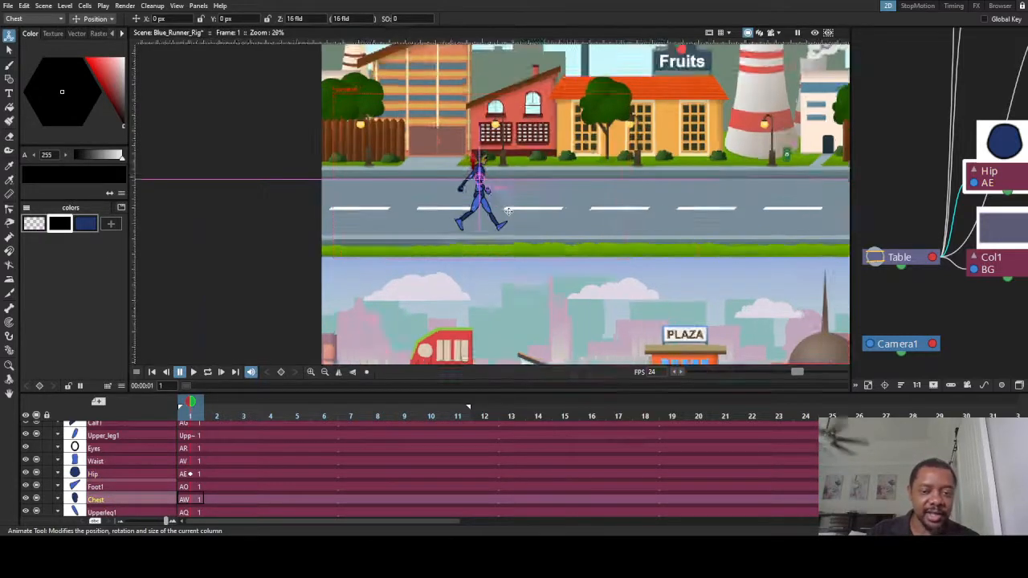
pyautogui.scroll(2, 500, 215)
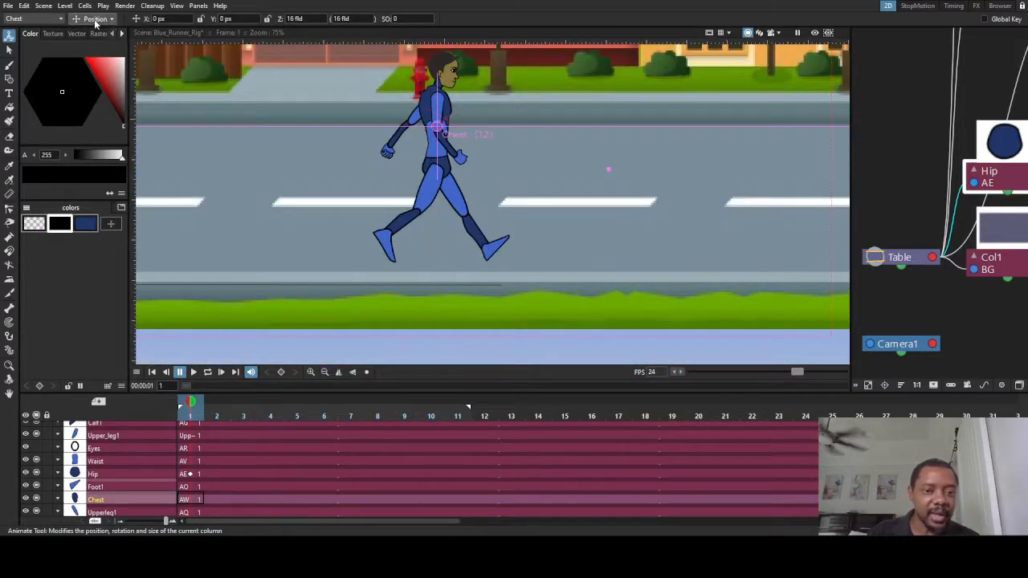
pyautogui.click(90, 47)
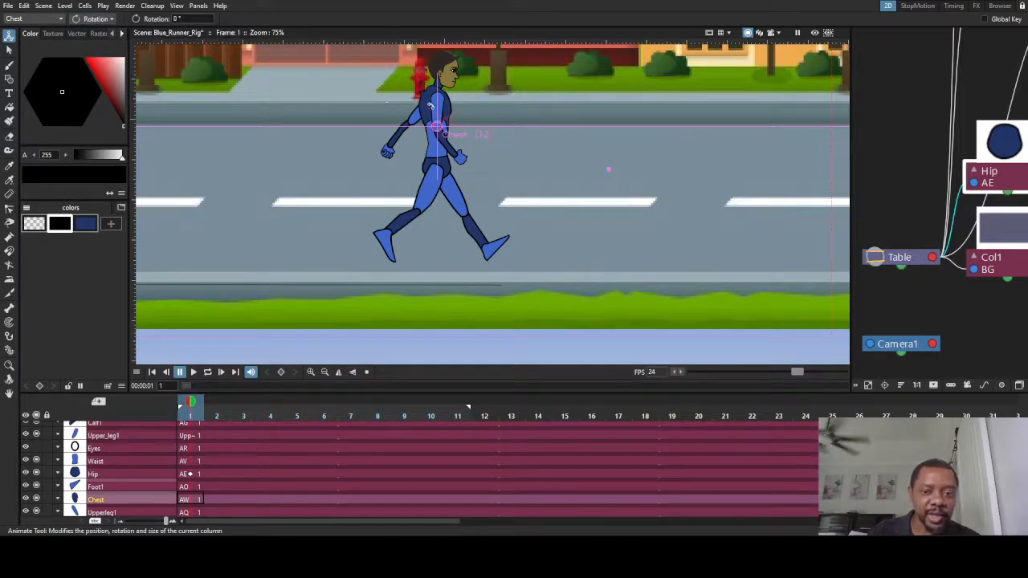
# - Try rotating the chest, then the waist by about -11°, and undo the waist rotation
pyautogui.moveTo(431, 106); pyautogui.dragTo(608, 170)
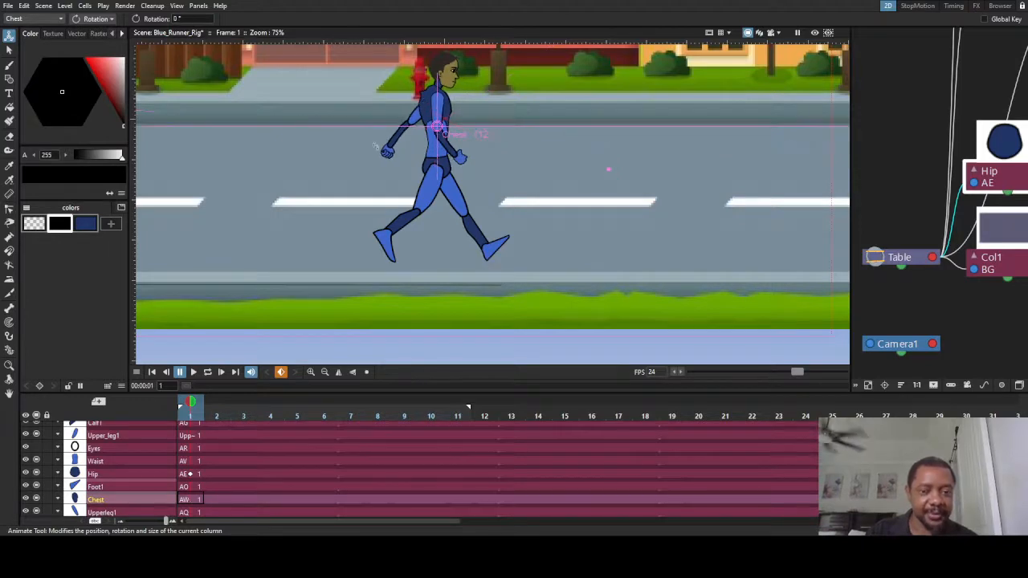
pyautogui.click(110, 462)
pyautogui.moveTo(427, 140)
pyautogui.mouseDown()
pyautogui.moveTo(418, 151)
pyautogui.moveTo(451, 149)
pyautogui.moveTo(419, 151)
pyautogui.moveTo(434, 156)
pyautogui.mouseUp()
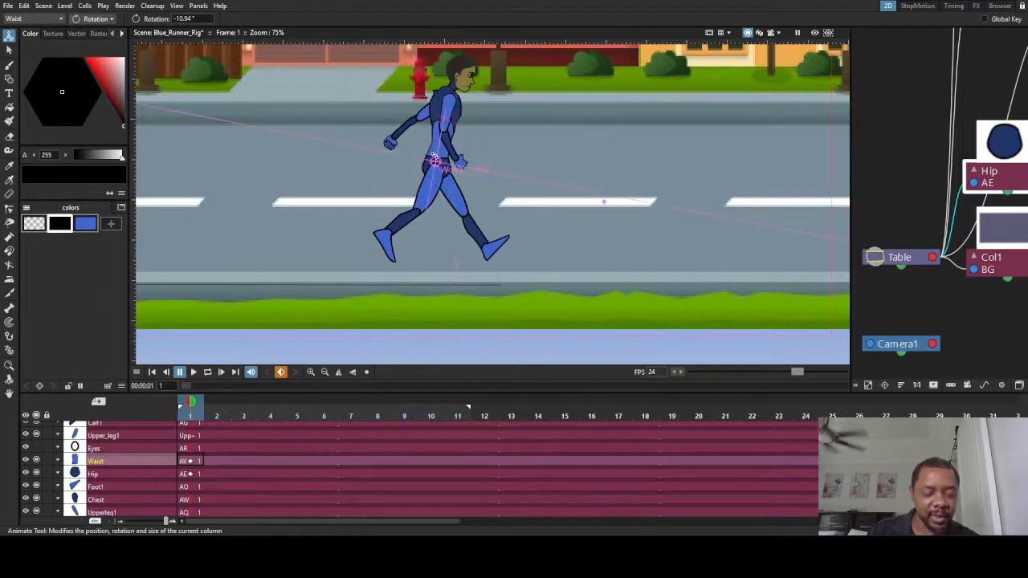
pyautogui.hotkey('ctrl', 'z')
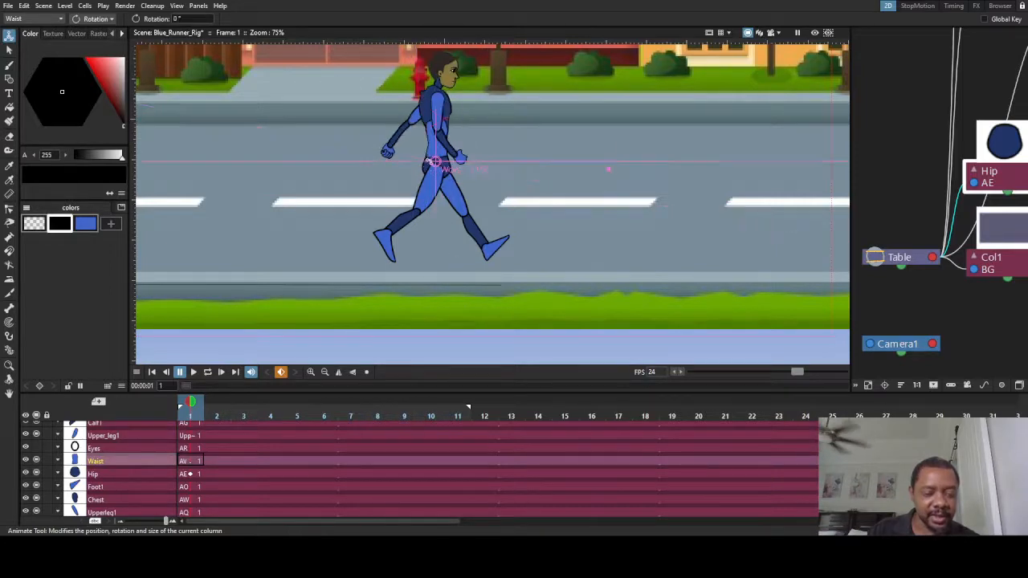
# - Try rotating the Upperleg1 part, undo it, and look through the character's layers
pyautogui.click(114, 499)
pyautogui.click(461, 196)
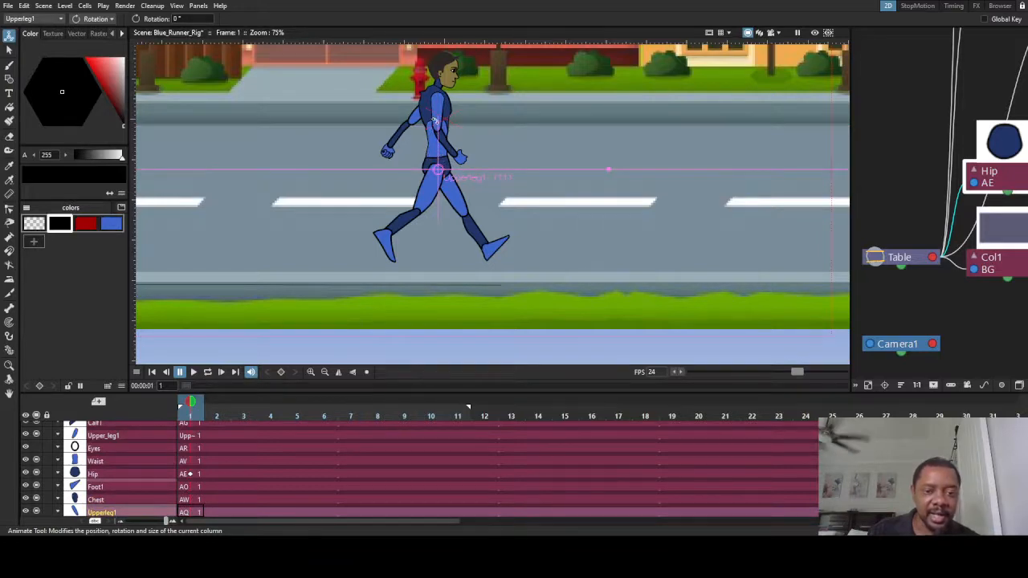
pyautogui.moveTo(434, 122)
pyautogui.mouseDown()
pyautogui.moveTo(442, 112)
pyautogui.moveTo(423, 133)
pyautogui.moveTo(448, 126)
pyautogui.mouseUp()
pyautogui.hotkey('ctrl', 'z')
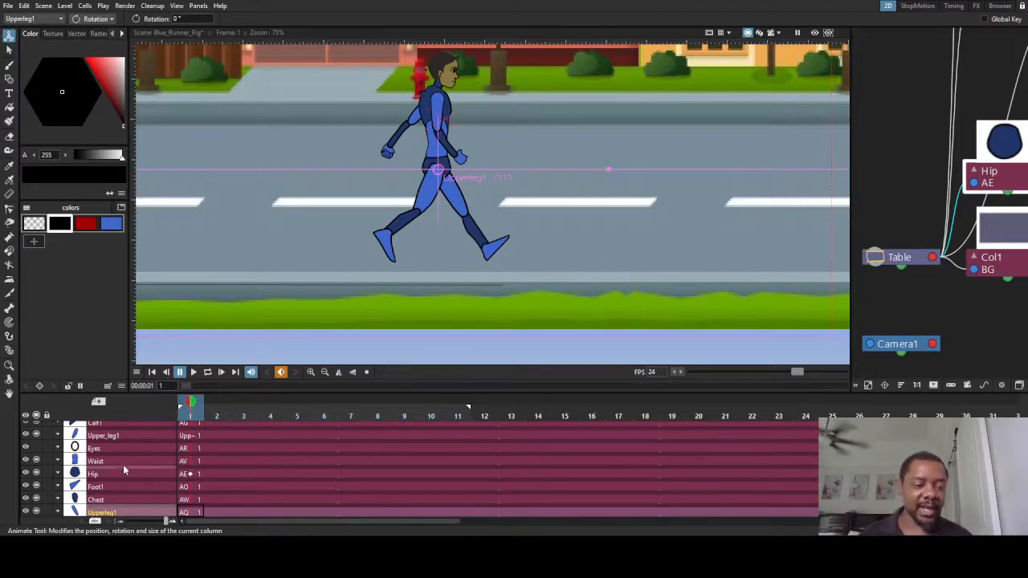
pyautogui.scroll(-3, 129, 470)
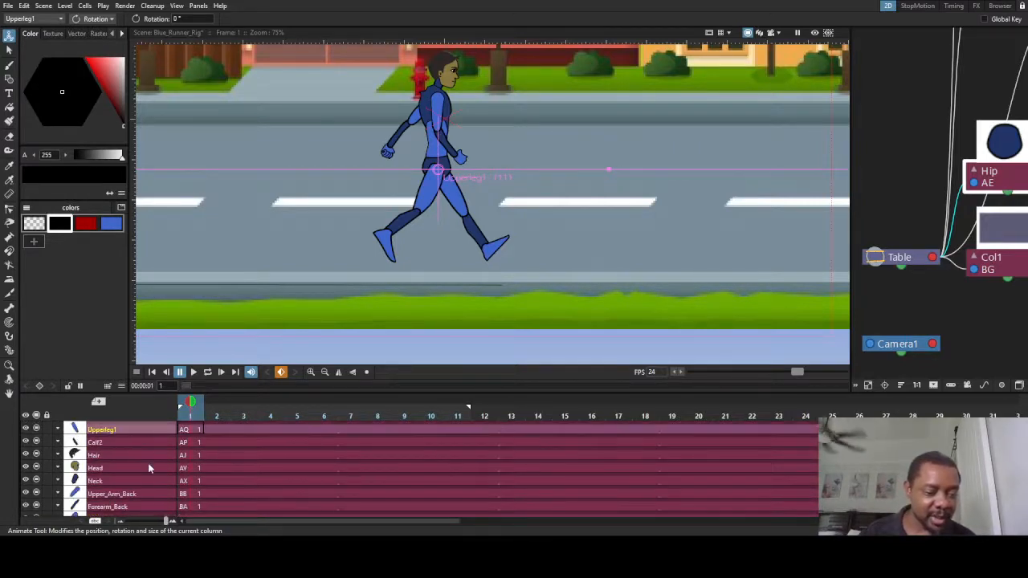
pyautogui.scroll(3, 148, 469)
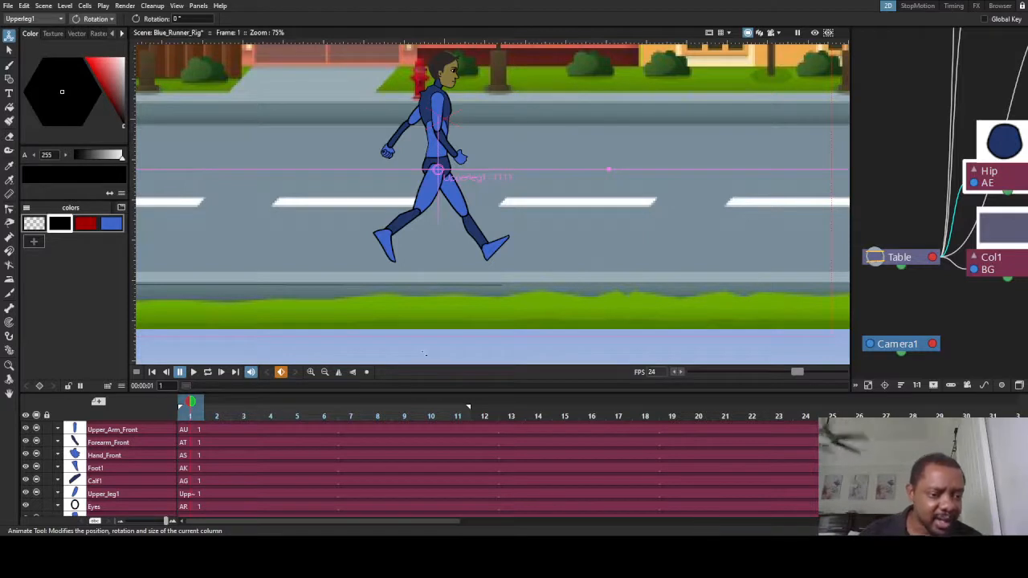
# - Inspect the Upperleg1 shape with the Control Point Editor, then try rotating that leg by about 12° with the Animate tool
pyautogui.click(10, 210)
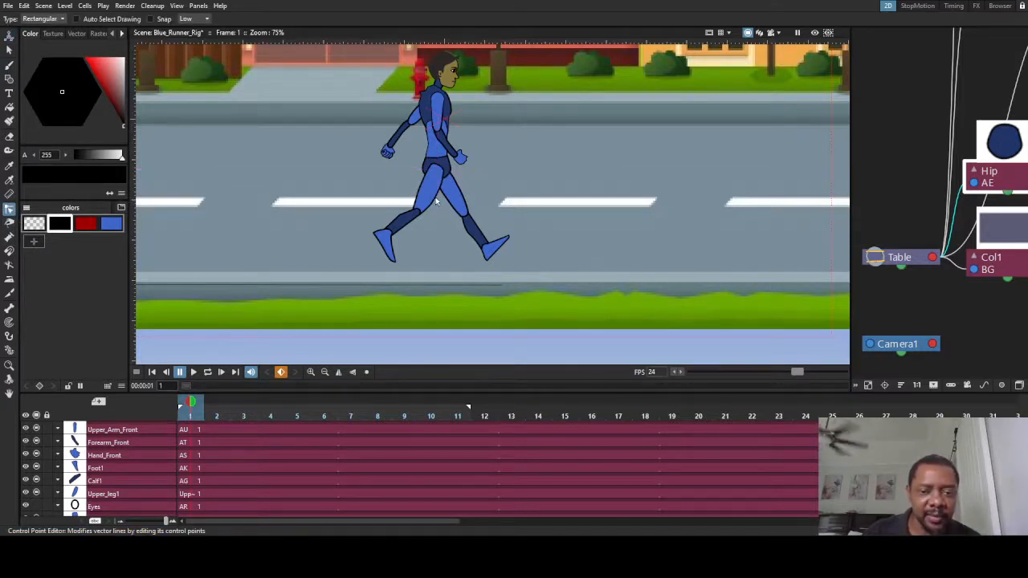
pyautogui.scroll(3, 408, 194)
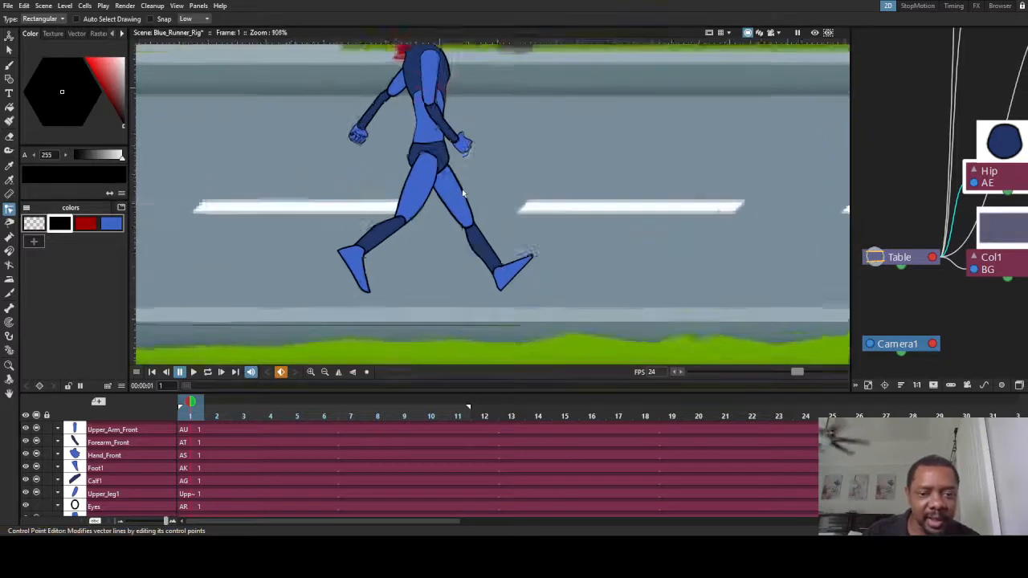
pyautogui.click(410, 146)
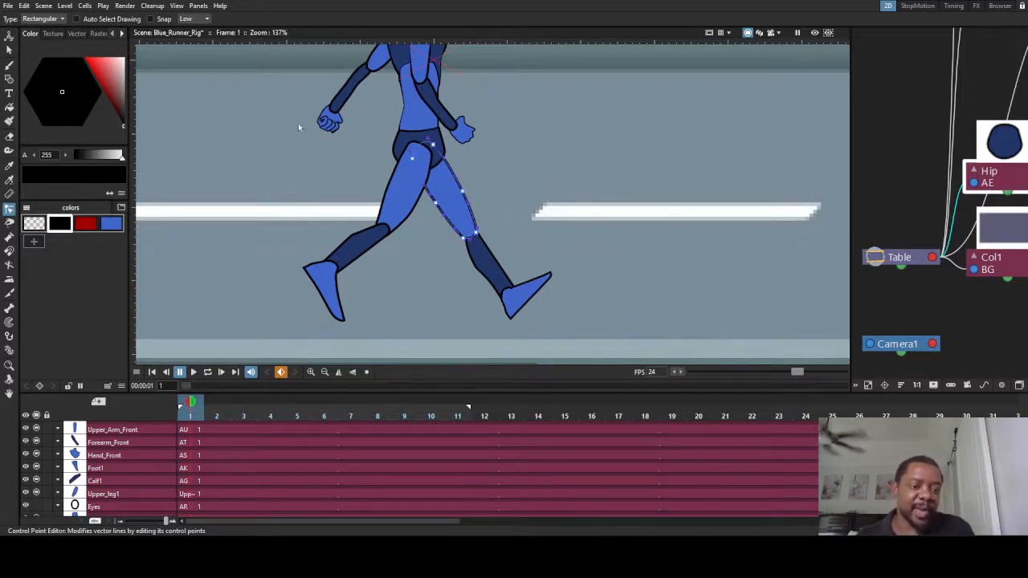
pyautogui.press('a')
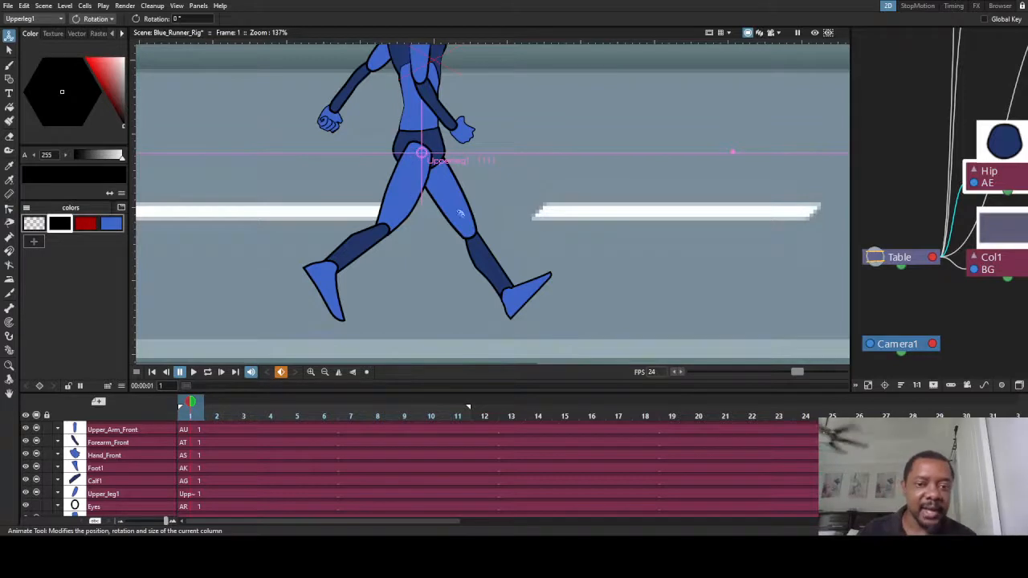
pyautogui.moveTo(458, 215)
pyautogui.mouseDown()
pyautogui.moveTo(359, 242)
pyautogui.moveTo(482, 173)
pyautogui.moveTo(457, 197)
pyautogui.mouseUp()
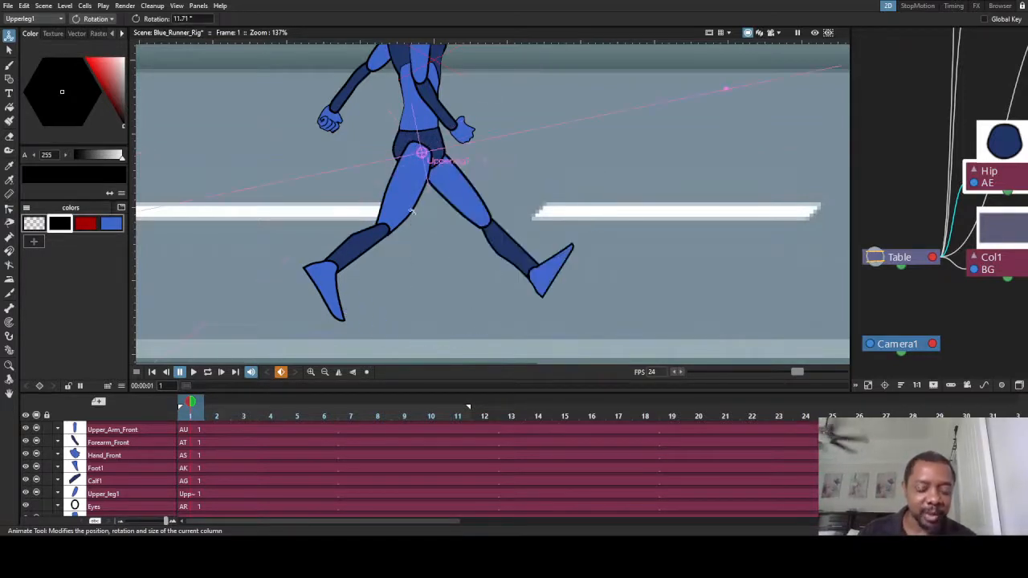
pyautogui.scroll(-6, 411, 213)
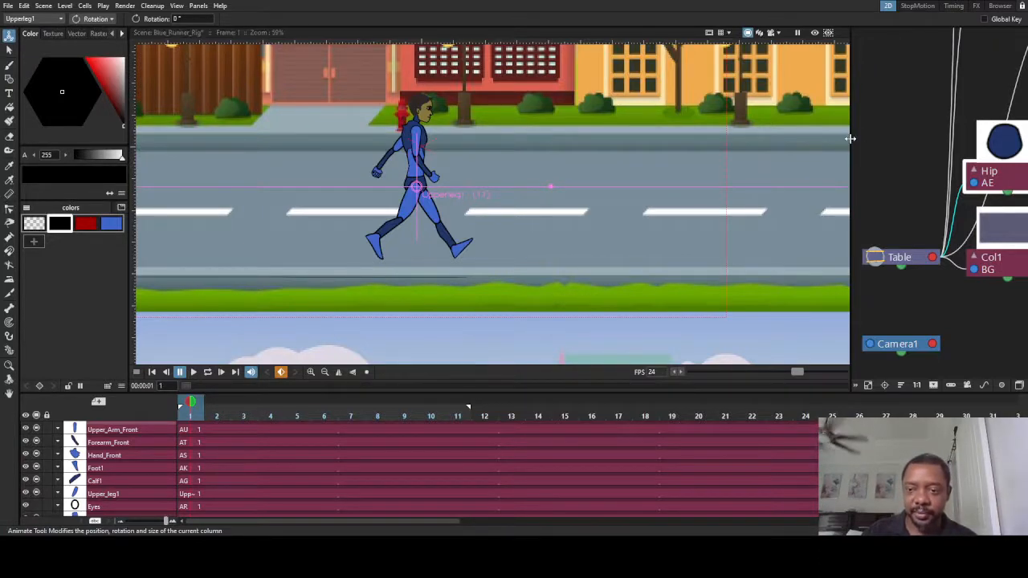
# - Enlarge the schematic and examine how the hip connects to the waist, chest, arm, head and leg nodes
pyautogui.moveTo(849, 139); pyautogui.dragTo(331, 138)
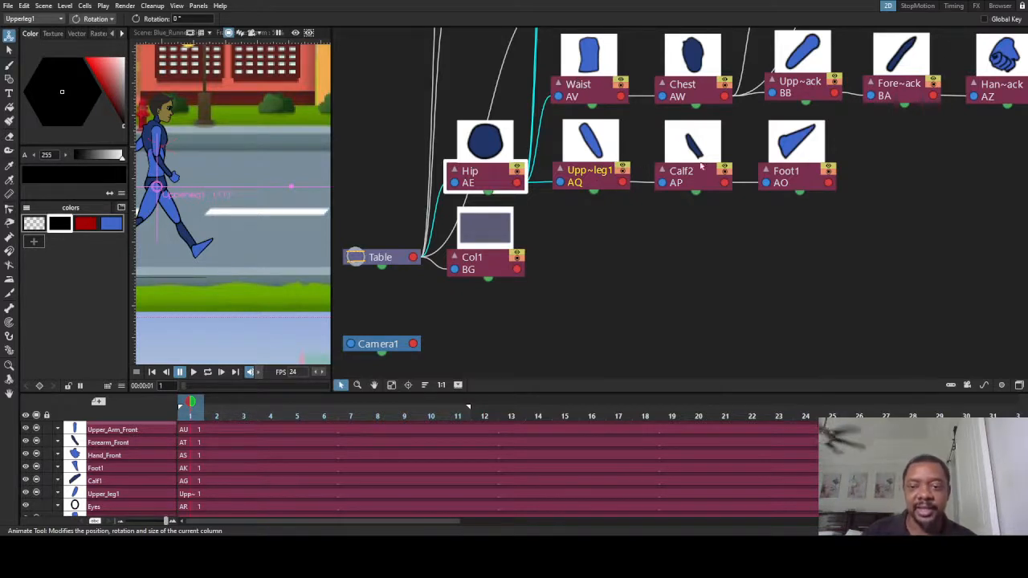
pyautogui.moveTo(732, 237); pyautogui.dragTo(720, 350)
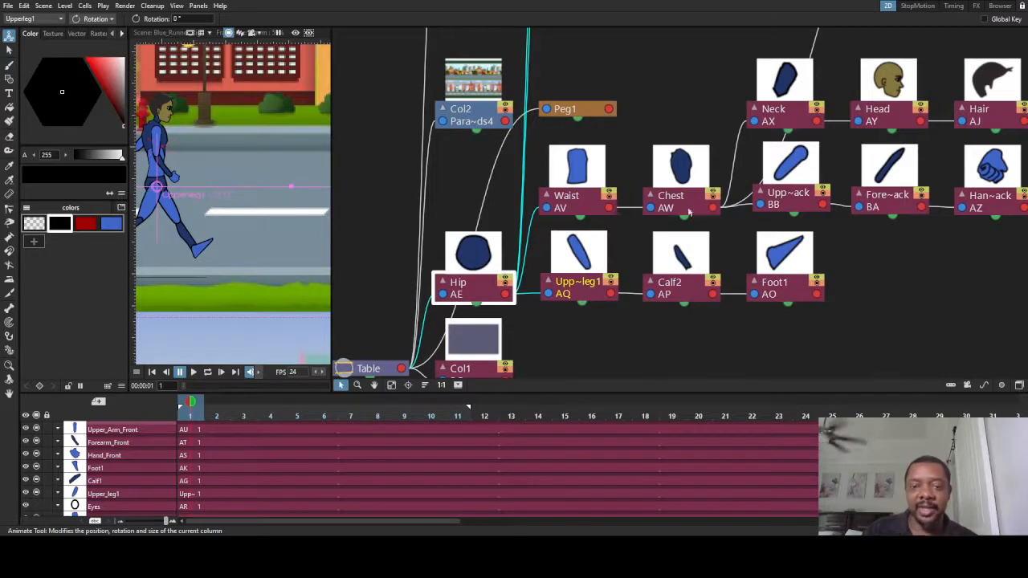
pyautogui.scroll(-2, 669, 265)
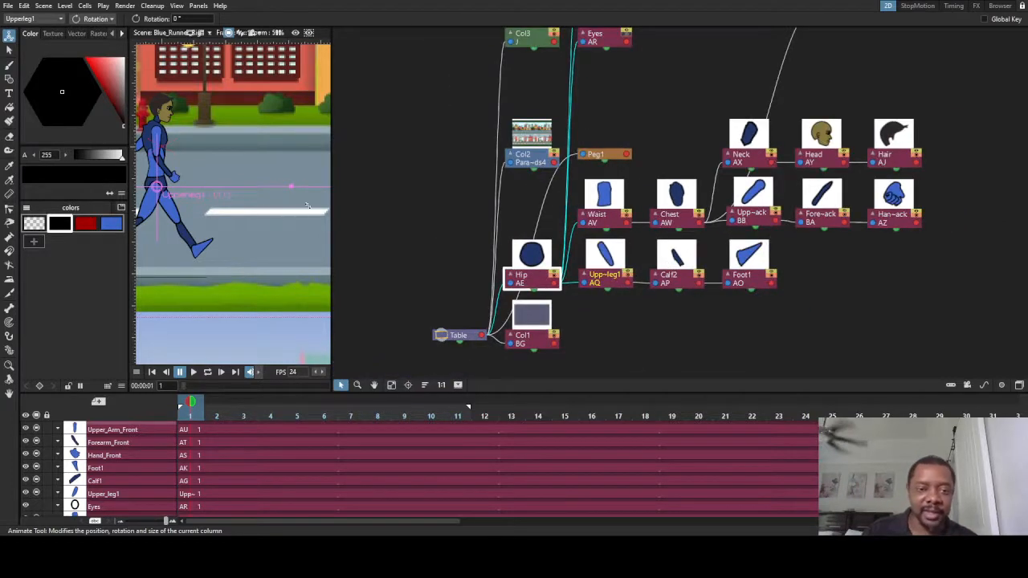
# - Enlarge the viewer around the character and set the Skeleton tool to Animate mode
pyautogui.moveTo(331, 183); pyautogui.dragTo(476, 183)
pyautogui.moveTo(786, 176); pyautogui.dragTo(930, 172)
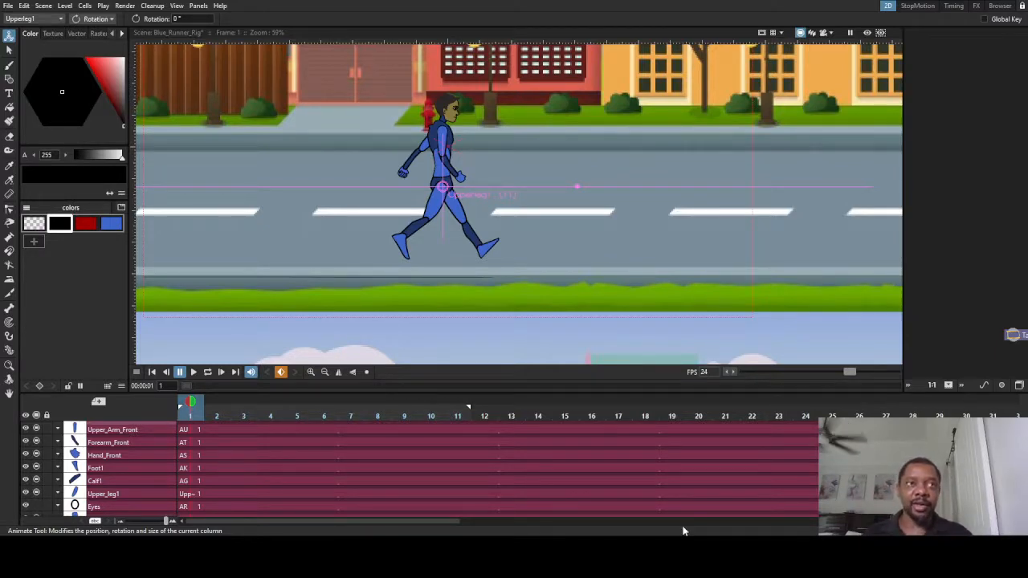
pyautogui.click(9, 311)
pyautogui.scroll(6, 448, 189)
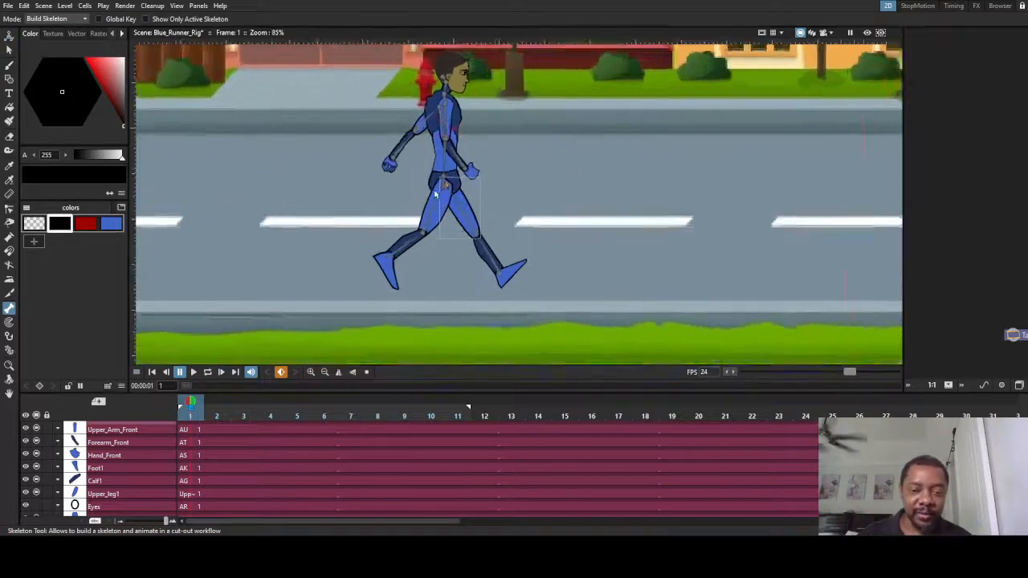
pyautogui.scroll(-3, 449, 189)
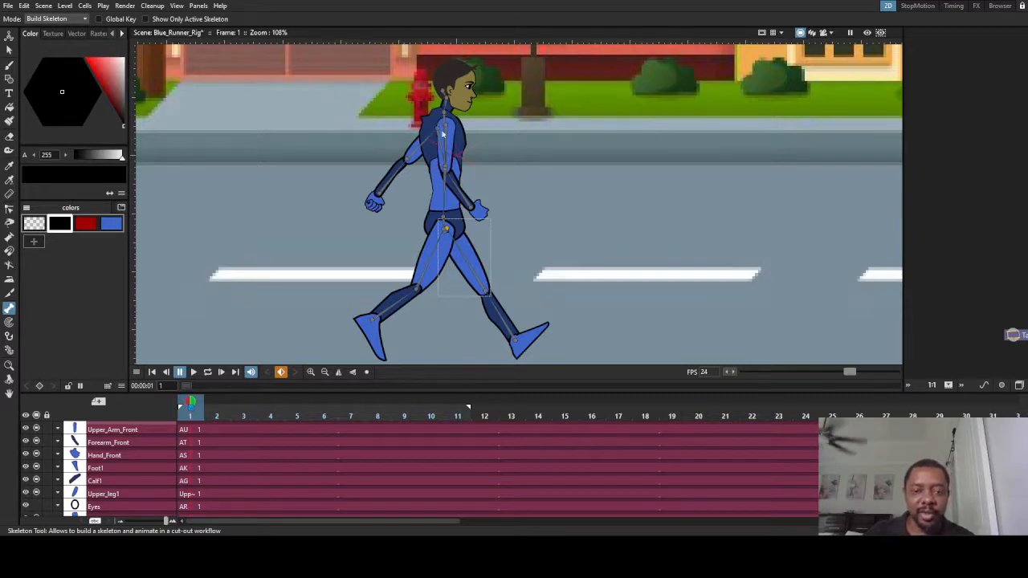
pyautogui.click(83, 19)
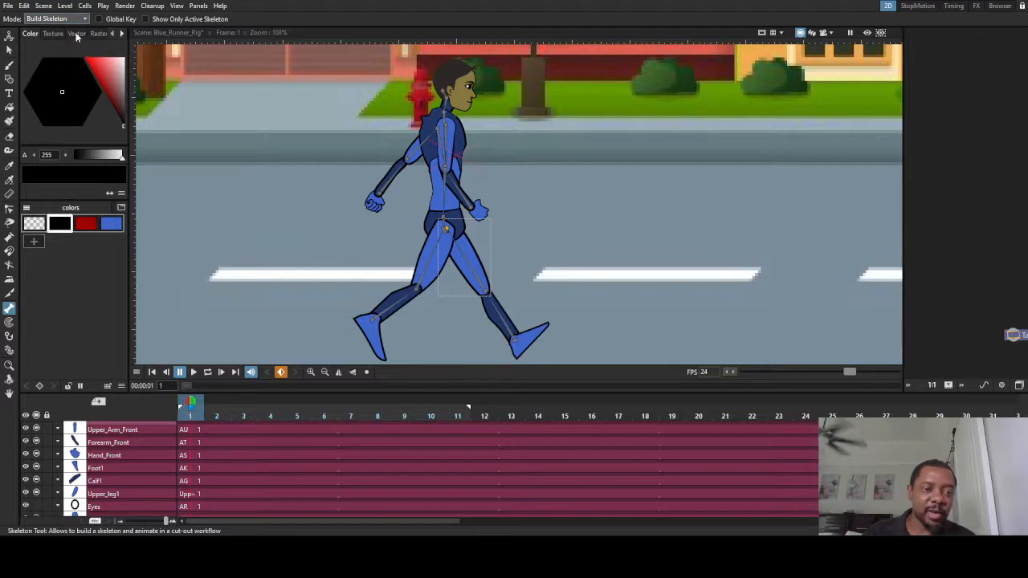
pyautogui.click(77, 37)
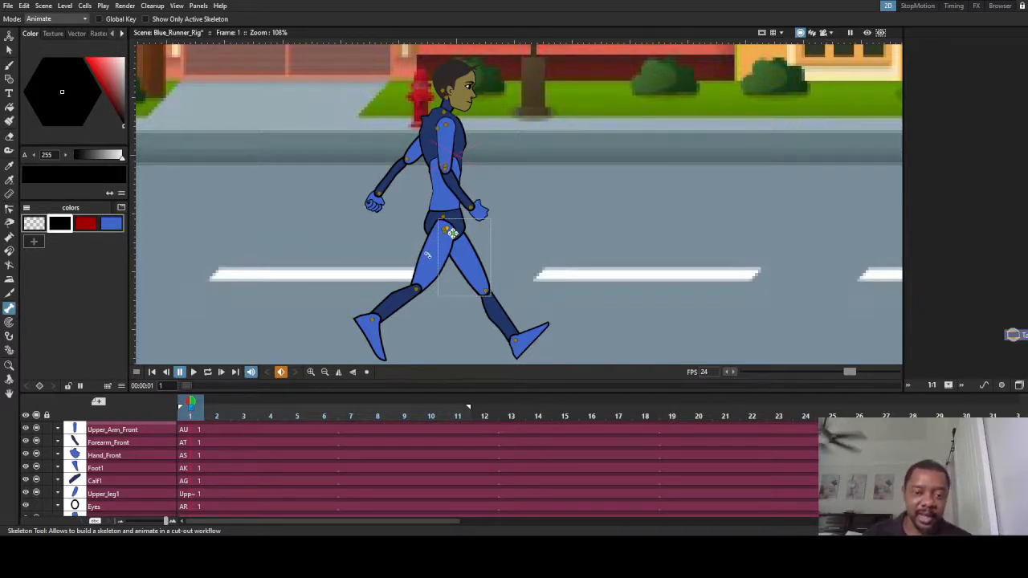
# - Rotate the legs into a wider stride with the leading leg raised forward, and reposition the front upper arm on the shoulder
pyautogui.moveTo(429, 266); pyautogui.dragTo(421, 293)
pyautogui.moveTo(476, 262); pyautogui.dragTo(532, 273)
pyautogui.moveTo(449, 147); pyautogui.dragTo(485, 207)
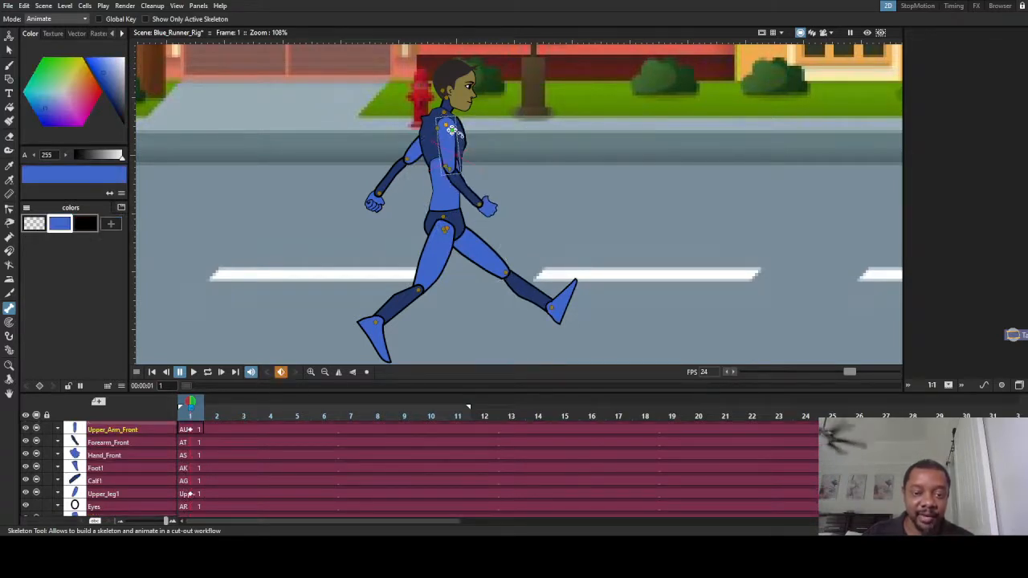
pyautogui.moveTo(451, 129)
pyautogui.mouseDown()
pyautogui.moveTo(389, 135)
pyautogui.moveTo(588, 129)
pyautogui.moveTo(450, 134)
pyautogui.moveTo(535, 137)
pyautogui.moveTo(677, 184)
pyautogui.moveTo(624, 128)
pyautogui.moveTo(751, 225)
pyautogui.moveTo(749, 181)
pyautogui.moveTo(612, 167)
pyautogui.moveTo(681, 199)
pyautogui.moveTo(568, 117)
pyautogui.moveTo(444, 137)
pyautogui.mouseUp()
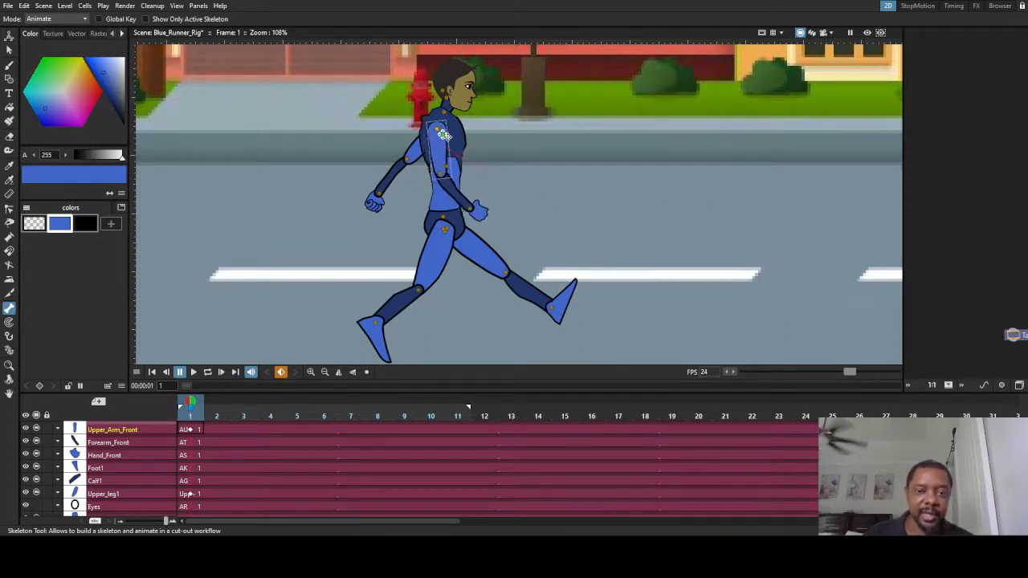
# - Return the Skeleton tool to Animate mode, then swing the front arm forward and bend its forearm upward
pyautogui.click(51, 46)
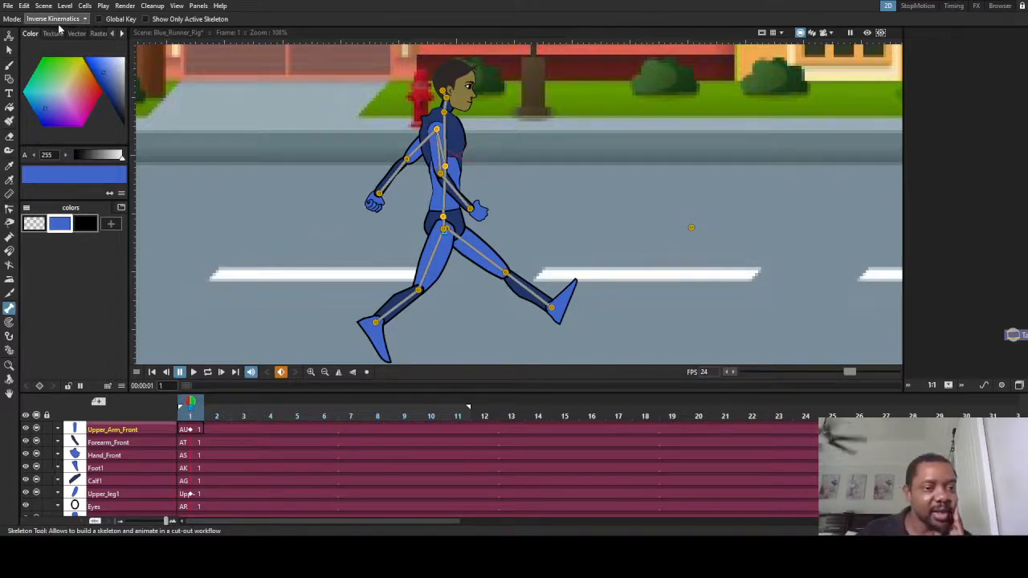
pyautogui.click(65, 42)
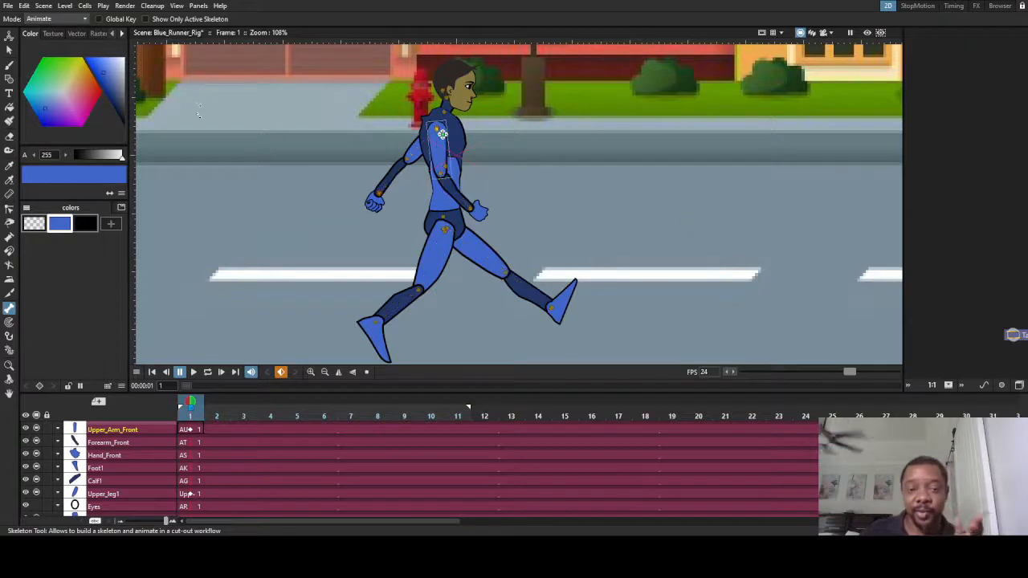
pyautogui.moveTo(441, 157); pyautogui.dragTo(515, 126)
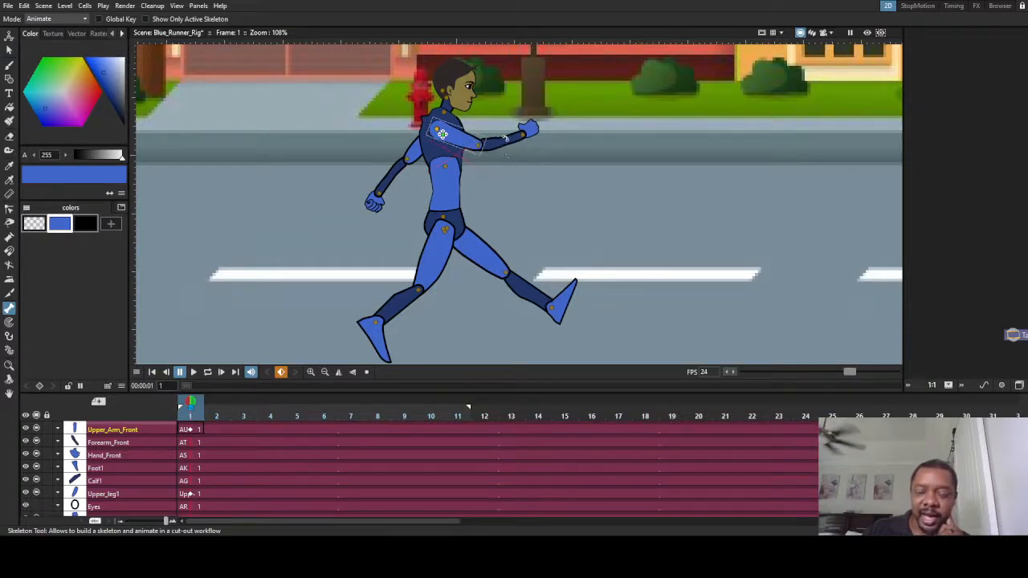
pyautogui.moveTo(462, 141); pyautogui.dragTo(502, 94)
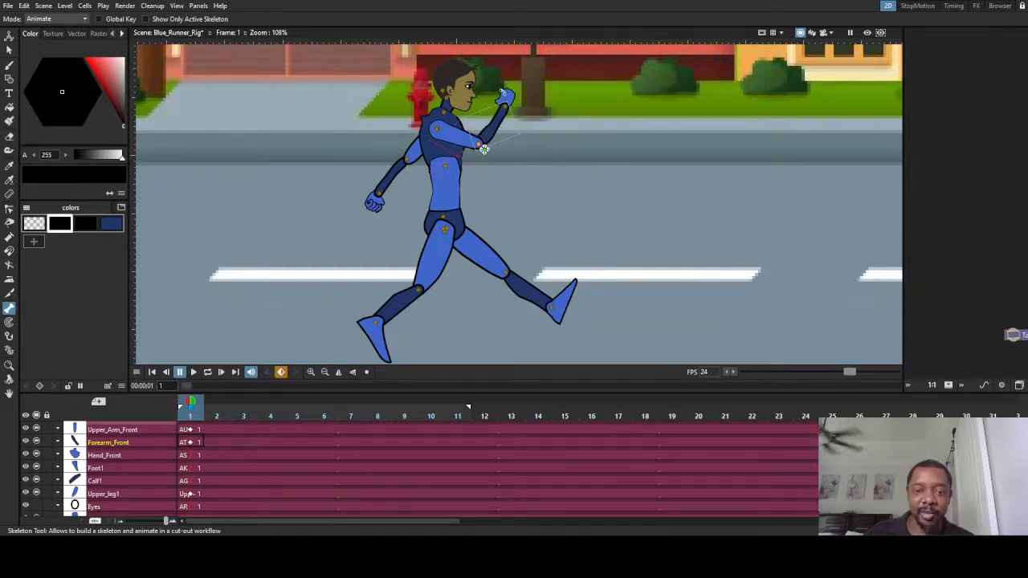
# - Rotate the front hand slightly at the wrist so the fist lines up with the raised forearm
pyautogui.scroll(5, 484, 148)
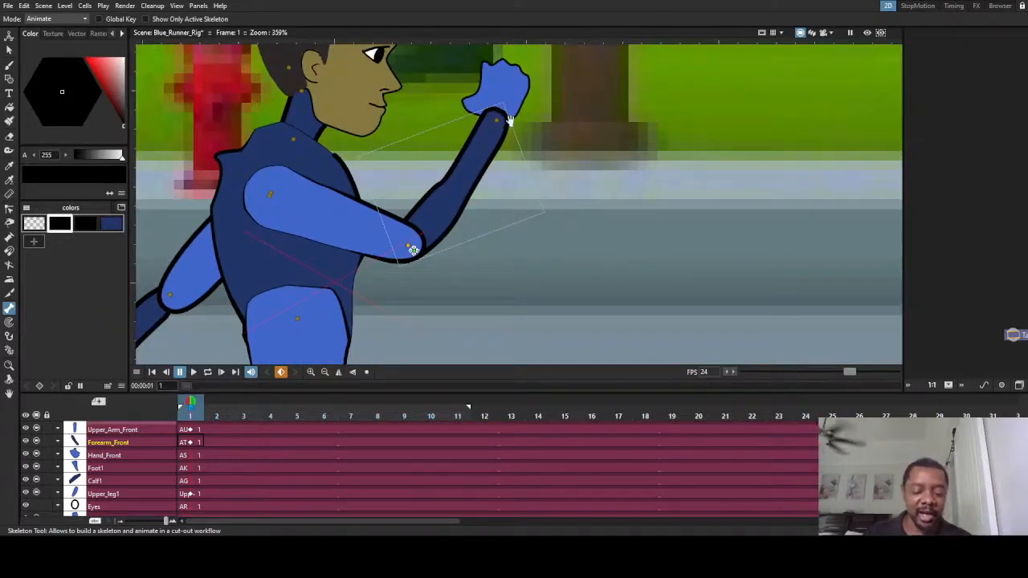
pyautogui.scroll(3, 498, 123)
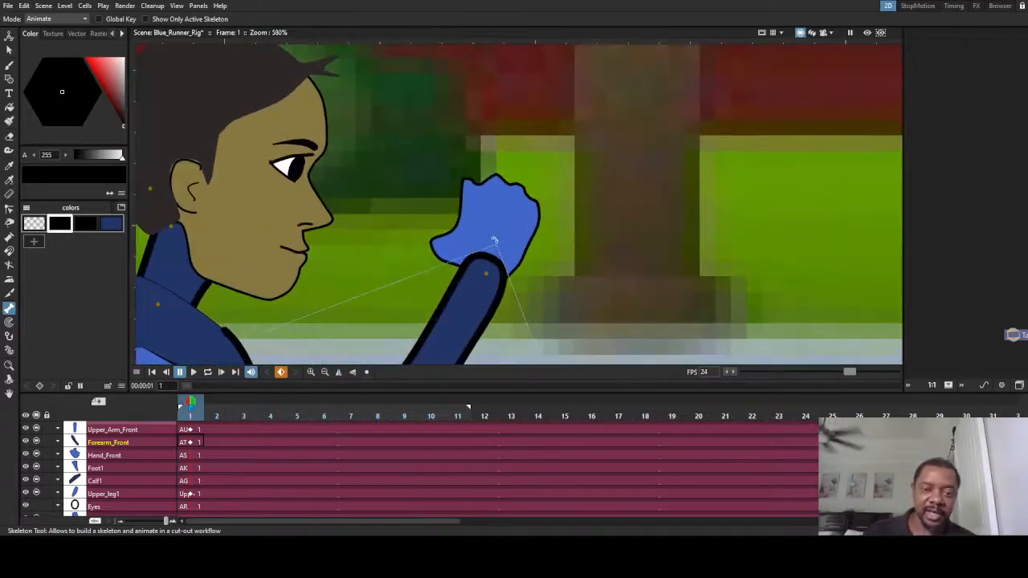
pyautogui.scroll(-6, 498, 207)
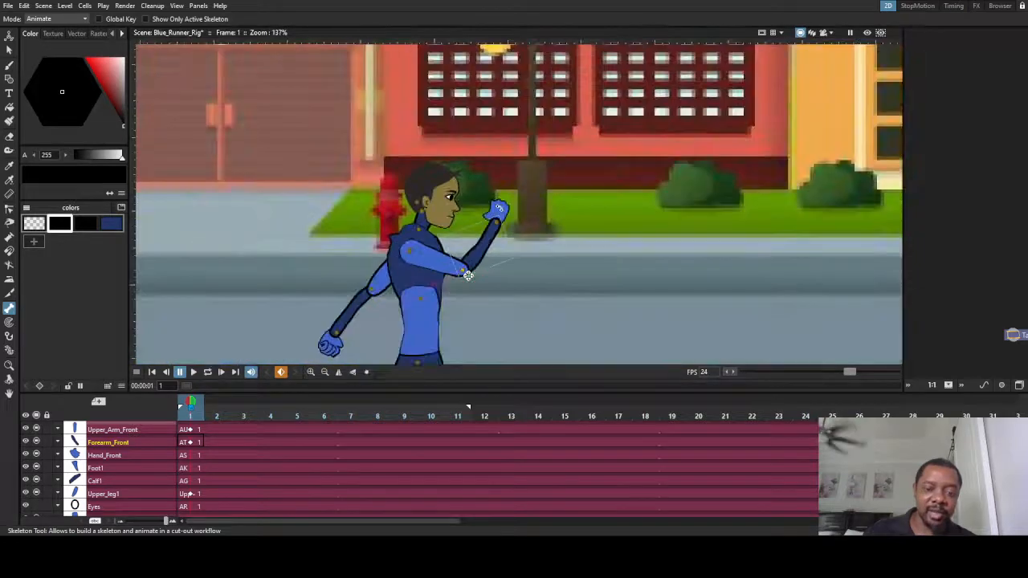
pyautogui.scroll(2, 498, 208)
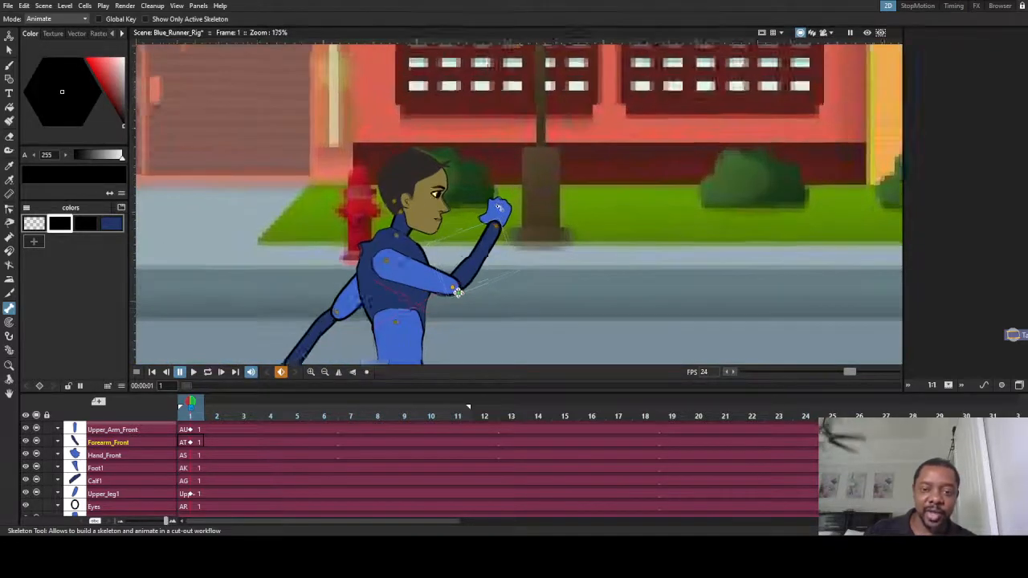
pyautogui.scroll(5, 486, 200)
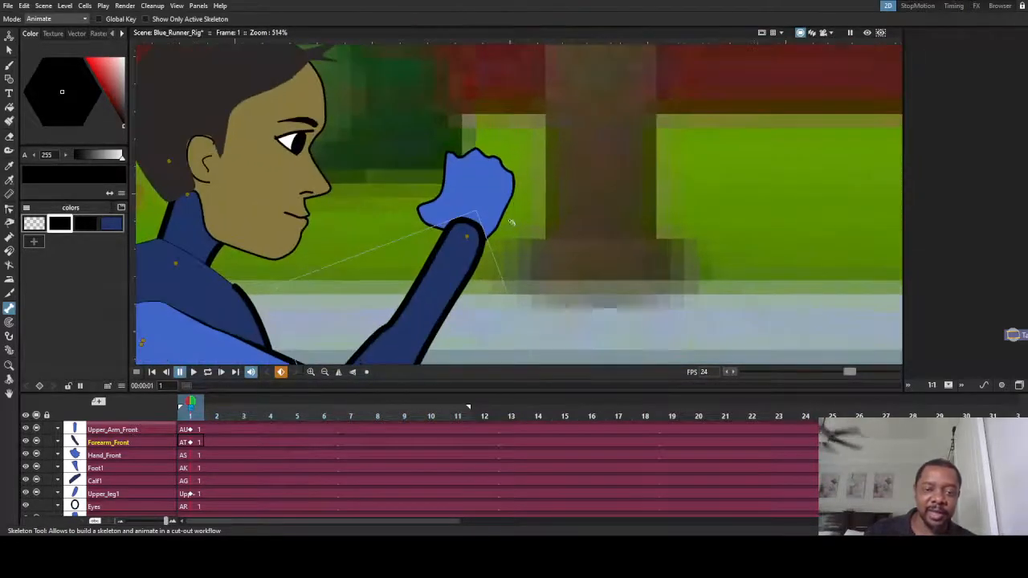
pyautogui.click(471, 235)
pyautogui.moveTo(526, 235); pyautogui.dragTo(467, 159)
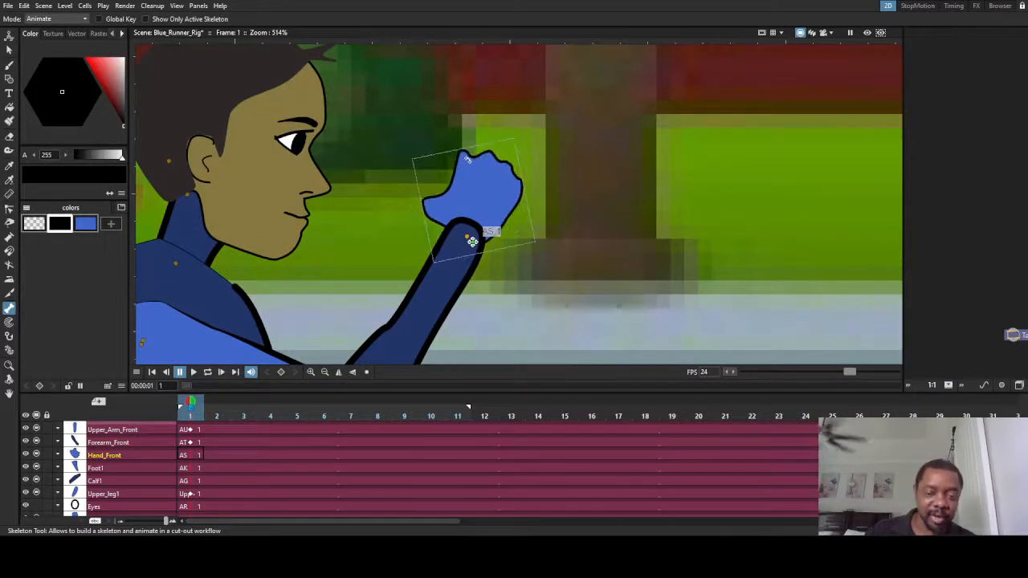
# - Rotate the chest and then the waist slightly backward
pyautogui.scroll(-3, 472, 241)
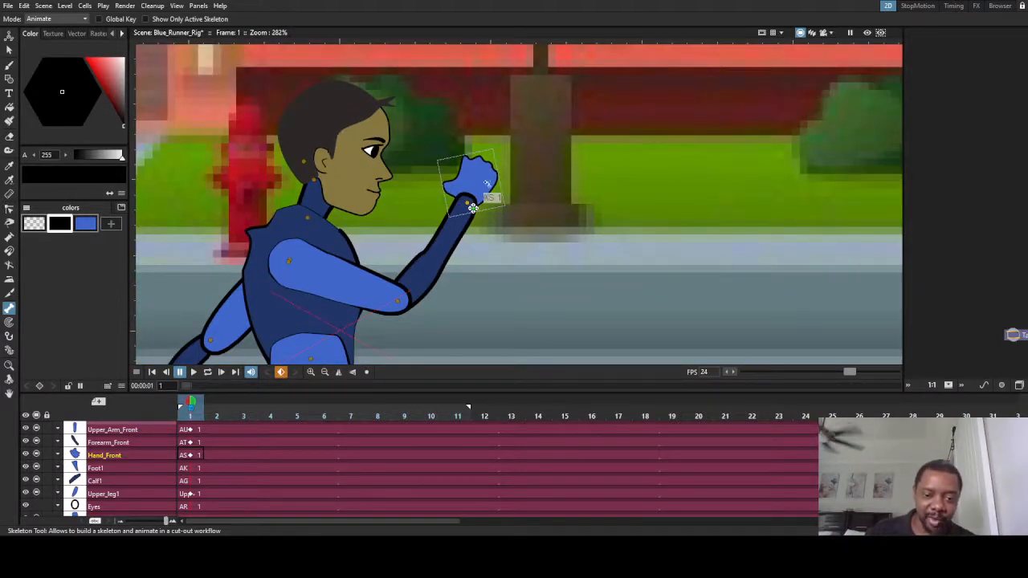
pyautogui.click(261, 313)
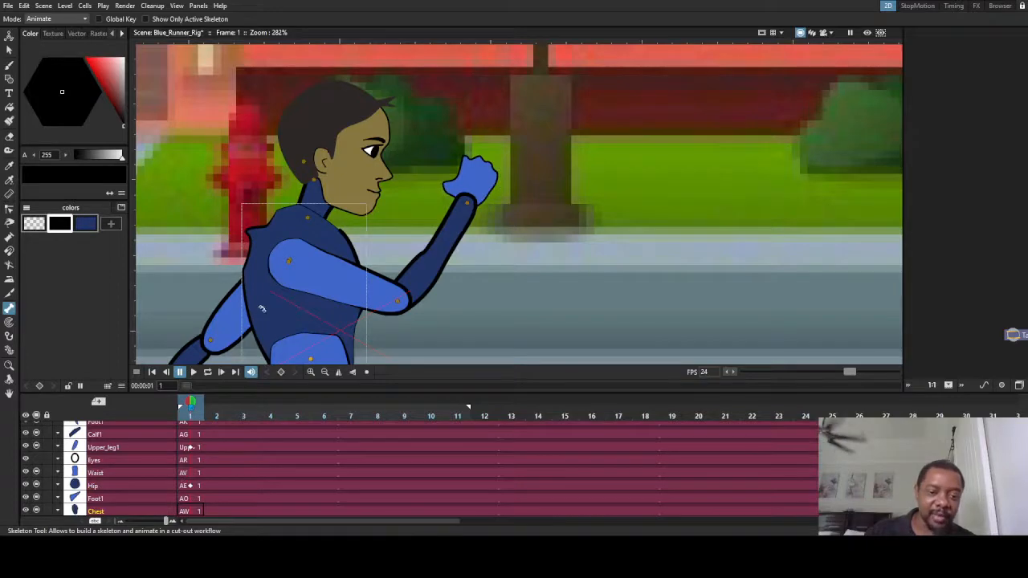
pyautogui.moveTo(294, 283); pyautogui.dragTo(251, 306)
pyautogui.click(268, 315)
pyautogui.click(266, 300)
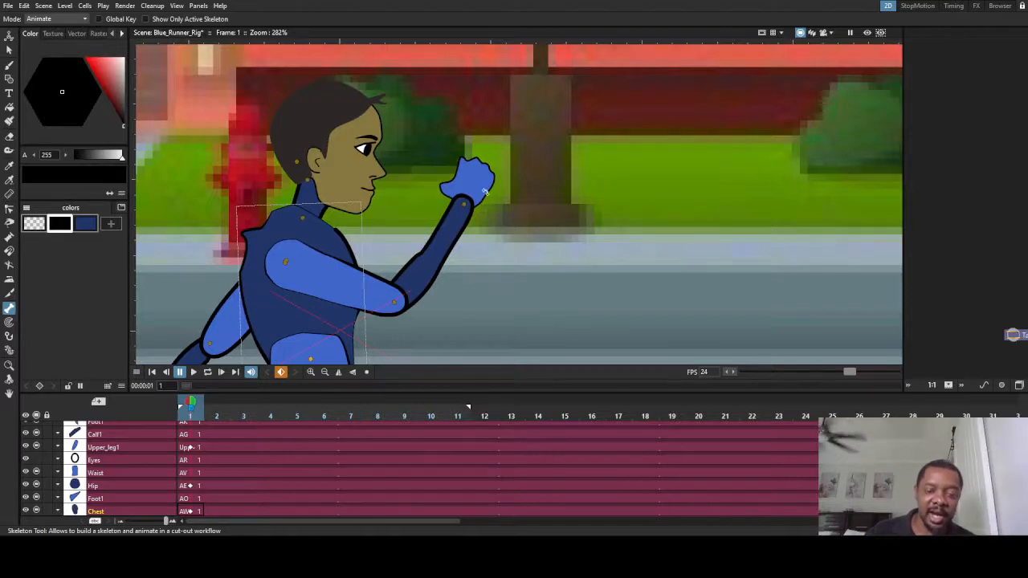
pyautogui.scroll(-5, 485, 192)
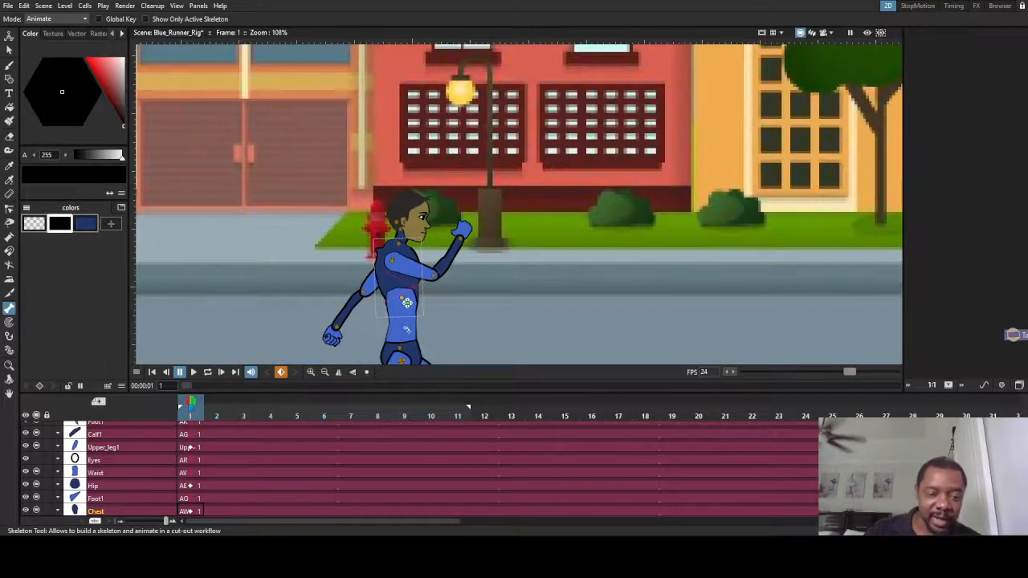
pyautogui.click(407, 330)
pyautogui.moveTo(394, 321)
pyautogui.mouseDown()
pyautogui.moveTo(414, 317)
pyautogui.moveTo(377, 318)
pyautogui.moveTo(401, 313)
pyautogui.moveTo(394, 307)
pyautogui.mouseUp()
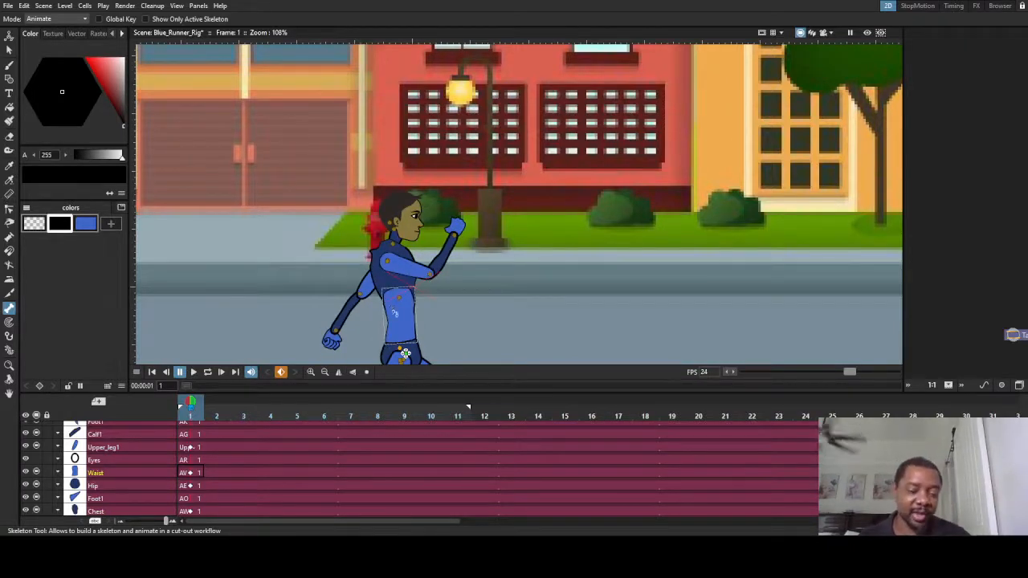
pyautogui.scroll(-2, 398, 305)
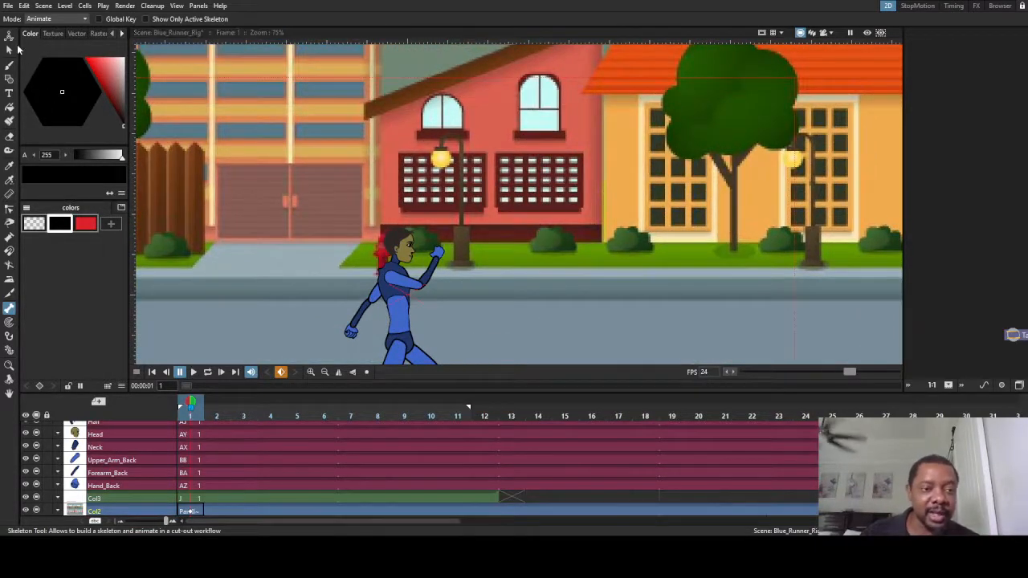
# - Set the Skeleton tool to Inverse Kinematics mode and pull the front hand so the arm and torso follow
pyautogui.click(16, 50)
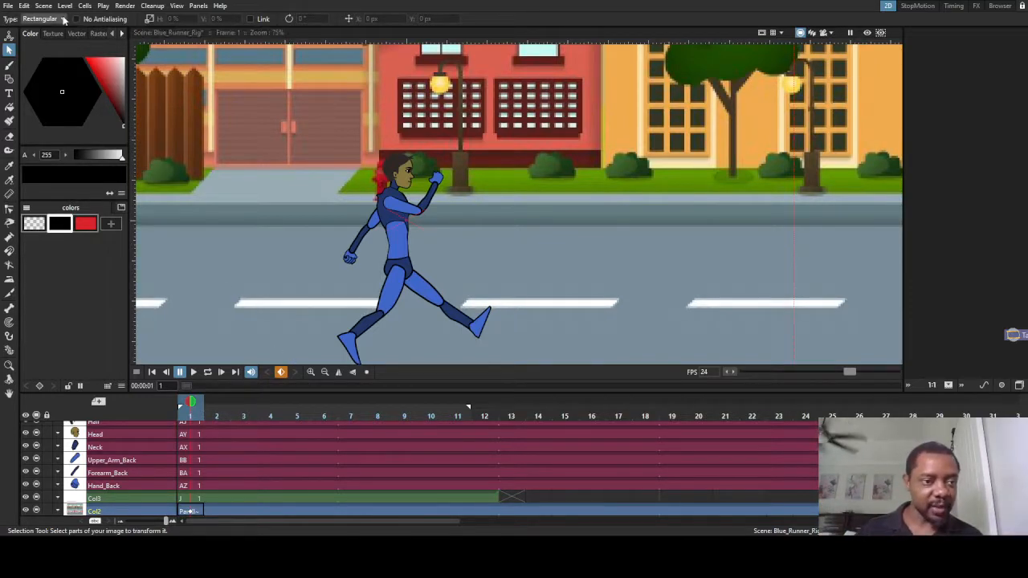
pyautogui.click(8, 309)
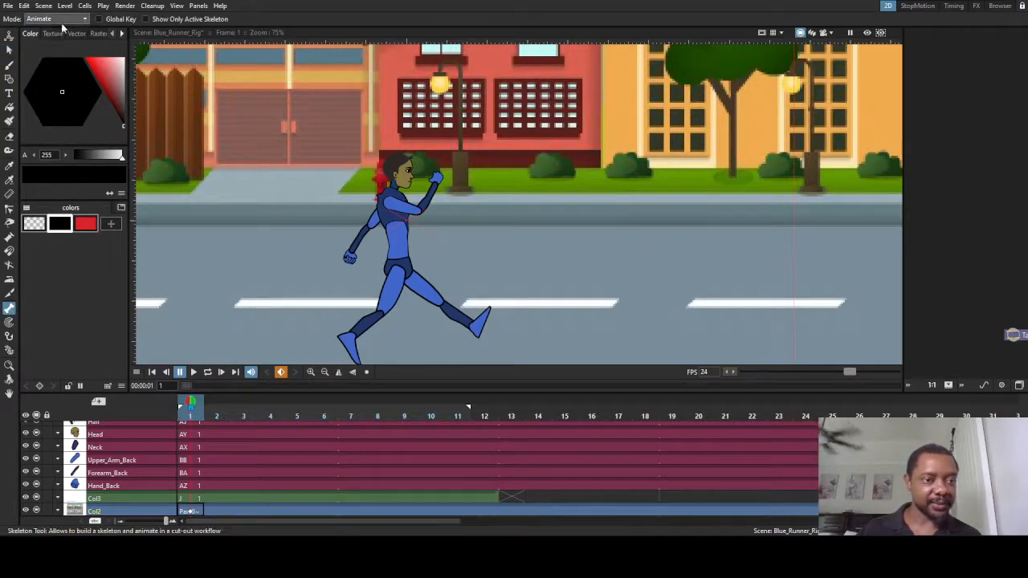
pyautogui.click(57, 51)
pyautogui.scroll(3, 542, 266)
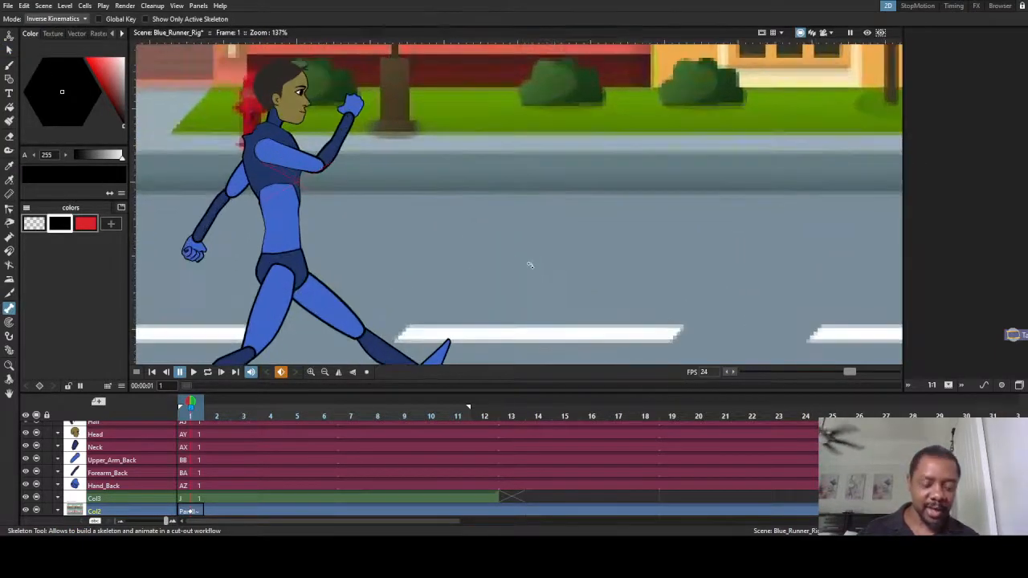
pyautogui.moveTo(477, 249); pyautogui.dragTo(665, 302)
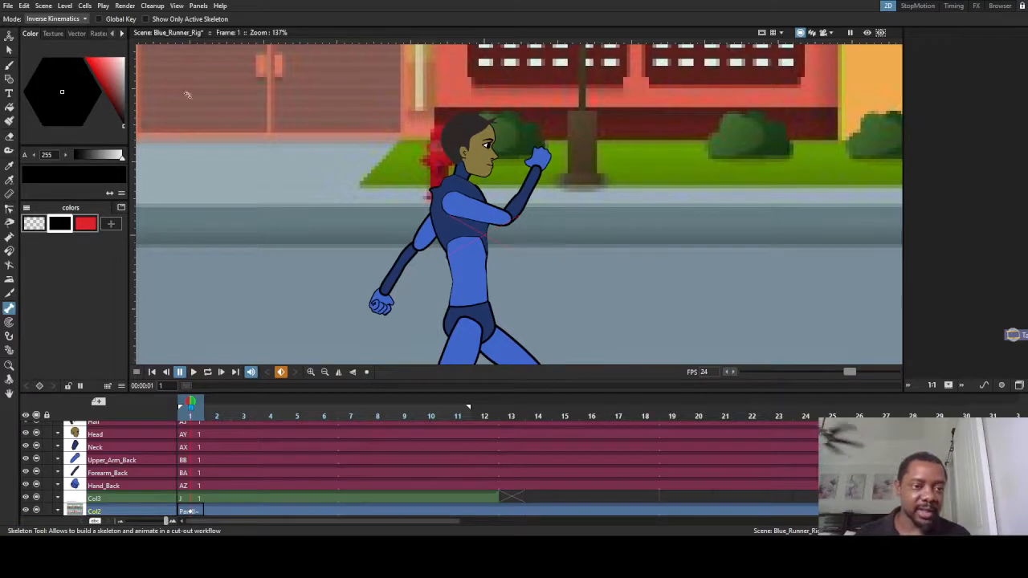
pyautogui.click(540, 160)
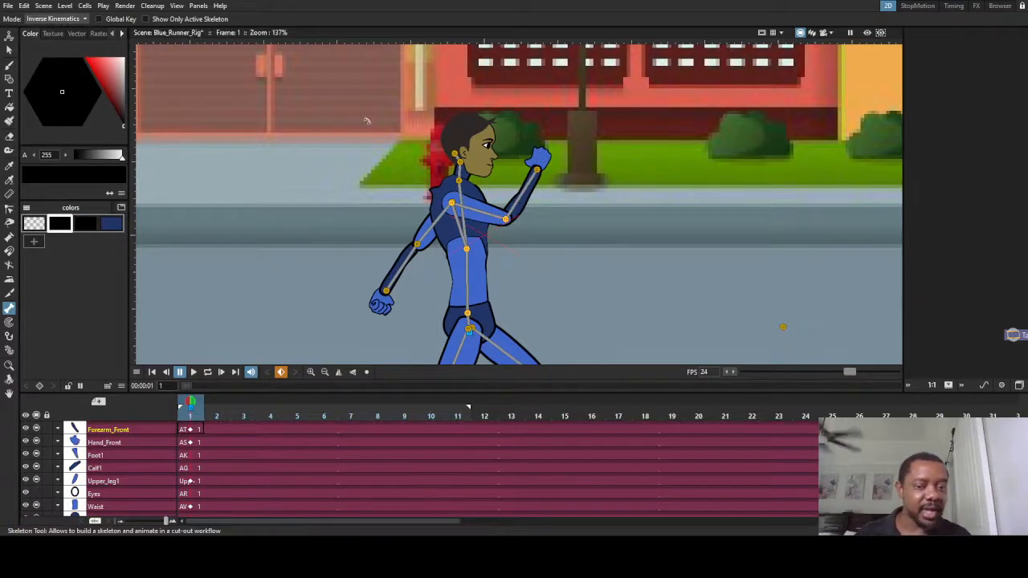
pyautogui.moveTo(529, 182); pyautogui.dragTo(551, 183)
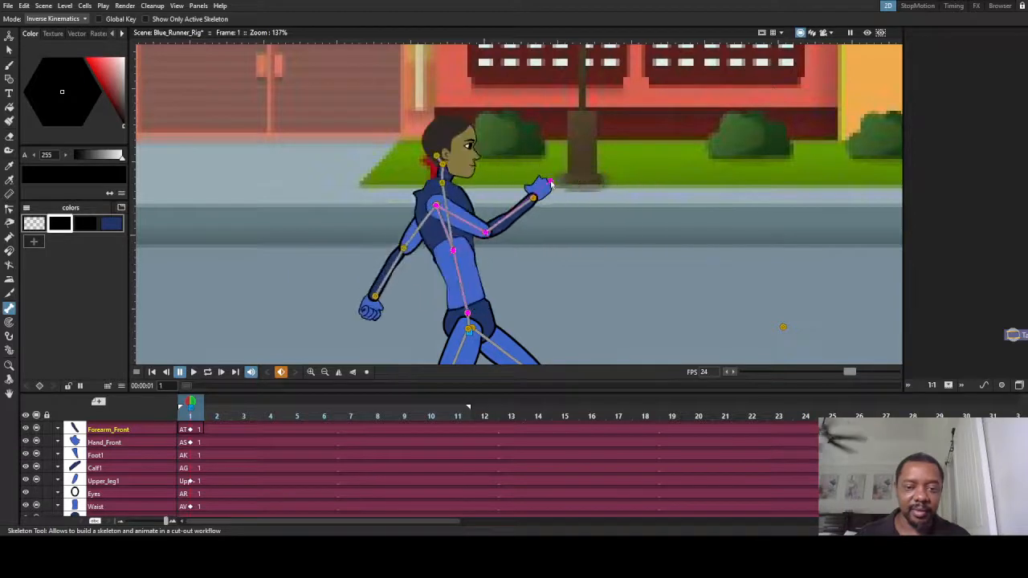
# - Repose the upper body with inverse kinematics, extending the back arm behind the character and bringing the torso nearly upright
pyautogui.moveTo(356, 280)
pyautogui.mouseDown()
pyautogui.moveTo(428, 275)
pyautogui.moveTo(340, 244)
pyautogui.moveTo(356, 287)
pyautogui.moveTo(310, 166)
pyautogui.moveTo(350, 271)
pyautogui.mouseUp()
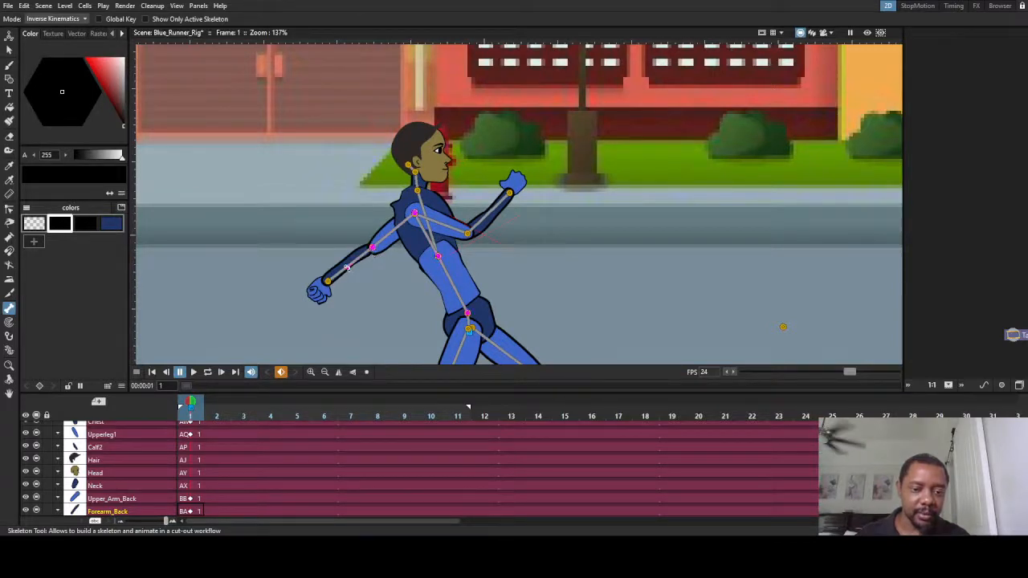
pyautogui.moveTo(344, 269); pyautogui.dragTo(363, 275)
pyautogui.moveTo(449, 281); pyautogui.dragTo(458, 286)
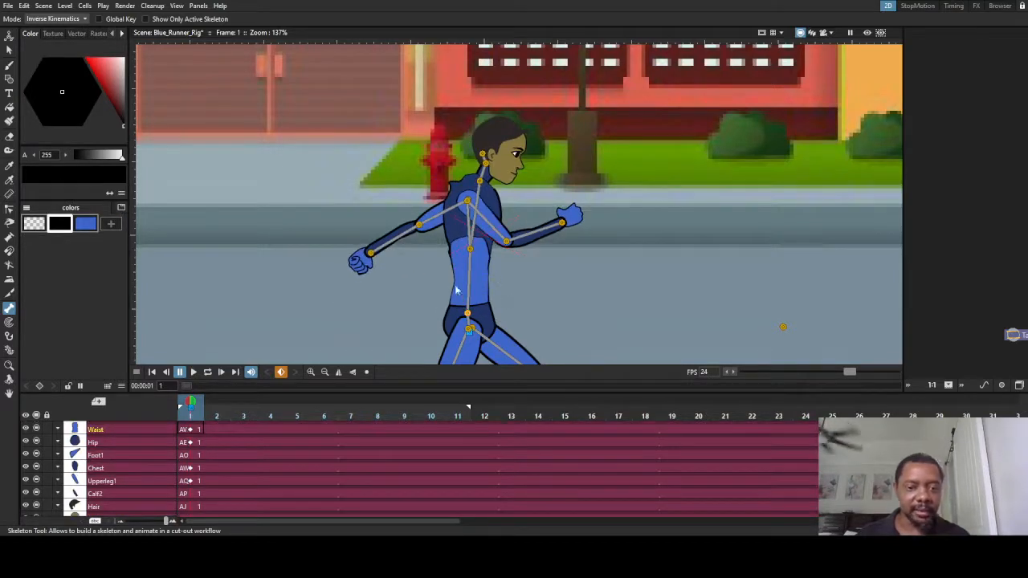
pyautogui.moveTo(438, 215); pyautogui.dragTo(429, 218)
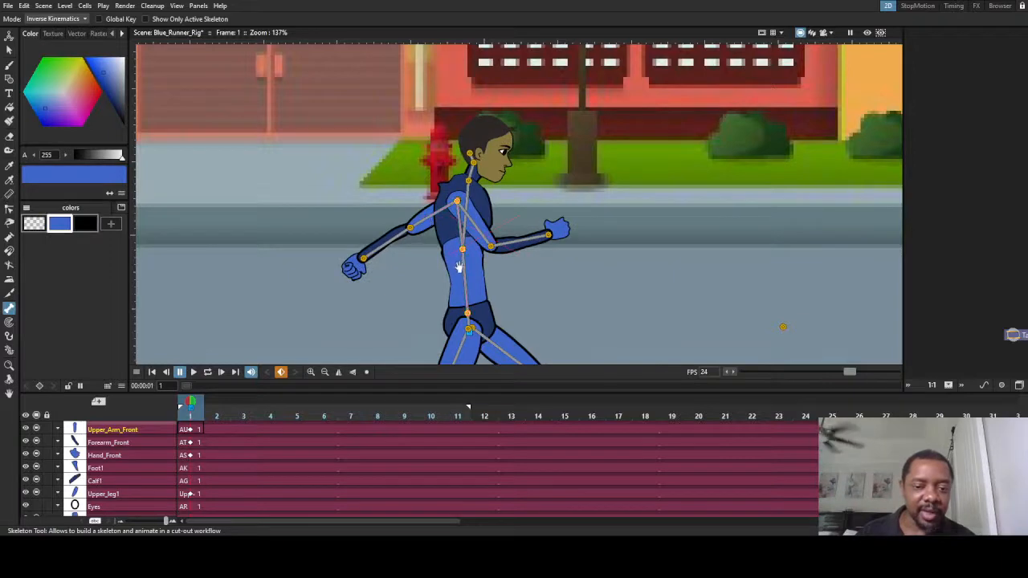
# - Pose the legs with inverse kinematics, kicking the trailing foot up behind and pulling the leading foot in below its knee
pyautogui.moveTo(459, 267); pyautogui.dragTo(441, 176)
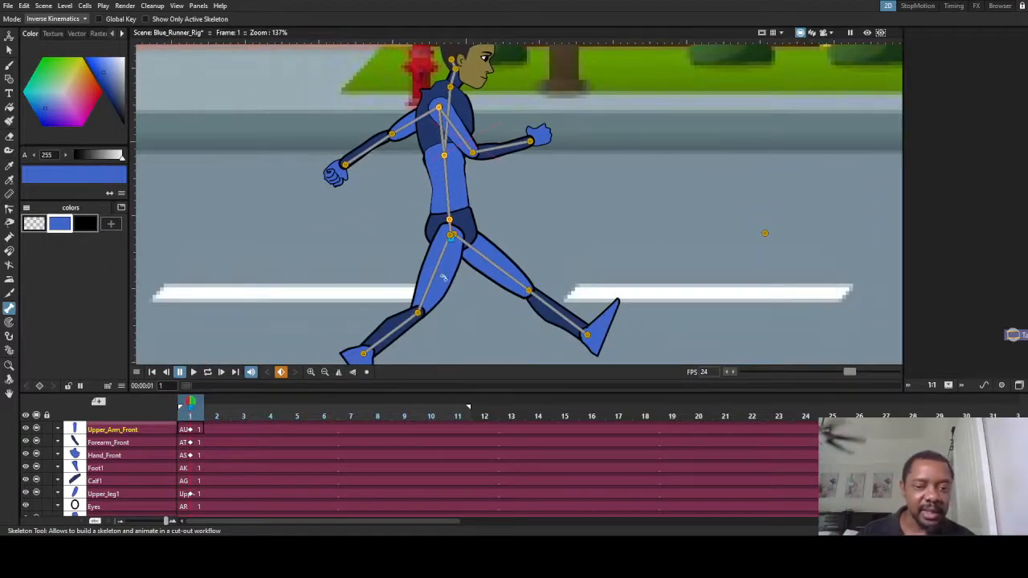
pyautogui.moveTo(442, 277); pyautogui.dragTo(360, 290)
pyautogui.moveTo(334, 249); pyautogui.dragTo(353, 172)
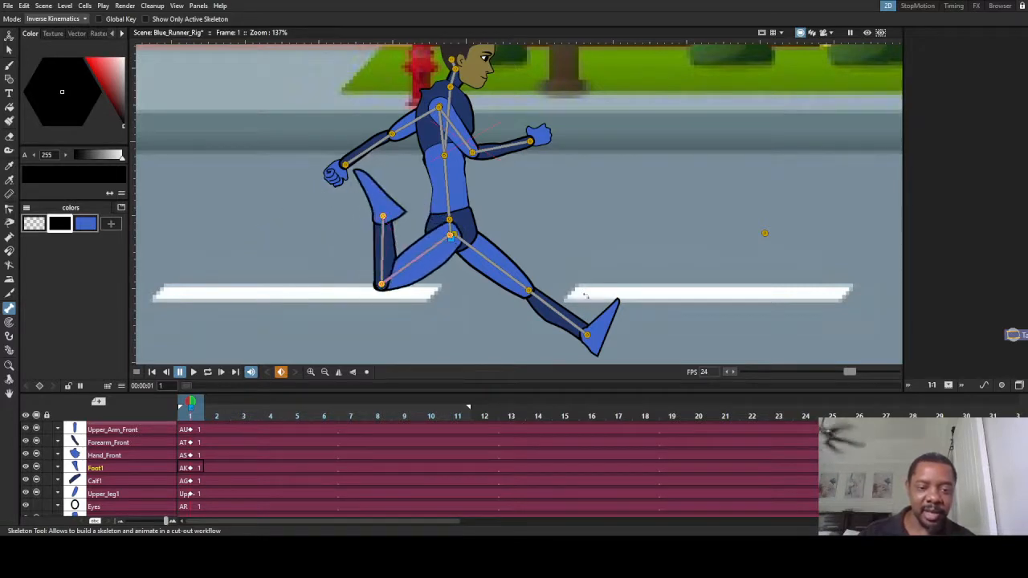
pyautogui.moveTo(589, 332); pyautogui.dragTo(530, 339)
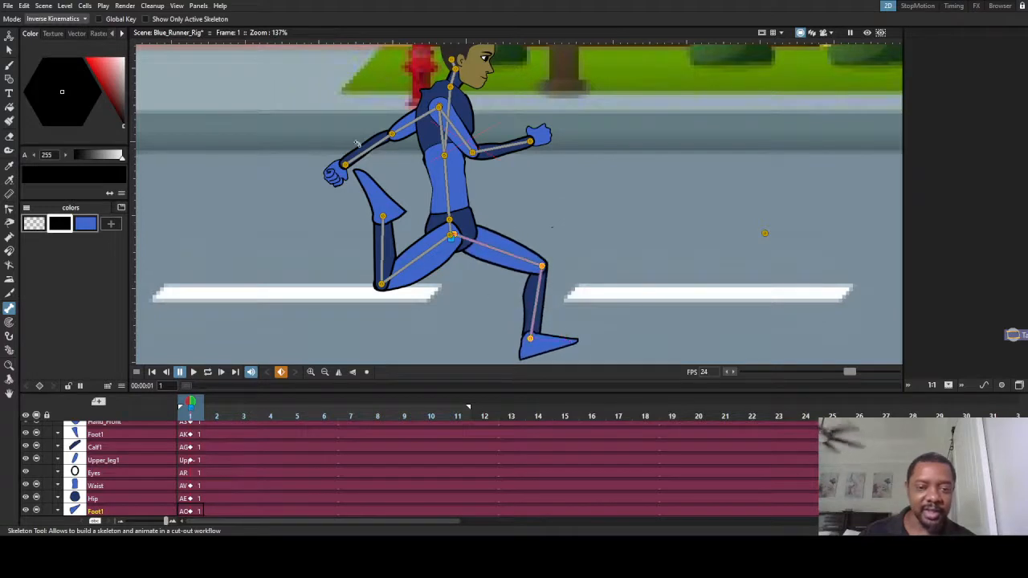
# - Lean the upper body forward with inverse kinematics, and rotate the raised trailing foot to nearly level in Animate mode
pyautogui.moveTo(433, 165); pyautogui.dragTo(500, 172)
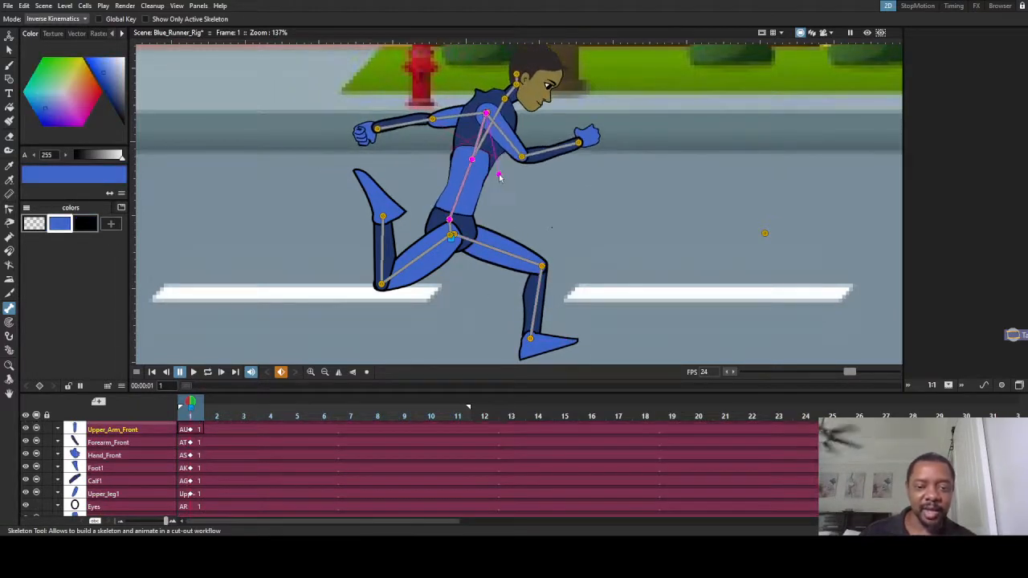
pyautogui.moveTo(535, 228); pyautogui.dragTo(536, 216)
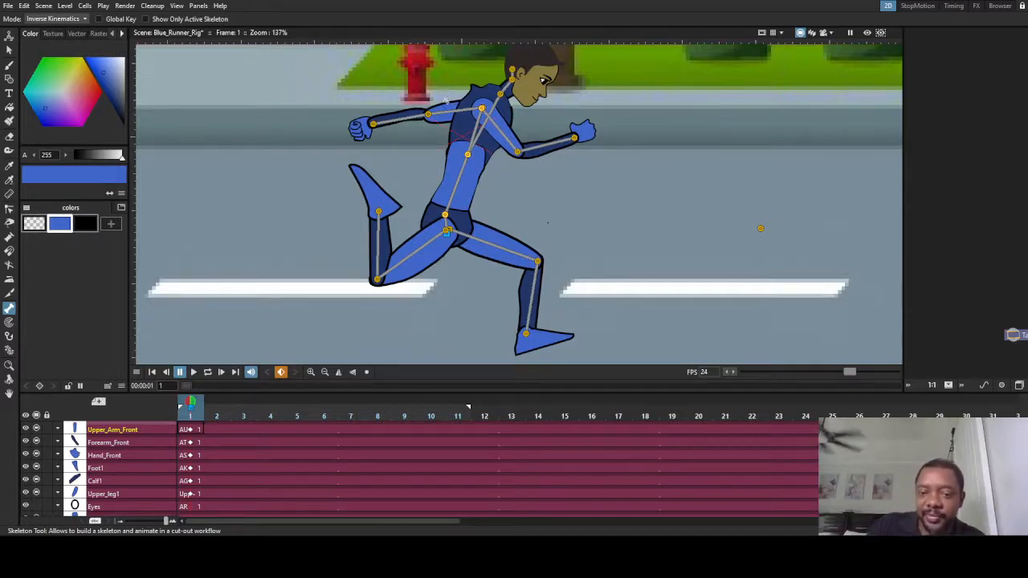
pyautogui.click(60, 38)
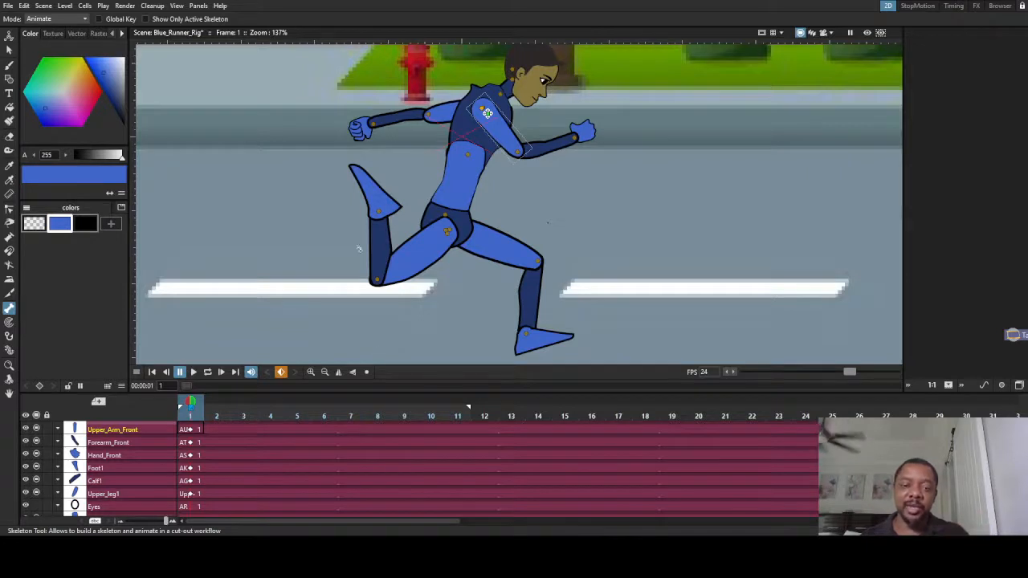
pyautogui.moveTo(368, 225); pyautogui.dragTo(387, 255)
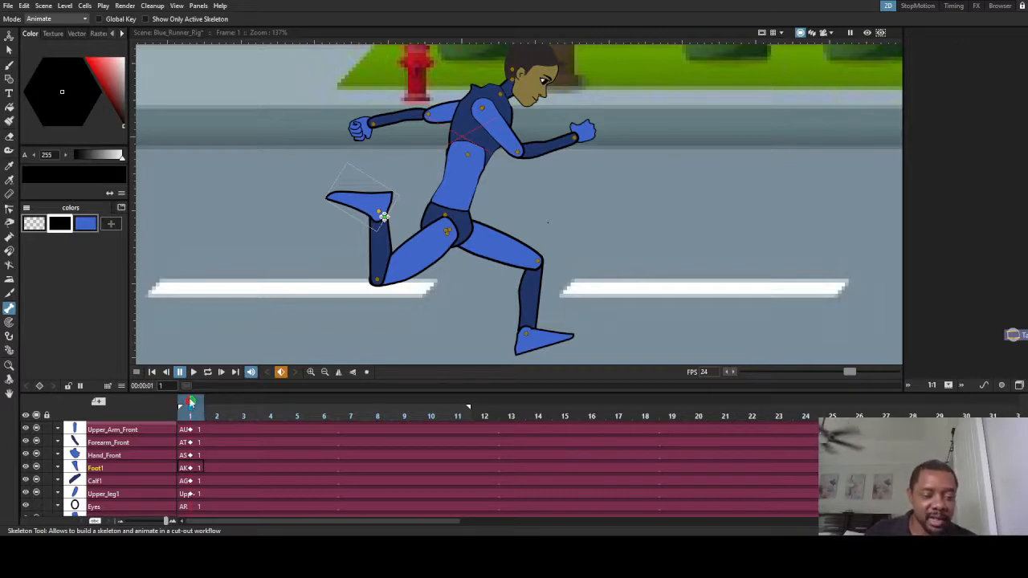
# - Extend the playback range to end at frame 24 and move the playhead to frame 12
pyautogui.moveTo(190, 404)
pyautogui.mouseDown()
pyautogui.moveTo(725, 406)
pyautogui.moveTo(493, 433)
pyautogui.moveTo(404, 410)
pyautogui.mouseUp()
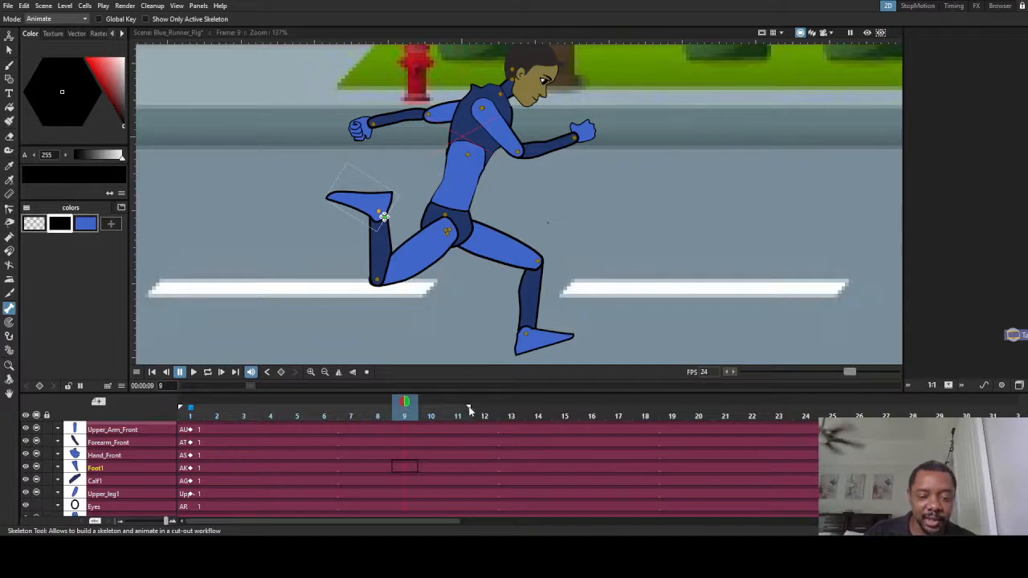
pyautogui.moveTo(470, 411)
pyautogui.mouseDown()
pyautogui.moveTo(779, 417)
pyautogui.moveTo(801, 432)
pyautogui.mouseUp()
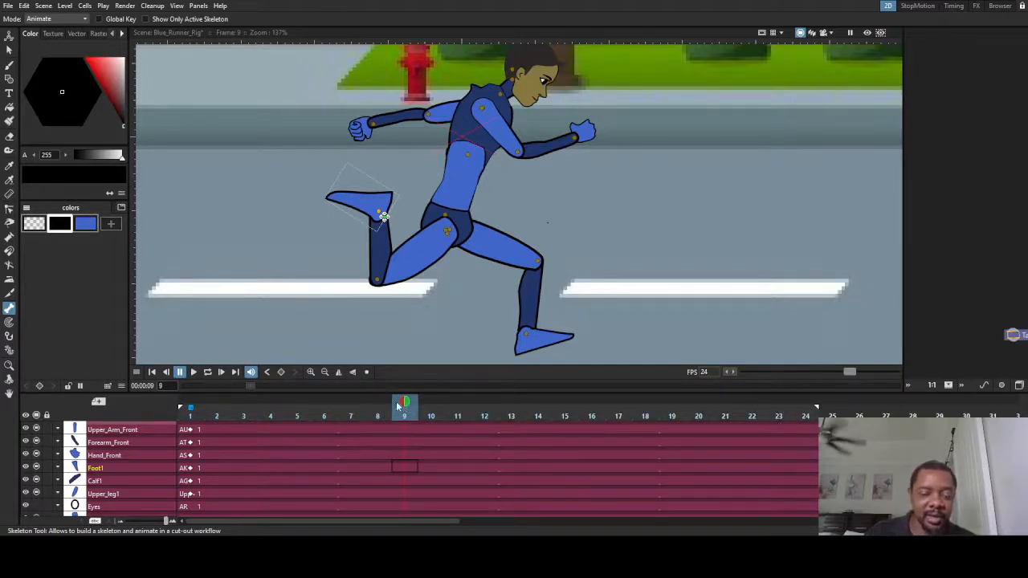
pyautogui.moveTo(397, 407); pyautogui.dragTo(478, 454)
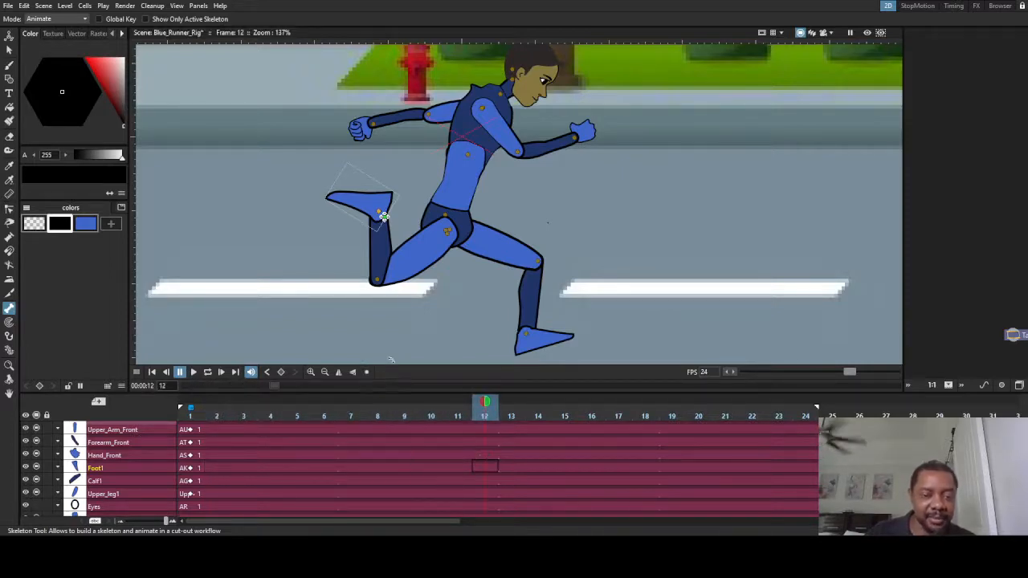
pyautogui.scroll(-3, 440, 291)
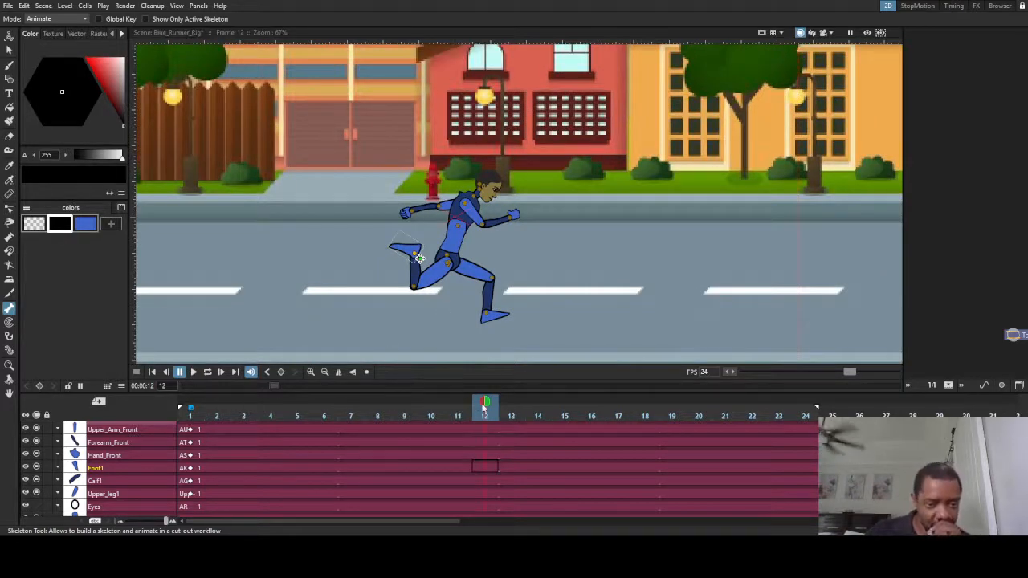
# - At frame 1, straighten the leading leg by rotating its foot and calf forward and its upper leg down
pyautogui.moveTo(484, 408); pyautogui.dragTo(189, 409)
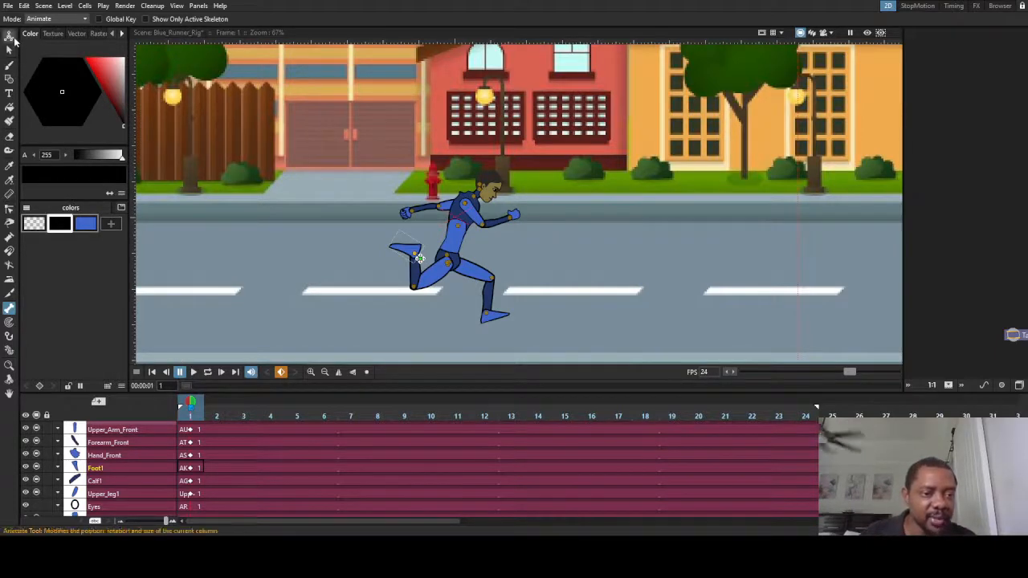
pyautogui.click(488, 313)
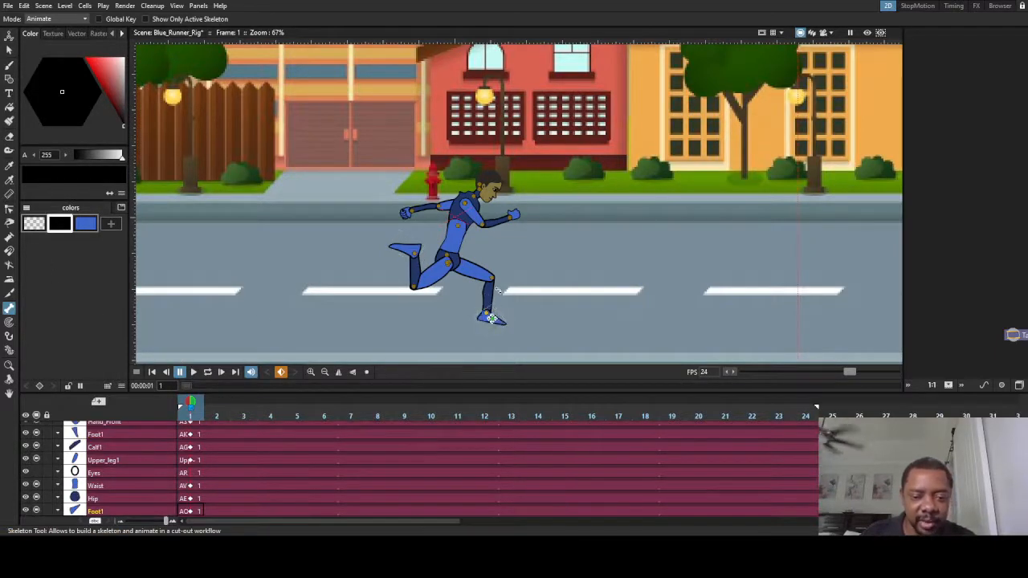
pyautogui.click(483, 292)
pyautogui.click(481, 297)
pyautogui.click(484, 295)
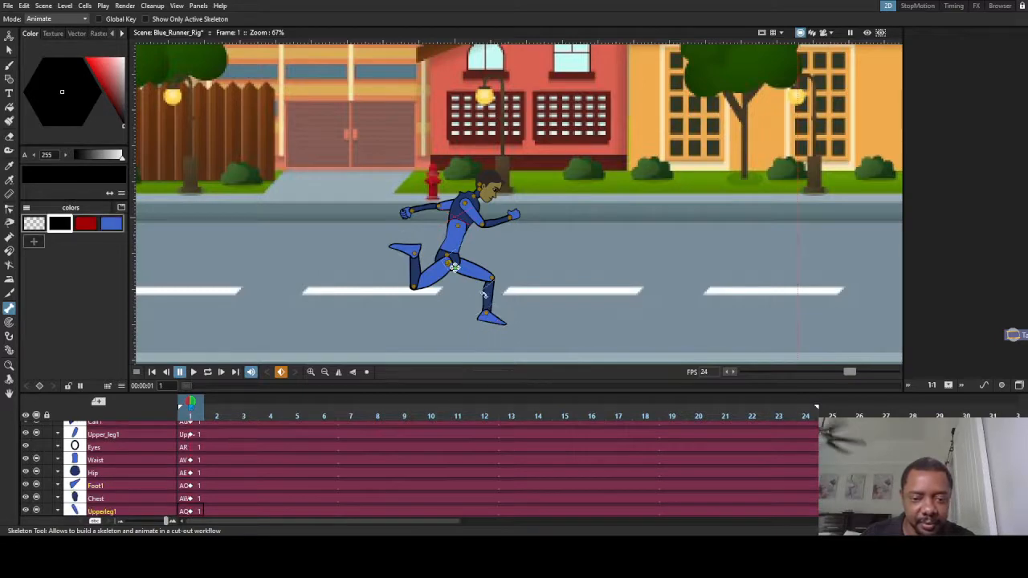
pyautogui.scroll(4, 502, 328)
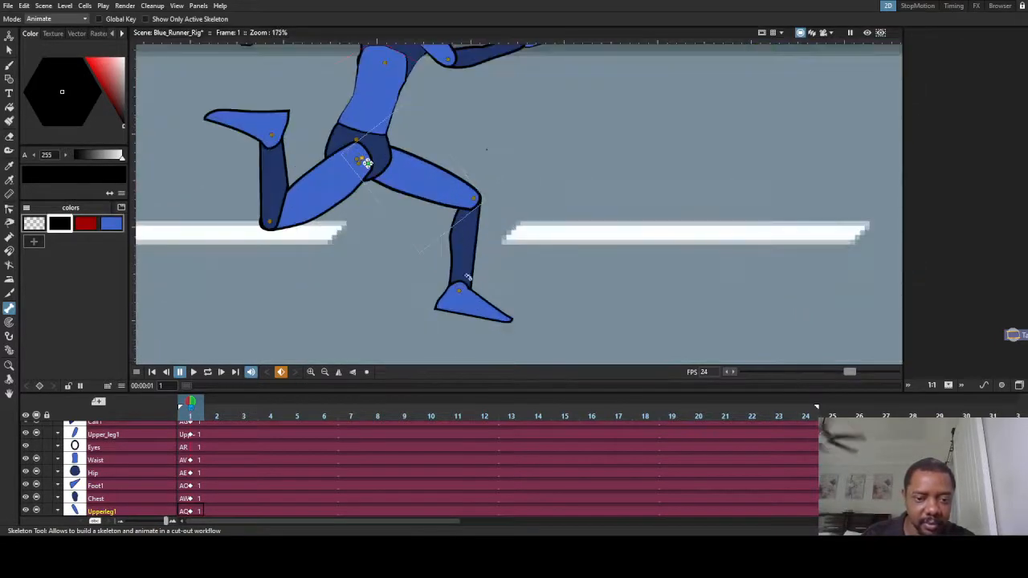
pyautogui.click(463, 257)
pyautogui.moveTo(473, 265); pyautogui.dragTo(526, 241)
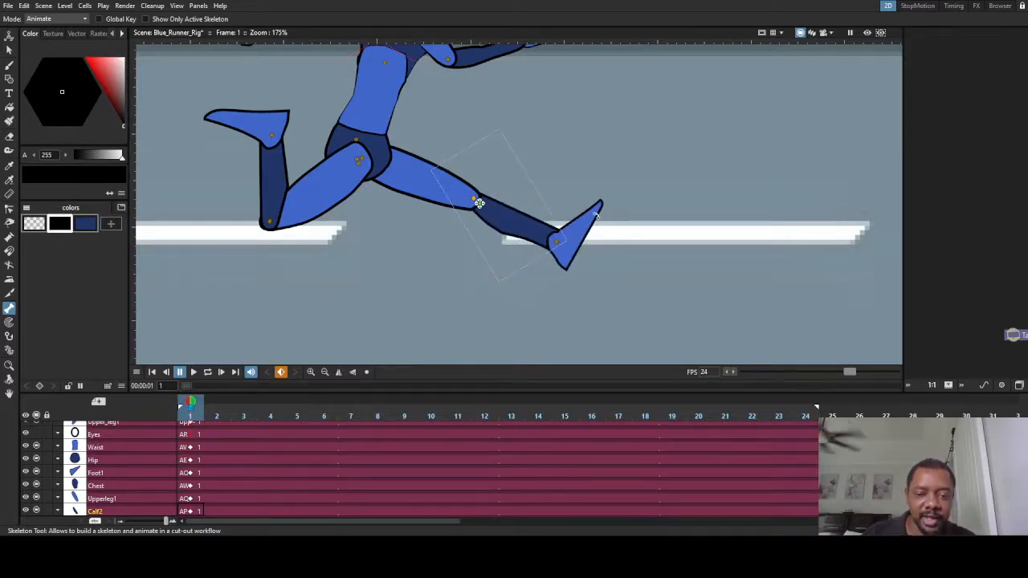
pyautogui.click(563, 246)
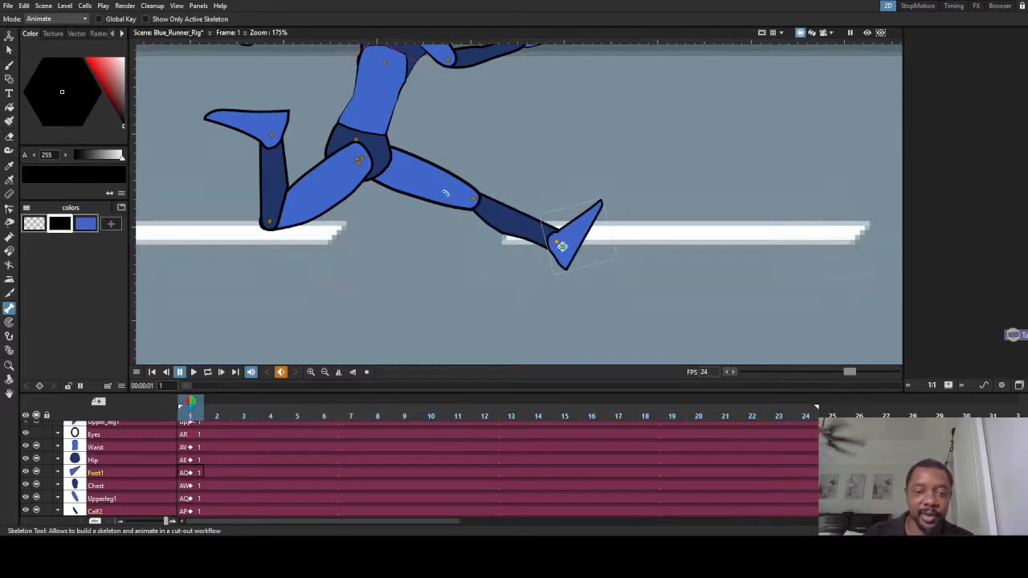
pyautogui.moveTo(446, 193); pyautogui.dragTo(413, 233)
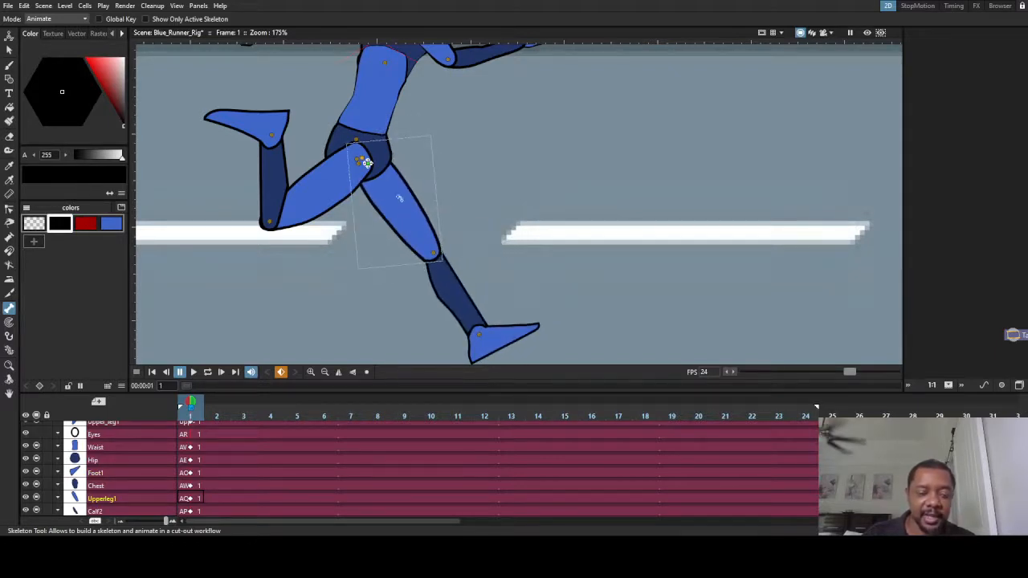
# - Spread the legs at the hip by shifting the leading upper leg forward and the trailing upper leg backward
pyautogui.moveTo(366, 162); pyautogui.dragTo(378, 164)
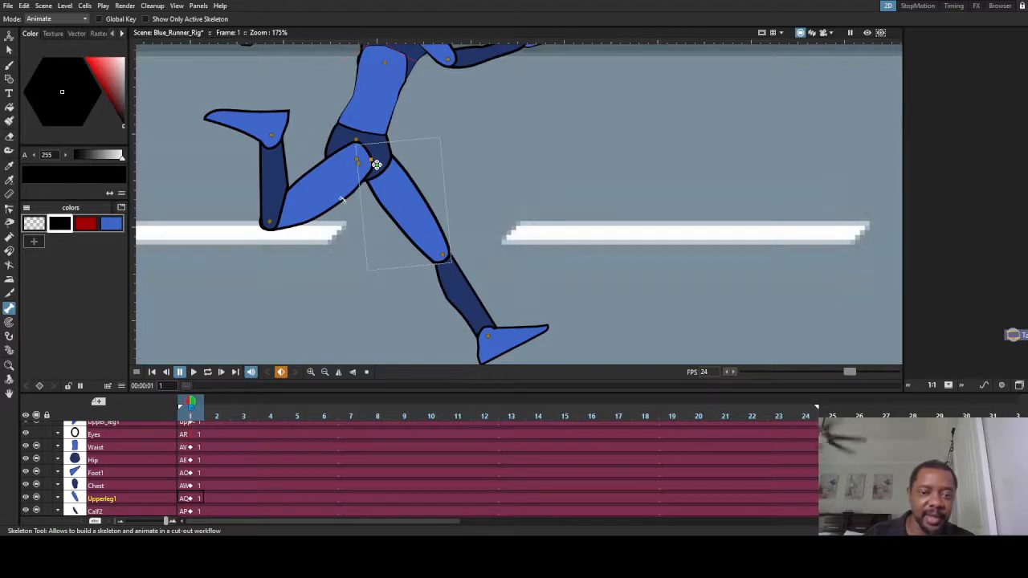
pyautogui.click(356, 165)
pyautogui.moveTo(361, 161); pyautogui.dragTo(345, 162)
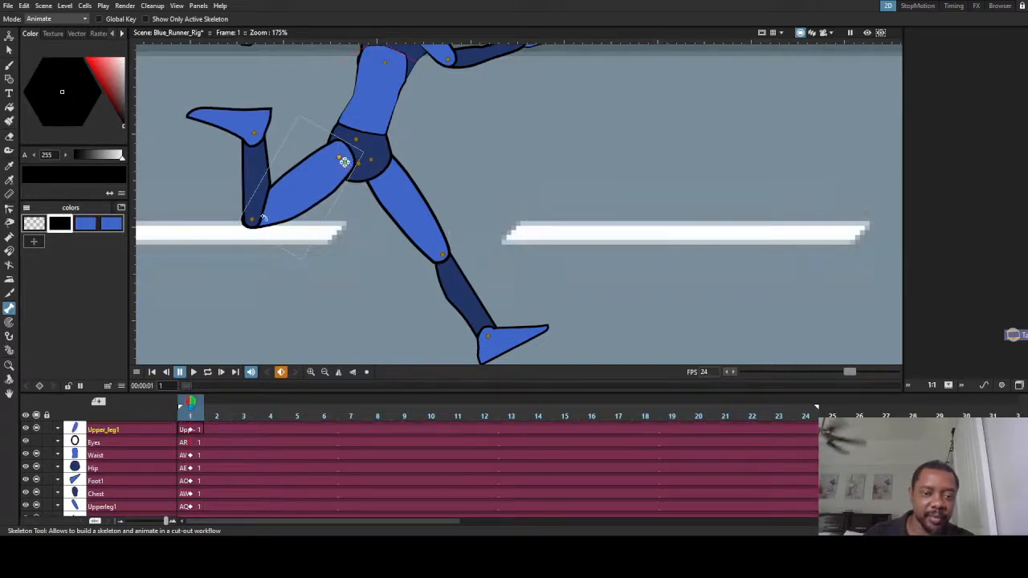
# - Lower the trailing upper leg slightly, tilt its calf backward, and nudge the whole leg up into the hip
pyautogui.scroll(-3, 349, 234)
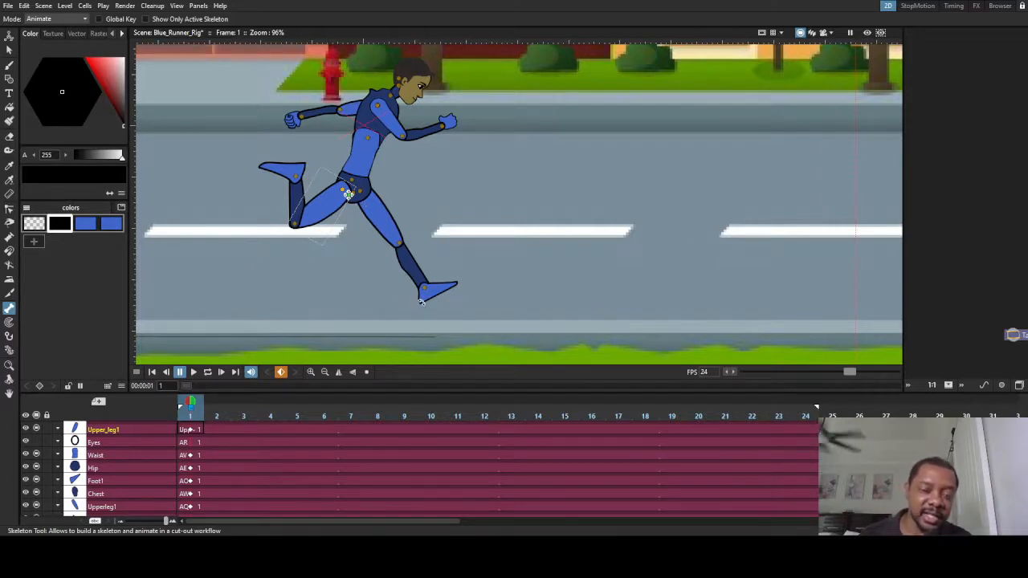
pyautogui.moveTo(321, 221); pyautogui.dragTo(304, 233)
pyautogui.click(281, 209)
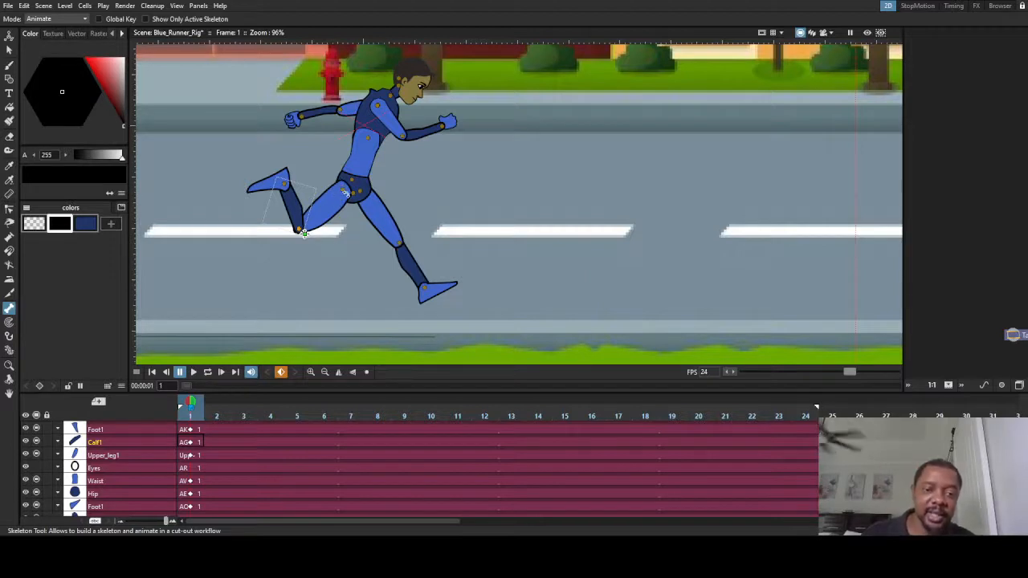
pyautogui.click(320, 213)
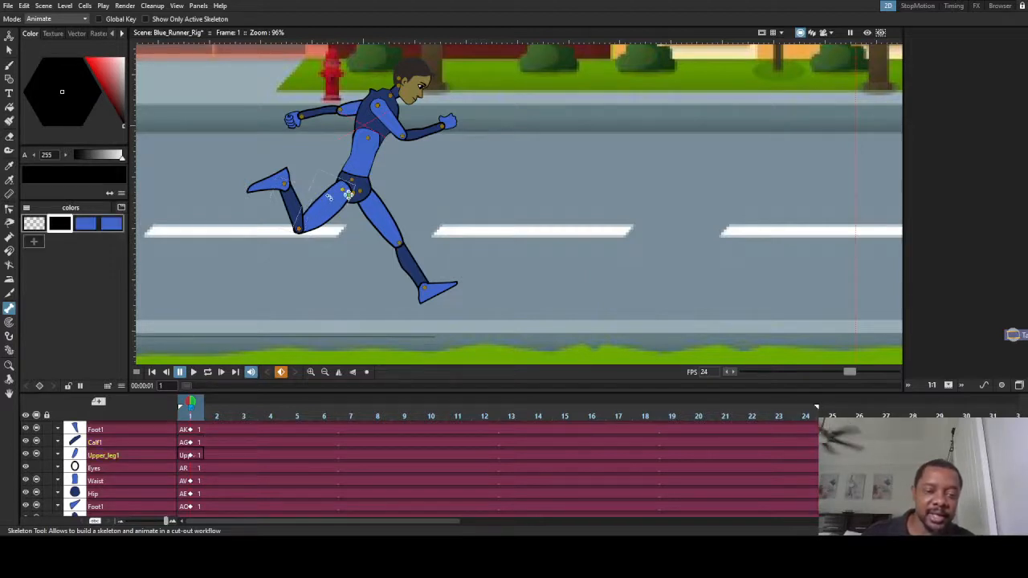
pyautogui.moveTo(347, 193); pyautogui.dragTo(350, 188)
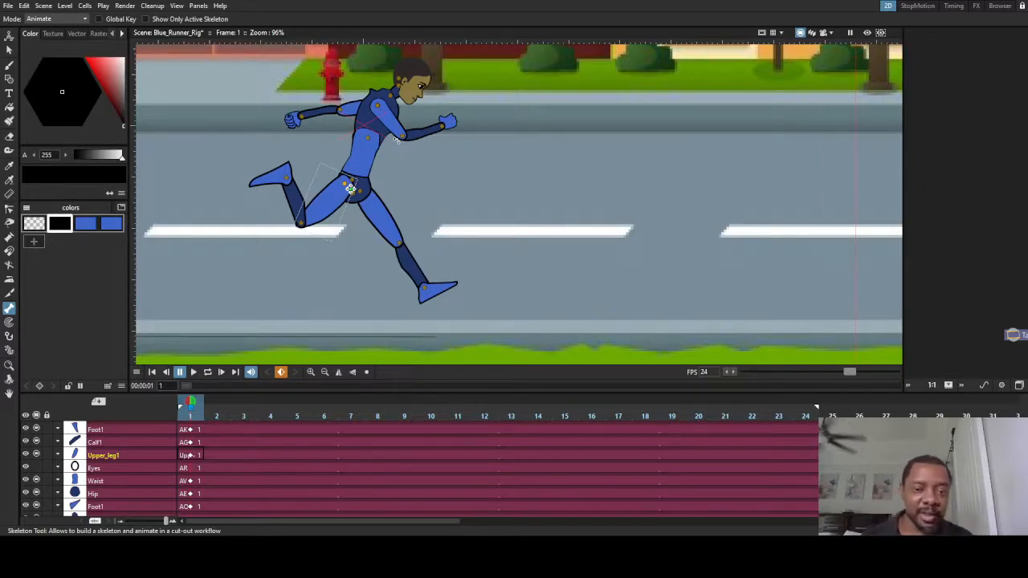
pyautogui.click(383, 110)
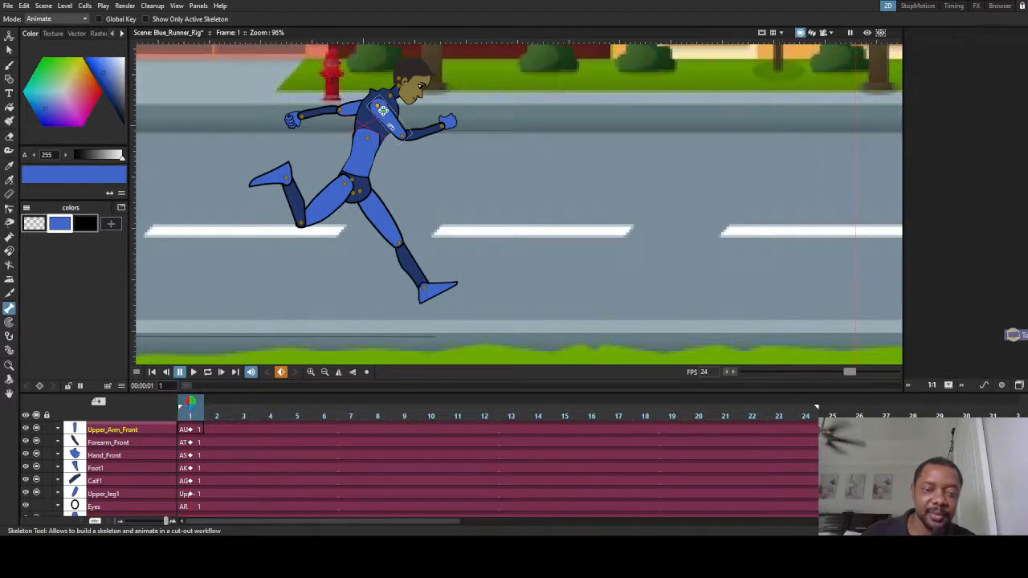
pyautogui.click(372, 143)
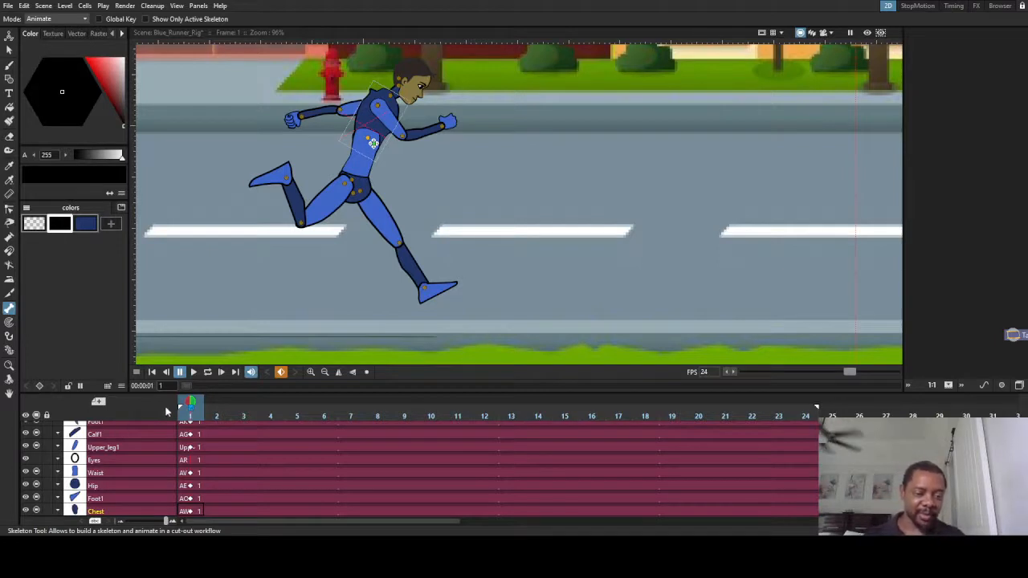
# - At frame 12, move the far leg to the rear of the hip, swing it backward and fold its calf up
pyautogui.moveTo(192, 404); pyautogui.dragTo(489, 418)
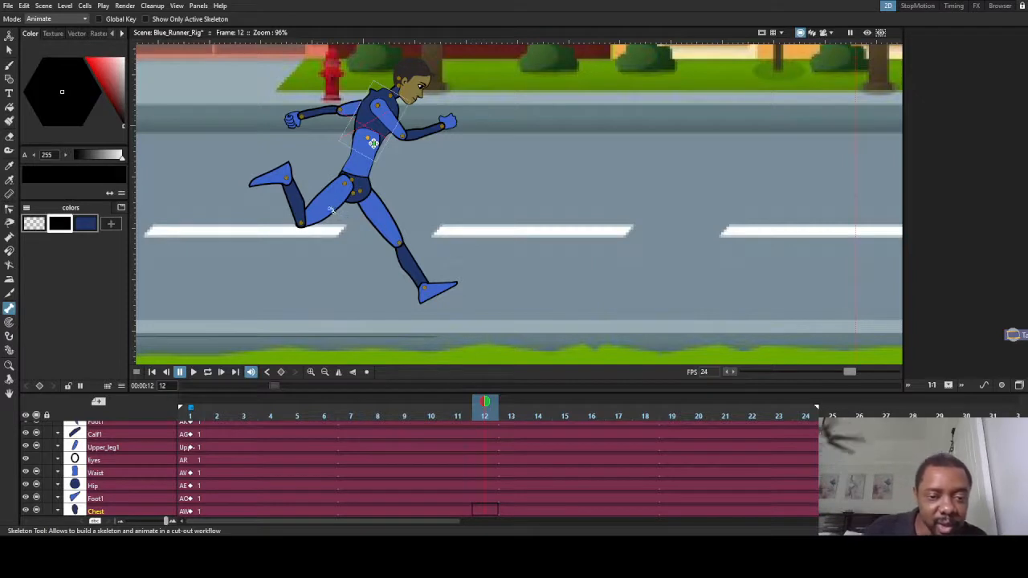
pyautogui.click(359, 198)
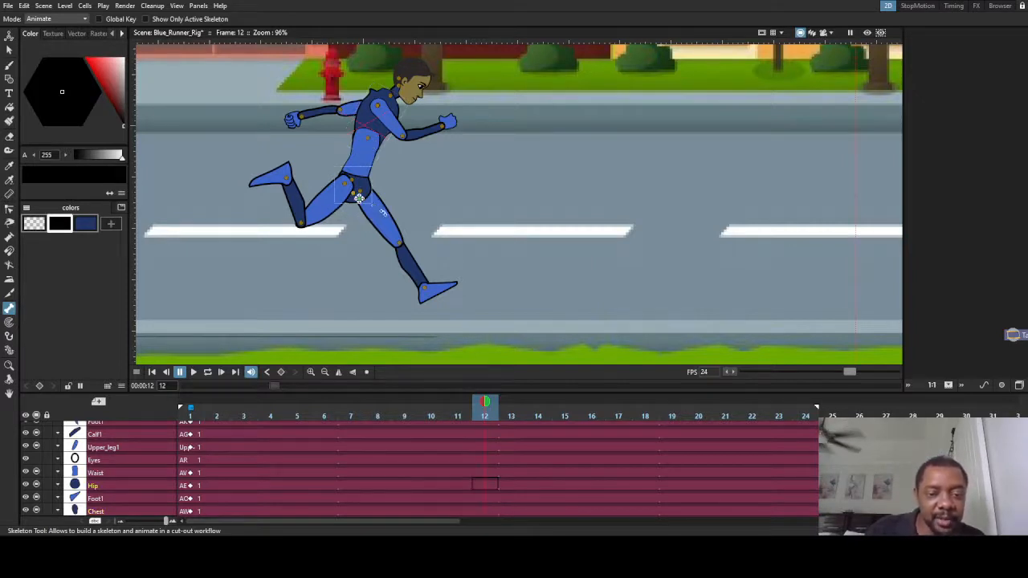
pyautogui.click(387, 215)
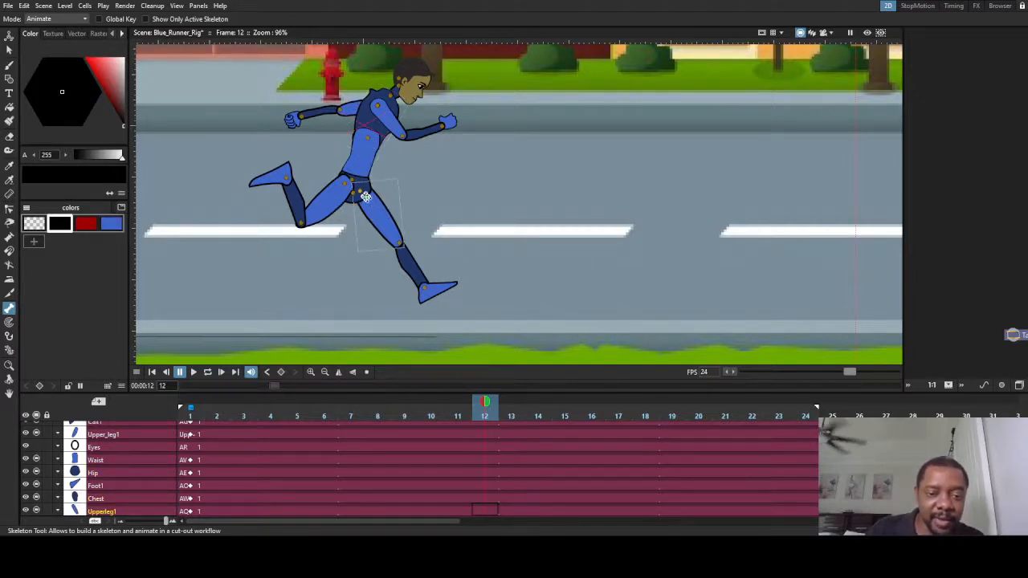
pyautogui.moveTo(366, 197); pyautogui.dragTo(349, 196)
pyautogui.moveTo(370, 232); pyautogui.dragTo(296, 228)
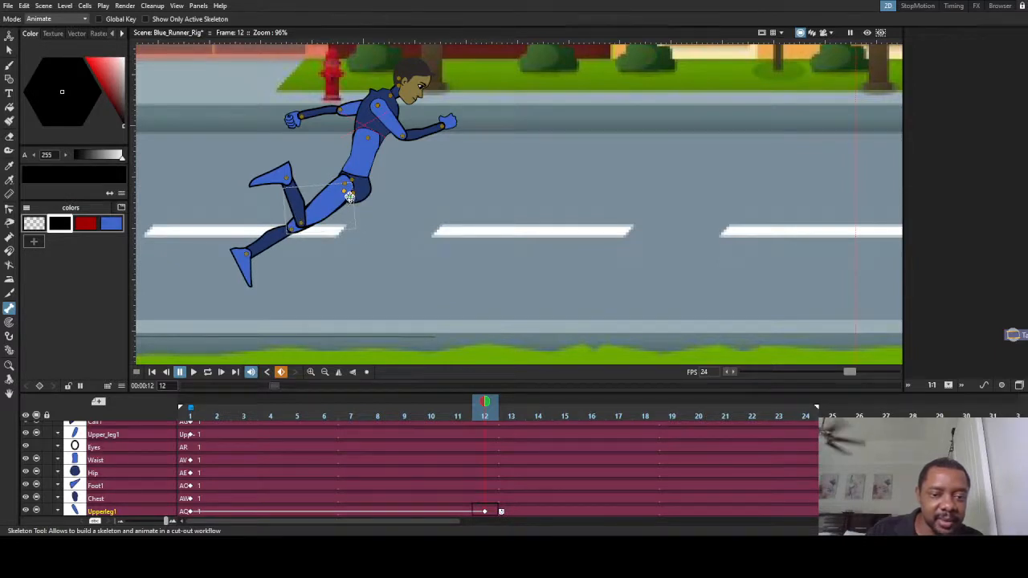
pyautogui.moveTo(351, 195); pyautogui.dragTo(353, 193)
pyautogui.click(254, 253)
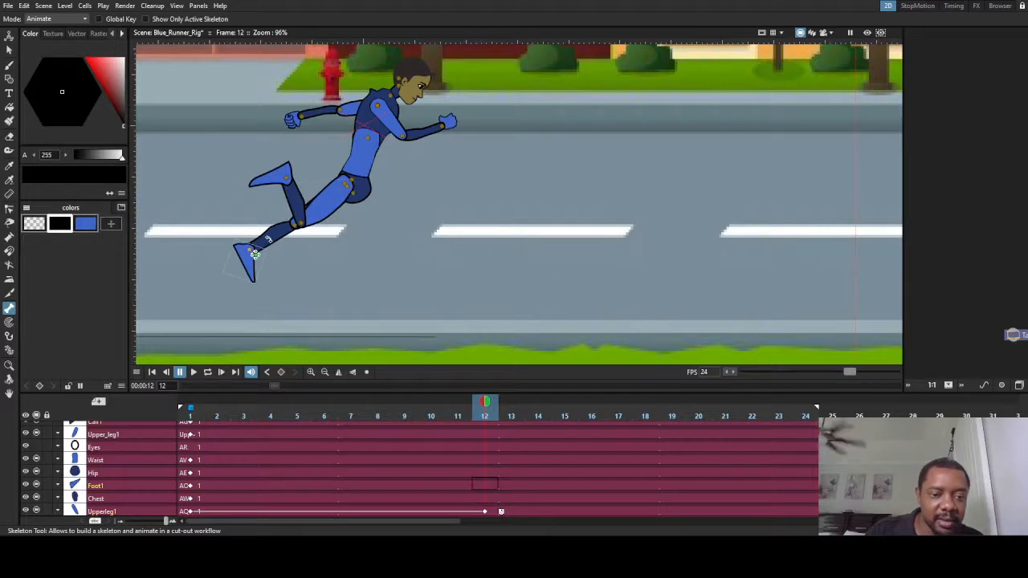
pyautogui.click(299, 230)
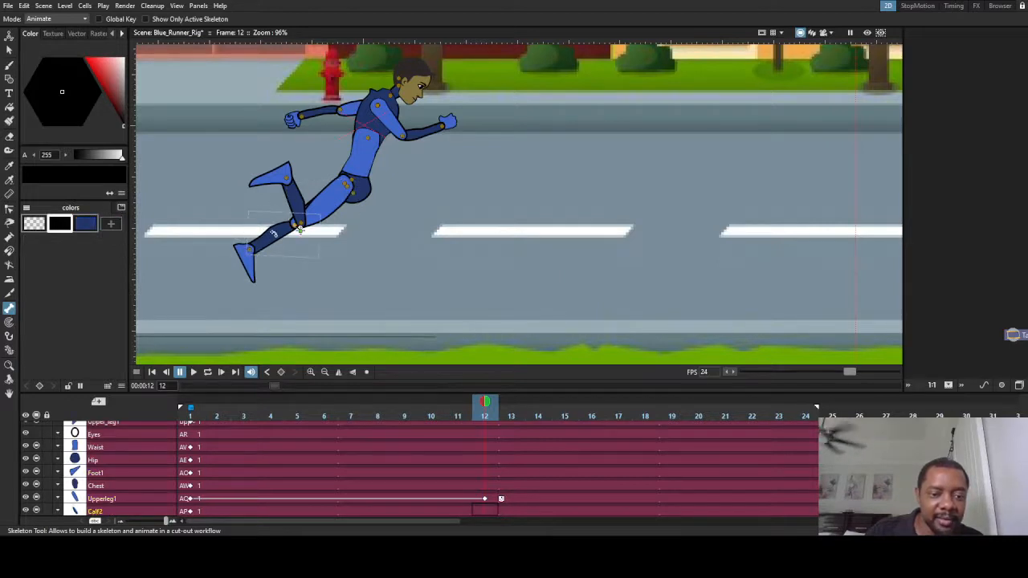
pyautogui.moveTo(273, 233); pyautogui.dragTo(284, 198)
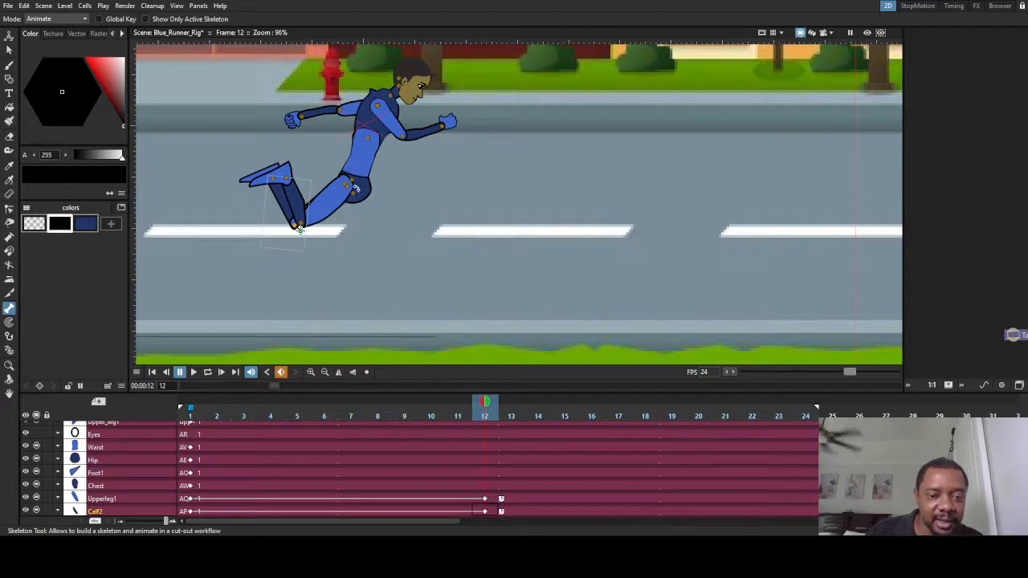
# - At frame 12, swing the near upper leg forward and seat its joint at the front of the hip
pyautogui.click(346, 190)
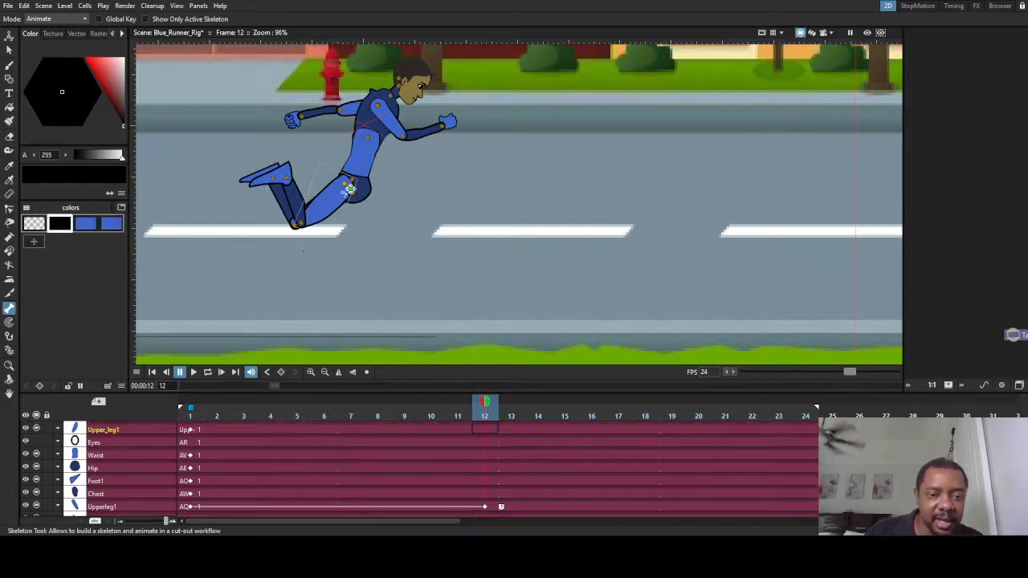
pyautogui.moveTo(349, 190); pyautogui.dragTo(448, 212)
pyautogui.moveTo(363, 193); pyautogui.dragTo(364, 193)
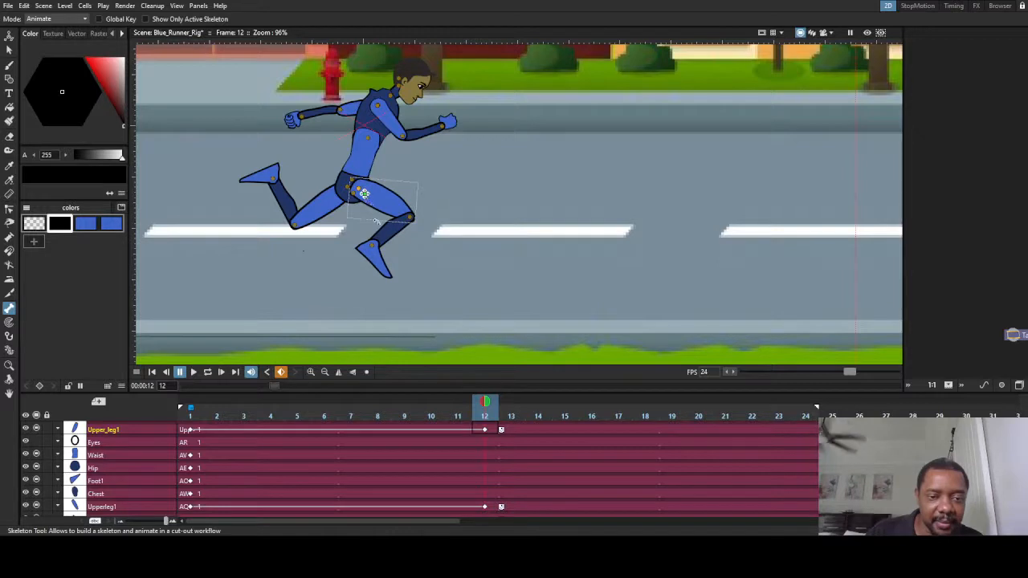
pyautogui.scroll(3, 363, 191)
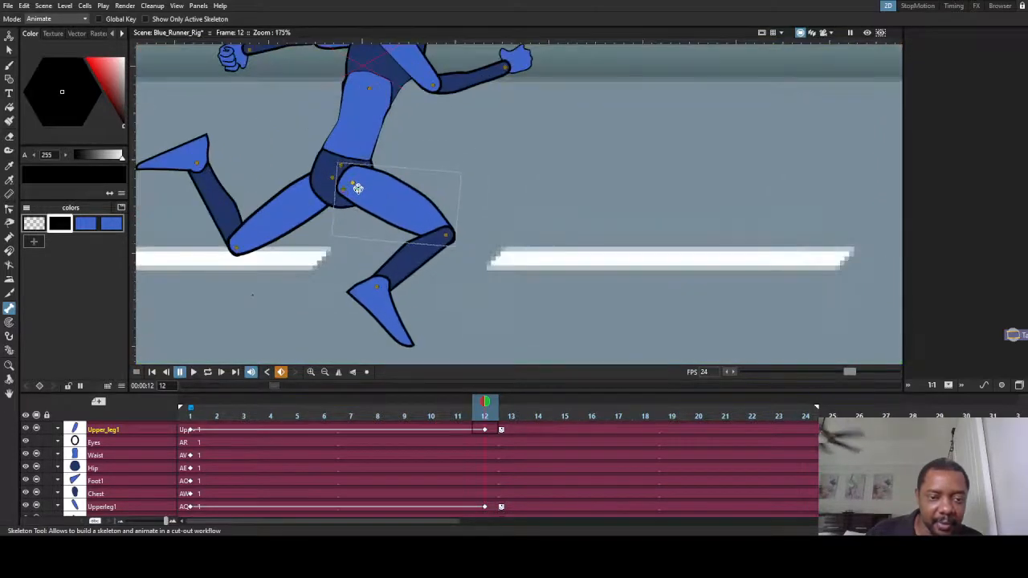
pyautogui.moveTo(358, 188); pyautogui.dragTo(361, 192)
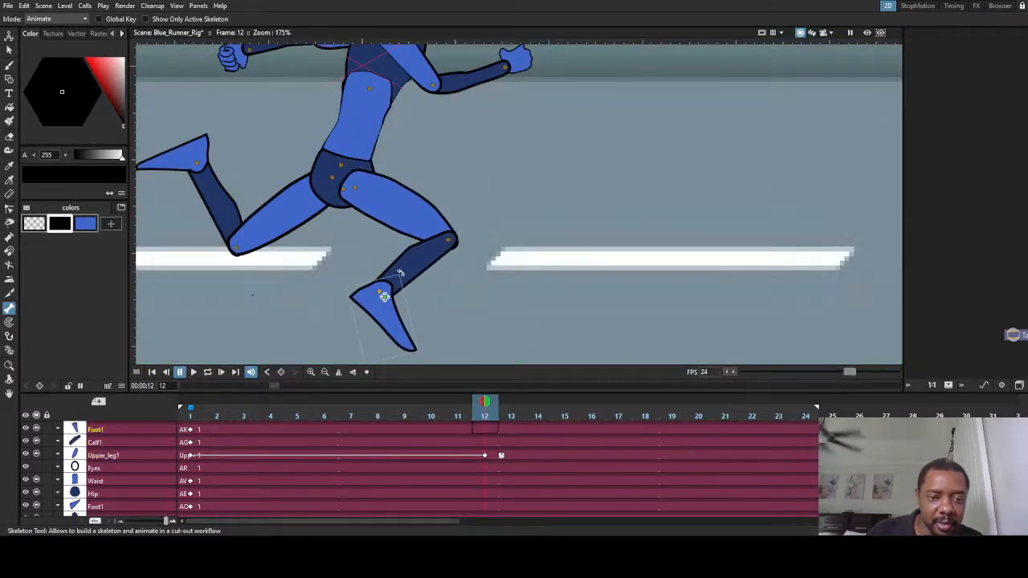
# - Rotate the near calf forward and lower its upper leg so the leg reaches down ahead of the body
pyautogui.moveTo(408, 262); pyautogui.dragTo(490, 300)
pyautogui.moveTo(402, 227); pyautogui.dragTo(384, 251)
pyautogui.click(340, 184)
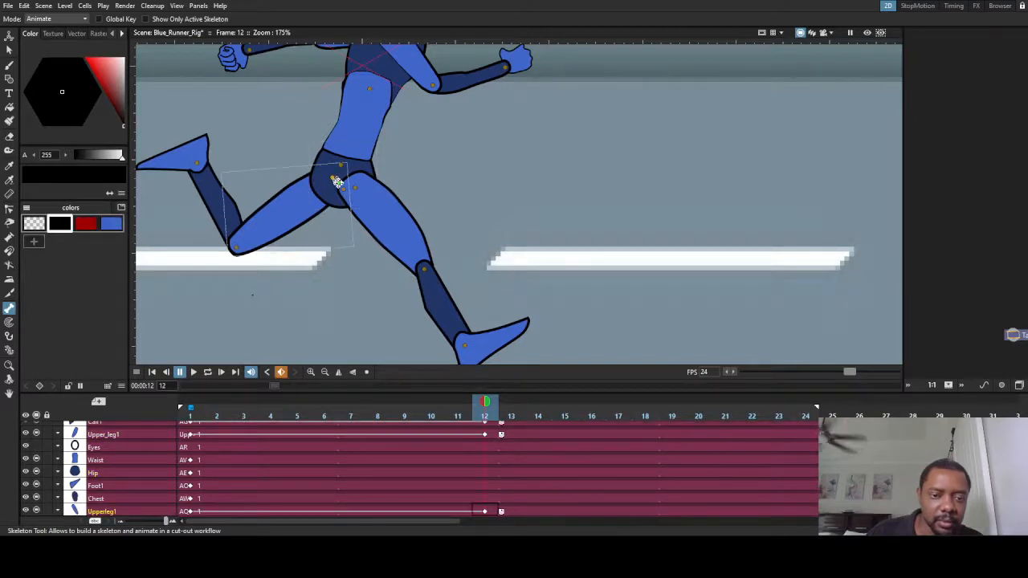
# - At frame 12, nudge the trailing upper leg's joint up and forward into the hip
pyautogui.moveTo(337, 182); pyautogui.dragTo(343, 170)
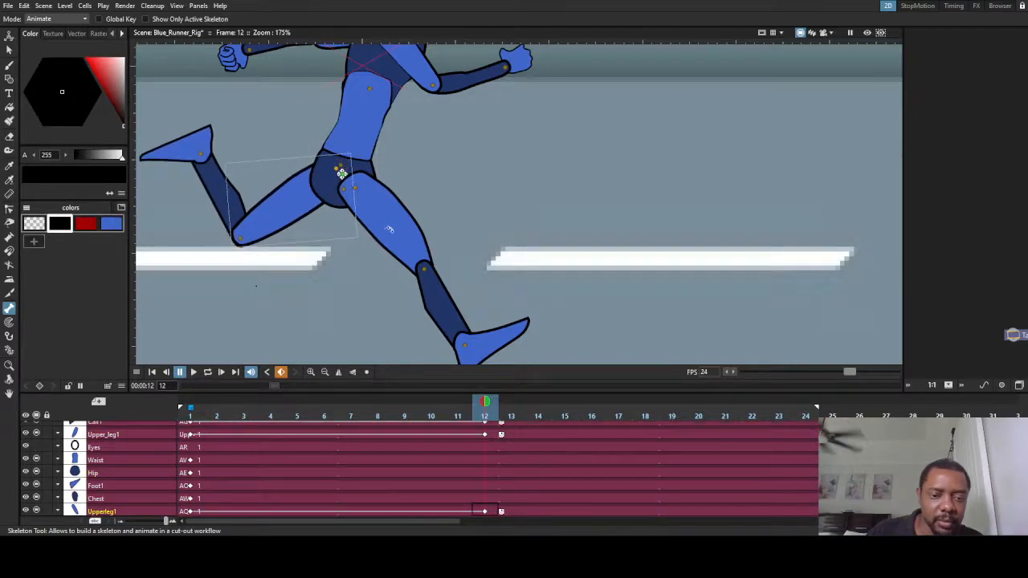
pyautogui.scroll(-3, 343, 170)
pyautogui.click(378, 193)
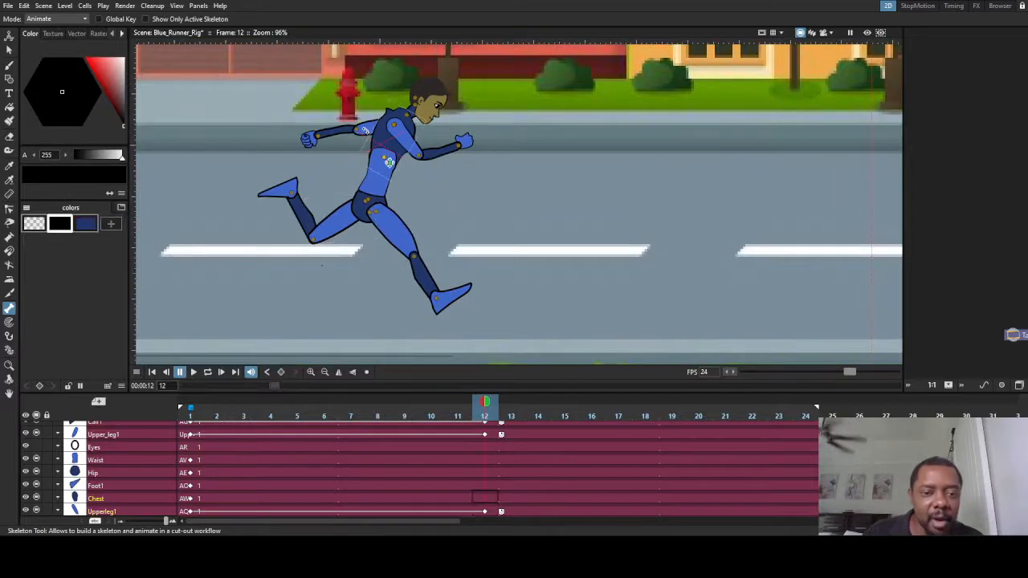
pyautogui.scroll(4, 386, 192)
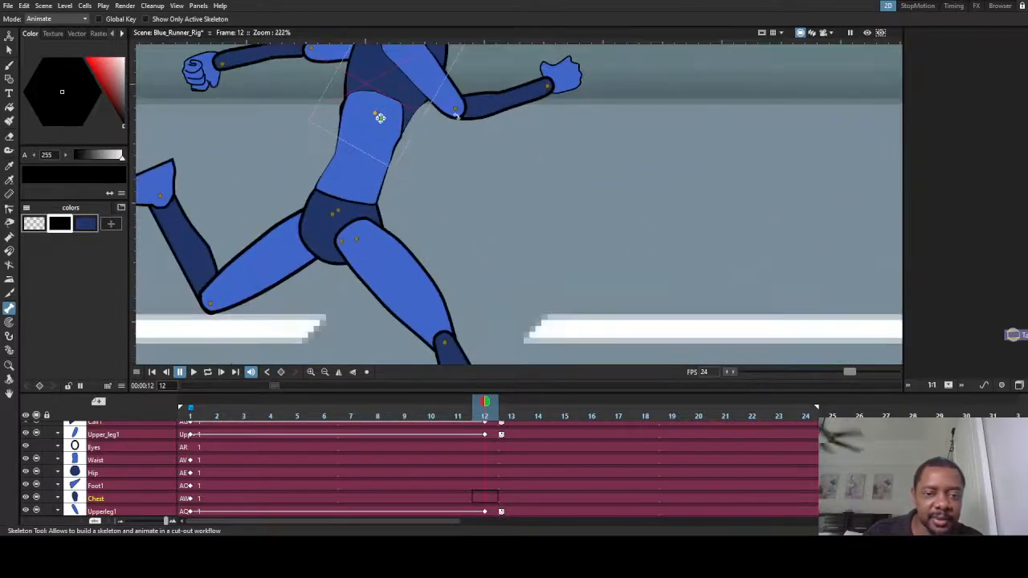
pyautogui.moveTo(445, 188); pyautogui.dragTo(456, 310)
pyautogui.click(415, 166)
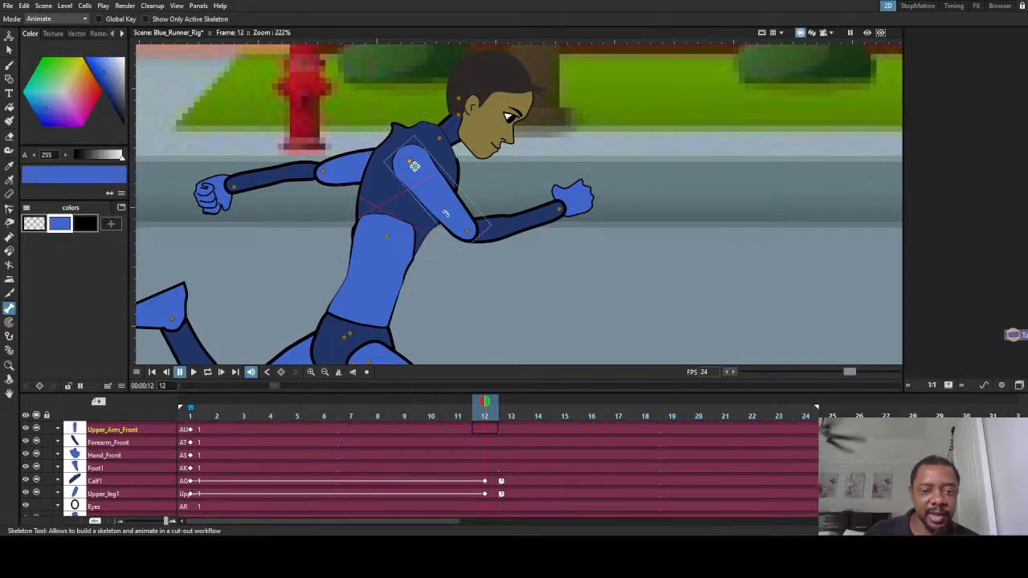
pyautogui.click(415, 165)
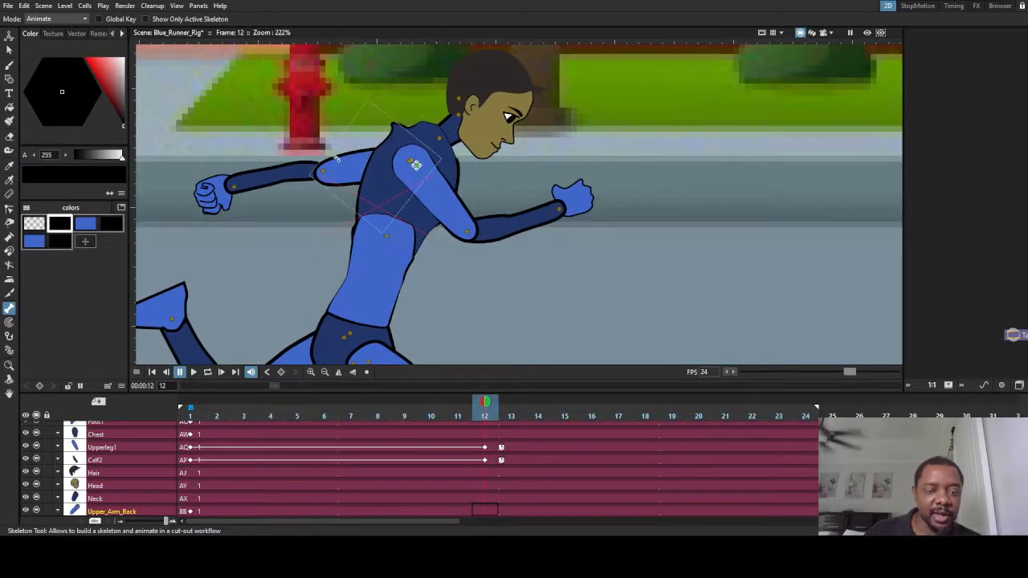
pyautogui.moveTo(416, 166); pyautogui.dragTo(419, 166)
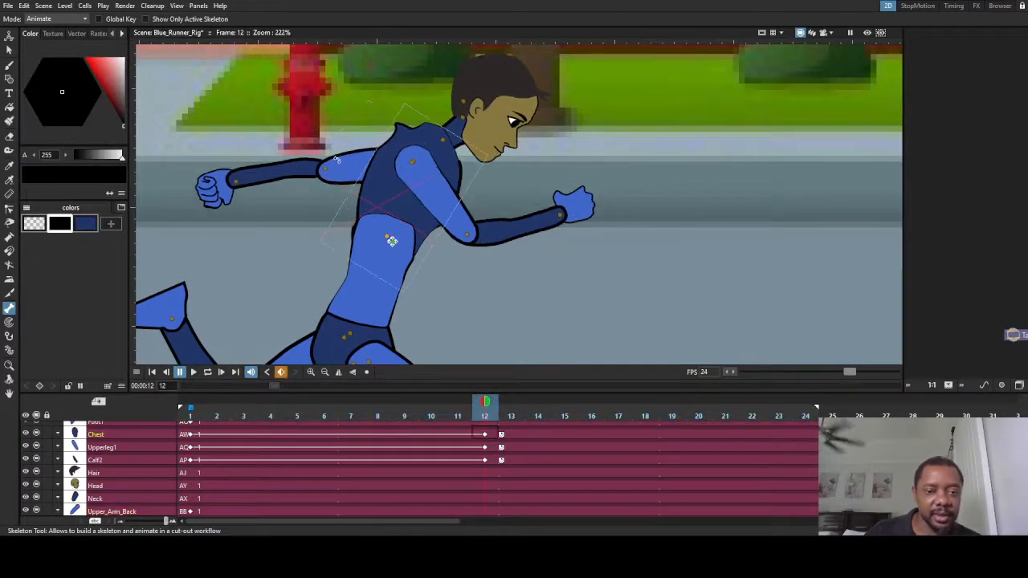
pyautogui.click(391, 241)
pyautogui.hotkey('ctrl', 'z')
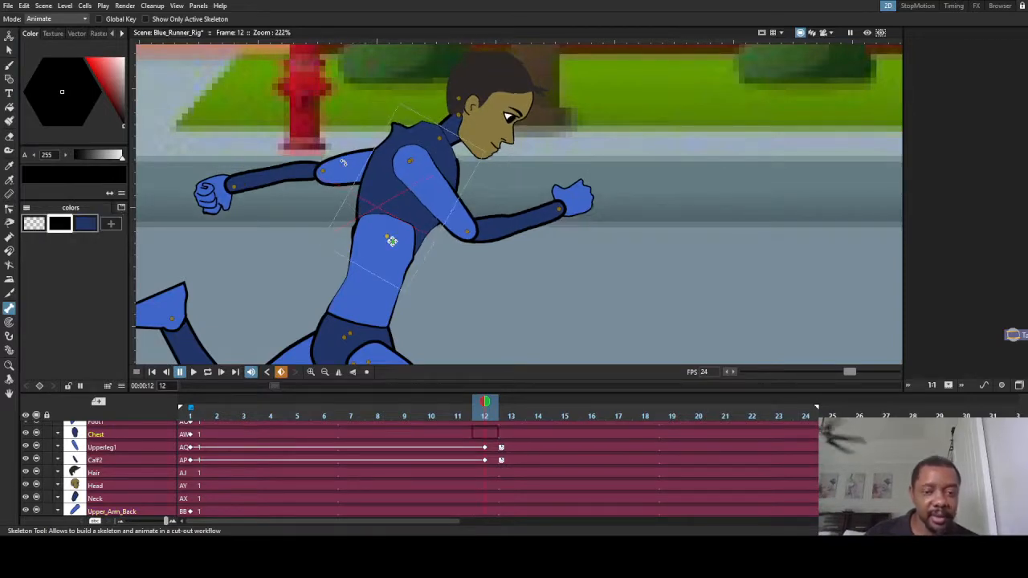
# - At frame 12, swing the back upper arm forward, shift its joint toward the front of the chest, and bend its forearm up
pyautogui.scroll(2, 327, 164)
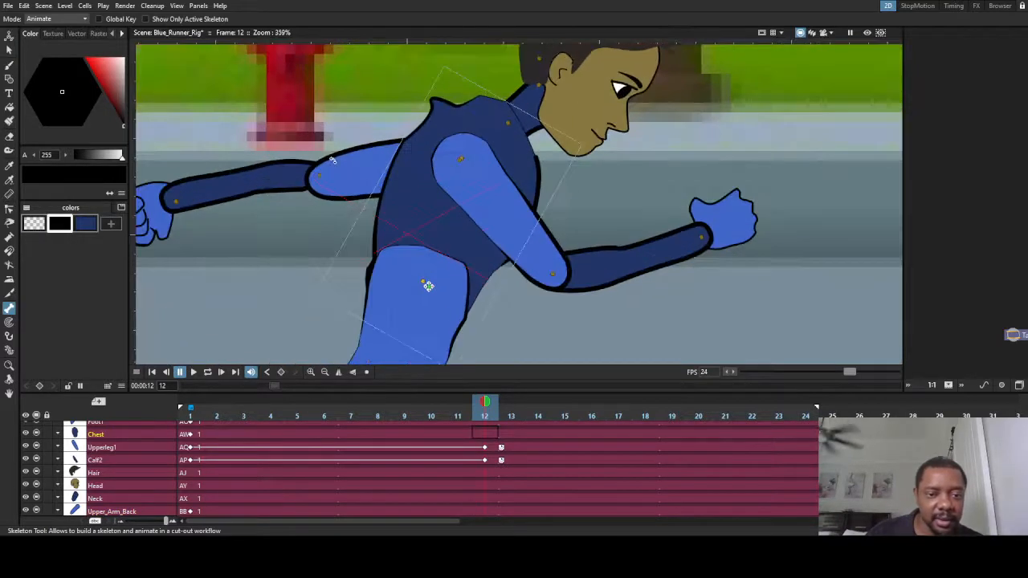
pyautogui.click(328, 163)
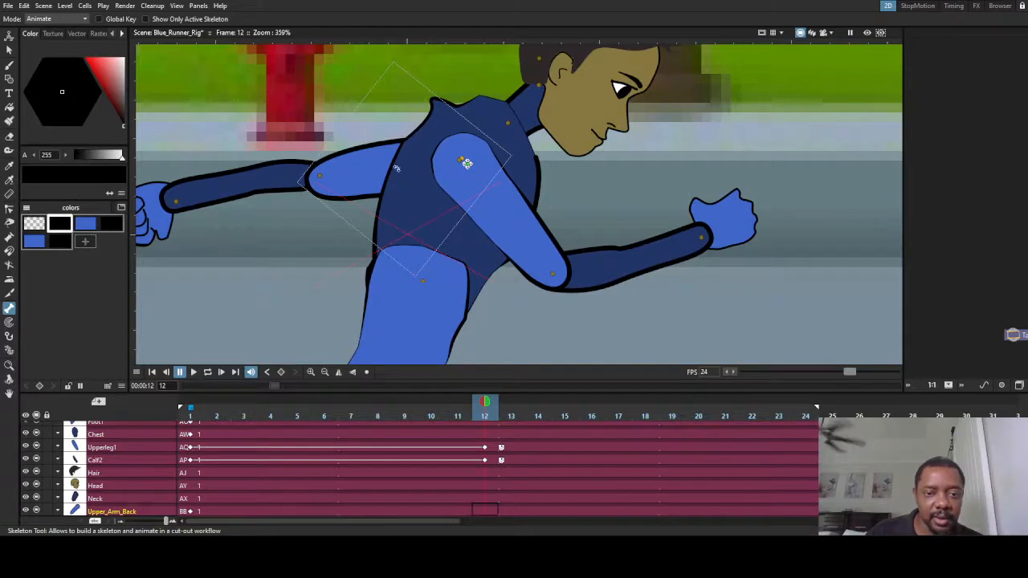
pyautogui.moveTo(347, 187); pyautogui.dragTo(549, 248)
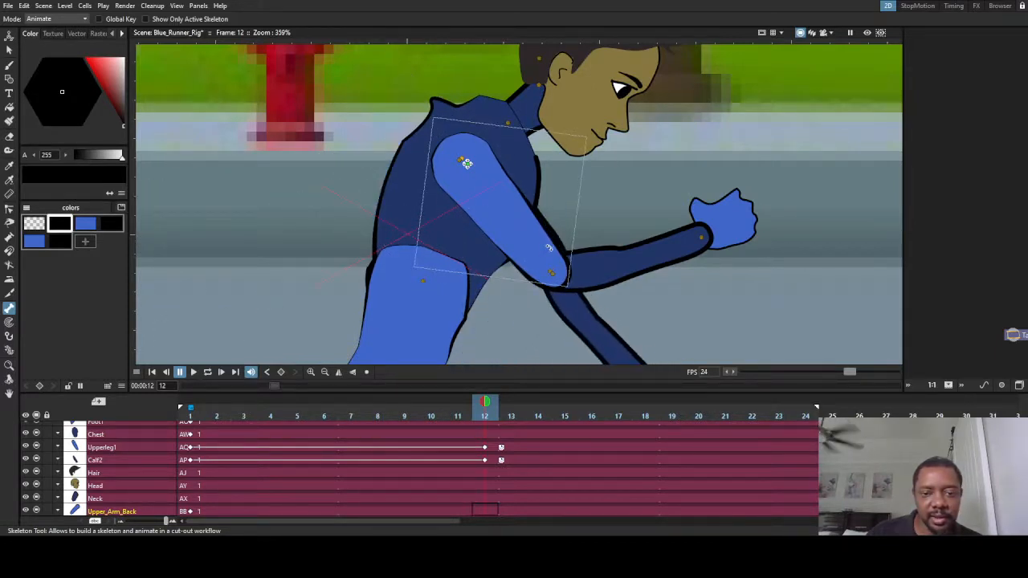
pyautogui.moveTo(549, 248); pyautogui.dragTo(548, 248)
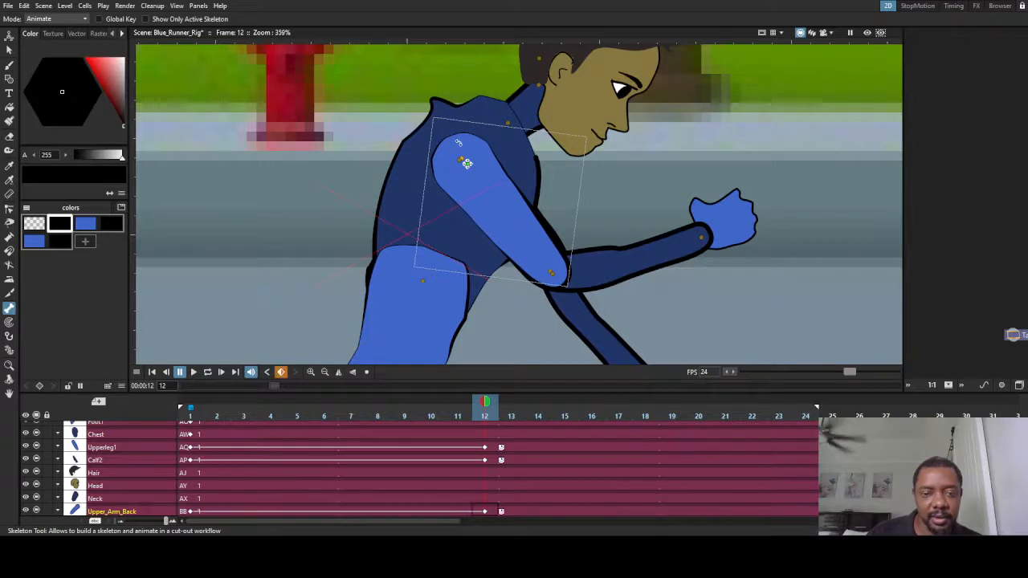
pyautogui.moveTo(466, 163); pyautogui.dragTo(476, 166)
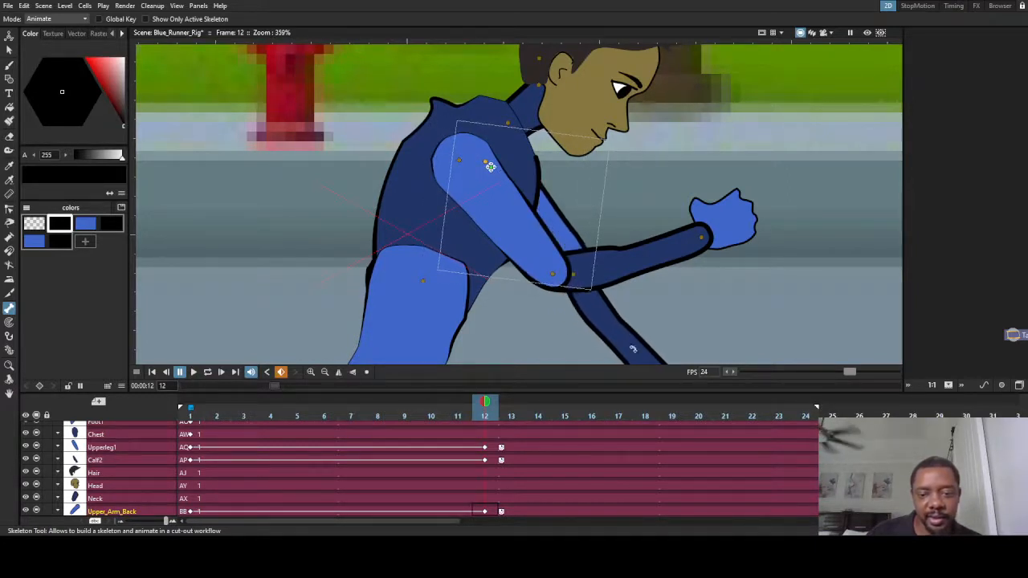
pyautogui.click(633, 349)
pyautogui.moveTo(646, 347); pyautogui.dragTo(671, 239)
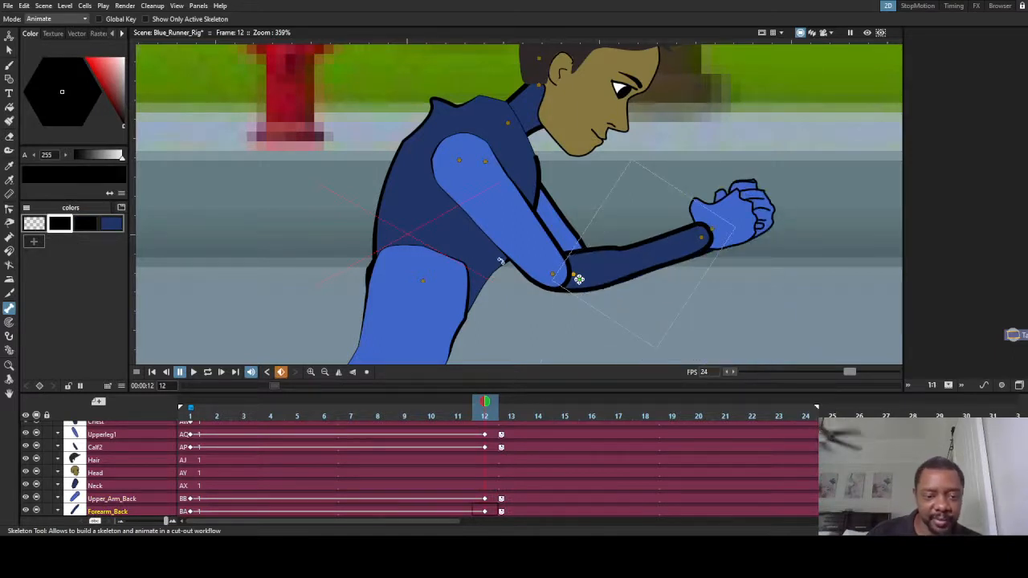
# - At frame 12, swing the front upper arm backward, move its joint toward the rear of the shoulder, and rotate its forearm back and up
pyautogui.click(464, 164)
pyautogui.moveTo(518, 251); pyautogui.dragTo(385, 169)
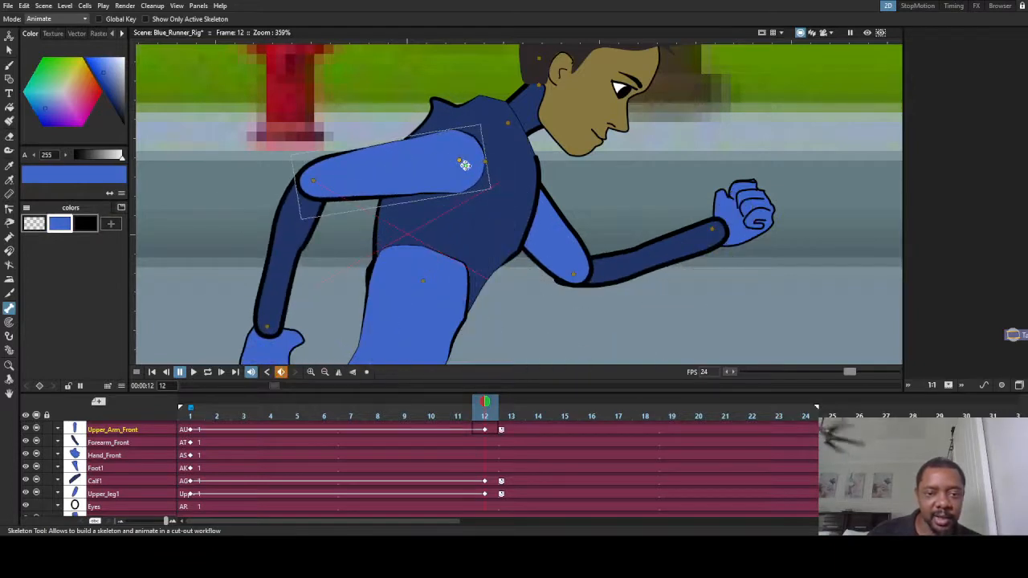
pyautogui.moveTo(466, 165); pyautogui.dragTo(446, 165)
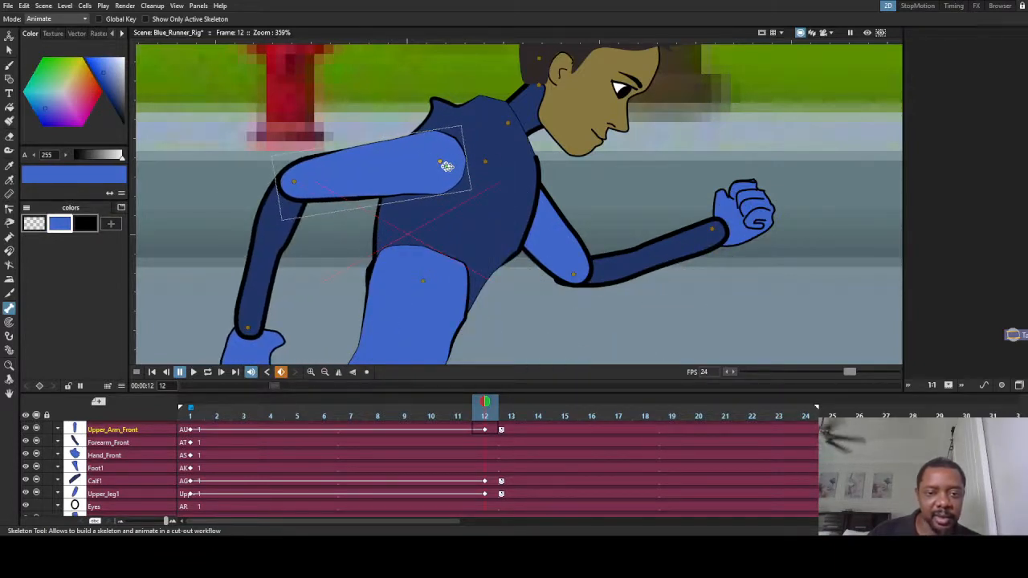
pyautogui.click(257, 282)
pyautogui.moveTo(257, 282); pyautogui.dragTo(210, 219)
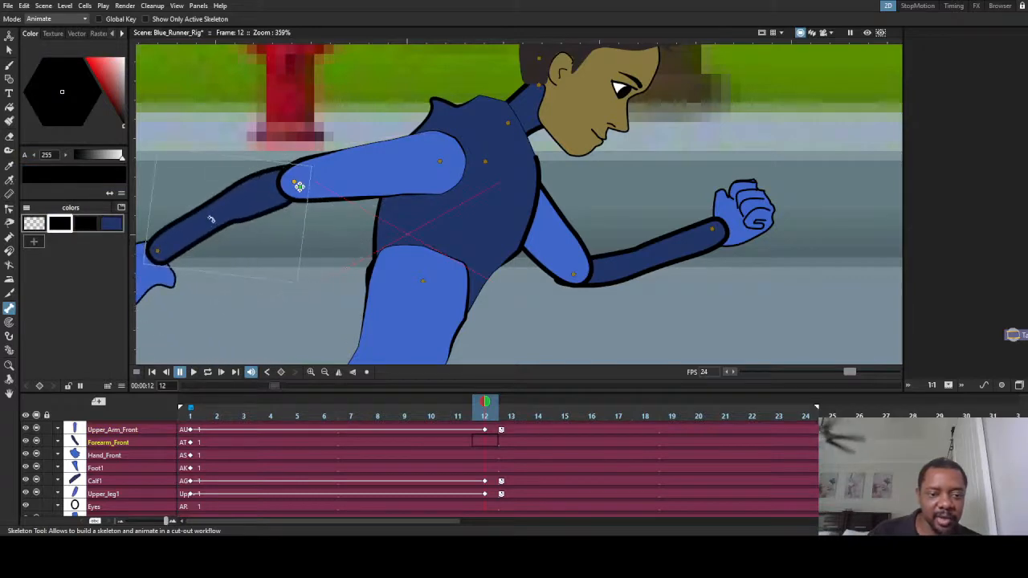
# - Scrub between frames 1 and 12 to check how the arms and legs swap poses
pyautogui.scroll(-5, 518, 265)
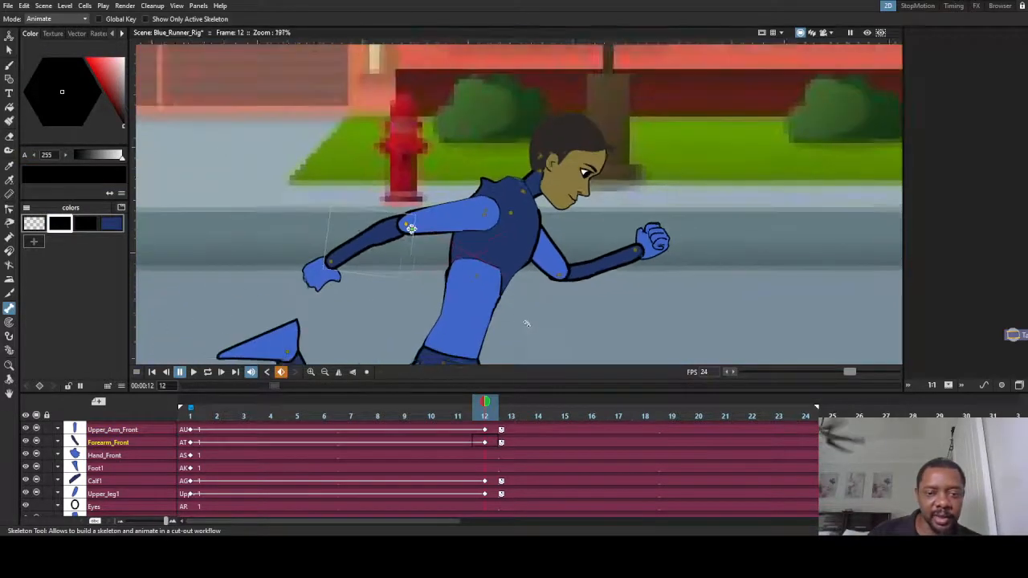
pyautogui.moveTo(529, 326); pyautogui.dragTo(477, 193)
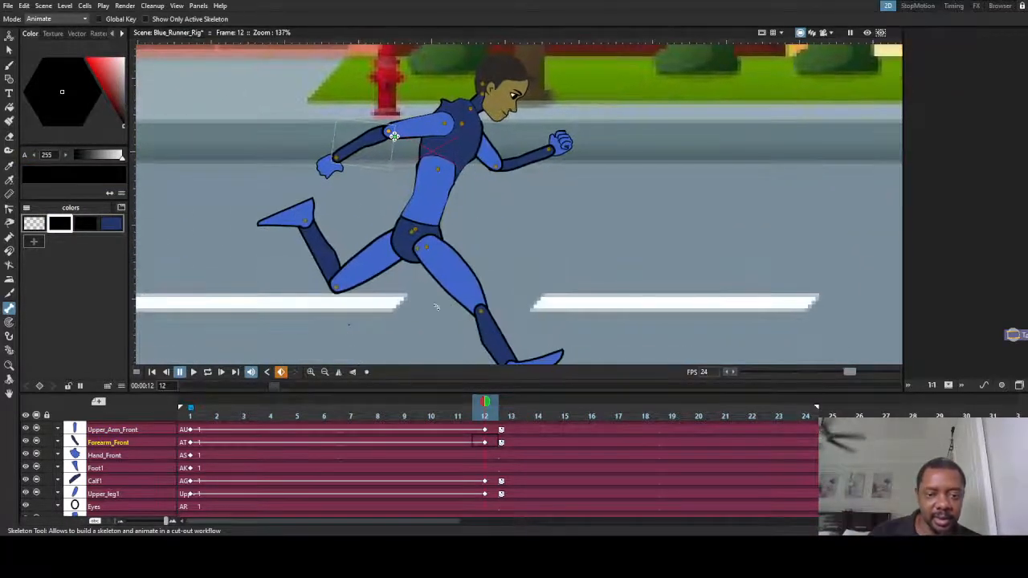
pyautogui.moveTo(480, 404); pyautogui.dragTo(227, 456)
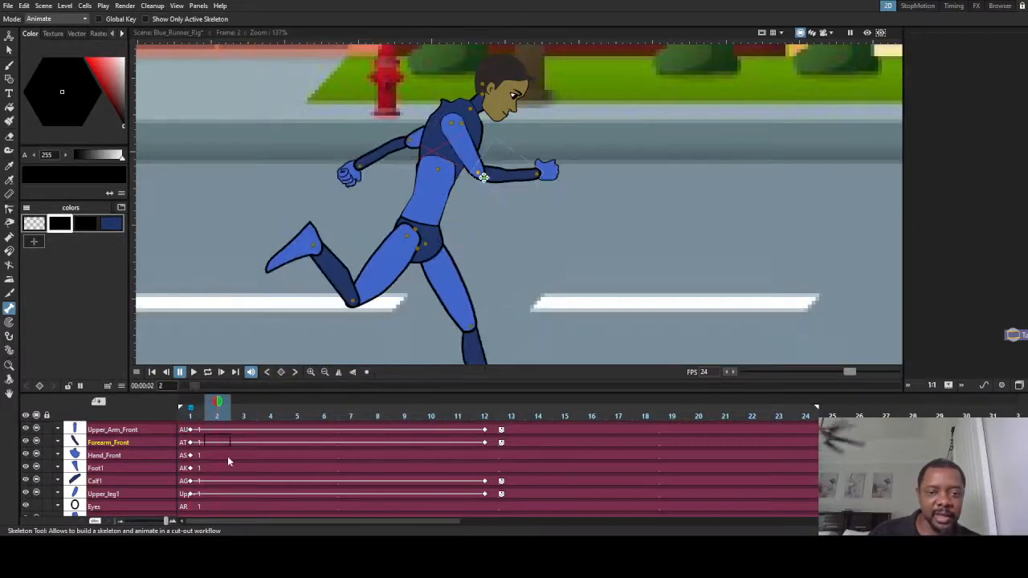
pyautogui.scroll(-4, 404, 291)
pyautogui.moveTo(217, 408); pyautogui.dragTo(457, 410)
pyautogui.moveTo(518, 419); pyautogui.dragTo(164, 414)
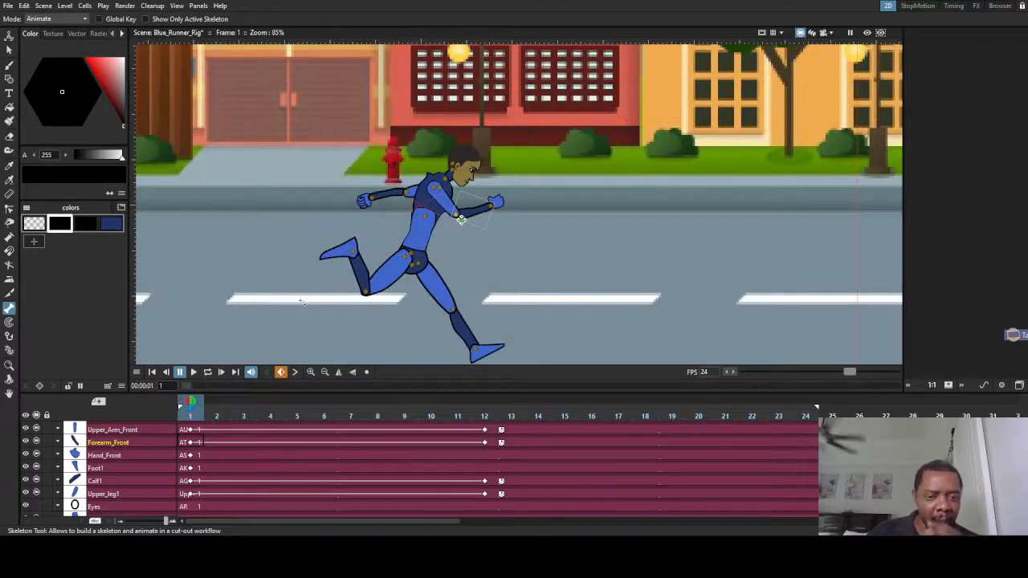
# - At frame 1, shift the front upper arm's joint forward and slightly down on the chest
pyautogui.scroll(5, 469, 229)
pyautogui.click(417, 166)
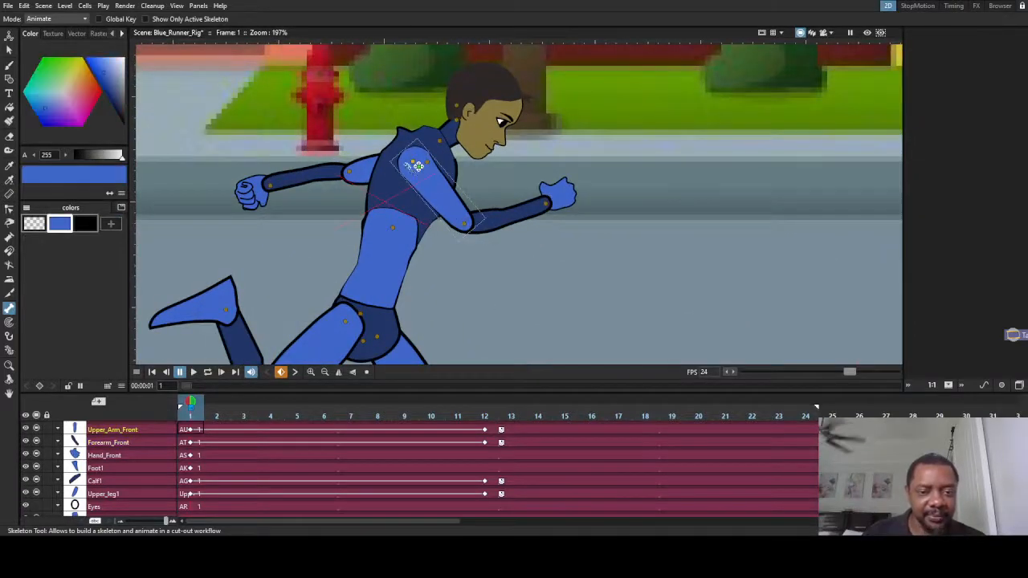
pyautogui.moveTo(418, 165); pyautogui.dragTo(436, 173)
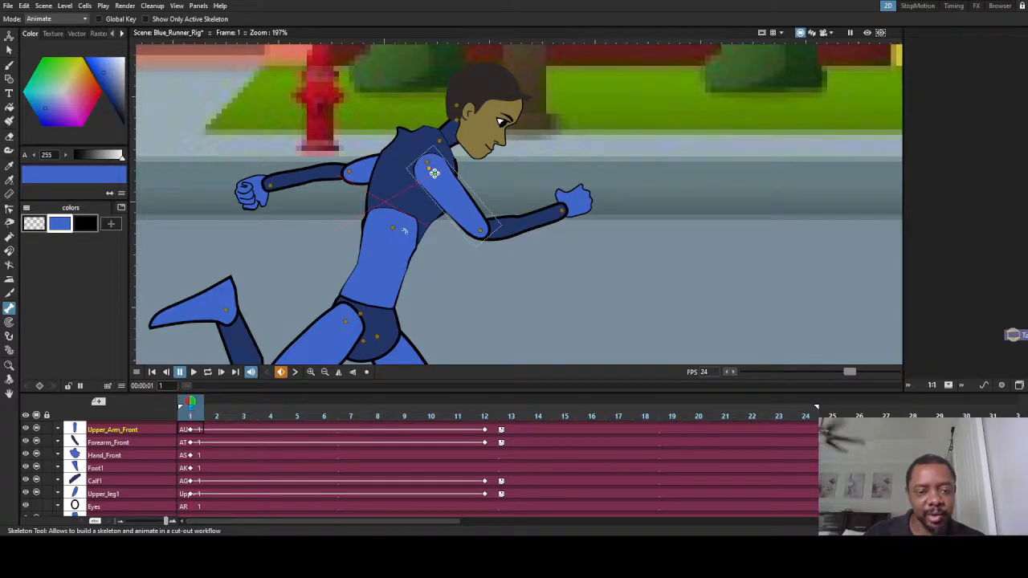
# - Scrub from frame 1 to frame 12 to review the run motion, and briefly toggle the onion skin of frame 11
pyautogui.scroll(-3, 416, 229)
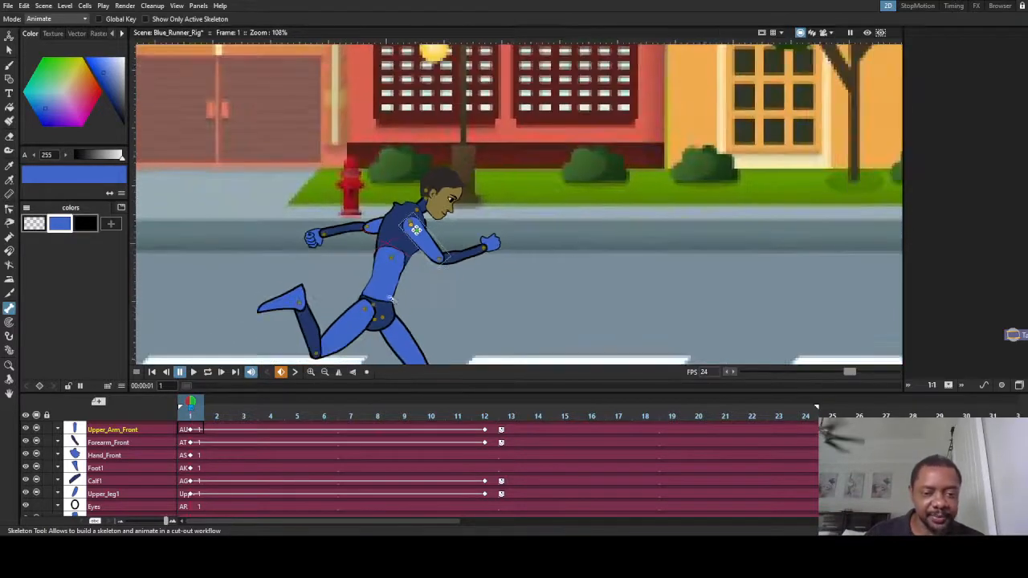
pyautogui.scroll(-3, 408, 296)
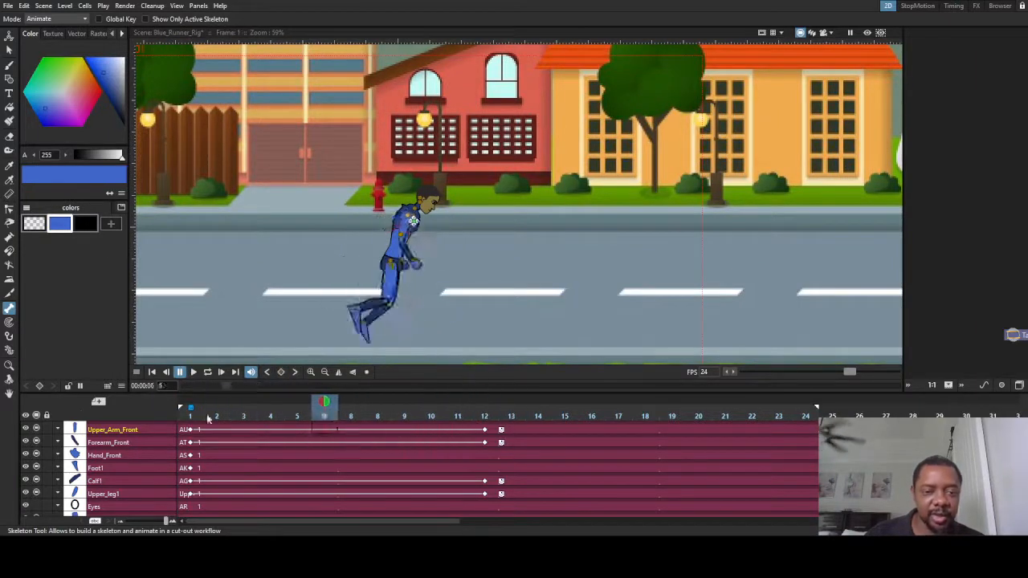
pyautogui.scroll(3, 211, 278)
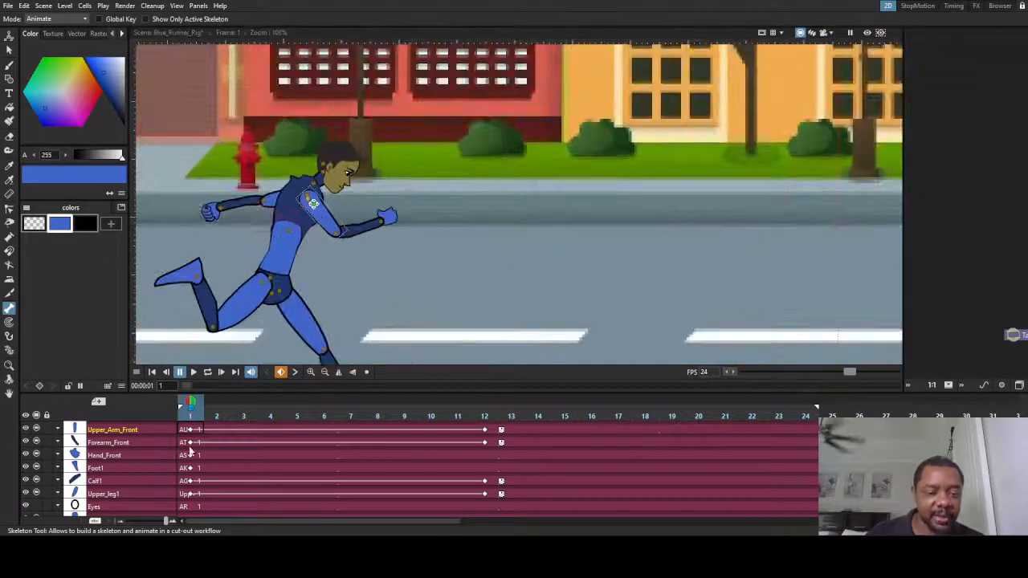
pyautogui.moveTo(192, 406); pyautogui.dragTo(122, 438)
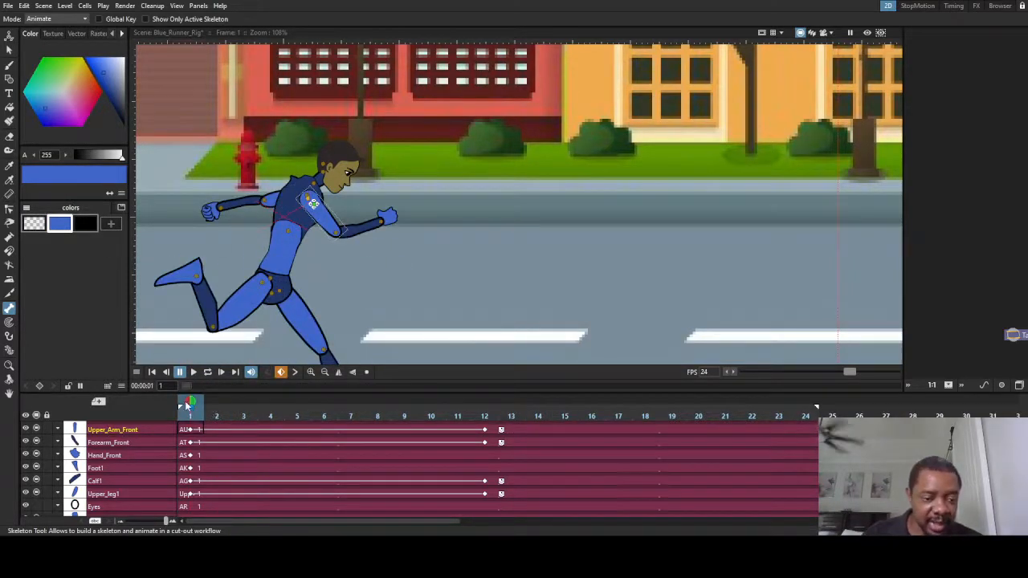
pyautogui.moveTo(186, 406); pyautogui.dragTo(486, 412)
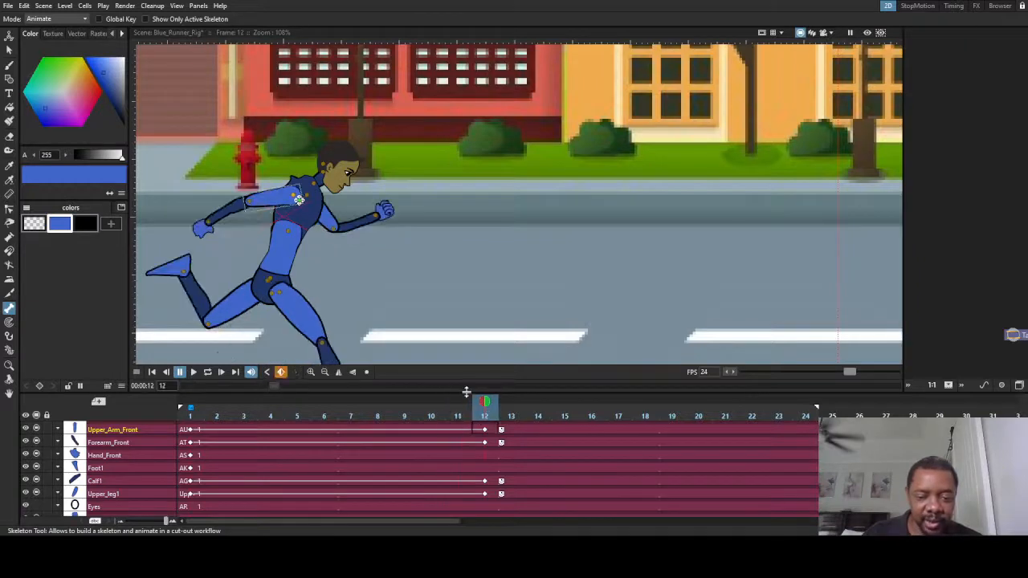
pyautogui.click(466, 399)
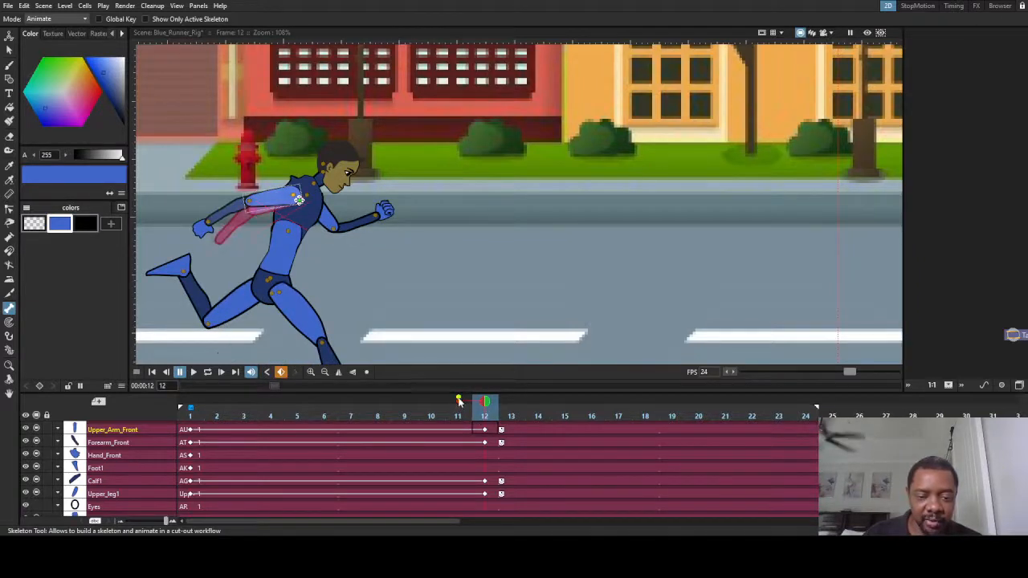
pyautogui.click(458, 402)
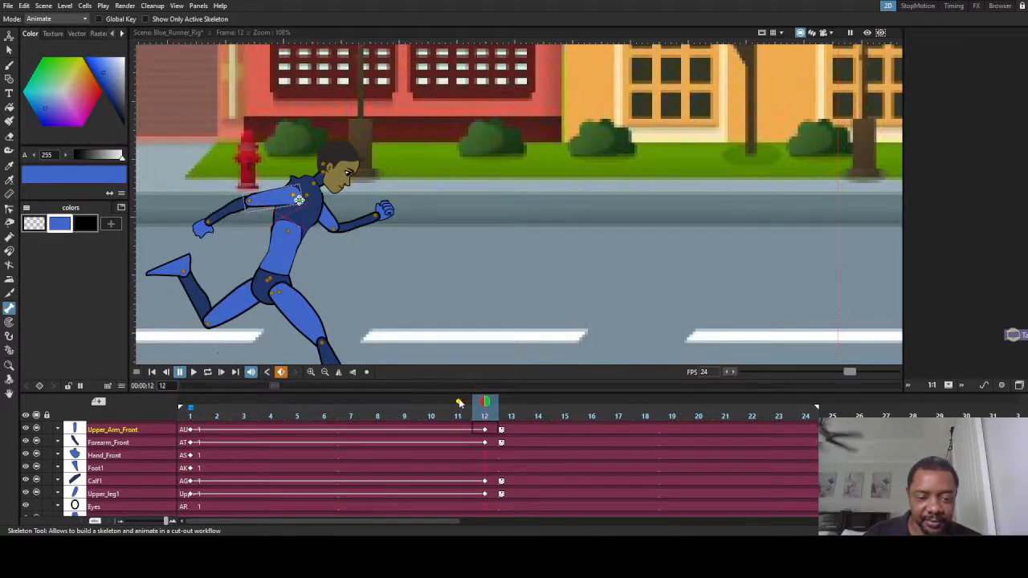
# - Enlarge the timeline to show all columns and set frame 12 keyframes on Hand_Front, the upper Foot1 and Eyes
pyautogui.moveTo(491, 376); pyautogui.dragTo(491, 155)
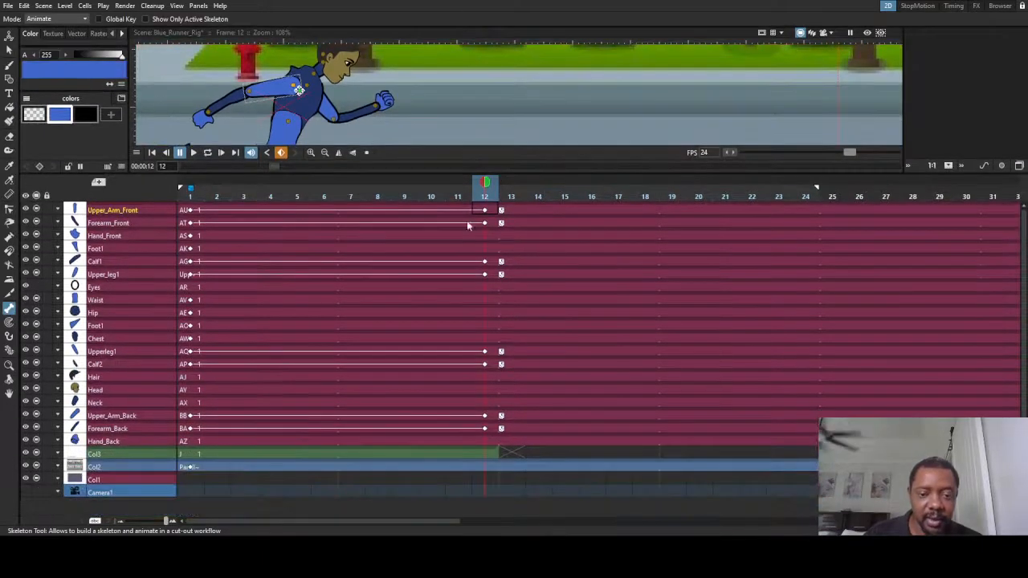
pyautogui.click(479, 238)
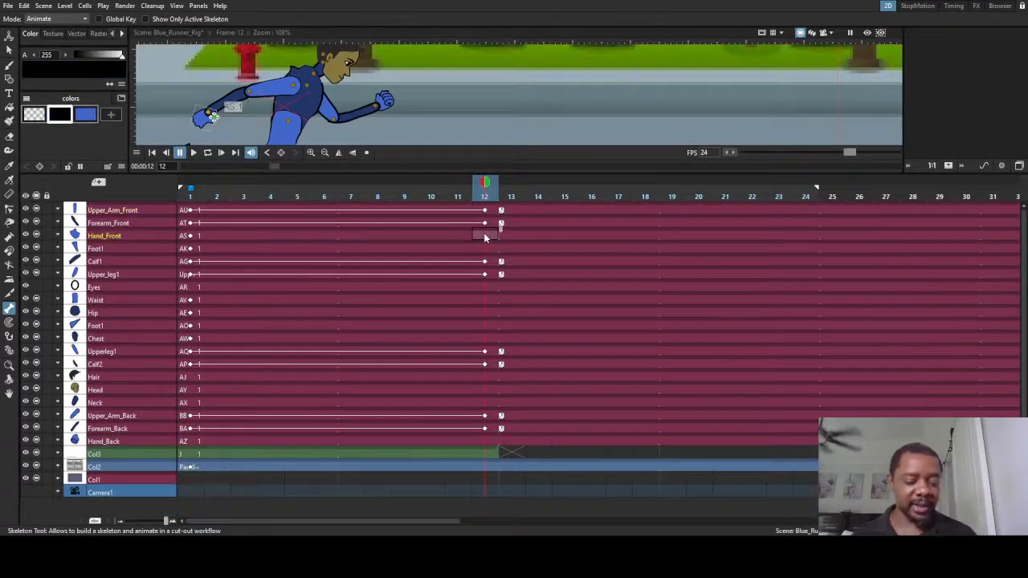
pyautogui.click(484, 236)
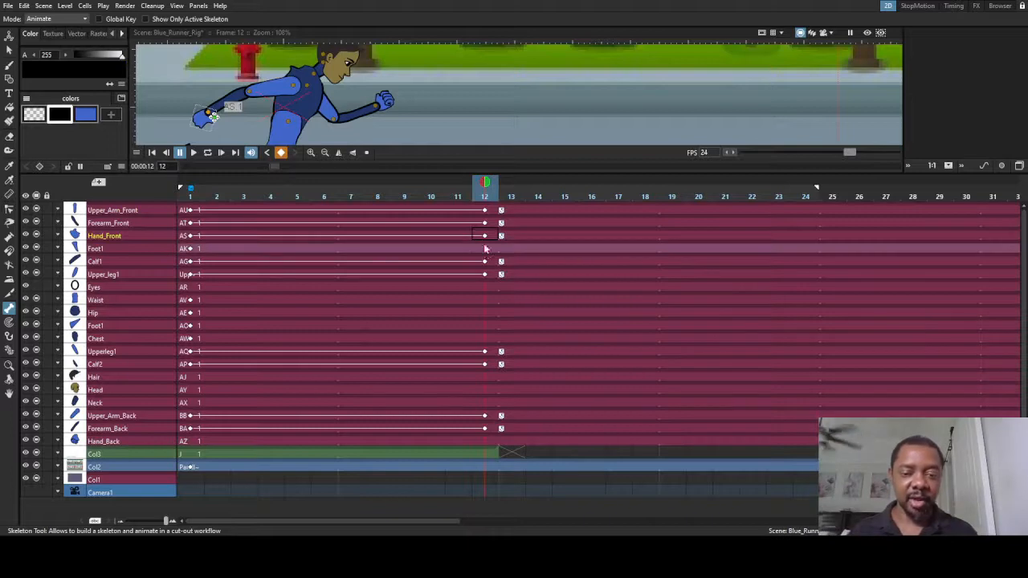
pyautogui.click(485, 249)
pyautogui.click(486, 288)
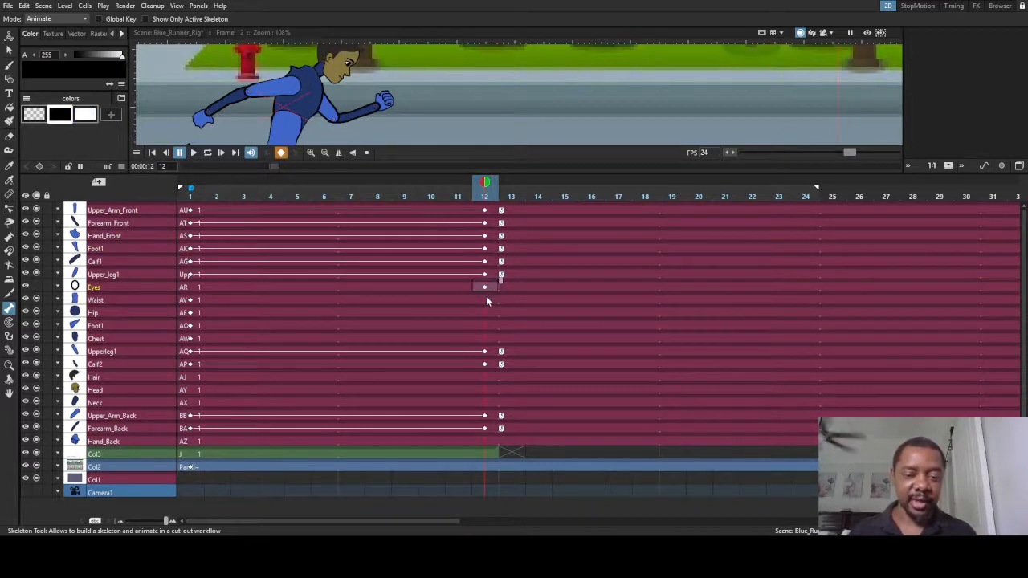
# - Set frame 12 keyframes on Waist, Hip, the lower Foot1, Chest, Hair, Head, Neck and Hand_Back
pyautogui.click(486, 301)
pyautogui.click(486, 313)
pyautogui.click(486, 326)
pyautogui.click(486, 339)
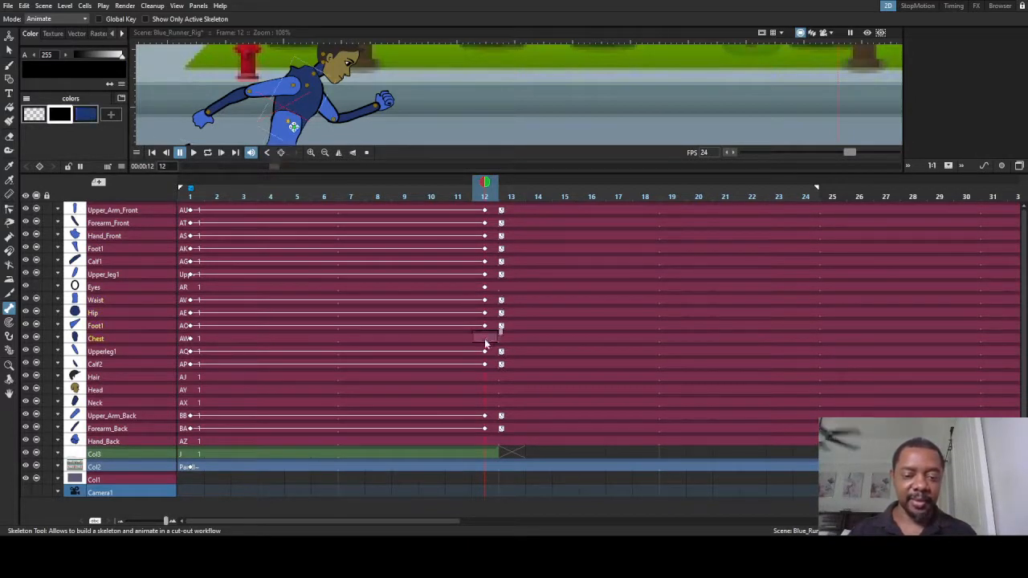
pyautogui.click(486, 378)
pyautogui.click(485, 390)
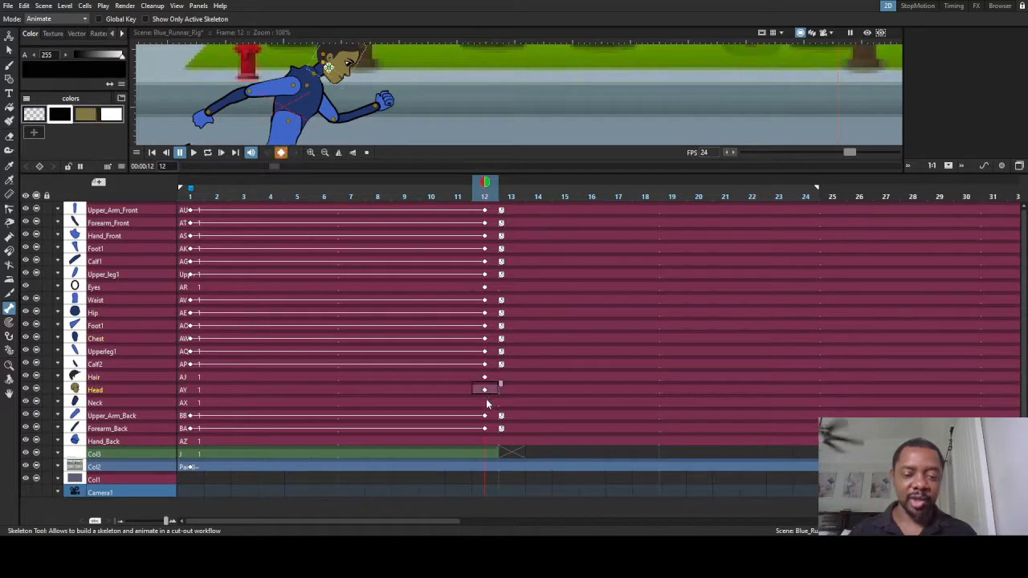
pyautogui.click(486, 403)
pyautogui.click(485, 442)
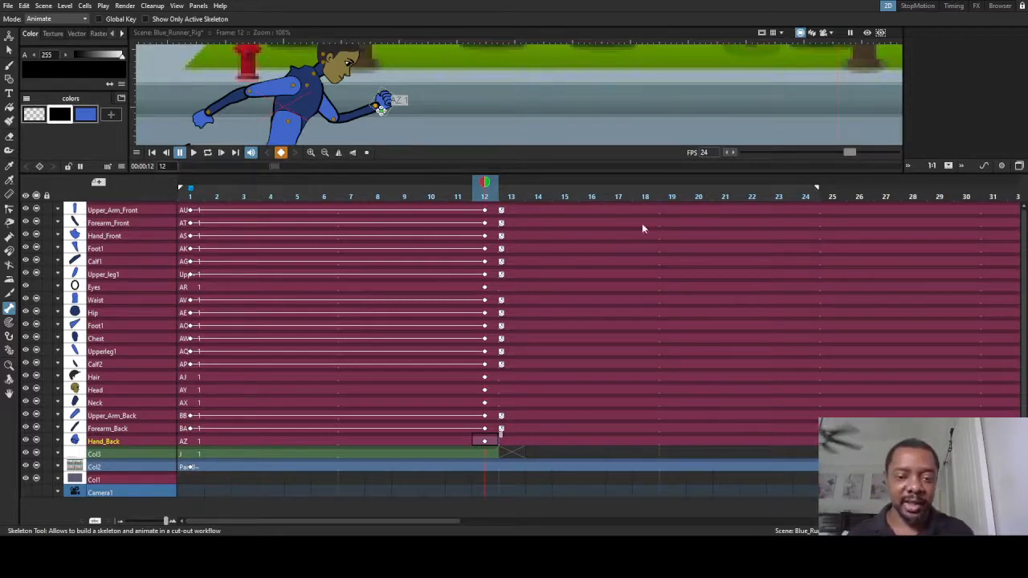
# - Set the missing frame 1 keyframes on Eyes, Hair, Head, Neck and Hand_Back
pyautogui.click(501, 289)
pyautogui.click(485, 288)
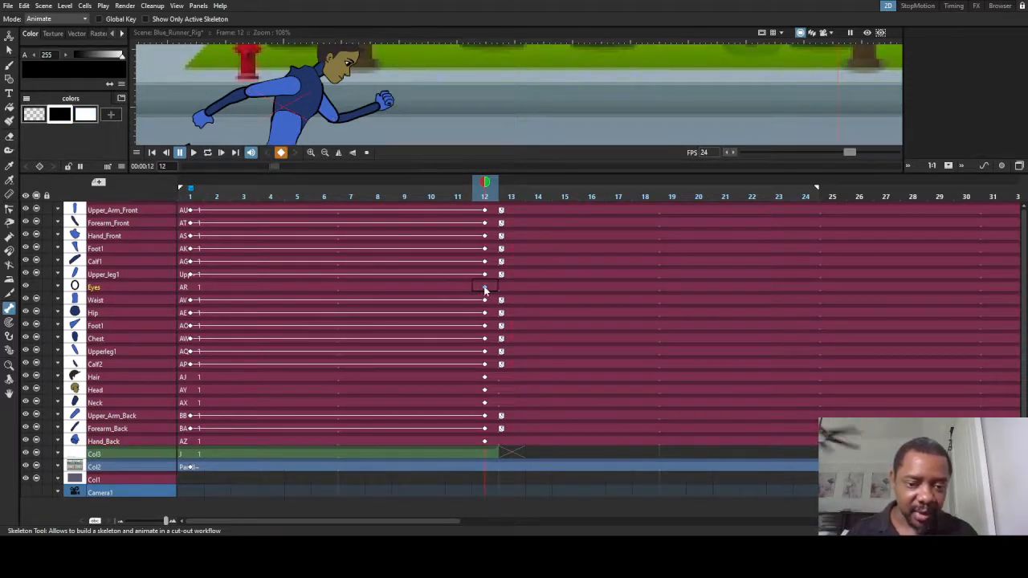
pyautogui.click(188, 289)
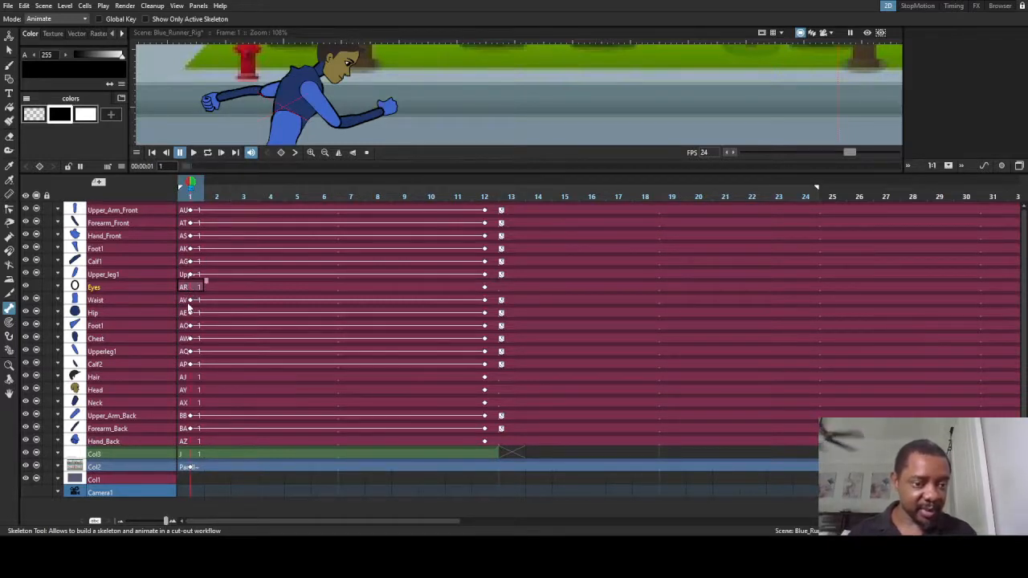
pyautogui.press('z')
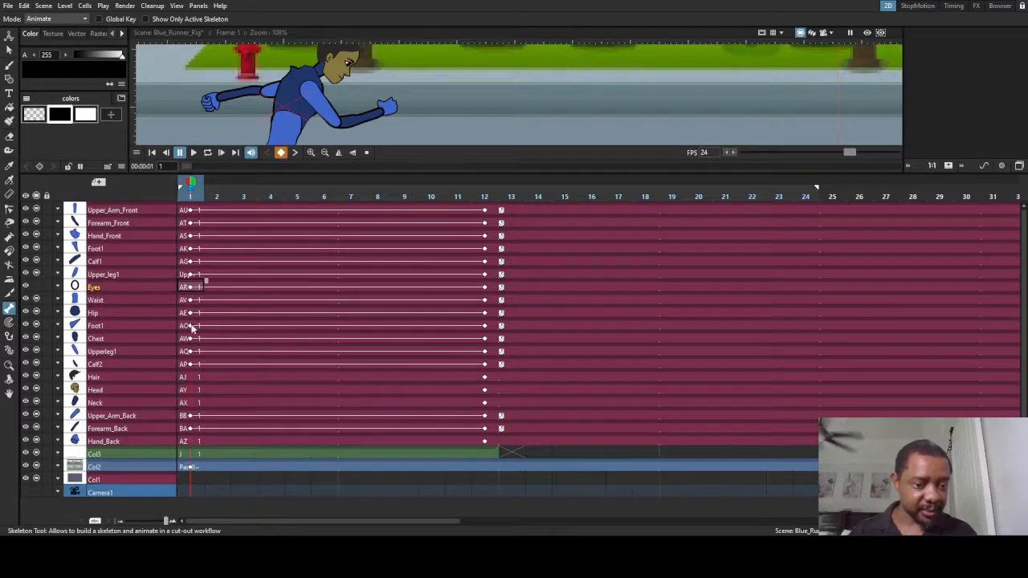
pyautogui.click(186, 378)
pyautogui.press('z')
pyautogui.click(191, 391)
pyautogui.press('z')
pyautogui.click(190, 404)
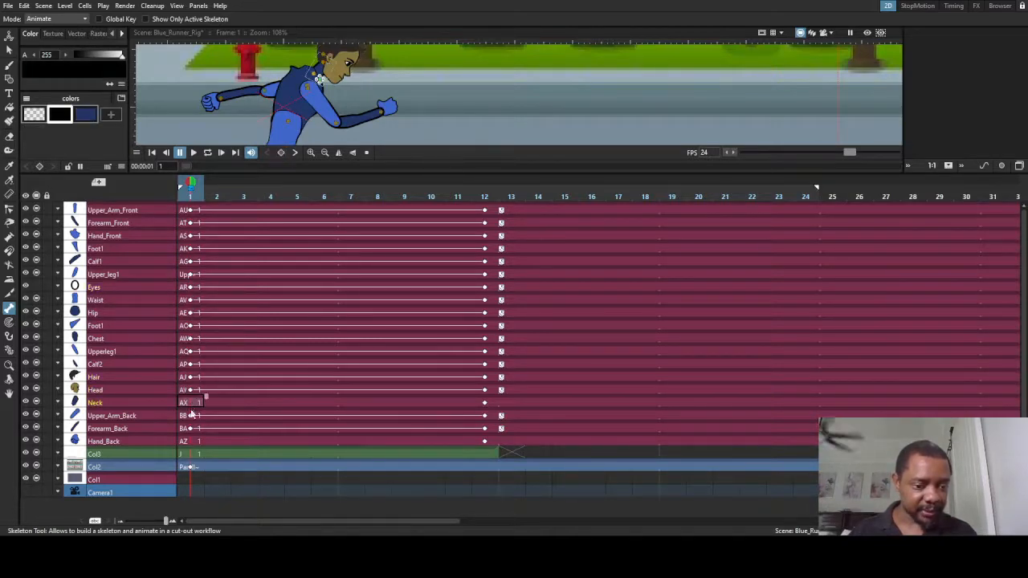
pyautogui.press('z')
pyautogui.click(191, 442)
pyautogui.press('z')
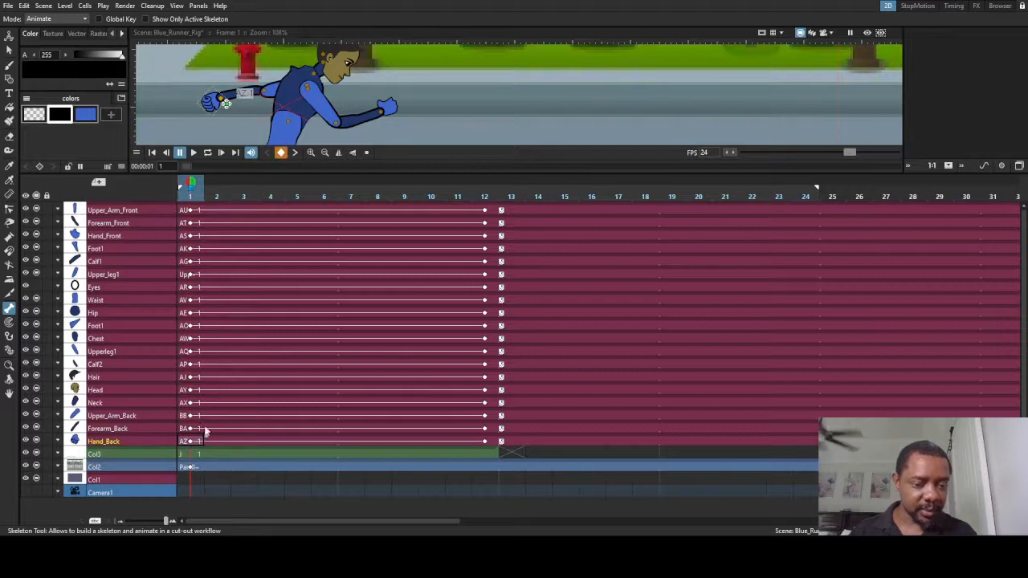
# - Turn on keyframe cycling after frame 12 for Upper_Arm_Front, Forearm_Front, Hand_Front and the upper Foot1
pyautogui.click(502, 212)
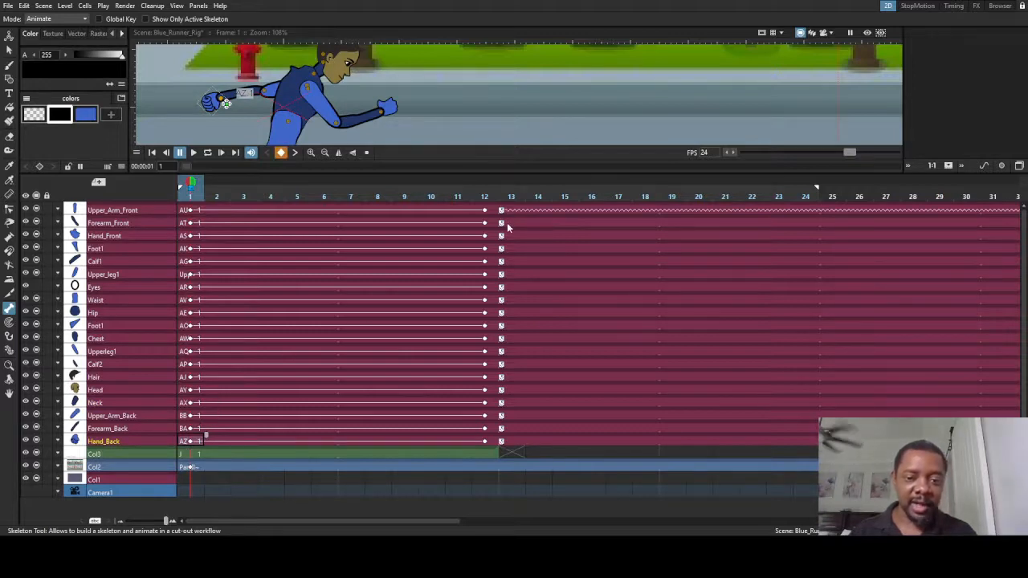
pyautogui.click(502, 212)
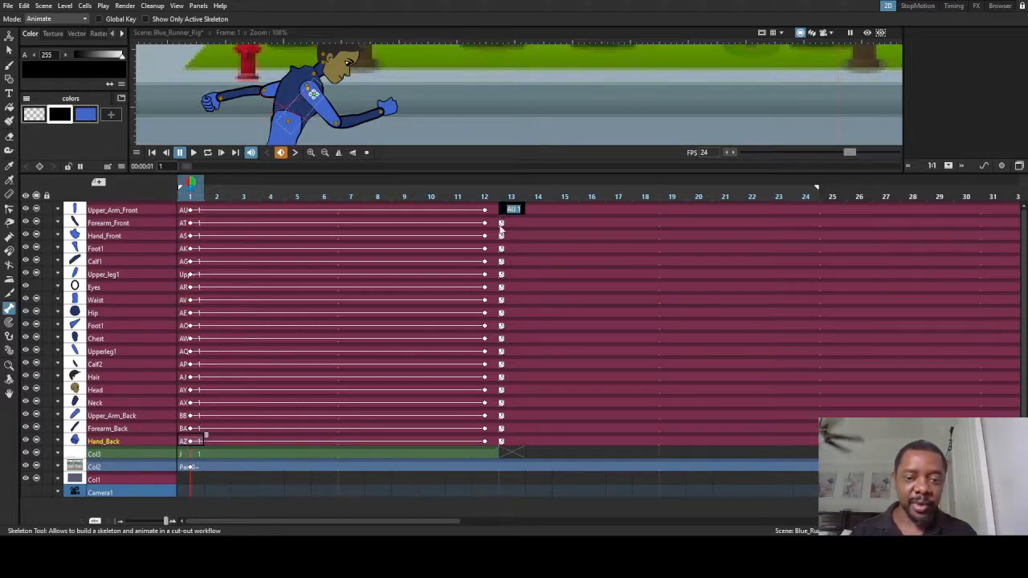
pyautogui.click(502, 224)
pyautogui.click(503, 211)
pyautogui.click(501, 236)
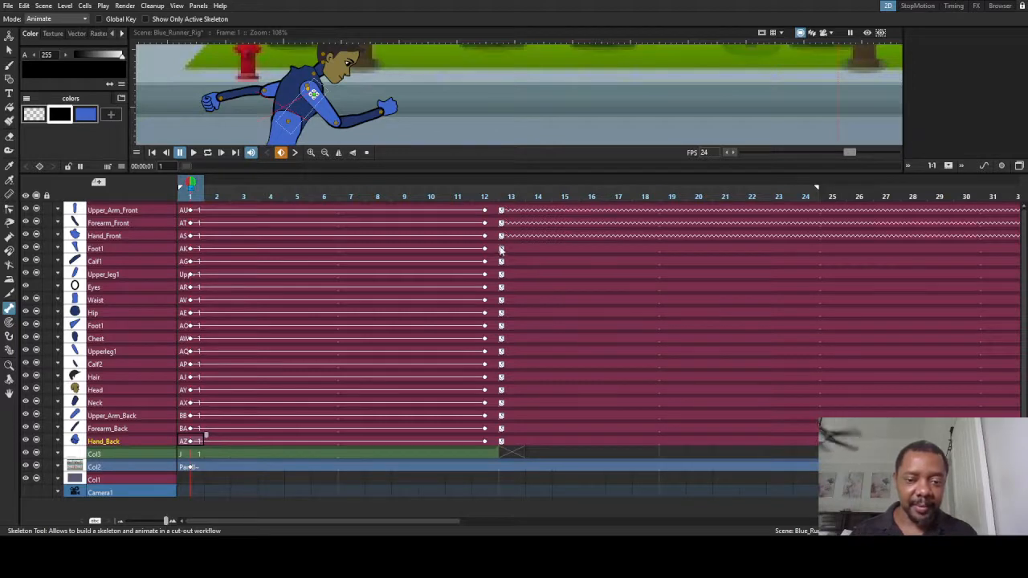
pyautogui.click(501, 249)
pyautogui.click(503, 261)
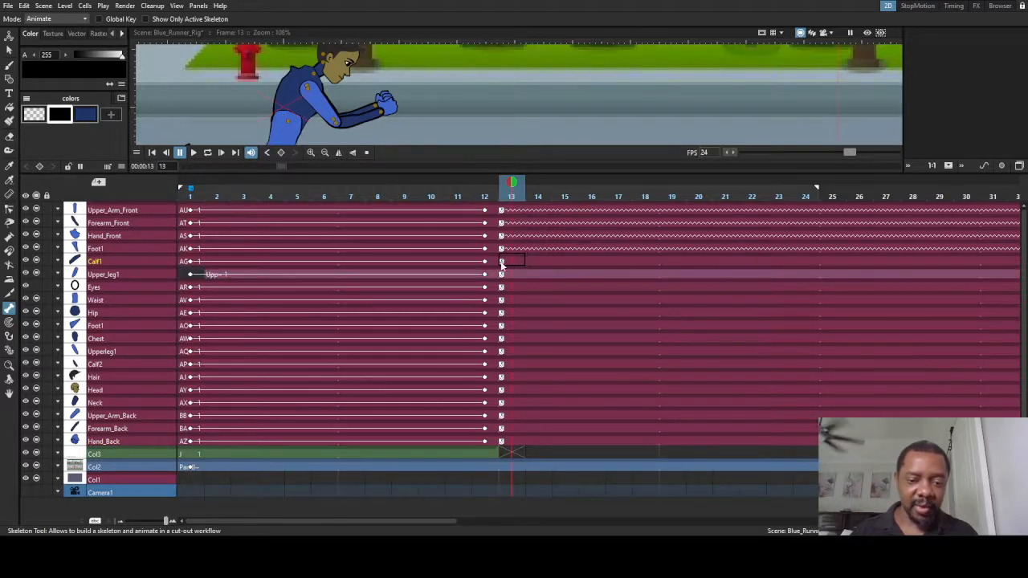
pyautogui.click(502, 262)
pyautogui.click(501, 287)
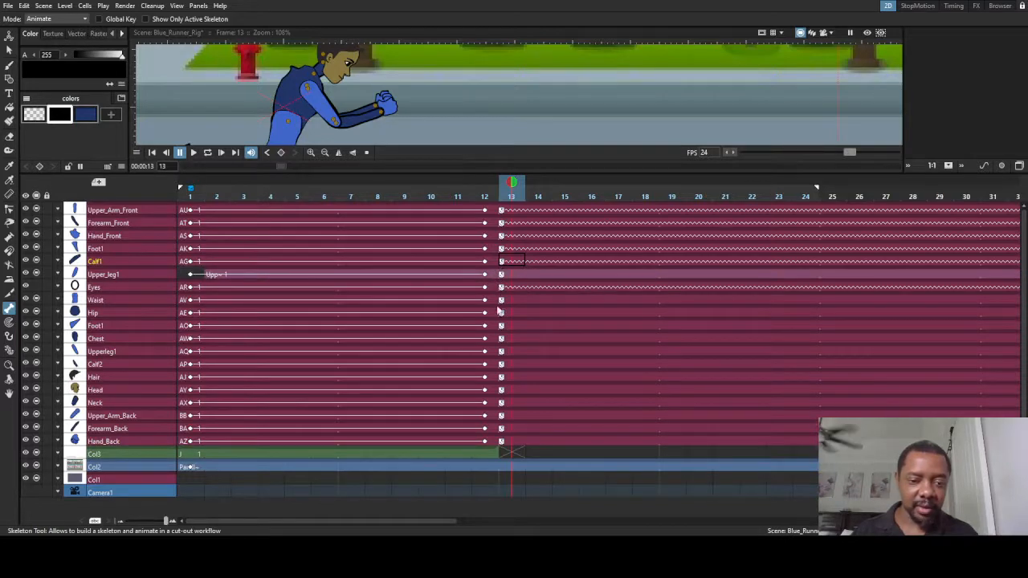
pyautogui.click(501, 312)
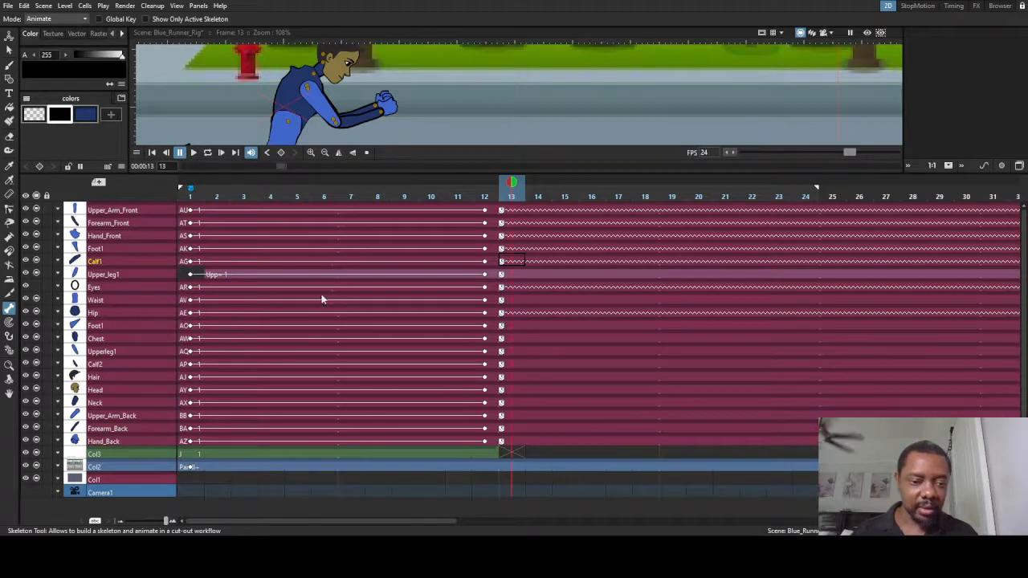
pyautogui.click(183, 276)
pyautogui.hotkey('ctrl', 'z')
pyautogui.hotkey('ctrl', 'z')
pyautogui.hotkey('ctrl', 'z')
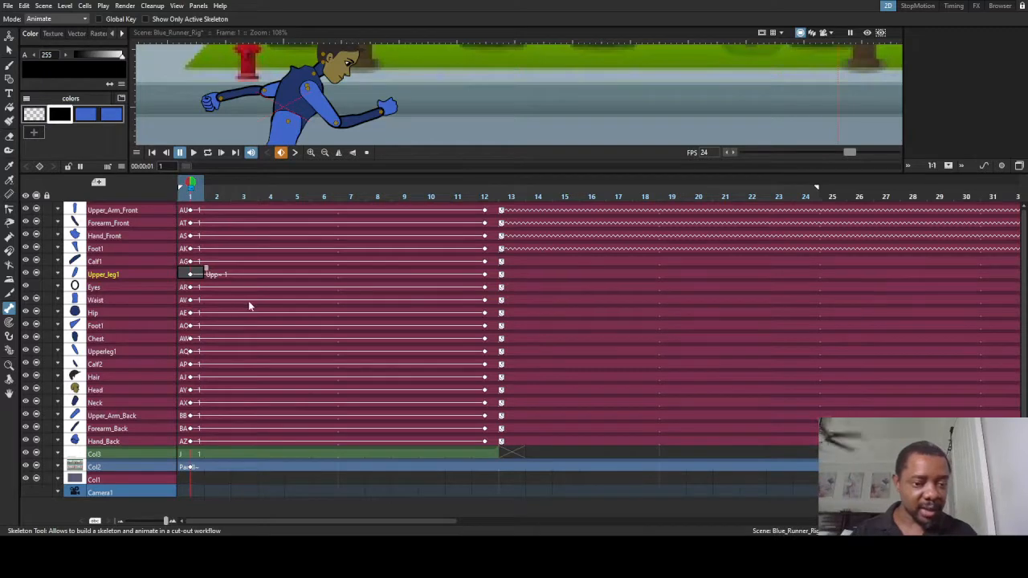
# - Turn on keyframe cycling after frame 12 for Calf1, Upper_leg1, Eyes and Waist
pyautogui.click(502, 263)
pyautogui.click(504, 275)
pyautogui.click(501, 277)
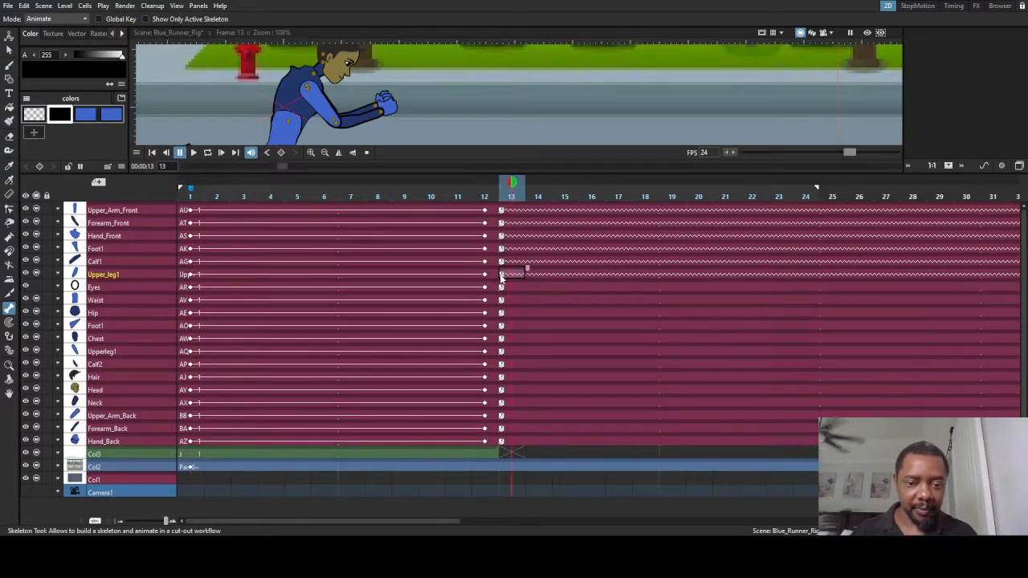
pyautogui.click(501, 288)
pyautogui.click(501, 300)
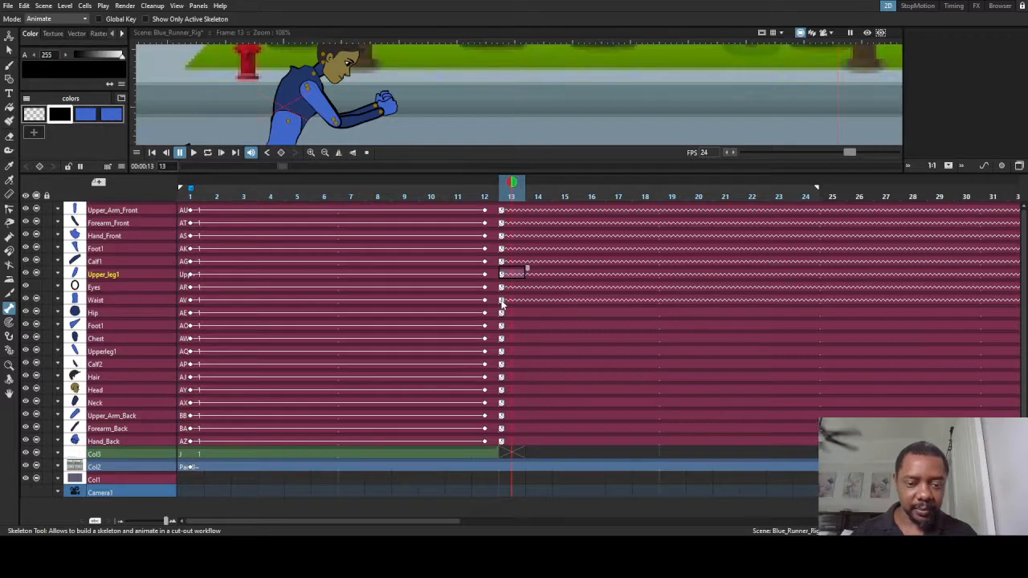
# - Turn on keyframe cycling after frame 12 for Hip, the lower Foot1, Chest and Upperleg1
pyautogui.click(486, 186)
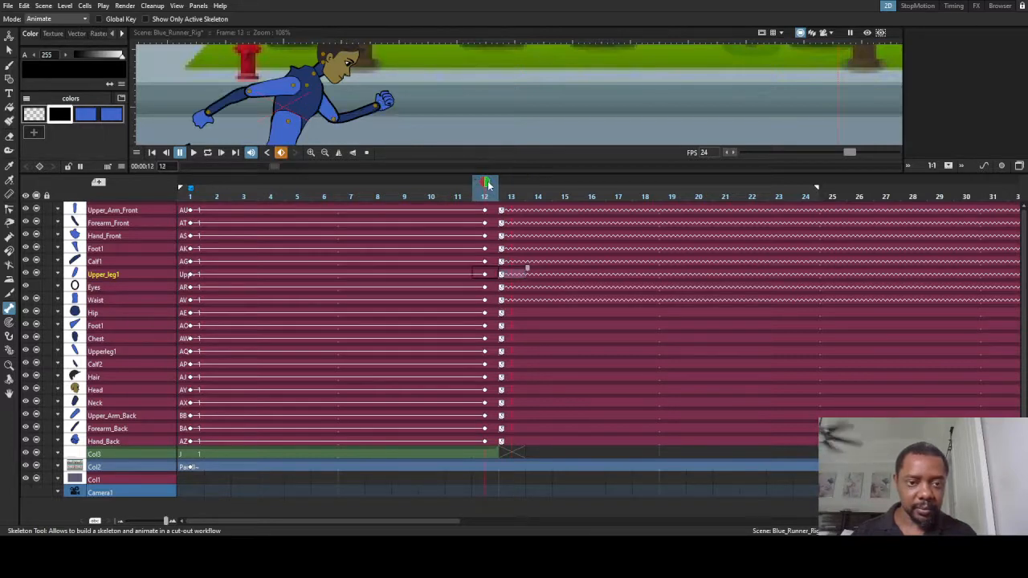
pyautogui.click(501, 313)
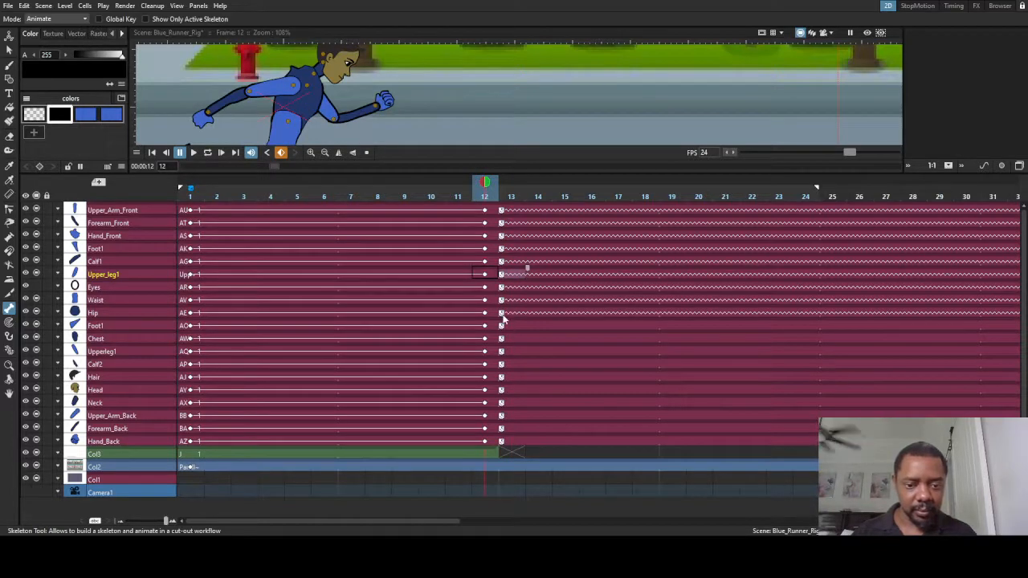
pyautogui.click(501, 327)
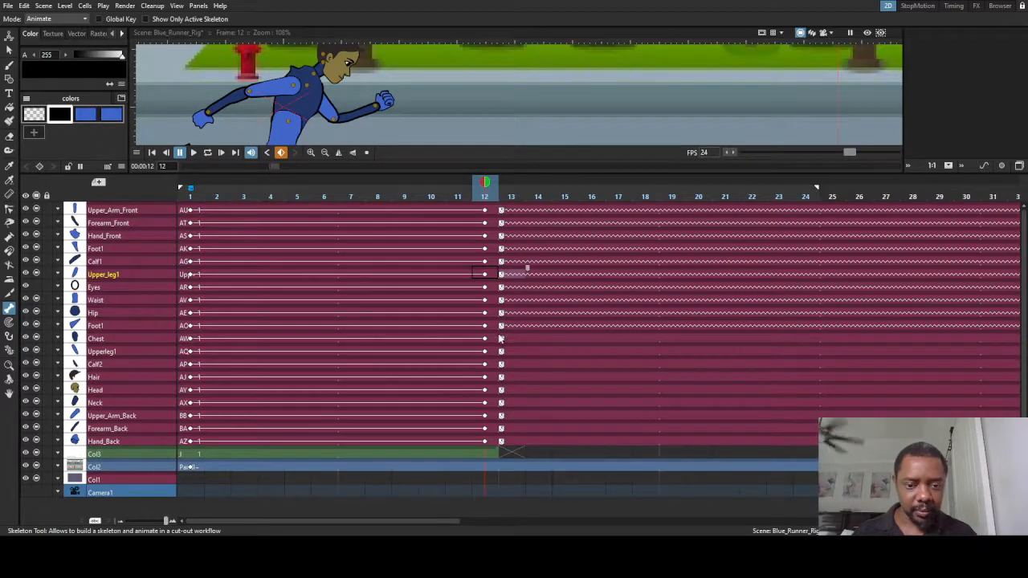
pyautogui.click(502, 339)
pyautogui.click(501, 352)
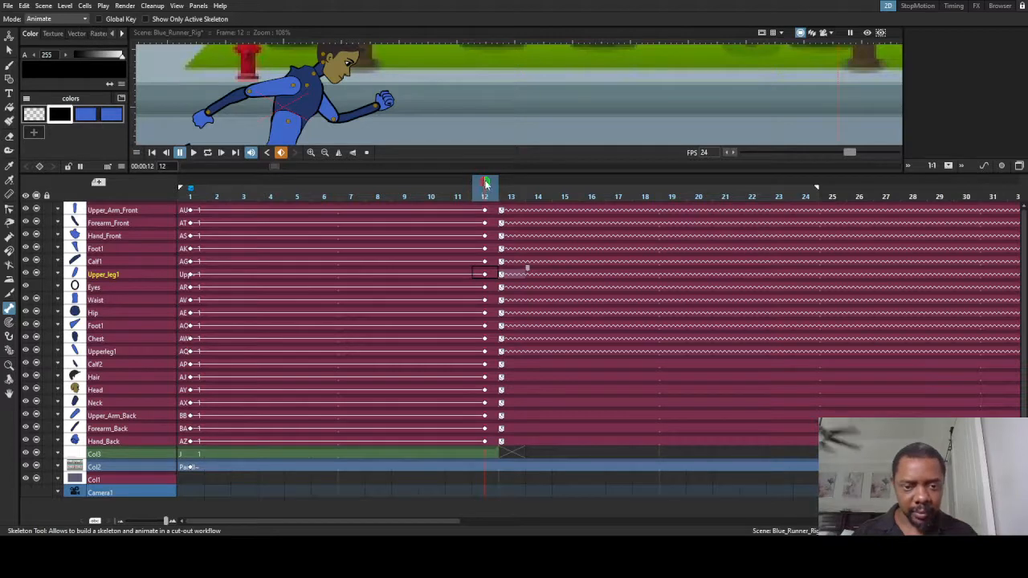
pyautogui.moveTo(485, 183)
pyautogui.mouseDown()
pyautogui.moveTo(565, 186)
pyautogui.moveTo(485, 186)
pyautogui.moveTo(619, 211)
pyautogui.moveTo(372, 213)
pyautogui.mouseUp()
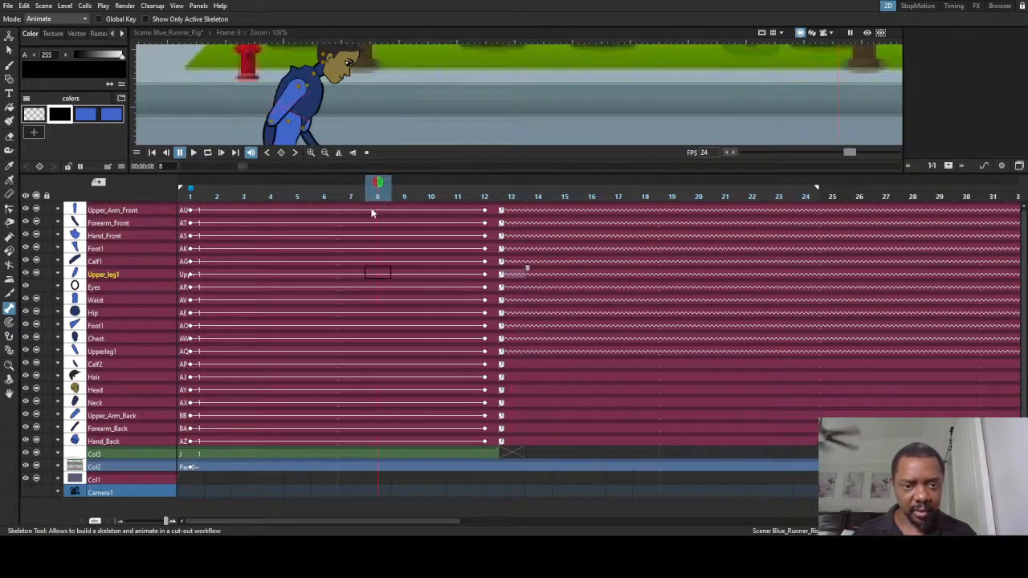
pyautogui.click(511, 277)
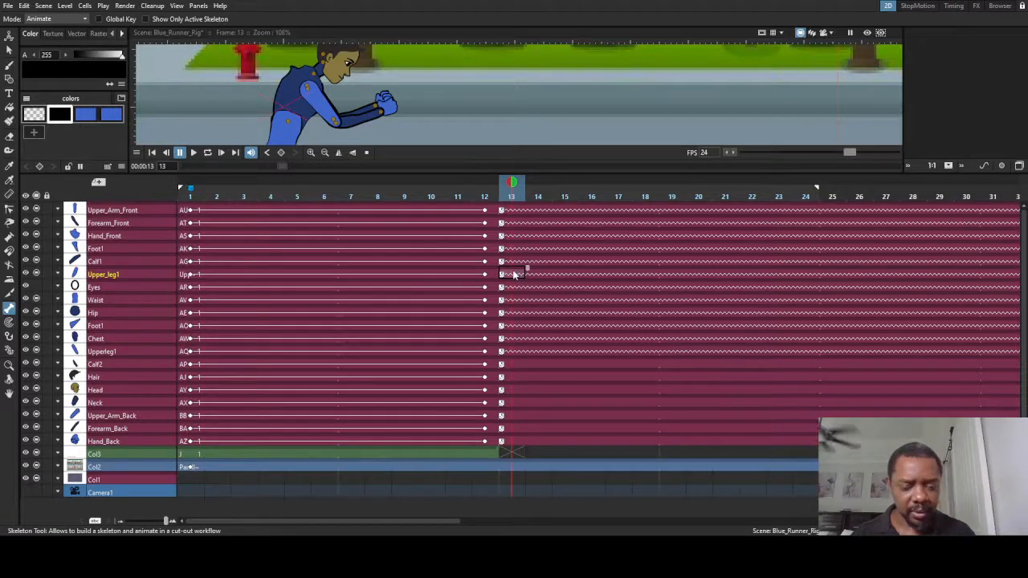
pyautogui.press('Delete')
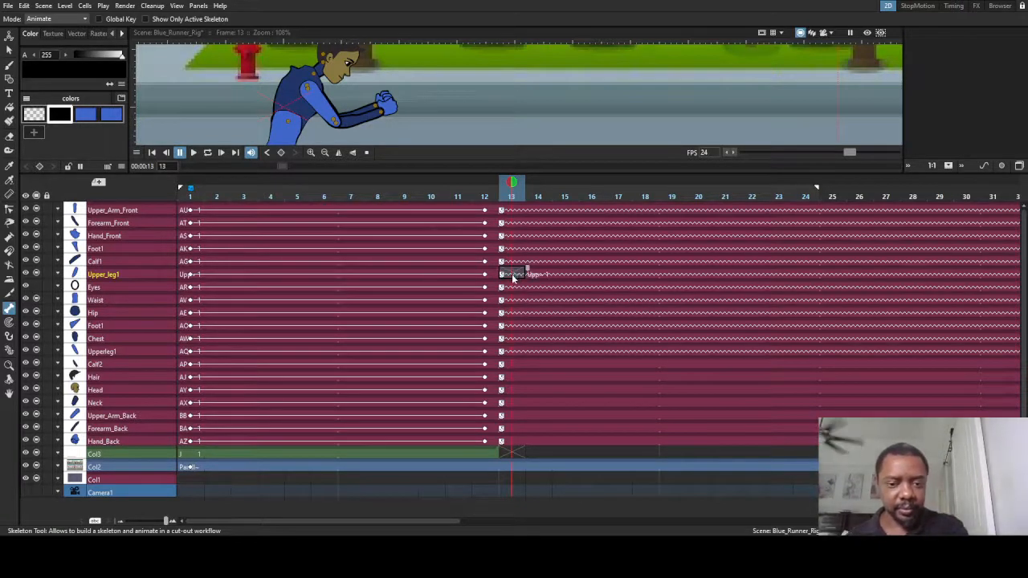
pyautogui.click(491, 274)
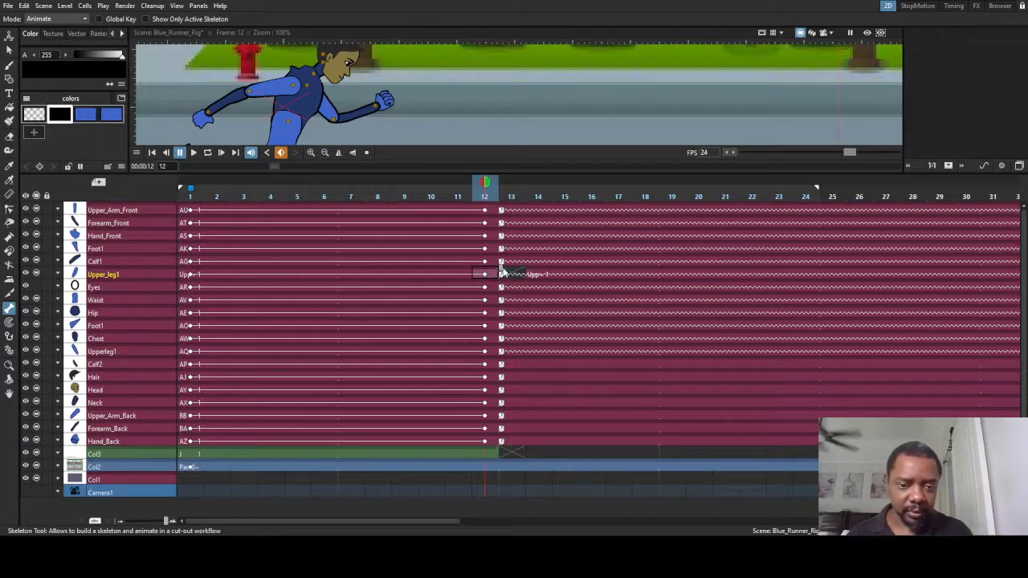
pyautogui.click(504, 274)
pyautogui.click(494, 274)
pyautogui.moveTo(502, 271)
pyautogui.mouseDown()
pyautogui.moveTo(536, 274)
pyautogui.moveTo(516, 274)
pyautogui.mouseUp()
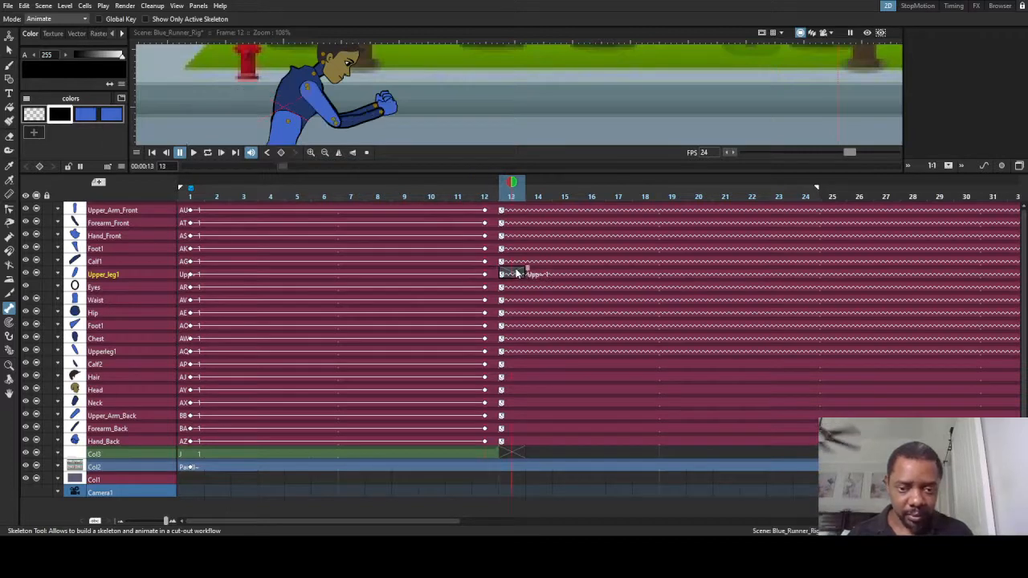
pyautogui.rightClick(516, 275)
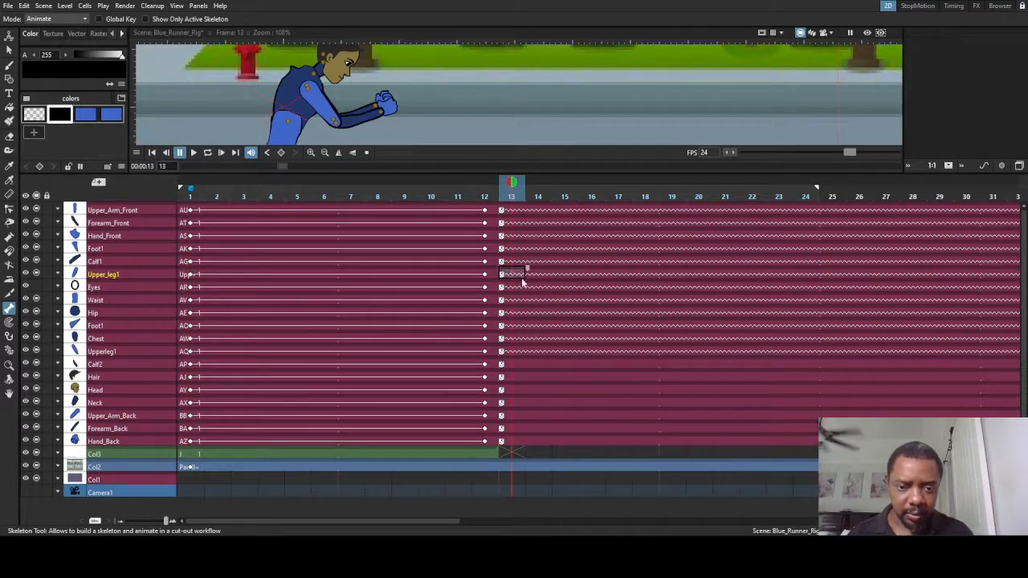
pyautogui.click(474, 187)
pyautogui.moveTo(474, 187); pyautogui.dragTo(480, 247)
# - Turn on keyframe cycling after frame 12 for Calf2, Hair, Head, Neck, Upper_Arm_Back, Forearm_Back and Hand_Back
pyautogui.click(502, 370)
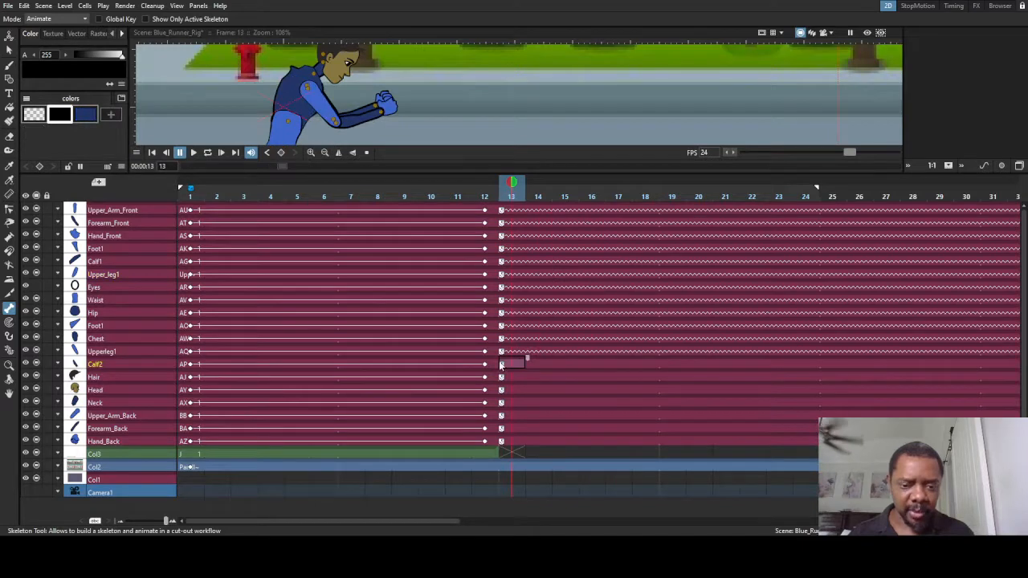
pyautogui.click(501, 365)
pyautogui.click(500, 377)
pyautogui.click(499, 392)
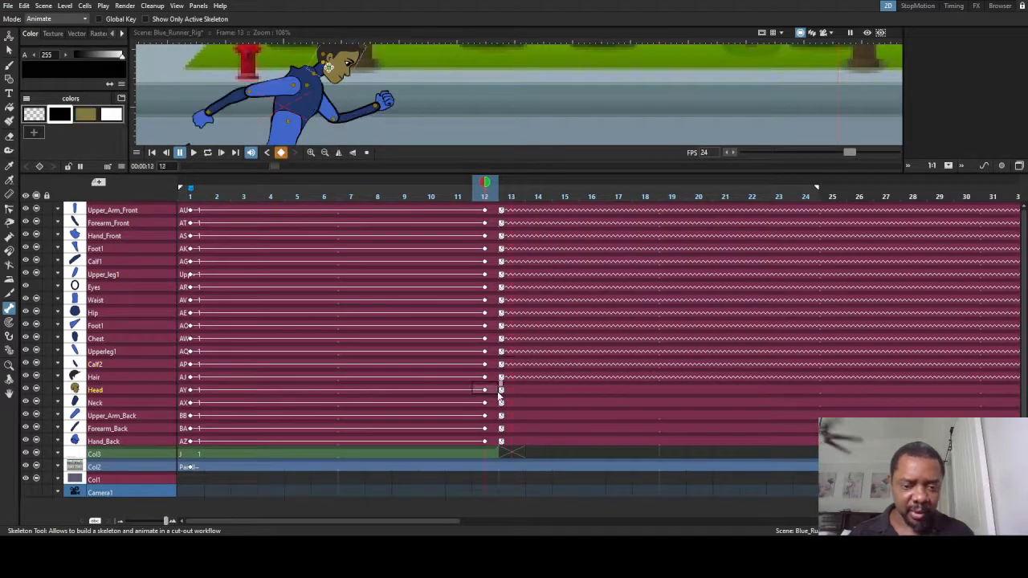
pyautogui.click(502, 392)
pyautogui.click(502, 404)
pyautogui.click(502, 416)
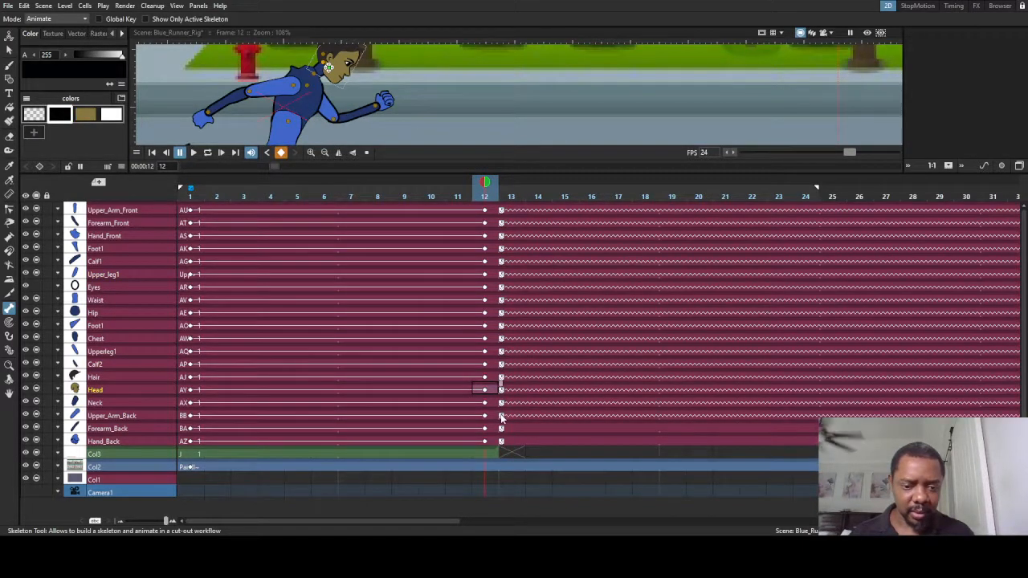
pyautogui.click(502, 429)
pyautogui.click(502, 442)
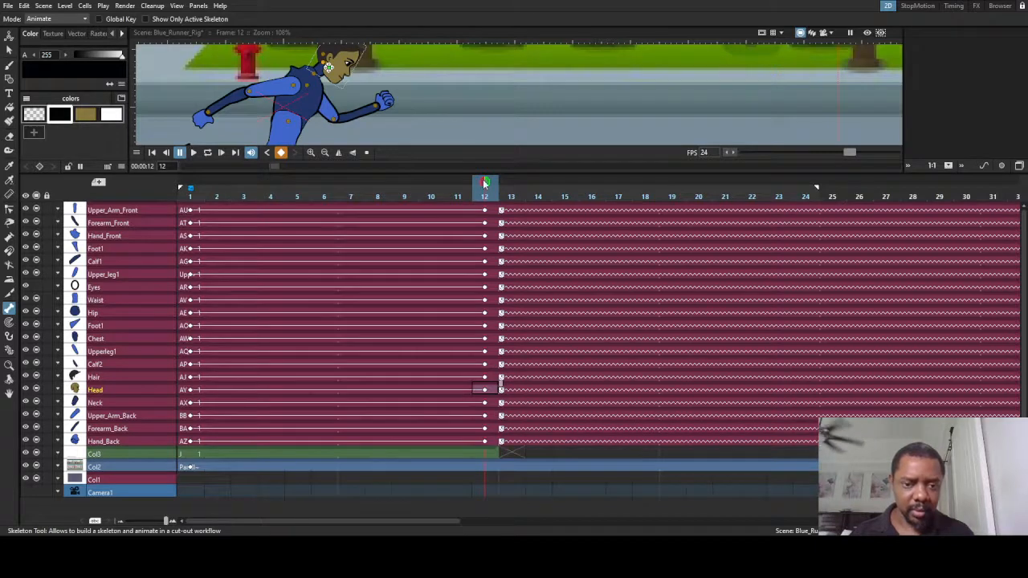
# - Copy the frame 1 keyframes of all body parts from Upper_Arm_Front through Hand_Back and paste them at frame 24
pyautogui.click(584, 199)
pyautogui.moveTo(582, 202); pyautogui.dragTo(5, 224)
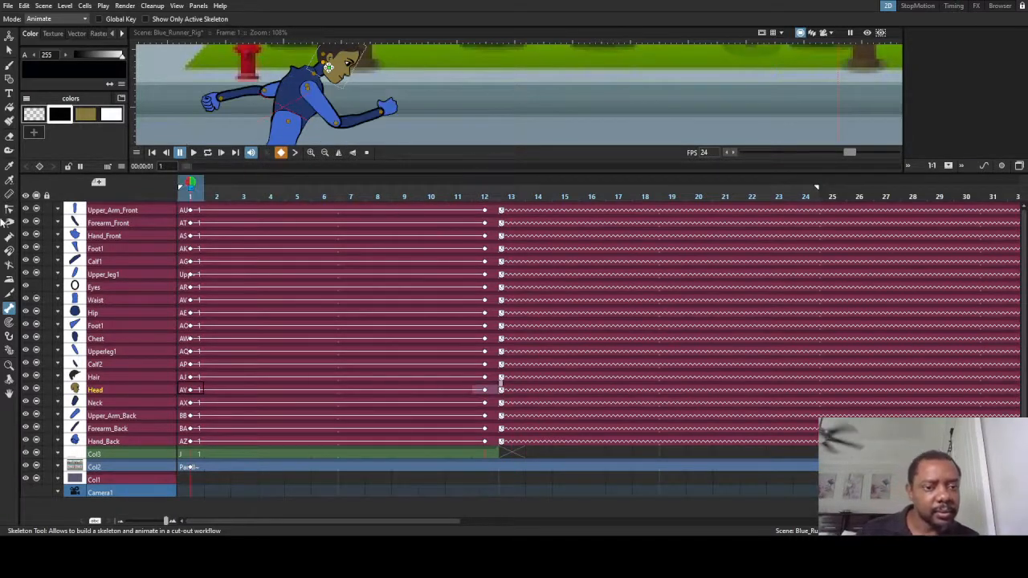
pyautogui.moveTo(170, 231); pyautogui.dragTo(493, 240)
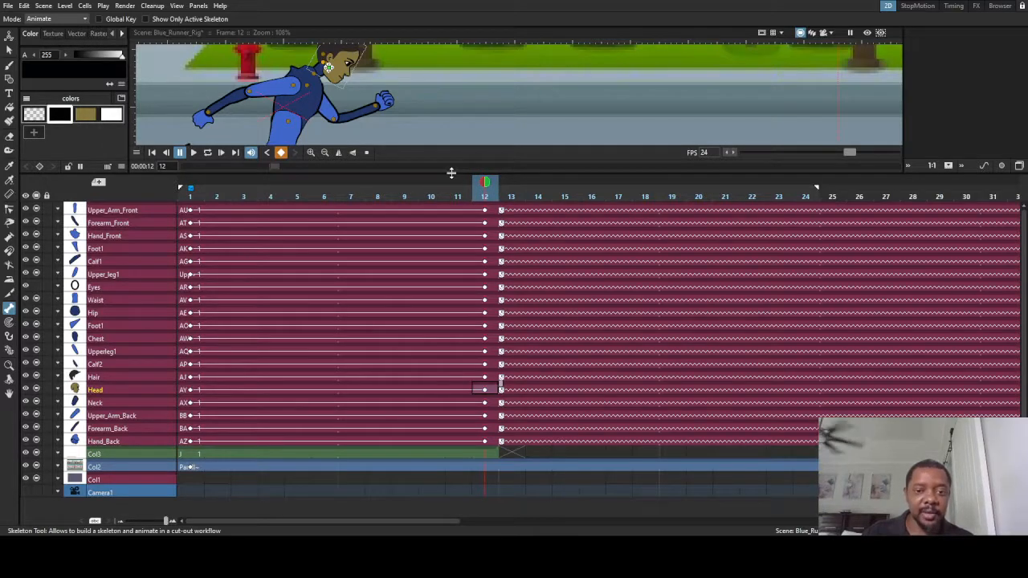
pyautogui.moveTo(460, 173)
pyautogui.mouseDown()
pyautogui.moveTo(466, 337)
pyautogui.moveTo(473, 170)
pyautogui.mouseUp()
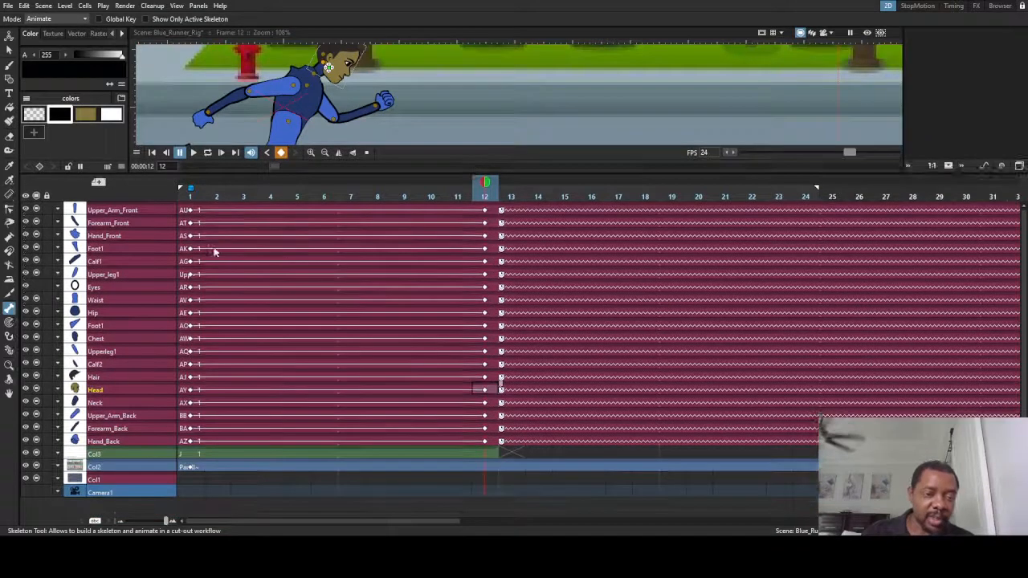
pyautogui.click(191, 213)
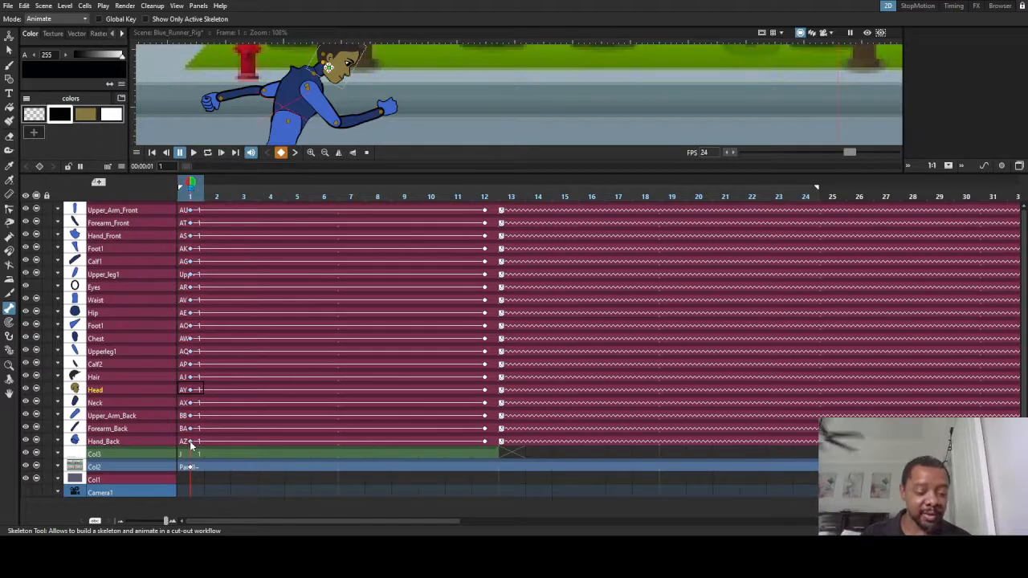
pyautogui.click(473, 200)
pyautogui.moveTo(497, 186); pyautogui.dragTo(803, 198)
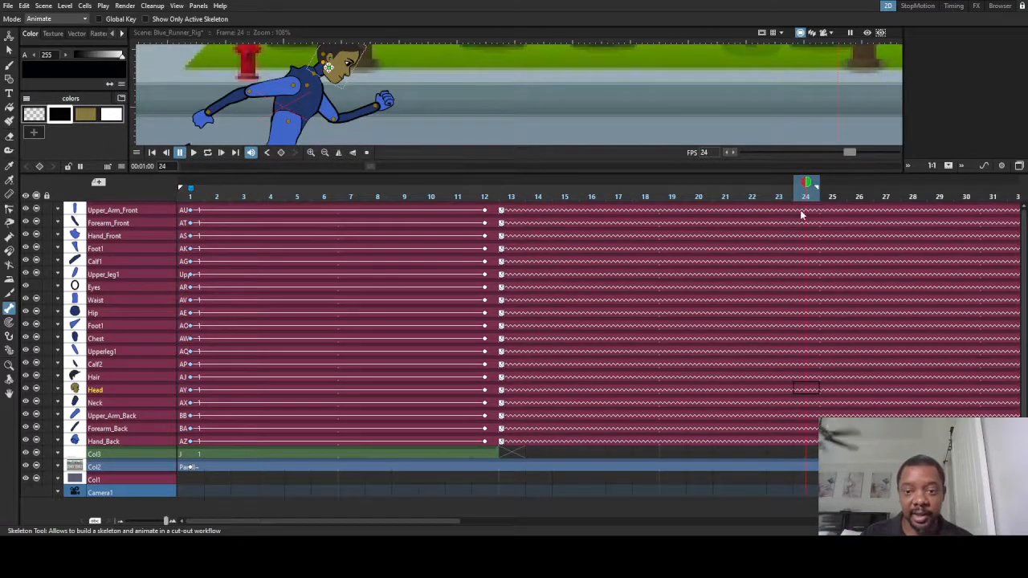
pyautogui.click(801, 215)
pyautogui.hotkey('ctrl', 'v')
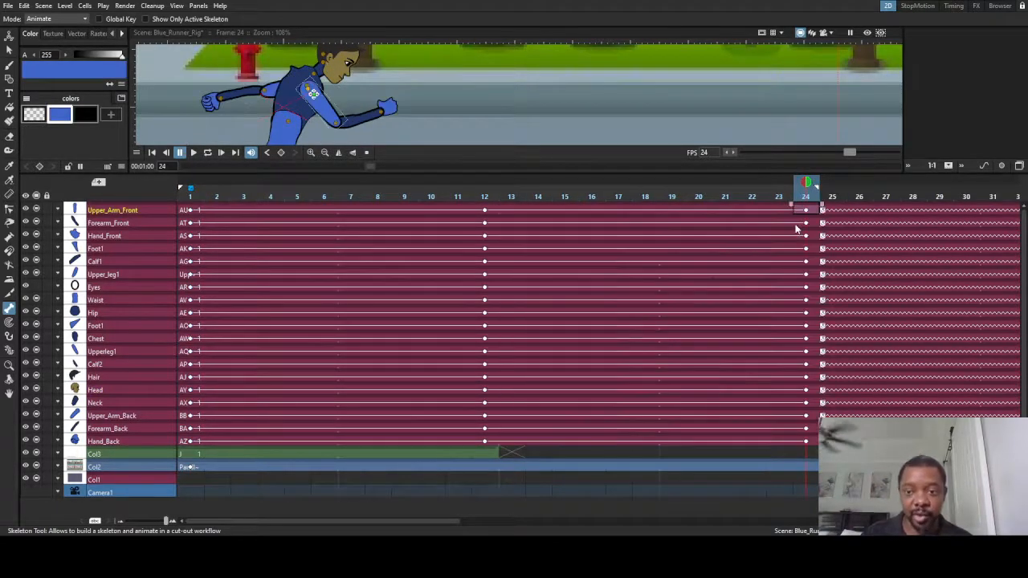
# - Enlarge the canvas area and play the run cycle in a loop to check the motion between the key poses
pyautogui.moveTo(809, 183); pyautogui.dragTo(243, 185)
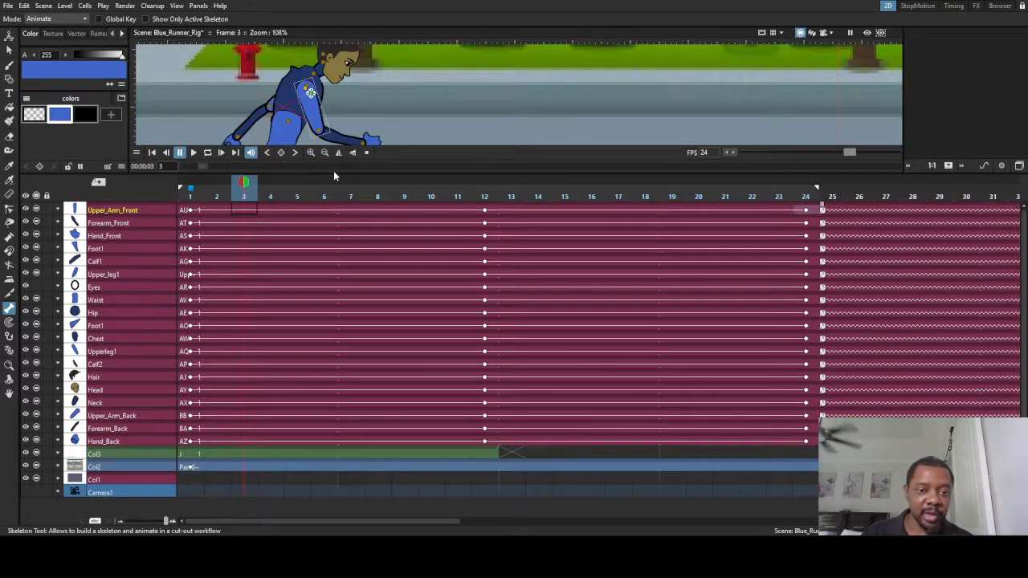
pyautogui.moveTo(335, 172); pyautogui.dragTo(351, 396)
pyautogui.click(207, 376)
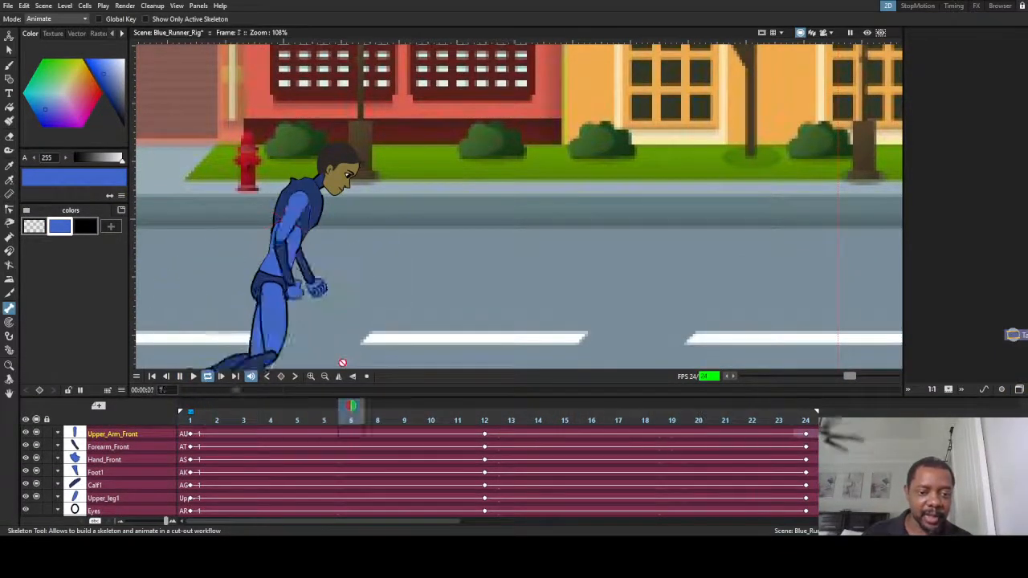
pyautogui.scroll(-2, 349, 303)
pyautogui.scroll(-2, 349, 305)
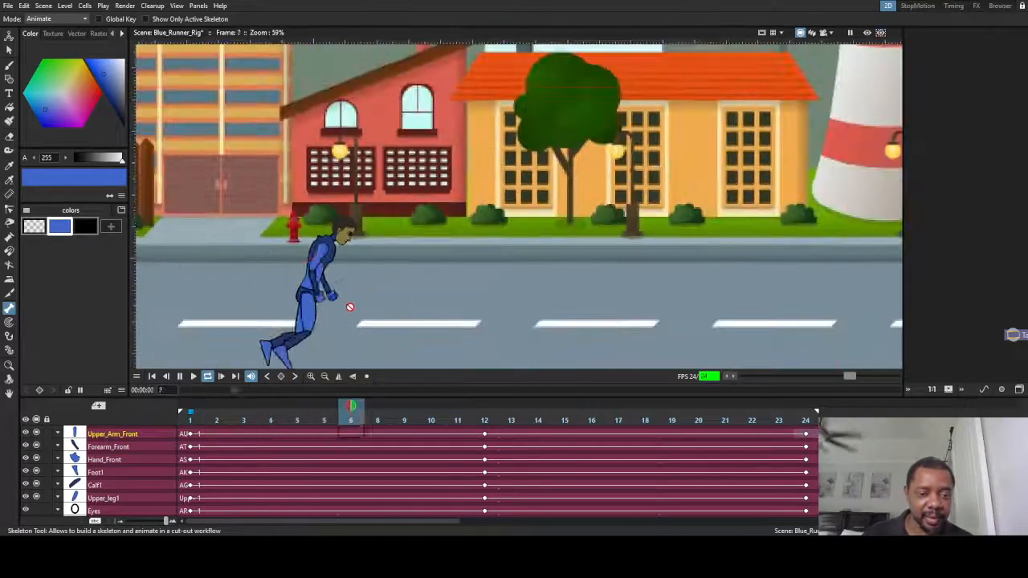
pyautogui.scroll(1, 350, 306)
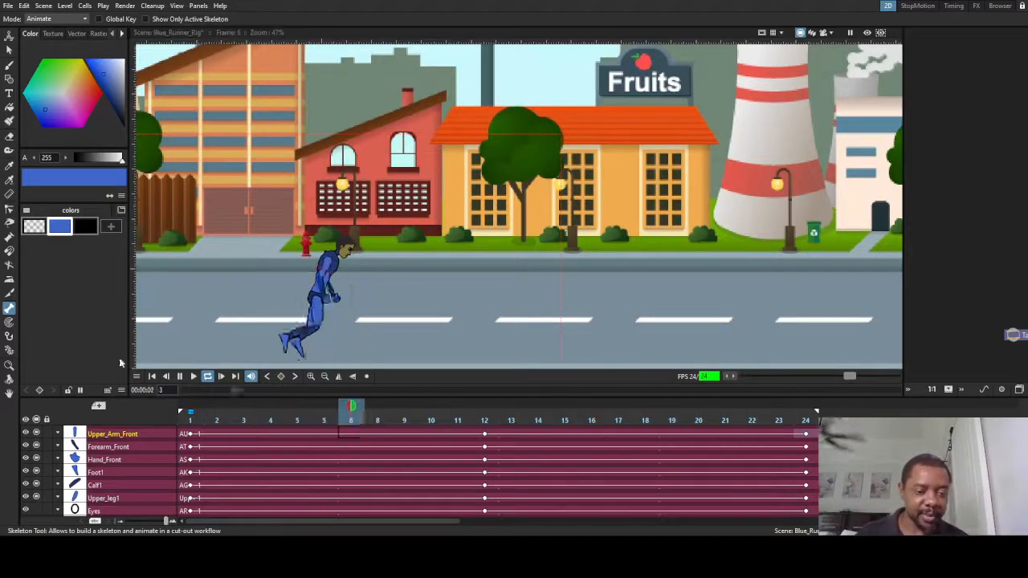
pyautogui.click(208, 376)
pyautogui.scroll(-5, 450, 273)
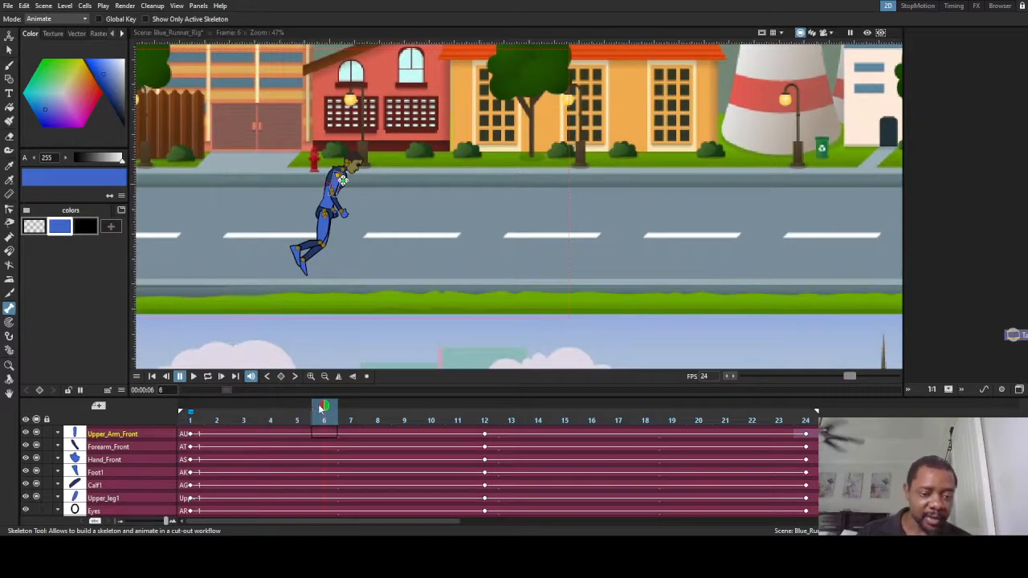
# - At frame 6, rotate the far leg's calf down from its knee so the shin stands nearly vertical
pyautogui.moveTo(320, 410); pyautogui.dragTo(329, 434)
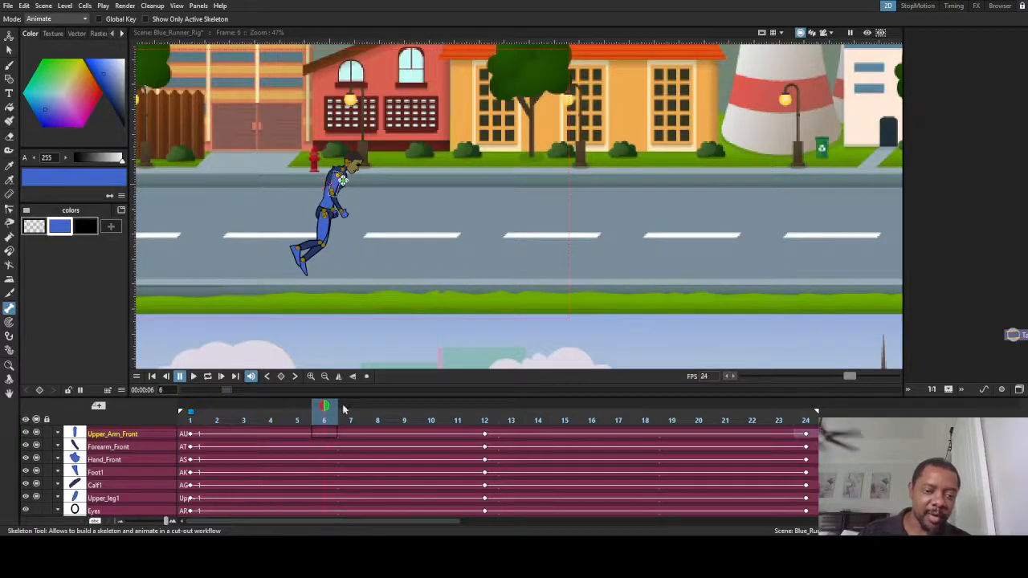
pyautogui.scroll(2, 334, 270)
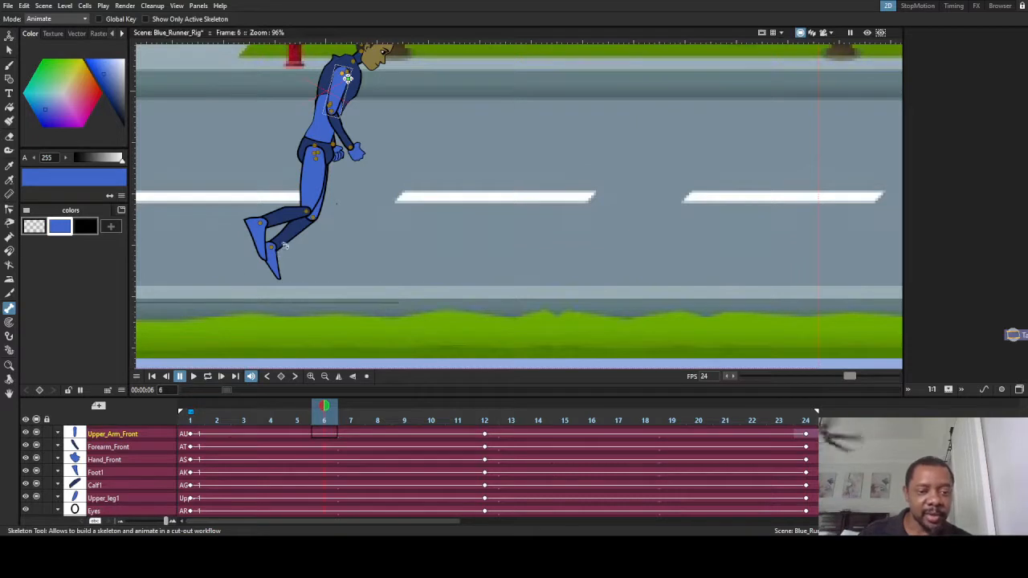
pyautogui.click(311, 217)
pyautogui.moveTo(312, 217); pyautogui.dragTo(318, 223)
pyautogui.click(311, 217)
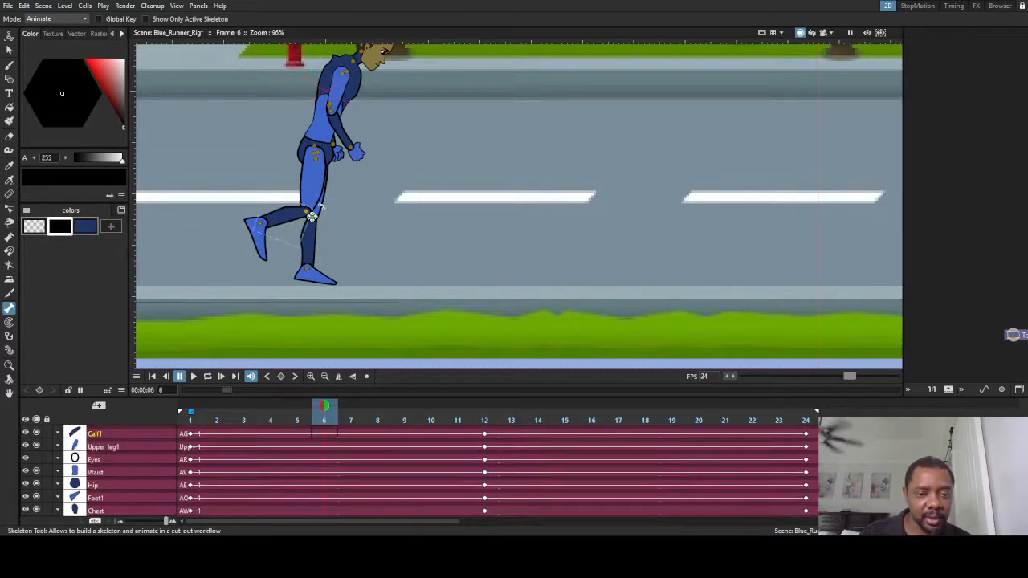
# - At frame 6, swing Upper_leg1 forward into a raised knee and straighten the far leg into a planted stance with its foot flat
pyautogui.click(318, 157)
pyautogui.moveTo(302, 183); pyautogui.dragTo(311, 203)
pyautogui.click(305, 201)
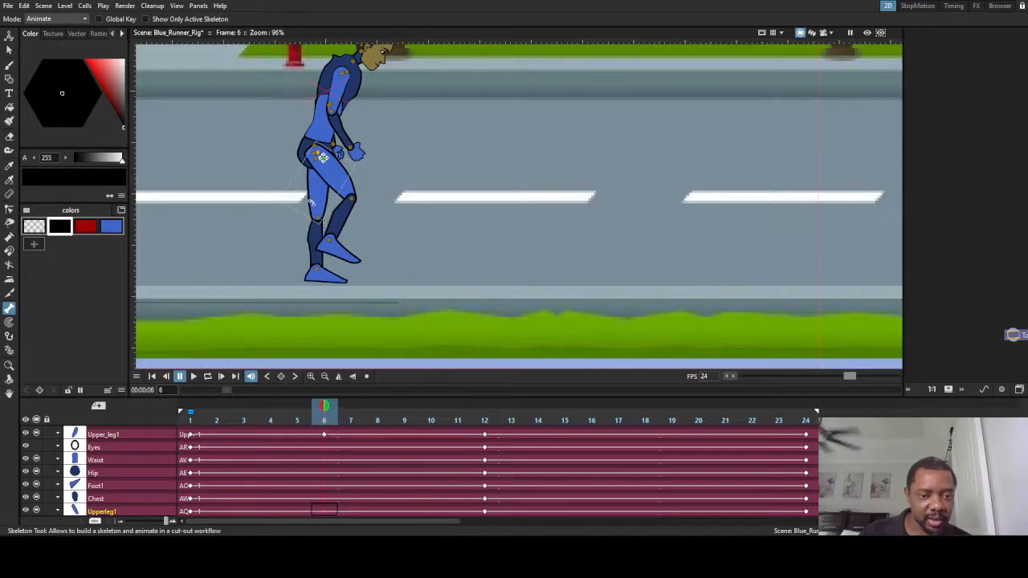
pyautogui.click(330, 276)
pyautogui.scroll(3, 329, 276)
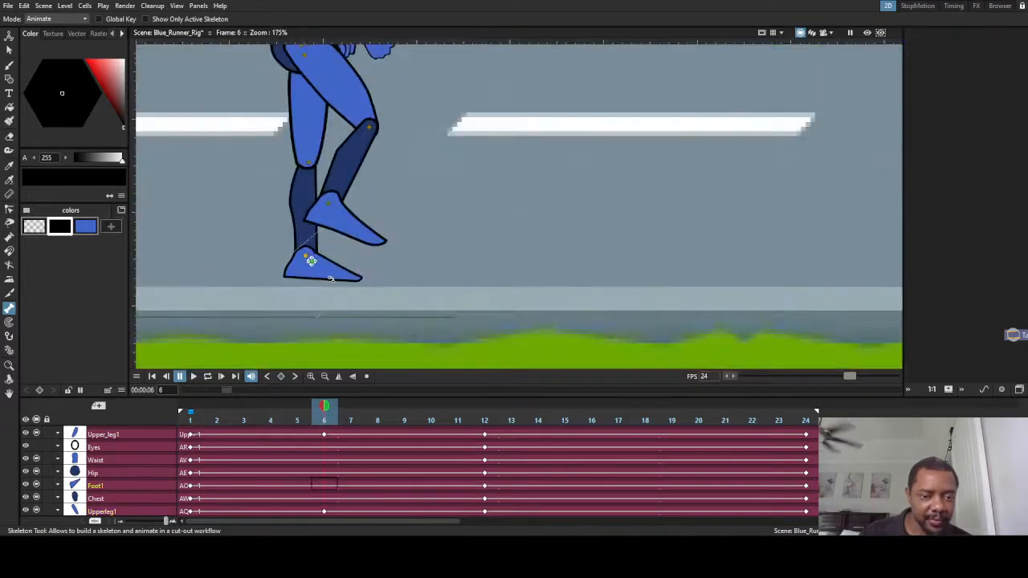
pyautogui.scroll(-3, 311, 261)
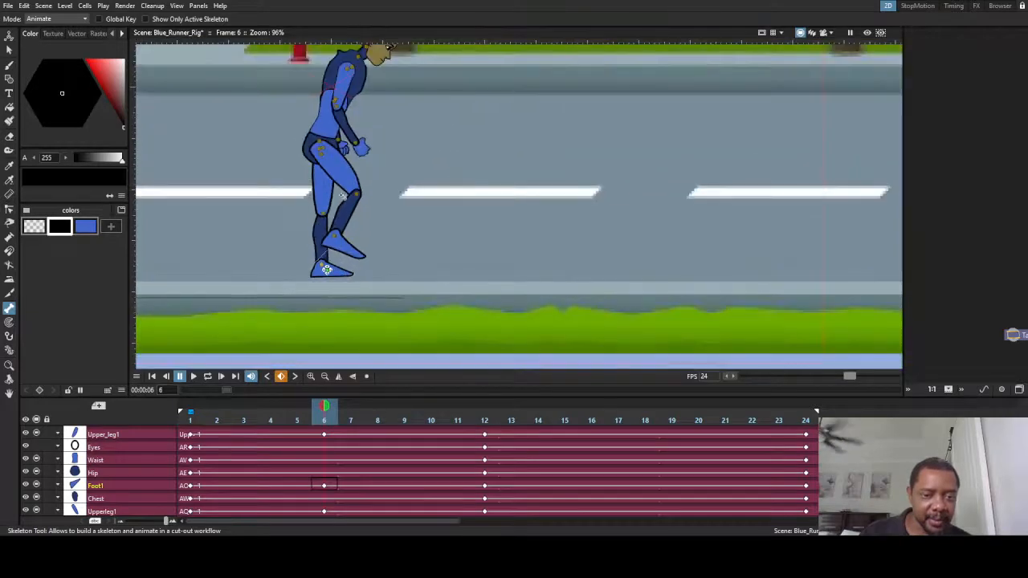
# - At frame 6, bend Calf1 backward from the raised knee so its foot trails behind the standing leg
pyautogui.click(362, 198)
pyautogui.moveTo(338, 232); pyautogui.dragTo(331, 197)
pyautogui.click(339, 217)
pyautogui.click(340, 240)
pyautogui.scroll(-3, 361, 199)
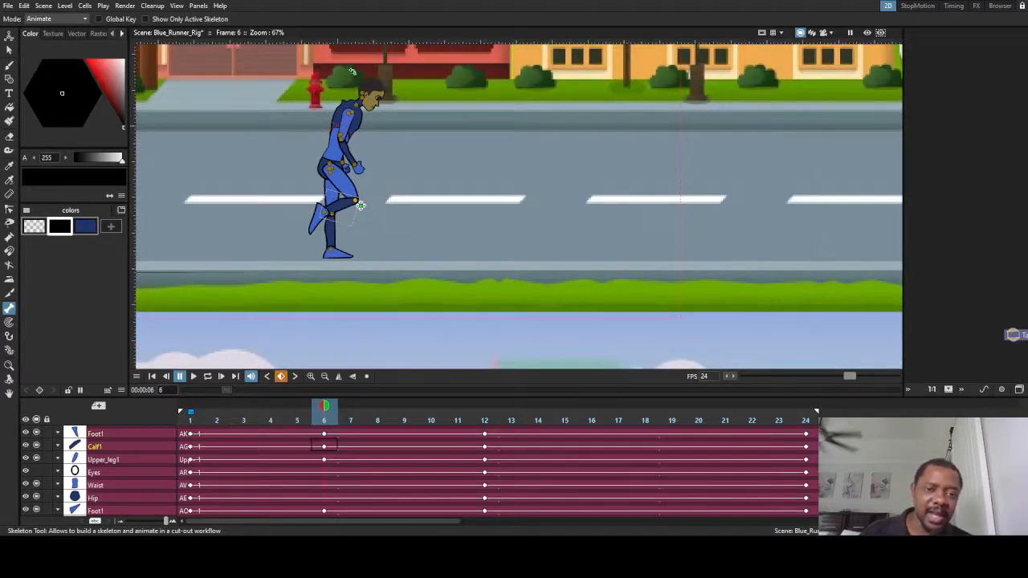
# - At frame 6, rotate Forearm_Front back at the elbow so it hangs nearly vertical
pyautogui.scroll(3, 361, 206)
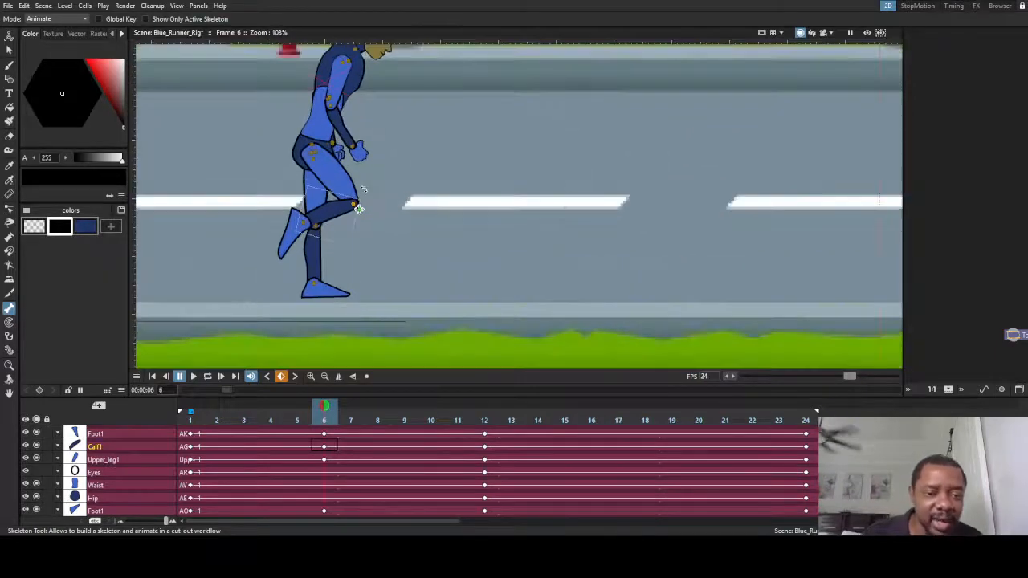
pyautogui.click(333, 103)
pyautogui.moveTo(339, 126); pyautogui.dragTo(323, 131)
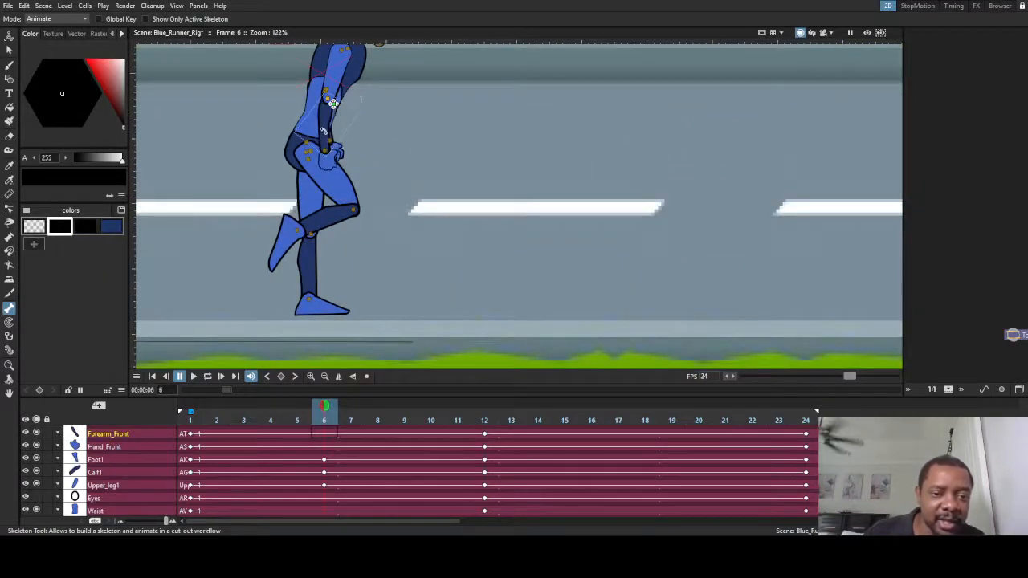
# - At frame 18, rotate Upper_leg1 slightly forward from the hip
pyautogui.moveTo(324, 414); pyautogui.dragTo(653, 471)
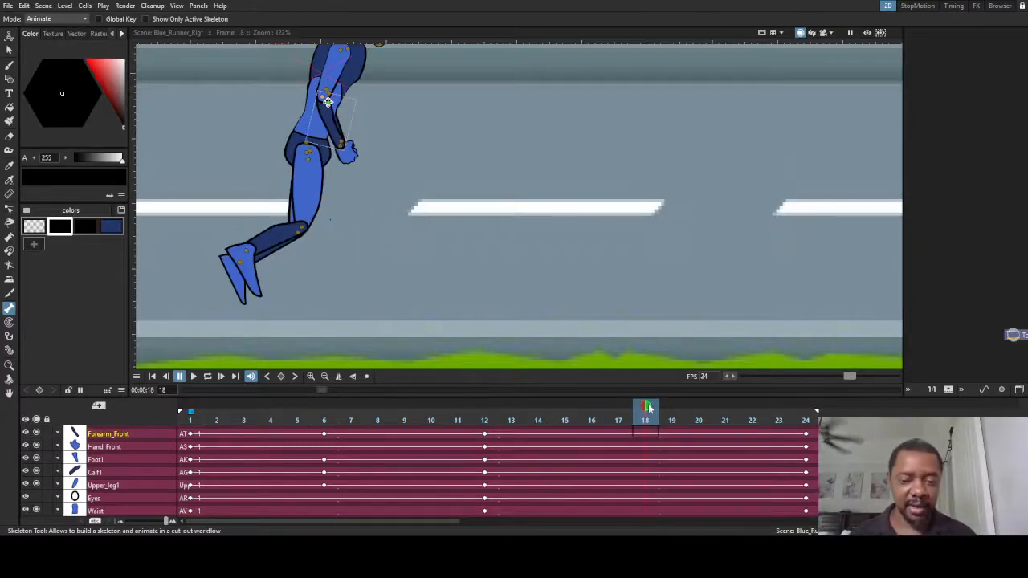
pyautogui.moveTo(524, 406); pyautogui.dragTo(651, 456)
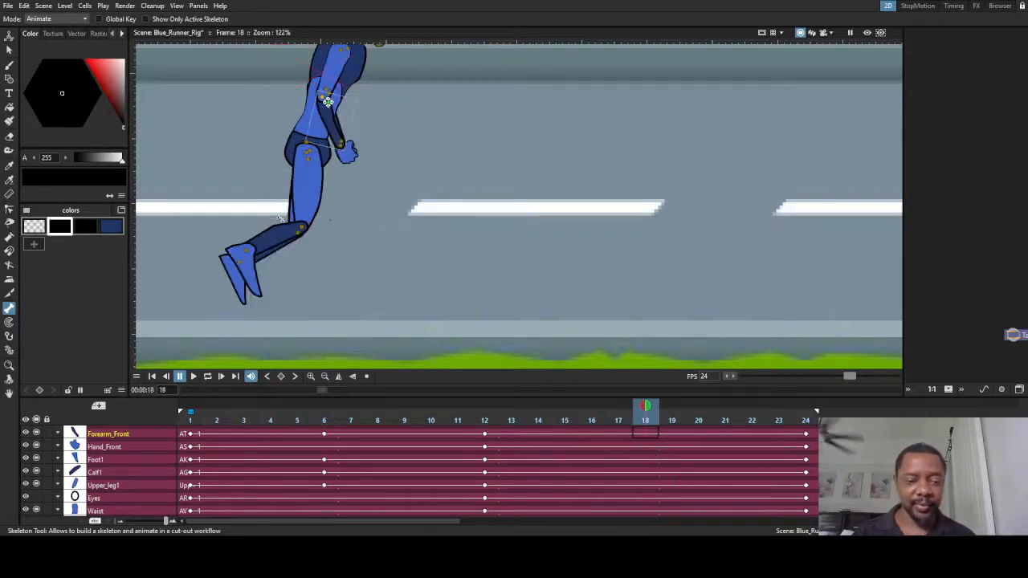
pyautogui.click(308, 232)
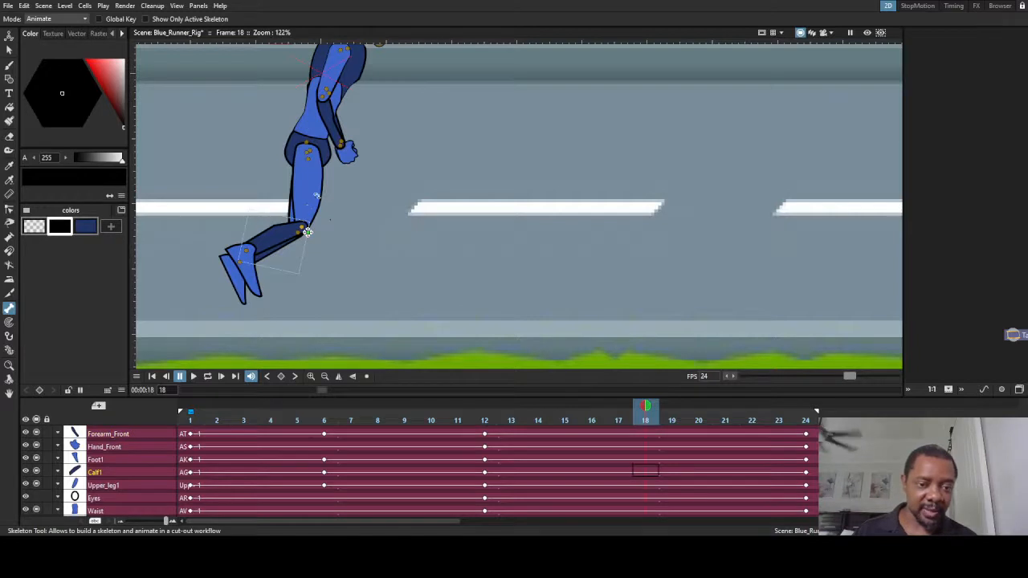
pyautogui.click(316, 195)
pyautogui.moveTo(309, 201); pyautogui.dragTo(314, 206)
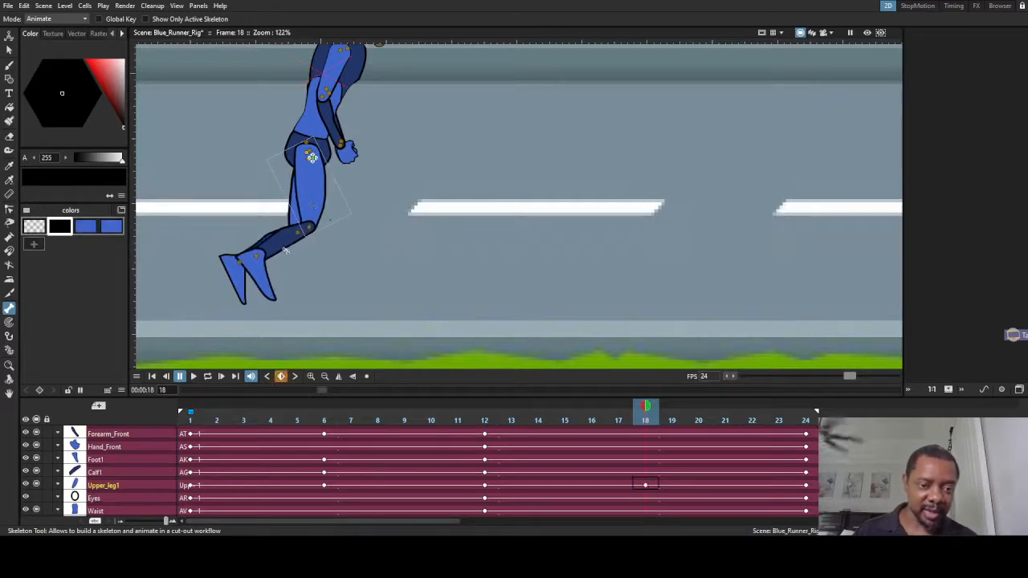
# - At frame 18, set Calf1 upright with its foot flat and move Upper_leg1 slightly lower in the hip
pyautogui.moveTo(258, 267); pyautogui.dragTo(329, 291)
pyautogui.scroll(3, 265, 245)
pyautogui.click(342, 224)
pyautogui.scroll(-2, 330, 291)
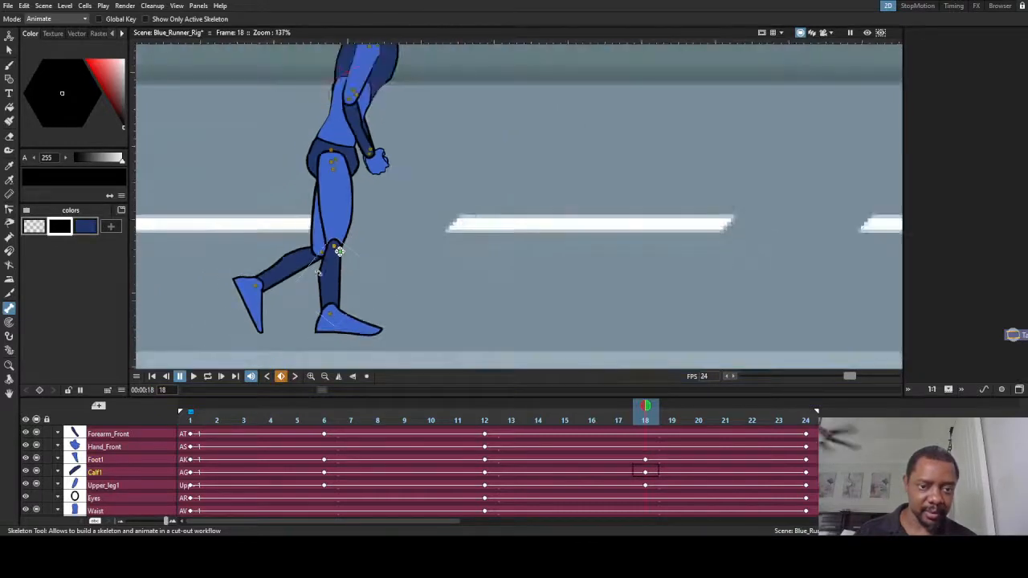
pyautogui.click(336, 166)
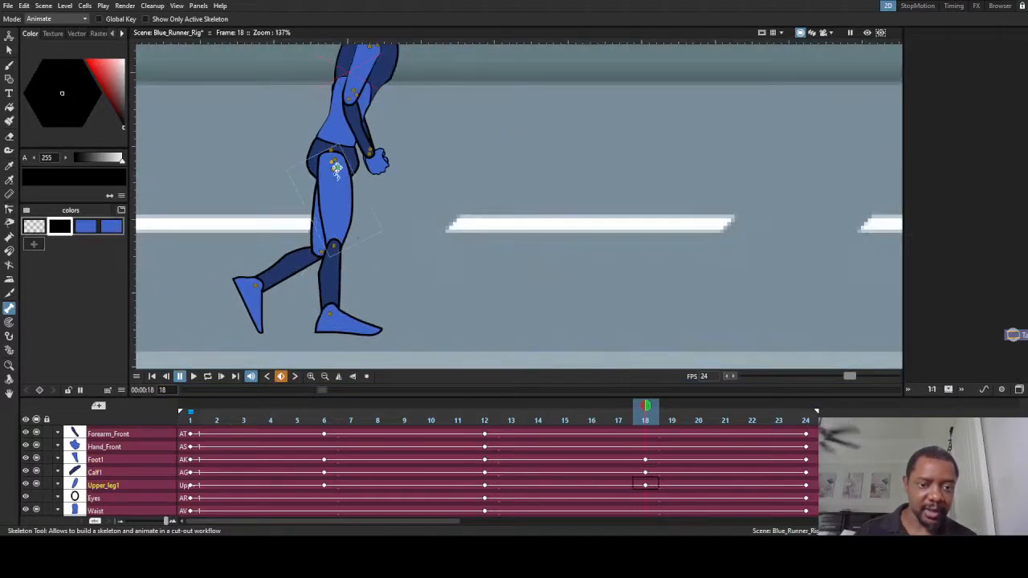
pyautogui.moveTo(337, 167); pyautogui.dragTo(335, 180)
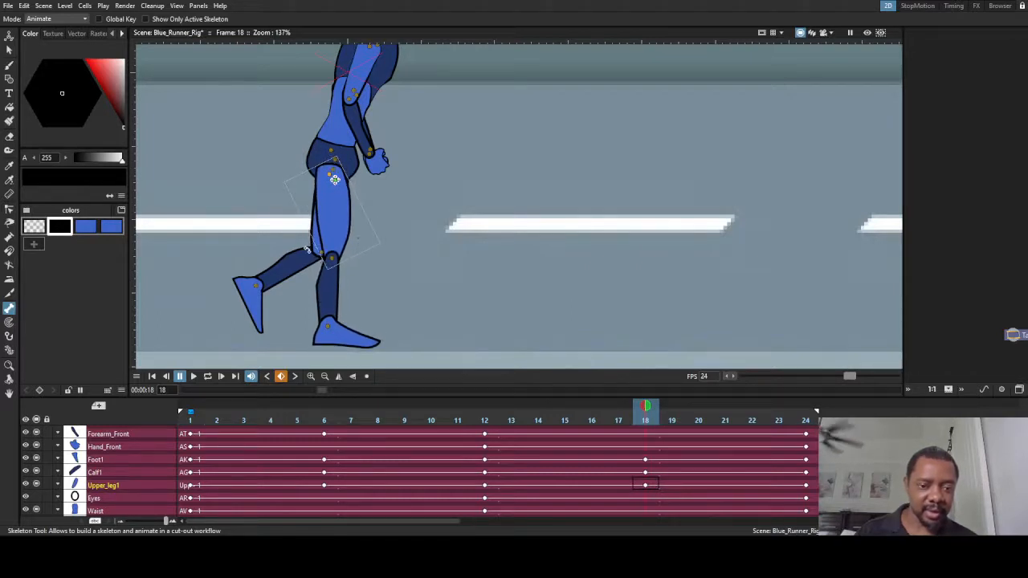
# - Try to shift Upperleg1 slightly higher in the hip at frame 18 and undo the change
pyautogui.scroll(1, 297, 235)
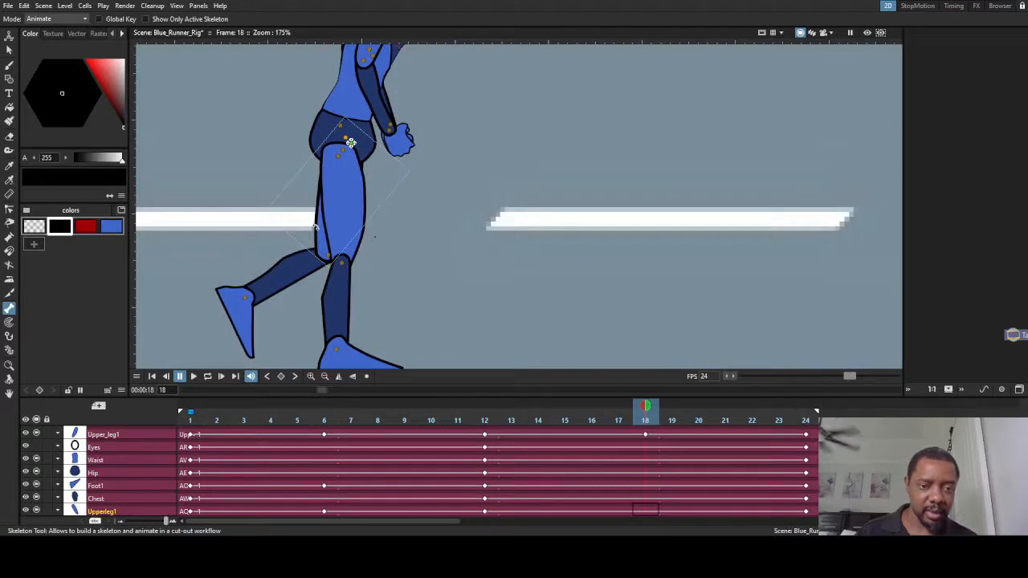
pyautogui.moveTo(351, 140); pyautogui.dragTo(353, 130)
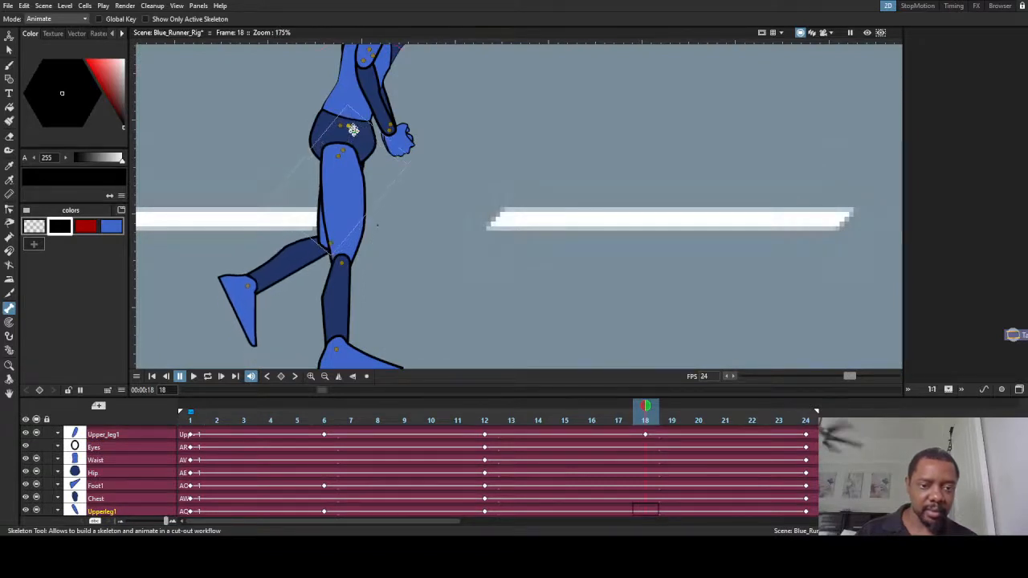
pyautogui.moveTo(327, 197); pyautogui.dragTo(350, 240)
pyautogui.hotkey('ctrl', 'z')
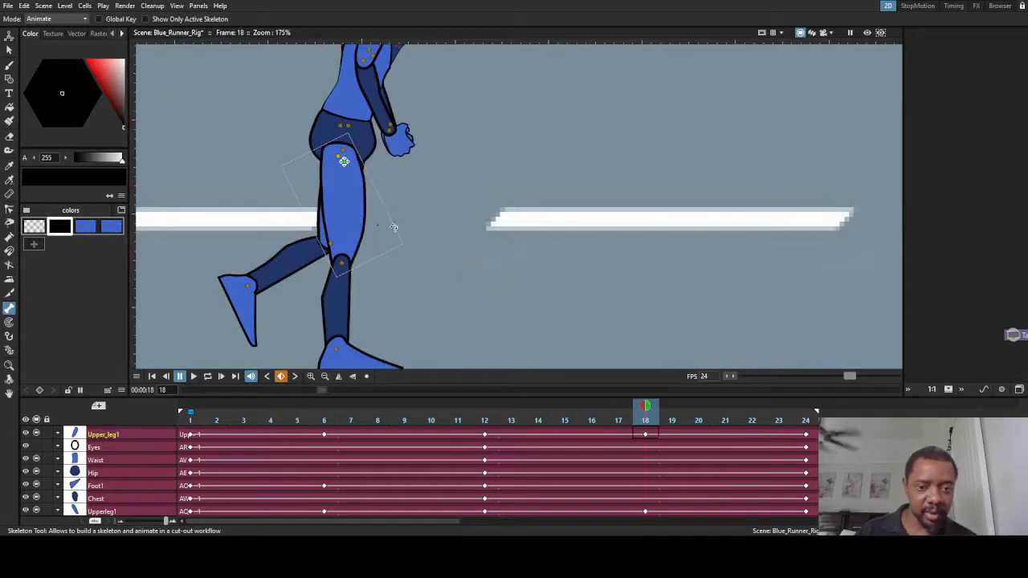
pyautogui.hotkey('ctrl', 'z')
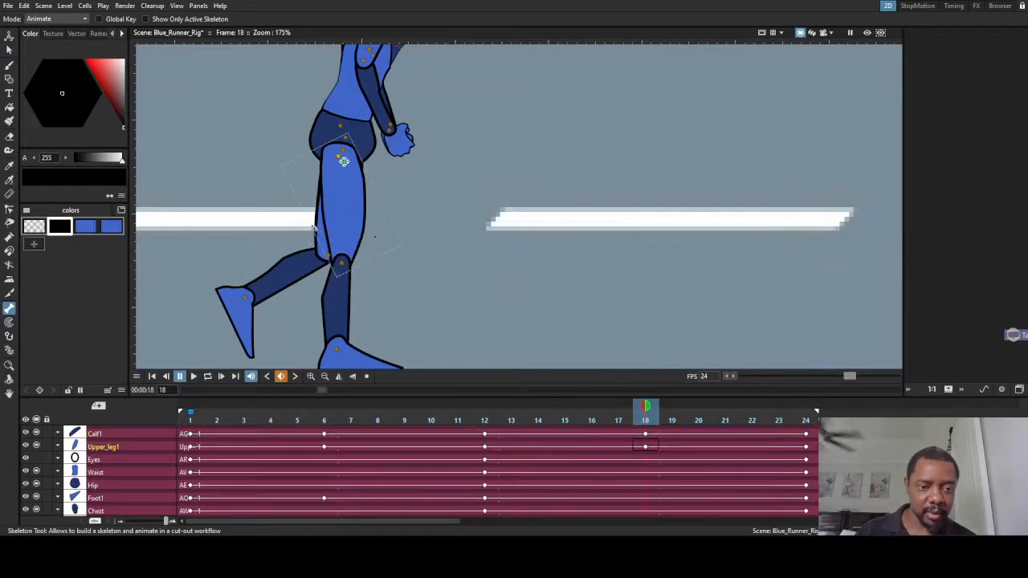
# - At frame 18, rotate Upper_leg1 slightly back and swing Upperleg1 forward into a raised-knee pose
pyautogui.click(296, 235)
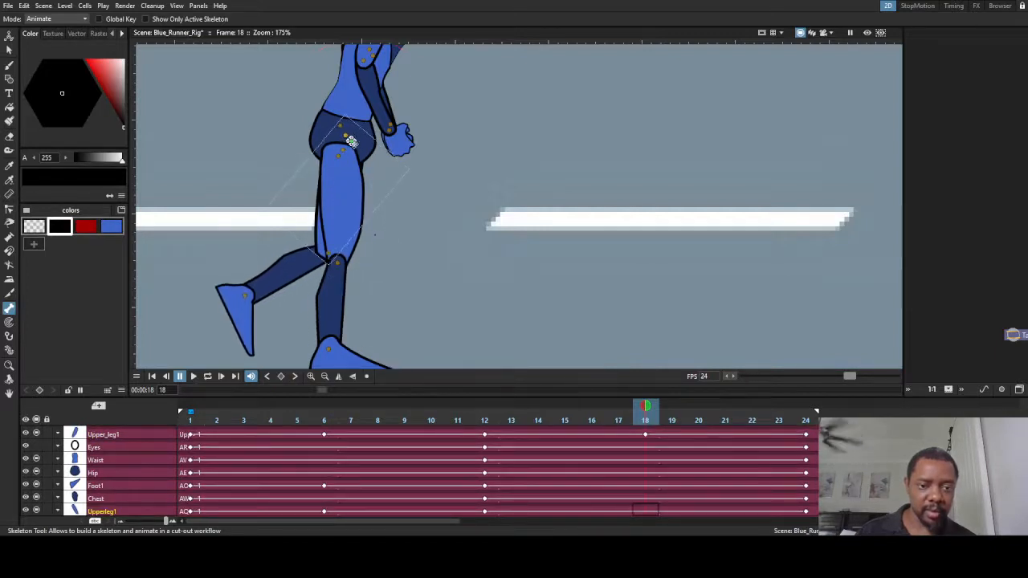
pyautogui.click(407, 221)
pyautogui.click(314, 240)
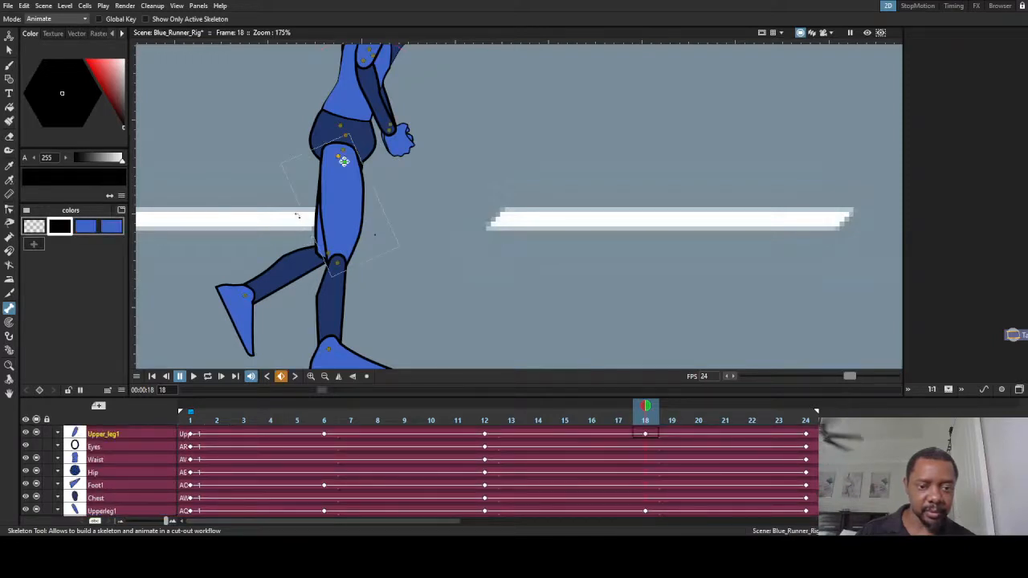
pyautogui.scroll(5, 344, 160)
pyautogui.click(318, 217)
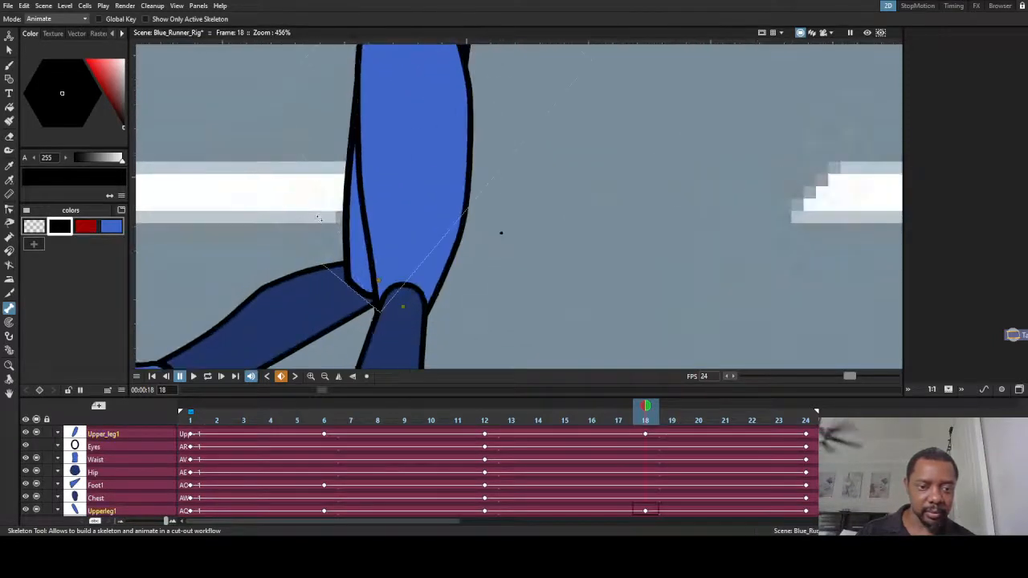
pyautogui.scroll(-6, 324, 224)
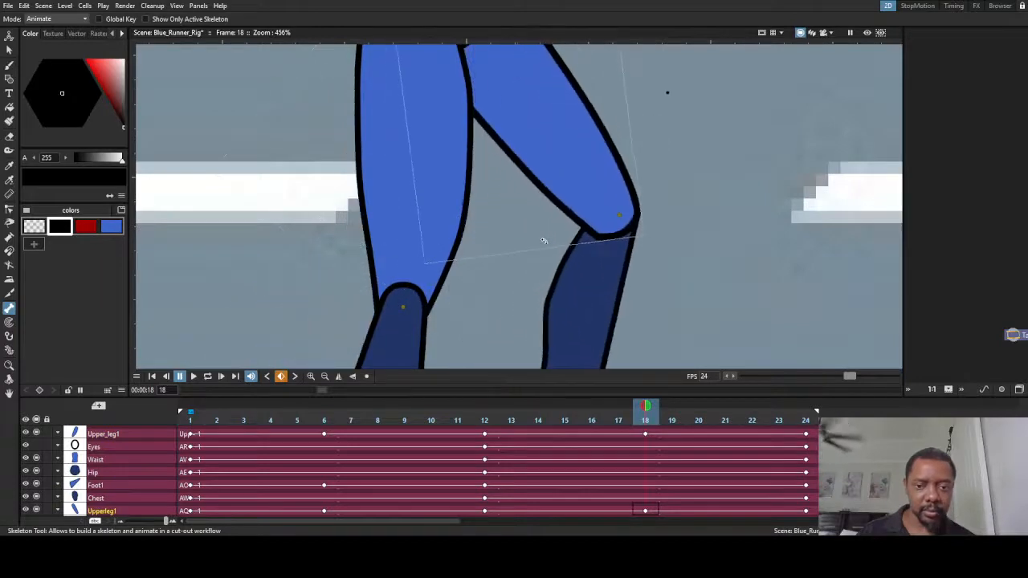
# - At frame 18, fold Calf2 back behind the standing leg and rotate its foot so the toes point down
pyautogui.scroll(-2, 521, 312)
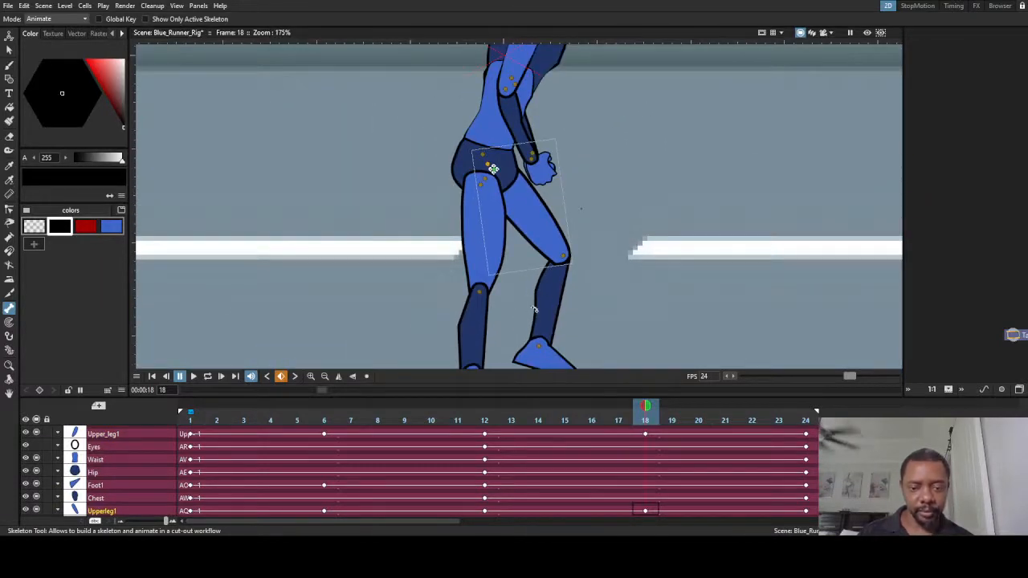
pyautogui.click(535, 310)
pyautogui.moveTo(536, 310); pyautogui.dragTo(567, 261)
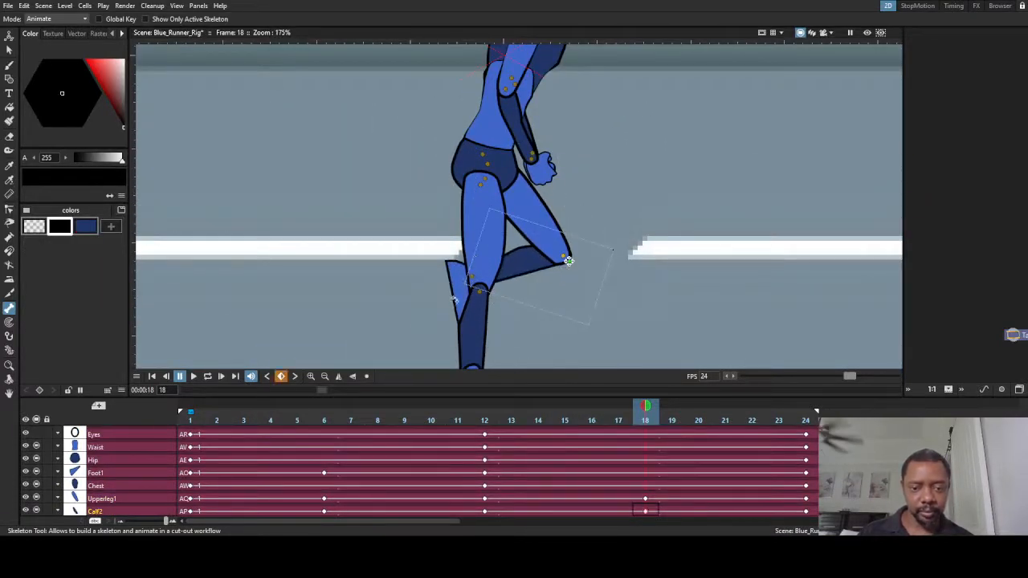
pyautogui.click(485, 296)
pyautogui.moveTo(450, 280); pyautogui.dragTo(434, 260)
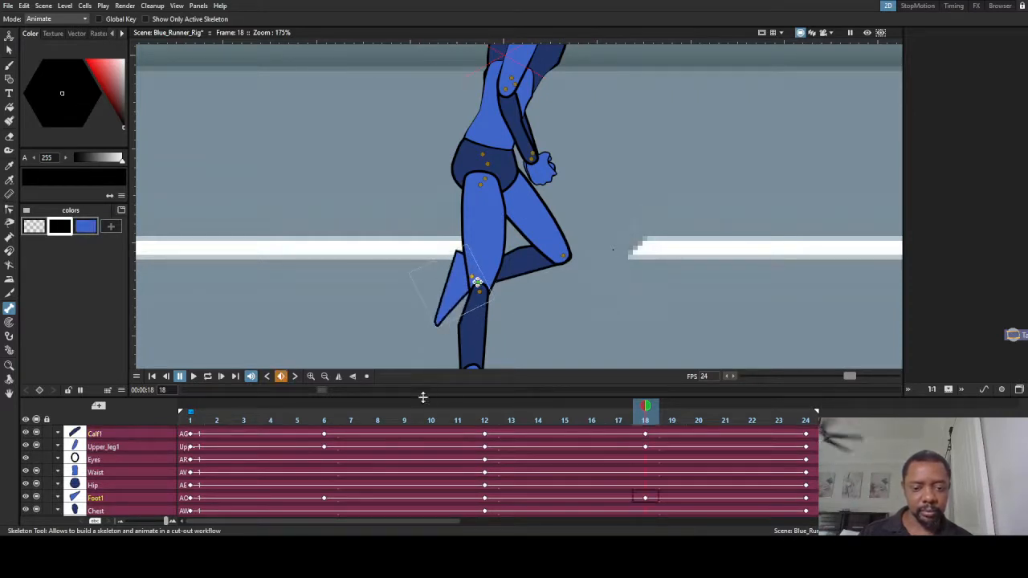
# - Compare the passing poses at frames 6 and 18, and play the run cycle in a loop from frame 1
pyautogui.moveTo(646, 408); pyautogui.dragTo(316, 432)
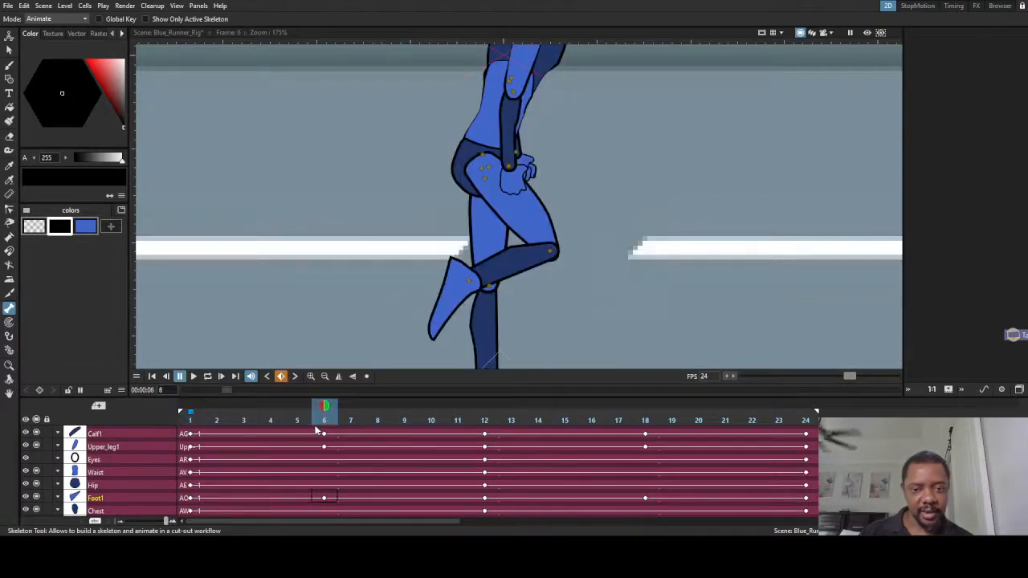
pyautogui.moveTo(316, 432); pyautogui.dragTo(647, 455)
pyautogui.scroll(-7, 534, 300)
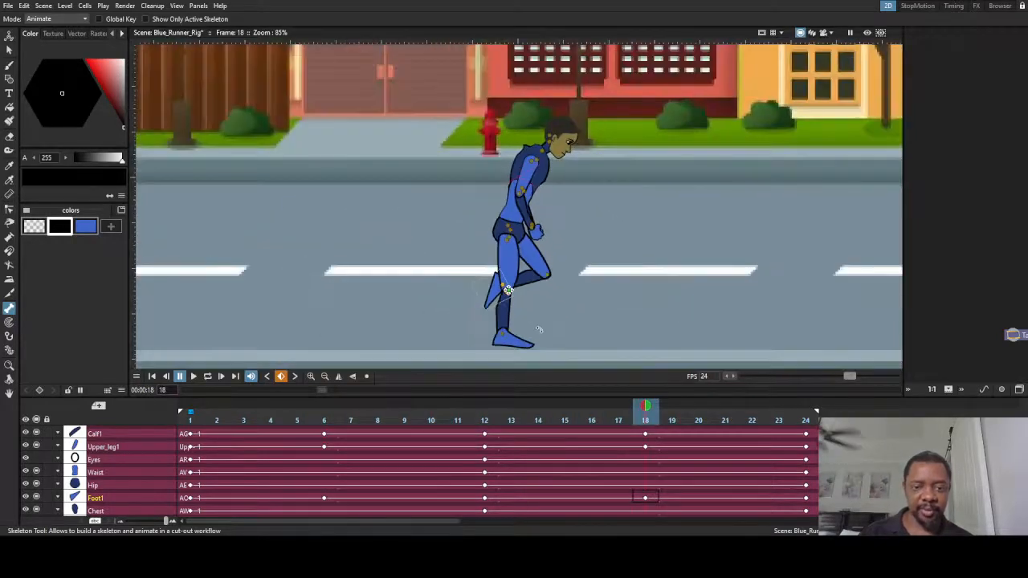
pyautogui.moveTo(642, 410); pyautogui.dragTo(190, 408)
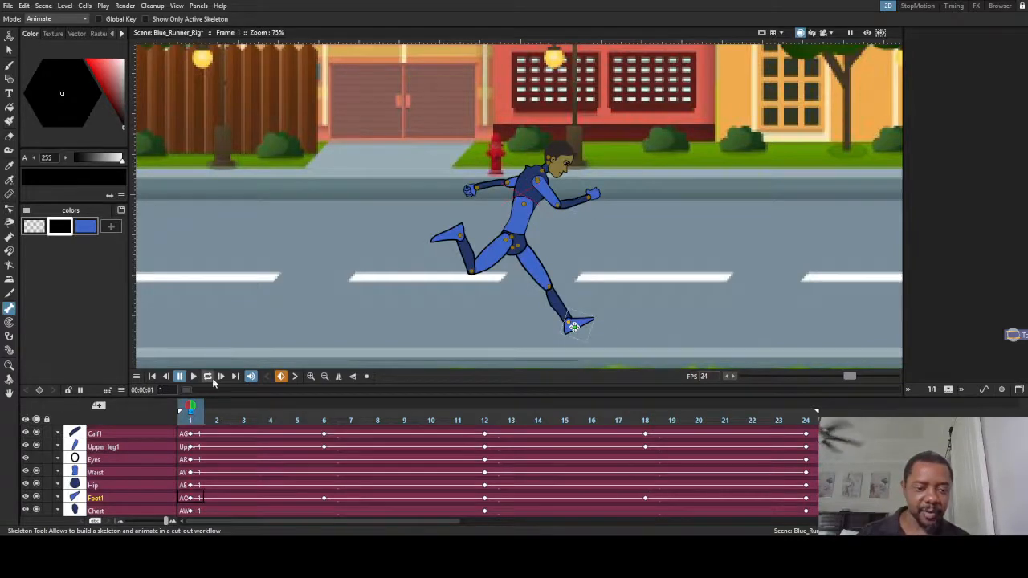
pyautogui.click(207, 376)
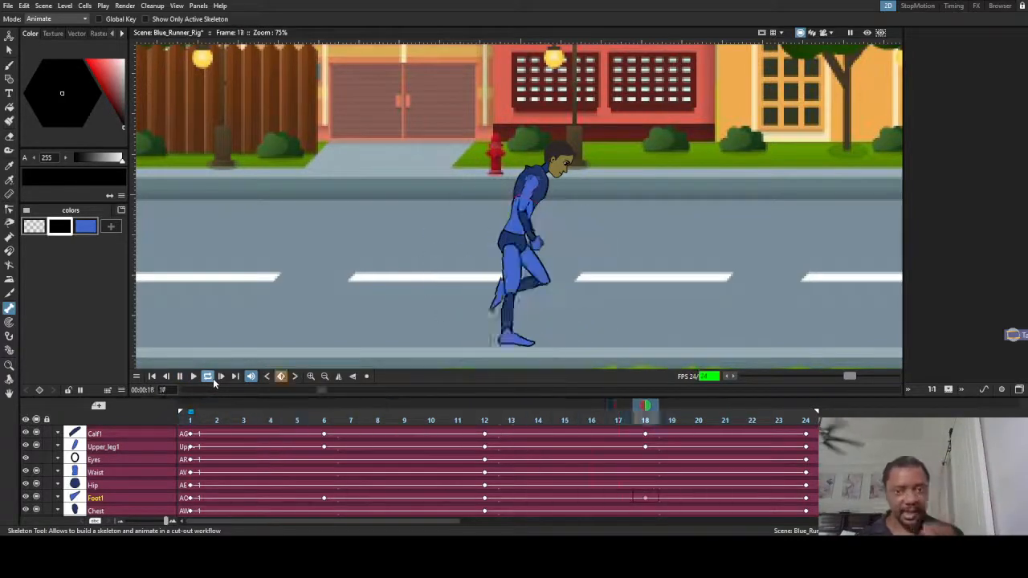
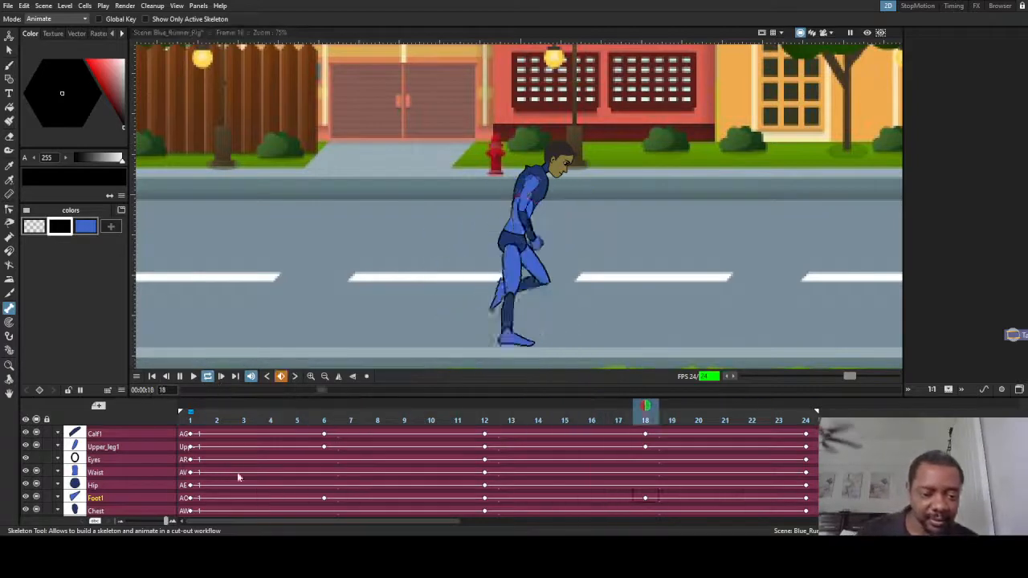
pyautogui.click(208, 377)
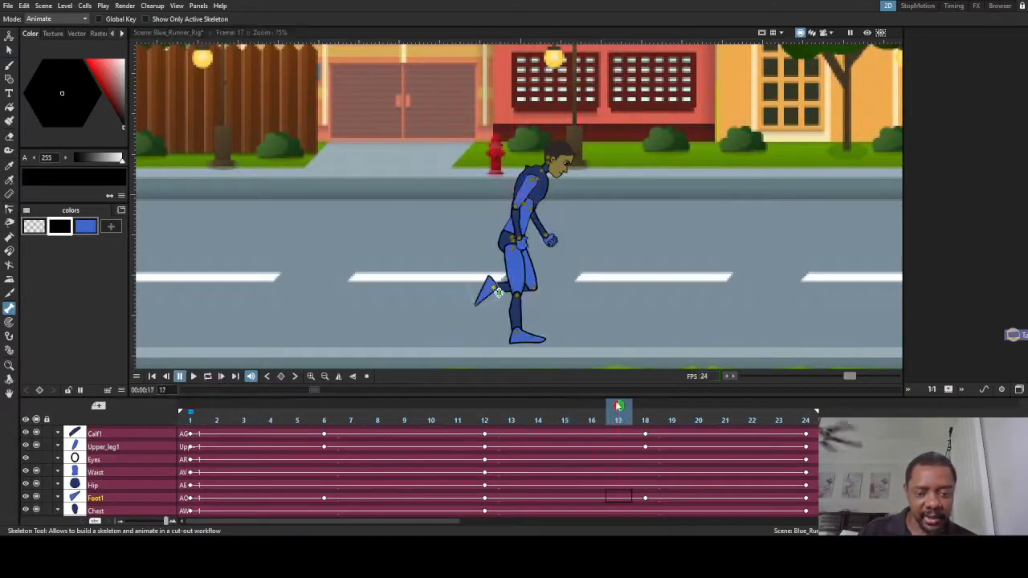
# - At frame 3, swing Upperleg1 forward and lower Calf2 beneath the knee with its foot flat
pyautogui.moveTo(617, 406); pyautogui.dragTo(190, 406)
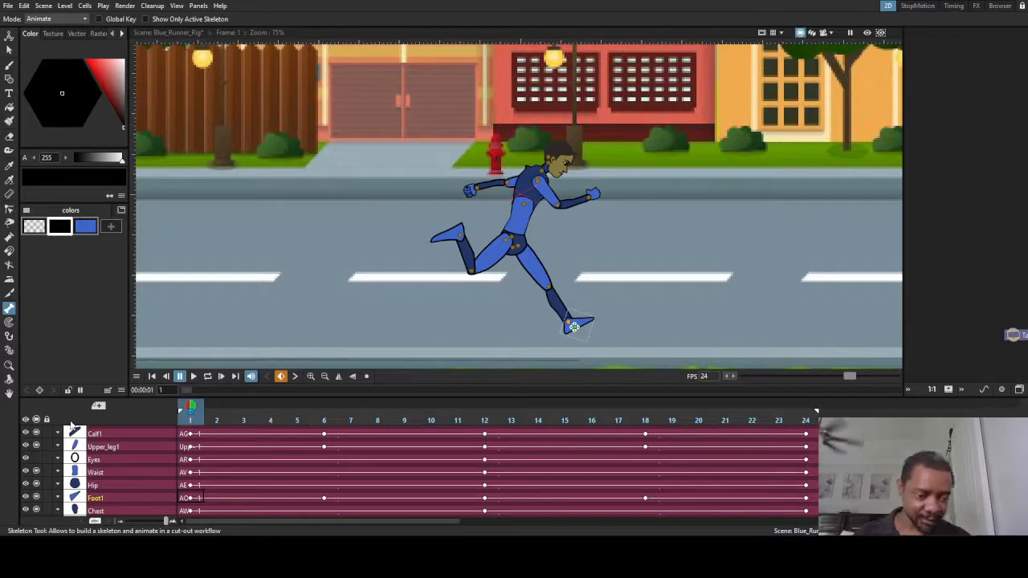
pyautogui.moveTo(191, 408); pyautogui.dragTo(276, 416)
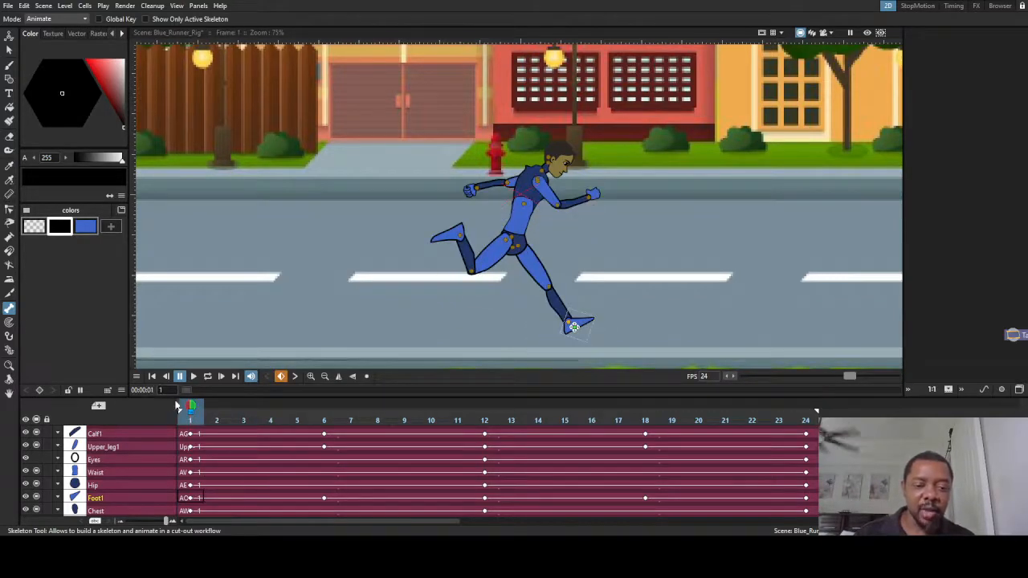
pyautogui.click(242, 408)
pyautogui.moveTo(245, 408)
pyautogui.mouseDown()
pyautogui.moveTo(174, 408)
pyautogui.moveTo(245, 414)
pyautogui.mouseUp()
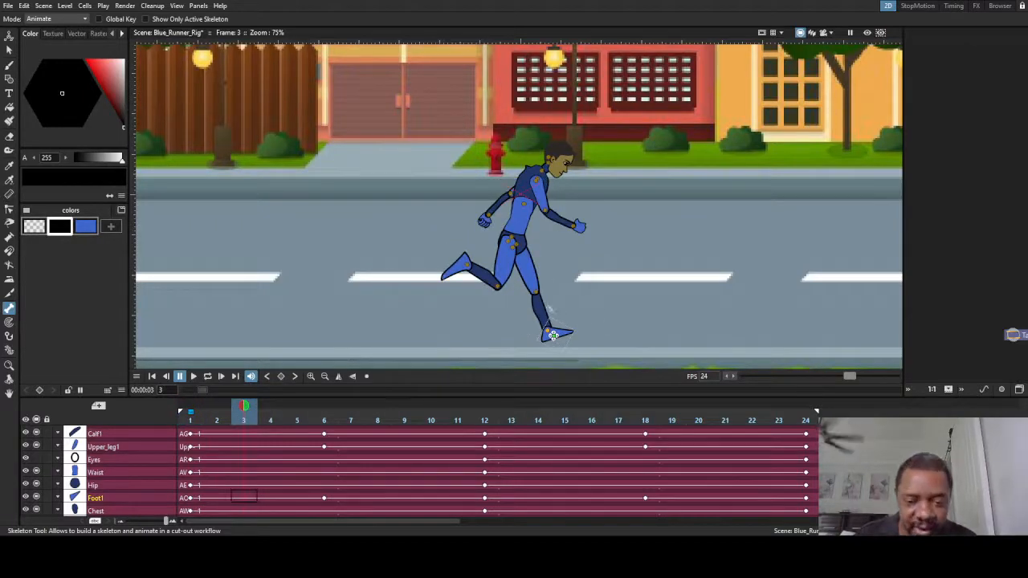
pyautogui.scroll(3, 552, 335)
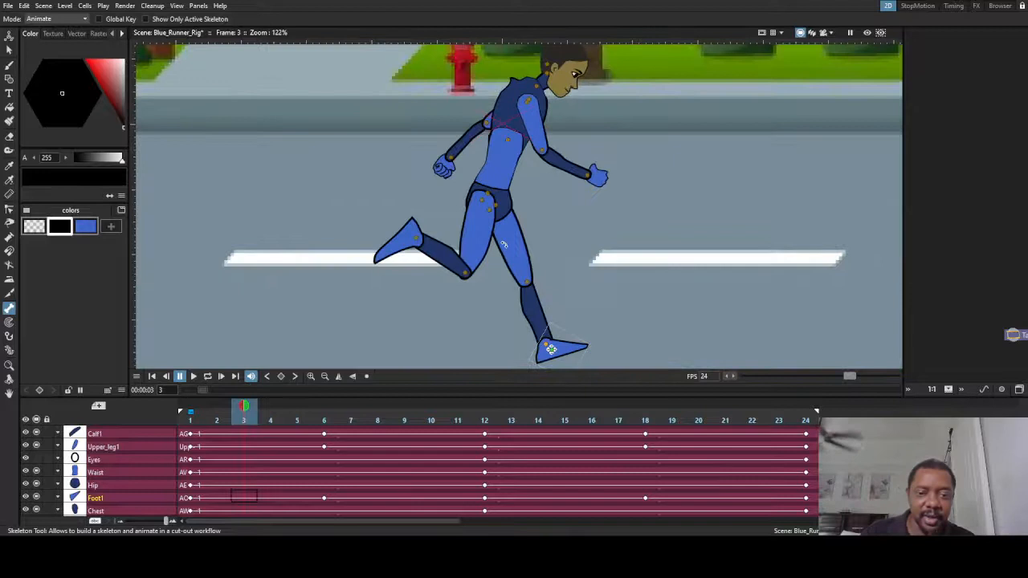
pyautogui.click(500, 210)
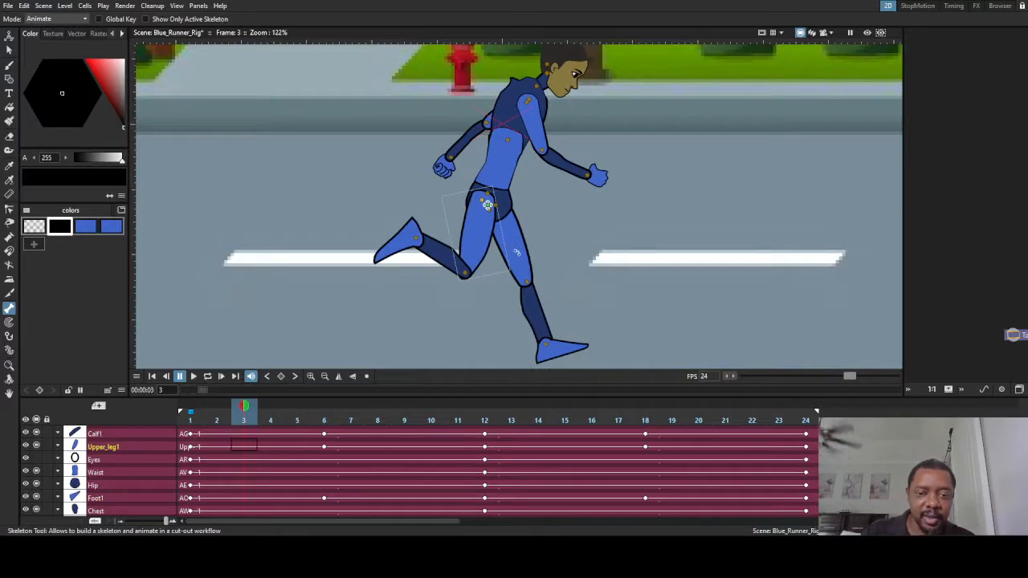
pyautogui.moveTo(500, 209); pyautogui.dragTo(514, 205)
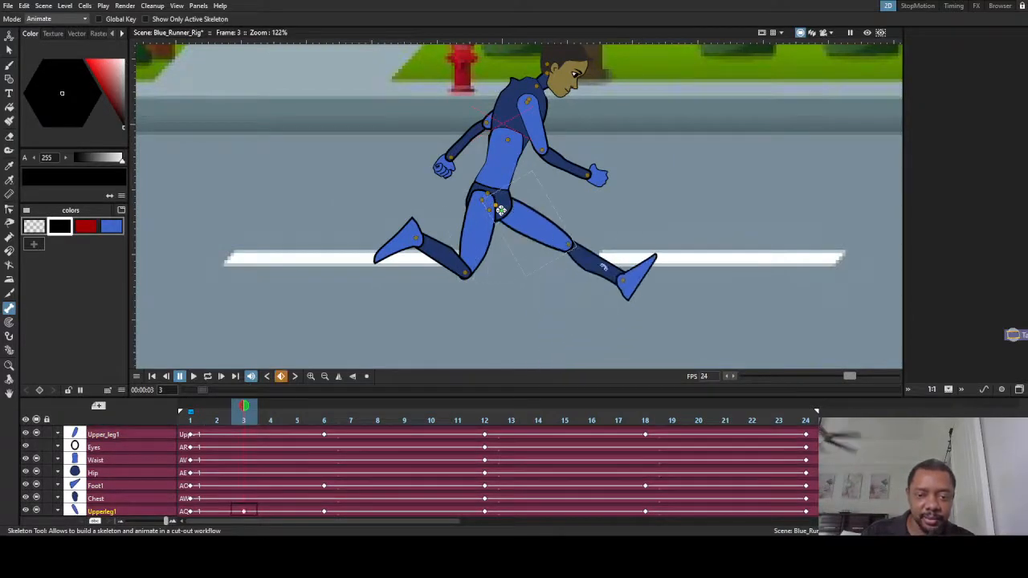
pyautogui.click(627, 286)
pyautogui.click(574, 249)
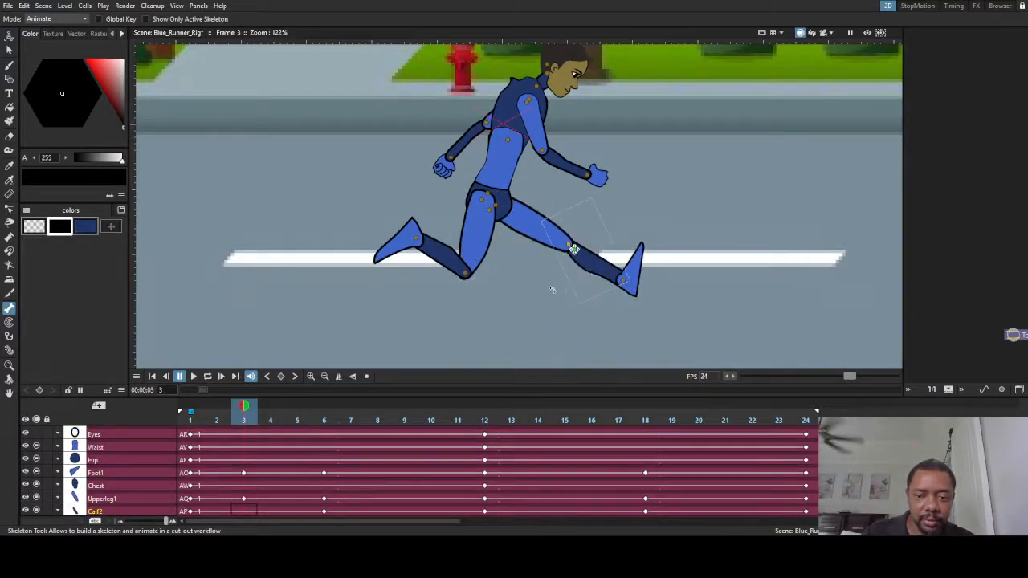
pyautogui.moveTo(552, 290); pyautogui.dragTo(546, 288)
pyautogui.click(570, 316)
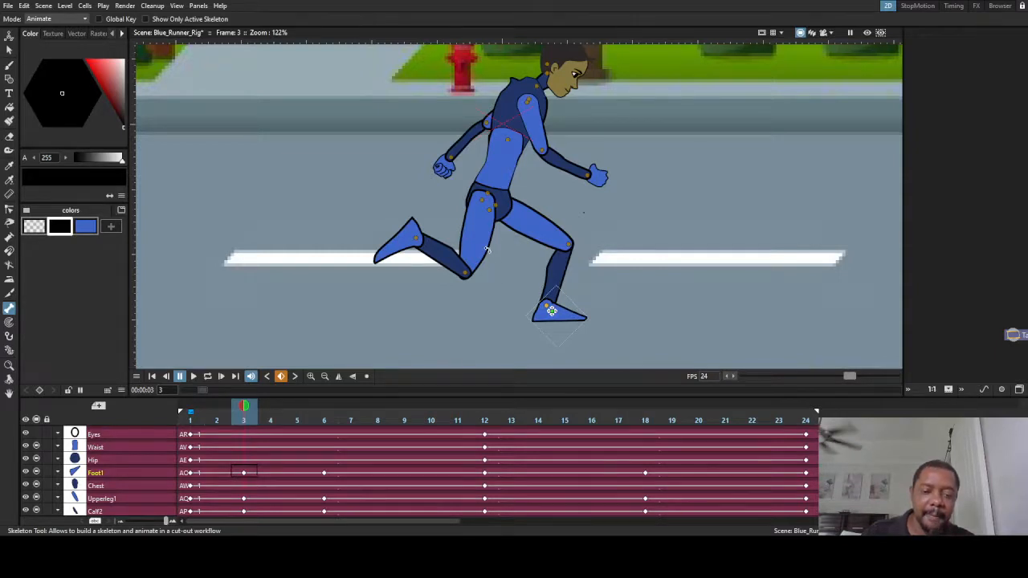
# - At frame 3, rotate Upper_leg1 slightly forward, raise Calf1 behind the body and tilt its foot back
pyautogui.click(486, 205)
pyautogui.moveTo(478, 255); pyautogui.dragTo(503, 256)
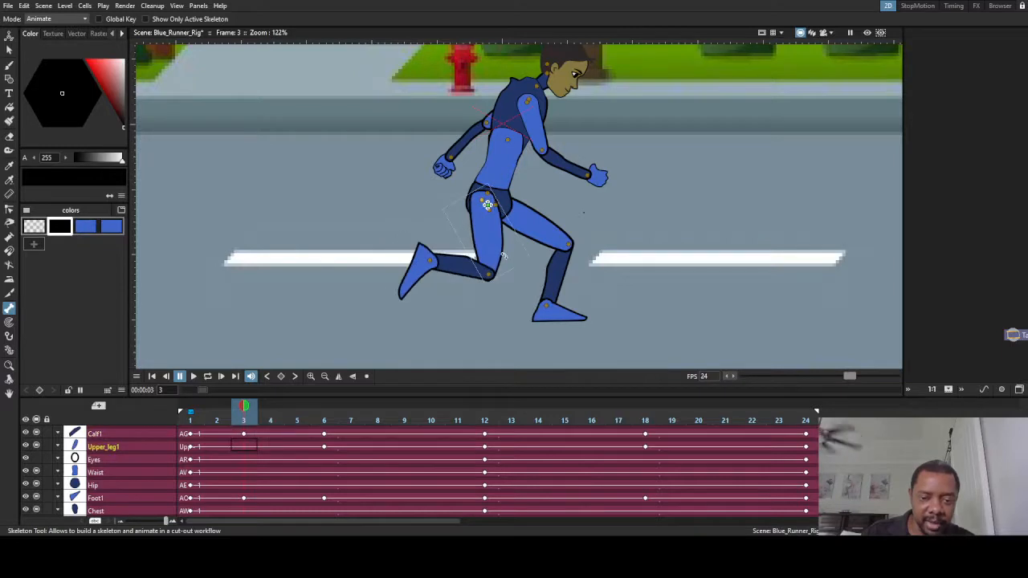
pyautogui.click(435, 266)
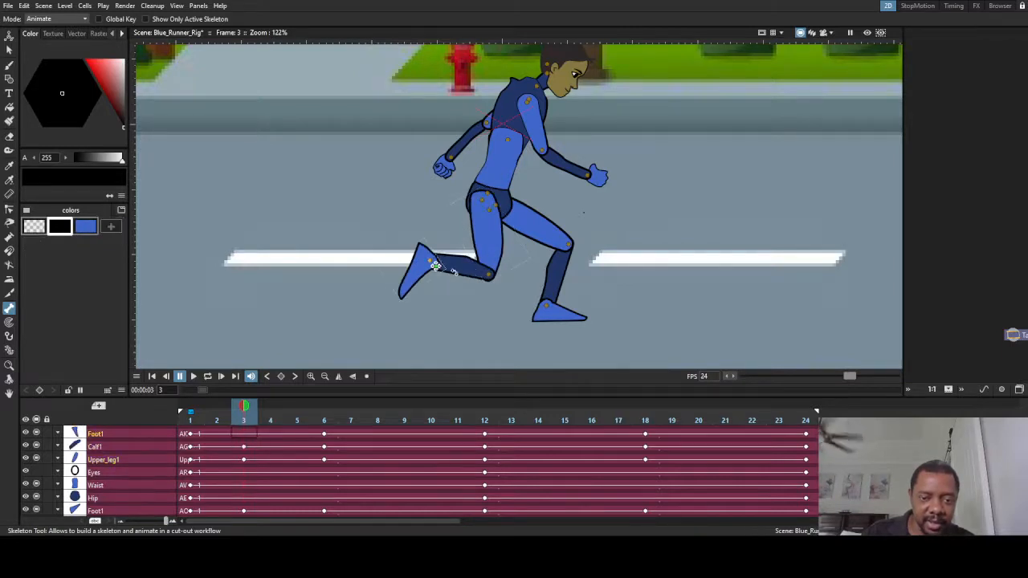
pyautogui.click(457, 259)
pyautogui.moveTo(440, 262); pyautogui.dragTo(460, 230)
pyautogui.scroll(4, 464, 293)
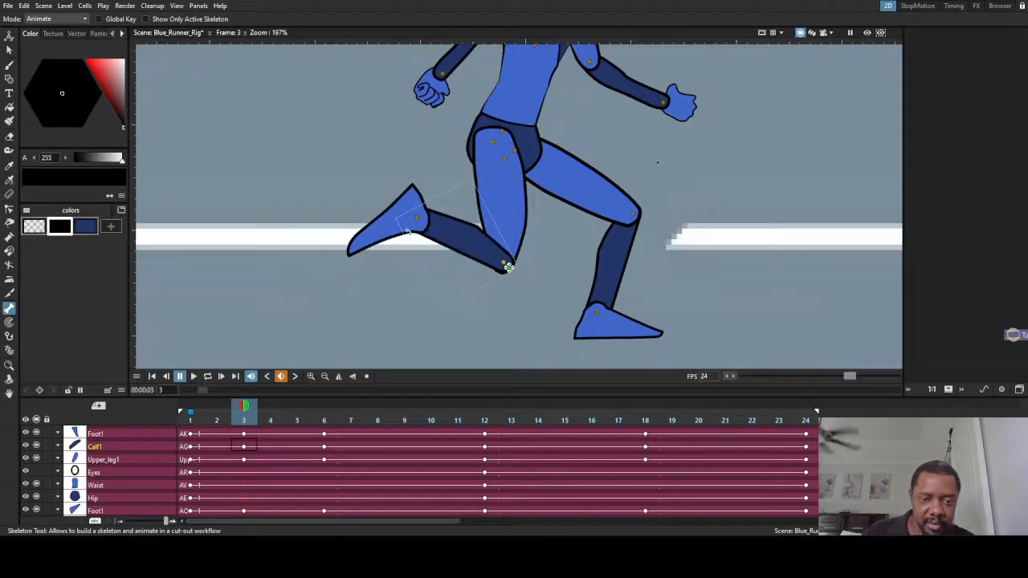
pyautogui.moveTo(380, 237); pyautogui.dragTo(373, 231)
pyautogui.scroll(-7, 414, 266)
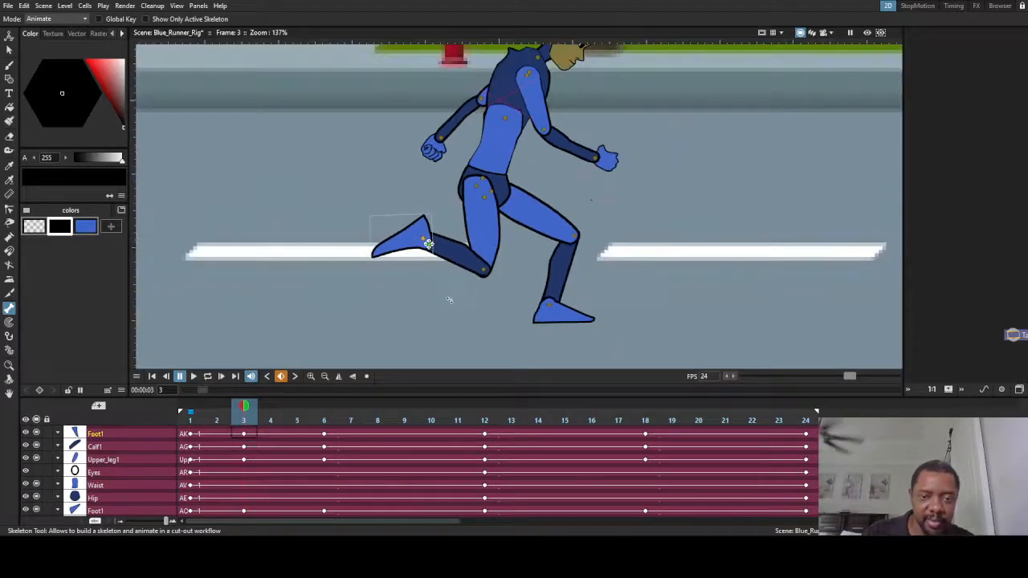
# - At frame 9, rotate Upper_leg1 forward until the thigh is nearly horizontal
pyautogui.moveTo(245, 411); pyautogui.dragTo(413, 423)
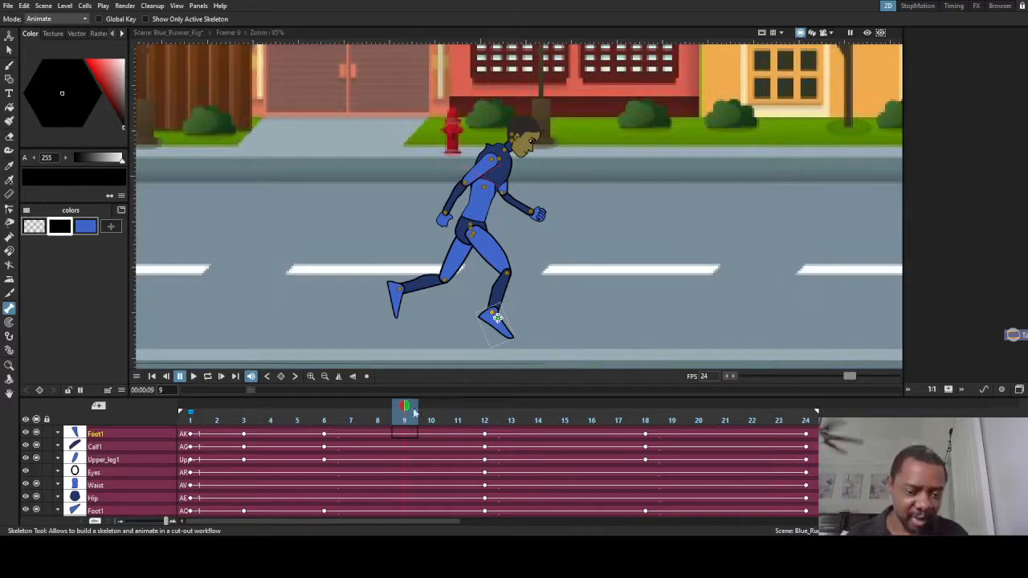
pyautogui.moveTo(405, 412)
pyautogui.mouseDown()
pyautogui.moveTo(243, 411)
pyautogui.moveTo(399, 404)
pyautogui.mouseUp()
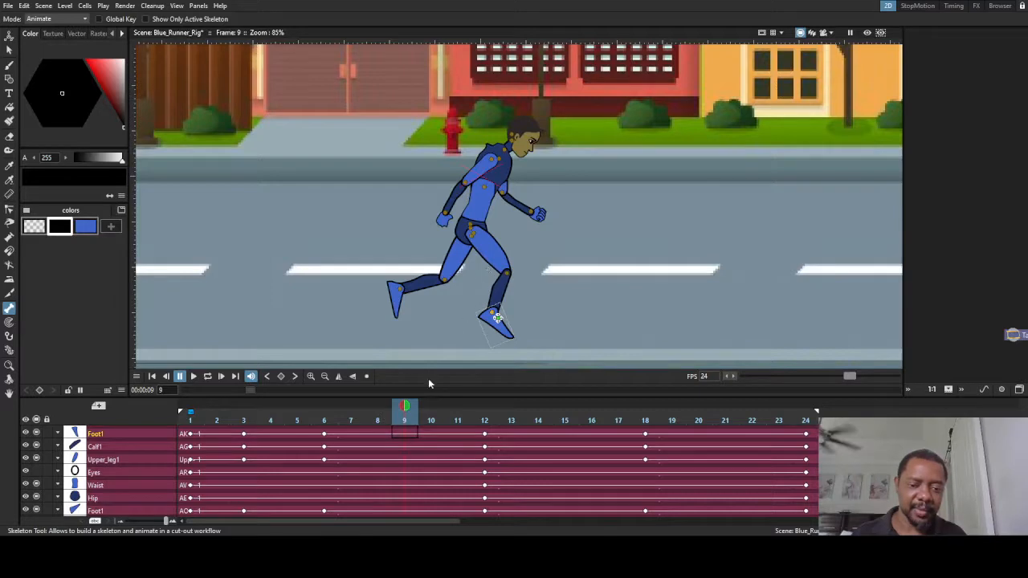
pyautogui.click(479, 238)
pyautogui.moveTo(506, 283); pyautogui.dragTo(513, 225)
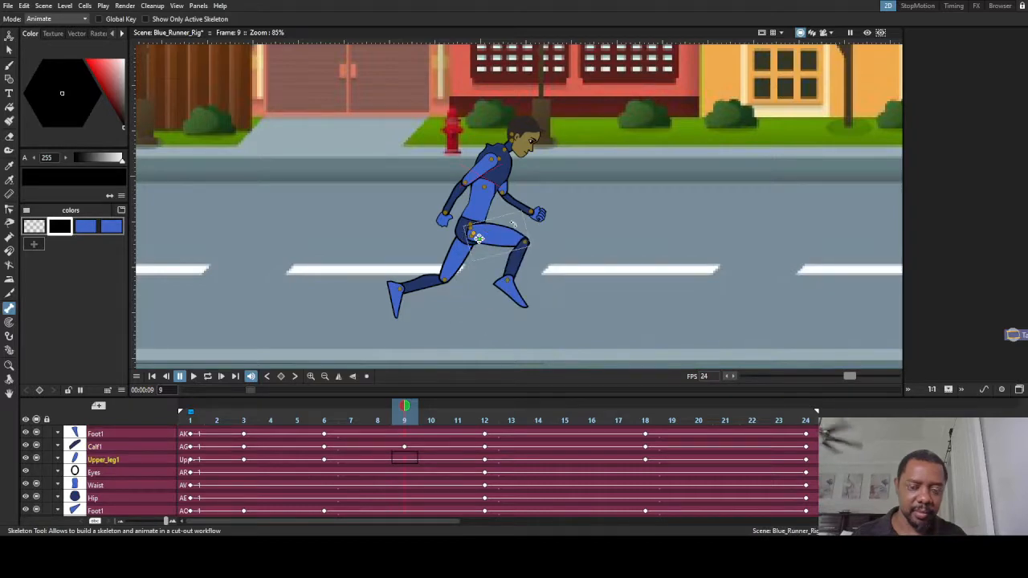
# - At frame 9, extend Calf2 down in line with the rear thigh and rotate its foot so the toes point down
pyautogui.click(418, 285)
pyautogui.click(476, 233)
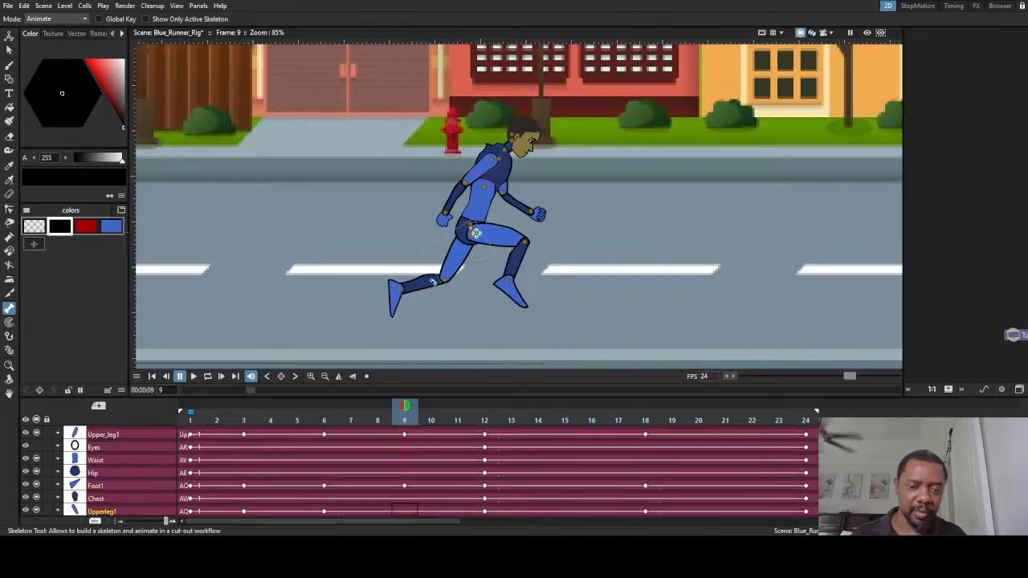
pyautogui.moveTo(421, 292); pyautogui.dragTo(433, 307)
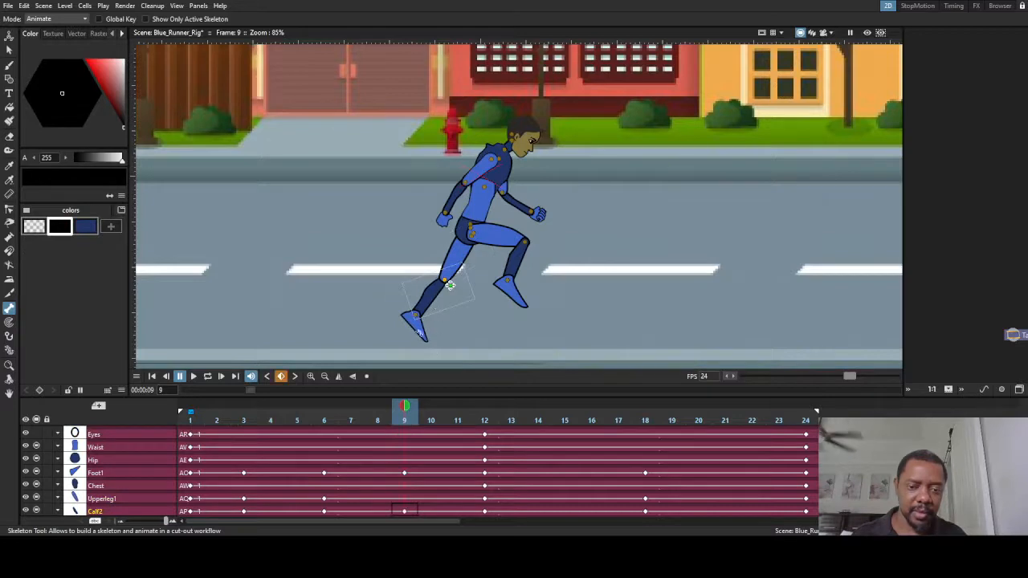
pyautogui.click(420, 320)
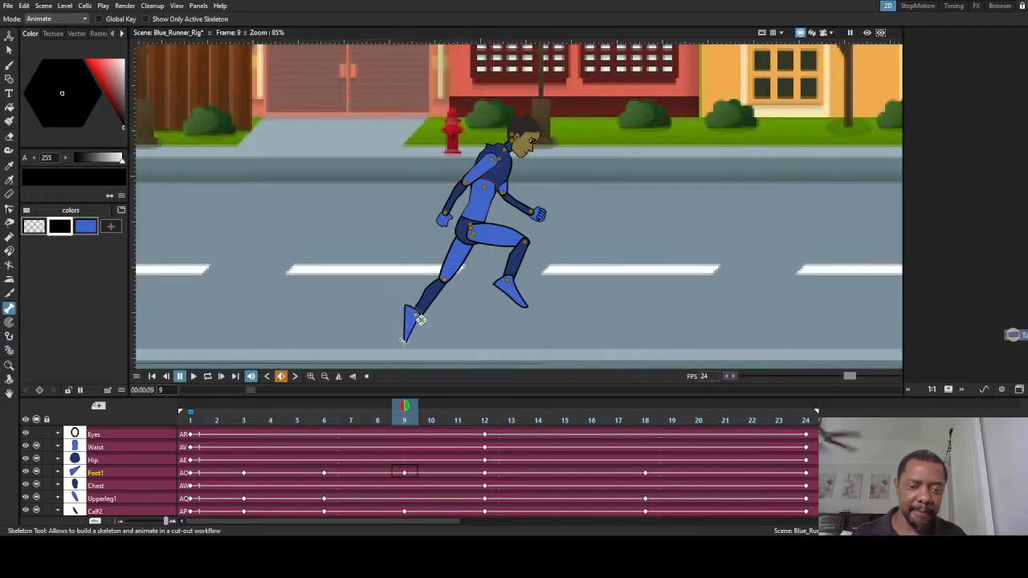
# - Enlarge the timeline to show more layers and scrub through the run cycle up to frame 15
pyautogui.moveTo(404, 405); pyautogui.dragTo(340, 490)
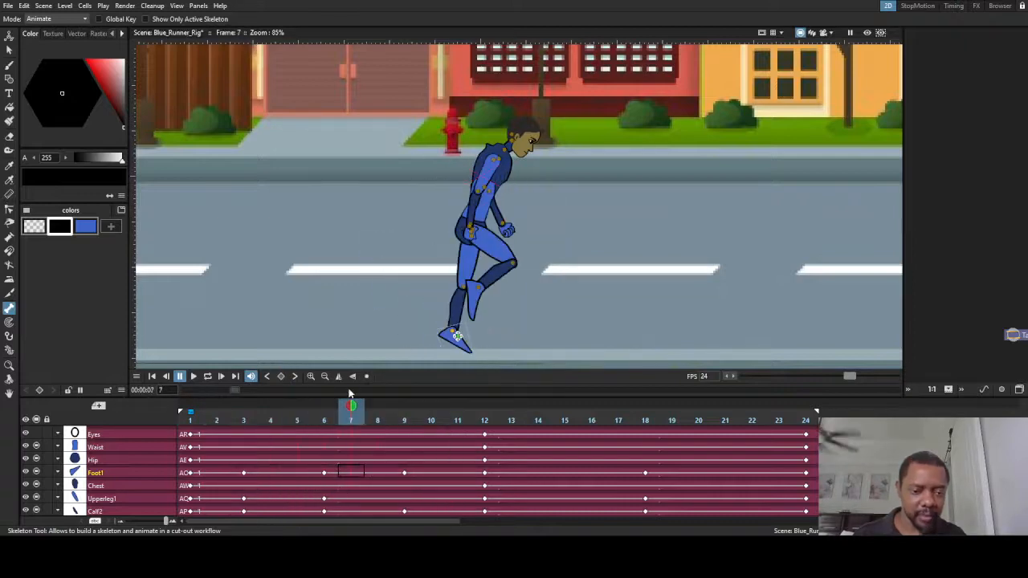
pyautogui.moveTo(353, 396); pyautogui.dragTo(386, 265)
pyautogui.moveTo(265, 296); pyautogui.dragTo(94, 353)
pyautogui.moveTo(173, 351)
pyautogui.mouseDown()
pyautogui.moveTo(347, 373)
pyautogui.moveTo(412, 268)
pyautogui.moveTo(418, 351)
pyautogui.moveTo(404, 364)
pyautogui.moveTo(485, 365)
pyautogui.moveTo(217, 386)
pyautogui.moveTo(560, 404)
pyautogui.mouseUp()
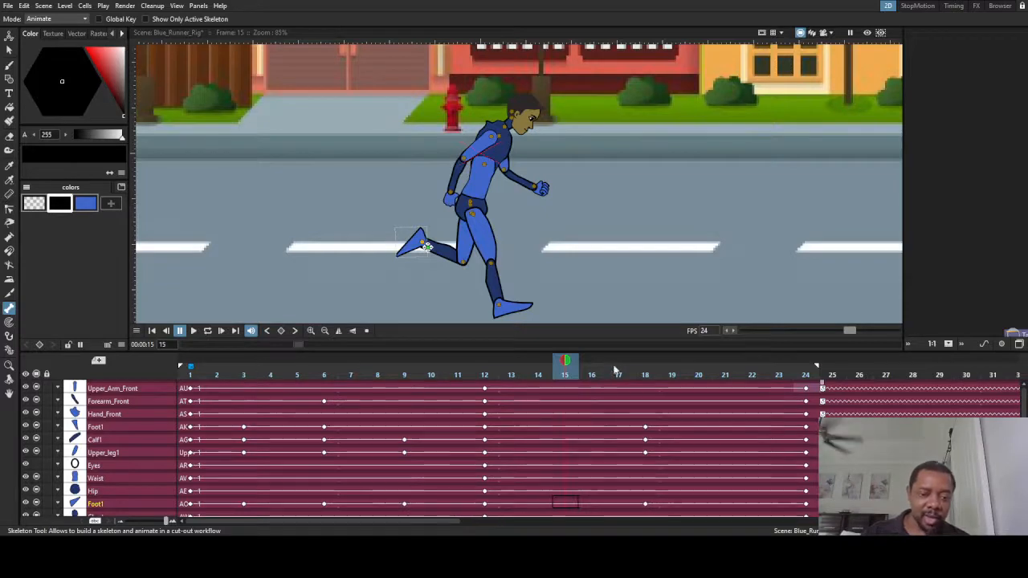
# - At frame 3, add keyframes to Upper_Arm_Front, Forearm_Front, Hand_Front, Eyes, Waist and Hip
pyautogui.moveTo(572, 362); pyautogui.dragTo(242, 388)
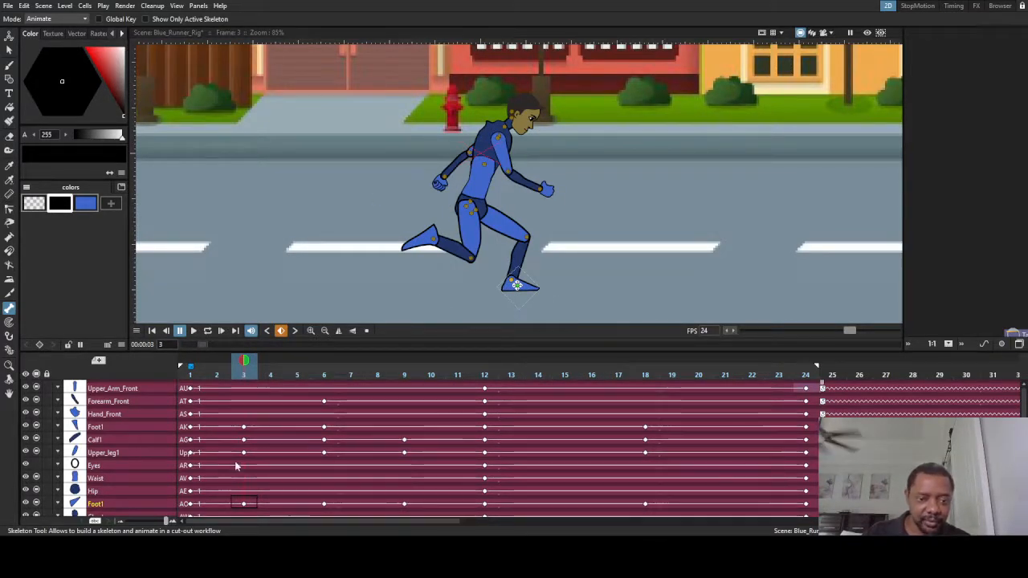
pyautogui.scroll(-1, 241, 427)
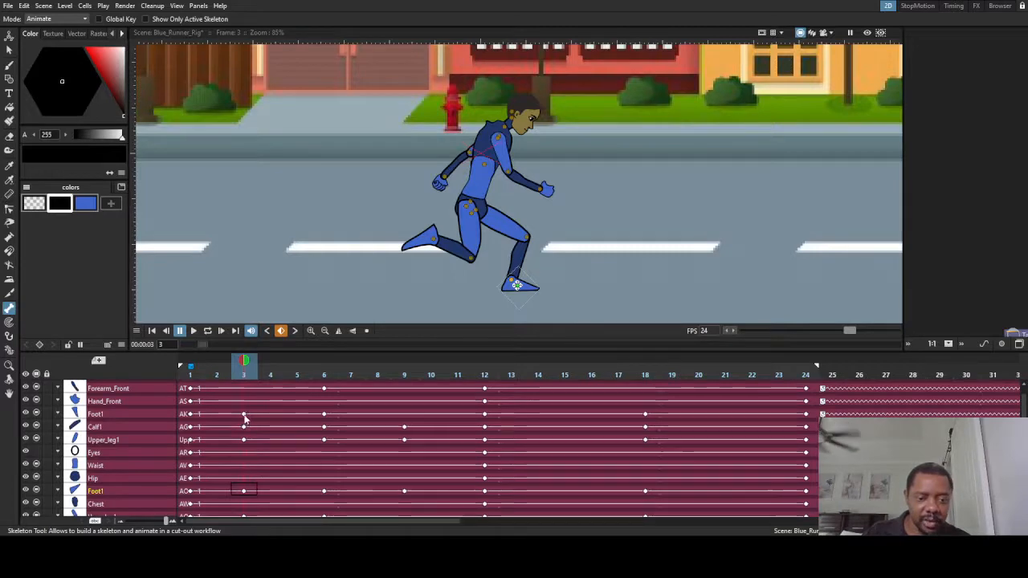
pyautogui.scroll(1, 246, 416)
pyautogui.click(251, 390)
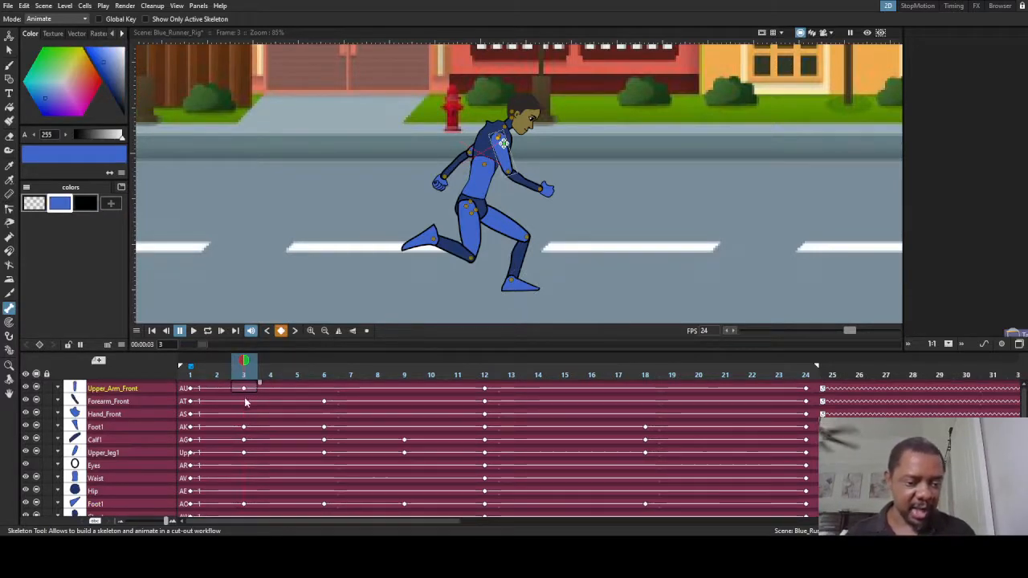
pyautogui.click(244, 414)
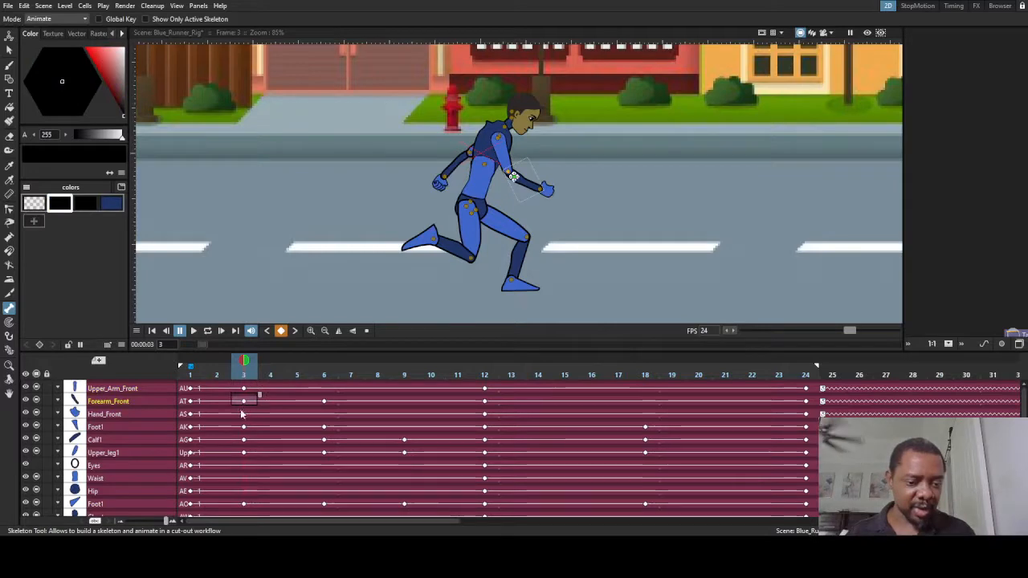
pyautogui.click(244, 467)
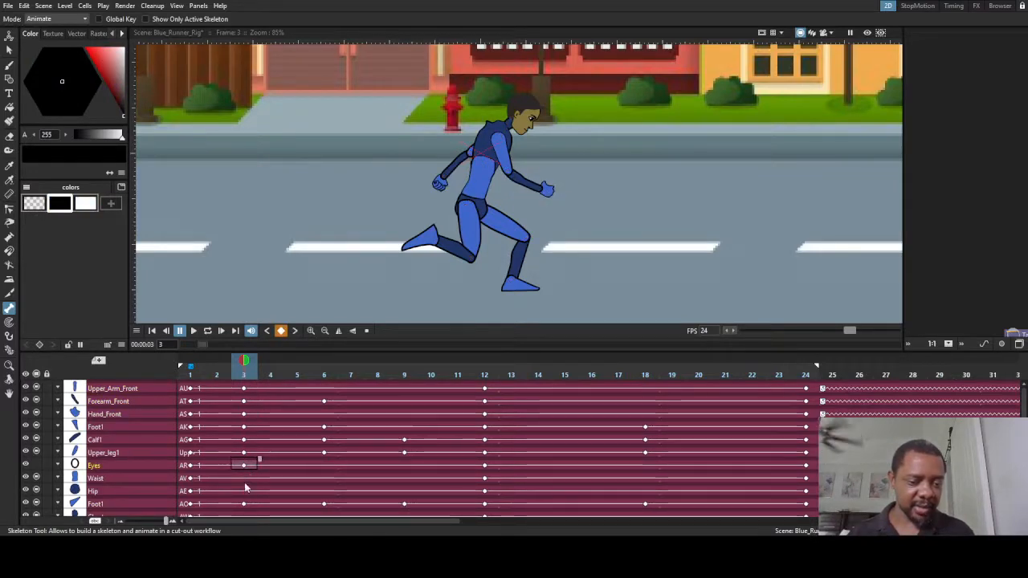
pyautogui.click(245, 491)
# - At frame 3, key the Chest, Hair, Head, Neck and back arm layers, and also key the Neck at frame 1
pyautogui.scroll(-3, 251, 474)
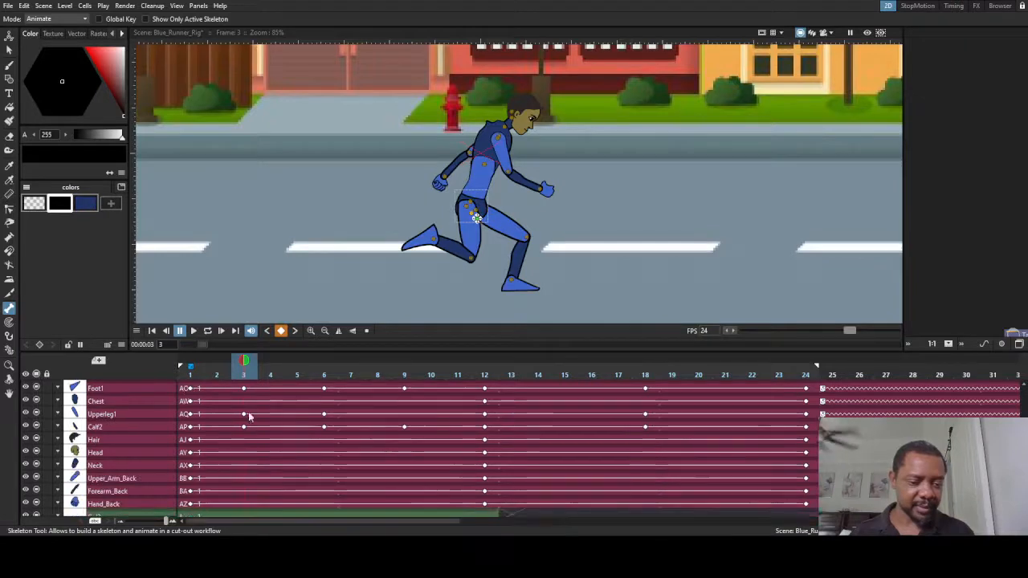
pyautogui.click(242, 440)
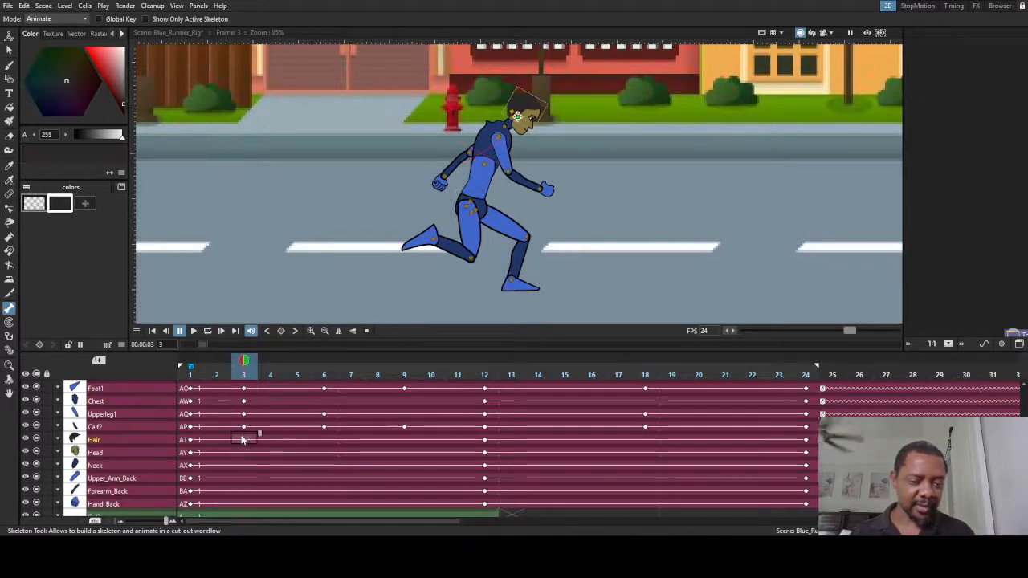
pyautogui.click(245, 452)
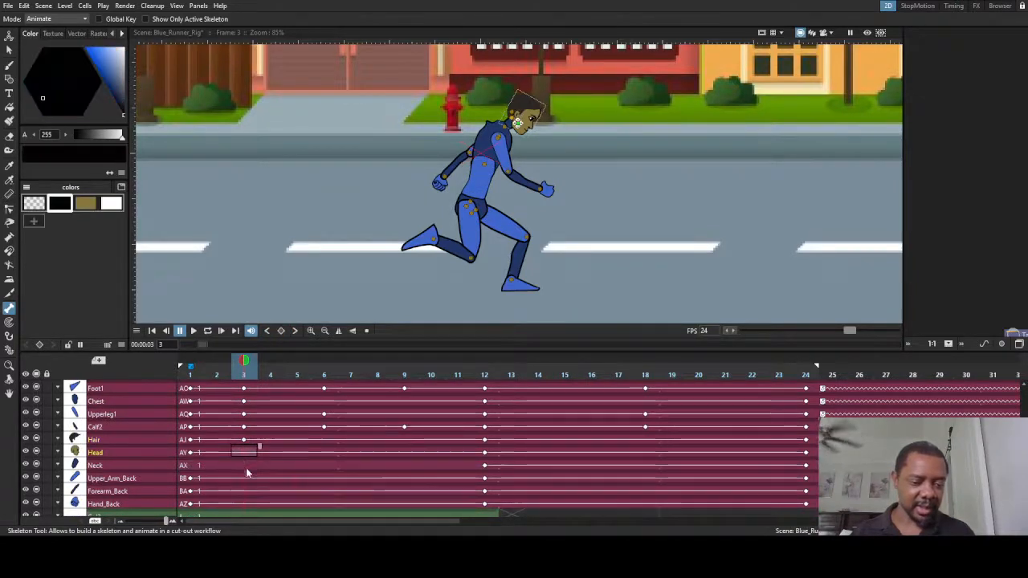
pyautogui.press('z')
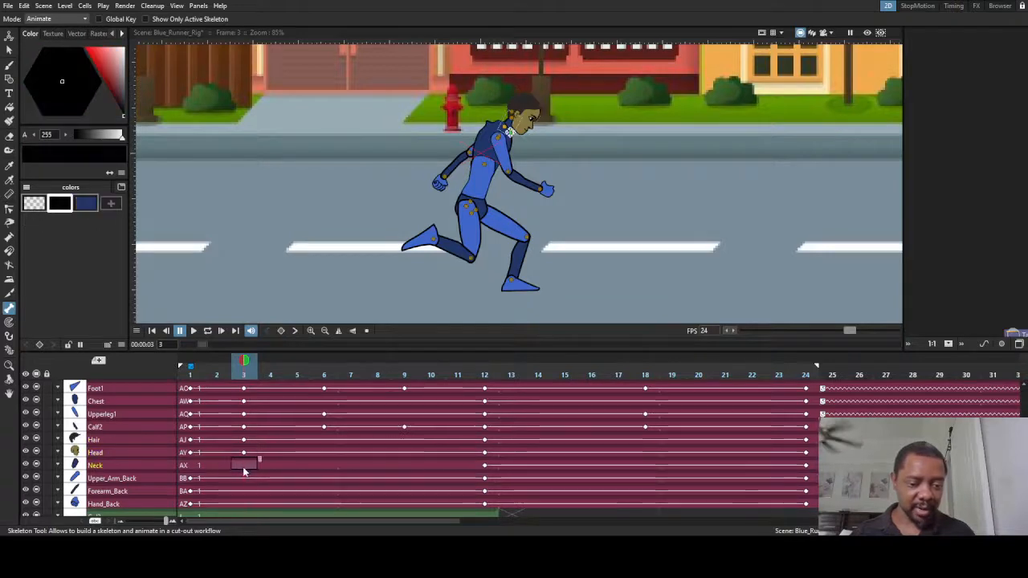
pyautogui.click(198, 465)
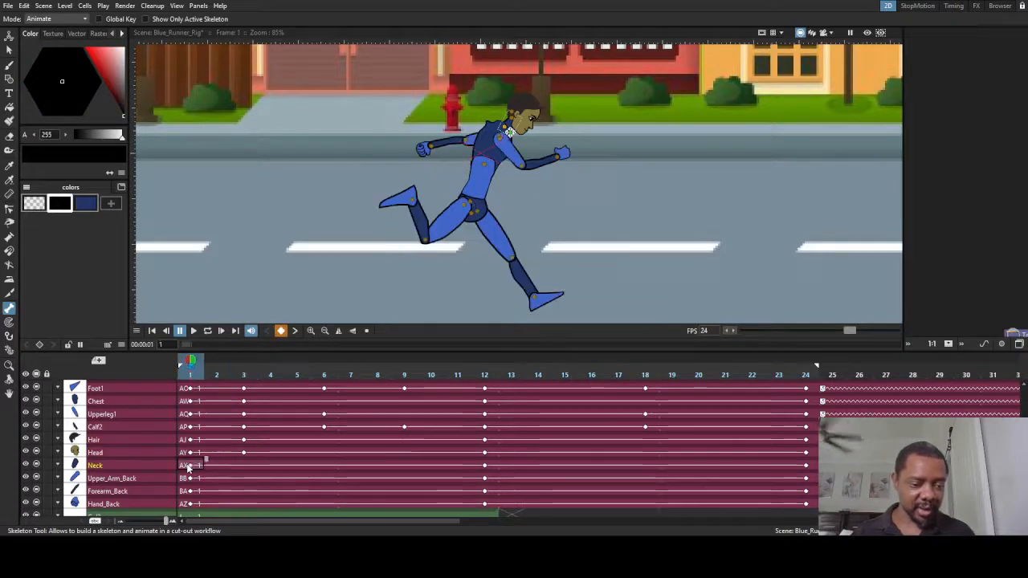
pyautogui.click(245, 465)
pyautogui.click(244, 477)
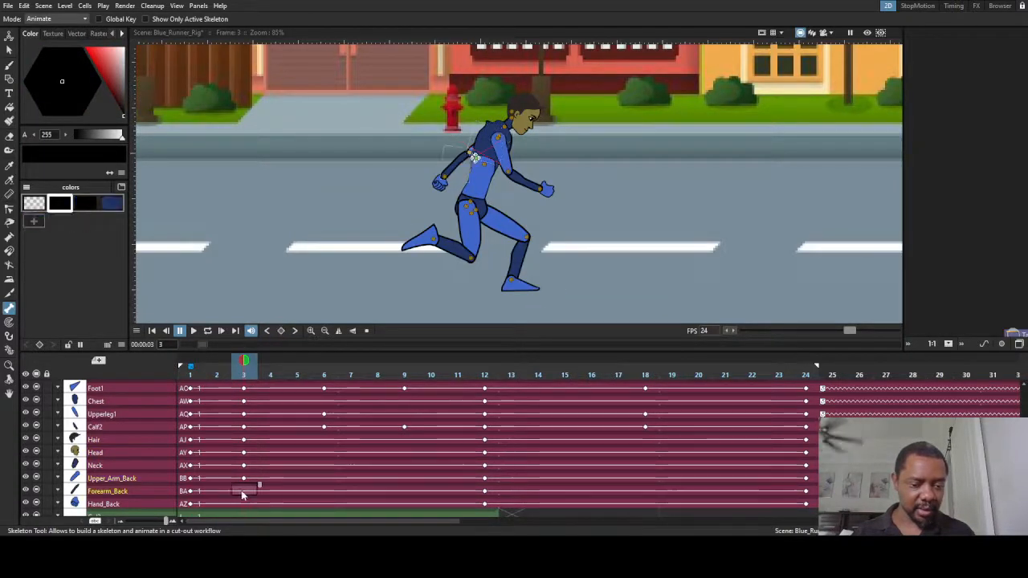
pyautogui.click(244, 506)
# - At frame 6, add keyframes to Hand_Back, Forearm_Back, Upper_Arm_Back and Neck
pyautogui.moveTo(245, 375); pyautogui.dragTo(335, 457)
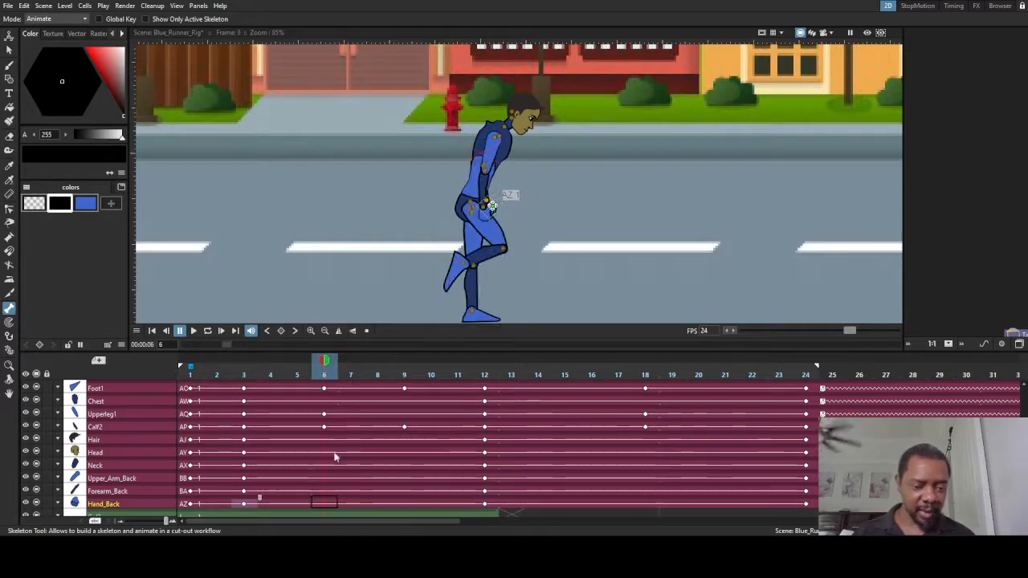
pyautogui.click(324, 505)
pyautogui.press('z')
pyautogui.click(325, 489)
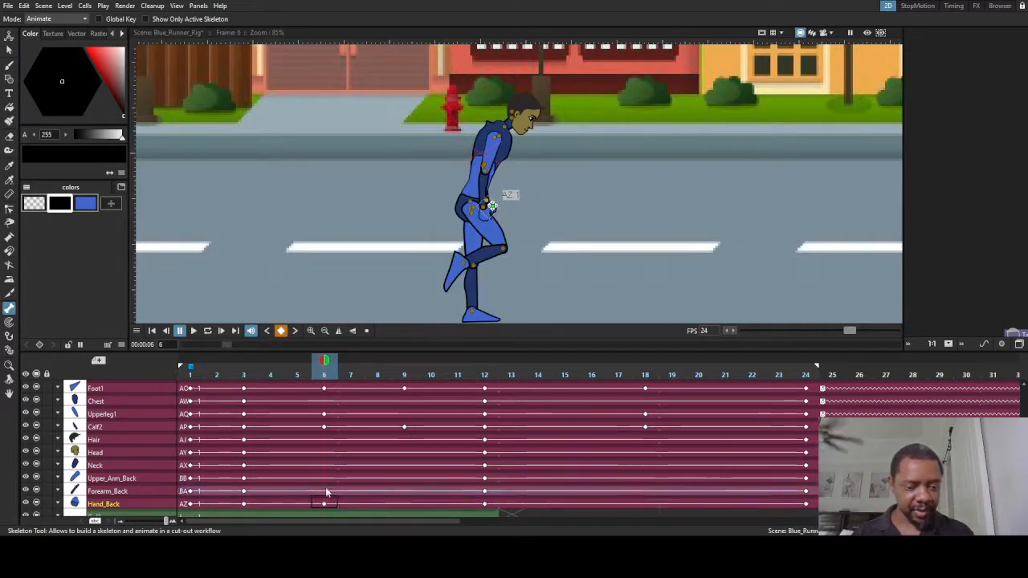
pyautogui.click(326, 492)
pyautogui.press('z')
pyautogui.click(327, 480)
pyautogui.press('z')
pyautogui.click(329, 467)
pyautogui.press('z')
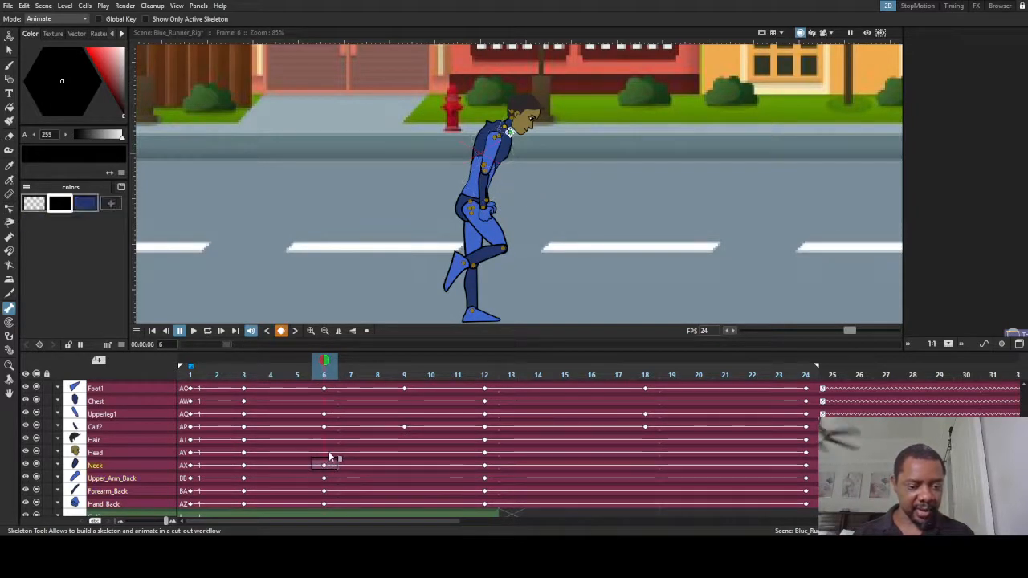
# - At frame 6, add keyframes to the Head, Hair and Chest layers
pyautogui.click(329, 442)
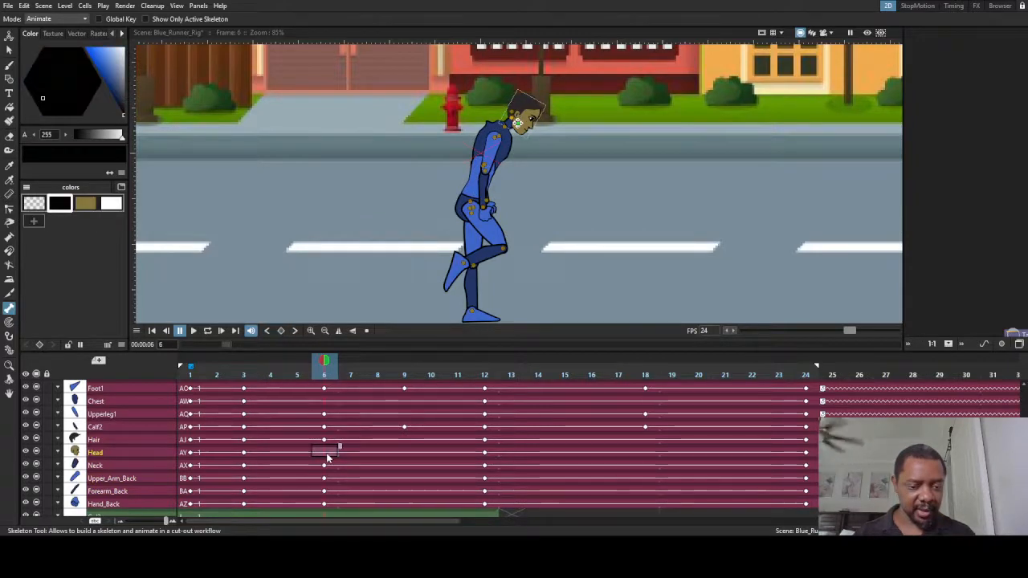
pyautogui.scroll(1, 328, 458)
pyautogui.click(325, 428)
pyautogui.scroll(2, 326, 431)
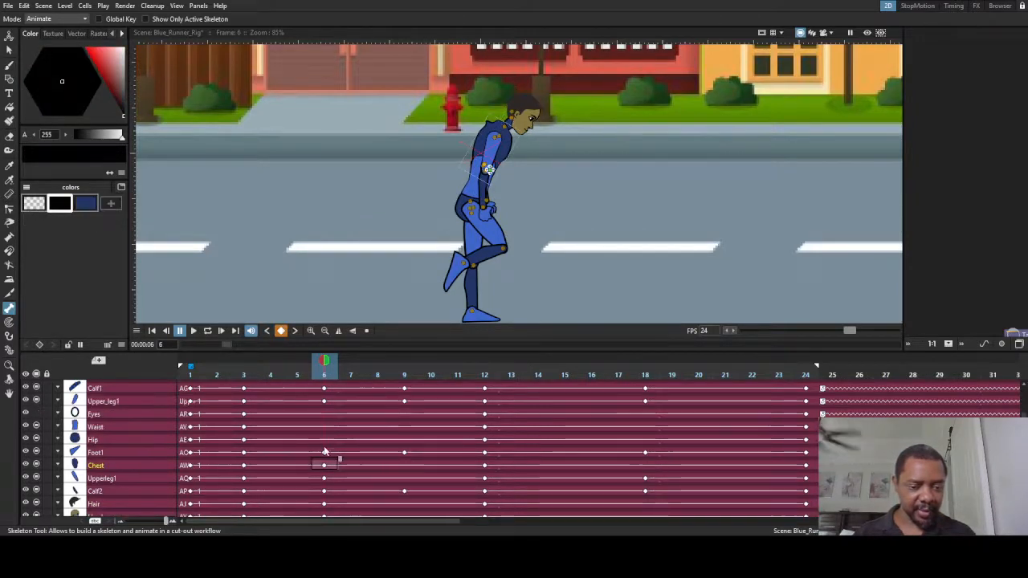
# - At frame 6, add keyframes to Hip, Waist, Eyes, Hand_Front and Upper_Arm_Front
pyautogui.click(327, 434)
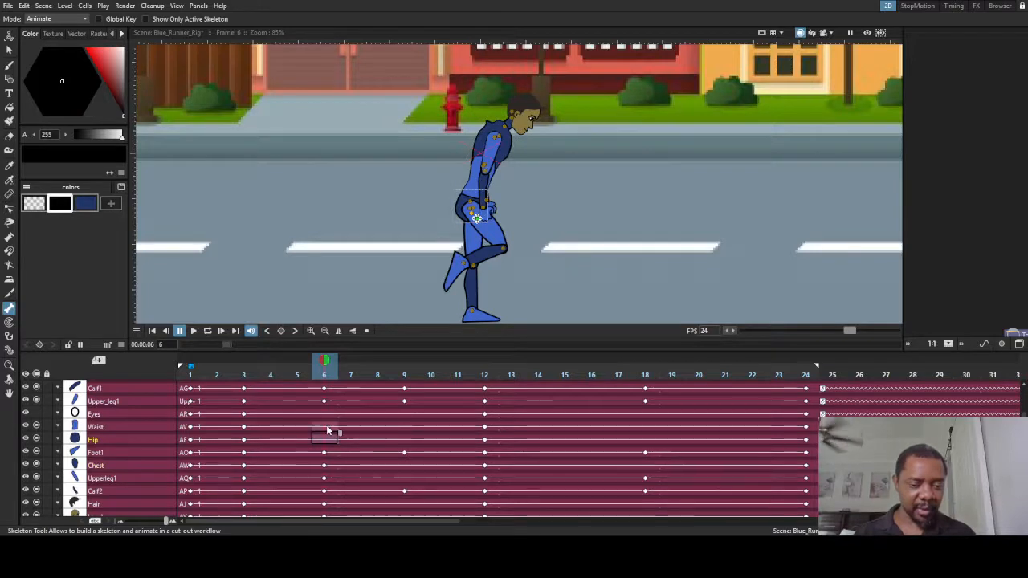
pyautogui.press('z')
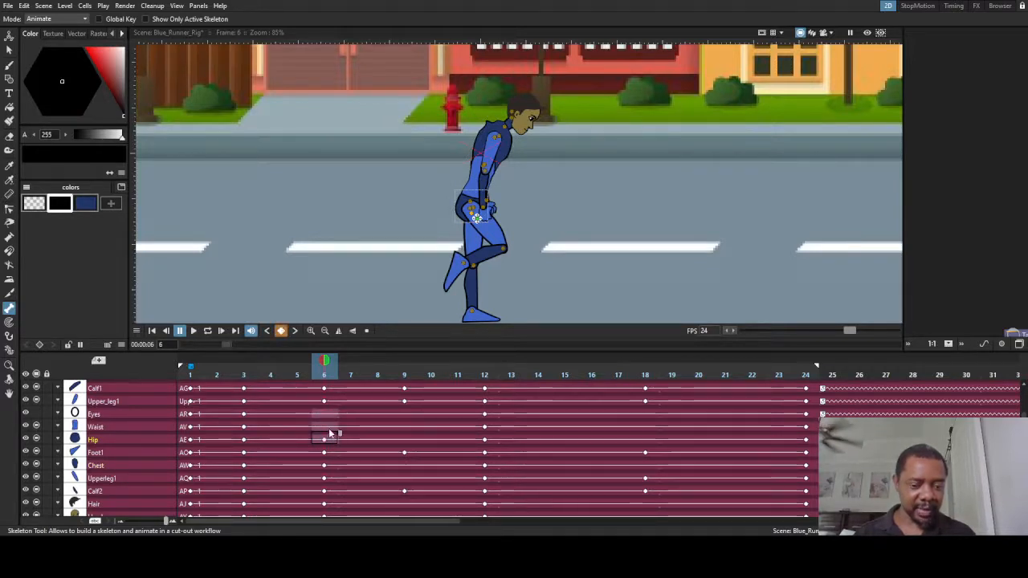
pyautogui.click(325, 426)
pyautogui.click(326, 414)
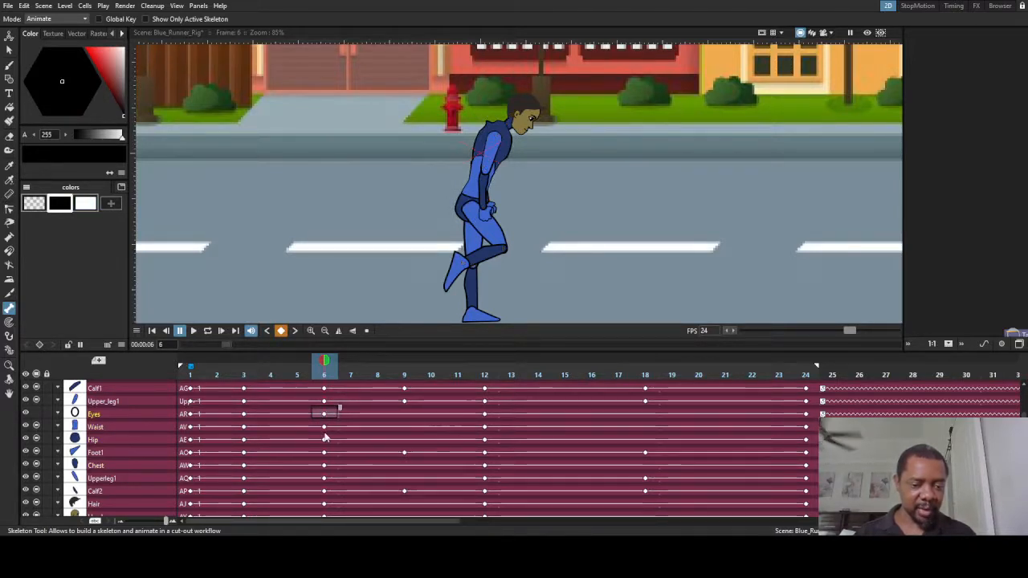
pyautogui.scroll(2, 326, 416)
pyautogui.click(328, 416)
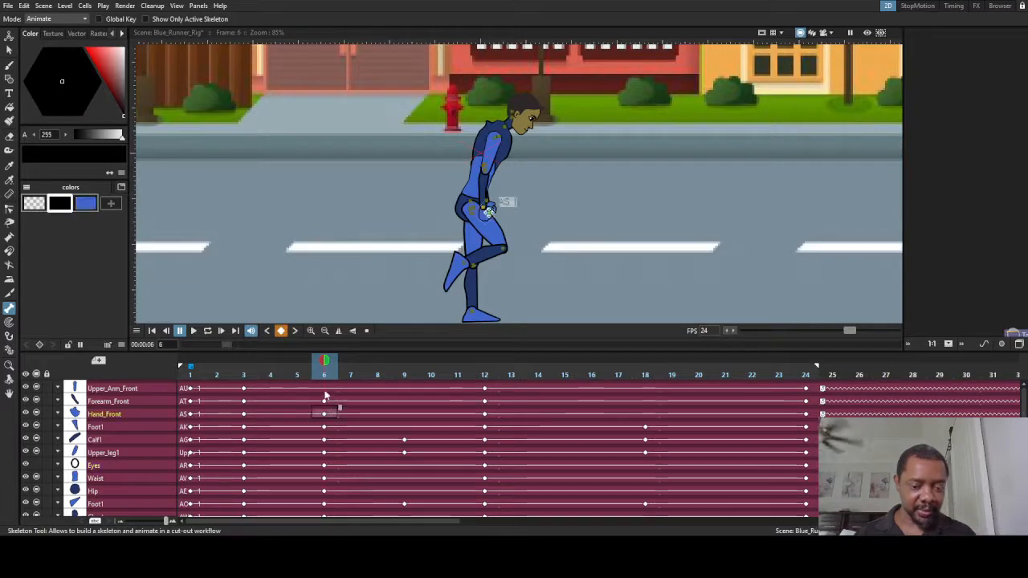
pyautogui.click(326, 392)
# - At frame 9, add keyframes to Upper_Arm_Front, Forearm_Front, Hand_Front, the front Foot1, Eyes and Waist
pyautogui.click(405, 388)
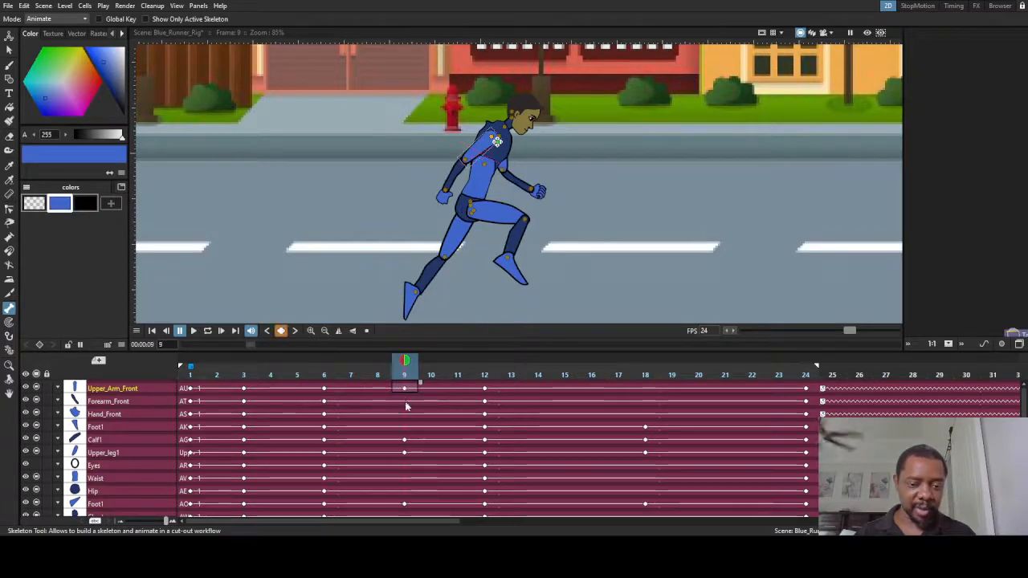
pyautogui.click(404, 414)
pyautogui.click(404, 426)
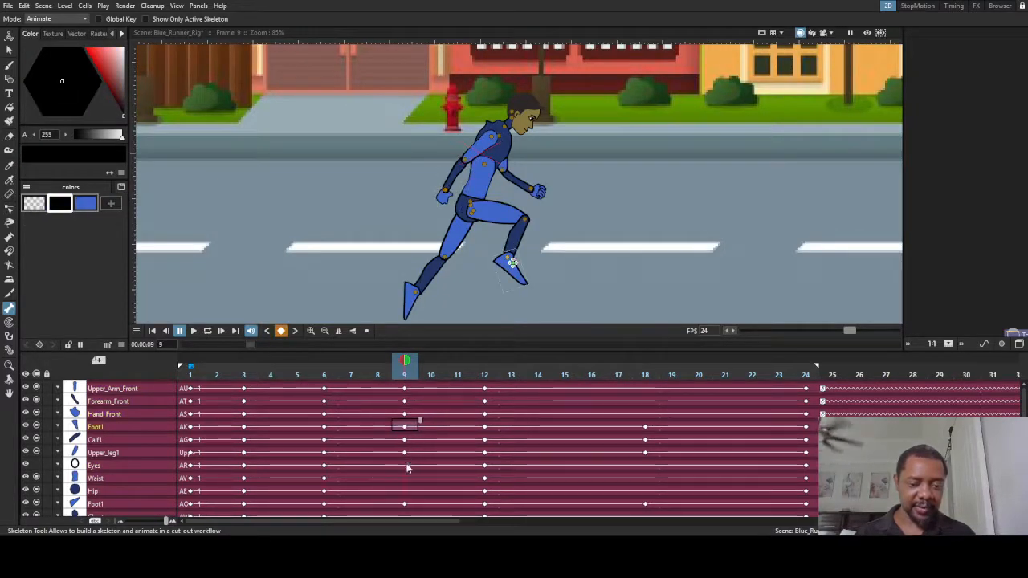
pyautogui.click(407, 467)
pyautogui.click(407, 479)
pyautogui.scroll(-1, 406, 483)
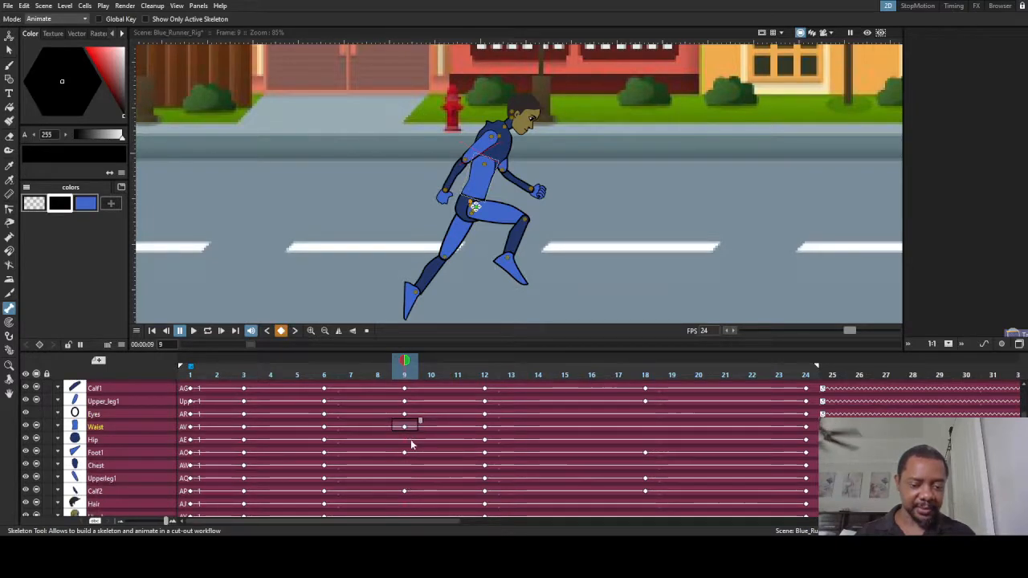
# - At frame 9, add keyframes to Hip, Chest, Upperleg1, Hair, Head and Neck
pyautogui.click(404, 439)
pyautogui.click(406, 465)
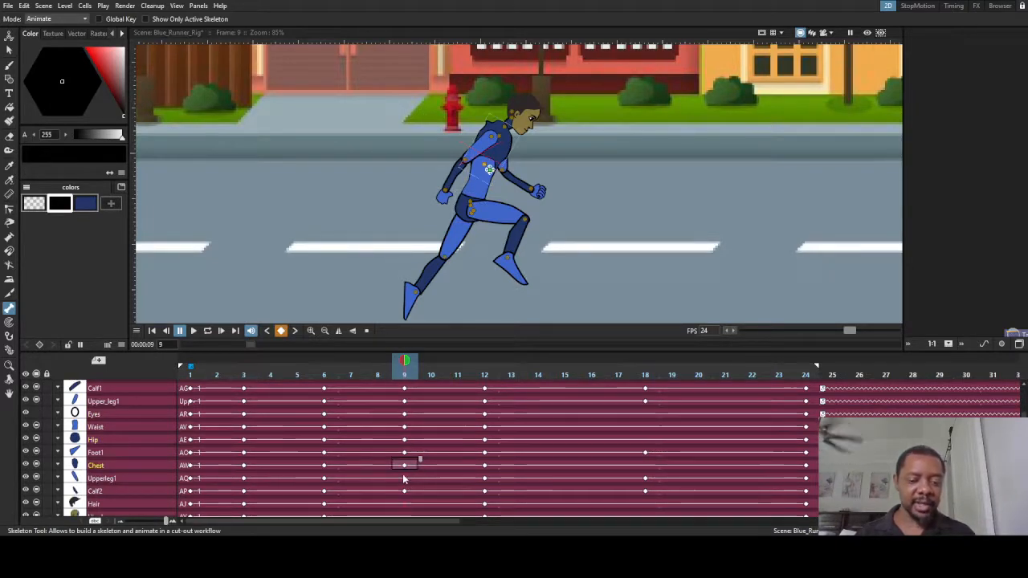
pyautogui.click(404, 478)
pyautogui.scroll(-1, 404, 480)
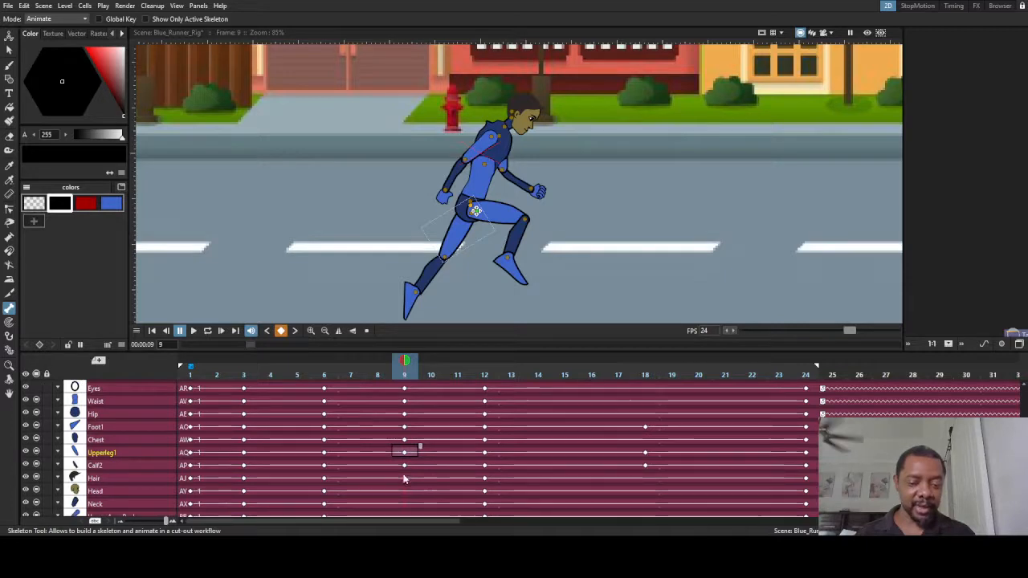
pyautogui.click(404, 478)
pyautogui.click(406, 490)
pyautogui.click(408, 505)
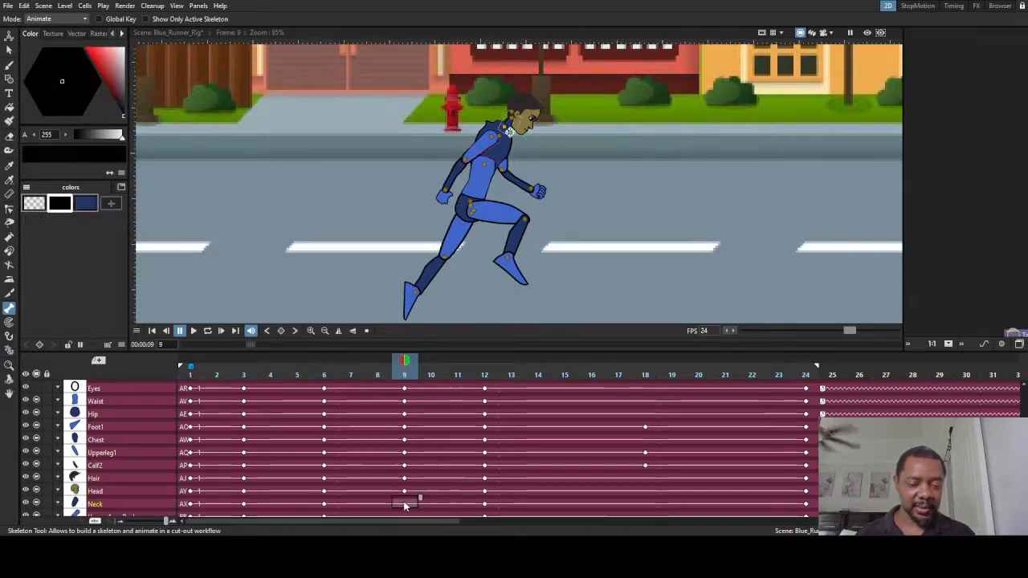
# - At frame 9, add keyframes to Upper_Arm_Back, Forearm_Back and Hand_Back
pyautogui.scroll(-1, 406, 507)
pyautogui.click(406, 491)
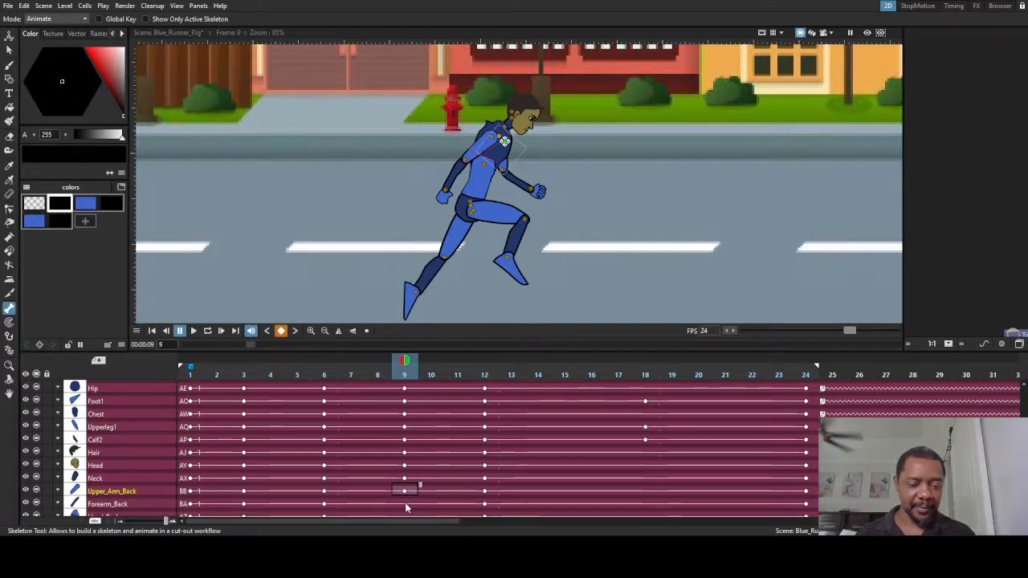
pyautogui.click(406, 504)
pyautogui.scroll(-2, 406, 491)
pyautogui.click(405, 479)
# - Select and copy the frame 3 keyframes of all character layers from Upper_Arm_Front down to Hand_Back
pyautogui.scroll(4, 404, 477)
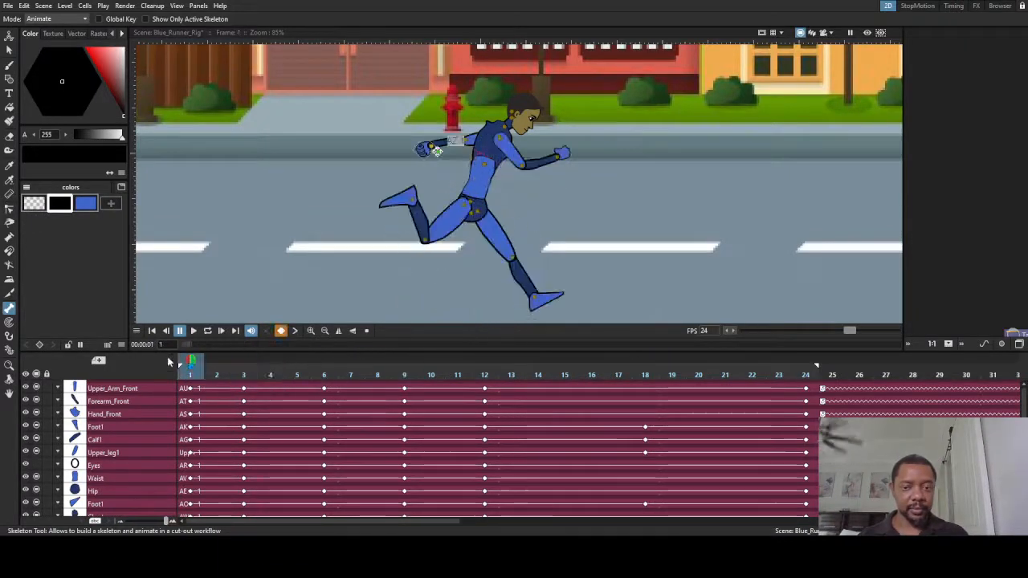
pyautogui.moveTo(388, 399); pyautogui.dragTo(270, 406)
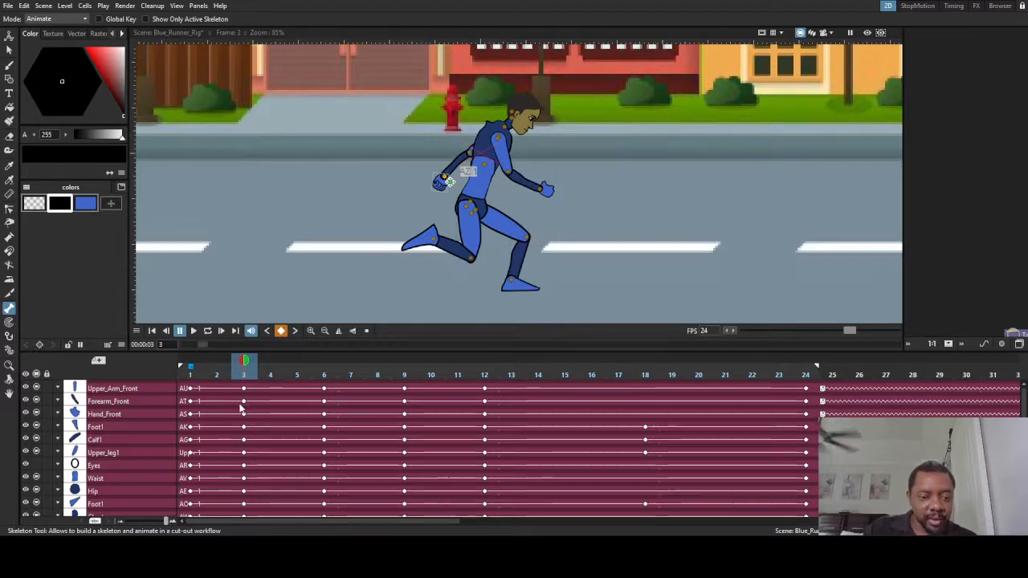
pyautogui.click(244, 388)
pyautogui.scroll(-5, 248, 426)
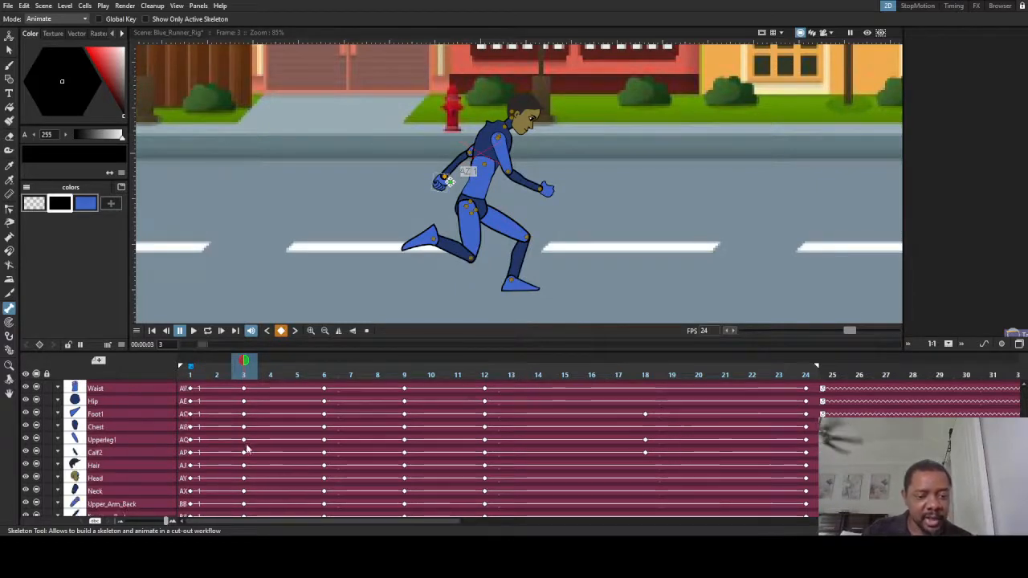
pyautogui.click(244, 461)
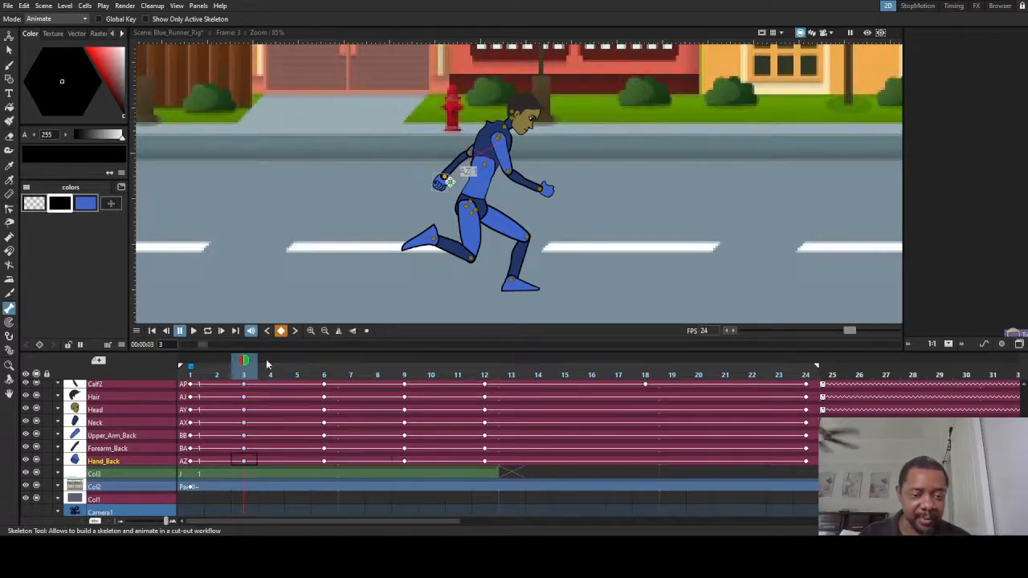
# - Paste the copied frame 3 pose keyframes at frame 15, starting from the Upper_Arm_Front layer
pyautogui.moveTo(267, 365); pyautogui.dragTo(576, 381)
pyautogui.scroll(3, 565, 447)
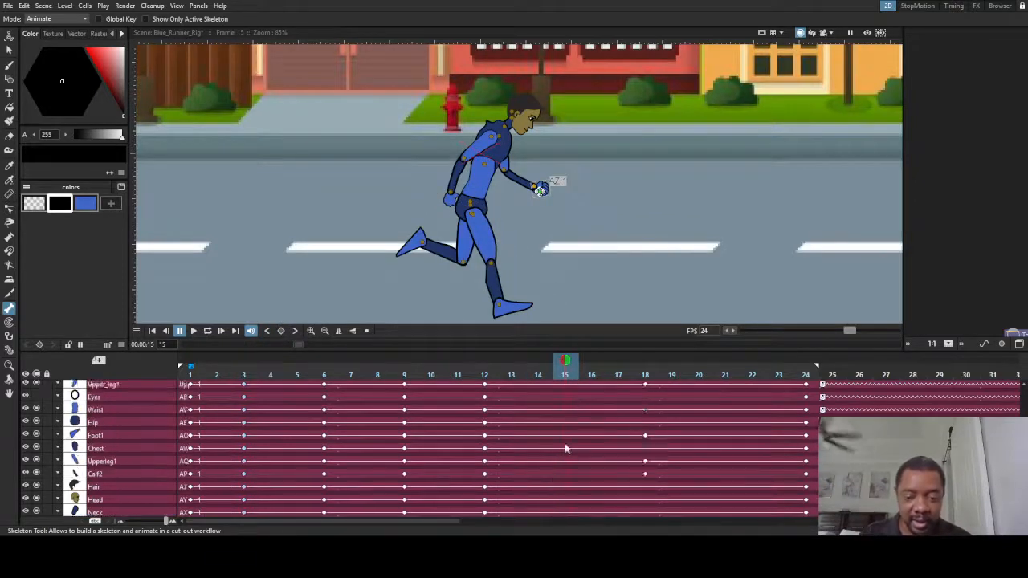
pyautogui.scroll(2, 564, 447)
pyautogui.click(566, 390)
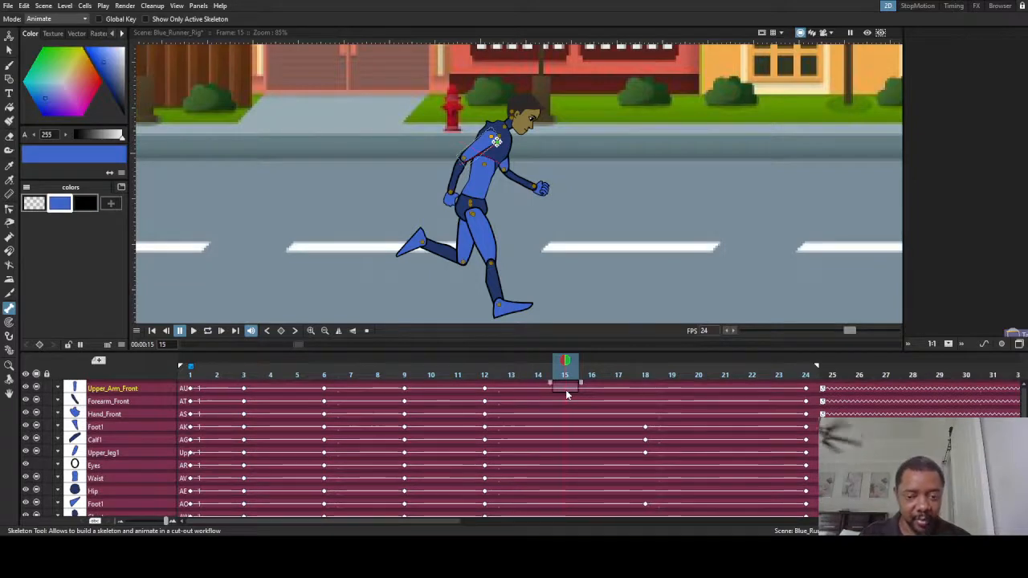
pyautogui.hotkey('ctrl', 'v')
# - At frame 18, add keyframes to Upper_Arm_Front, Forearm_Front and Hand_Front
pyautogui.click(646, 388)
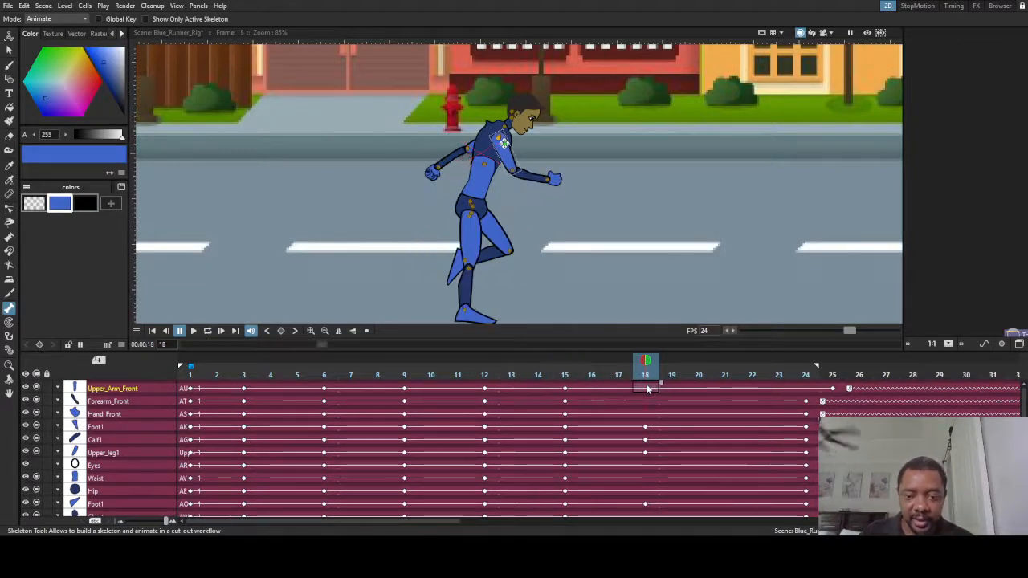
pyautogui.press('z')
pyautogui.click(649, 402)
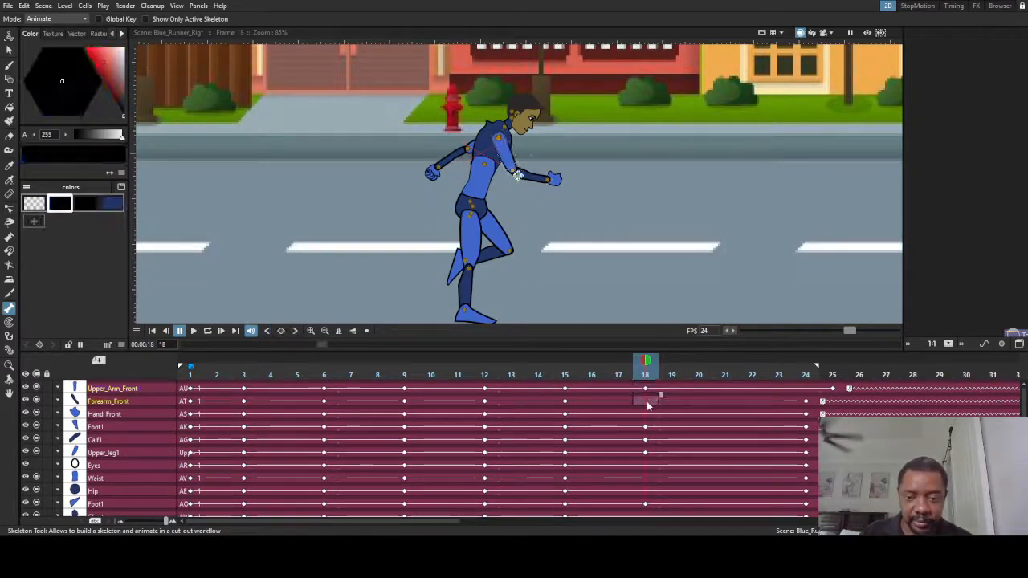
pyautogui.press('z')
pyautogui.click(647, 414)
pyautogui.press('z')
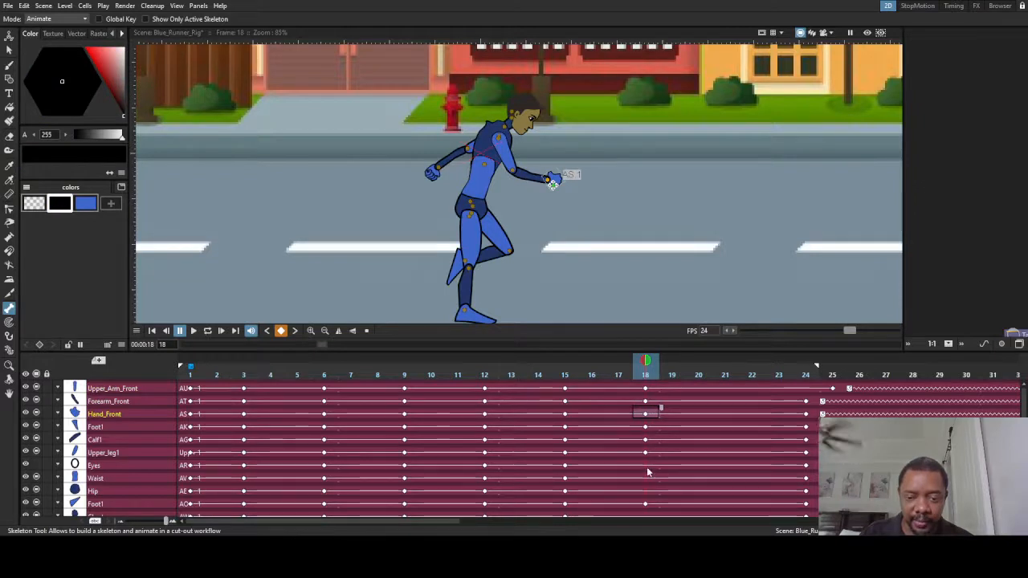
# - At frame 18, add keyframes to Eyes, Waist and Hip
pyautogui.click(647, 468)
pyautogui.press('z')
pyautogui.click(648, 479)
pyautogui.press('z')
pyautogui.click(647, 490)
pyautogui.press('z')
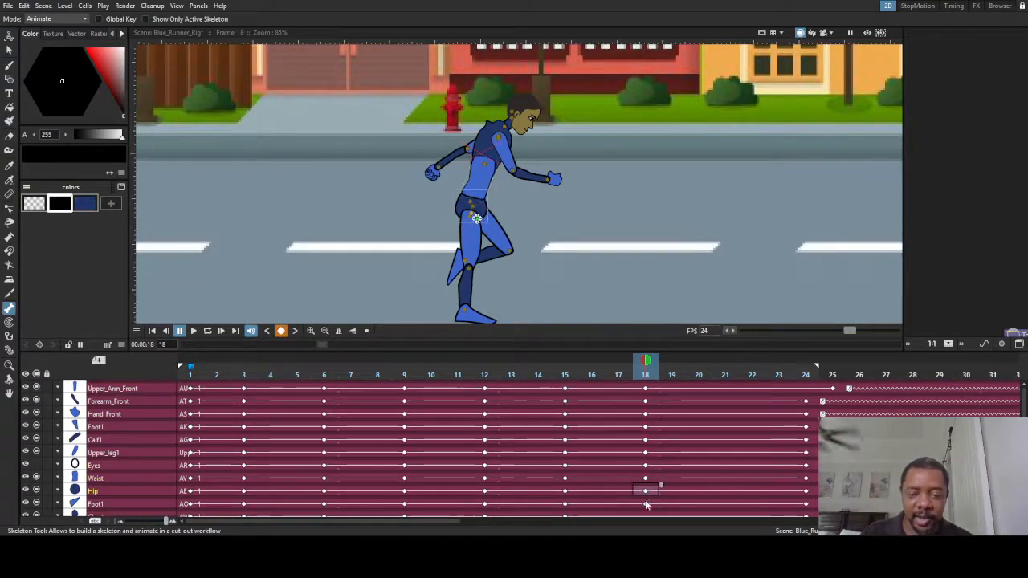
# - At frame 18, add keyframes to Chest, Hair, Head and Neck
pyautogui.scroll(-4, 646, 498)
pyautogui.click(644, 467)
pyautogui.scroll(-1, 646, 476)
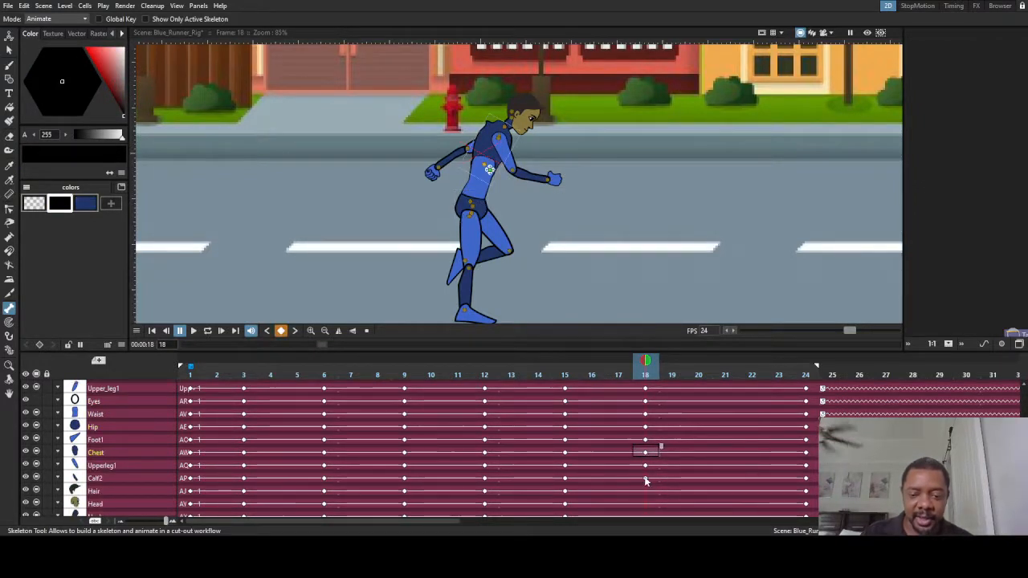
pyautogui.click(648, 491)
pyautogui.scroll(-1, 647, 482)
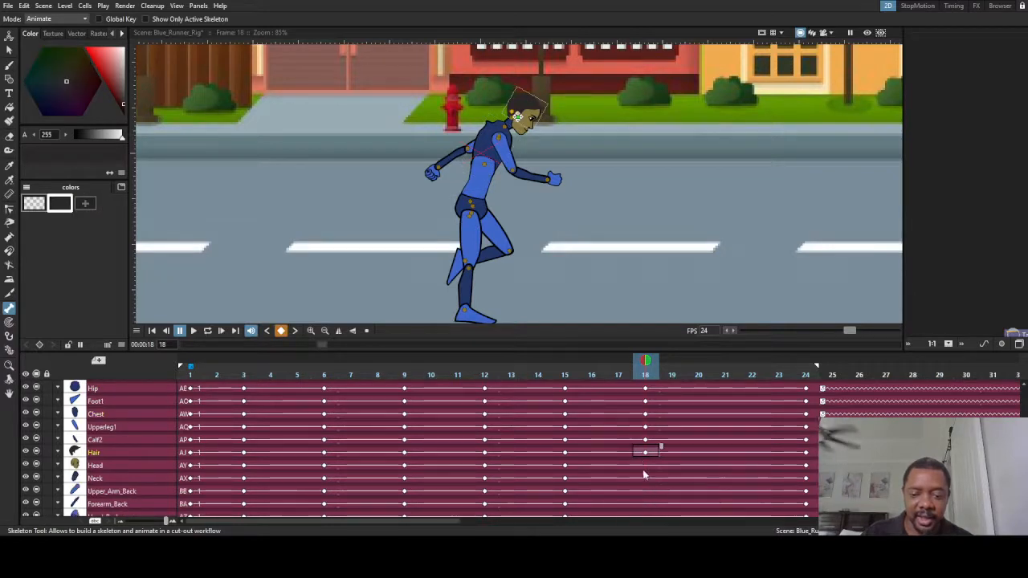
pyautogui.click(648, 466)
pyautogui.press('z')
pyautogui.click(647, 478)
pyautogui.press('z')
# - At frame 18, add keyframes to Upper_Arm_Back, Forearm_Back and Hand_Back
pyautogui.click(648, 491)
pyautogui.press('z')
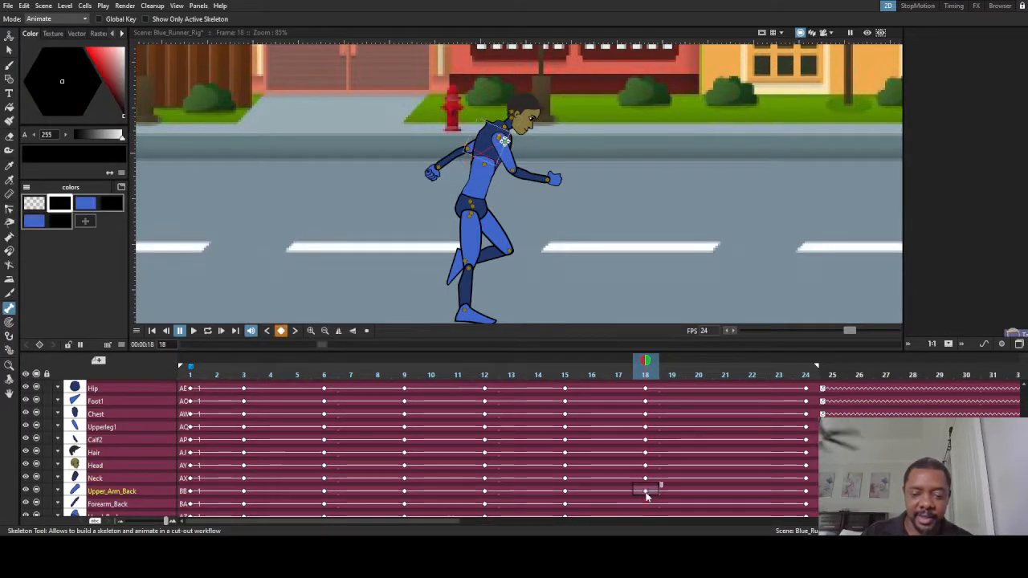
pyautogui.scroll(-1, 646, 494)
pyautogui.click(647, 491)
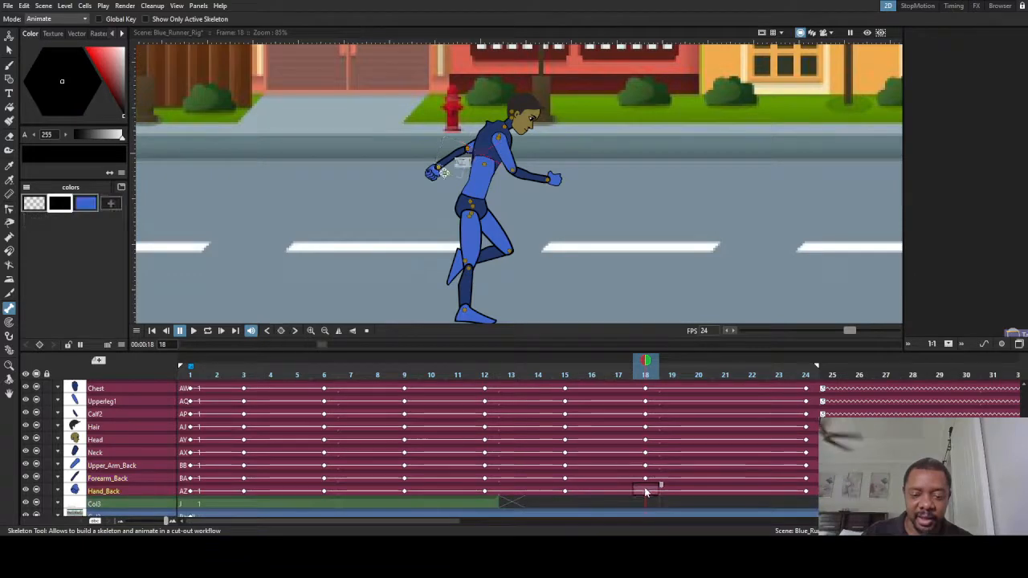
pyautogui.press('z')
pyautogui.scroll(-3, 610, 479)
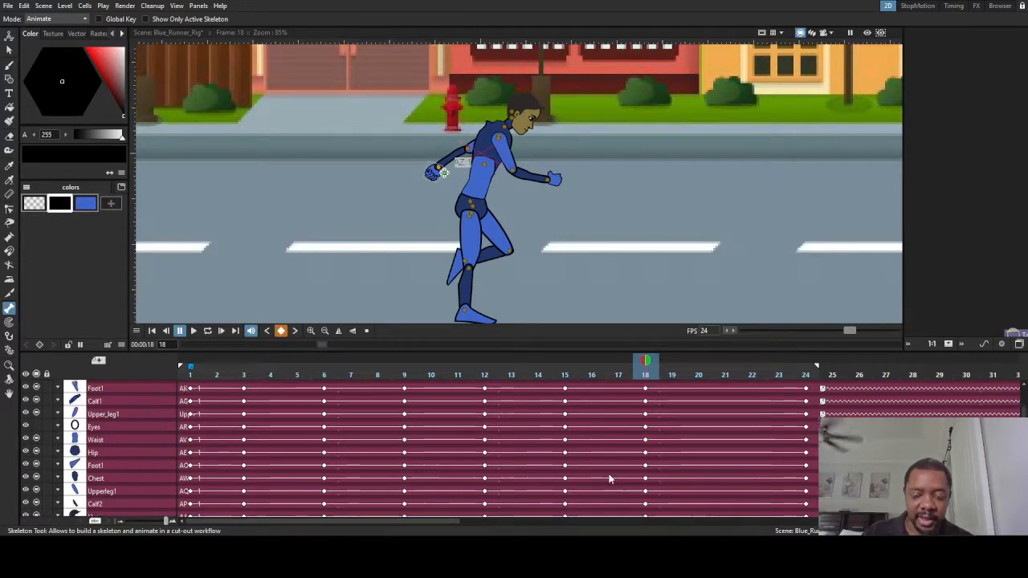
# - Go to frame 15 and set frame 3 as a fixed onion skin reference
pyautogui.click(572, 376)
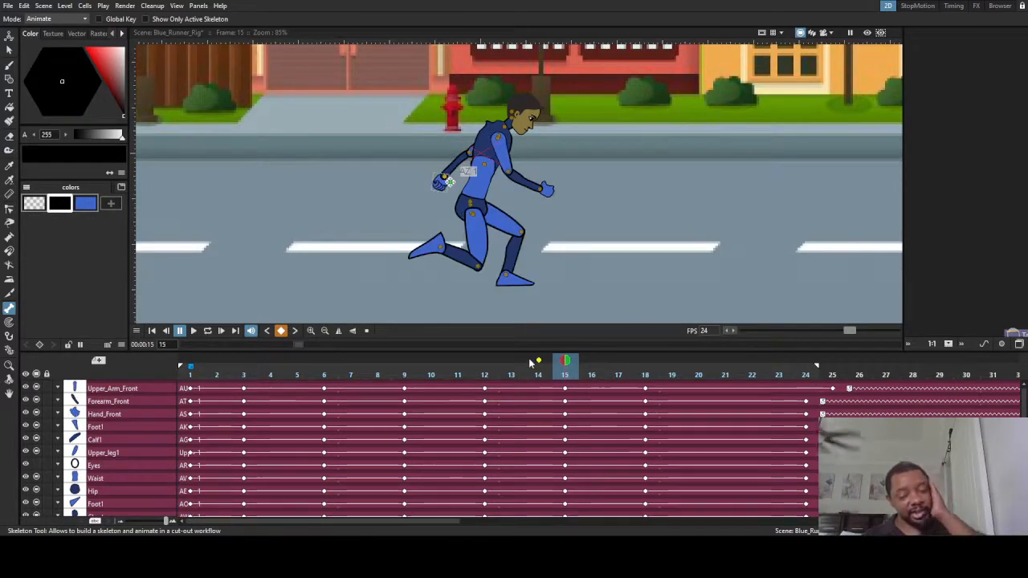
pyautogui.click(243, 362)
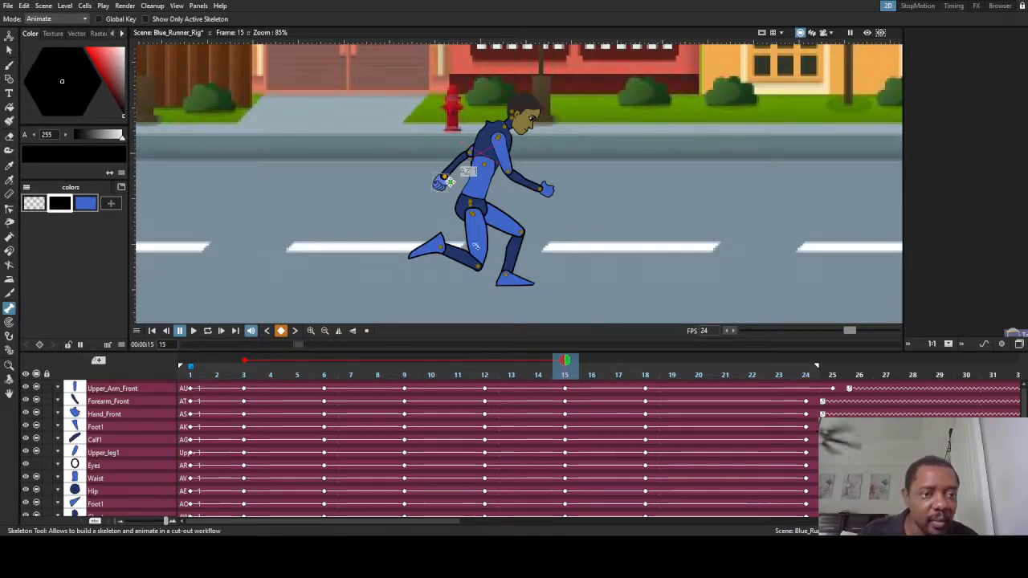
# - Try to swing the front leg forward at frame 15 by rotating the Upper_leg1 thigh
pyautogui.click(483, 272)
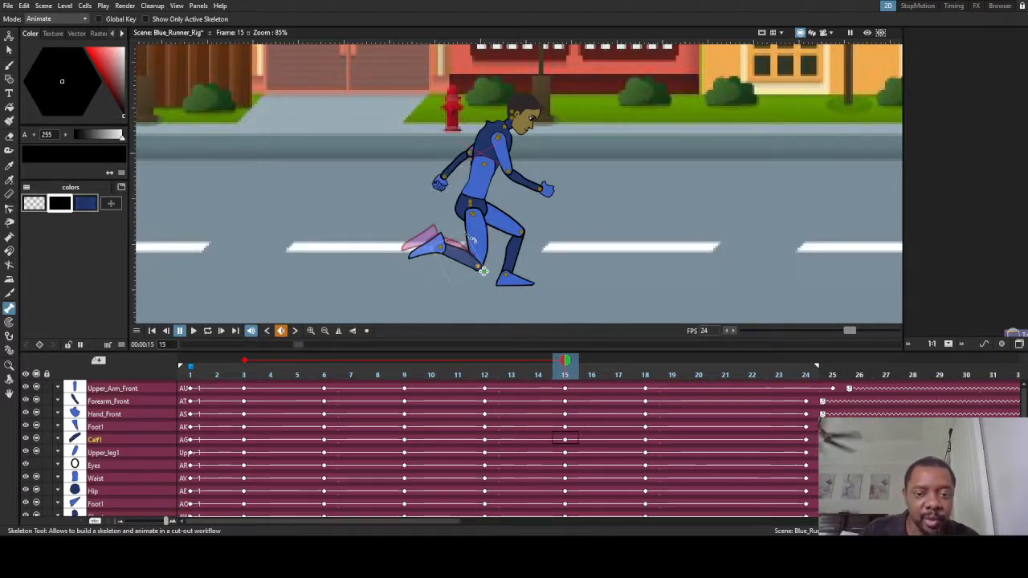
pyautogui.moveTo(476, 241); pyautogui.dragTo(526, 215)
pyautogui.click(485, 243)
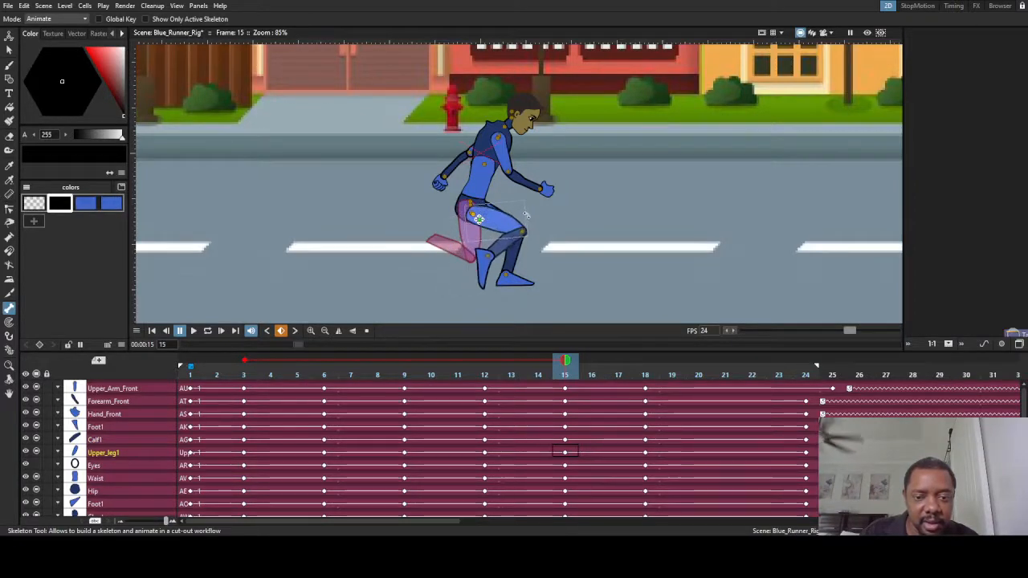
pyautogui.click(493, 260)
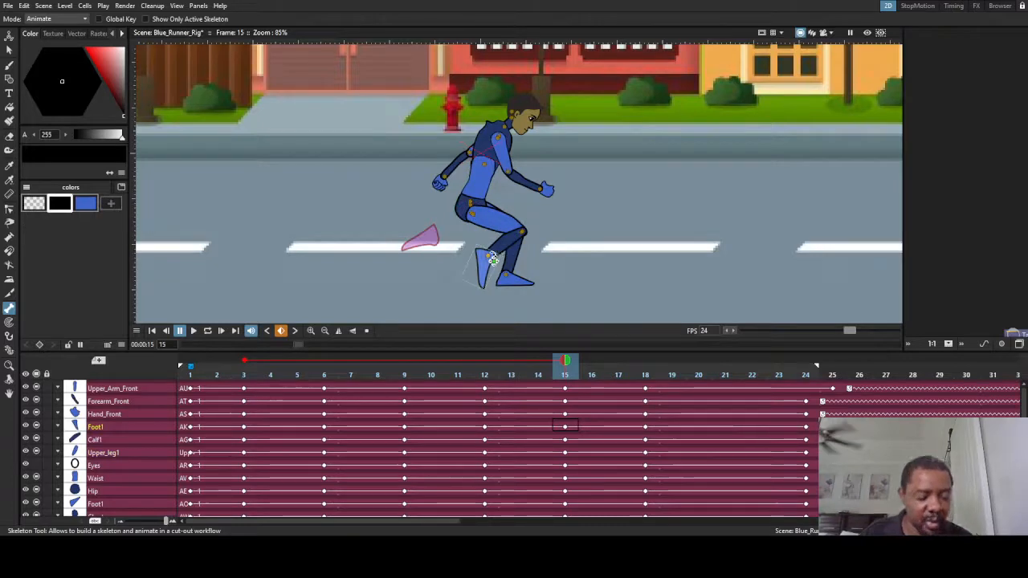
pyautogui.moveTo(493, 259); pyautogui.dragTo(447, 250)
# - Rotate the Upperleg1 thigh backward at frame 15 so it lines up behind the front thigh
pyautogui.click(475, 209)
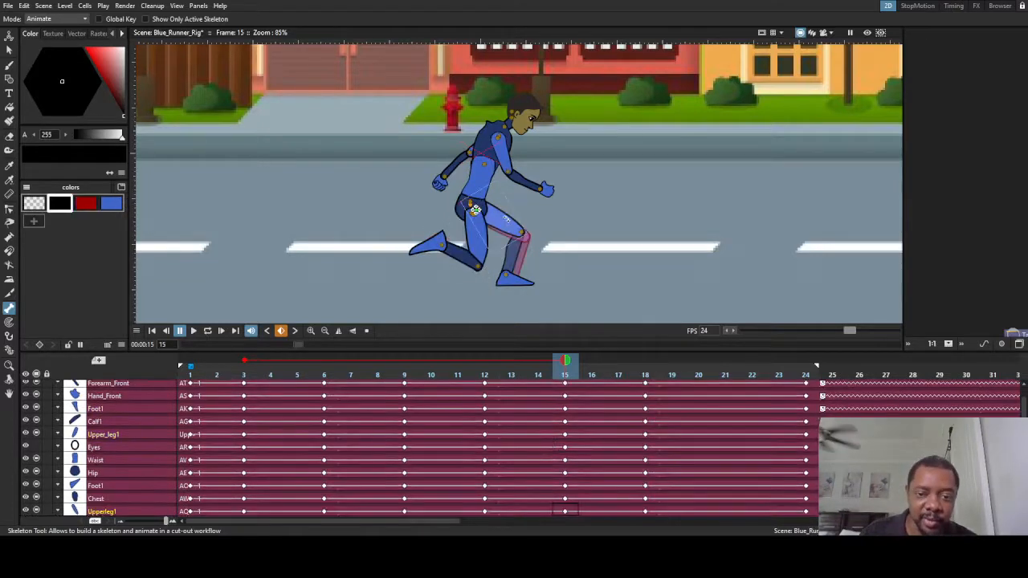
pyautogui.moveTo(508, 218); pyautogui.dragTo(481, 246)
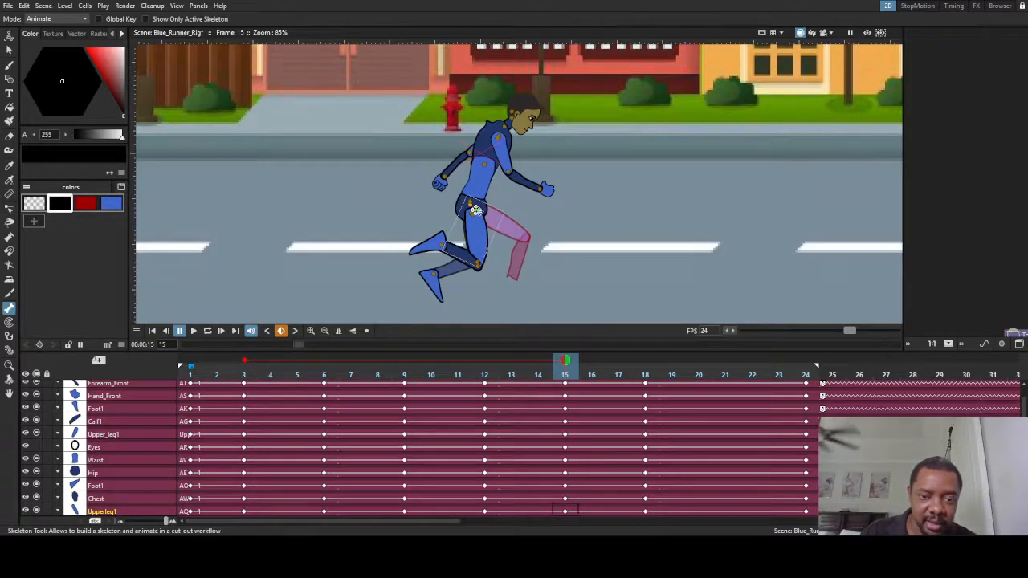
pyautogui.moveTo(475, 209); pyautogui.dragTo(476, 213)
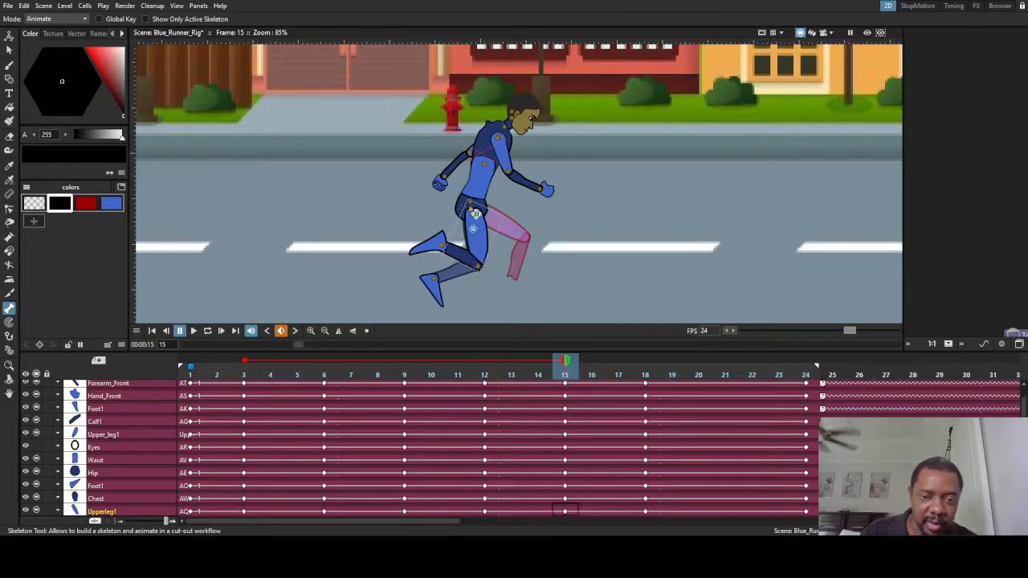
# - At frame 15, rotate Calf2 up behind the body and angle its foot backward to trail behind the runner
pyautogui.click(440, 283)
pyautogui.click(451, 268)
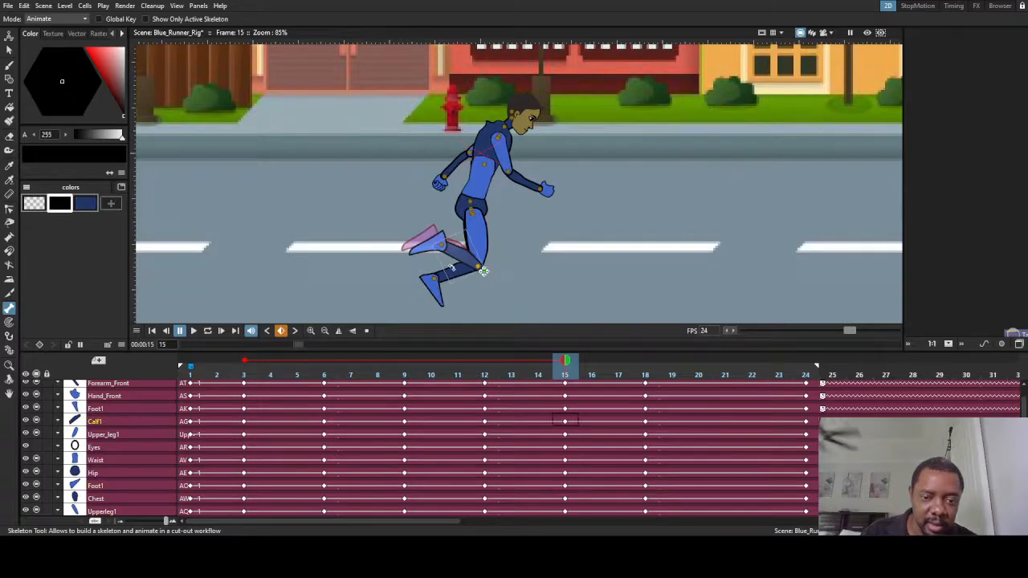
pyautogui.scroll(4, 450, 271)
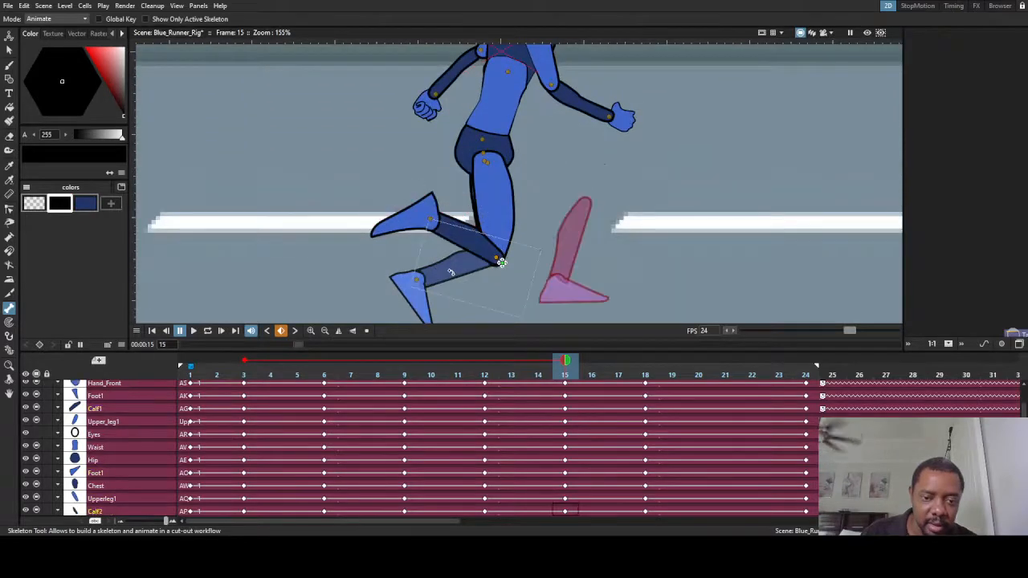
pyautogui.moveTo(450, 272); pyautogui.dragTo(452, 234)
pyautogui.click(401, 255)
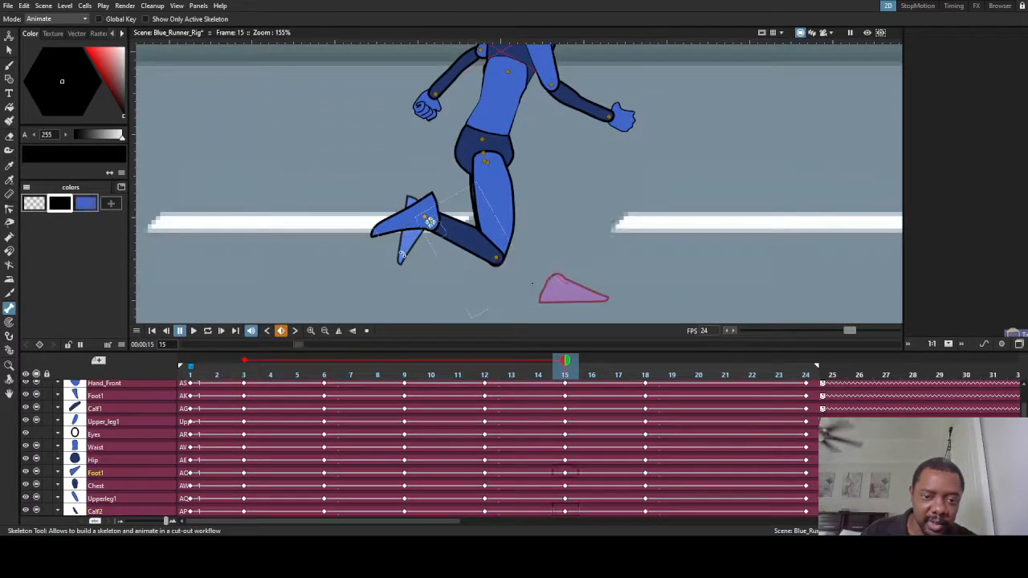
pyautogui.moveTo(402, 255); pyautogui.dragTo(380, 228)
pyautogui.scroll(-4, 520, 267)
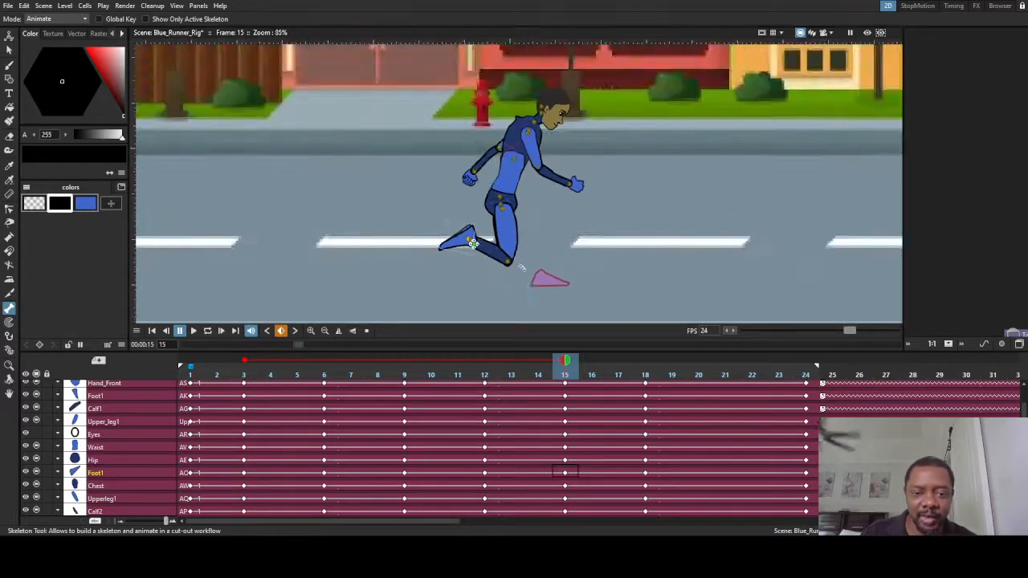
# - Swing the Upper_leg1 thigh forward at frame 15 into a raised-knee position
pyautogui.click(510, 221)
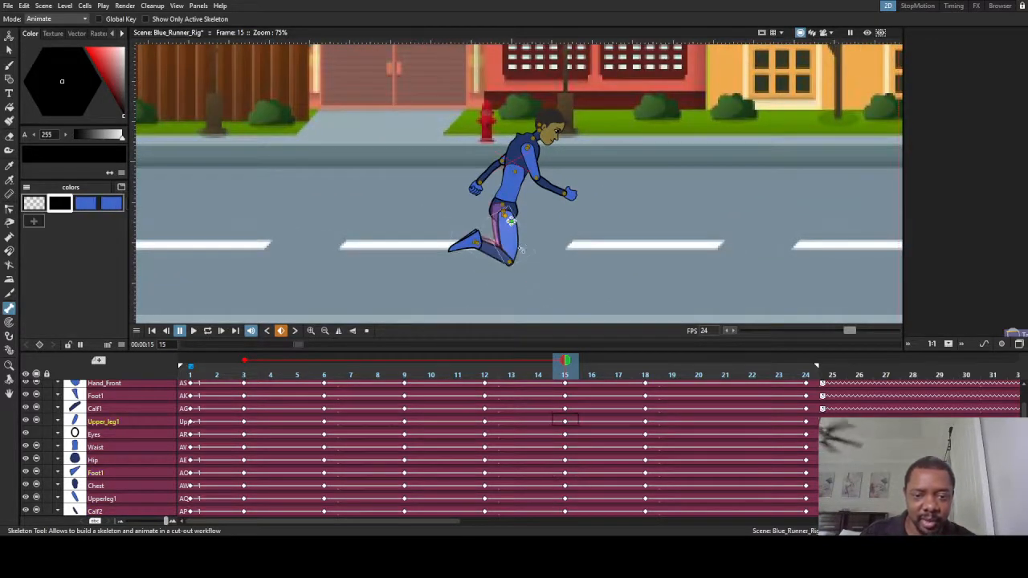
pyautogui.click(515, 267)
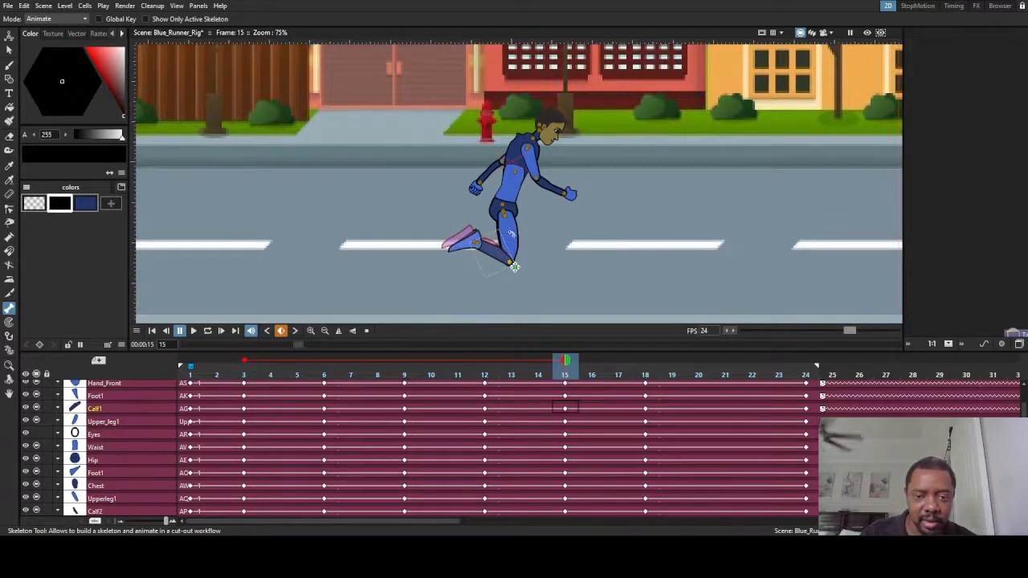
pyautogui.click(510, 218)
pyautogui.scroll(2, 508, 217)
pyautogui.click(514, 276)
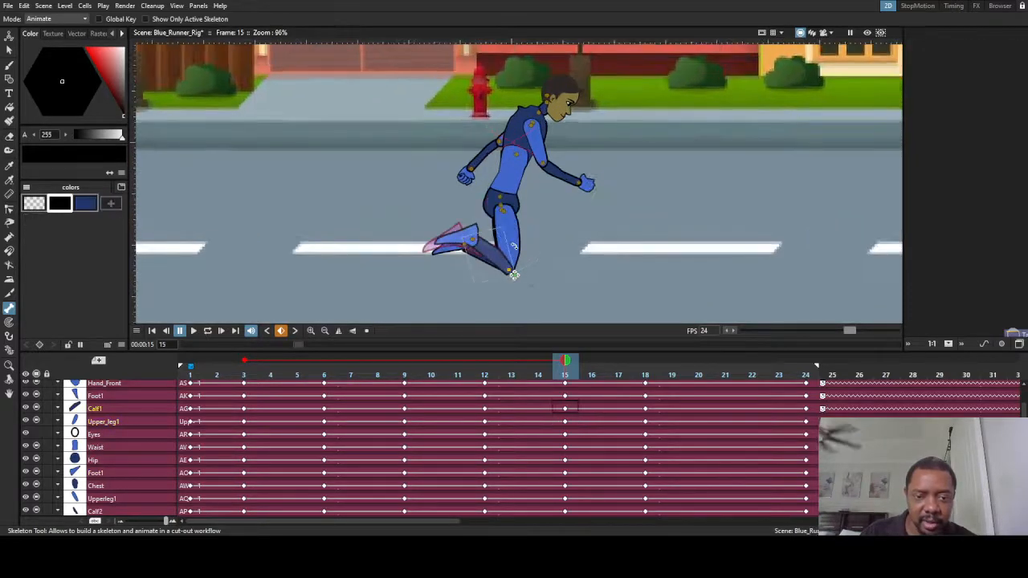
pyautogui.click(511, 239)
pyautogui.moveTo(511, 235); pyautogui.dragTo(550, 211)
# - Rotate Calf1 forward at frame 15 so the front lower leg hangs down below the raised knee
pyautogui.click(530, 264)
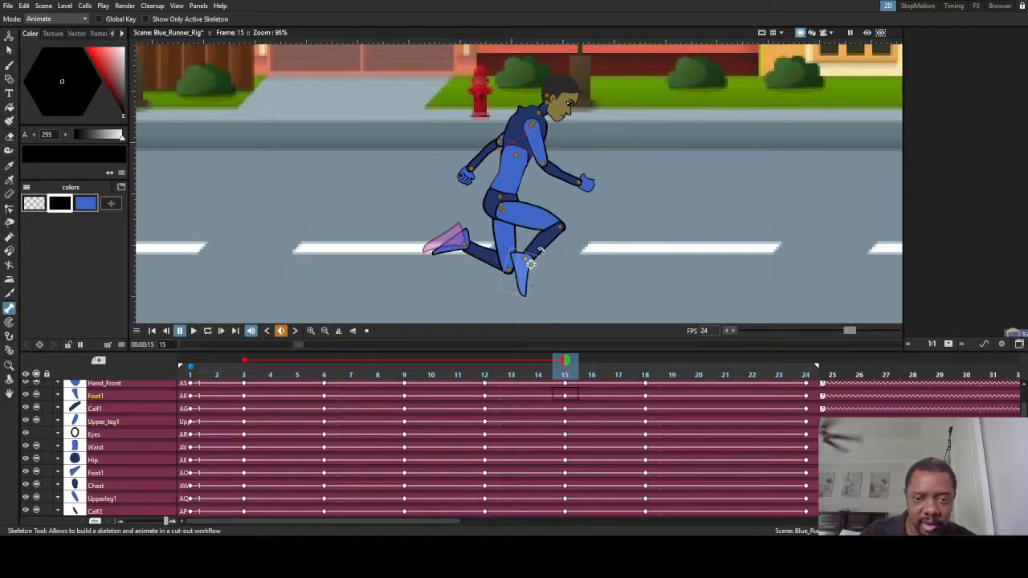
pyautogui.scroll(5, 530, 264)
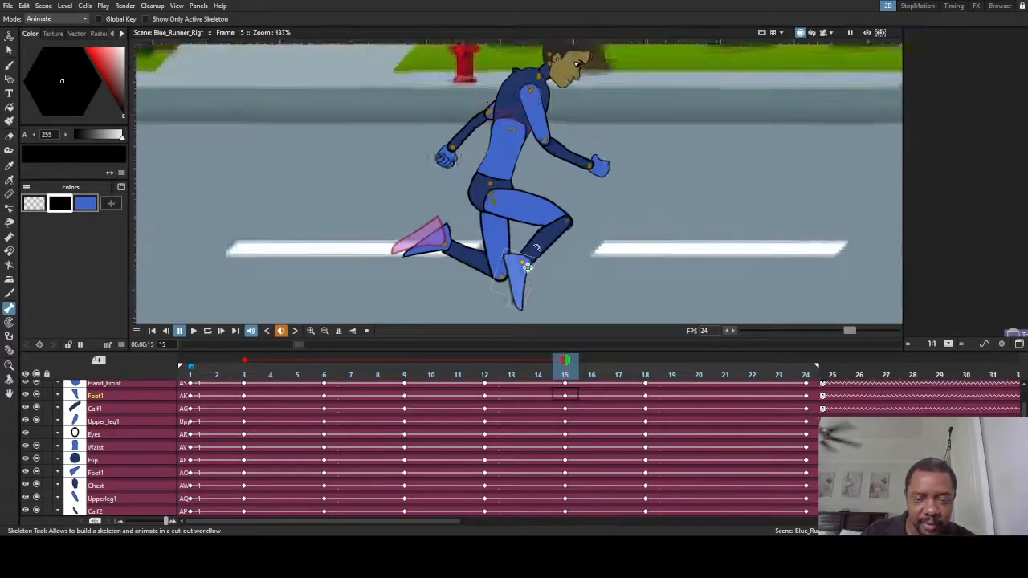
pyautogui.click(584, 215)
pyautogui.moveTo(583, 215); pyautogui.dragTo(583, 215)
pyautogui.scroll(-5, 583, 215)
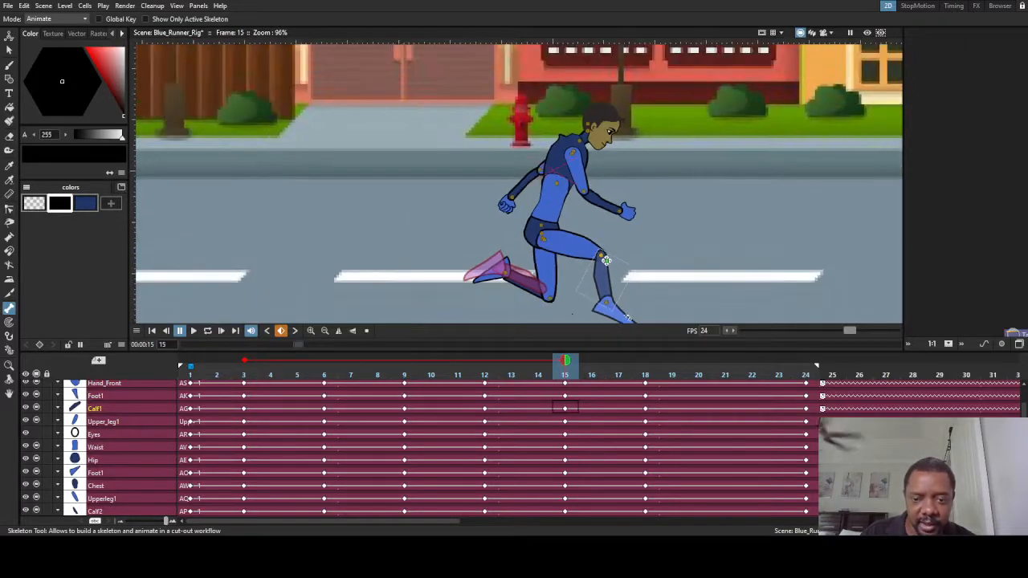
# - At frame 15, lower the leading leg's thigh and rotate its foot until the sole is roughly level with the road
pyautogui.click(612, 307)
pyautogui.moveTo(631, 310); pyautogui.dragTo(630, 310)
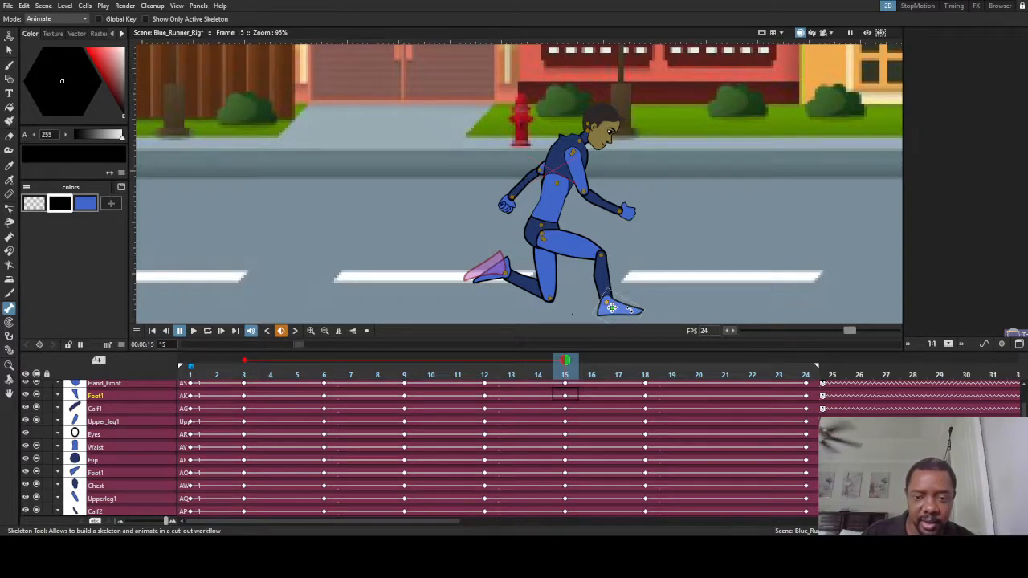
pyautogui.click(549, 243)
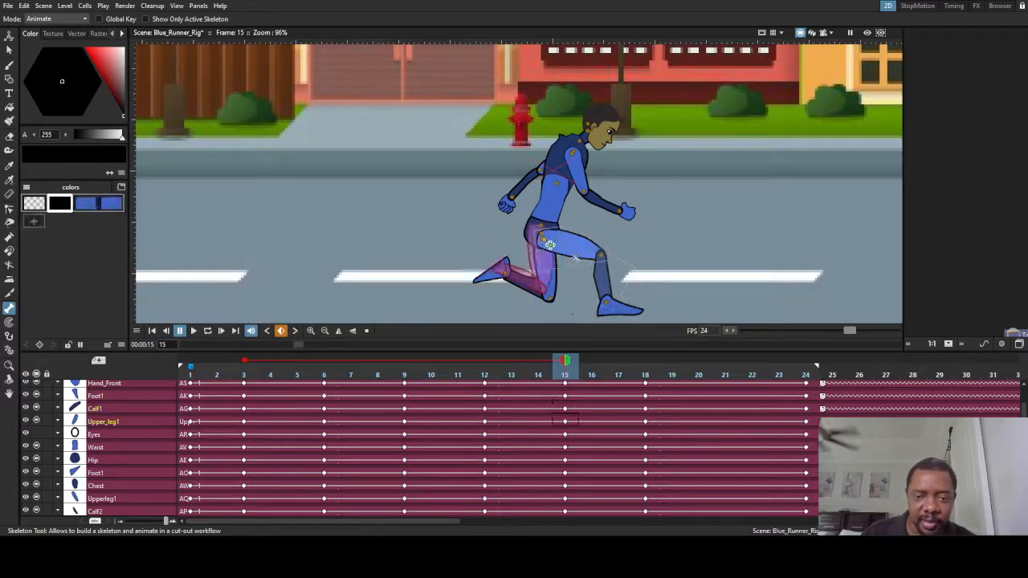
pyautogui.moveTo(576, 251); pyautogui.dragTo(633, 223)
pyautogui.click(590, 261)
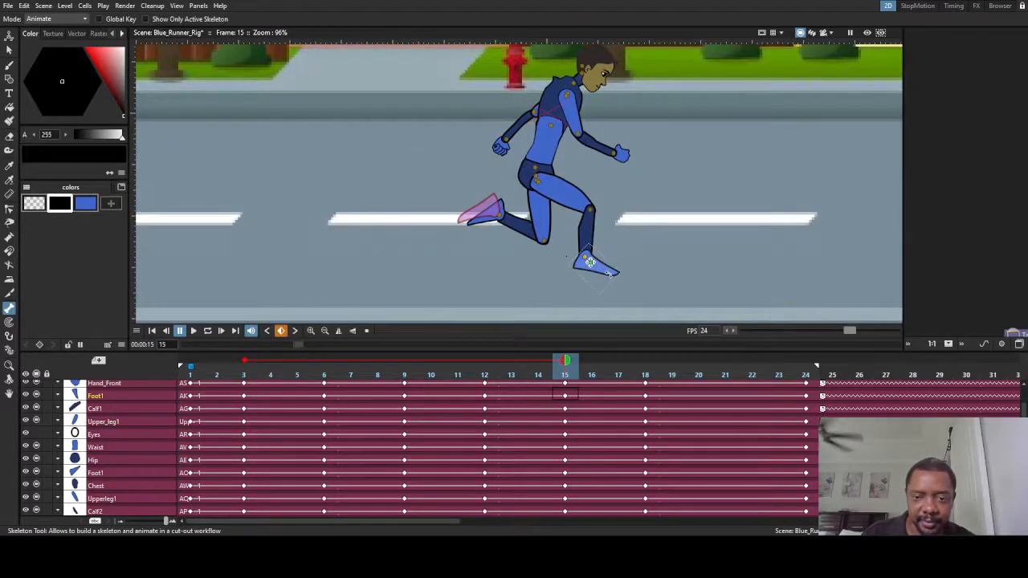
pyautogui.moveTo(611, 274); pyautogui.dragTo(614, 268)
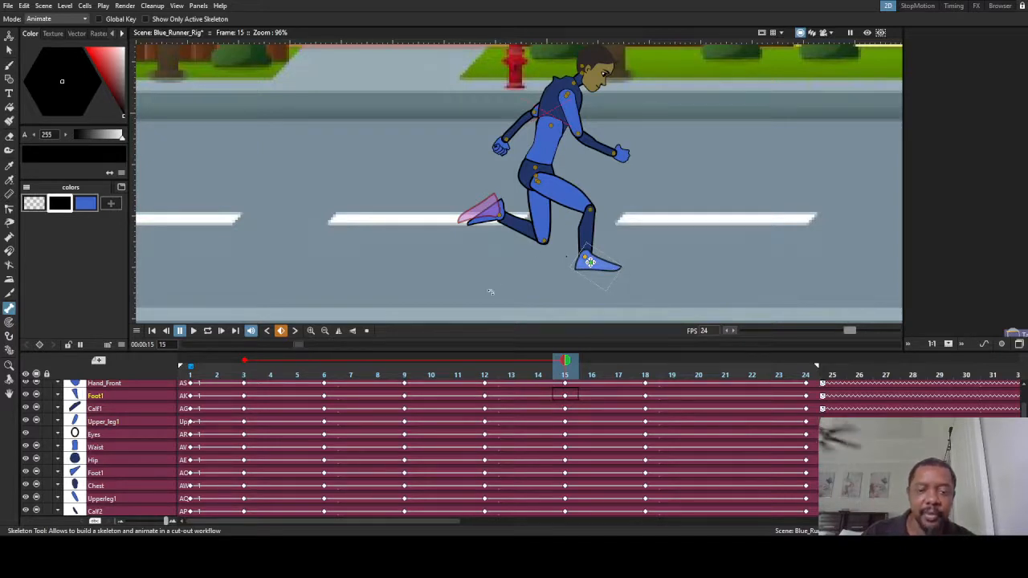
# - At frame 21, swing the leading leg's thigh forward and up, and bend its calf back below the knee
pyautogui.moveTo(564, 362)
pyautogui.mouseDown()
pyautogui.moveTo(406, 362)
pyautogui.moveTo(565, 362)
pyautogui.mouseUp()
pyautogui.click(583, 399)
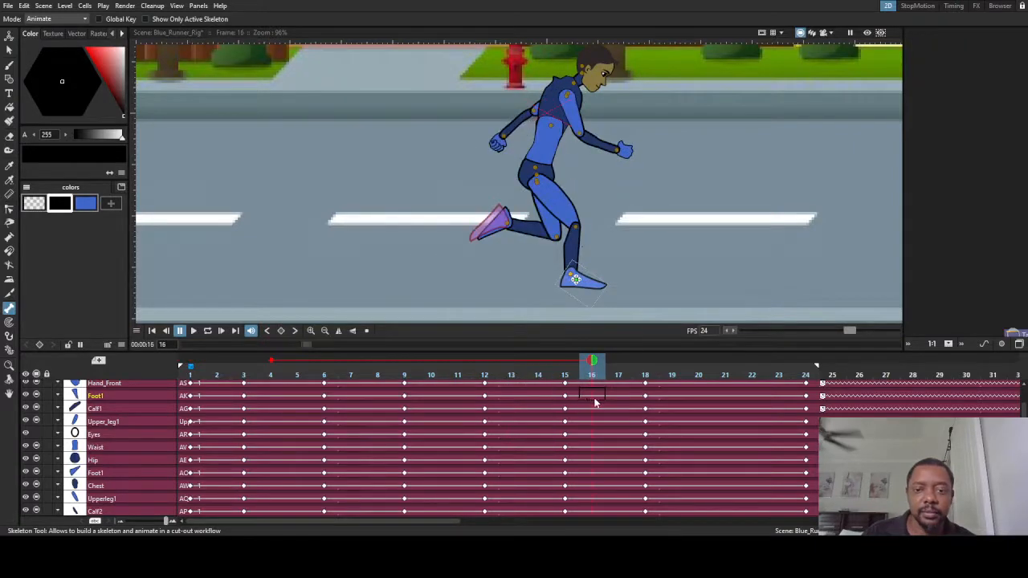
pyautogui.click(611, 399)
pyautogui.click(641, 399)
pyautogui.click(668, 400)
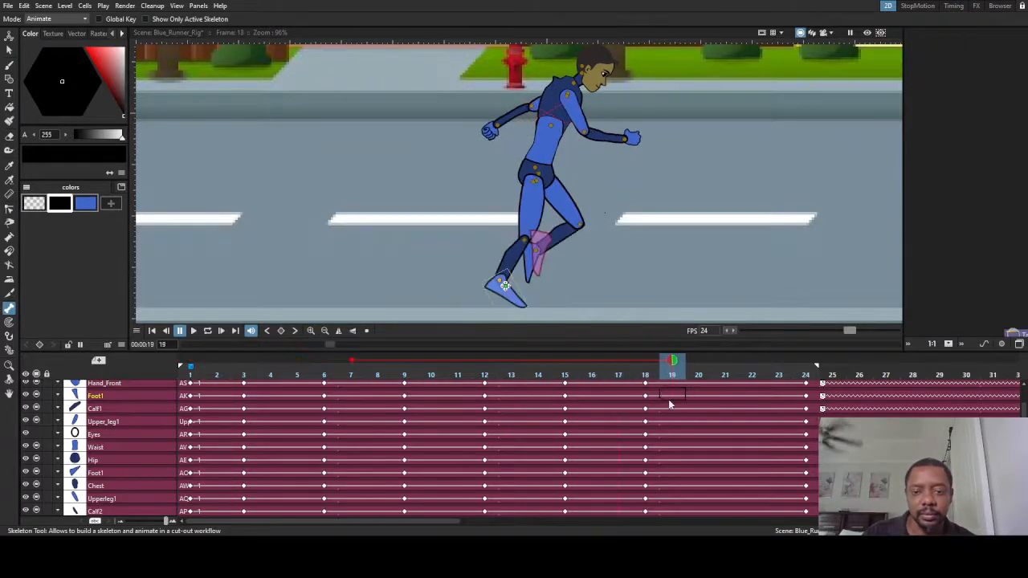
pyautogui.click(700, 399)
pyautogui.click(727, 399)
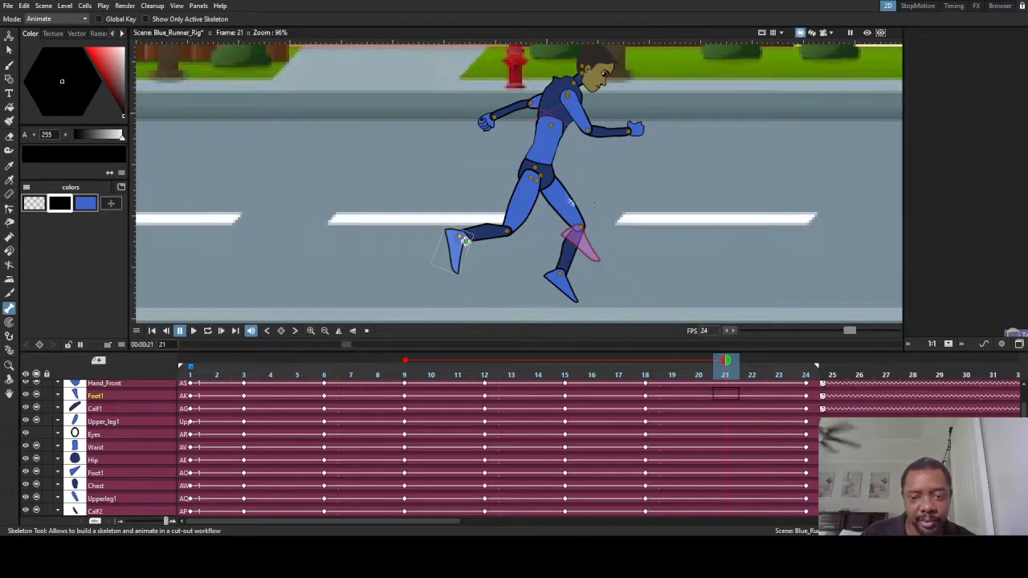
pyautogui.moveTo(568, 202); pyautogui.dragTo(597, 195)
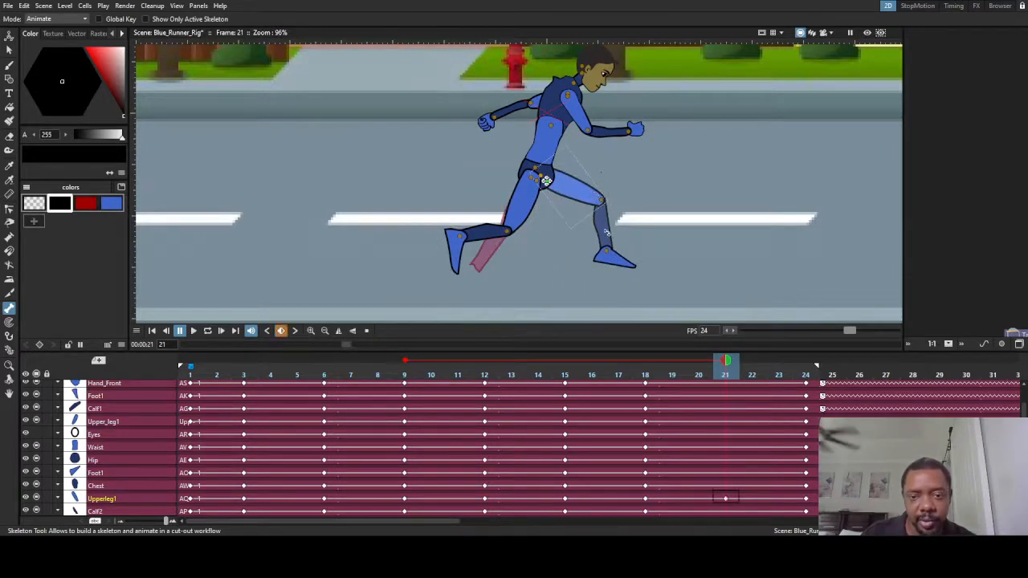
pyautogui.click(604, 230)
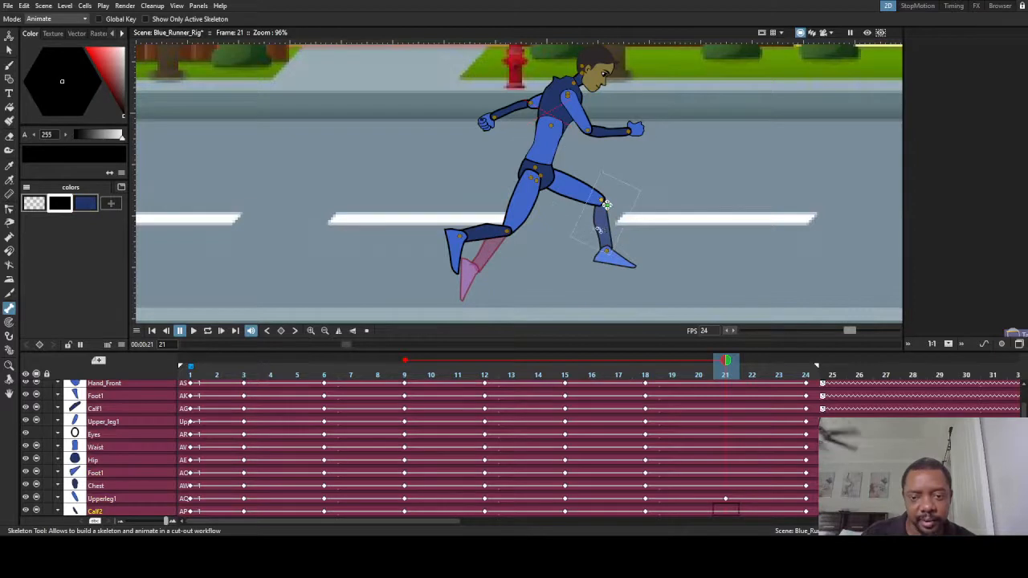
pyautogui.moveTo(599, 231); pyautogui.dragTo(585, 231)
pyautogui.click(589, 254)
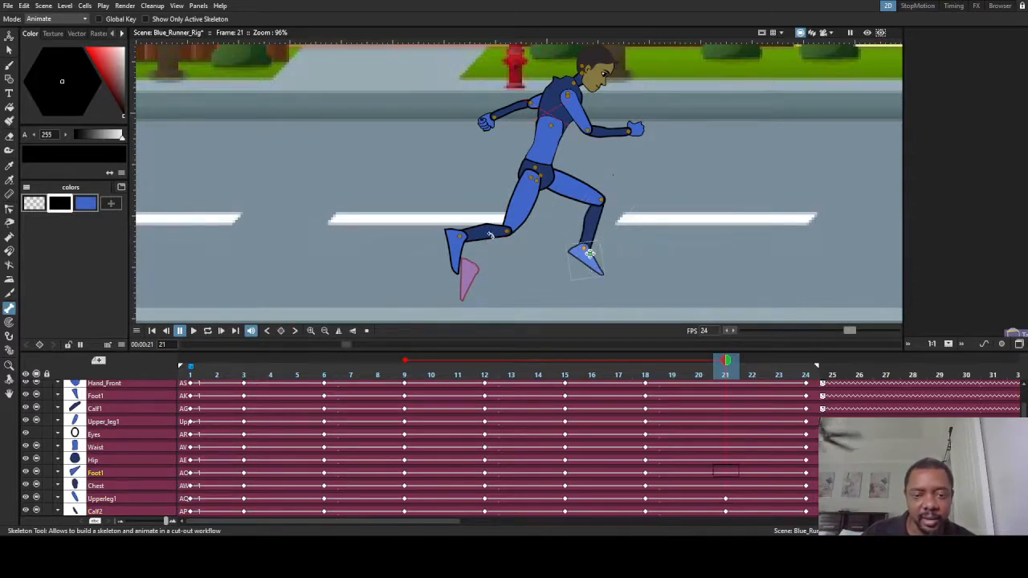
# - Rotate the trailing leg's calf downward at frame 21 and adjust its thigh to extend the leg behind the body
pyautogui.click(486, 238)
pyautogui.moveTo(486, 238); pyautogui.dragTo(479, 304)
pyautogui.click(487, 277)
pyautogui.click(537, 182)
pyautogui.moveTo(514, 207); pyautogui.dragTo(498, 295)
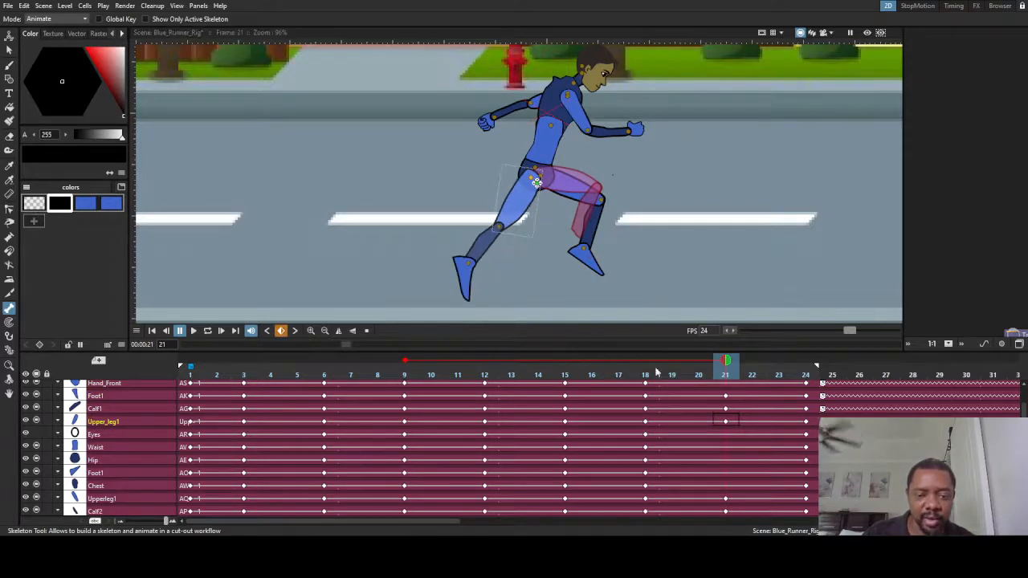
pyautogui.moveTo(728, 363)
pyautogui.mouseDown()
pyautogui.moveTo(390, 363)
pyautogui.moveTo(699, 363)
pyautogui.moveTo(737, 375)
pyautogui.mouseUp()
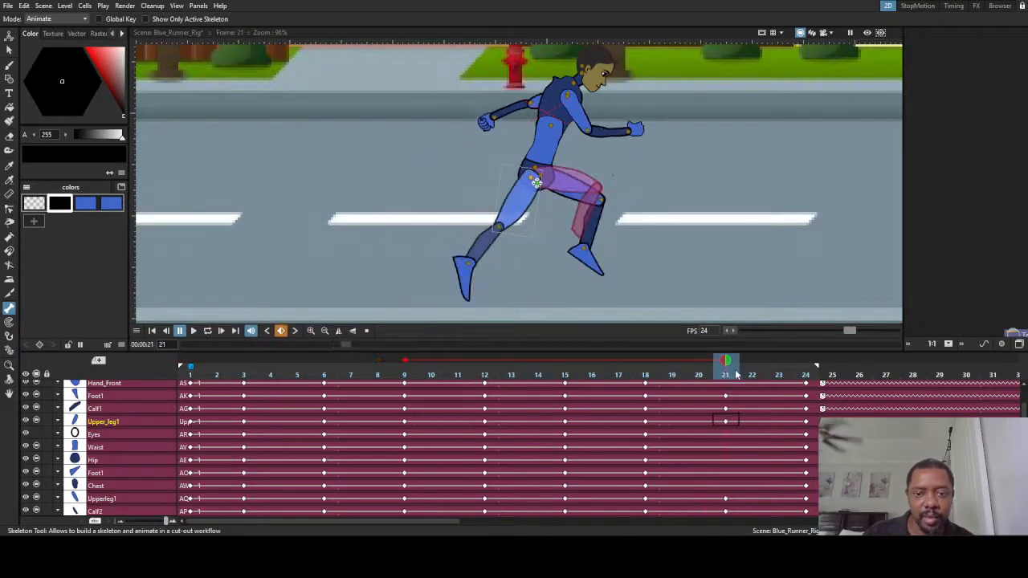
# - Refine the leading leg at frame 21: raise the thigh slightly, tuck the calf back and point the toes farther down
pyautogui.click(575, 200)
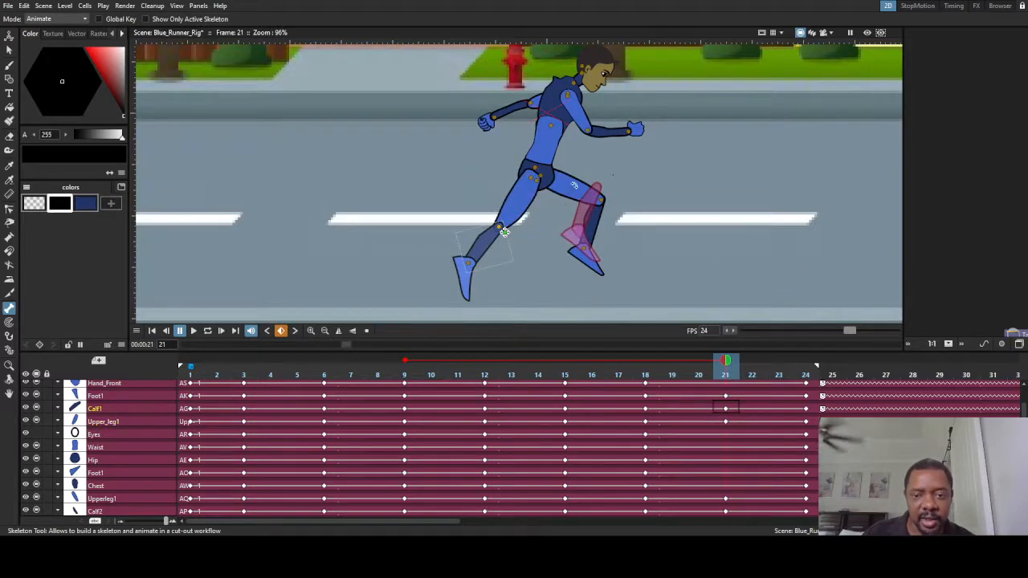
pyautogui.scroll(2, 504, 232)
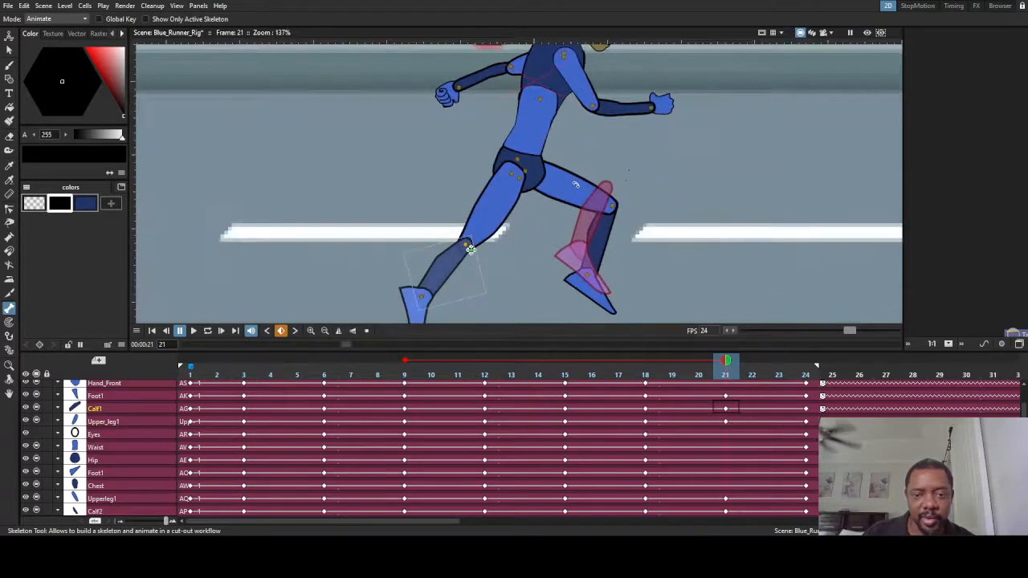
pyautogui.click(531, 176)
pyautogui.moveTo(568, 192); pyautogui.dragTo(574, 186)
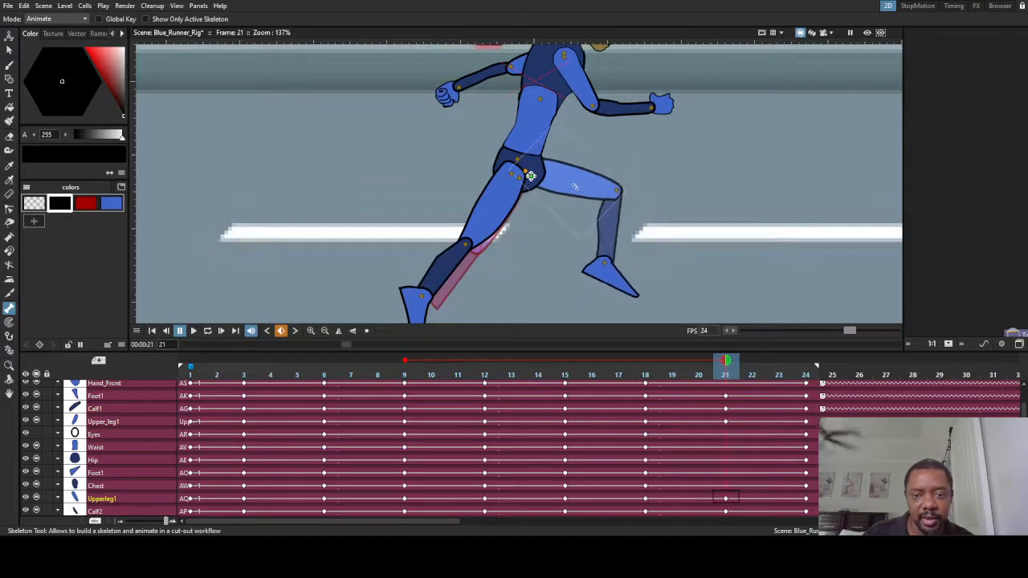
pyautogui.click(598, 240)
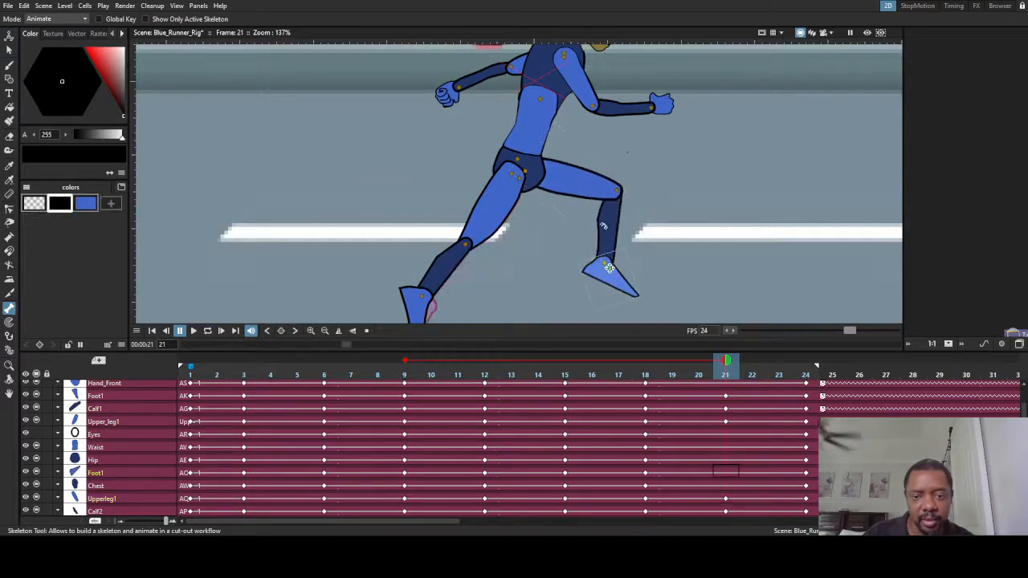
pyautogui.click(622, 195)
pyautogui.moveTo(602, 223); pyautogui.dragTo(595, 224)
pyautogui.click(609, 287)
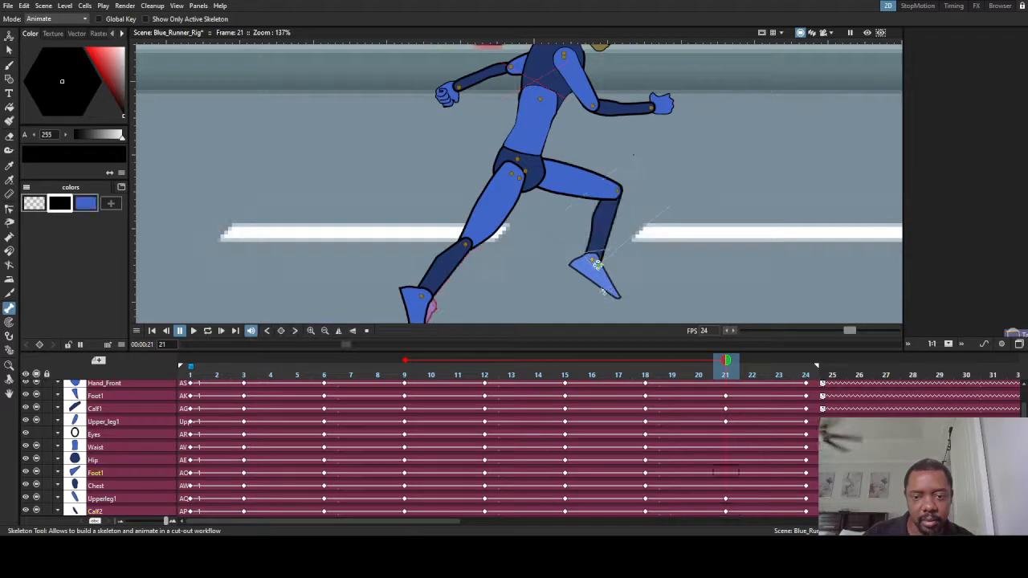
pyautogui.moveTo(604, 291); pyautogui.dragTo(595, 293)
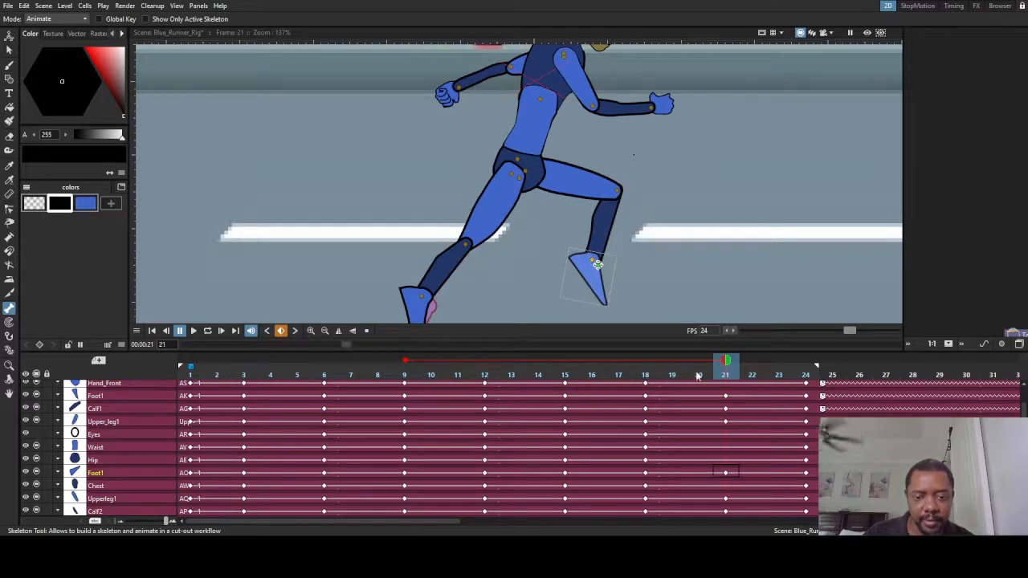
# - Return to frame 1 with the whole runner in view and review the run cycle in looped playback
pyautogui.moveTo(725, 360); pyautogui.dragTo(165, 495)
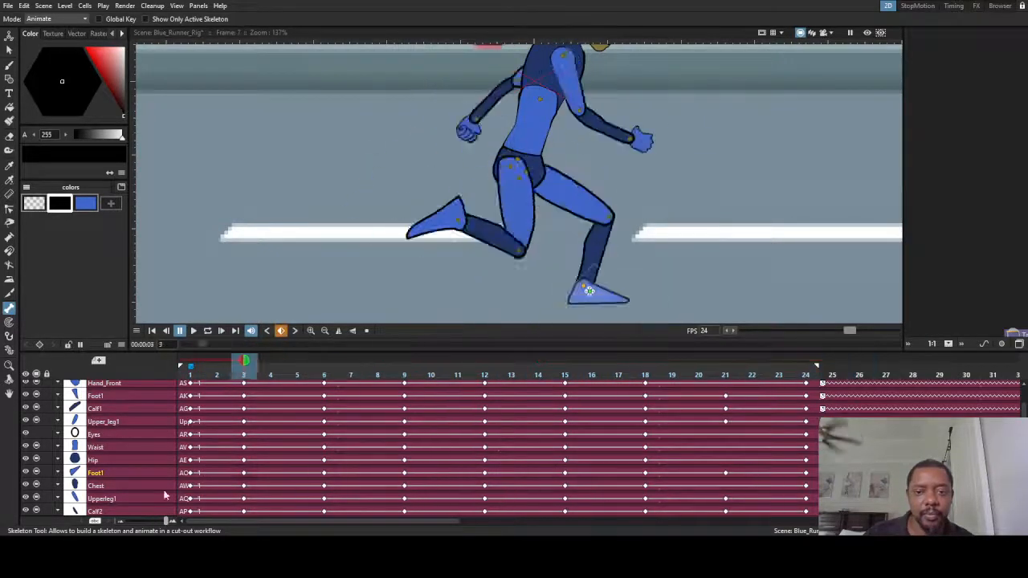
pyautogui.scroll(-6, 358, 298)
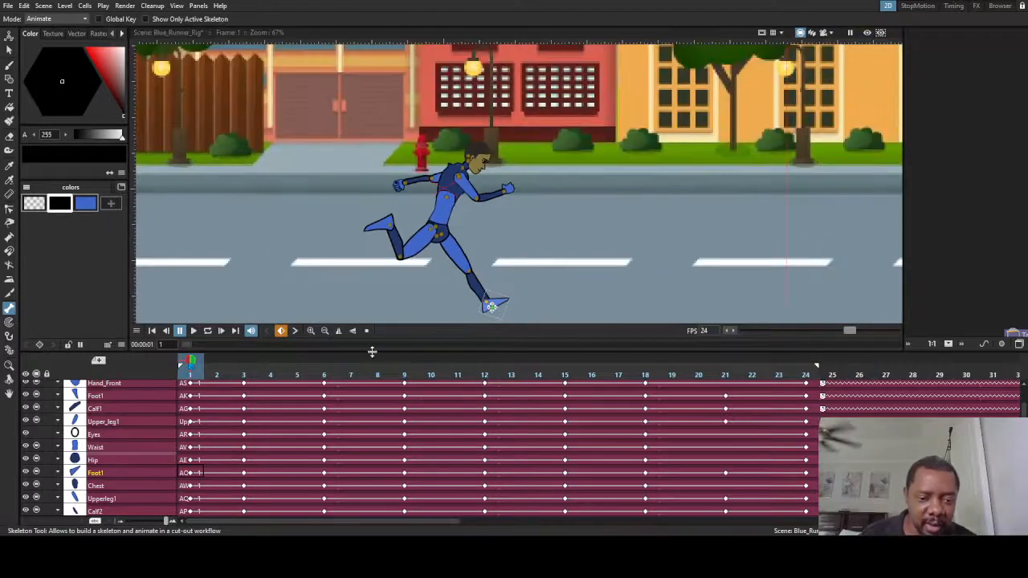
pyautogui.moveTo(371, 352); pyautogui.dragTo(367, 413)
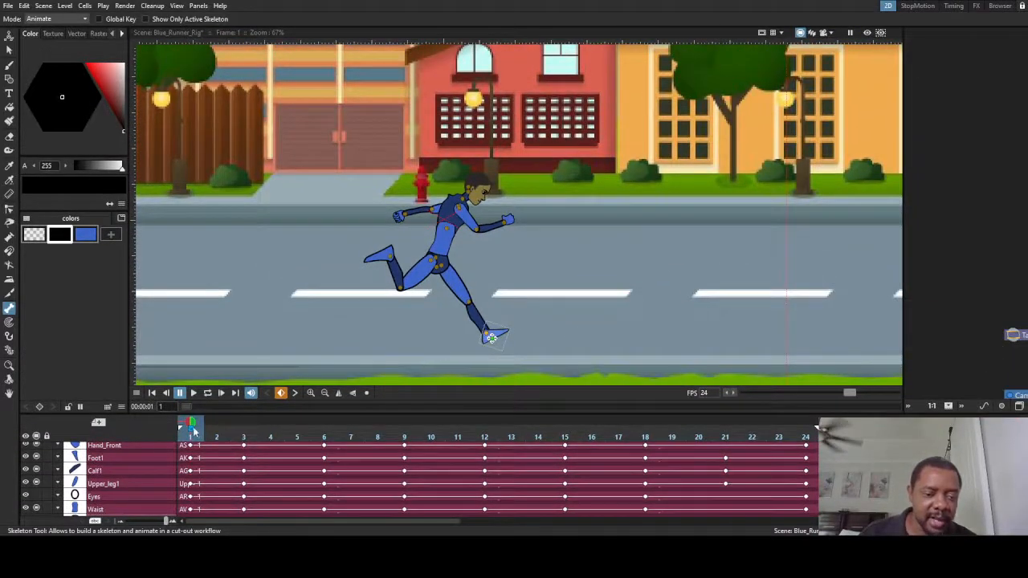
pyautogui.click(193, 393)
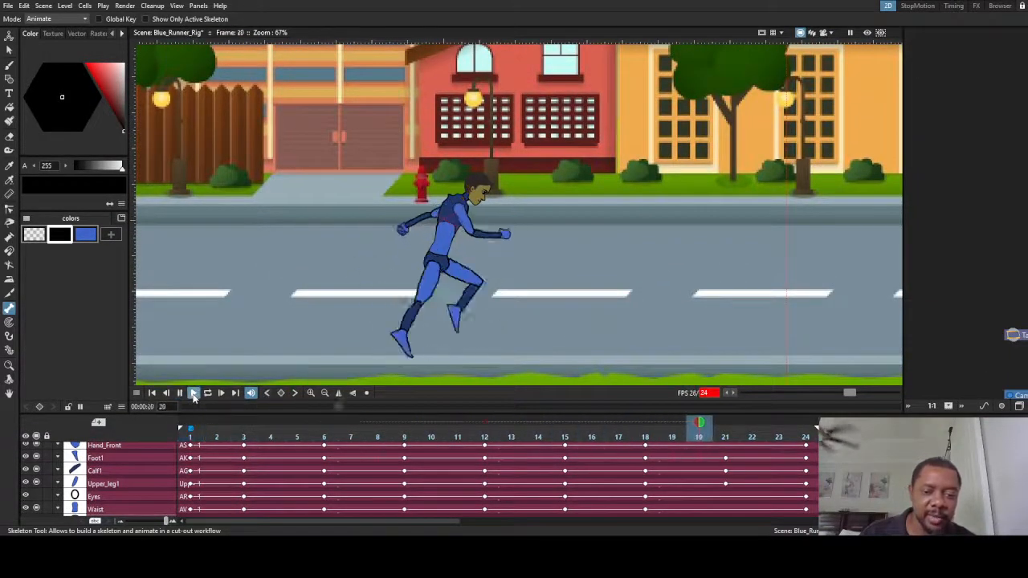
pyautogui.click(193, 393)
pyautogui.click(209, 394)
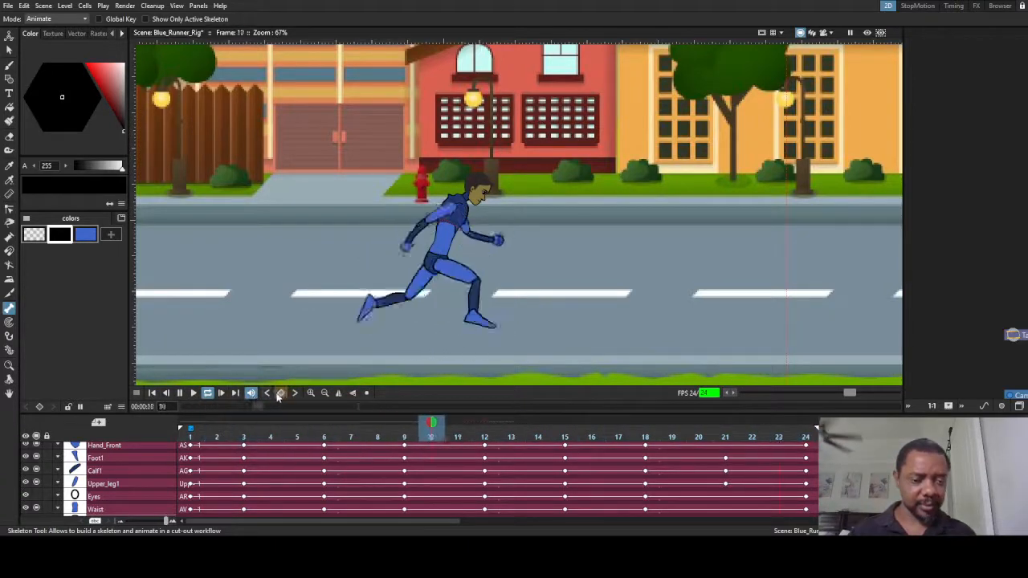
pyautogui.click(210, 395)
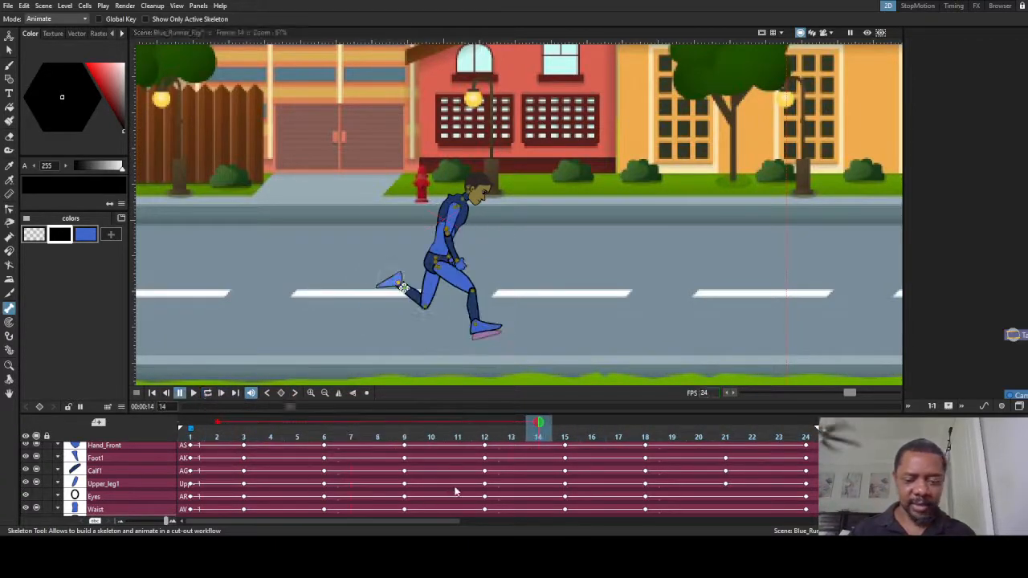
# - Add keyframes at frame 21 to all remaining body parts, from Upper_Arm_Front through Hand_Back, and save the scene
pyautogui.scroll(-1, 455, 492)
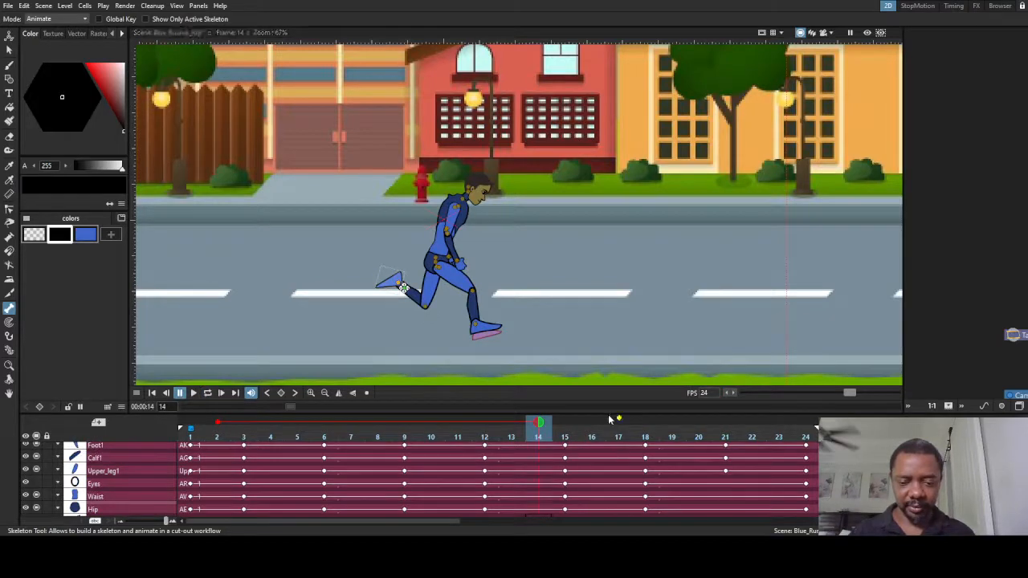
pyautogui.moveTo(607, 415); pyautogui.dragTo(610, 165)
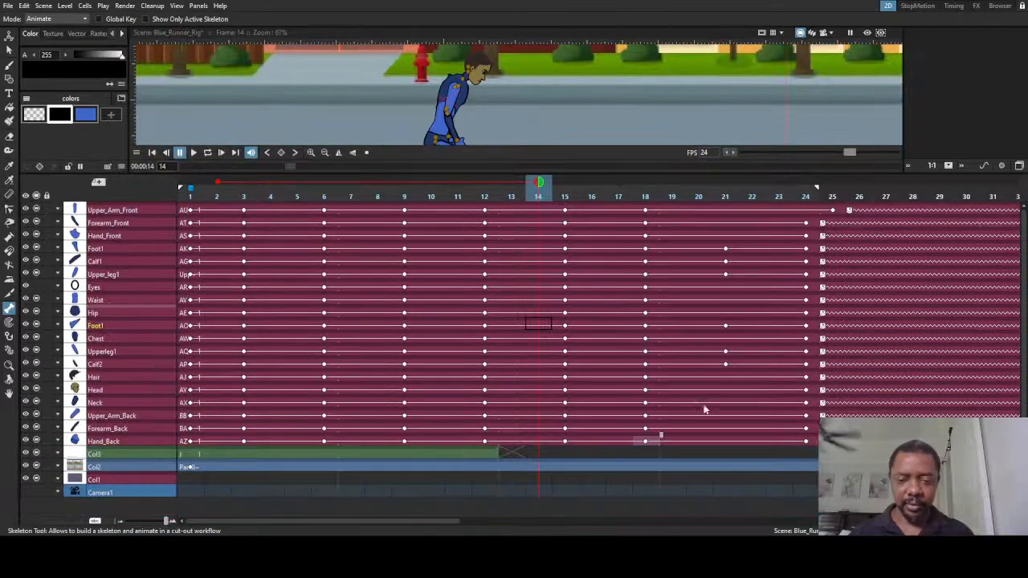
pyautogui.click(728, 210)
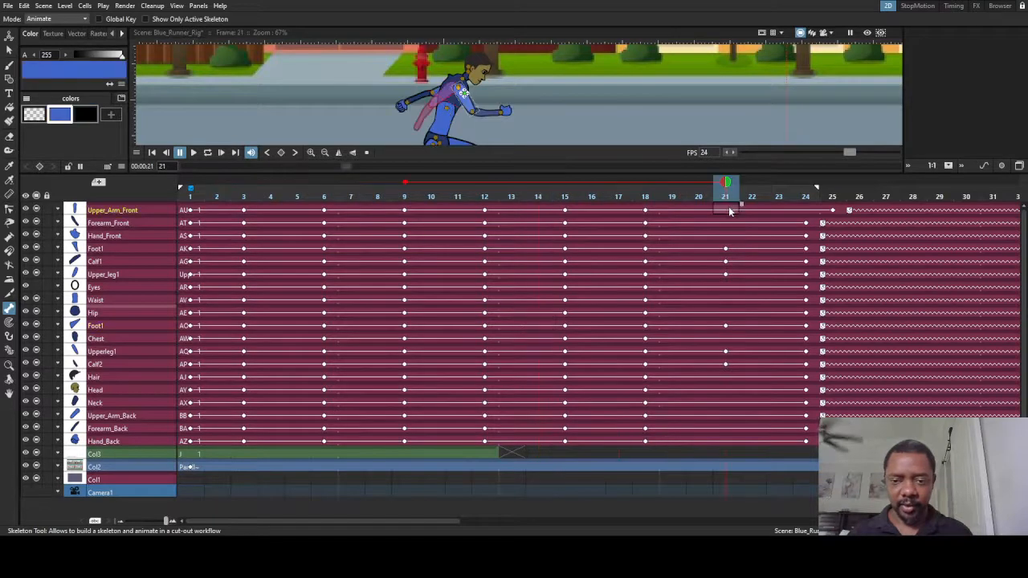
pyautogui.click(725, 234)
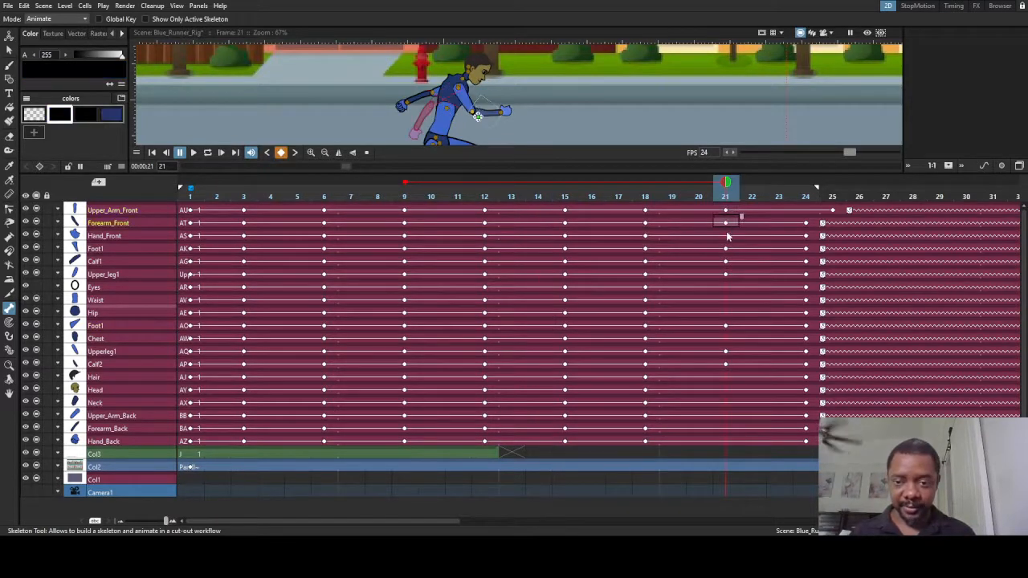
pyautogui.click(725, 291)
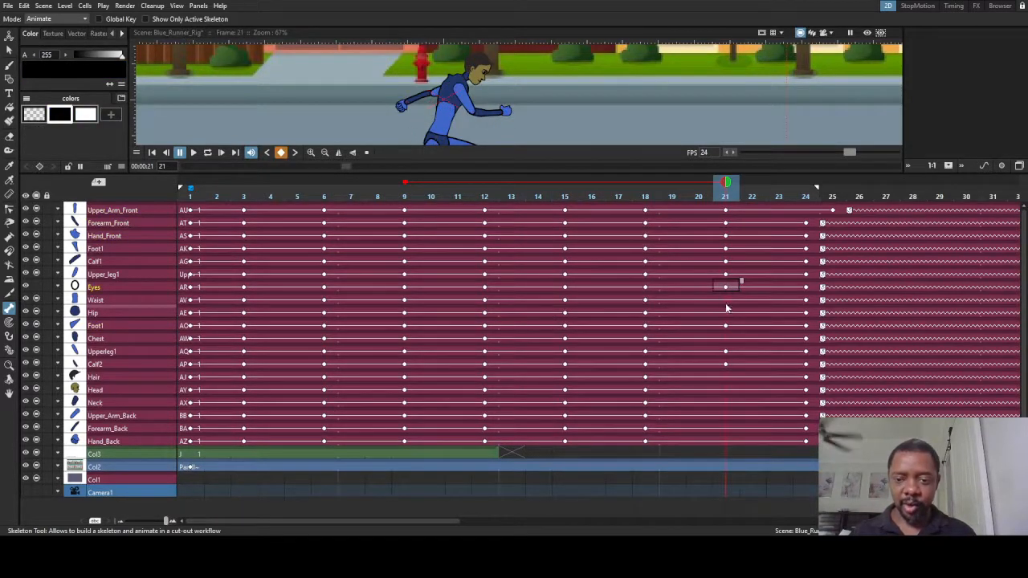
pyautogui.click(726, 305)
pyautogui.click(727, 317)
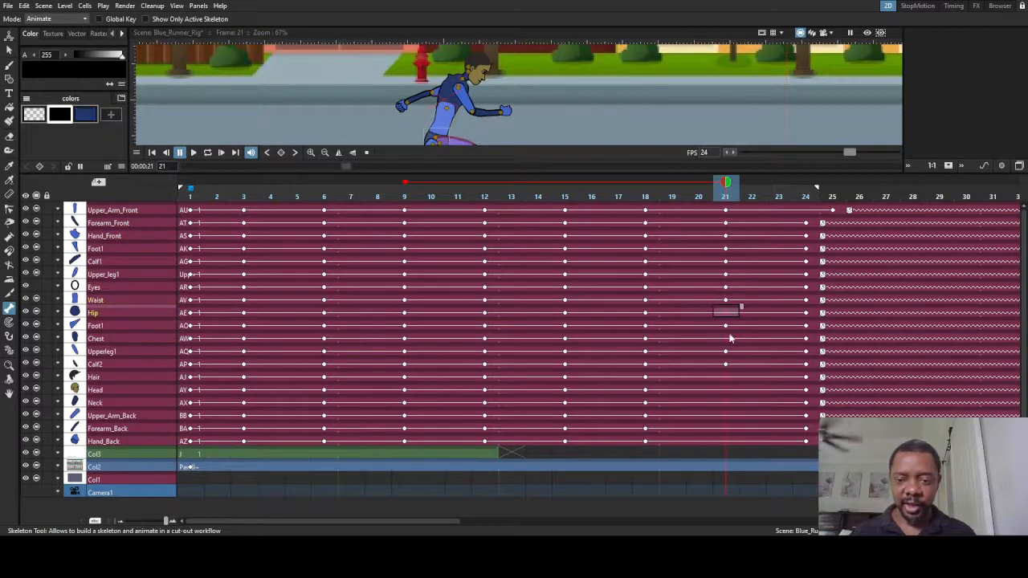
pyautogui.click(727, 343)
pyautogui.click(726, 391)
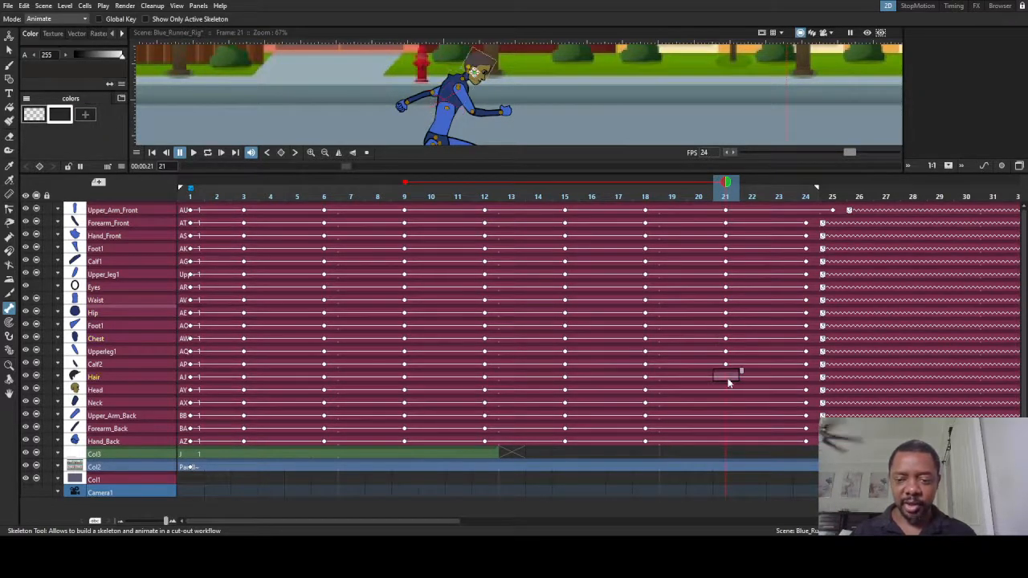
pyautogui.click(725, 402)
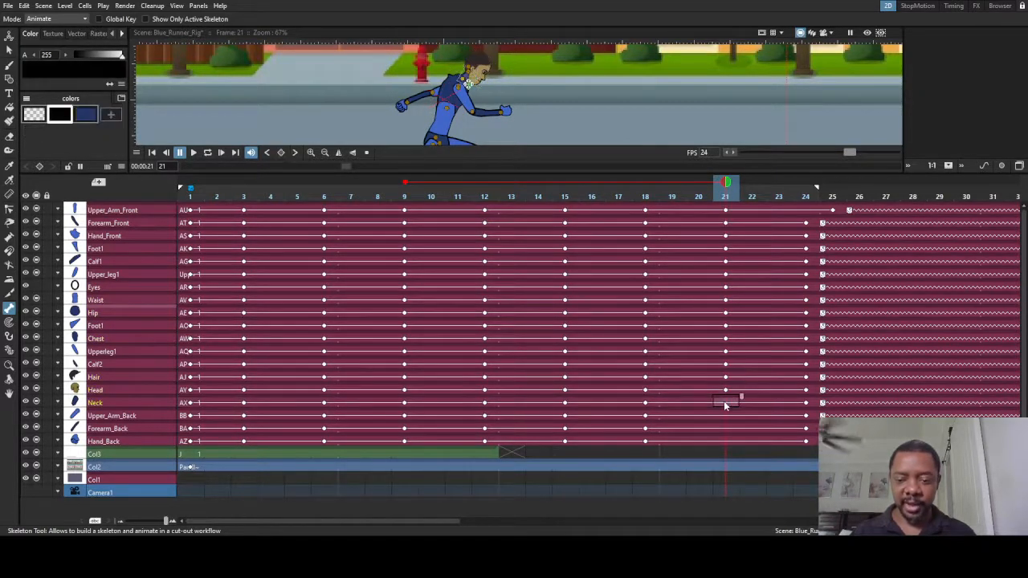
pyautogui.click(725, 415)
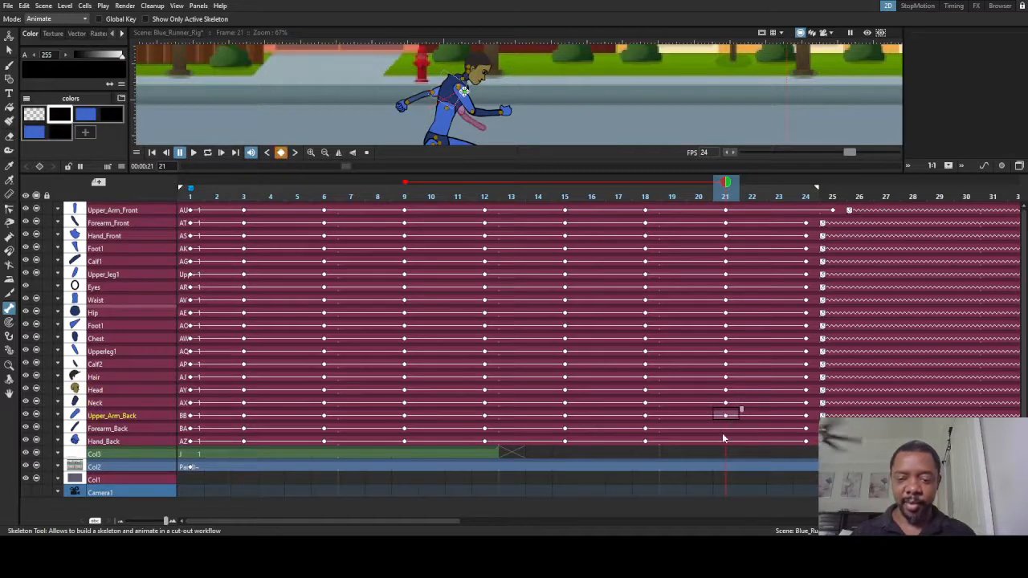
pyautogui.click(725, 428)
pyautogui.click(727, 441)
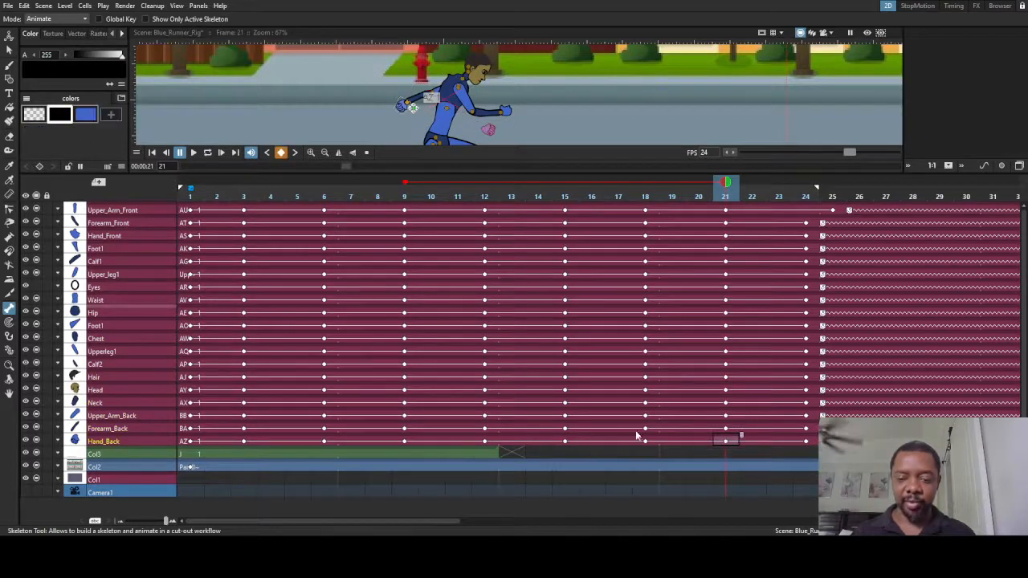
pyautogui.hotkey('ctrl', 's')
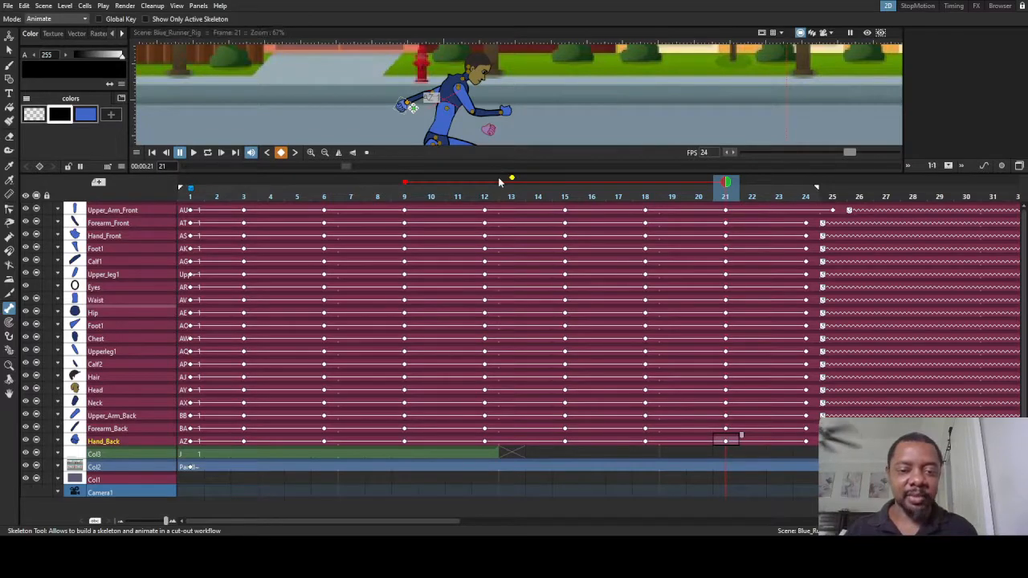
# - Enlarge the viewer above the timeline and scrub through frames 11, 1 and 3 to compare the runner's poses
pyautogui.moveTo(499, 172); pyautogui.dragTo(480, 382)
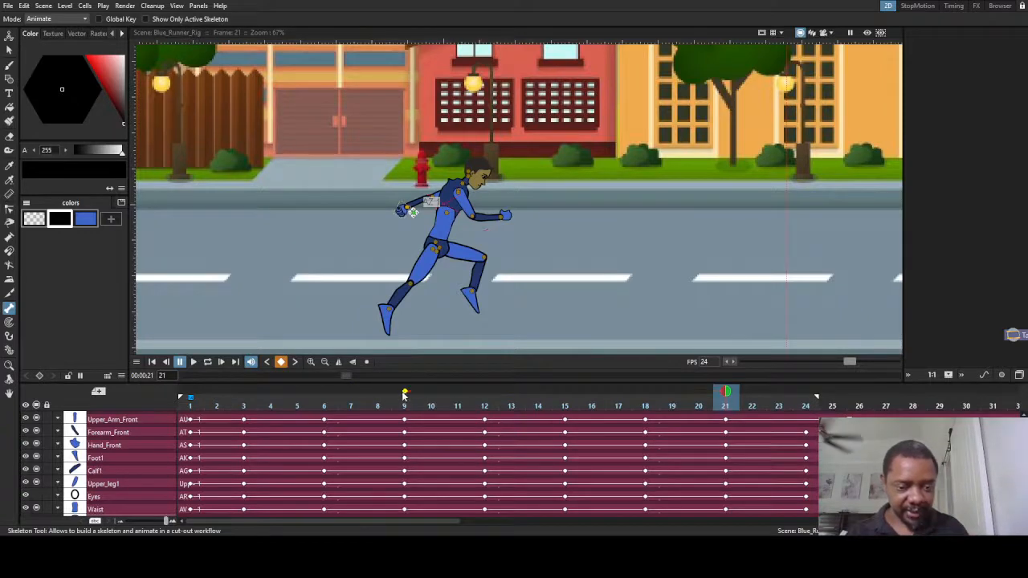
pyautogui.click(466, 406)
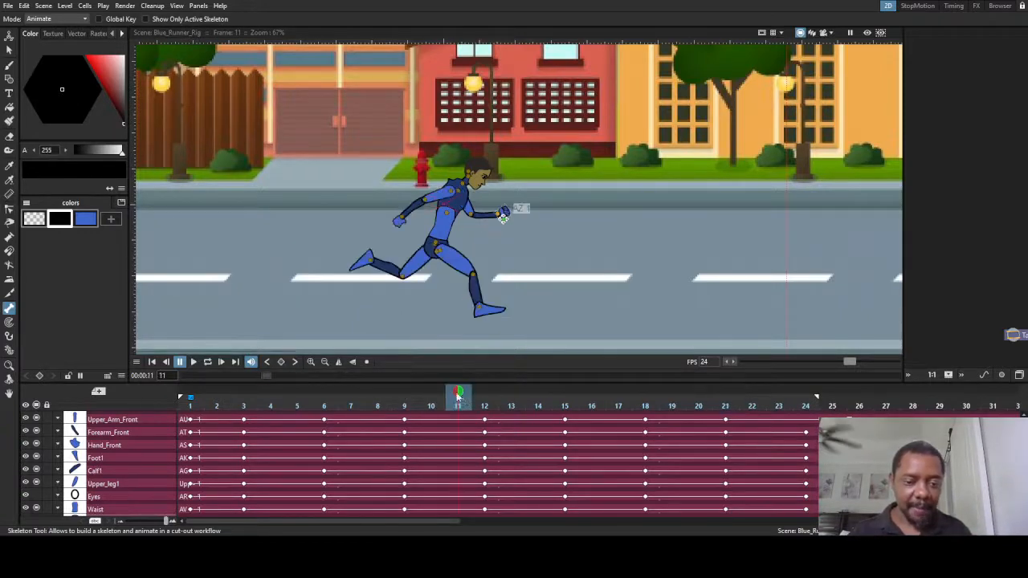
pyautogui.moveTo(466, 406); pyautogui.dragTo(164, 397)
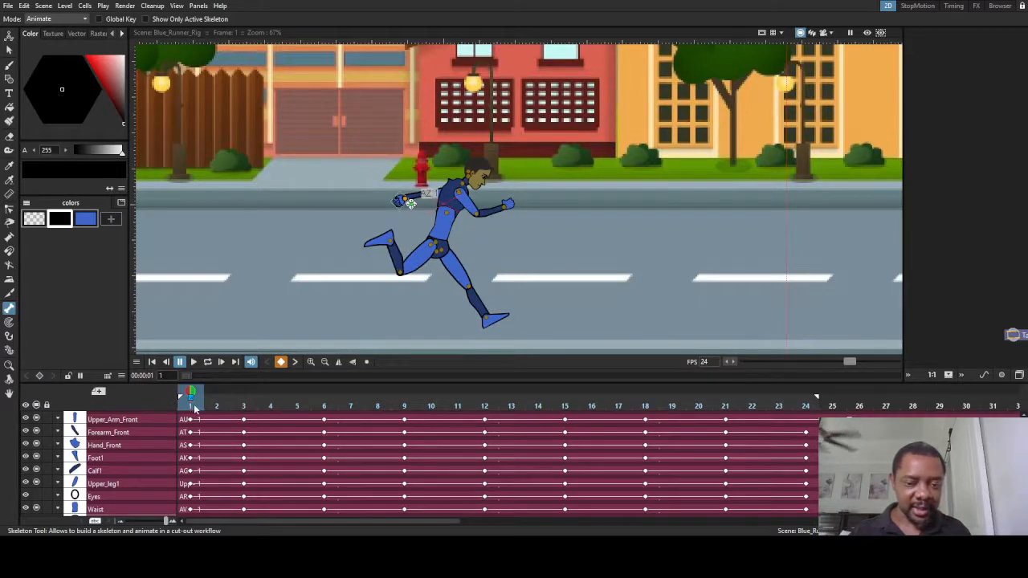
pyautogui.moveTo(194, 409); pyautogui.dragTo(234, 407)
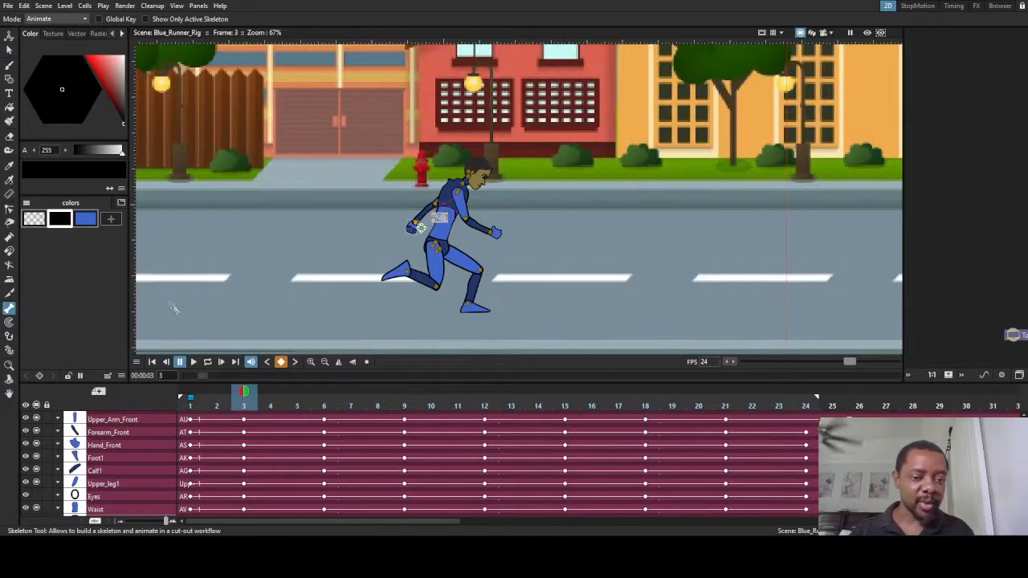
# - Select the Hip column at frame 1 with the Skeleton tool active for posing the rig
pyautogui.scroll(-1, 173, 308)
pyautogui.scroll(-2, 129, 462)
pyautogui.click(123, 471)
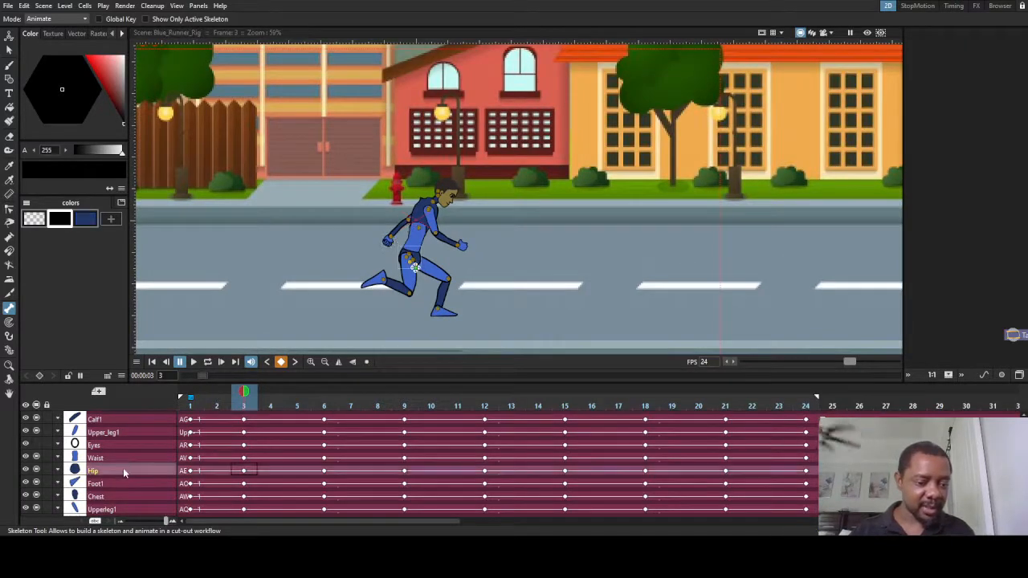
pyautogui.moveTo(243, 395); pyautogui.dragTo(184, 405)
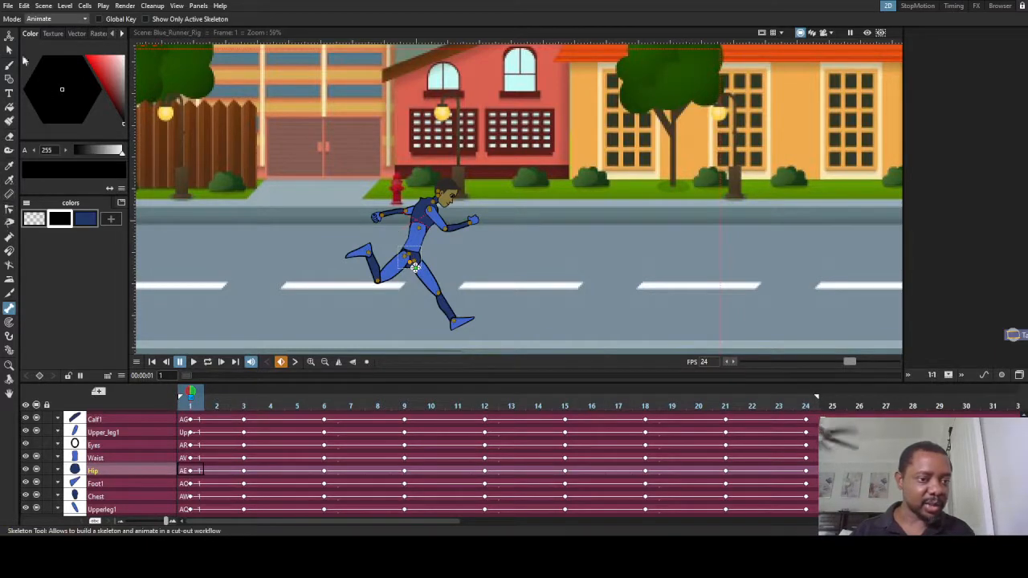
pyautogui.click(12, 38)
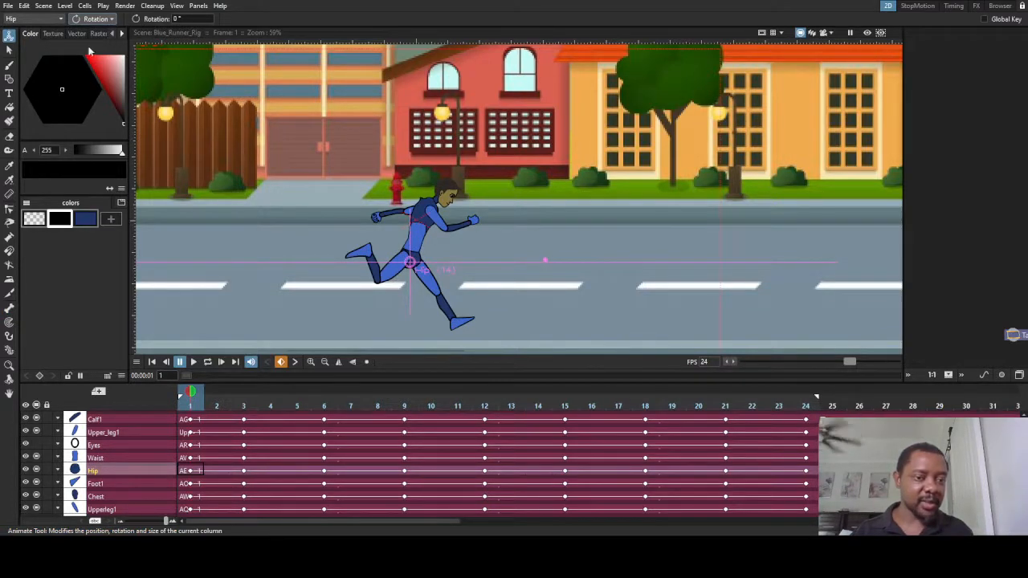
pyautogui.click(10, 307)
pyautogui.scroll(5, 417, 257)
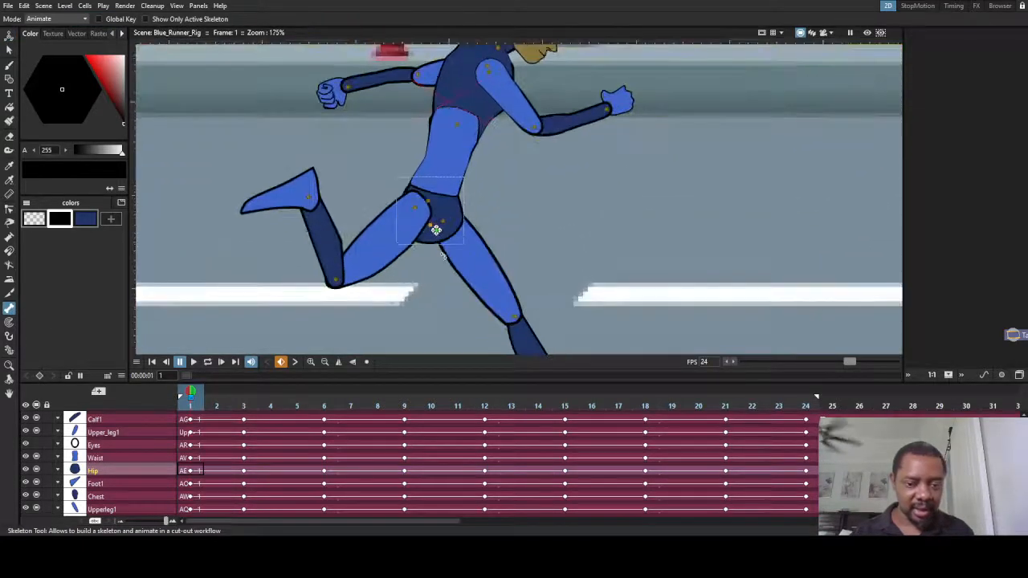
pyautogui.scroll(-6, 436, 233)
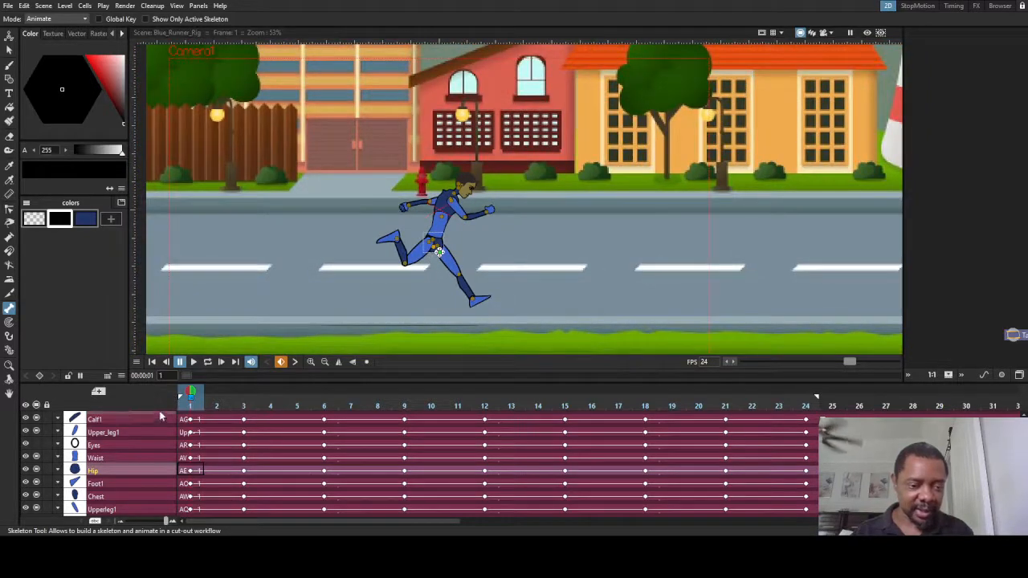
pyautogui.moveTo(193, 394); pyautogui.dragTo(166, 397)
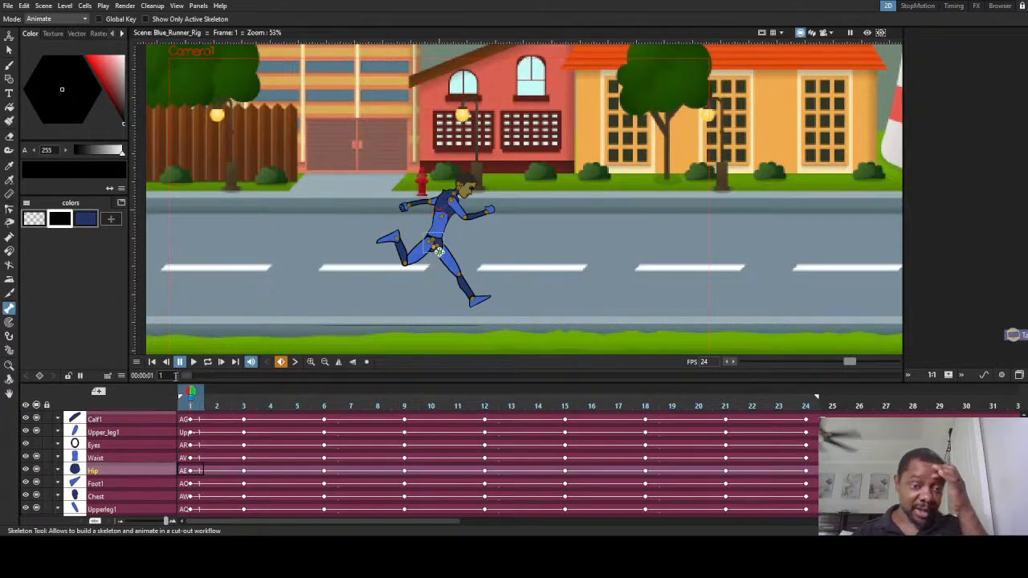
# - Lower the whole runner by the hip at frame 1 until the leading heel meets the curb's upper edge
pyautogui.scroll(1, 439, 252)
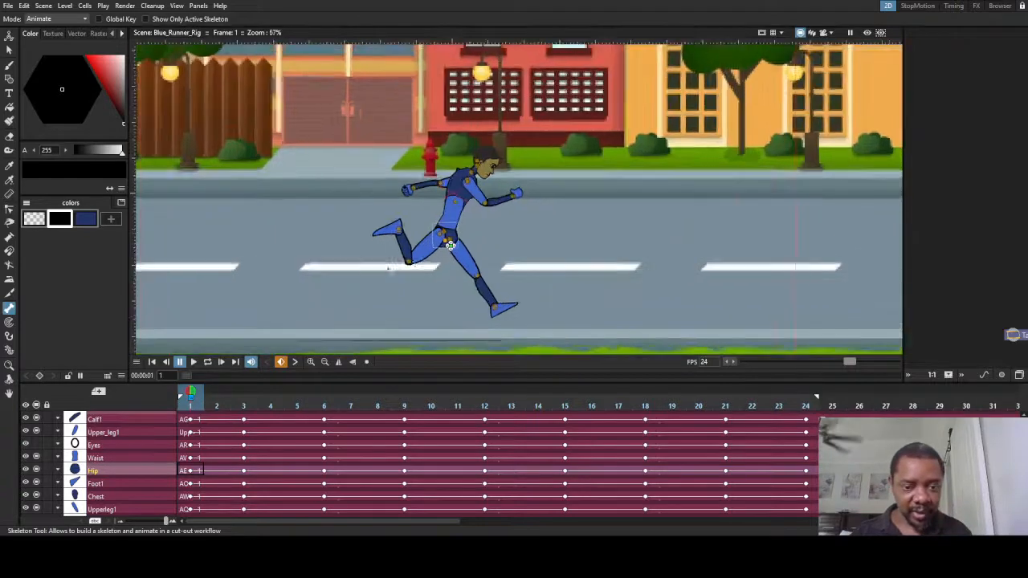
pyautogui.scroll(-1, 446, 317)
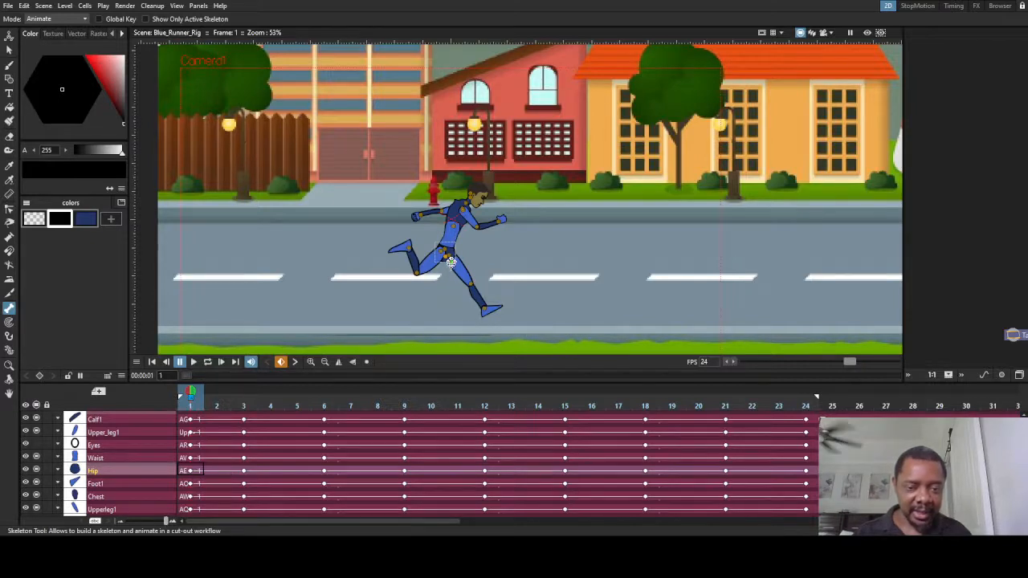
pyautogui.moveTo(450, 259); pyautogui.dragTo(450, 279)
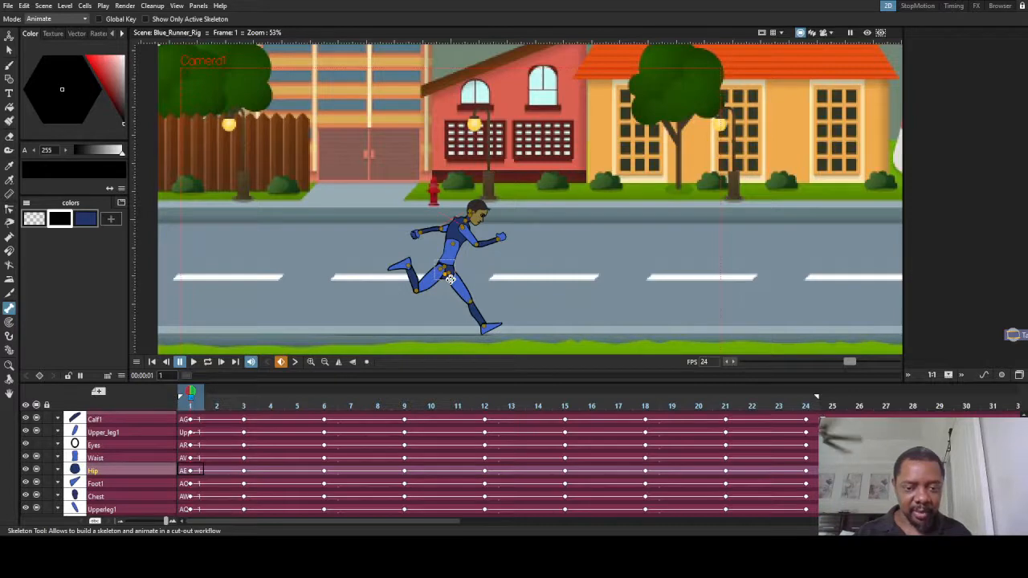
pyautogui.moveTo(450, 279); pyautogui.dragTo(452, 271)
pyautogui.scroll(6, 485, 315)
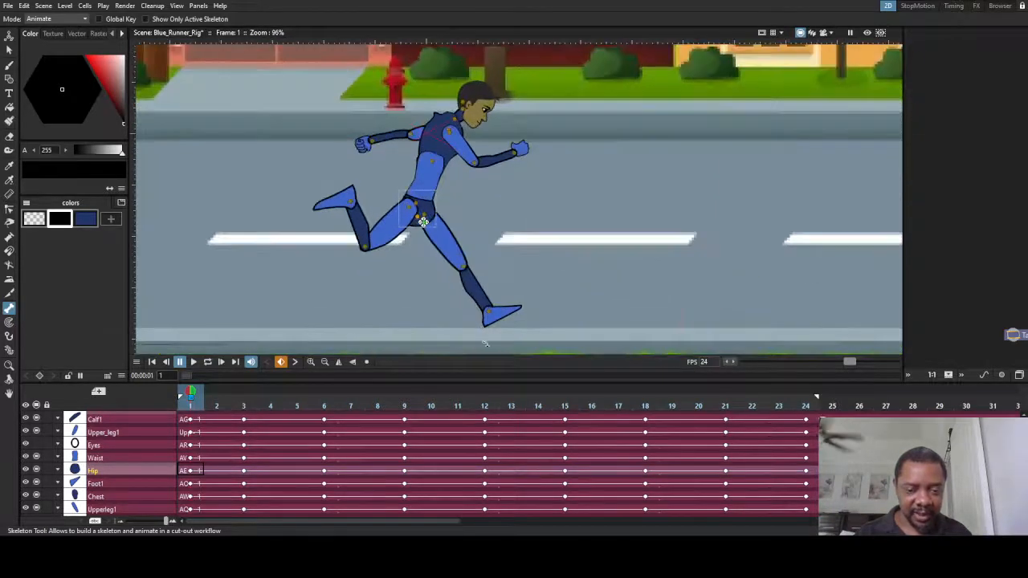
pyautogui.scroll(-6, 494, 312)
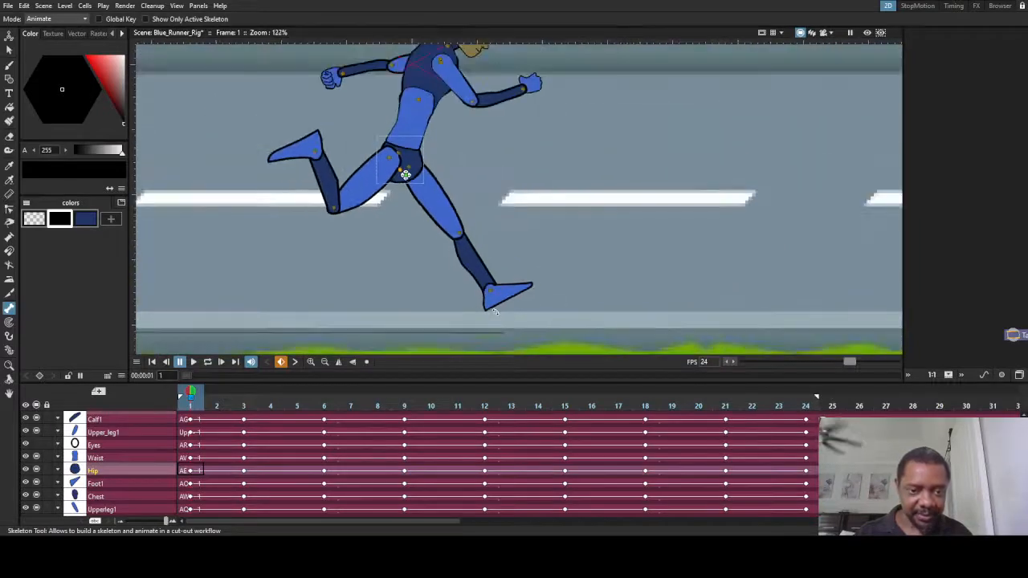
pyautogui.scroll(3, 494, 312)
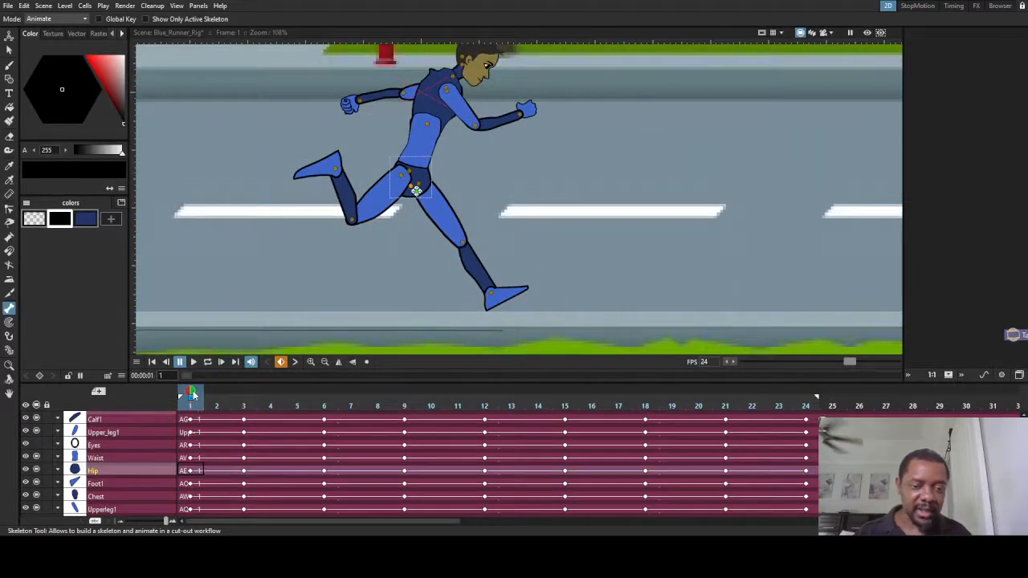
# - Shift the hip down and forward at frame 3 and raise it slightly at frame 2, keeping the leading foot at the curb line
pyautogui.moveTo(193, 393); pyautogui.dragTo(239, 403)
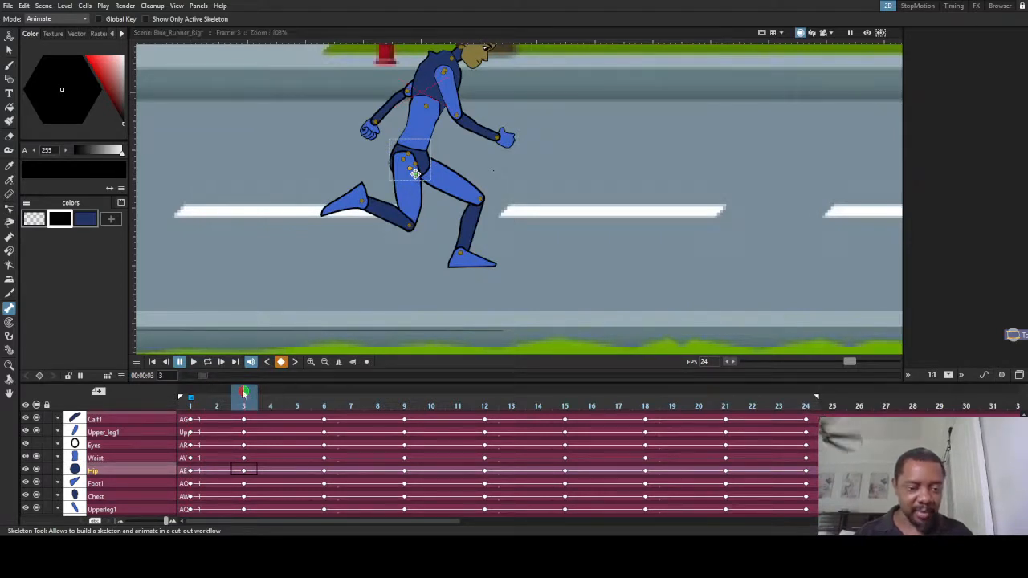
pyautogui.moveTo(243, 394)
pyautogui.mouseDown()
pyautogui.moveTo(190, 397)
pyautogui.moveTo(237, 407)
pyautogui.mouseUp()
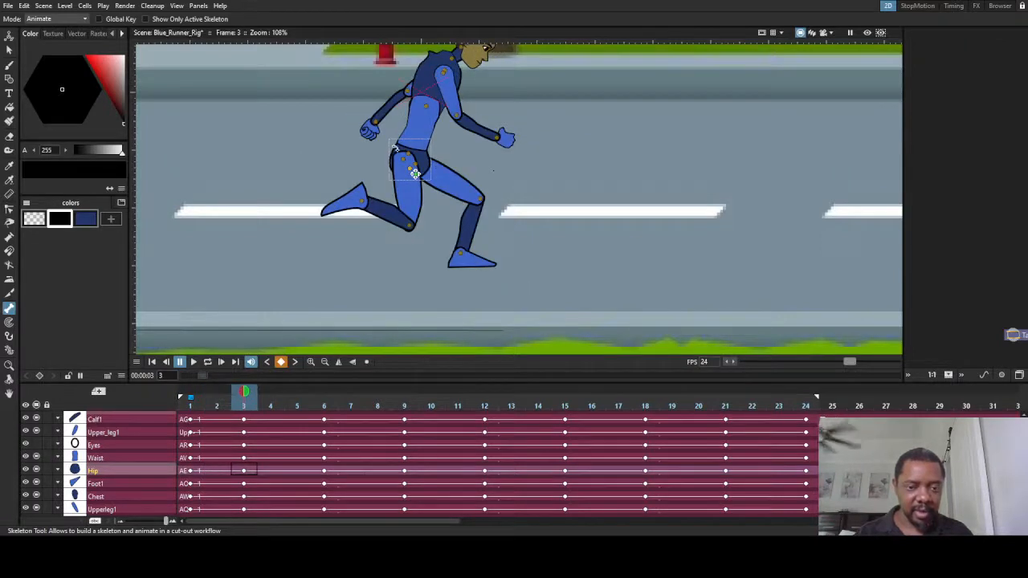
pyautogui.moveTo(415, 173); pyautogui.dragTo(453, 216)
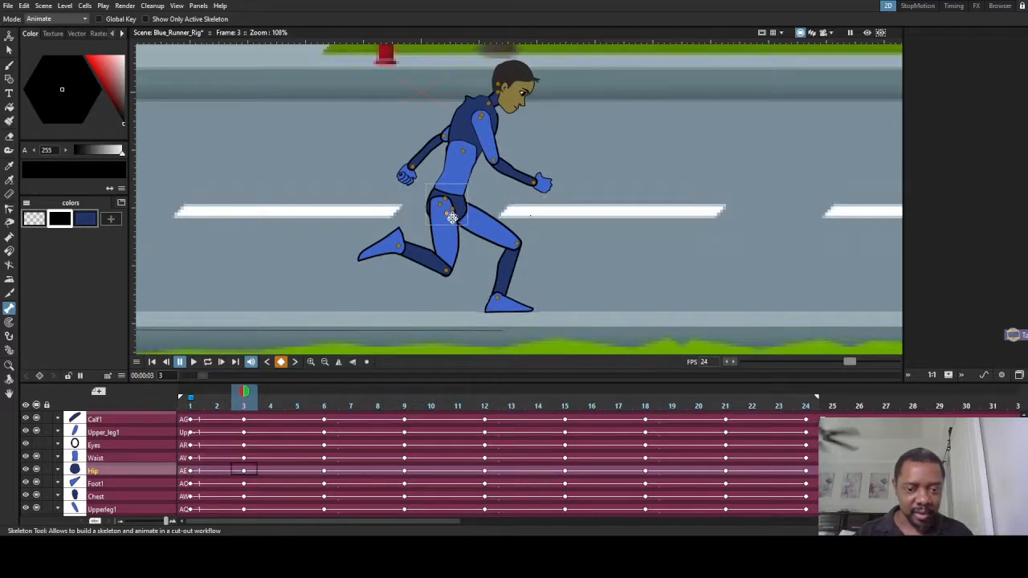
pyautogui.moveTo(248, 392); pyautogui.dragTo(228, 409)
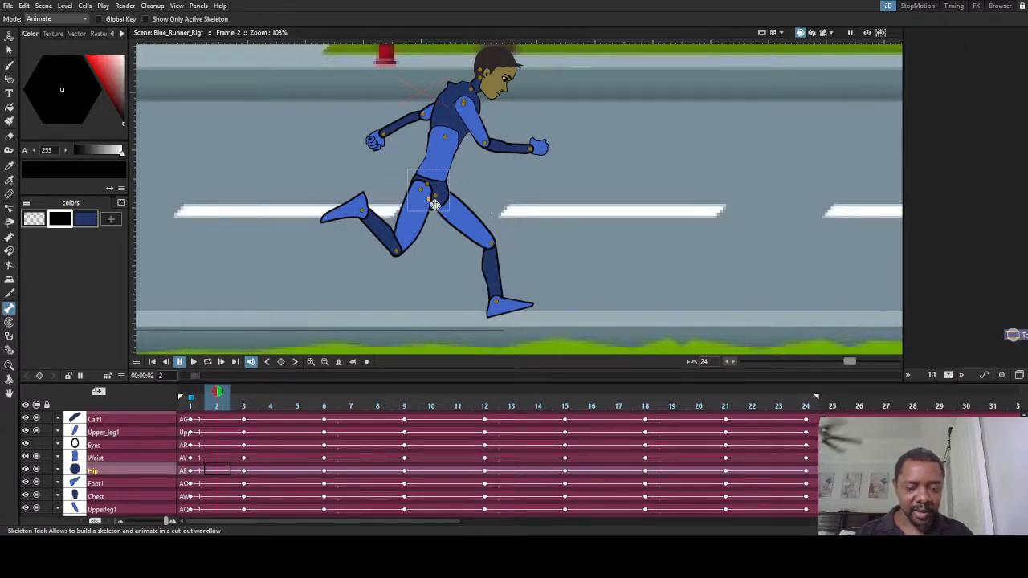
pyautogui.moveTo(434, 205); pyautogui.dragTo(435, 196)
pyautogui.click(191, 392)
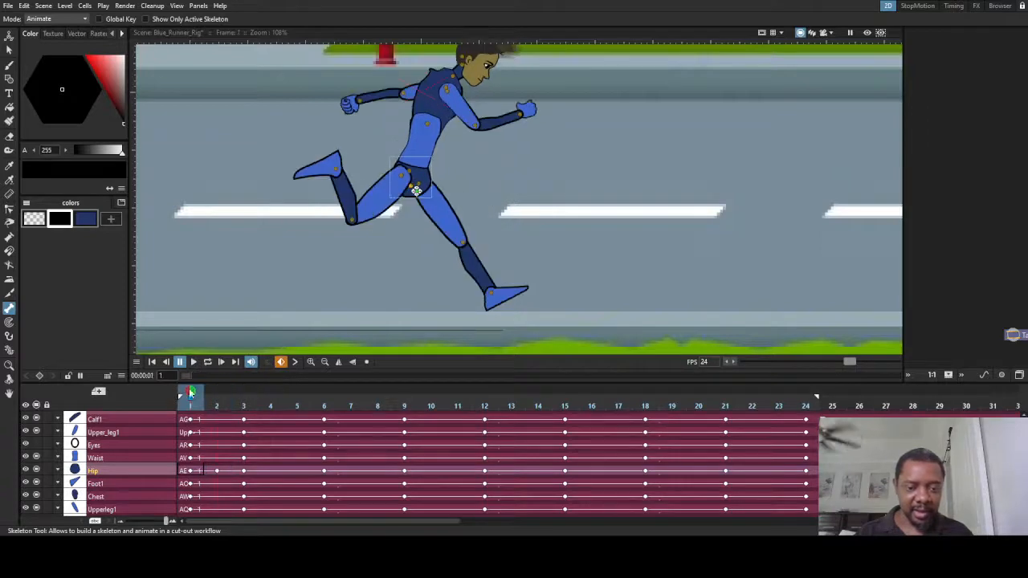
# - Lower the hip slightly at frame 6 and raise it at frames 4 and 5 to align the planted foot with the curb's edge
pyautogui.moveTo(186, 390); pyautogui.dragTo(325, 379)
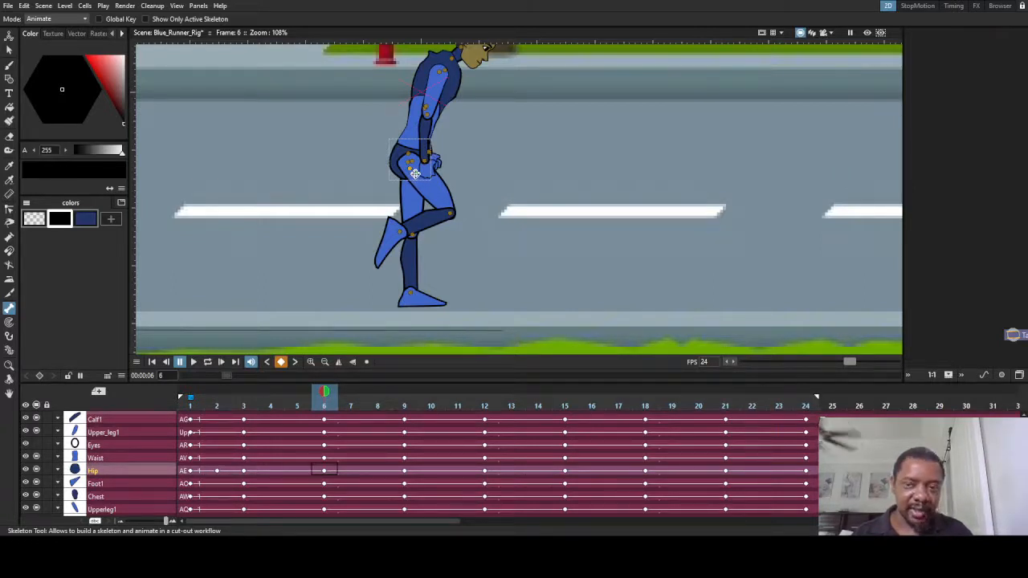
pyautogui.moveTo(416, 174); pyautogui.dragTo(415, 177)
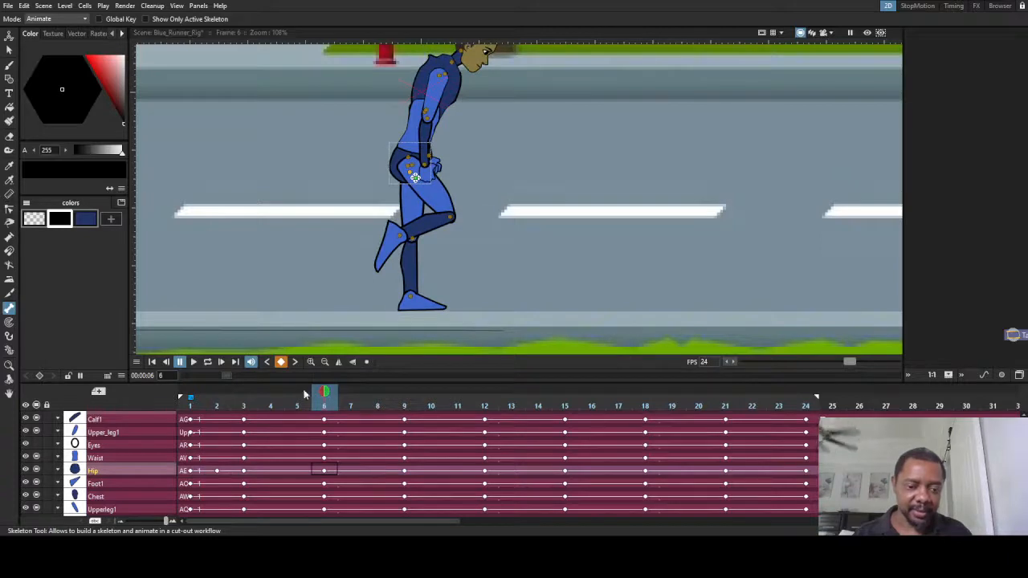
pyautogui.moveTo(305, 393); pyautogui.dragTo(279, 403)
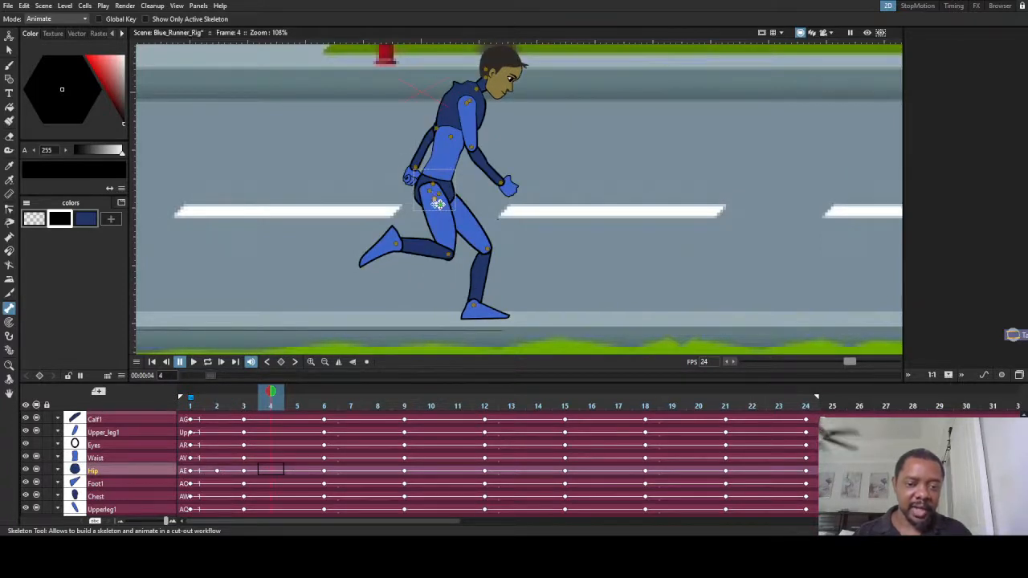
pyautogui.moveTo(439, 204); pyautogui.dragTo(439, 195)
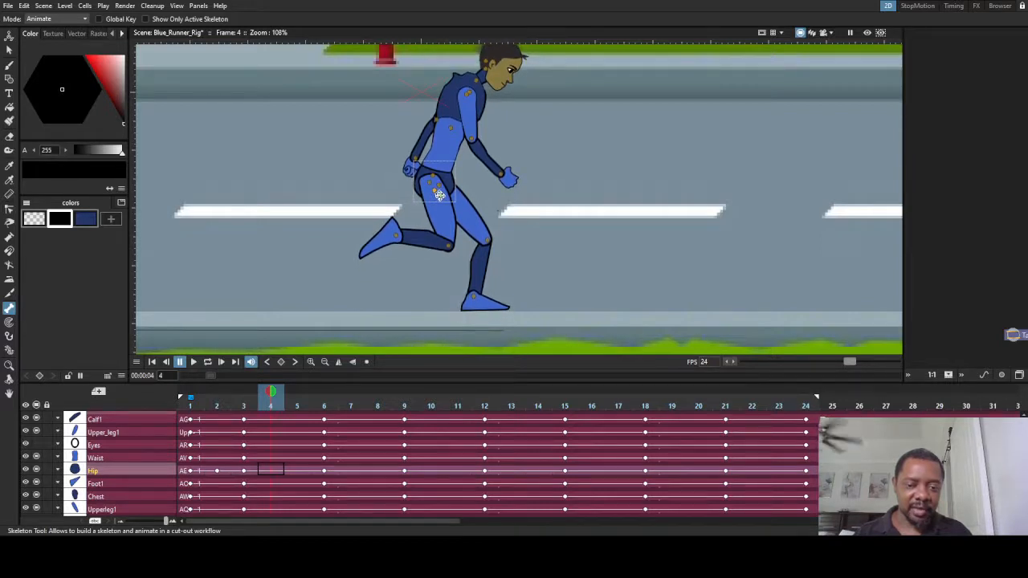
pyautogui.click(292, 394)
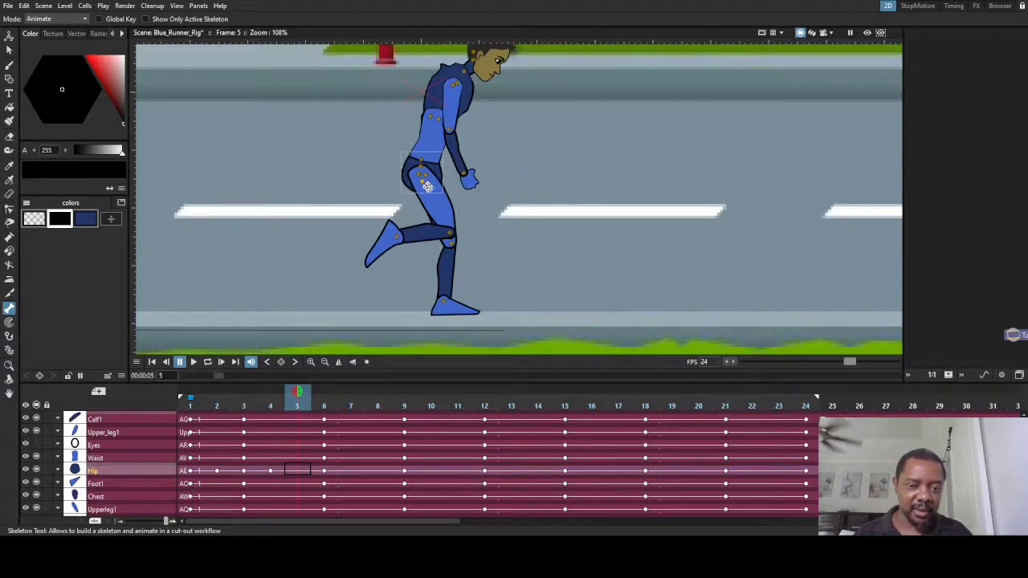
pyautogui.moveTo(428, 186); pyautogui.dragTo(428, 183)
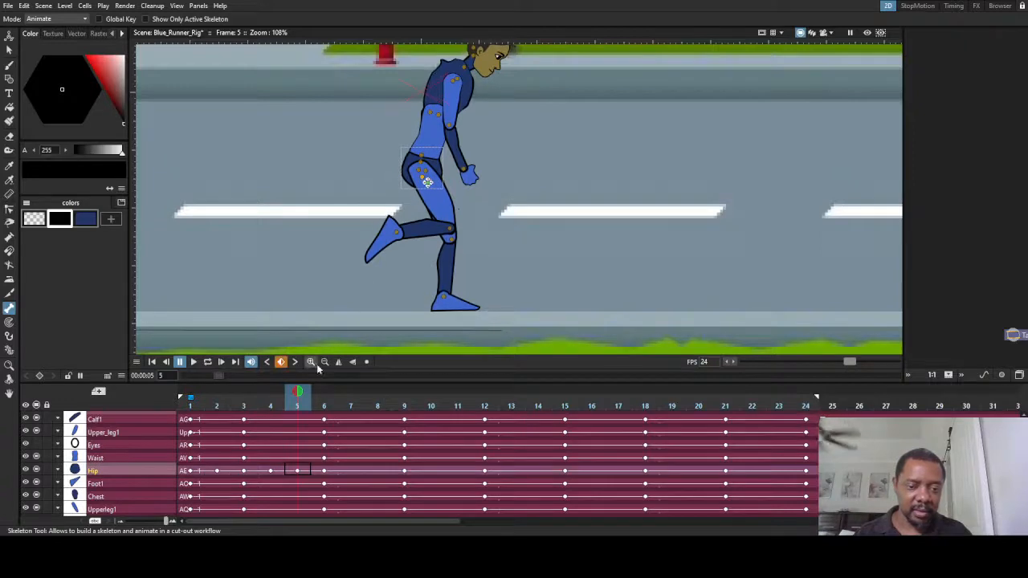
# - Lower the hip at frame 9 and raise it at frames 7 and 8 so the push-off toe meets the curb's edge
pyautogui.moveTo(296, 394); pyautogui.dragTo(400, 413)
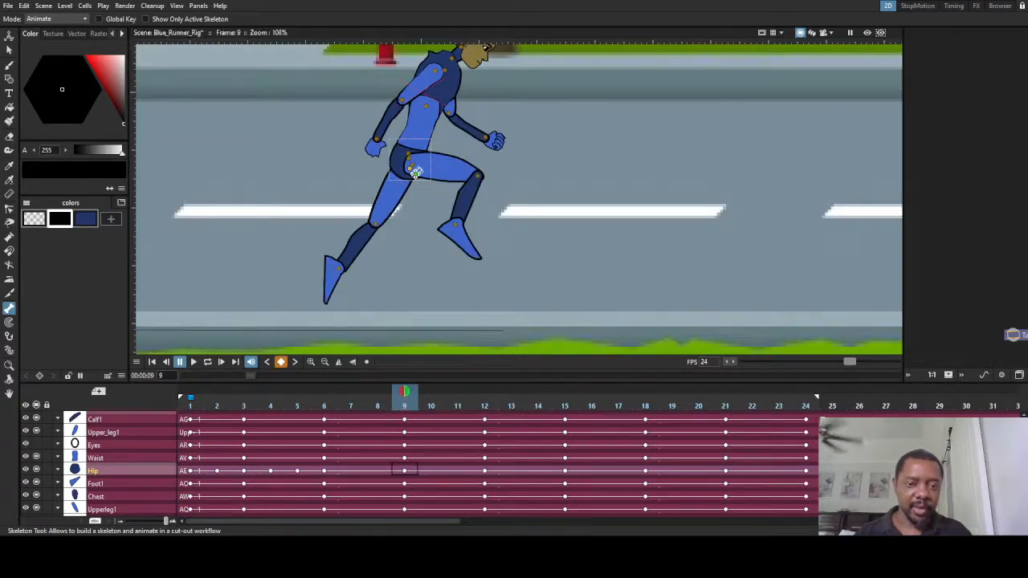
pyautogui.moveTo(415, 173); pyautogui.dragTo(415, 180)
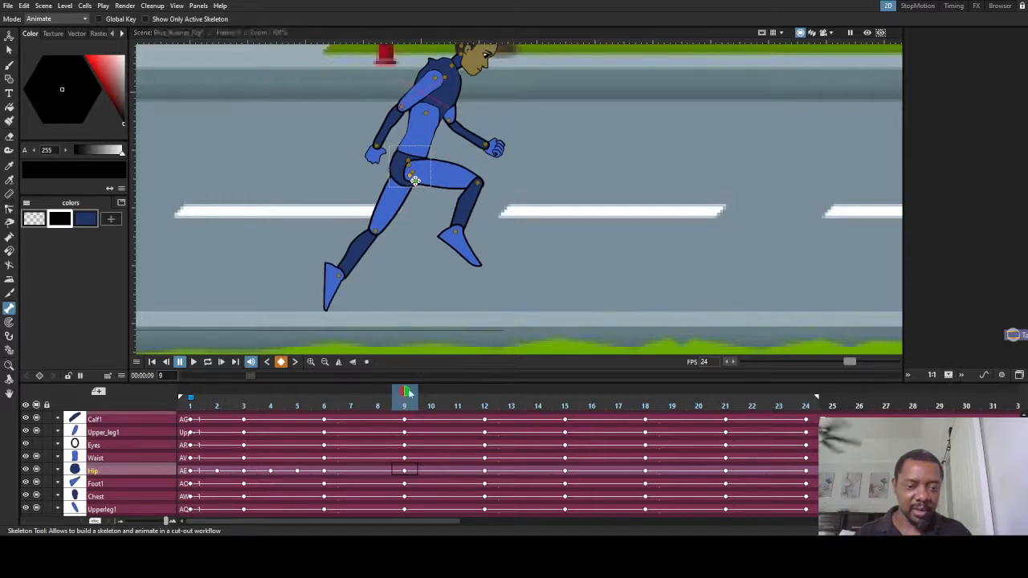
pyautogui.moveTo(406, 393); pyautogui.dragTo(350, 392)
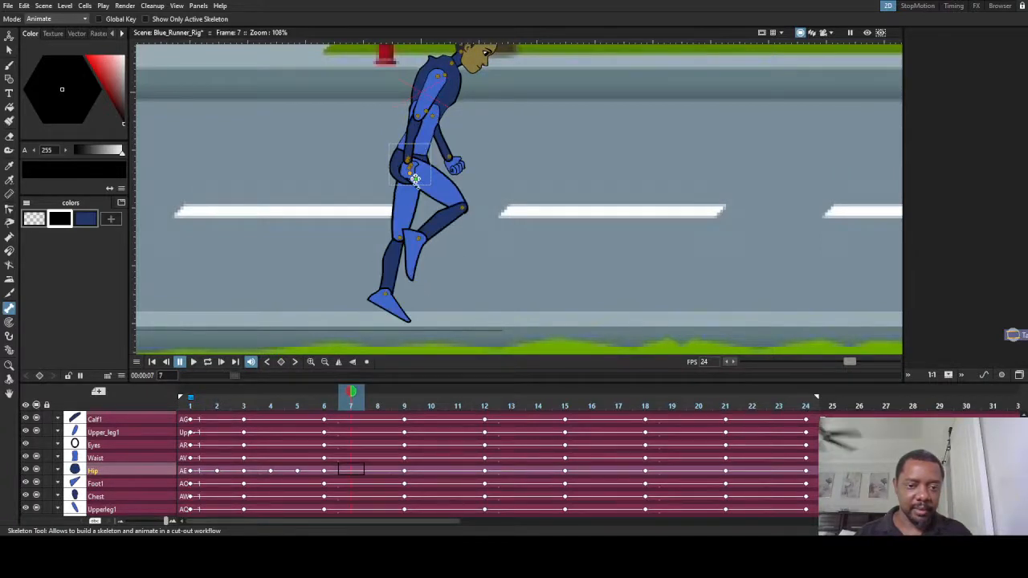
pyautogui.moveTo(416, 180); pyautogui.dragTo(415, 167)
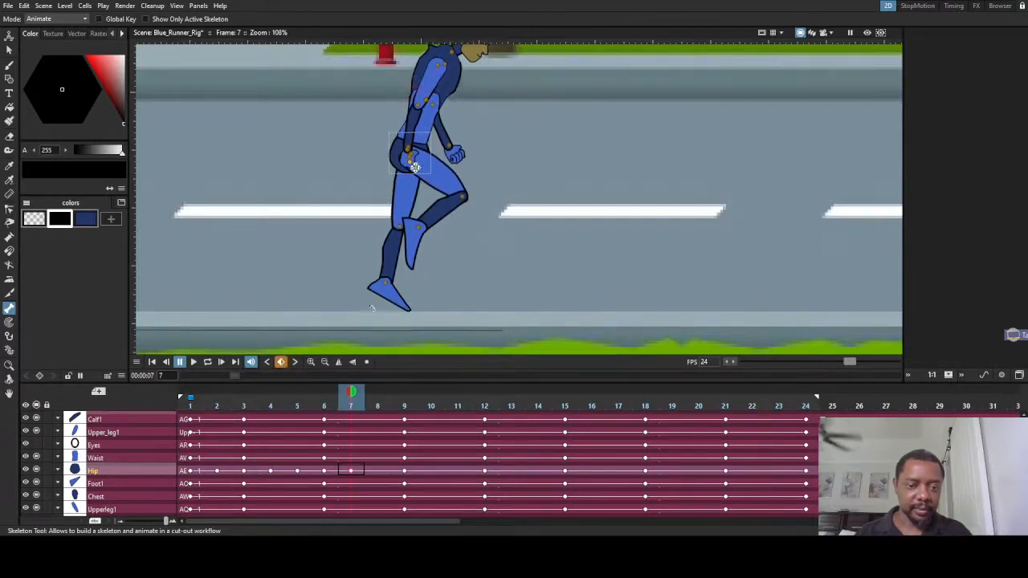
pyautogui.moveTo(352, 392); pyautogui.dragTo(375, 392)
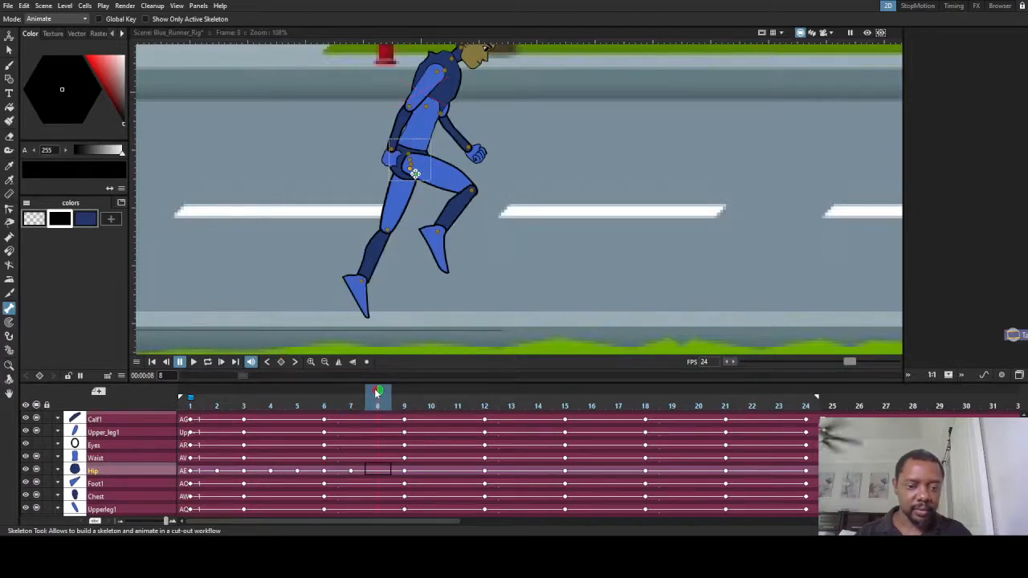
pyautogui.moveTo(415, 173); pyautogui.dragTo(415, 166)
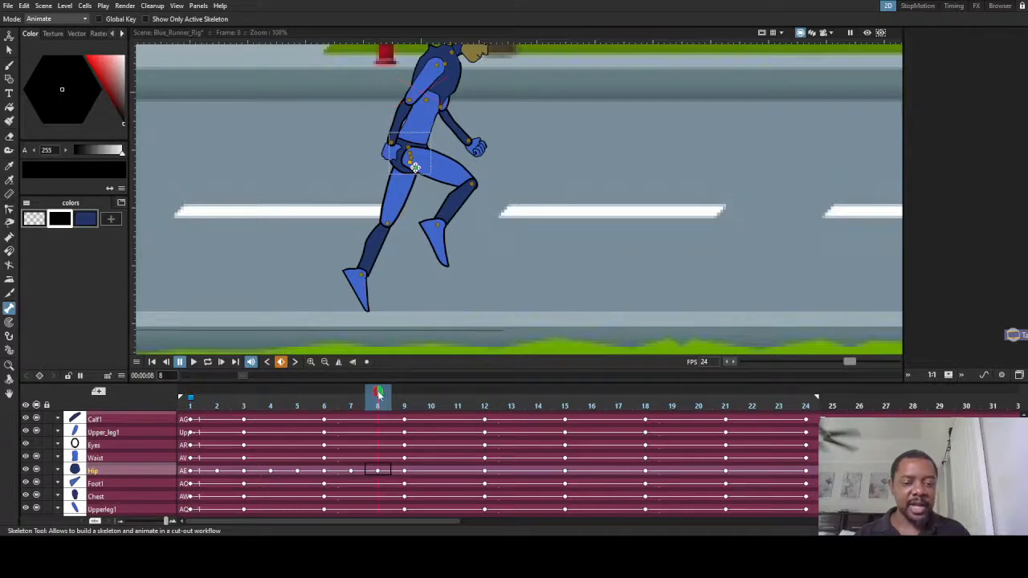
# - Raise the hip slightly at frame 10 to keep the airborne runner moving smoothly after the push-off
pyautogui.moveTo(377, 393); pyautogui.dragTo(435, 445)
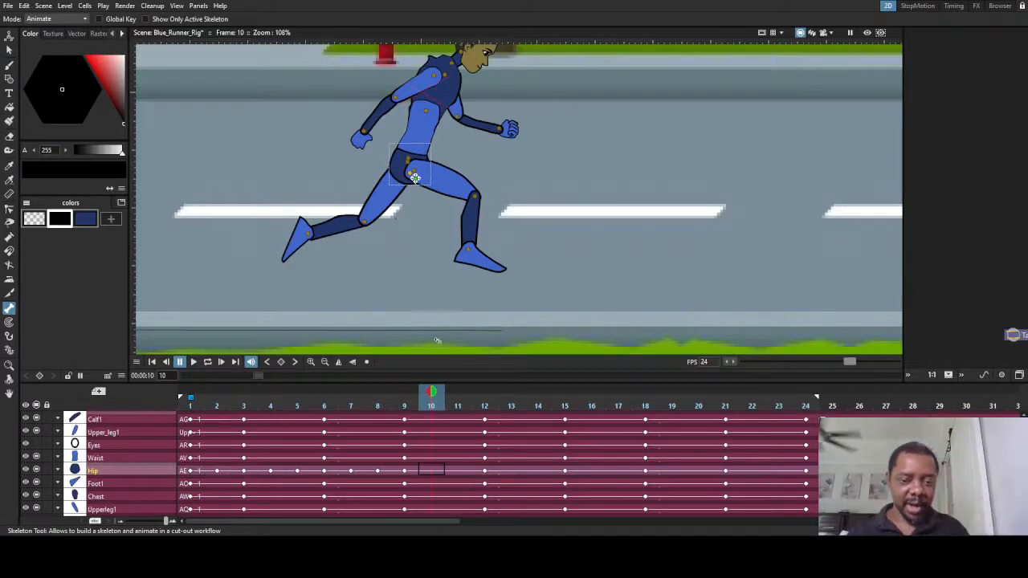
pyautogui.scroll(-2, 437, 293)
pyautogui.moveTo(431, 395)
pyautogui.mouseDown()
pyautogui.moveTo(225, 391)
pyautogui.moveTo(324, 393)
pyautogui.moveTo(439, 414)
pyautogui.mouseUp()
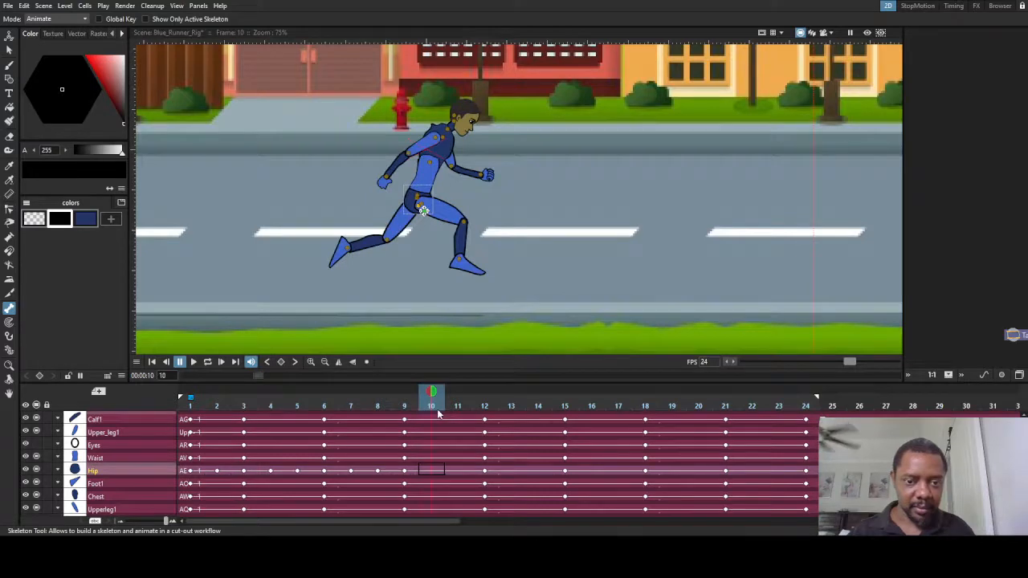
pyautogui.moveTo(424, 209); pyautogui.dragTo(423, 203)
# - Lower the hip at frame 12 until the leading foot meets the curb's upper edge, and play back the run
pyautogui.moveTo(433, 391); pyautogui.dragTo(485, 406)
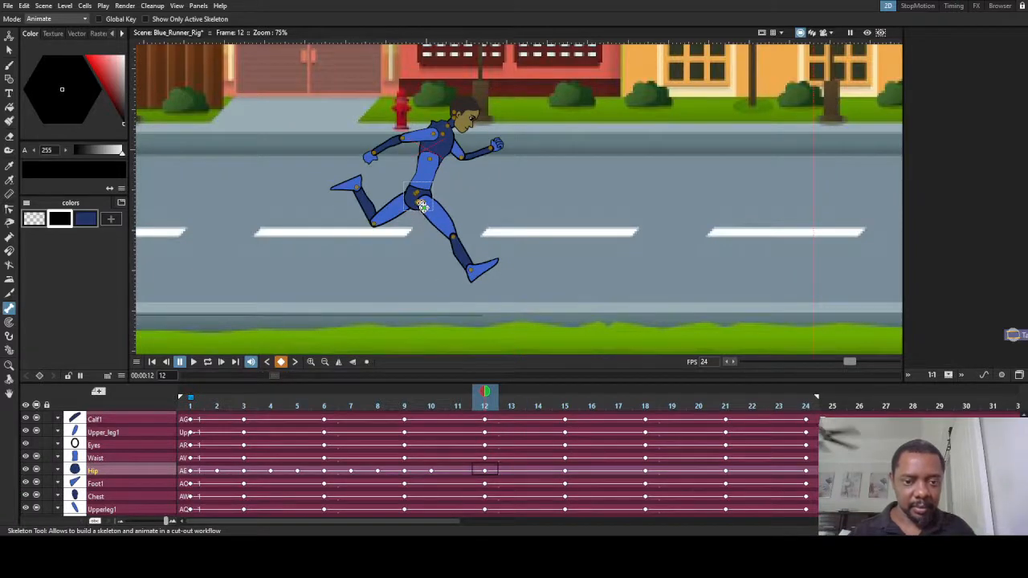
pyautogui.moveTo(423, 208); pyautogui.dragTo(424, 228)
pyautogui.moveTo(483, 393); pyautogui.dragTo(458, 394)
pyautogui.moveTo(546, 439); pyautogui.dragTo(193, 409)
pyautogui.click(193, 362)
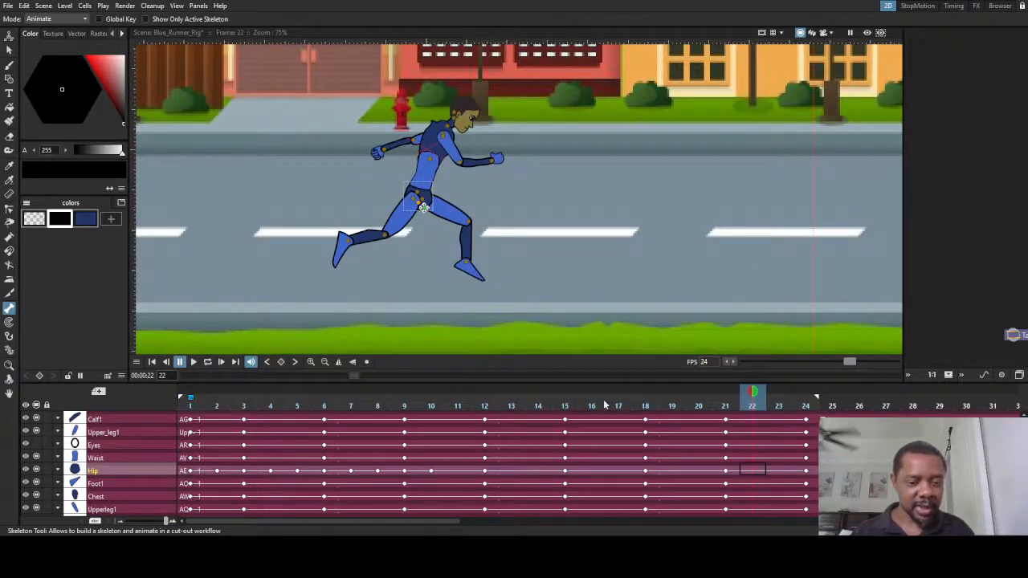
# - Shift the hip down and forward at frame 15, raise it slightly at frame 13 and key it at frame 14 along the curb line
pyautogui.moveTo(753, 392); pyautogui.dragTo(562, 418)
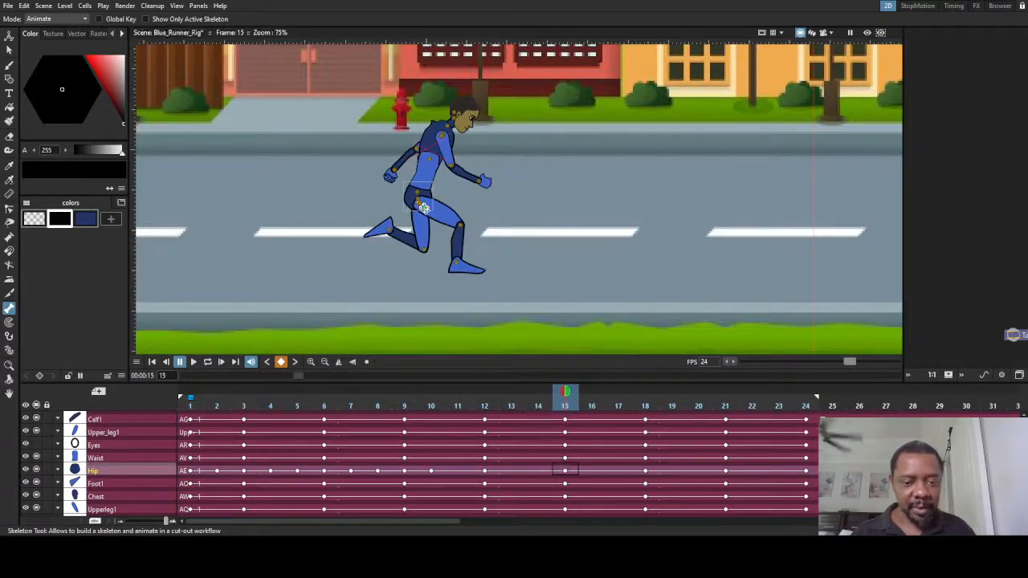
pyautogui.moveTo(424, 207); pyautogui.dragTo(439, 235)
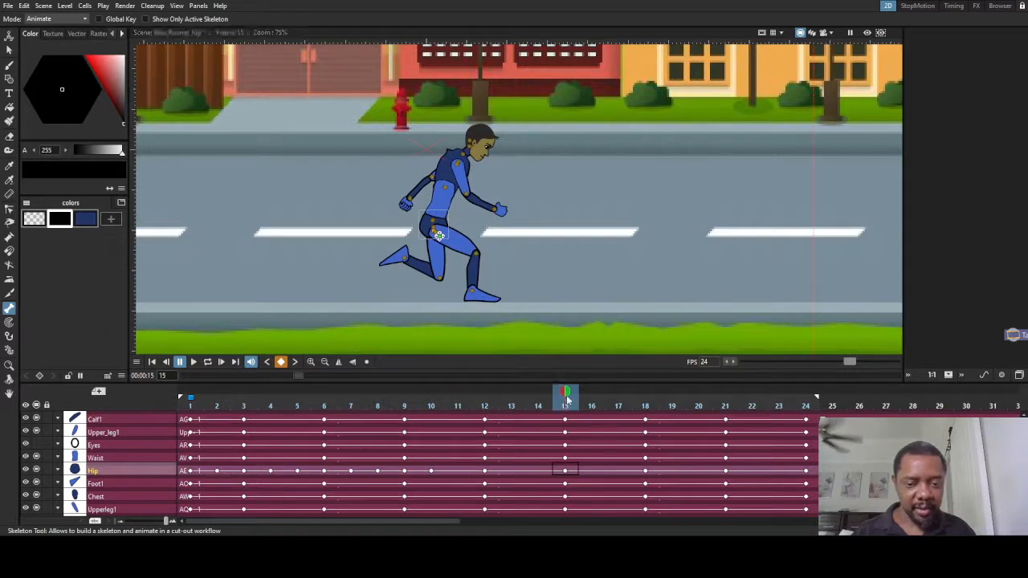
pyautogui.moveTo(565, 393); pyautogui.dragTo(506, 398)
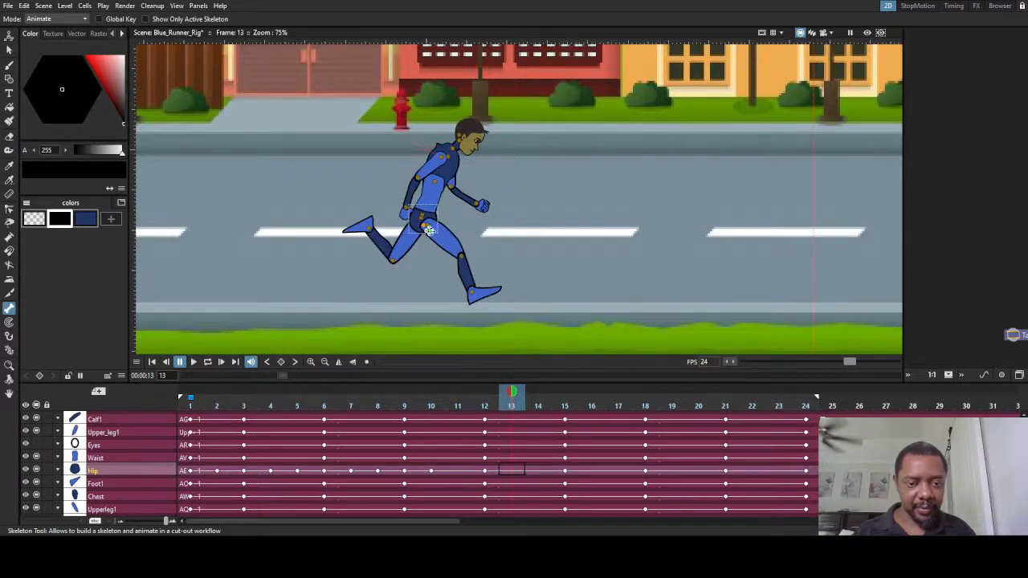
pyautogui.moveTo(429, 230); pyautogui.dragTo(429, 228)
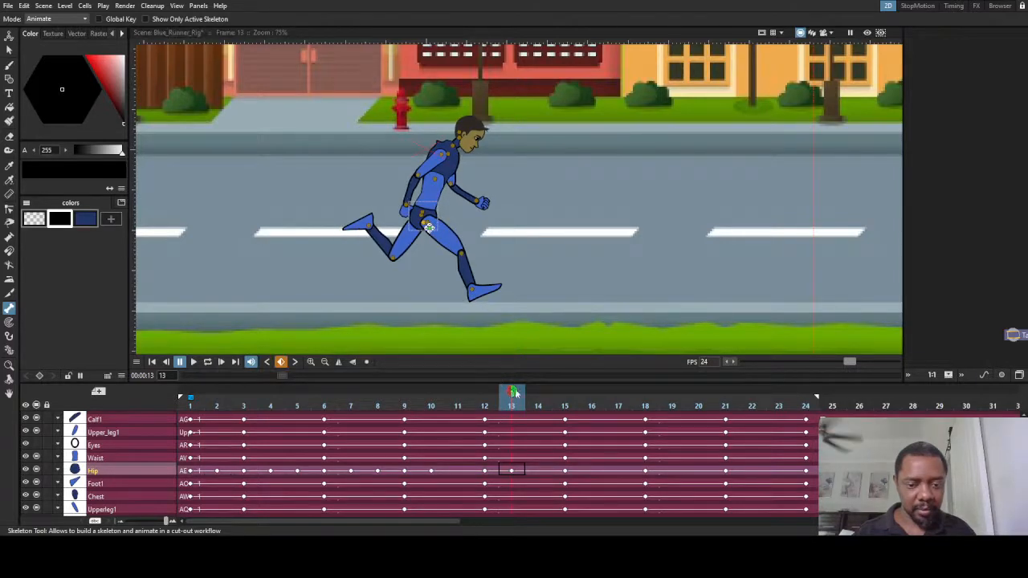
pyautogui.press('.')
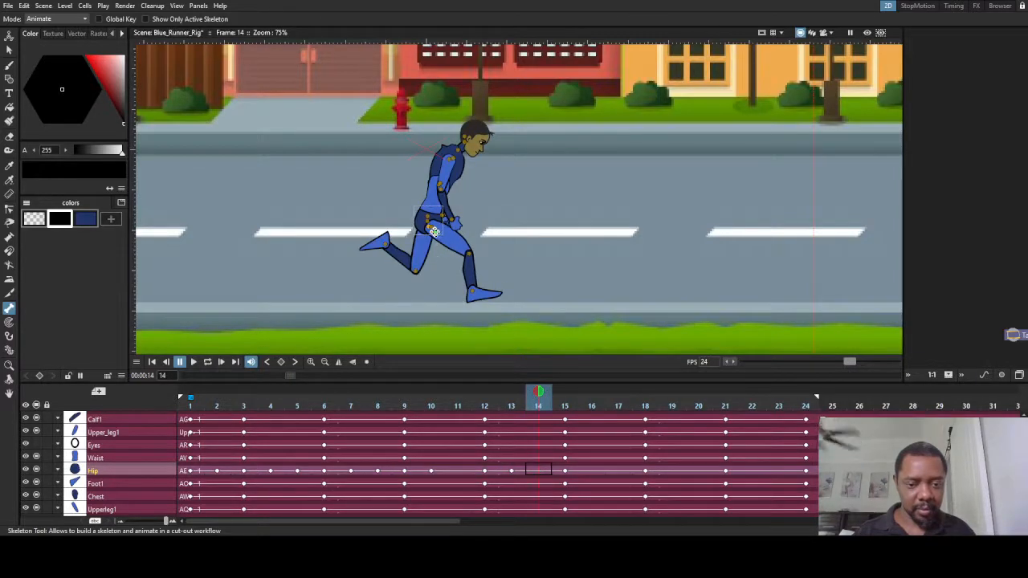
pyautogui.moveTo(434, 231); pyautogui.dragTo(434, 231)
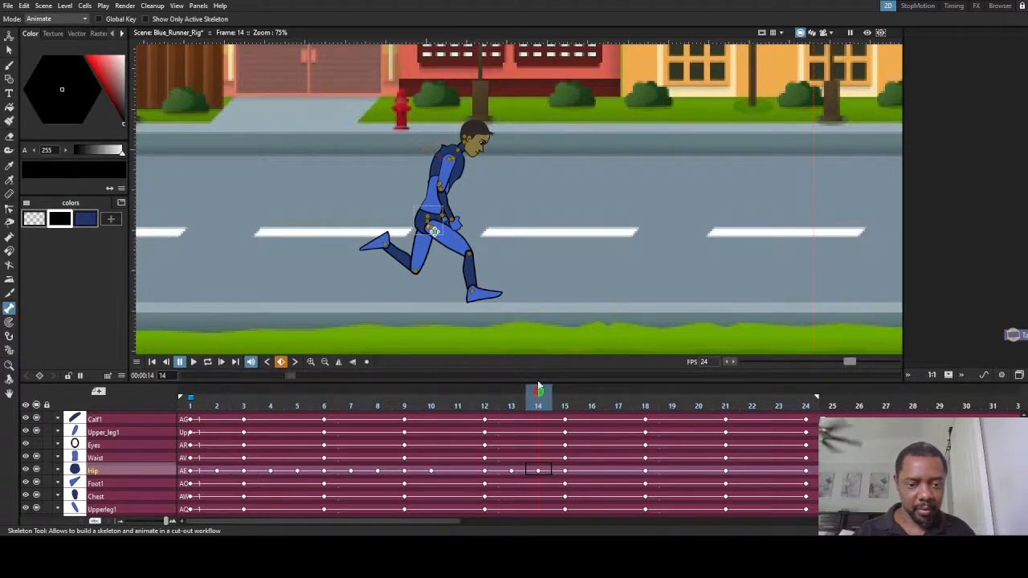
# - Lower the hip slightly at frame 18 and raise it at frames 16 and 17 so the planted foot follows the curb's edge
pyautogui.moveTo(538, 390); pyautogui.dragTo(645, 407)
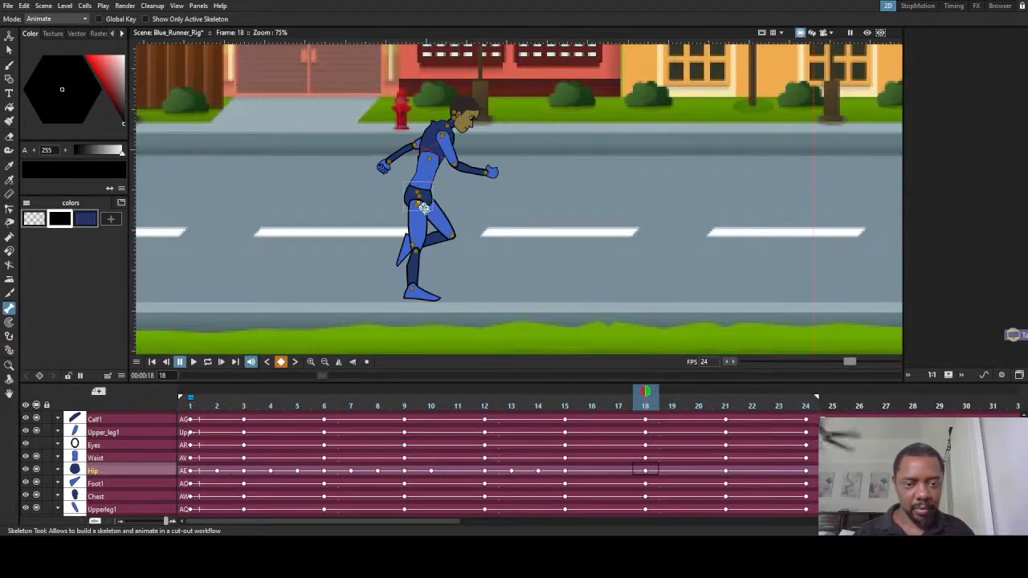
pyautogui.moveTo(424, 208); pyautogui.dragTo(425, 212)
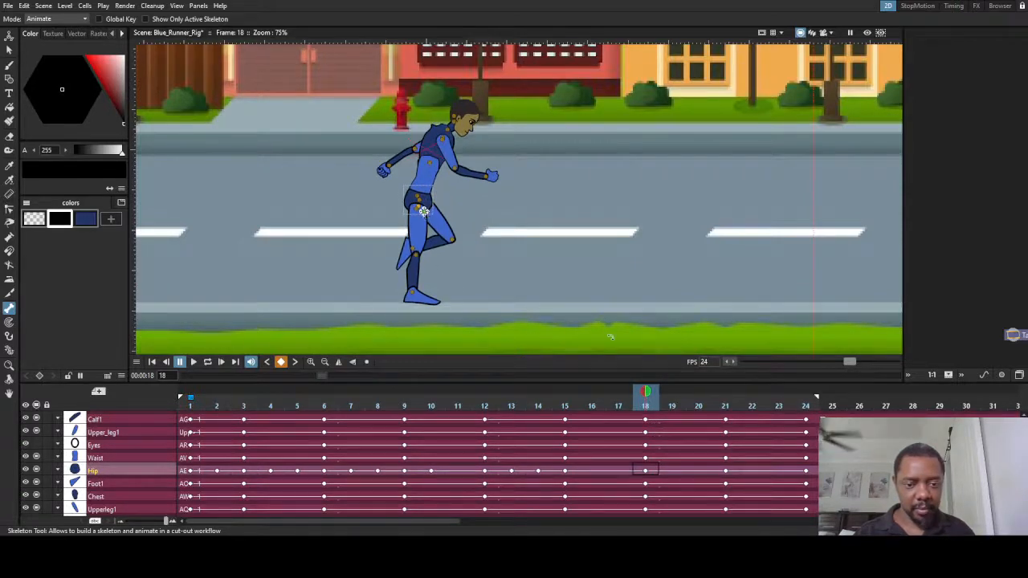
pyautogui.moveTo(646, 392); pyautogui.dragTo(595, 391)
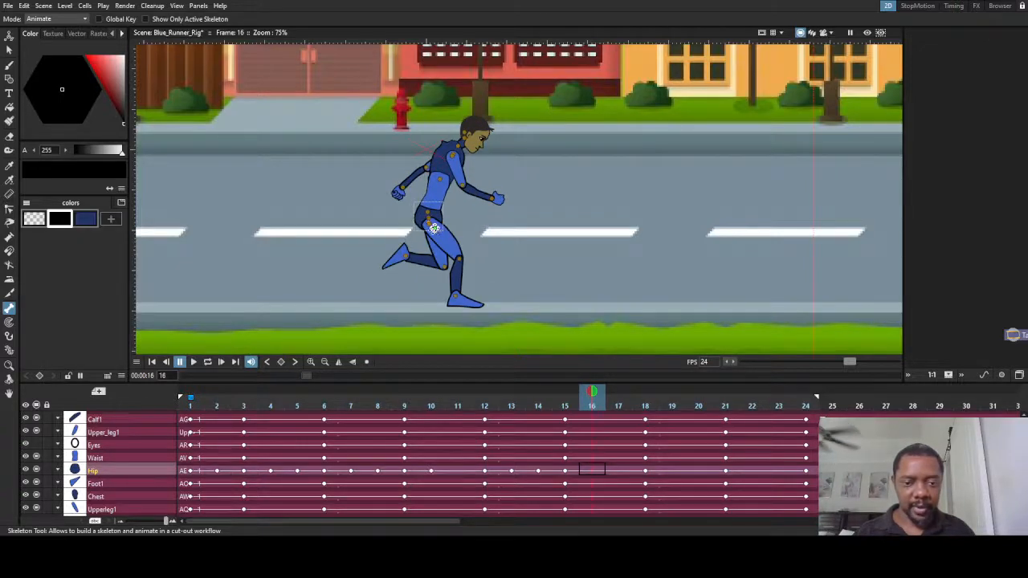
pyautogui.moveTo(433, 228); pyautogui.dragTo(433, 222)
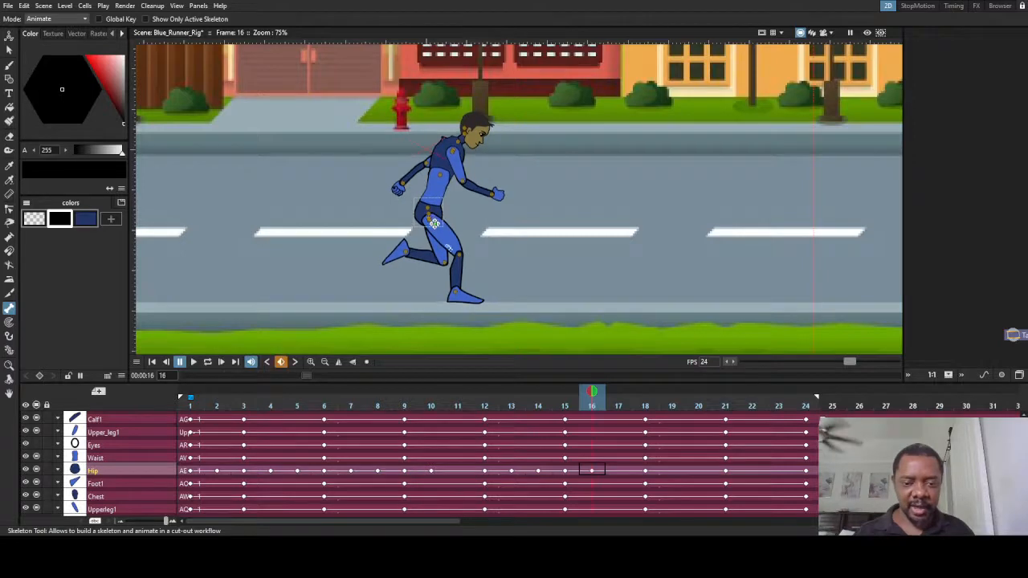
pyautogui.click(609, 392)
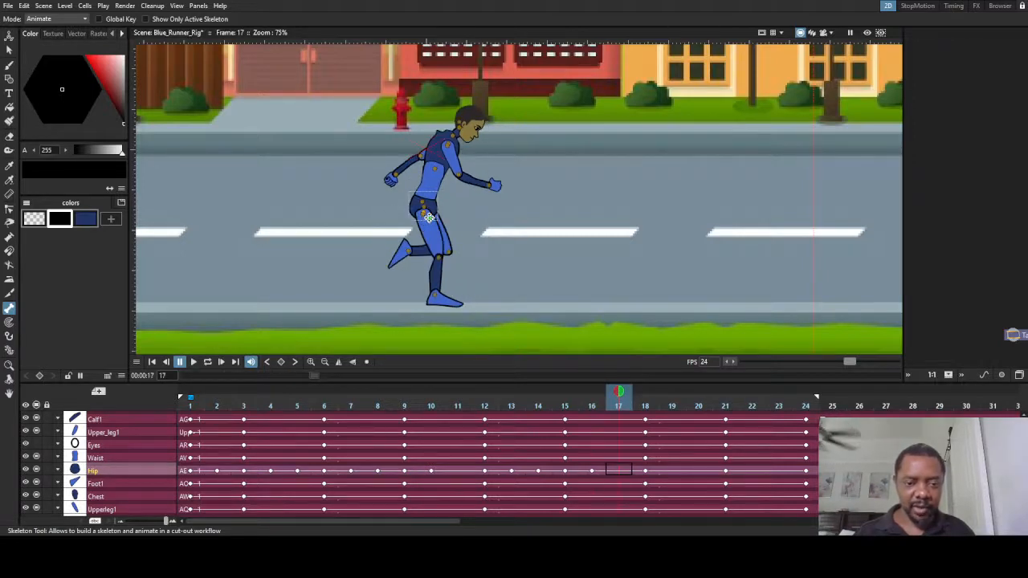
pyautogui.moveTo(429, 217); pyautogui.dragTo(427, 210)
# - Raise the hip slightly at frames 19 and 20 so the push-off toe stays at the curb's edge
pyautogui.click(643, 394)
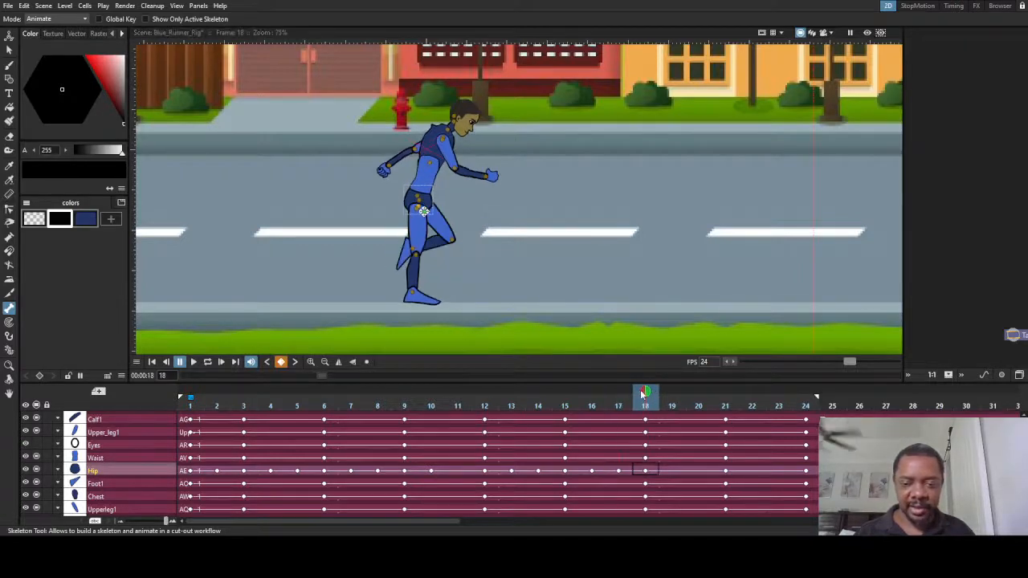
pyautogui.click(672, 394)
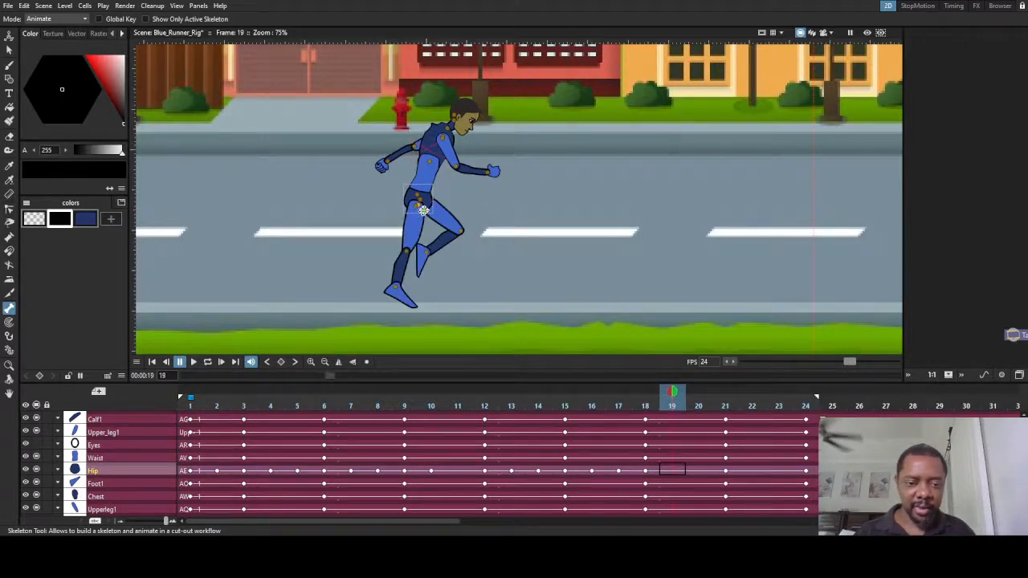
pyautogui.moveTo(423, 210); pyautogui.dragTo(424, 204)
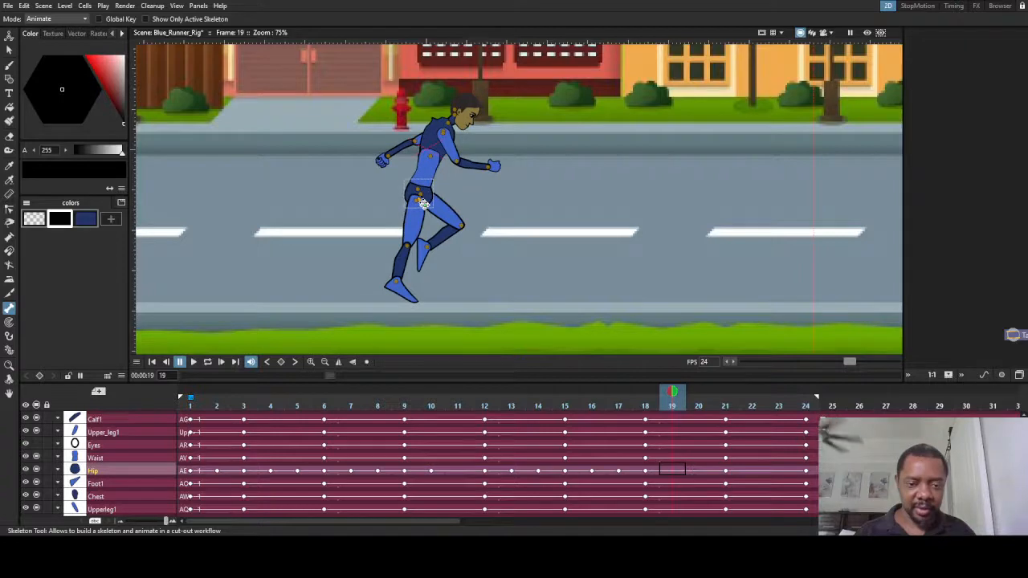
pyautogui.click(698, 394)
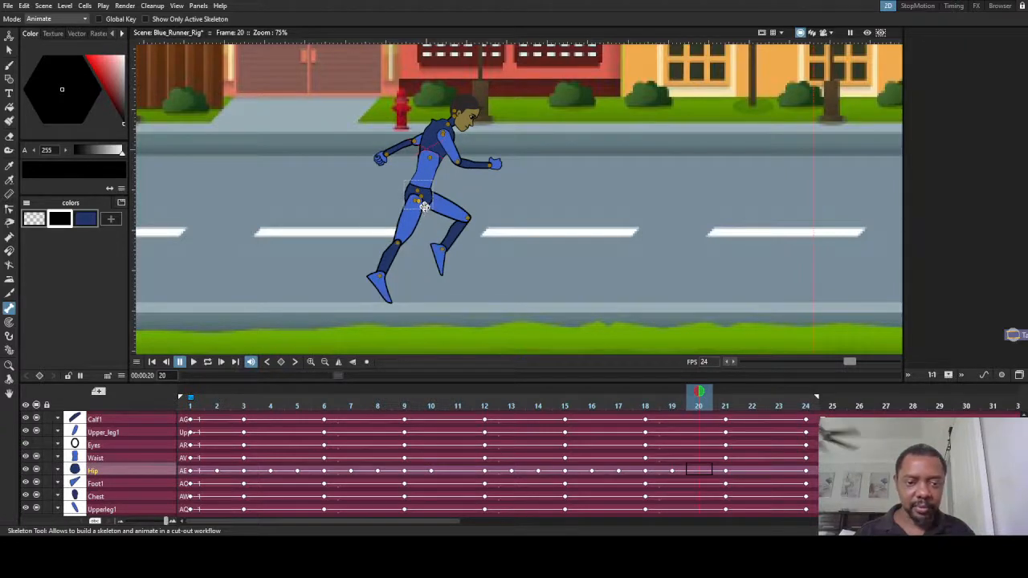
pyautogui.moveTo(424, 207); pyautogui.dragTo(427, 202)
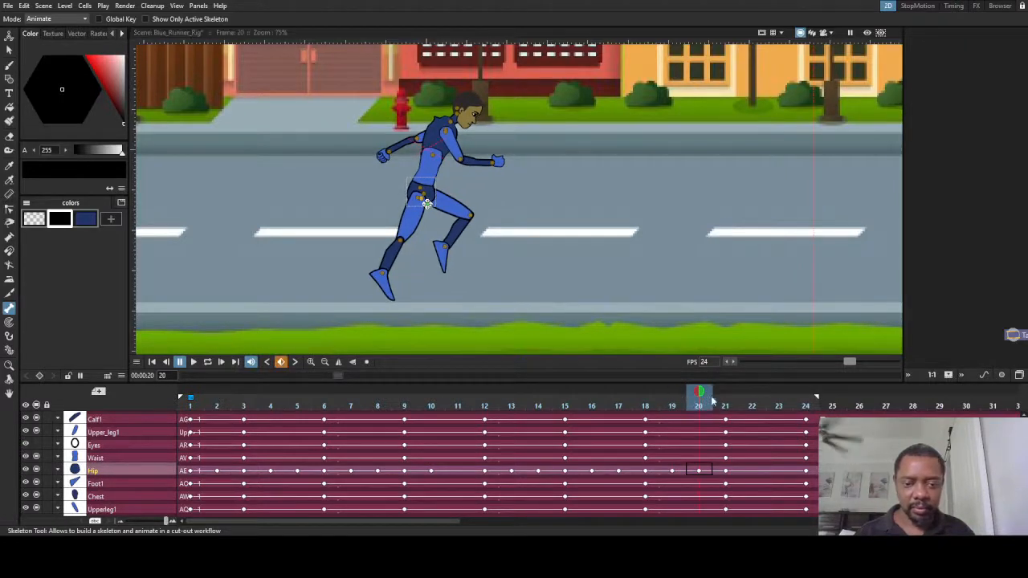
# - Lower the hip at frame 24 until the leading heel meets the curb's upper edge, and loop the playback from frame 1
pyautogui.click(720, 393)
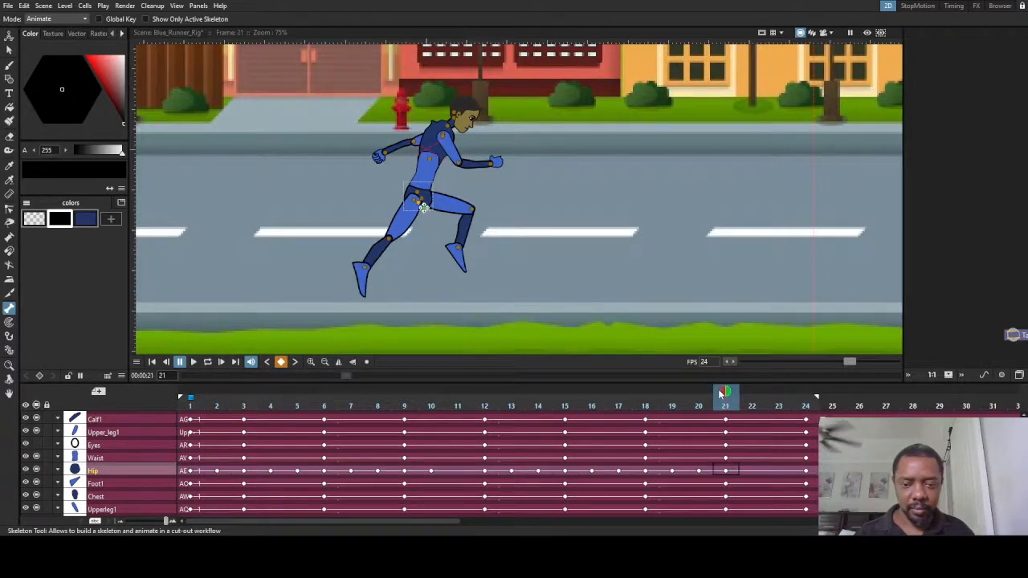
pyautogui.click(752, 393)
pyautogui.click(779, 398)
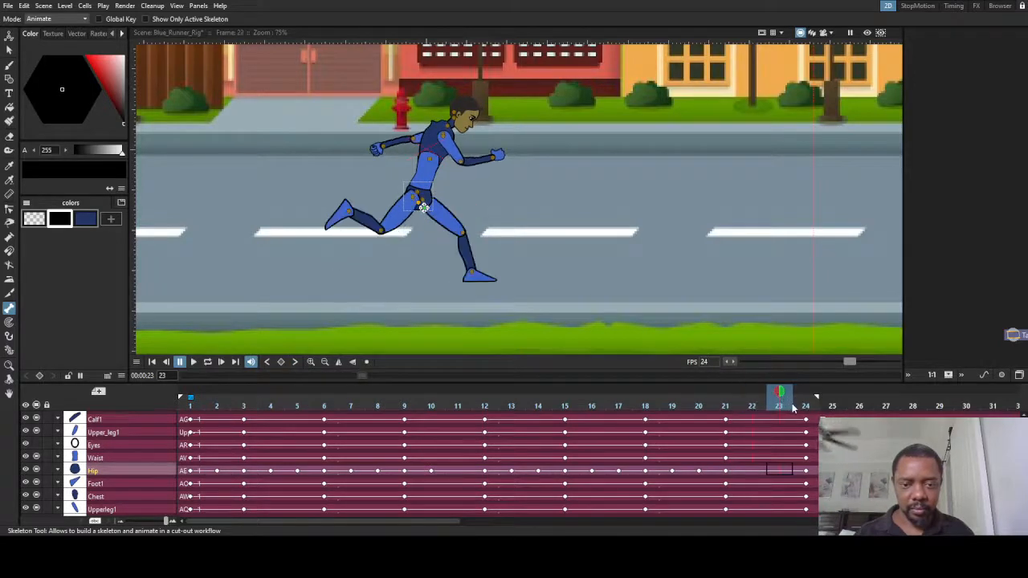
pyautogui.click(803, 406)
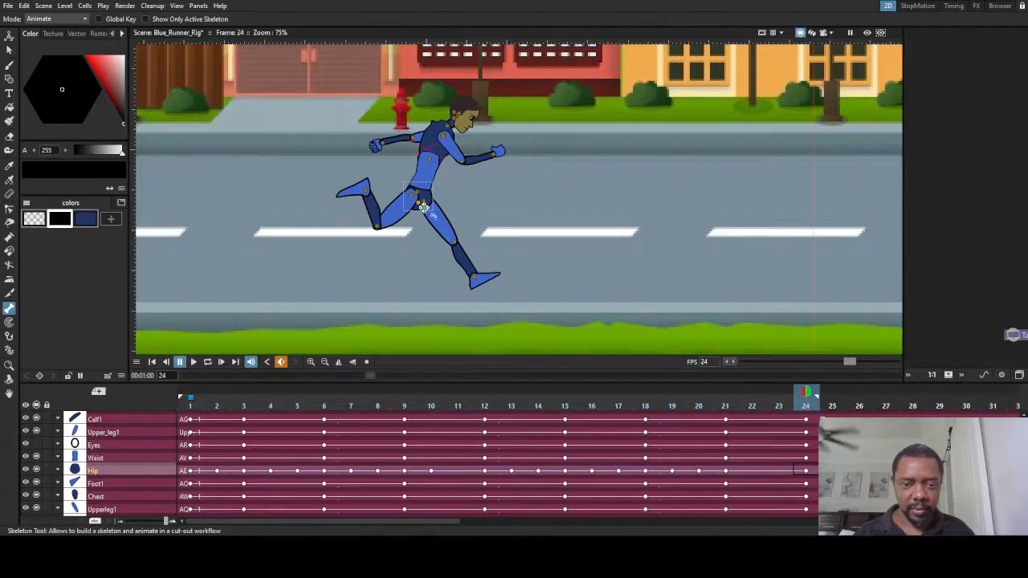
pyautogui.moveTo(423, 207); pyautogui.dragTo(424, 217)
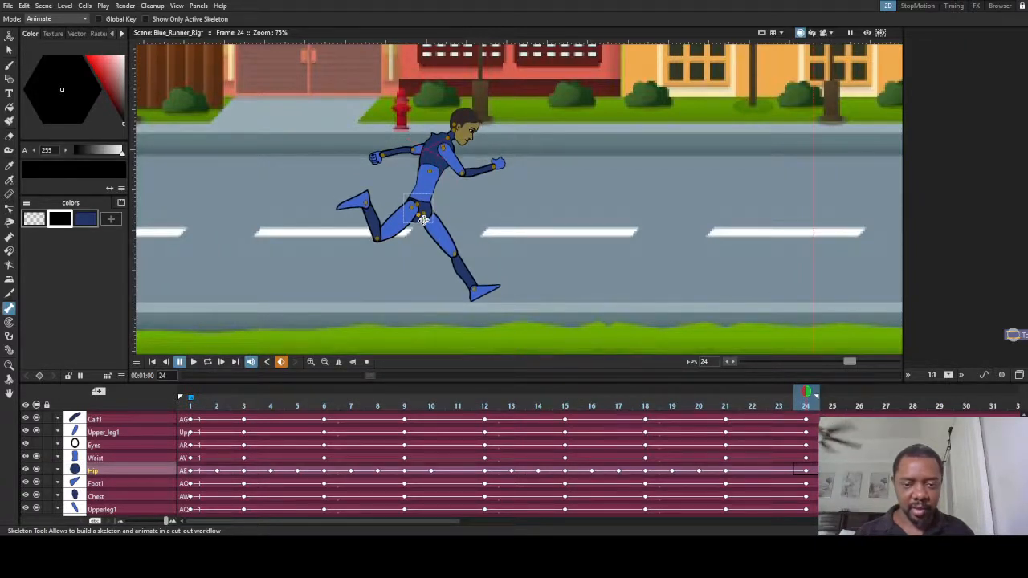
pyautogui.moveTo(808, 393); pyautogui.dragTo(169, 379)
pyautogui.click(207, 363)
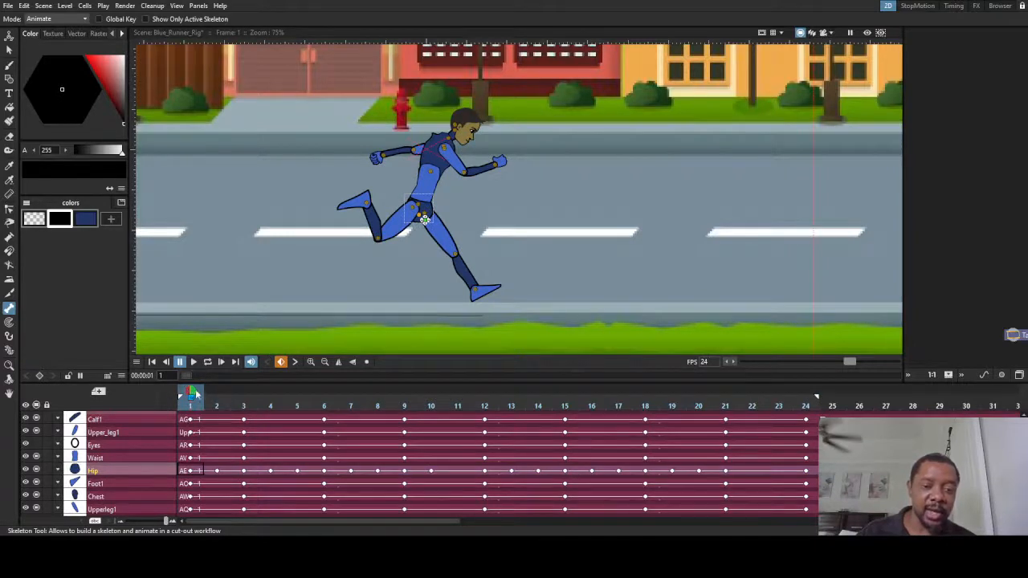
# - Rotate the waist at frame 6 to lean the runner's upper body further forward over the hip
pyautogui.moveTo(195, 394); pyautogui.dragTo(321, 436)
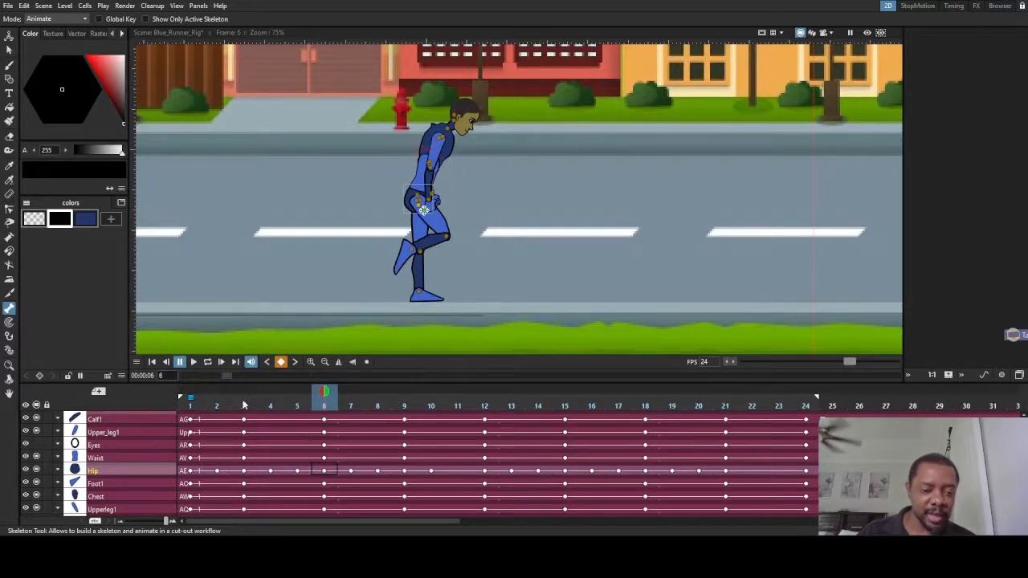
pyautogui.moveTo(325, 391); pyautogui.dragTo(330, 411)
pyautogui.scroll(2, 414, 161)
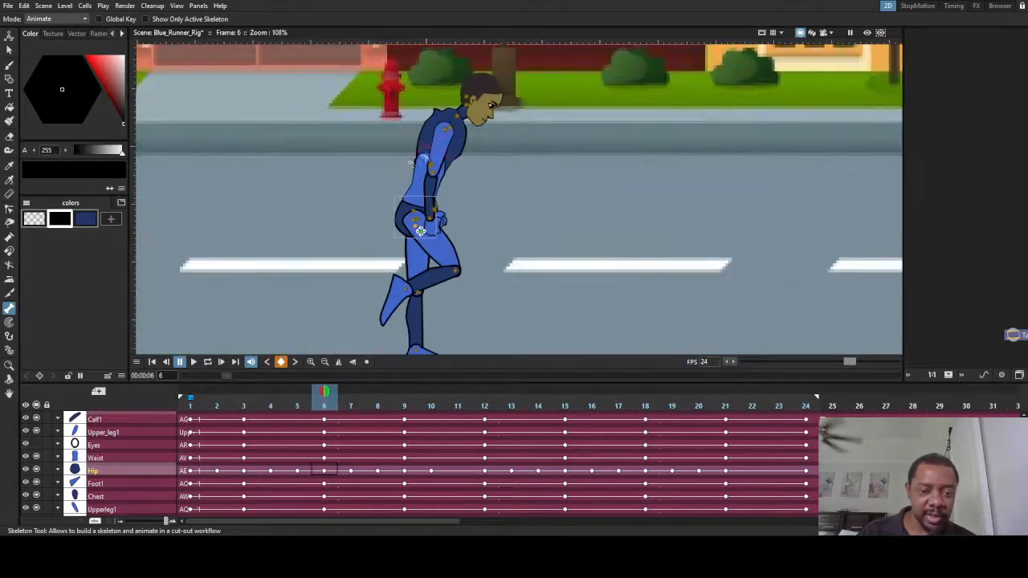
pyautogui.click(413, 170)
pyautogui.scroll(3, 415, 168)
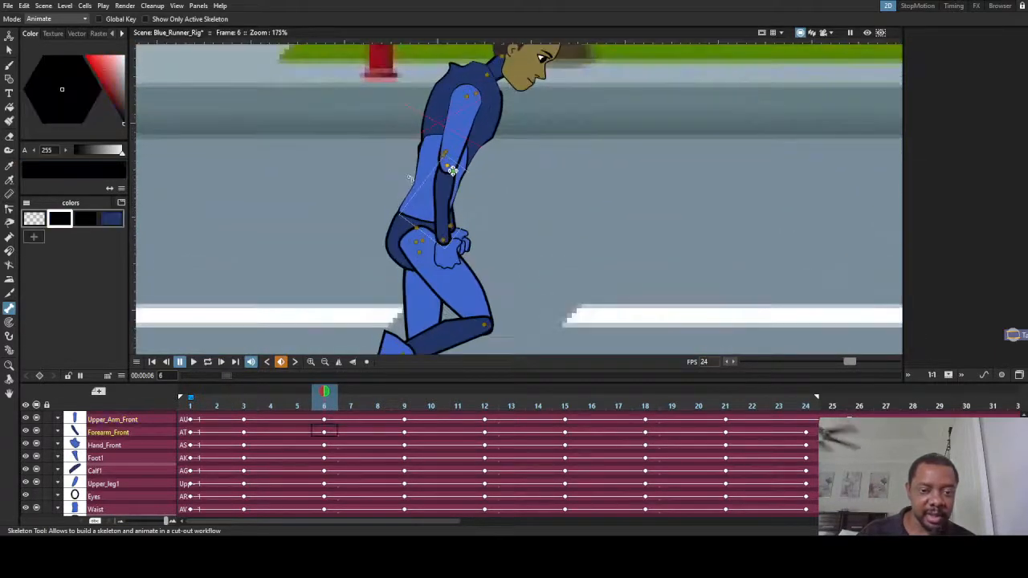
pyautogui.scroll(2, 473, 153)
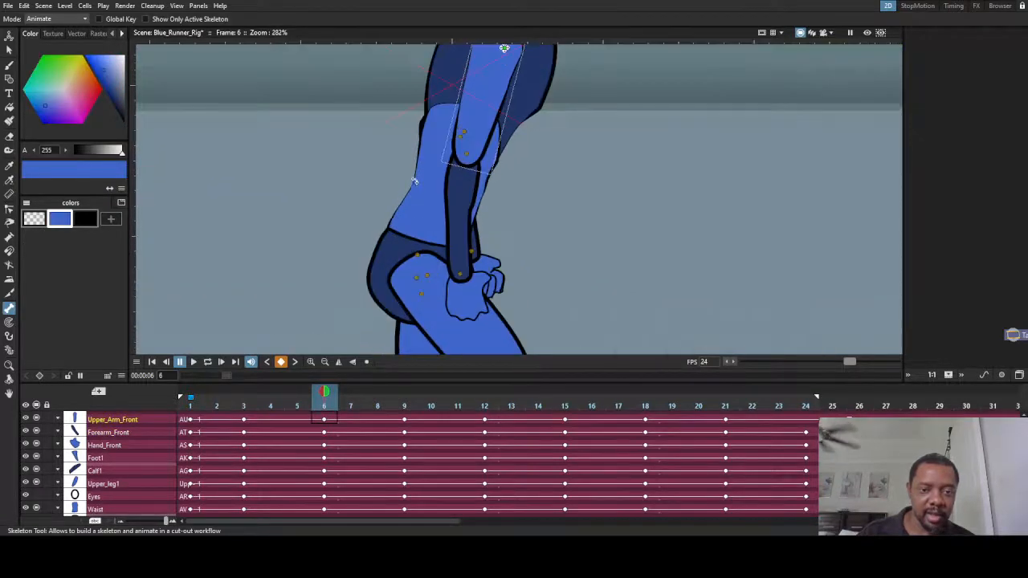
pyautogui.click(472, 158)
pyautogui.scroll(1, 474, 157)
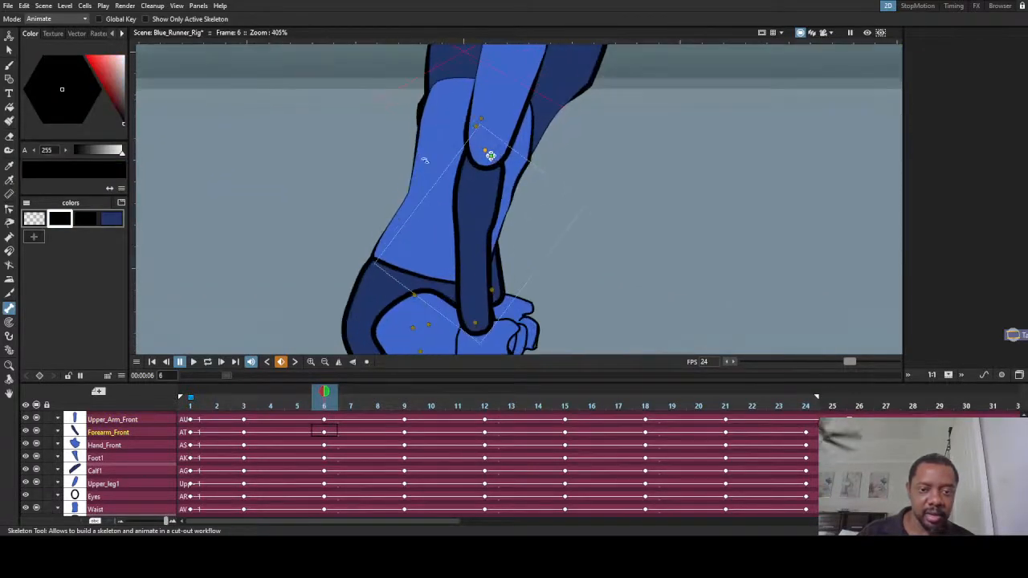
pyautogui.click(429, 135)
pyautogui.click(419, 300)
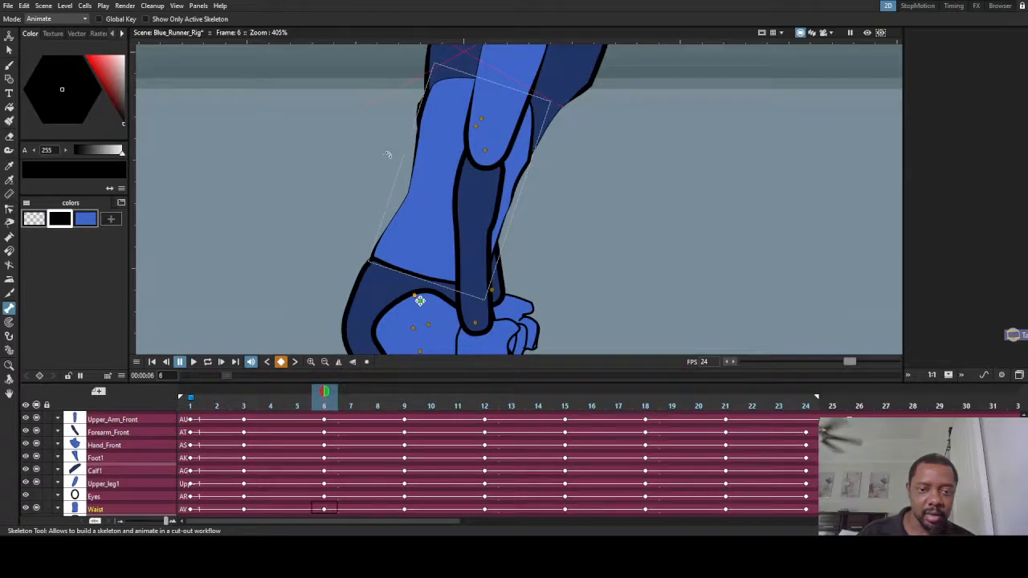
pyautogui.moveTo(388, 155); pyautogui.dragTo(419, 164)
pyautogui.scroll(-1, 366, 253)
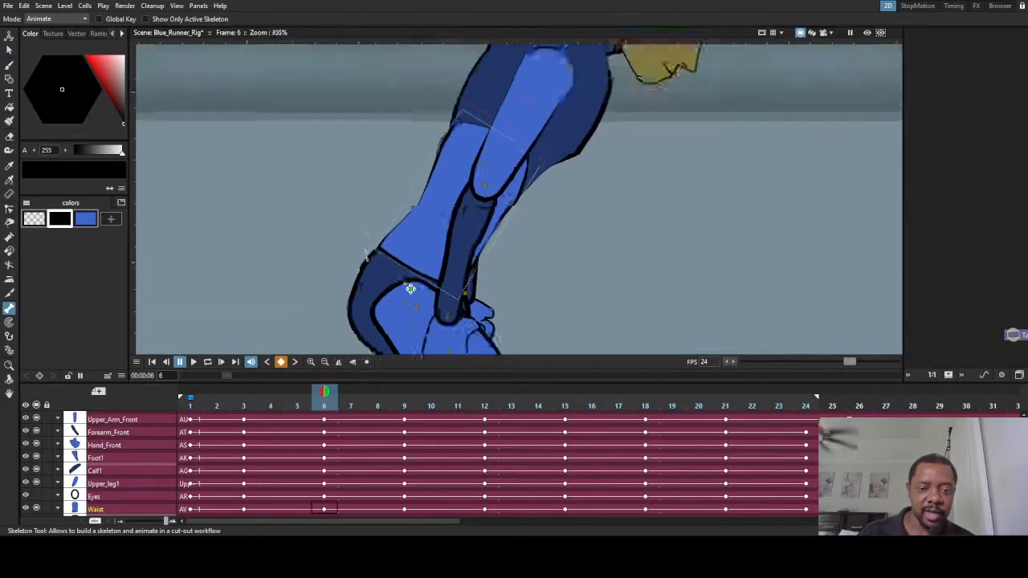
# - Play back the run cycle from frame 1 to check the upper body's forward lean
pyautogui.scroll(-4, 366, 252)
pyautogui.moveTo(326, 392); pyautogui.dragTo(459, 414)
pyautogui.scroll(-2, 375, 298)
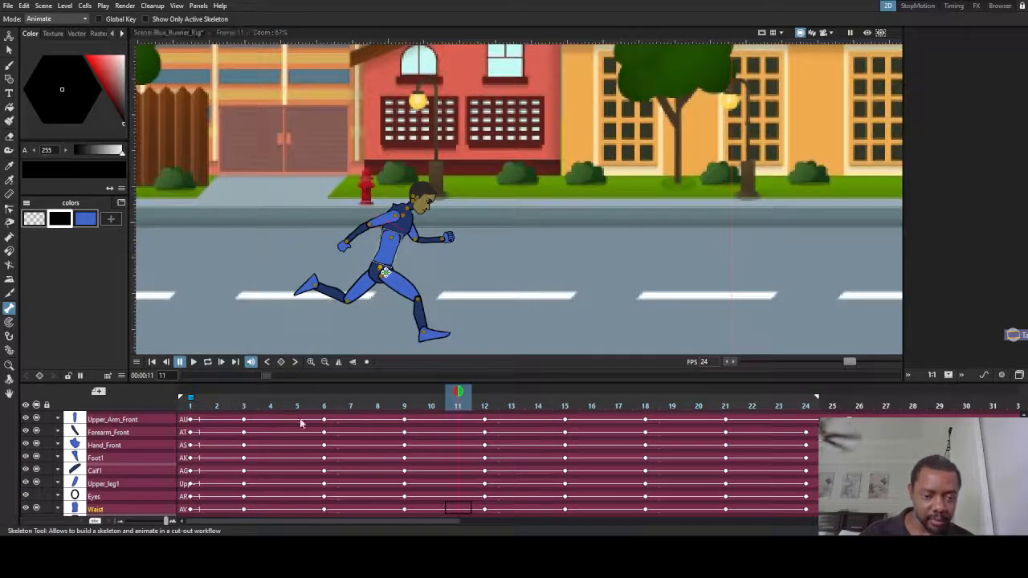
pyautogui.moveTo(298, 402); pyautogui.dragTo(126, 402)
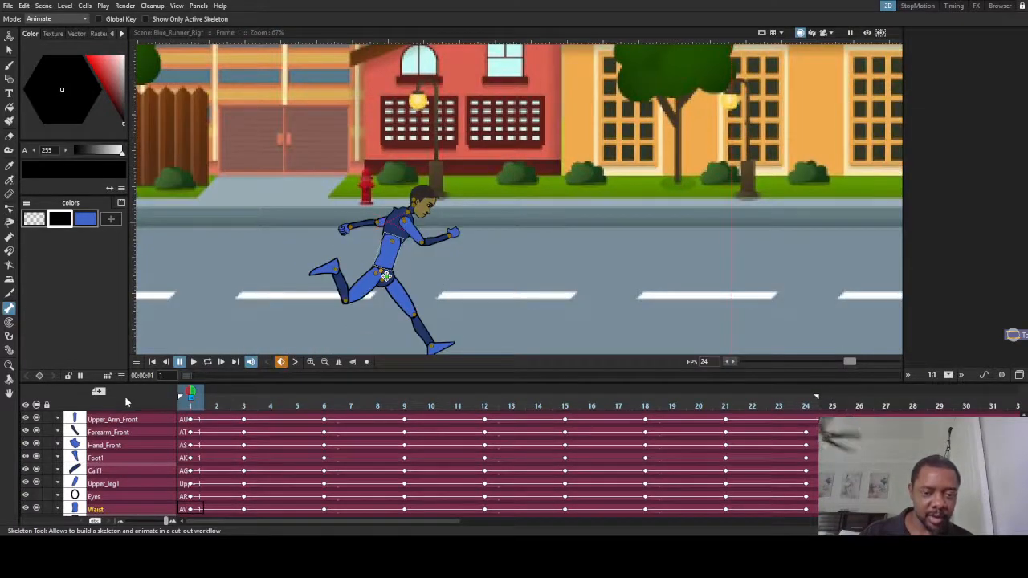
pyautogui.click(193, 363)
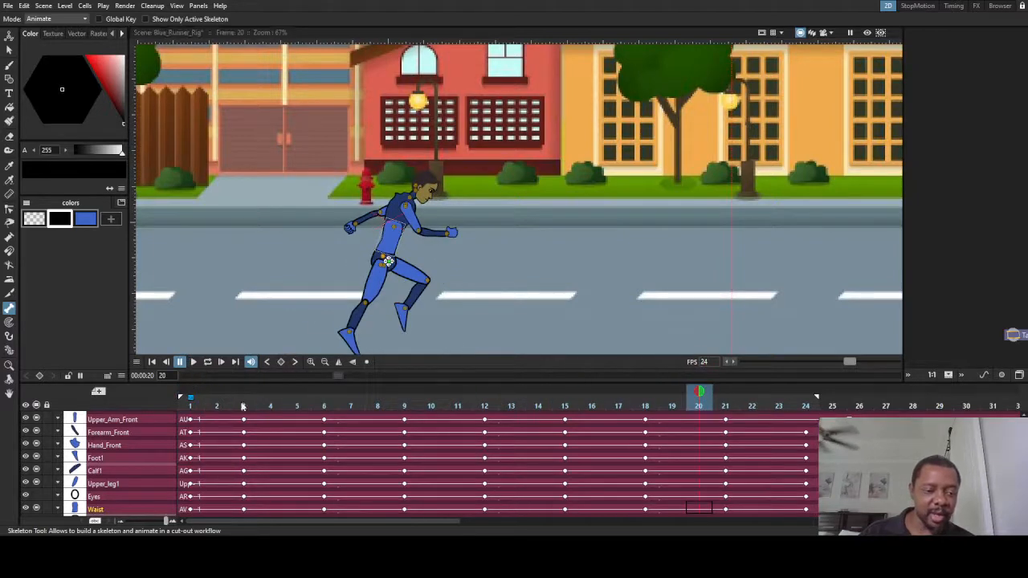
# - Rotate the waist at frame 18 to lean the upper body further forward, and loop the playback from frame 1
pyautogui.moveTo(700, 399); pyautogui.dragTo(640, 515)
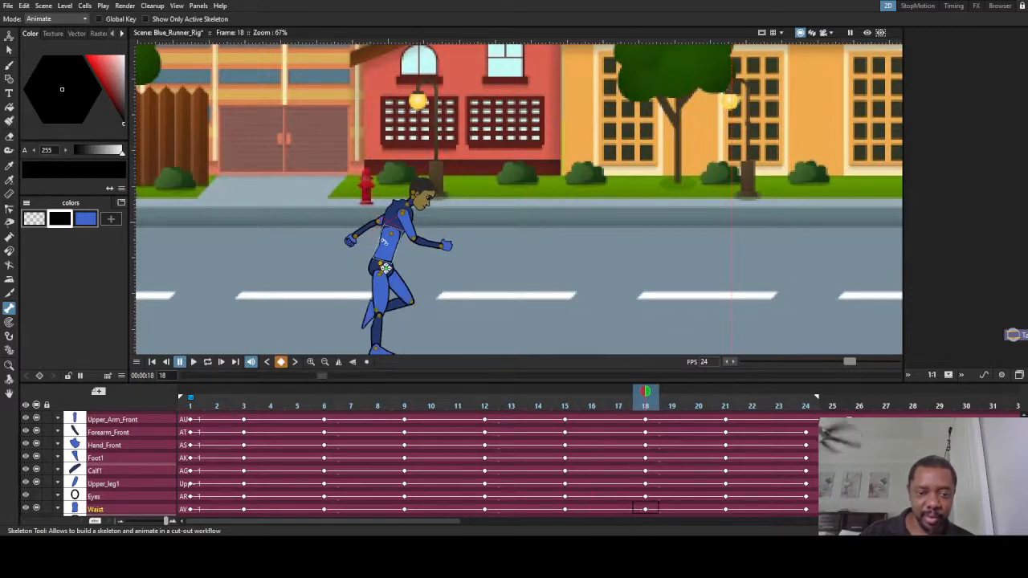
pyautogui.moveTo(384, 242); pyautogui.dragTo(389, 242)
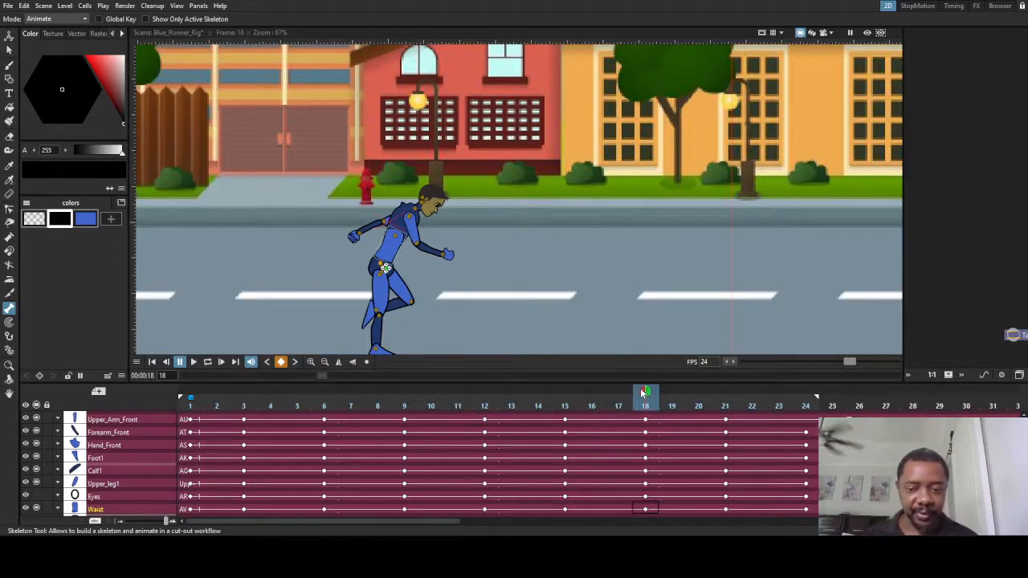
pyautogui.moveTo(645, 393); pyautogui.dragTo(803, 405)
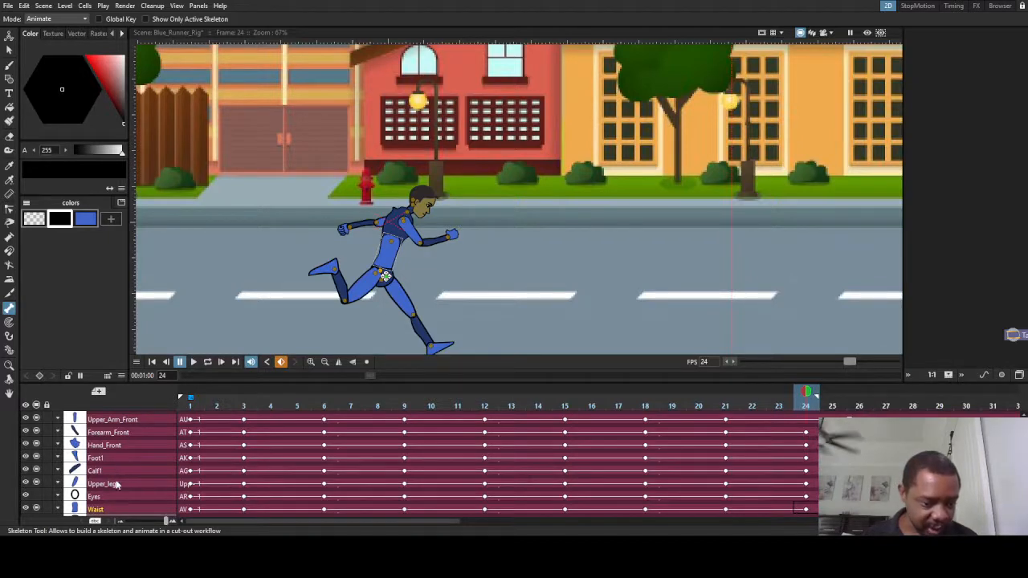
pyautogui.click(190, 511)
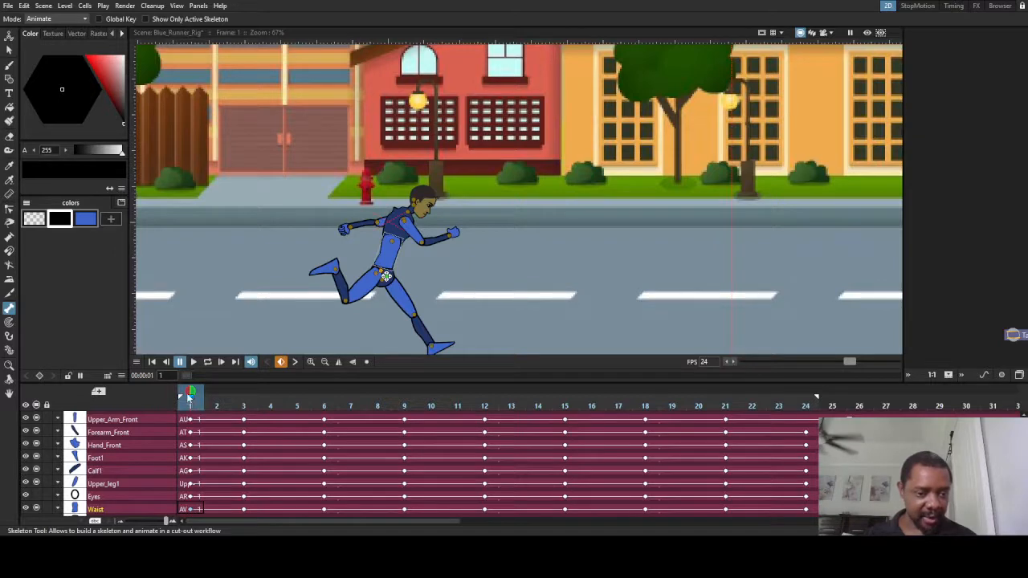
pyautogui.moveTo(194, 394)
pyautogui.mouseDown()
pyautogui.moveTo(778, 394)
pyautogui.moveTo(791, 418)
pyautogui.moveTo(191, 395)
pyautogui.mouseUp()
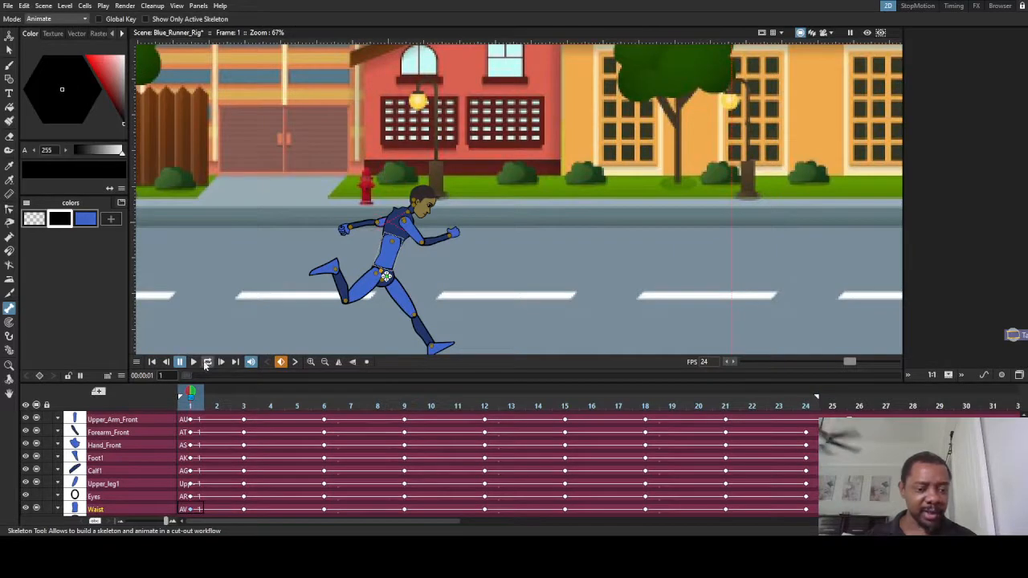
pyautogui.click(207, 362)
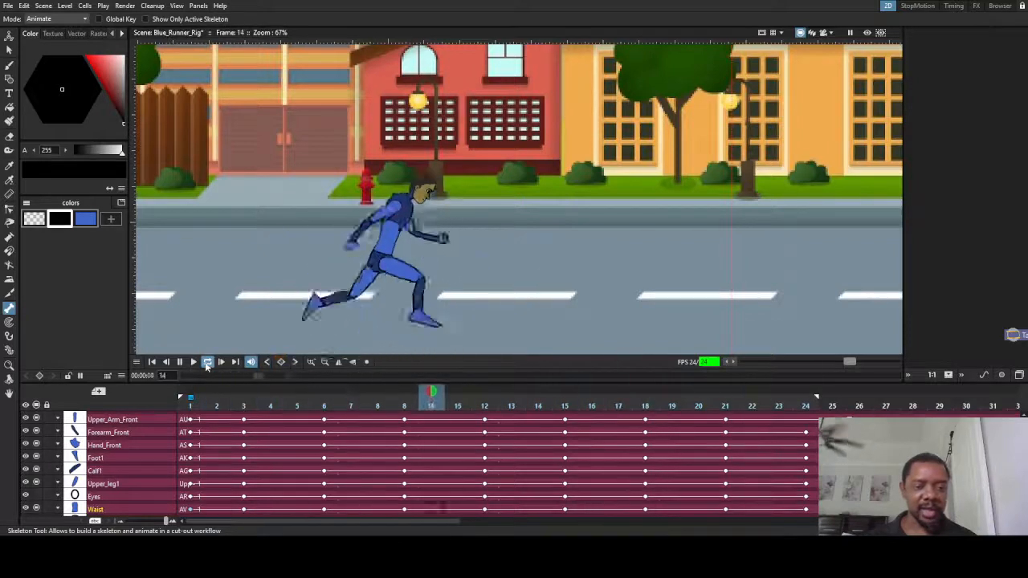
# - Shorten the playback range to end at frame 23 and loop the run cycle
pyautogui.click(572, 392)
pyautogui.moveTo(565, 391); pyautogui.dragTo(803, 421)
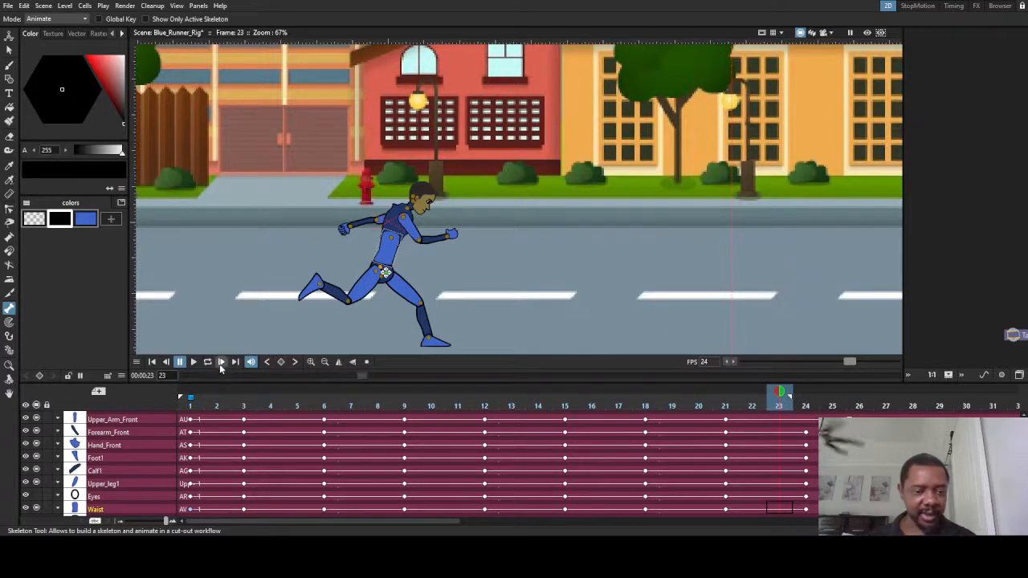
pyautogui.click(208, 362)
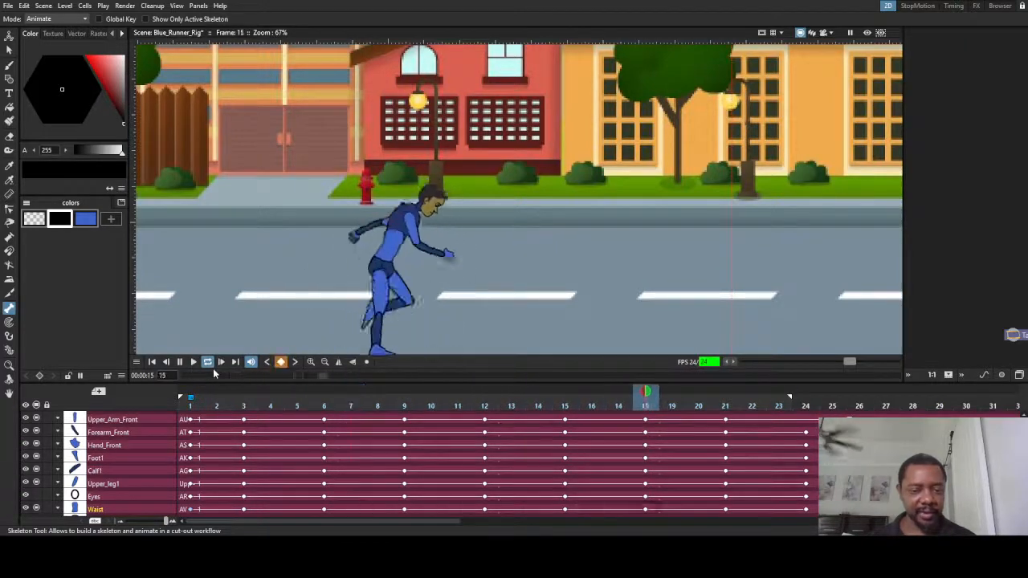
pyautogui.click(210, 365)
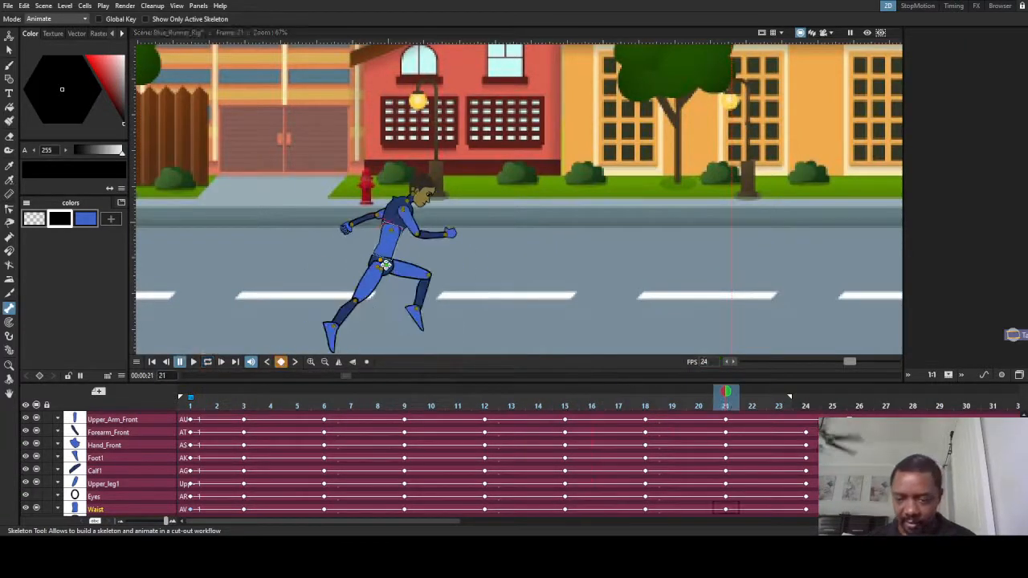
# - Step frame by frame from frame 21 to 25 and replay the loop to check how the cycle's end joins its start
pyautogui.press('.')
pyautogui.press('.')
pyautogui.press('.')
pyautogui.press('.')
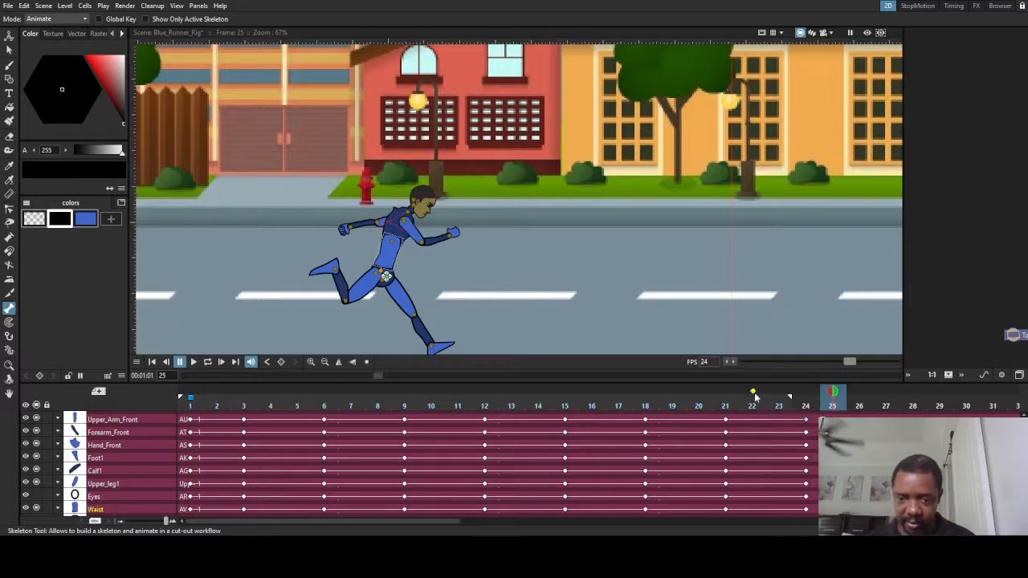
pyautogui.click(209, 363)
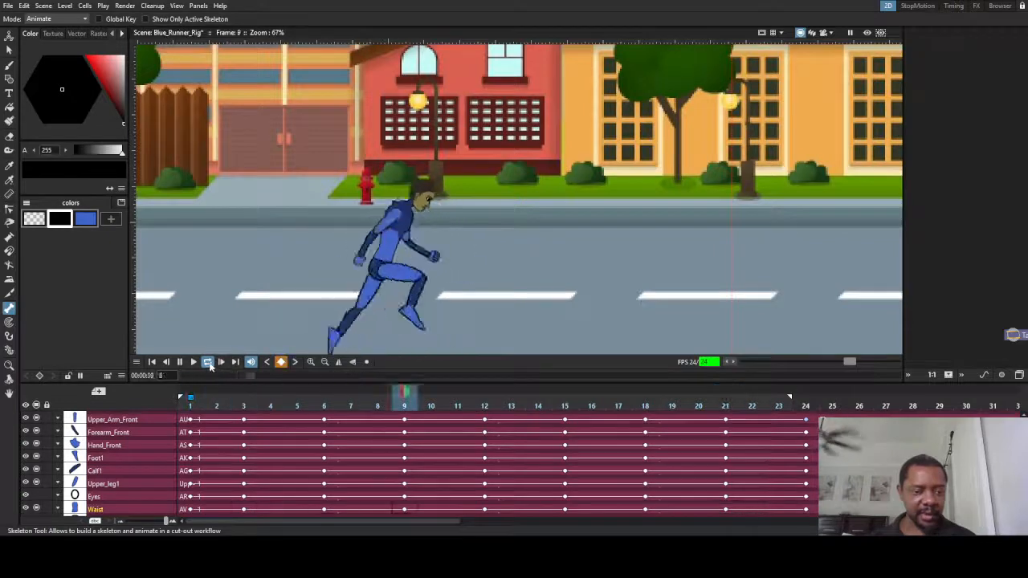
# - Scrub through the run cycle and loop its playback to review the runner's overall motion, returning to frame 1
pyautogui.click(218, 406)
pyautogui.moveTo(218, 397); pyautogui.dragTo(808, 454)
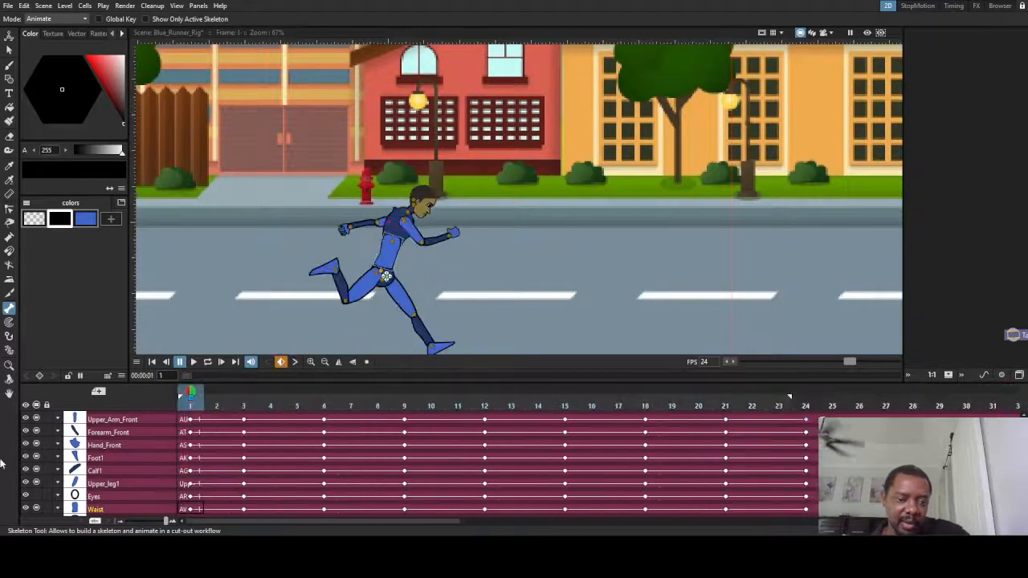
pyautogui.moveTo(145, 440); pyautogui.dragTo(795, 509)
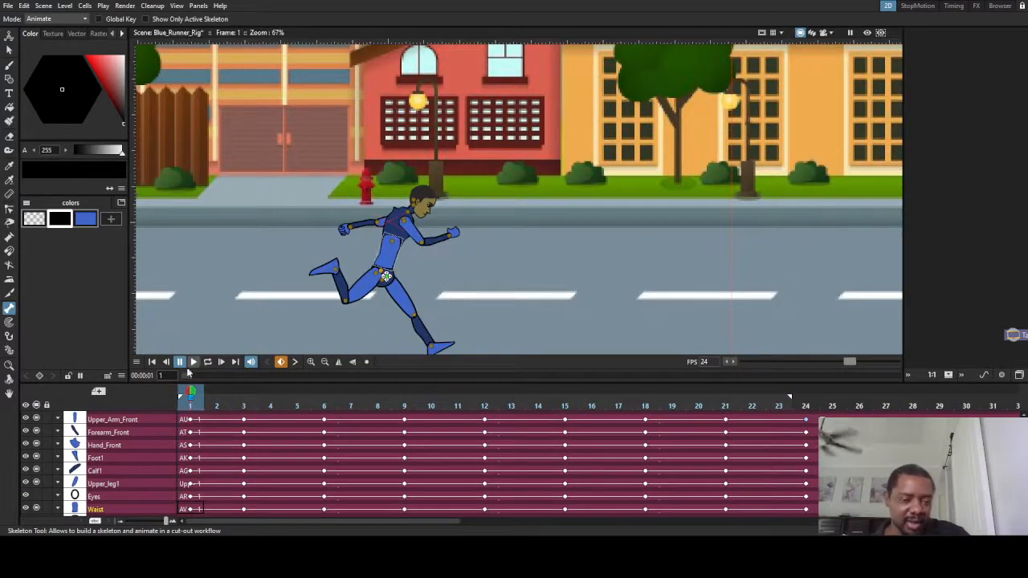
pyautogui.click(207, 362)
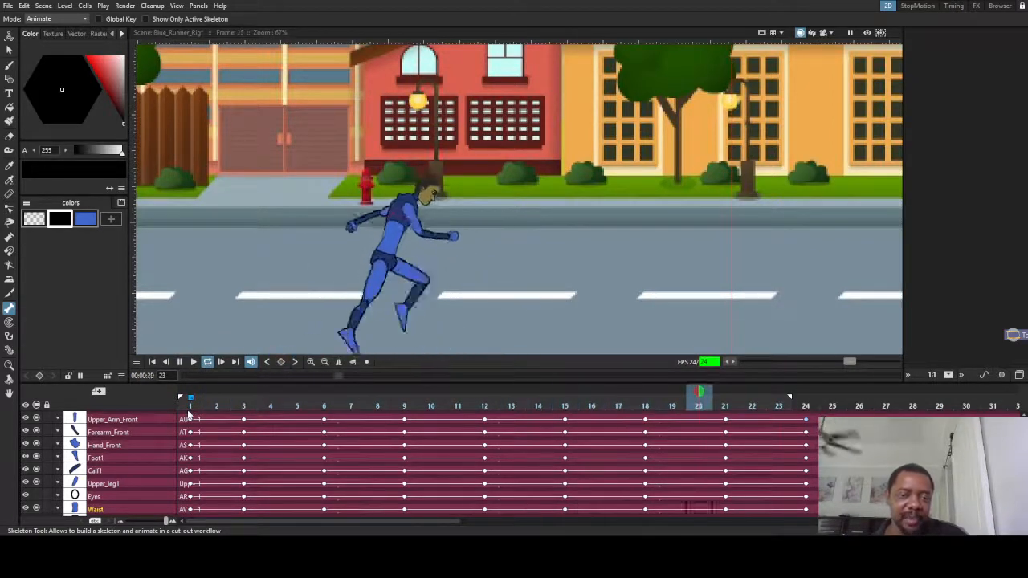
pyautogui.click(207, 363)
pyautogui.scroll(-2, 213, 305)
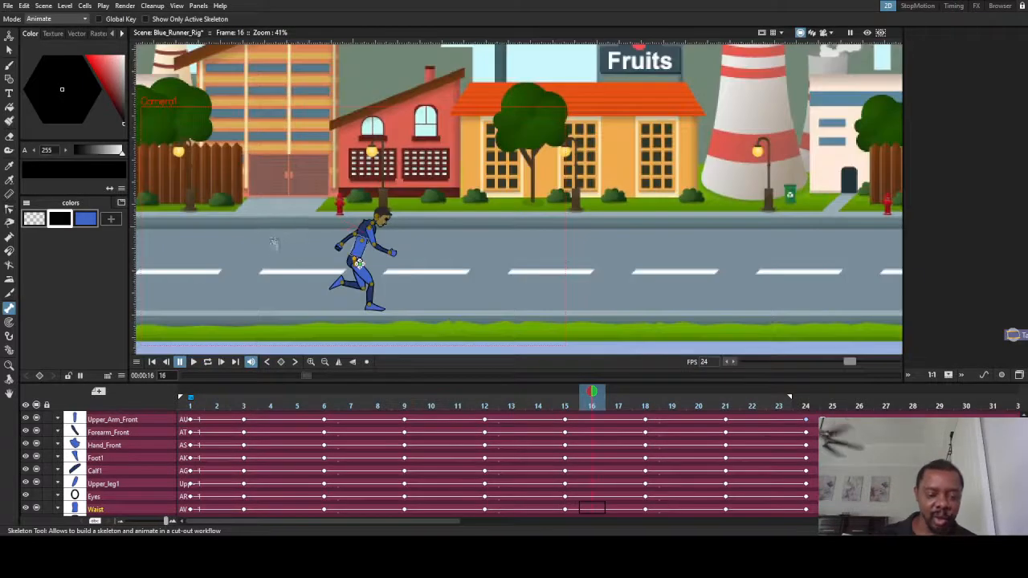
pyautogui.click(207, 362)
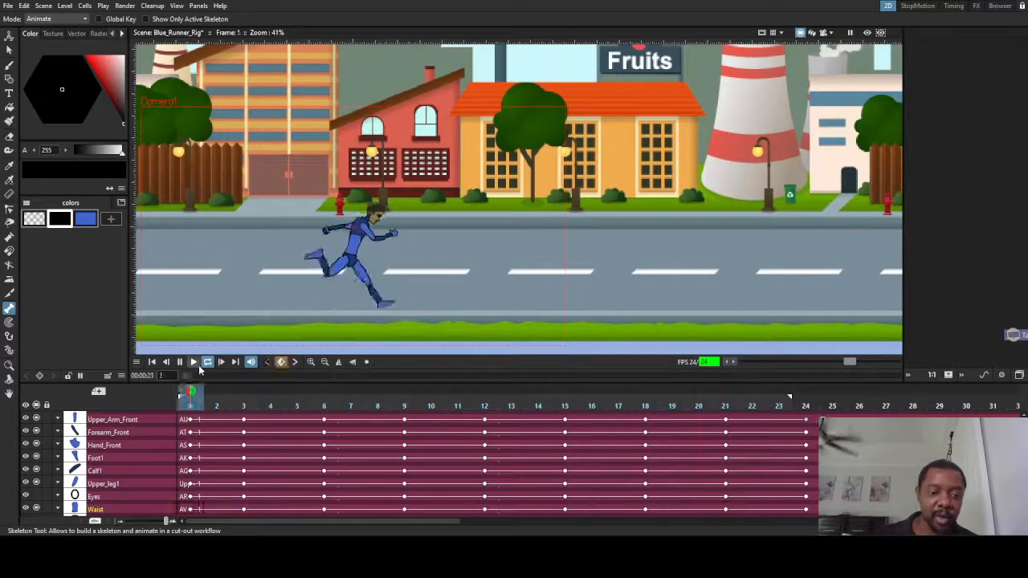
pyautogui.click(211, 363)
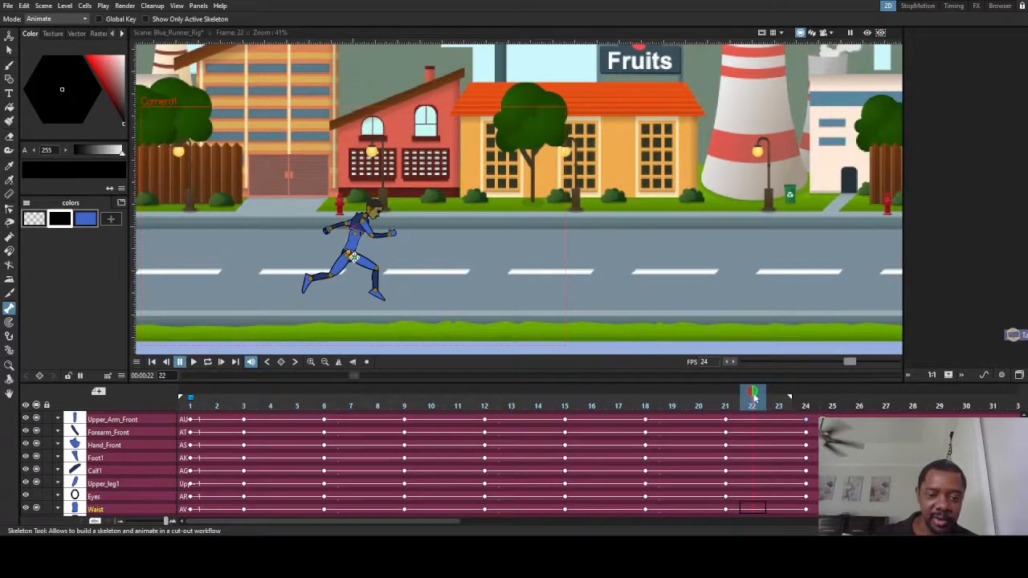
pyautogui.moveTo(752, 393); pyautogui.dragTo(145, 395)
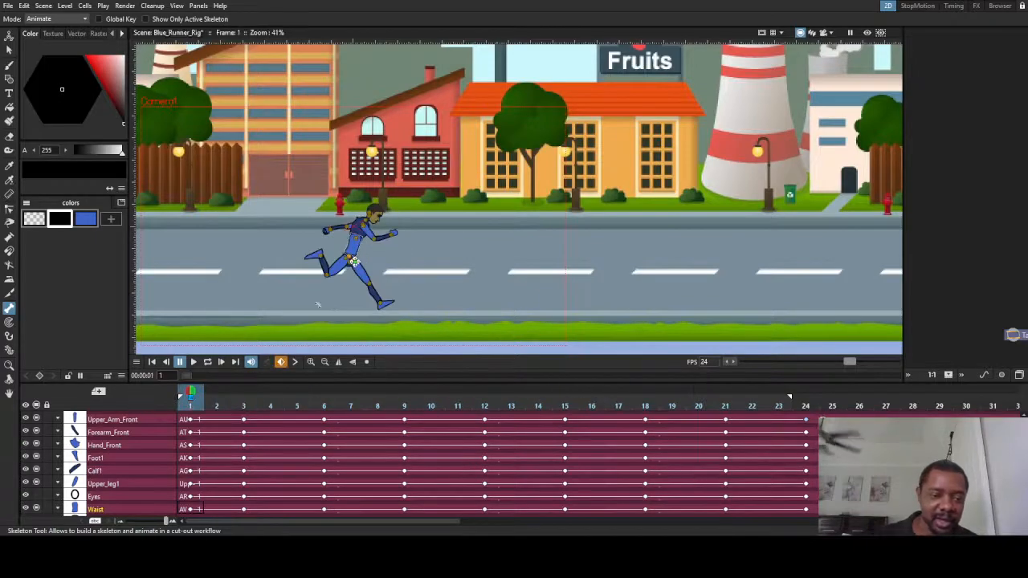
pyautogui.scroll(7, 454, 215)
pyautogui.moveTo(407, 250); pyautogui.dragTo(537, 199)
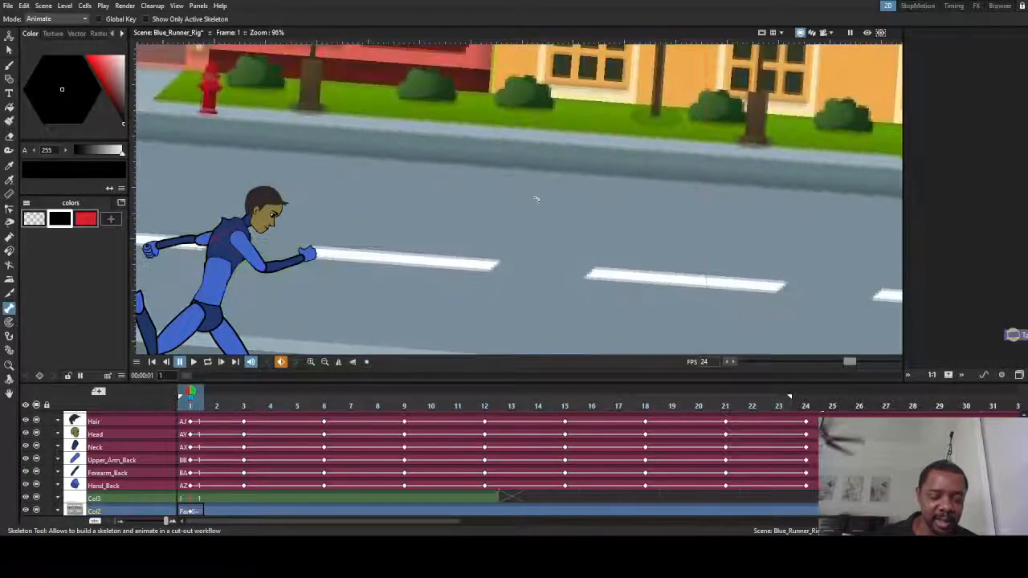
pyautogui.hotkey('ctrl', 'z')
# - Rotate the head at frame 9 to tilt the runner's face slightly downward
pyautogui.moveTo(390, 279); pyautogui.dragTo(543, 170)
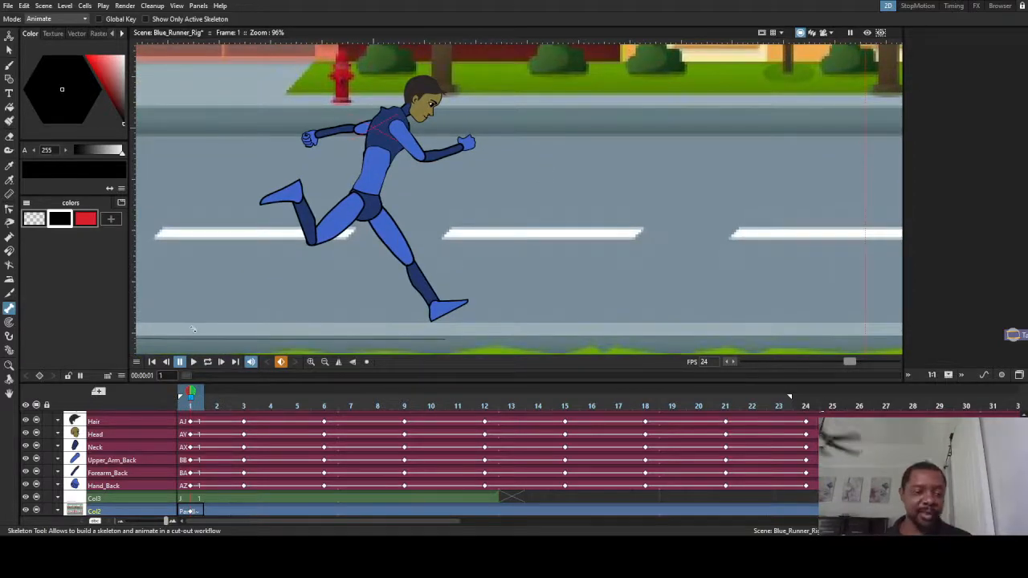
pyautogui.moveTo(203, 396); pyautogui.dragTo(396, 427)
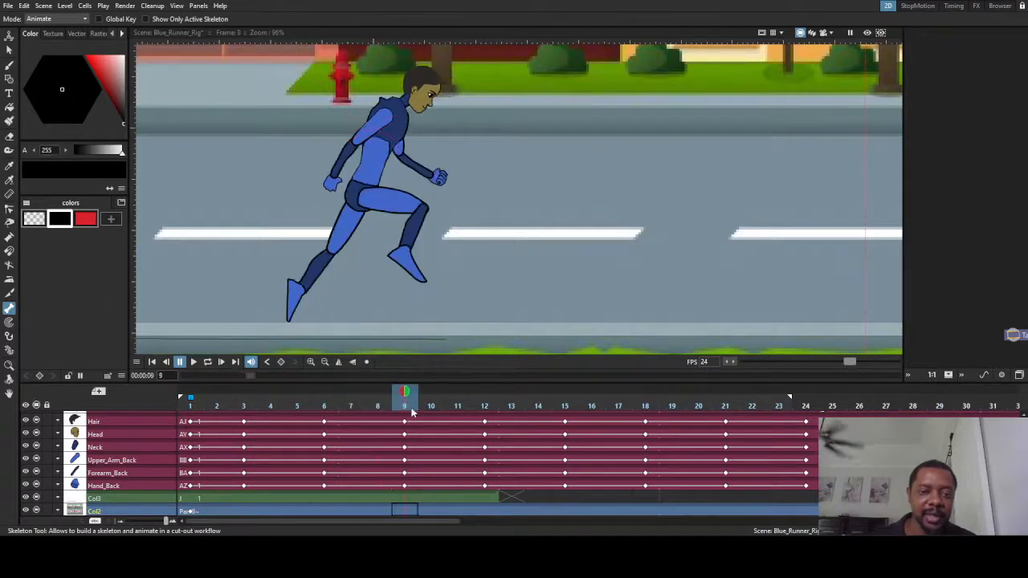
pyautogui.click(414, 93)
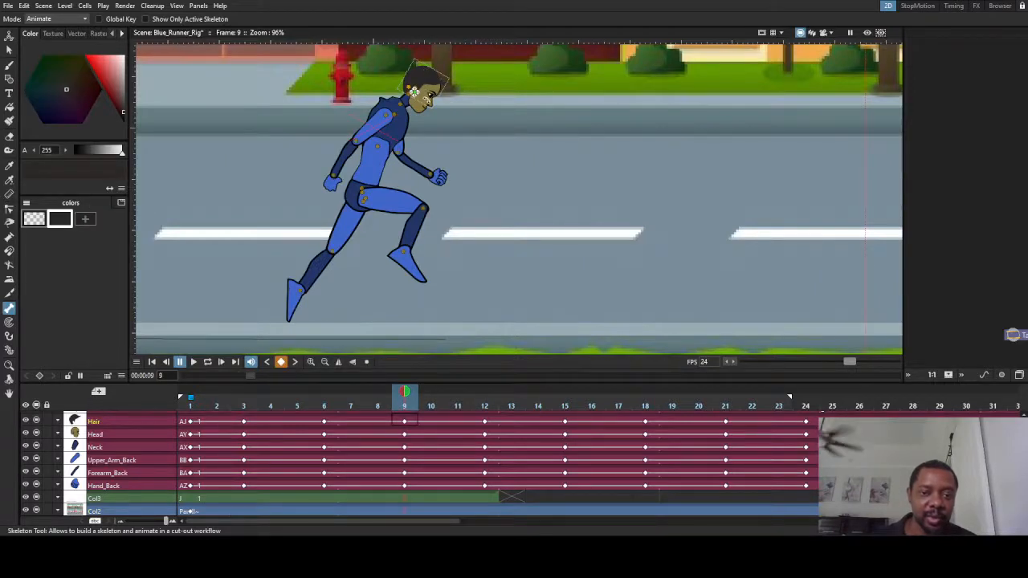
pyautogui.scroll(2, 414, 92)
pyautogui.scroll(3, 422, 87)
pyautogui.scroll(-4, 423, 88)
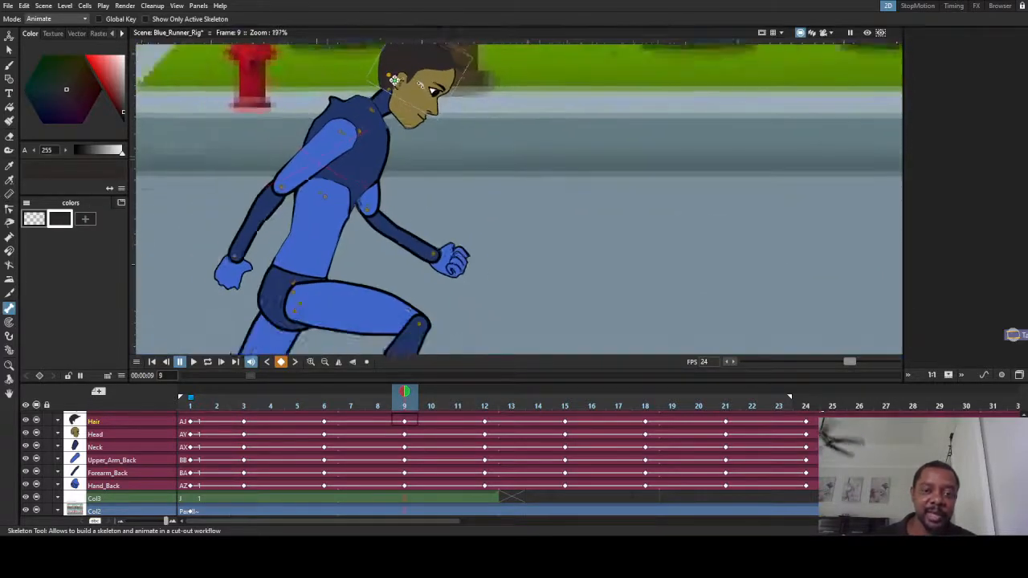
pyautogui.click(341, 190)
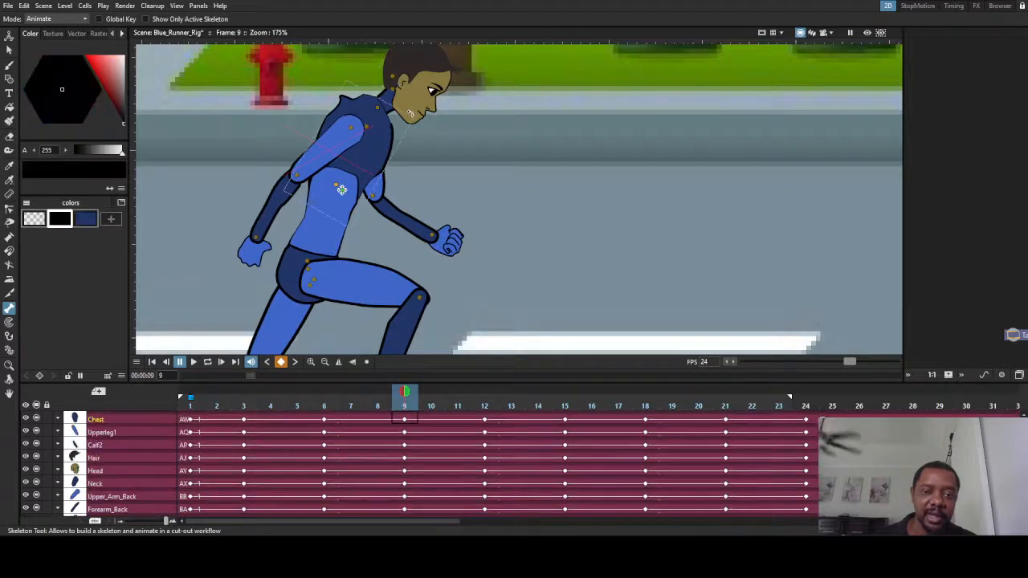
pyautogui.click(398, 81)
pyautogui.scroll(2, 397, 82)
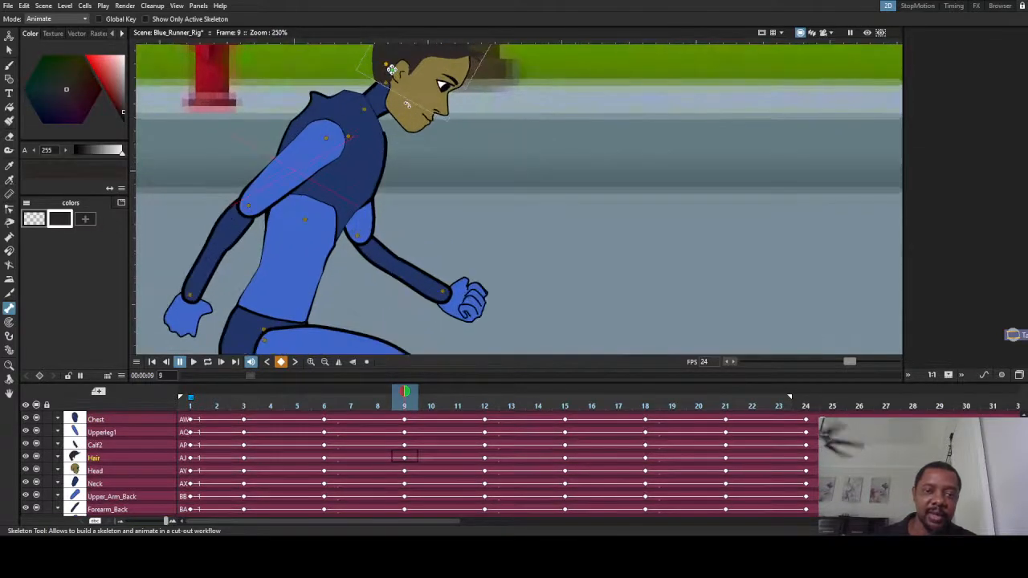
pyautogui.click(391, 88)
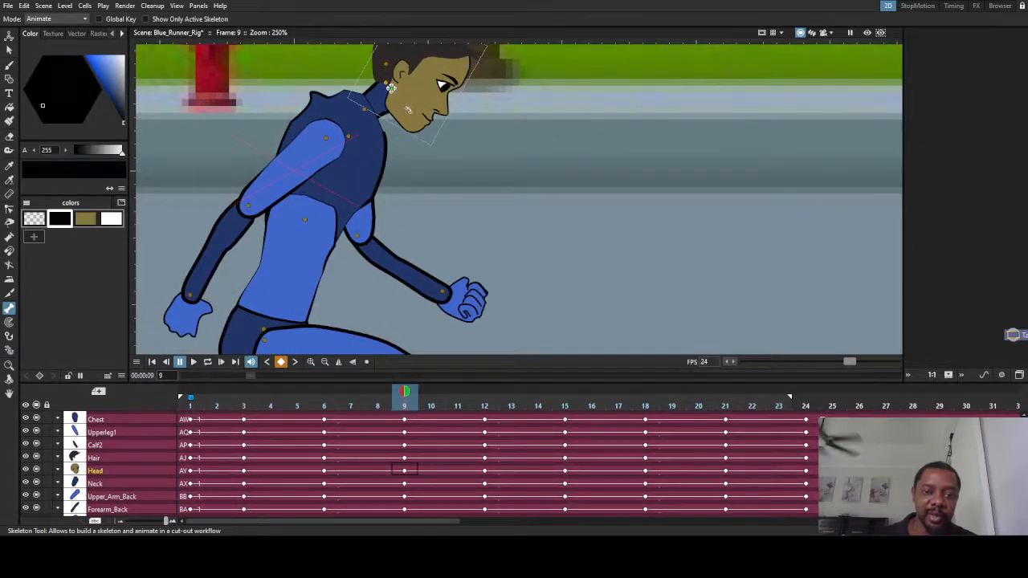
pyautogui.moveTo(408, 110); pyautogui.dragTo(407, 121)
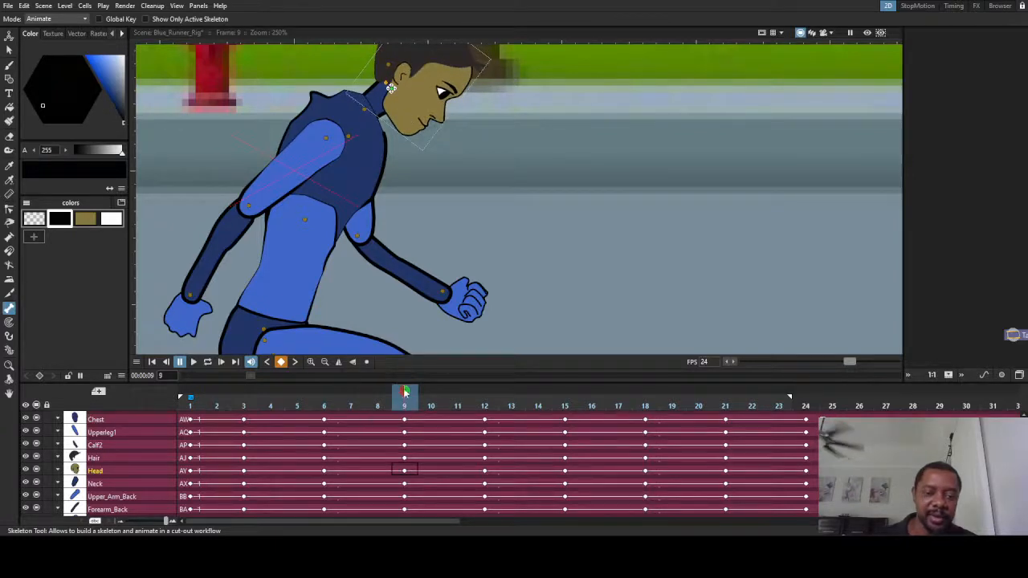
# - Rotate the head at frame 1 to tilt the runner's face slightly upward
pyautogui.moveTo(404, 392); pyautogui.dragTo(351, 447)
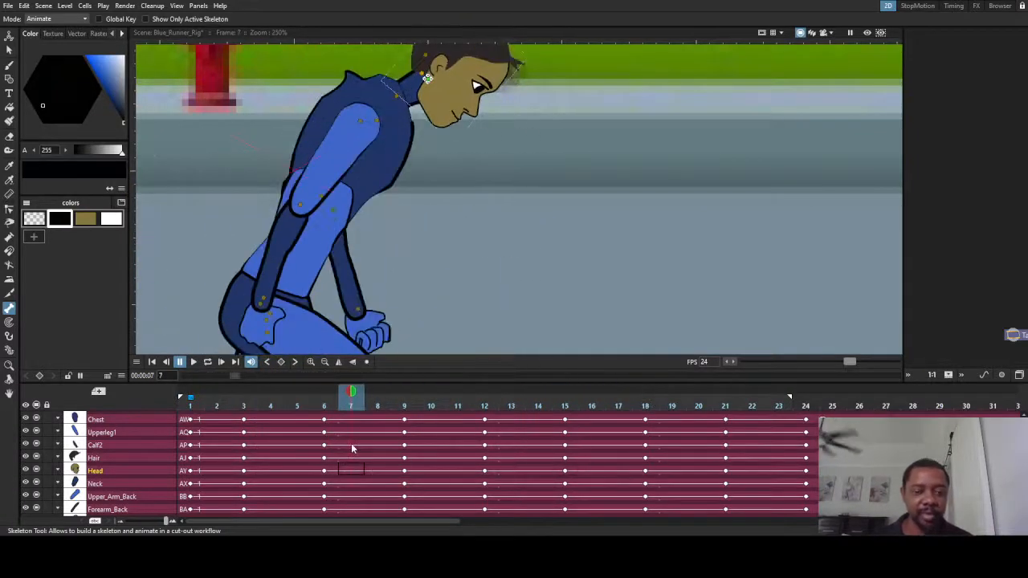
pyautogui.moveTo(318, 391); pyautogui.dragTo(192, 391)
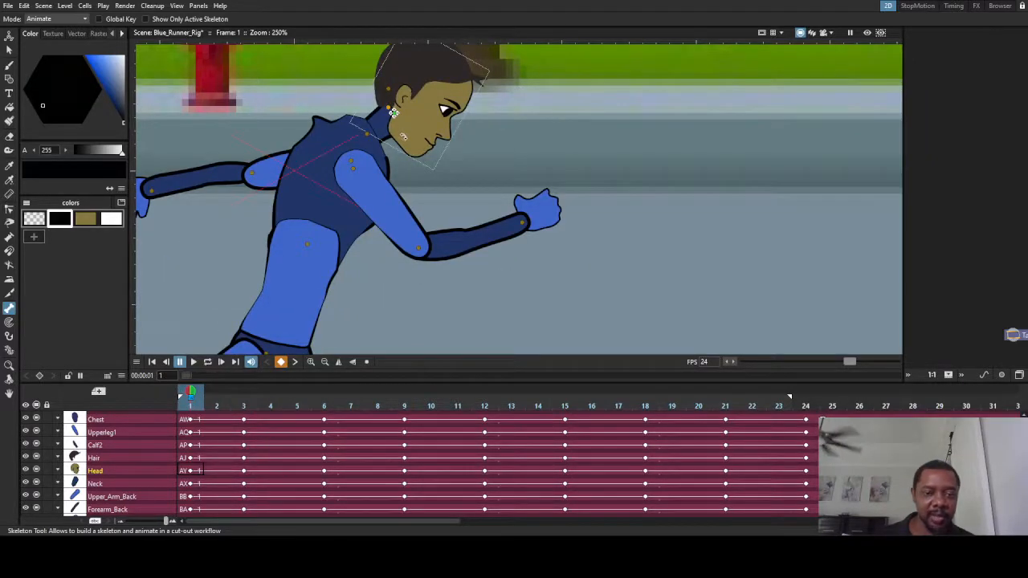
pyautogui.click(313, 249)
pyautogui.click(393, 112)
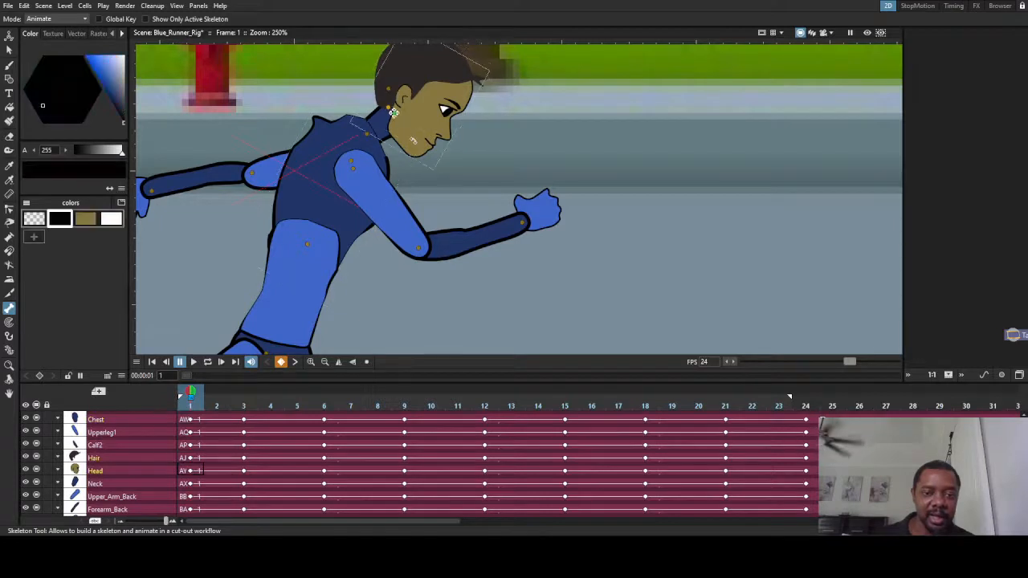
pyautogui.moveTo(413, 141); pyautogui.dragTo(420, 133)
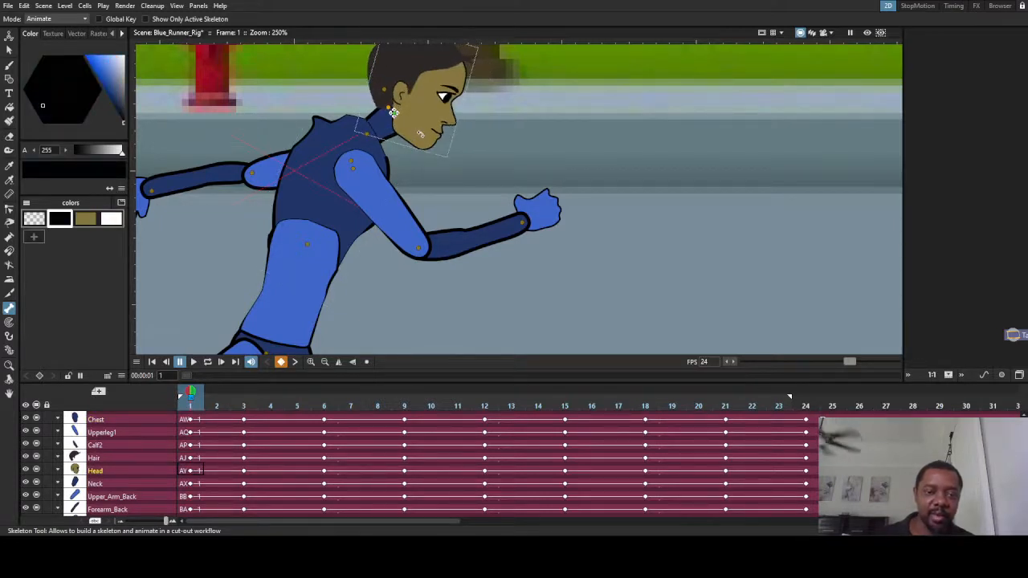
# - Tilt the head slightly upward at frame 18, and review the head's angle at frames 6 and 12
pyautogui.moveTo(206, 394); pyautogui.dragTo(634, 441)
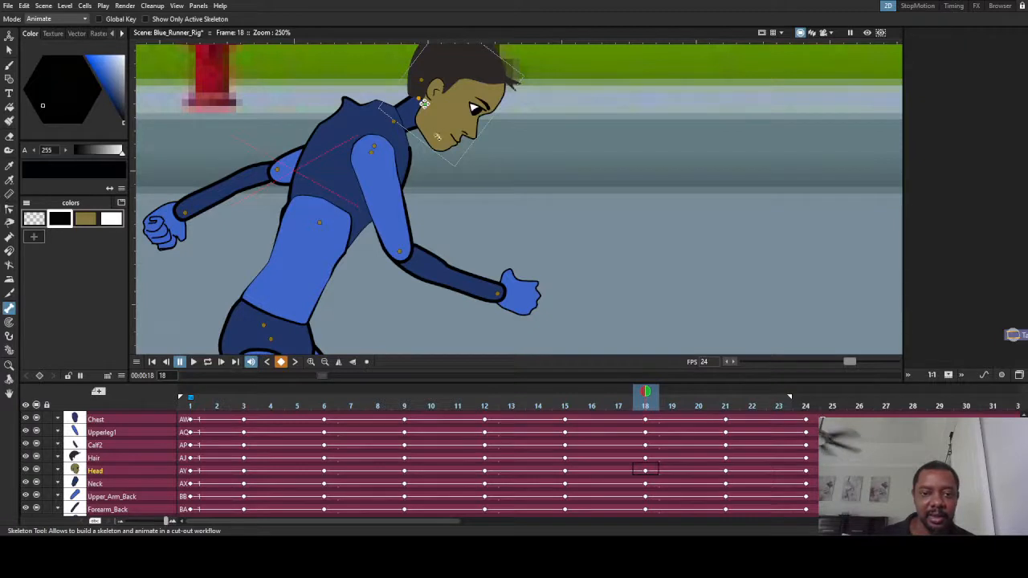
pyautogui.moveTo(446, 148); pyautogui.dragTo(450, 137)
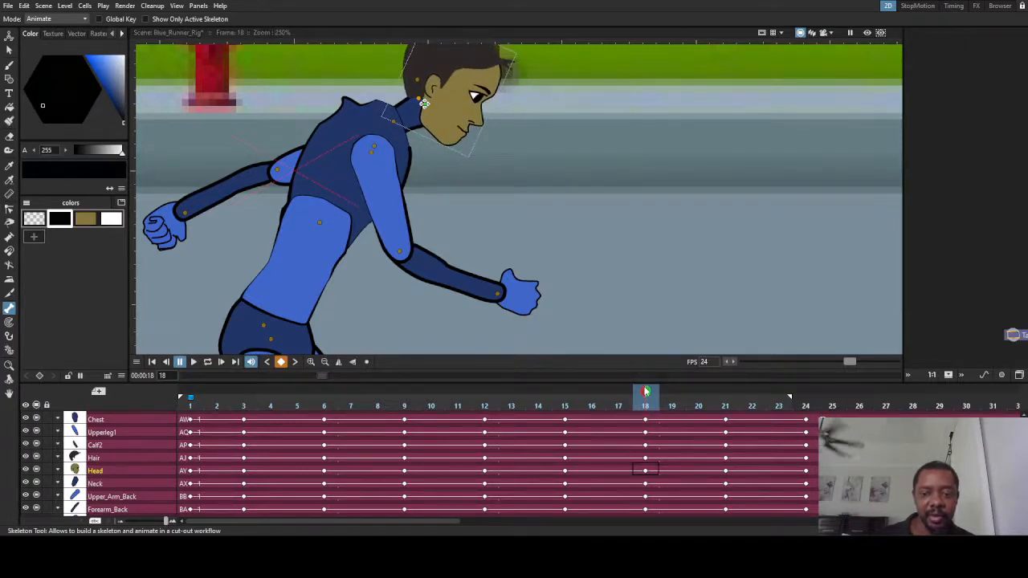
pyautogui.moveTo(647, 391); pyautogui.dragTo(326, 399)
pyautogui.scroll(-8, 383, 302)
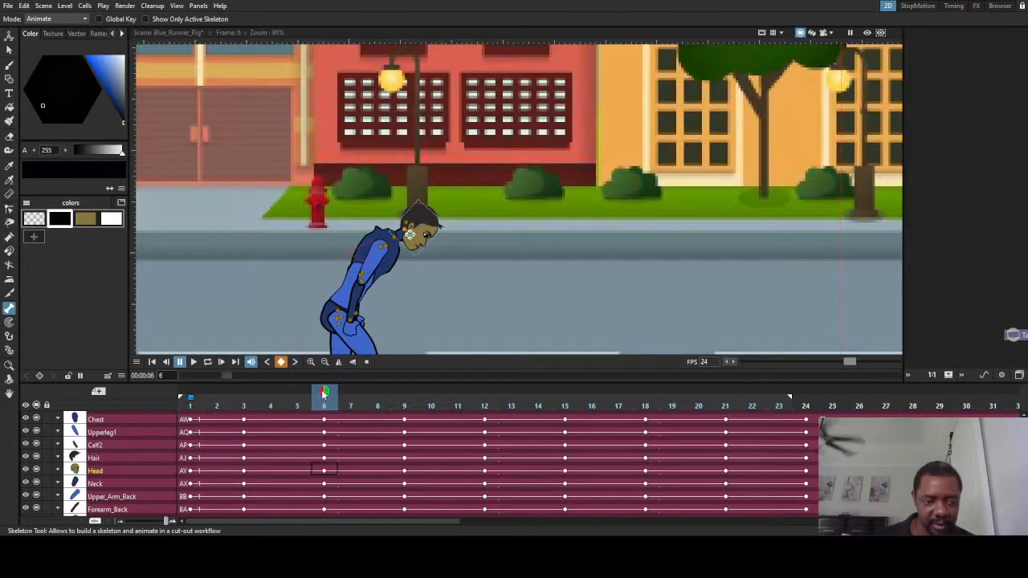
pyautogui.moveTo(324, 392); pyautogui.dragTo(497, 437)
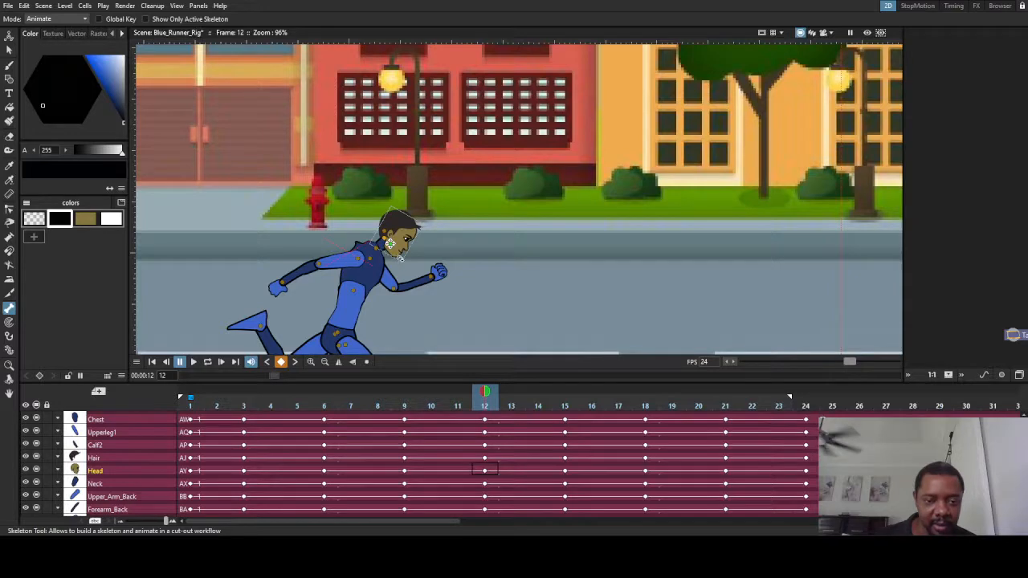
# - Inspect the head's angle at frame 12 and loop the run cycle to review its motion
pyautogui.scroll(5, 390, 244)
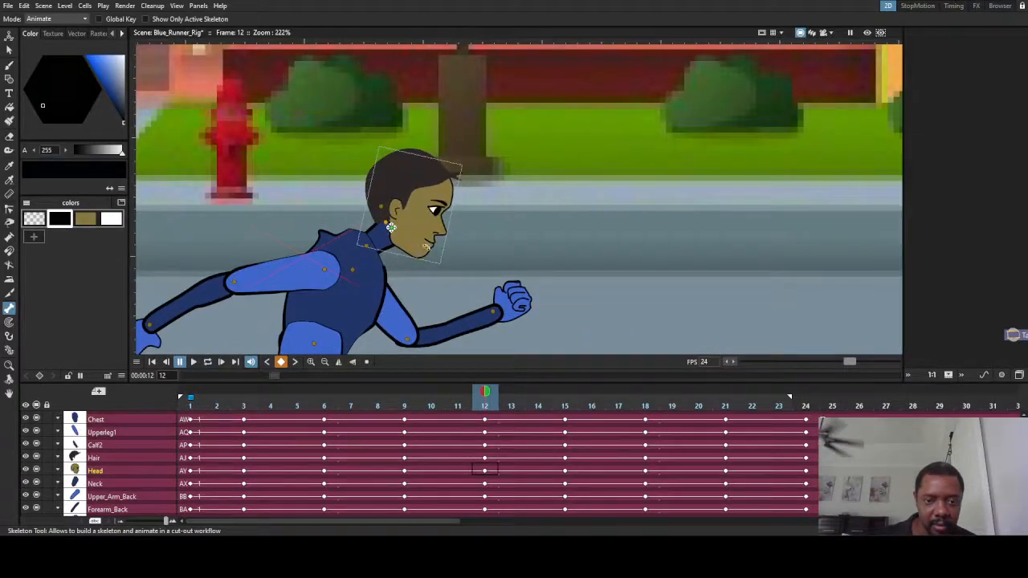
pyautogui.scroll(-7, 389, 221)
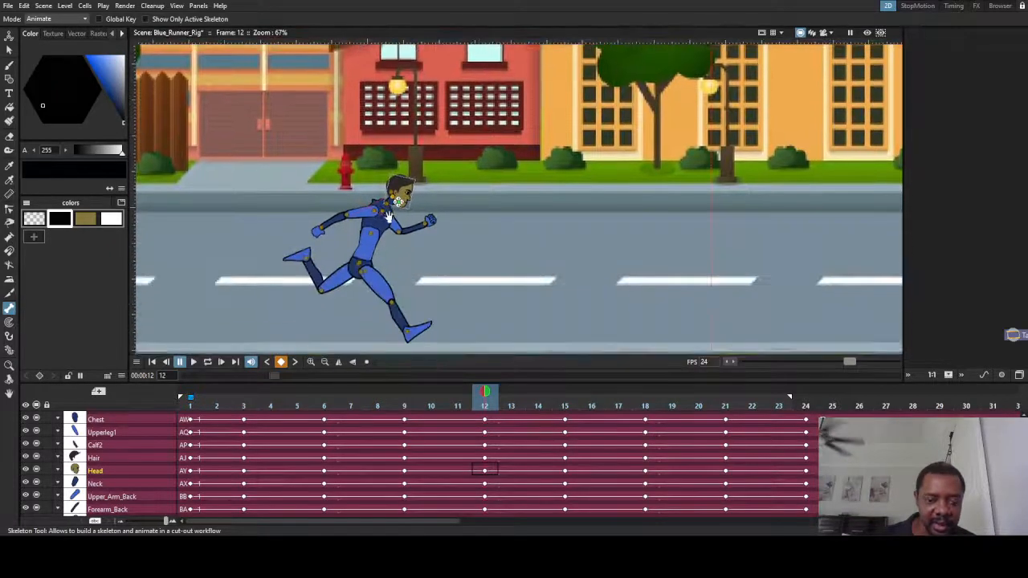
pyautogui.moveTo(389, 217); pyautogui.dragTo(389, 208)
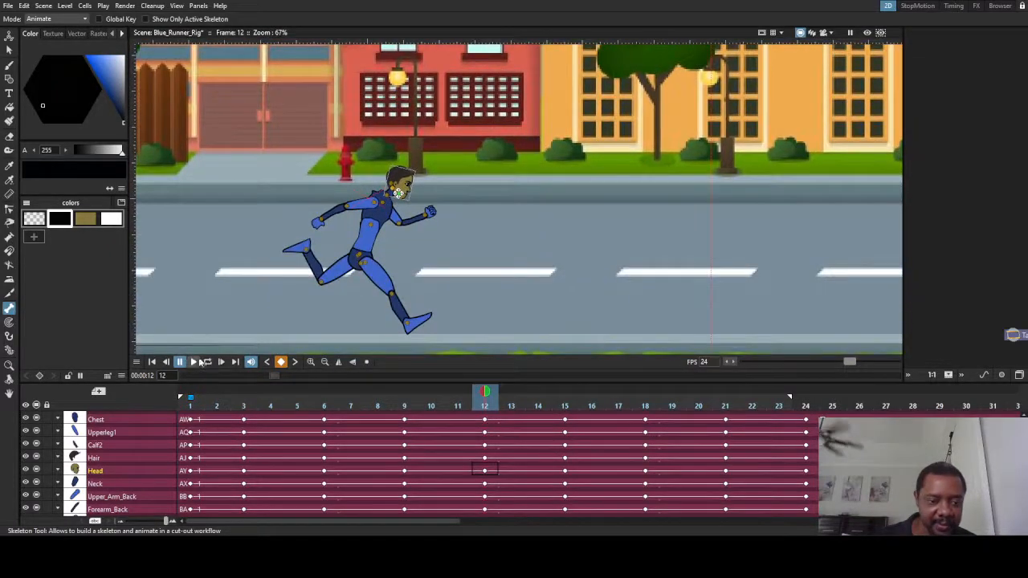
pyautogui.click(207, 362)
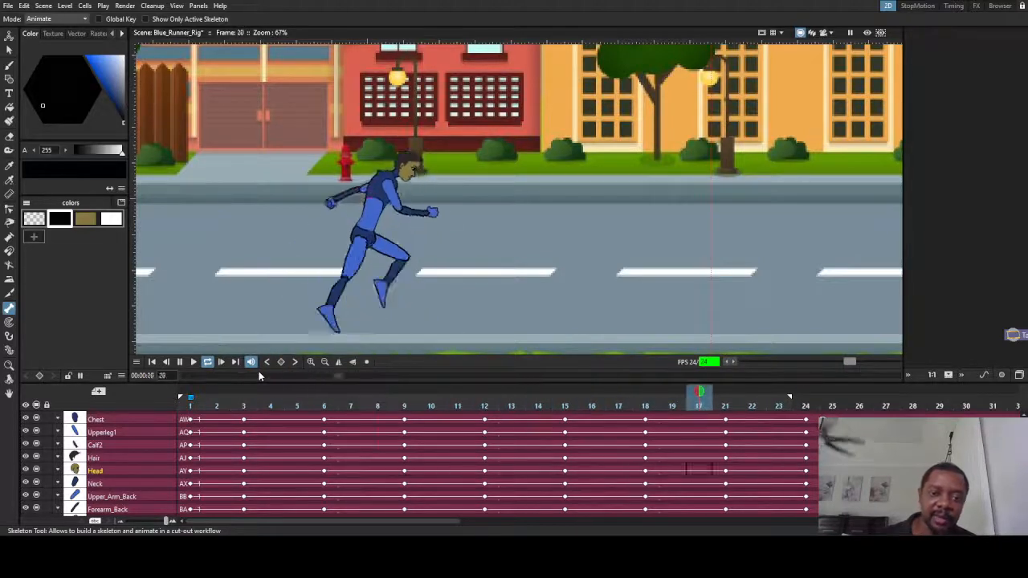
pyautogui.click(208, 363)
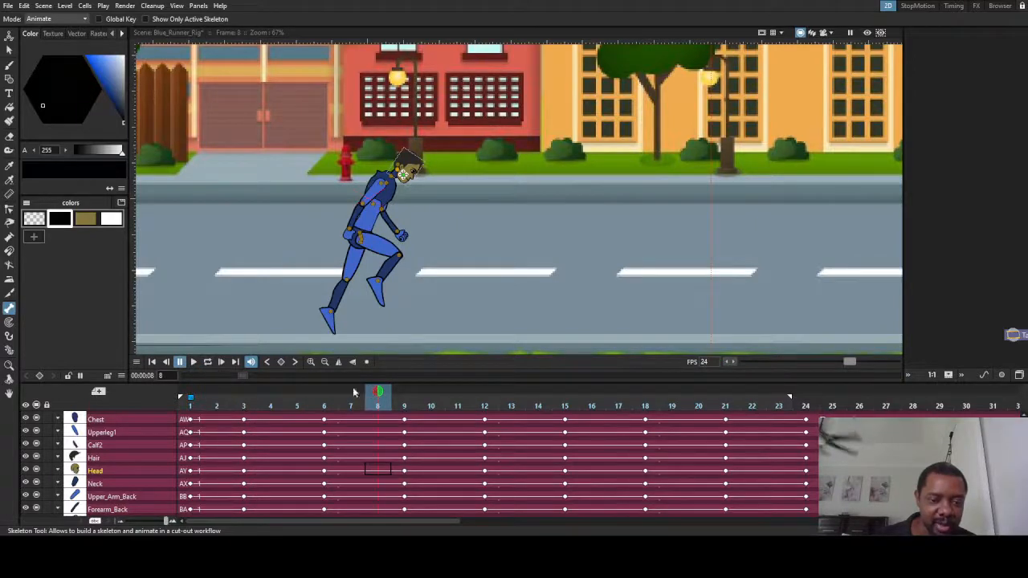
# - Compare the head at frames 1 and 12, and rotate it at frame 12 to level the runner's face
pyautogui.moveTo(354, 392); pyautogui.dragTo(173, 399)
pyautogui.scroll(3, 399, 186)
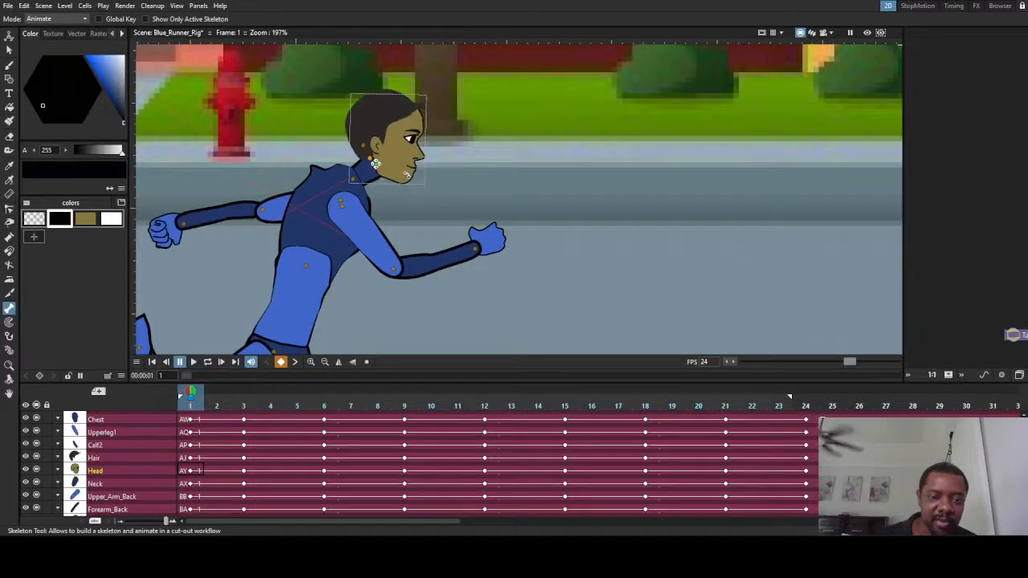
pyautogui.moveTo(192, 394); pyautogui.dragTo(480, 418)
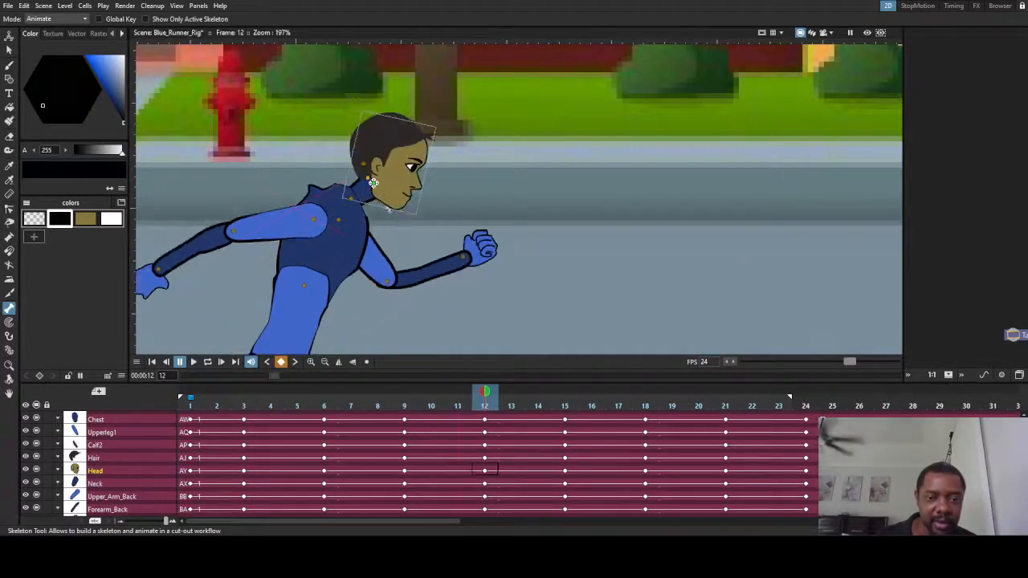
pyautogui.scroll(-4, 373, 183)
pyautogui.scroll(5, 376, 185)
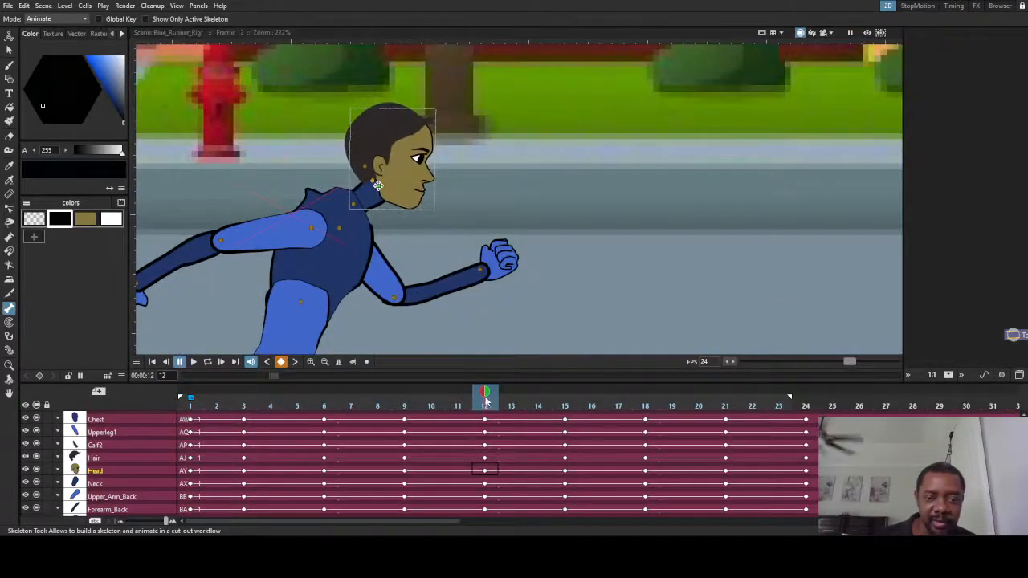
# - Review the head's angle from frame 12 through frame 24 and loop the run cycle's playback
pyautogui.moveTo(499, 391); pyautogui.dragTo(596, 408)
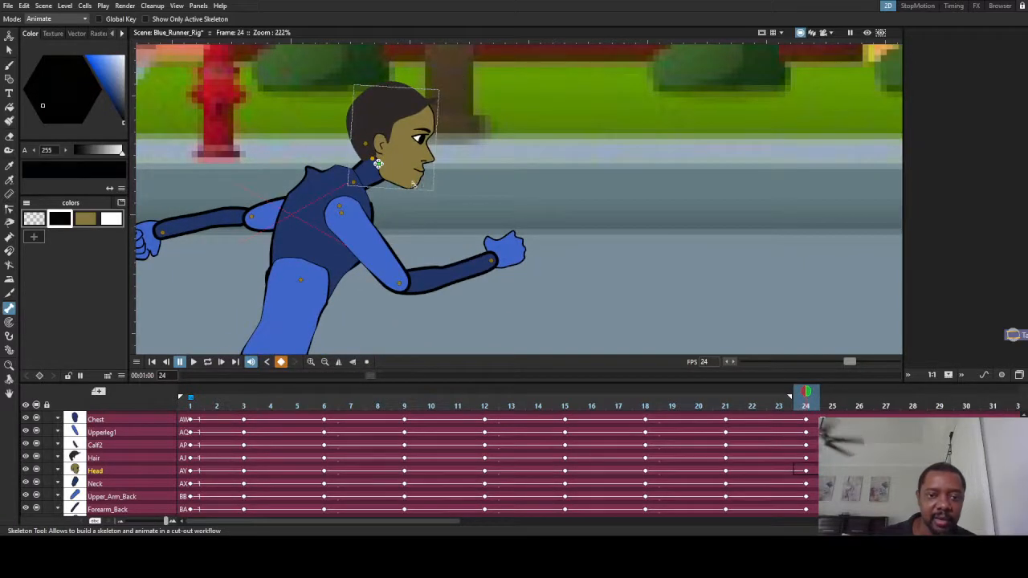
pyautogui.scroll(-5, 377, 163)
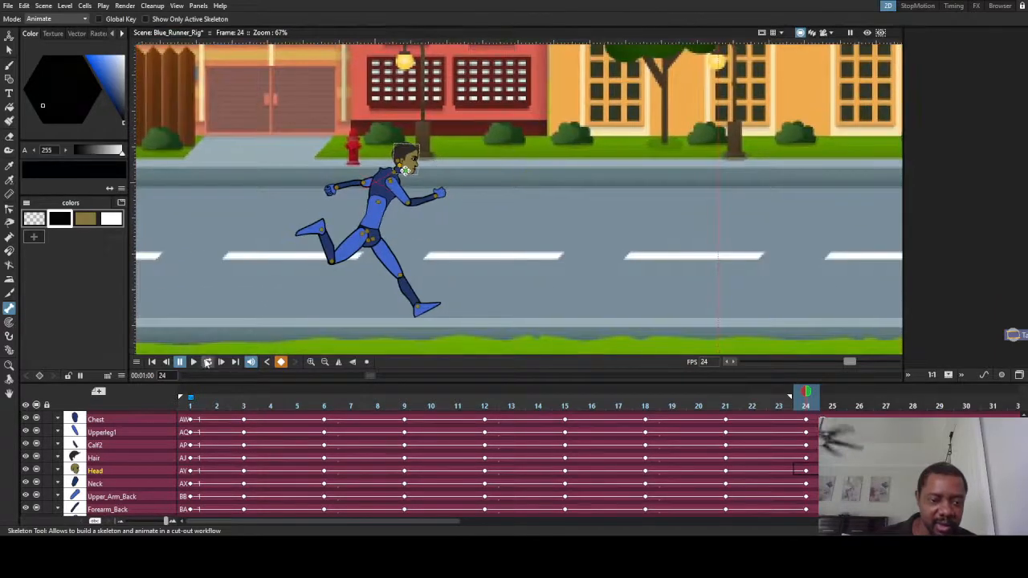
pyautogui.click(207, 362)
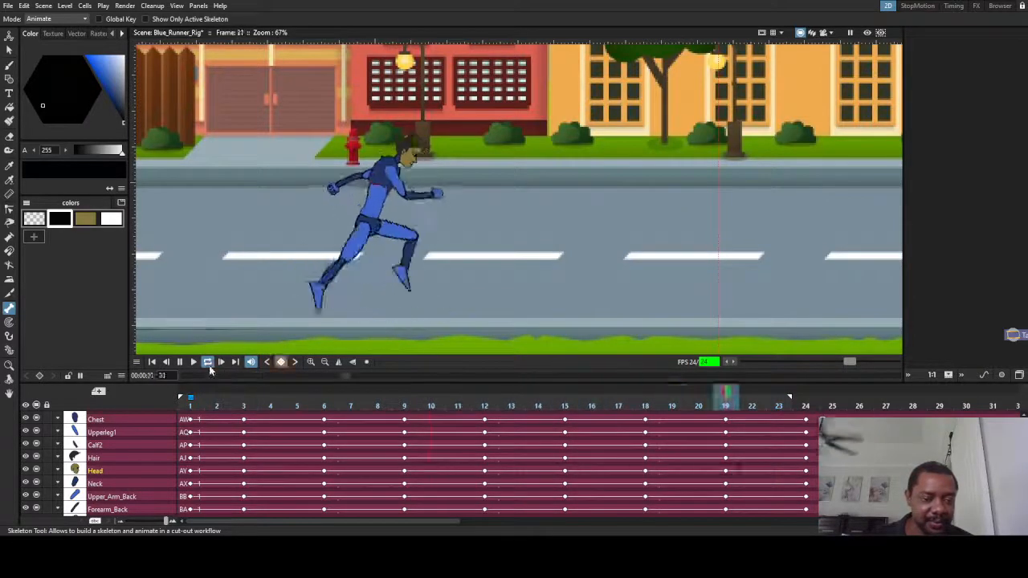
pyautogui.click(208, 362)
# - Select the background column Col2 with the Animate tool in Position mode at frame 1
pyautogui.scroll(-2, 282, 325)
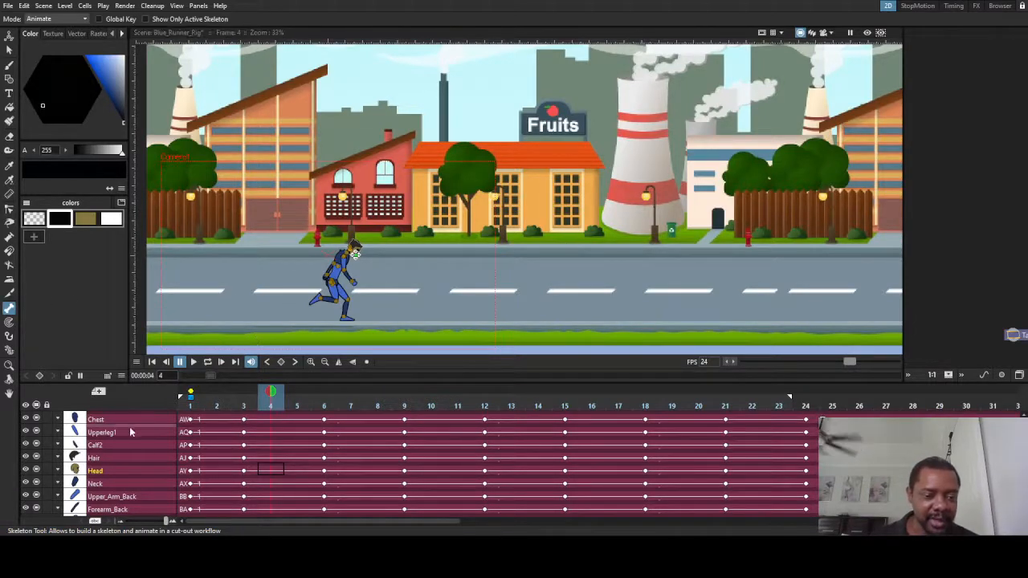
pyautogui.scroll(-3, 129, 427)
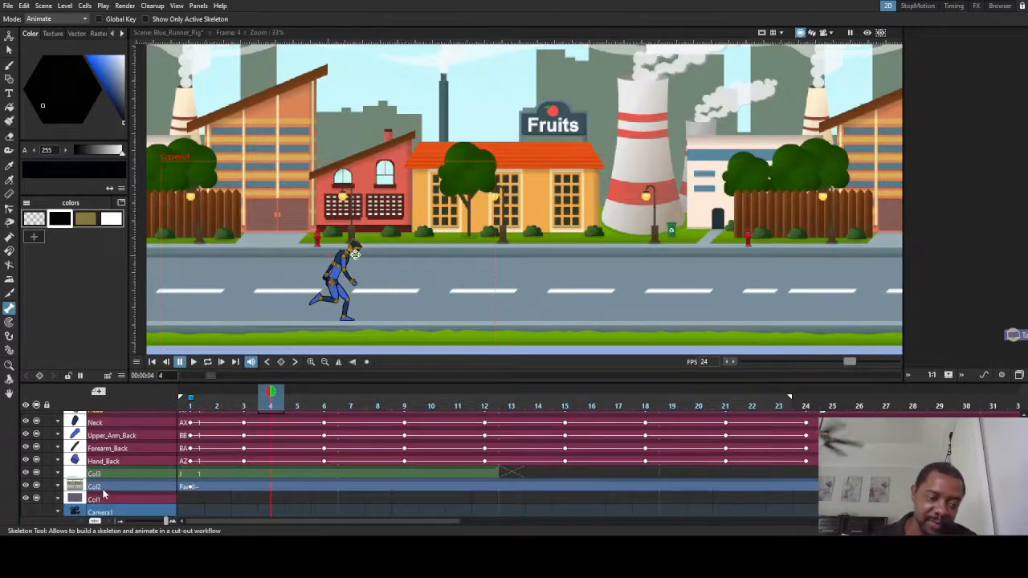
pyautogui.click(102, 490)
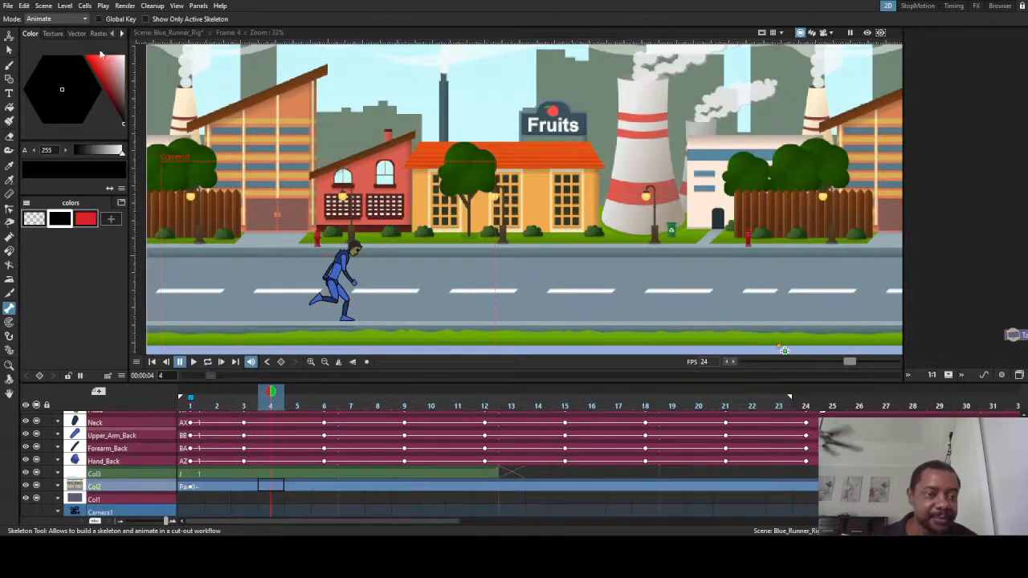
pyautogui.click(9, 35)
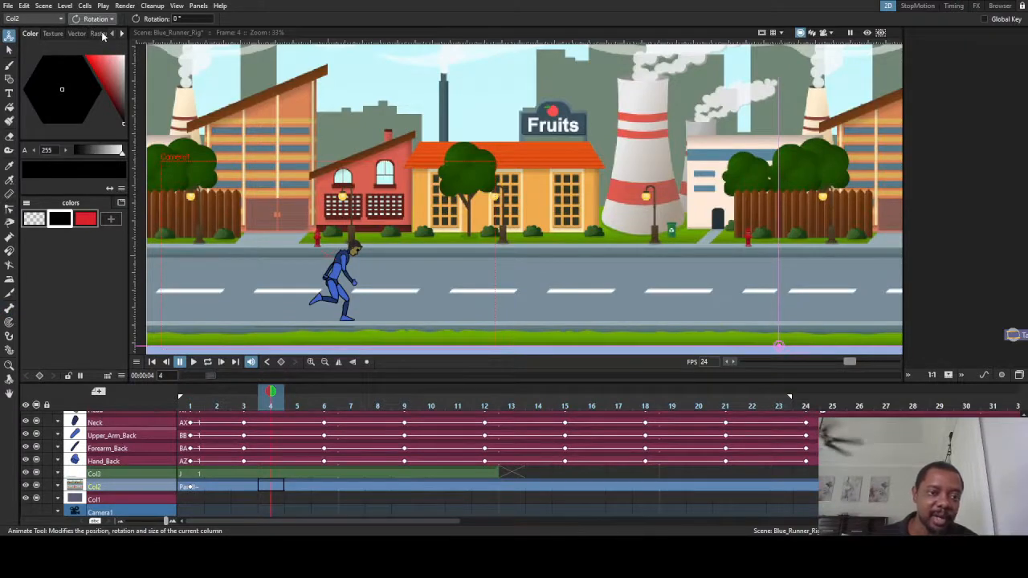
pyautogui.moveTo(270, 393); pyautogui.dragTo(186, 400)
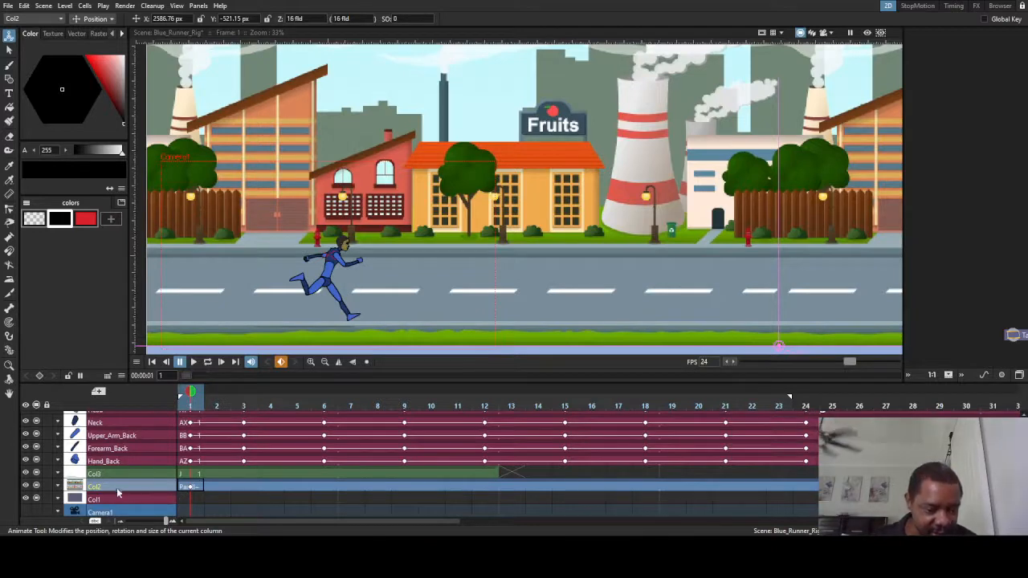
pyautogui.click(196, 487)
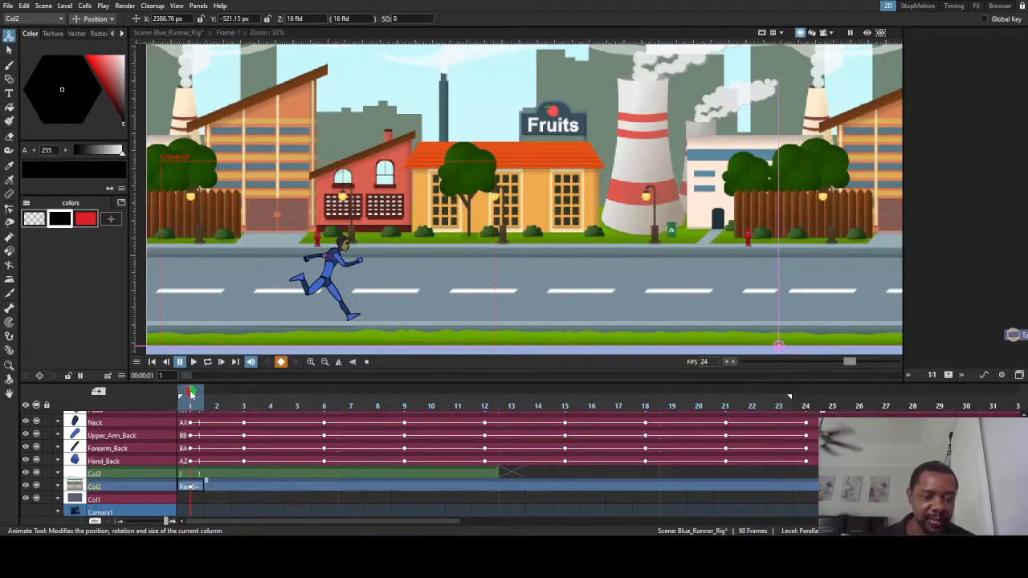
pyautogui.moveTo(190, 394); pyautogui.dragTo(128, 419)
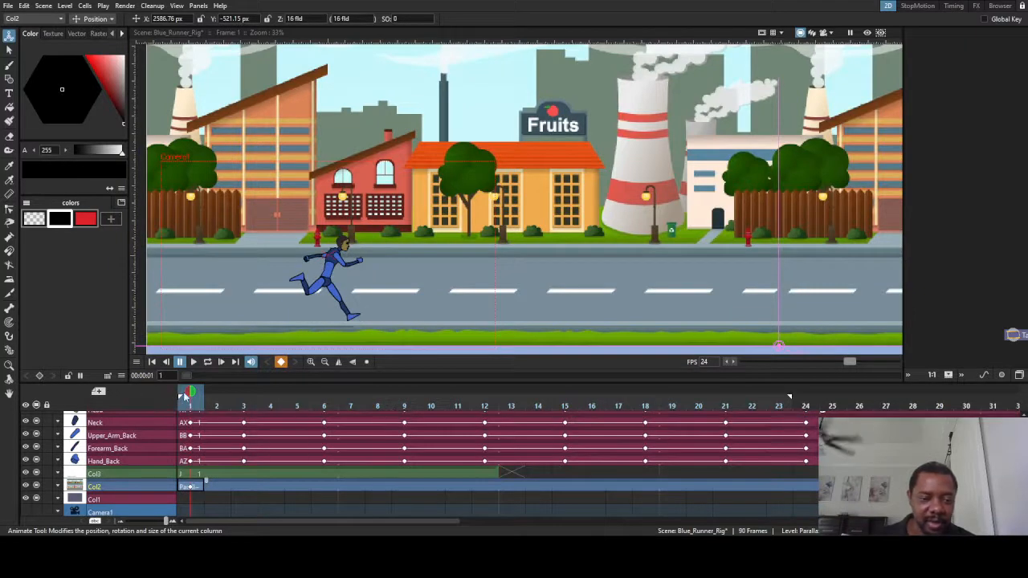
pyautogui.moveTo(184, 395)
pyautogui.mouseDown()
pyautogui.moveTo(619, 395)
pyautogui.moveTo(180, 413)
pyautogui.mouseUp()
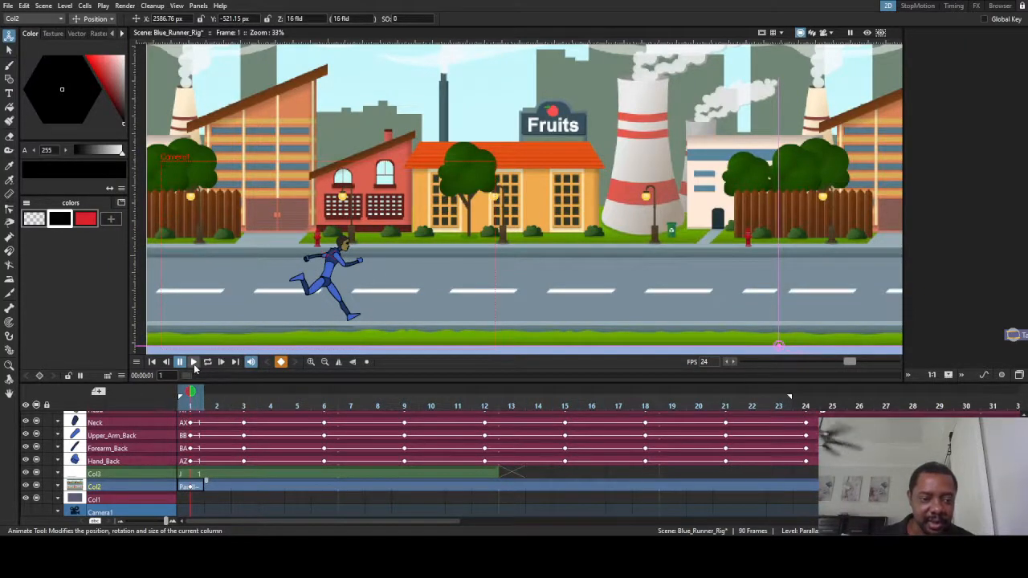
# - Slide the background column left to an X position of about 1084 px at frame 72
pyautogui.click(194, 363)
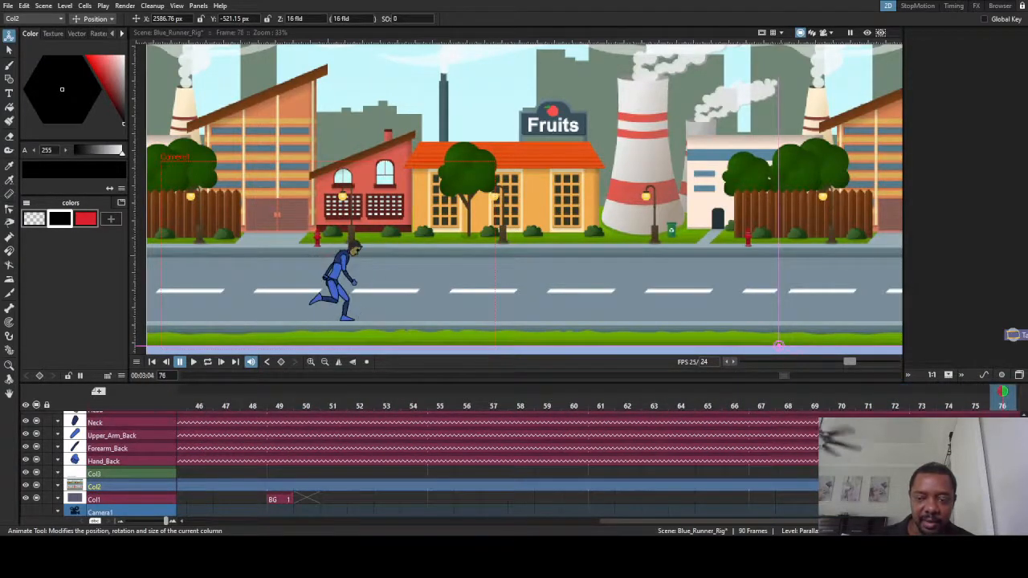
pyautogui.press('.')
pyautogui.press(',')
pyautogui.press(',')
pyautogui.press('.')
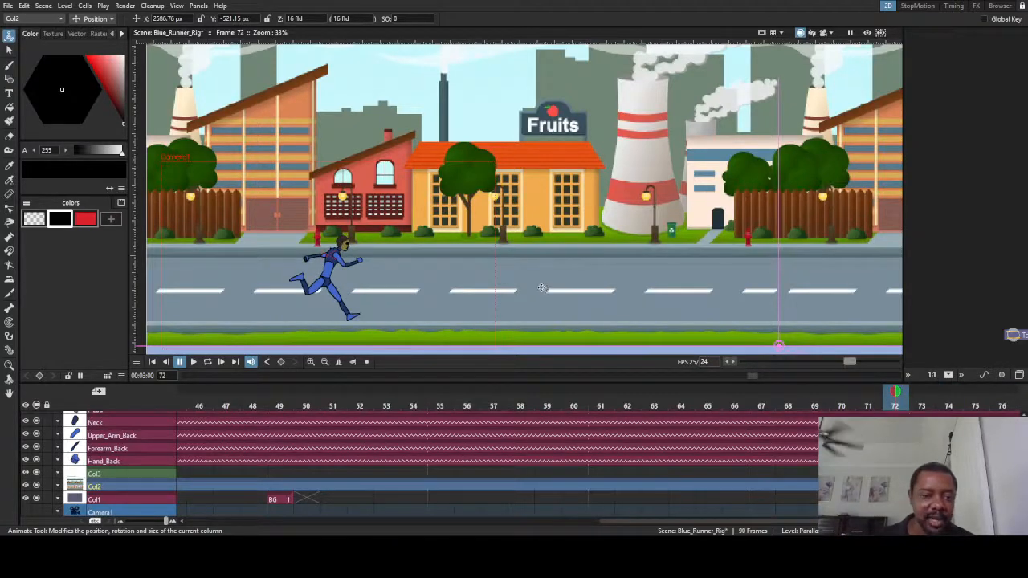
pyautogui.moveTo(640, 308); pyautogui.dragTo(387, 302)
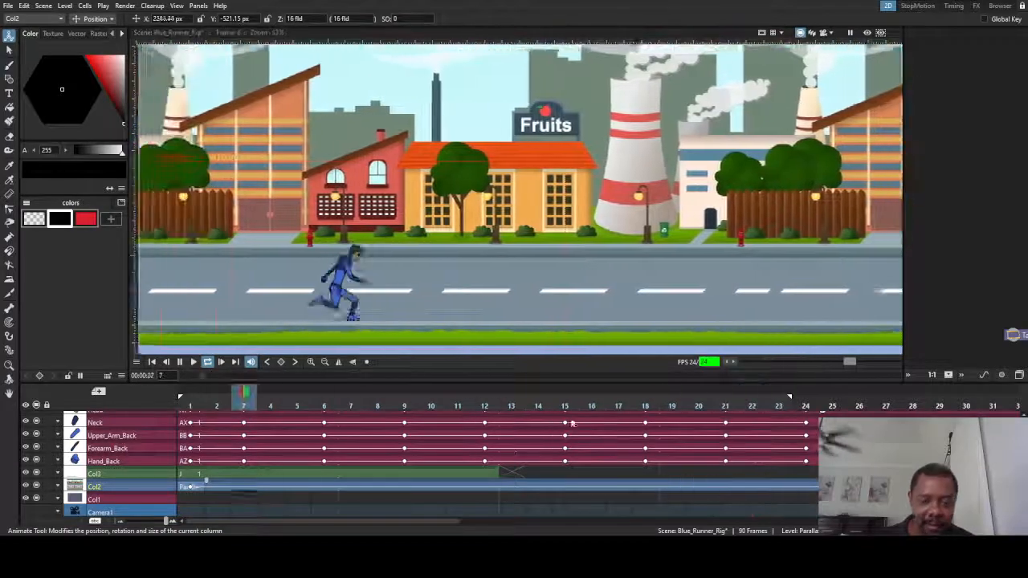
# - Stop the looping playback and extend the end of the playback range to frame 72
pyautogui.click(207, 365)
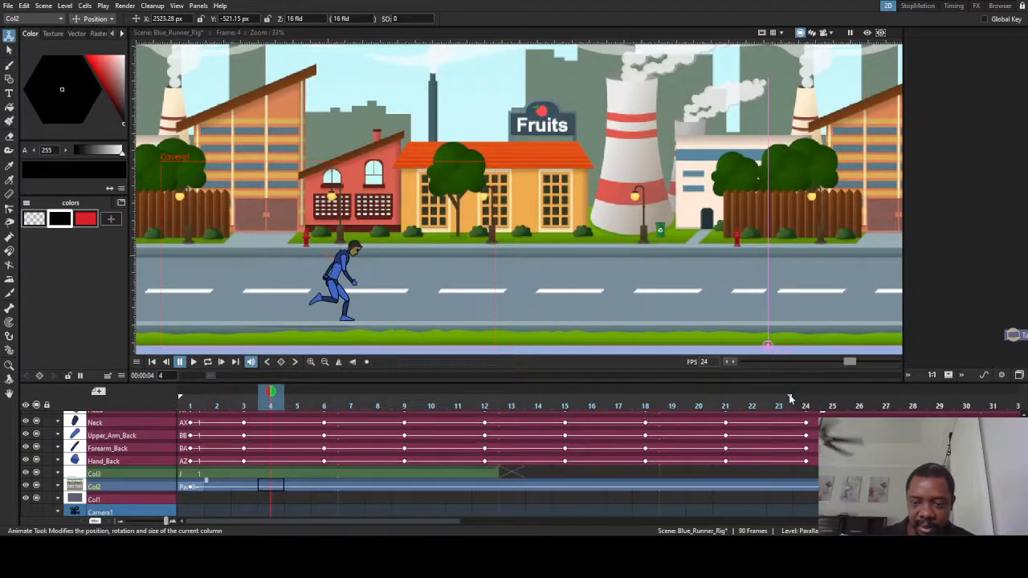
pyautogui.moveTo(951, 399); pyautogui.dragTo(1027, 395)
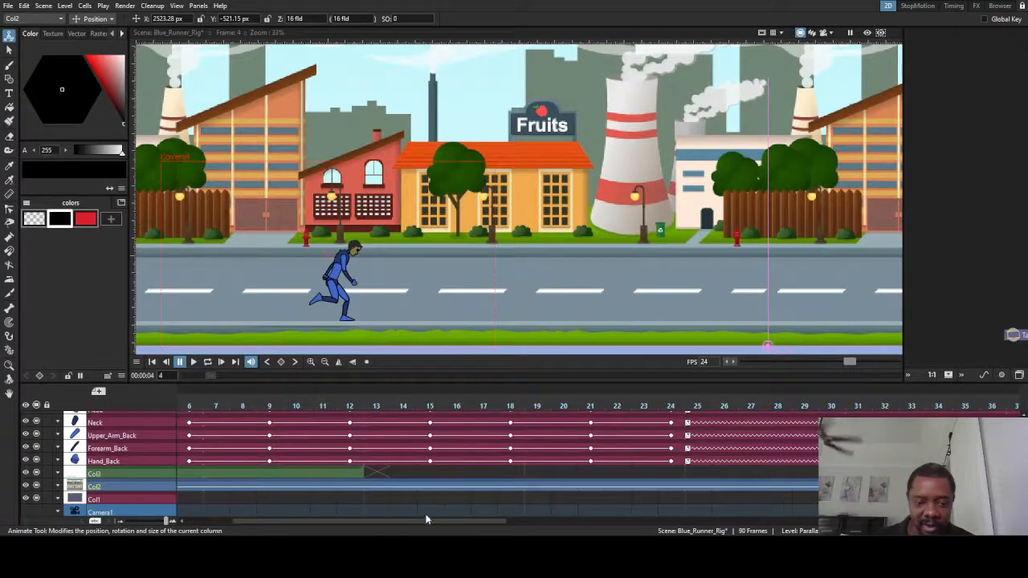
pyautogui.moveTo(428, 518); pyautogui.dragTo(677, 529)
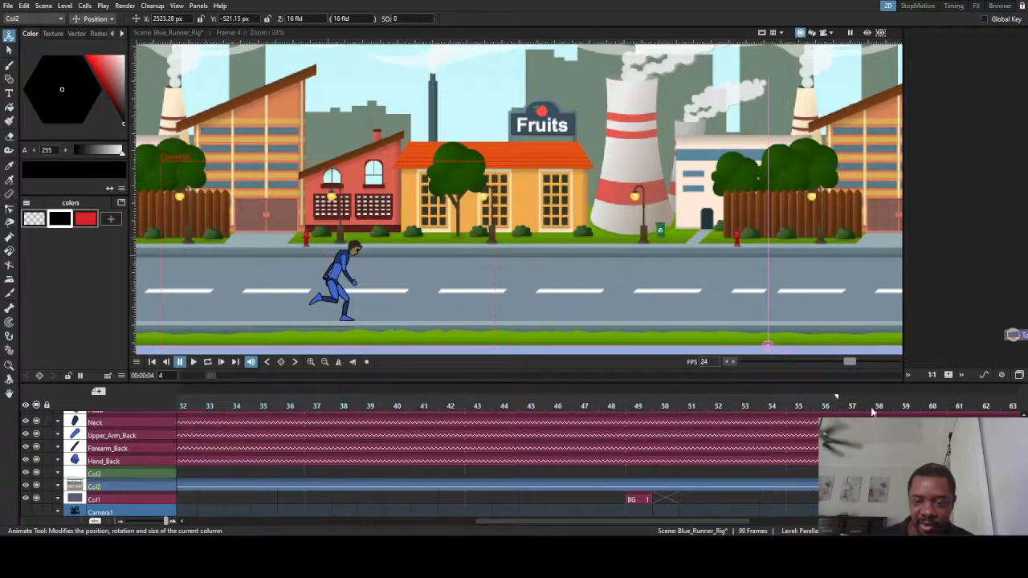
pyautogui.moveTo(1024, 413); pyautogui.dragTo(850, 410)
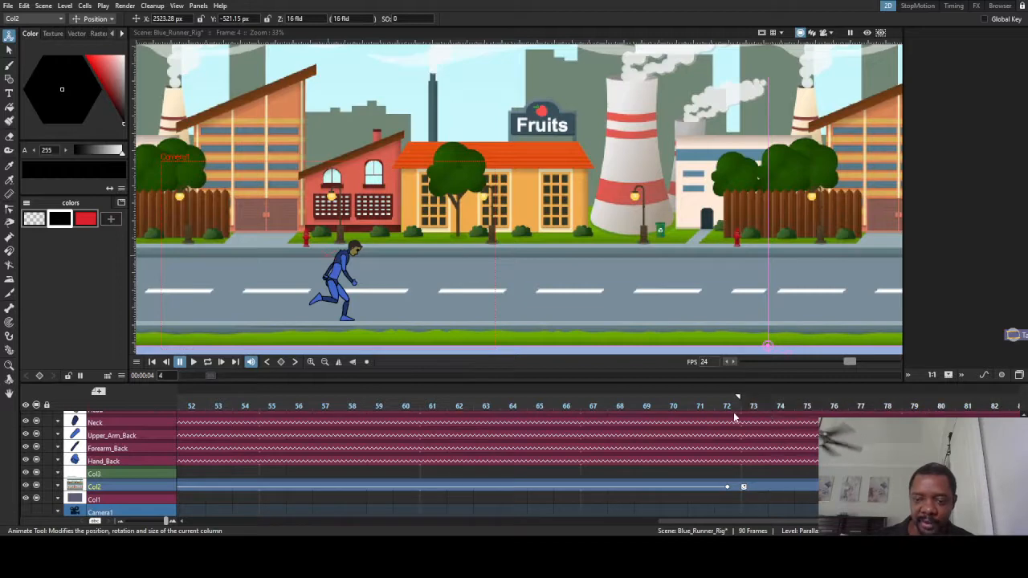
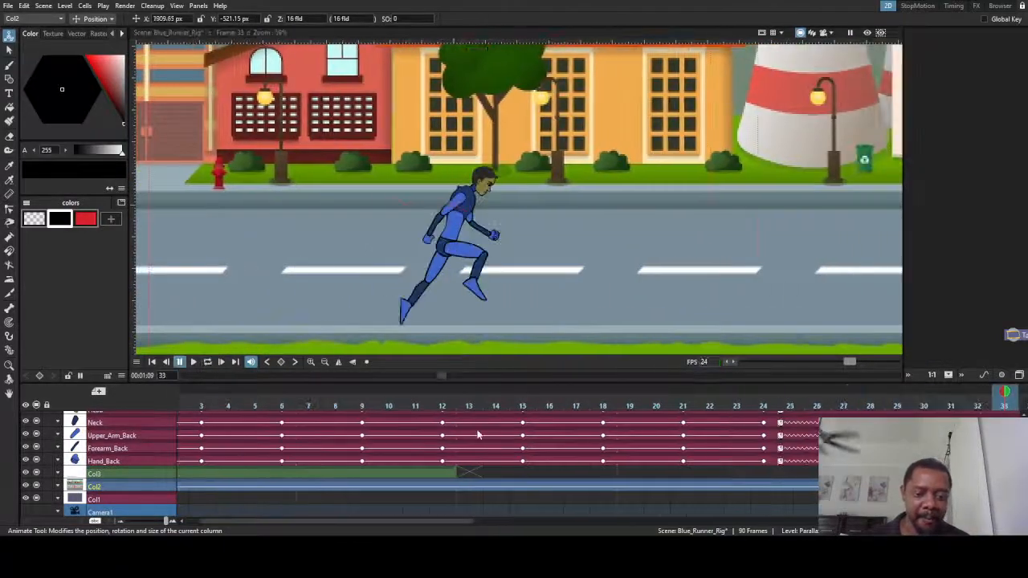
# - Move the background at frame 72 further left to X about 370 px and loop the playback to review its speed
pyautogui.moveTo(320, 522); pyautogui.dragTo(776, 523)
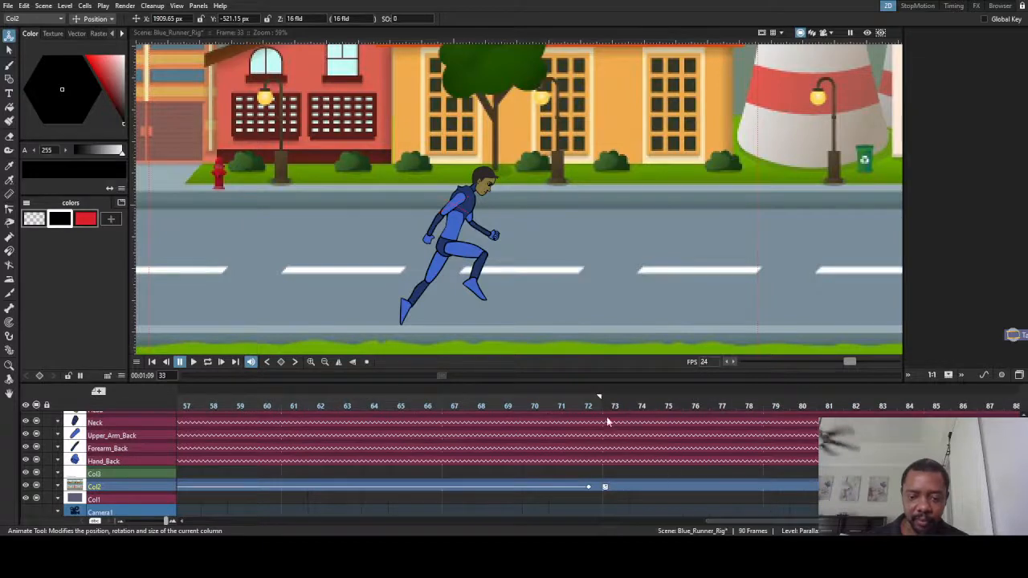
pyautogui.click(589, 487)
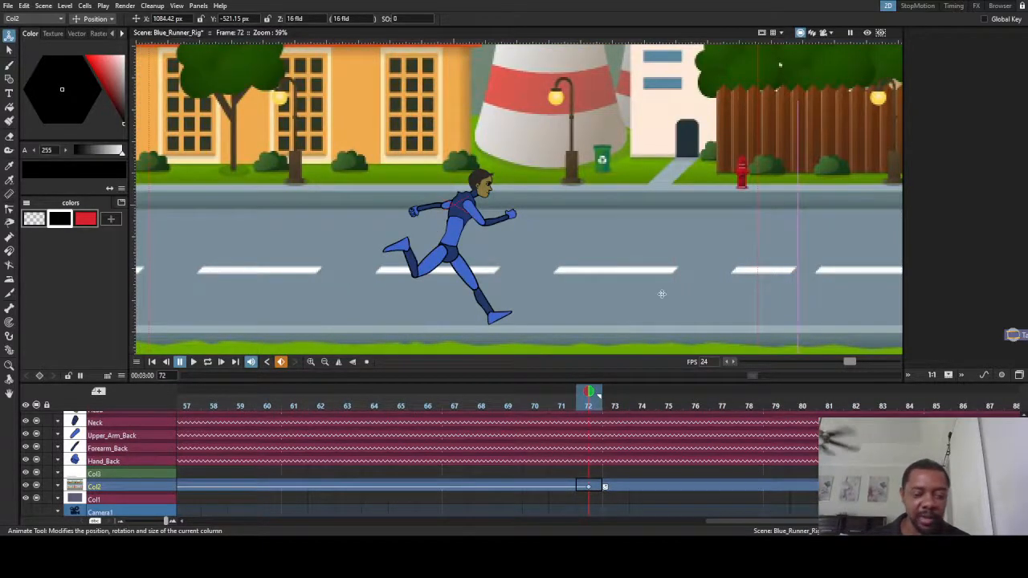
pyautogui.moveTo(720, 291); pyautogui.dragTo(493, 300)
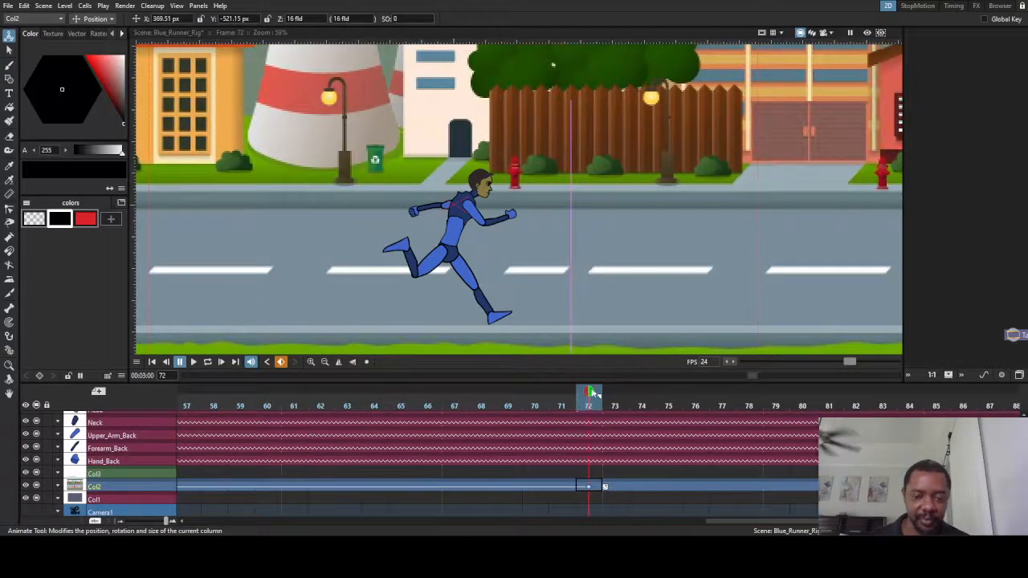
pyautogui.click(207, 362)
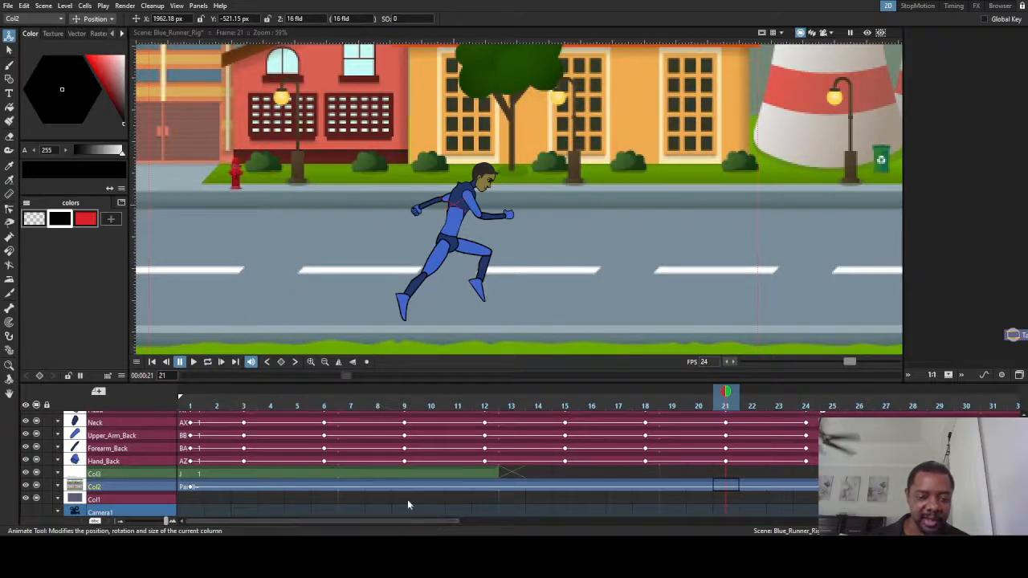
# - At frame 1, rotate the back forearm downward and raise the front upper arm with the Skeleton tool
pyautogui.moveTo(723, 399); pyautogui.dragTo(32, 388)
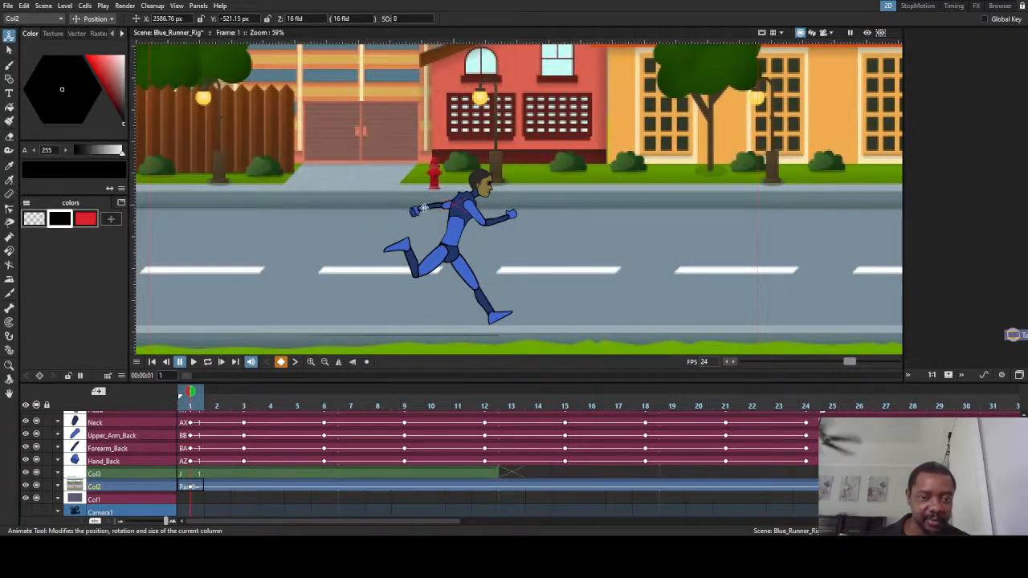
pyautogui.scroll(5, 423, 207)
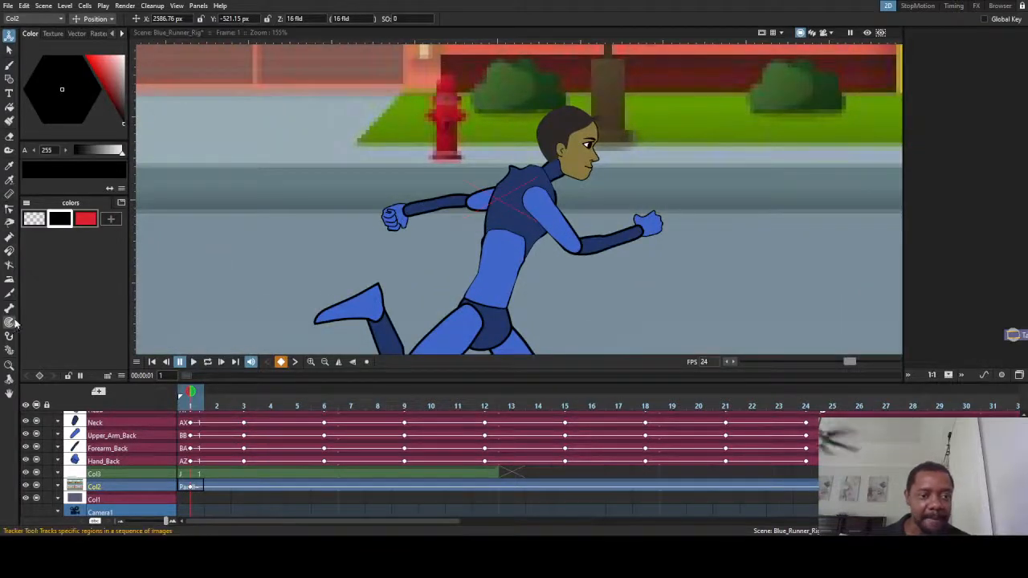
pyautogui.click(9, 309)
pyautogui.moveTo(423, 208); pyautogui.dragTo(445, 245)
pyautogui.click(540, 203)
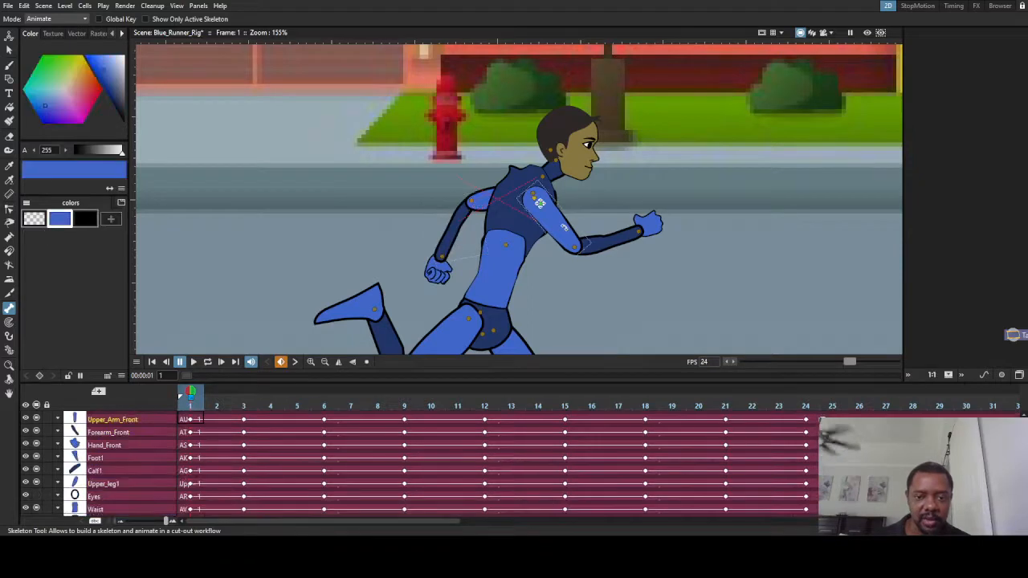
pyautogui.moveTo(565, 238); pyautogui.dragTo(577, 222)
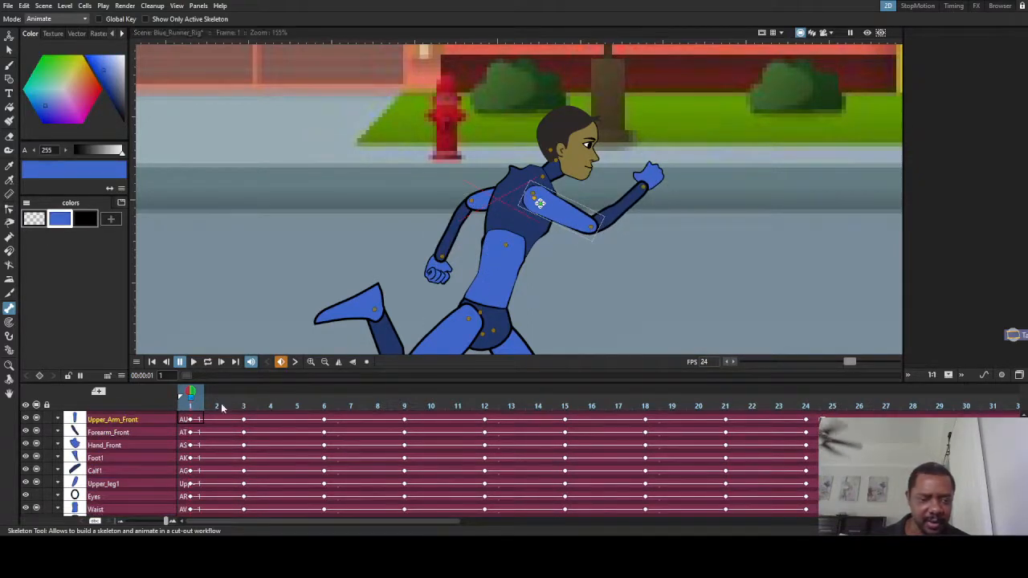
# - At frame 12, rotate the front forearm downward so it hangs from the elbow behind the body
pyautogui.moveTo(200, 394); pyautogui.dragTo(254, 392)
pyautogui.moveTo(337, 399); pyautogui.dragTo(476, 421)
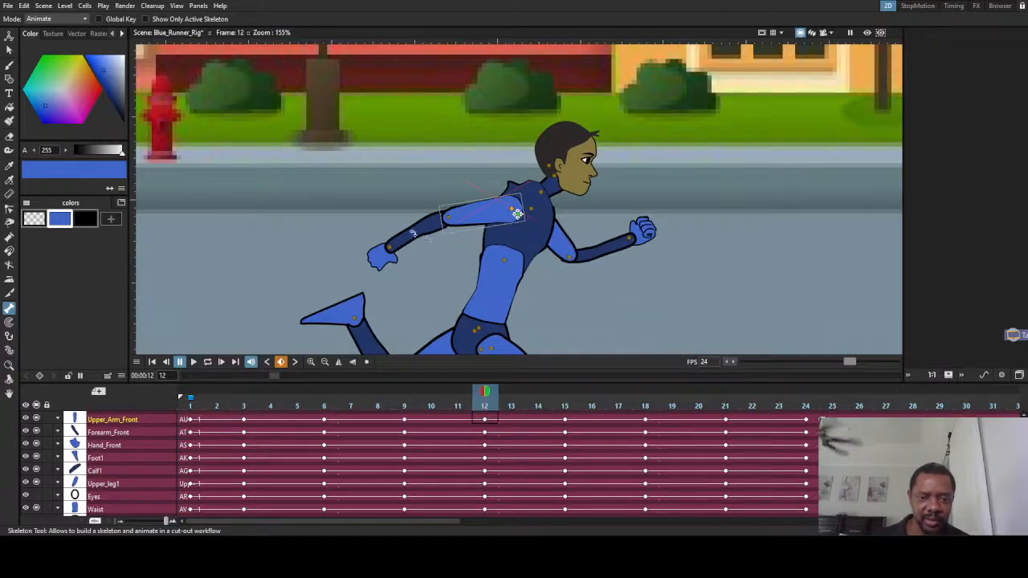
pyautogui.click(454, 222)
pyautogui.moveTo(414, 242); pyautogui.dragTo(436, 255)
# - Raise the back upper arm forward at frame 12 with the Skeleton tool, lifting the forearm and fist
pyautogui.click(509, 265)
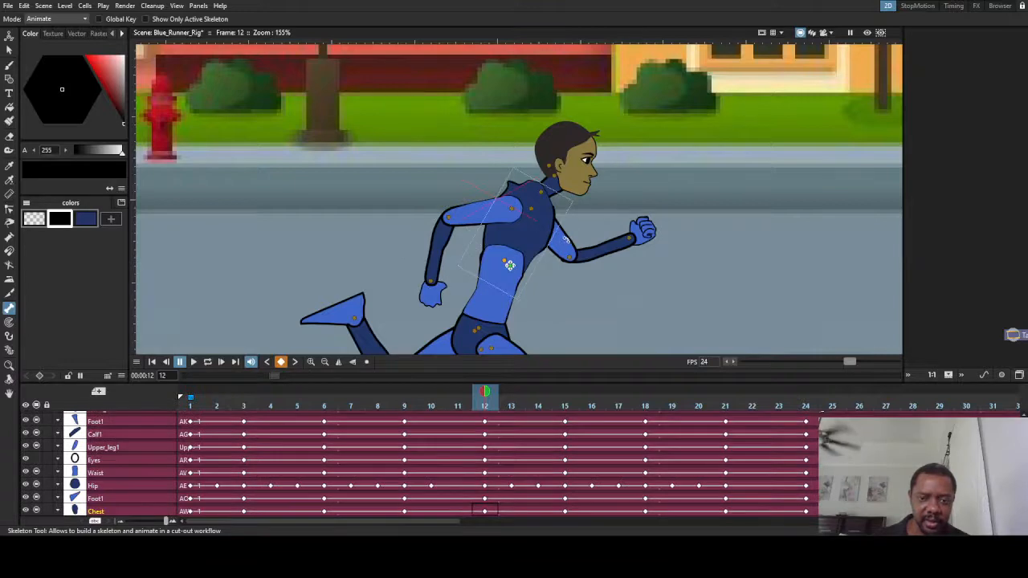
pyautogui.scroll(2, 566, 240)
pyautogui.scroll(2, 557, 250)
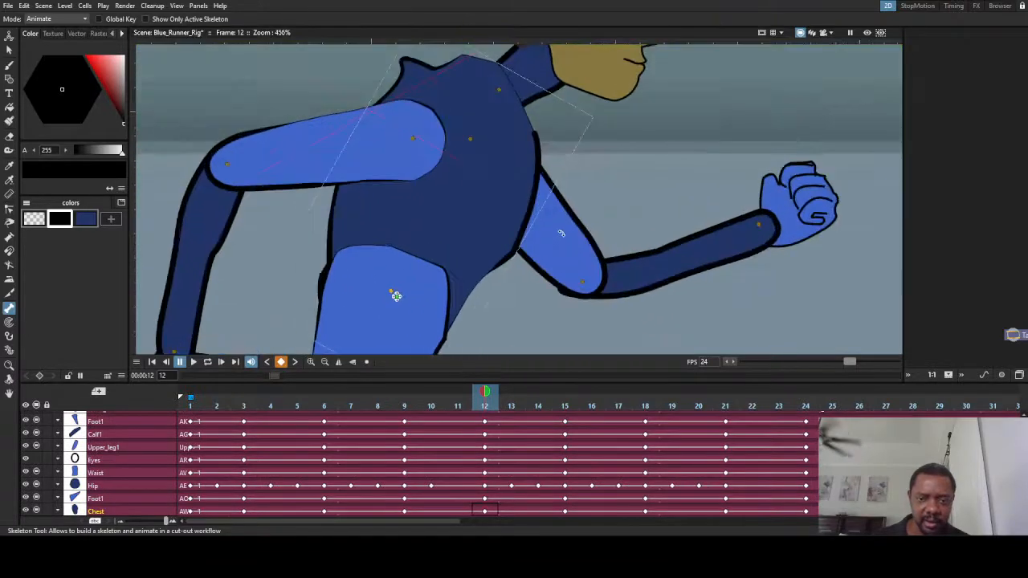
pyautogui.click(568, 230)
pyautogui.moveTo(576, 229); pyautogui.dragTo(596, 181)
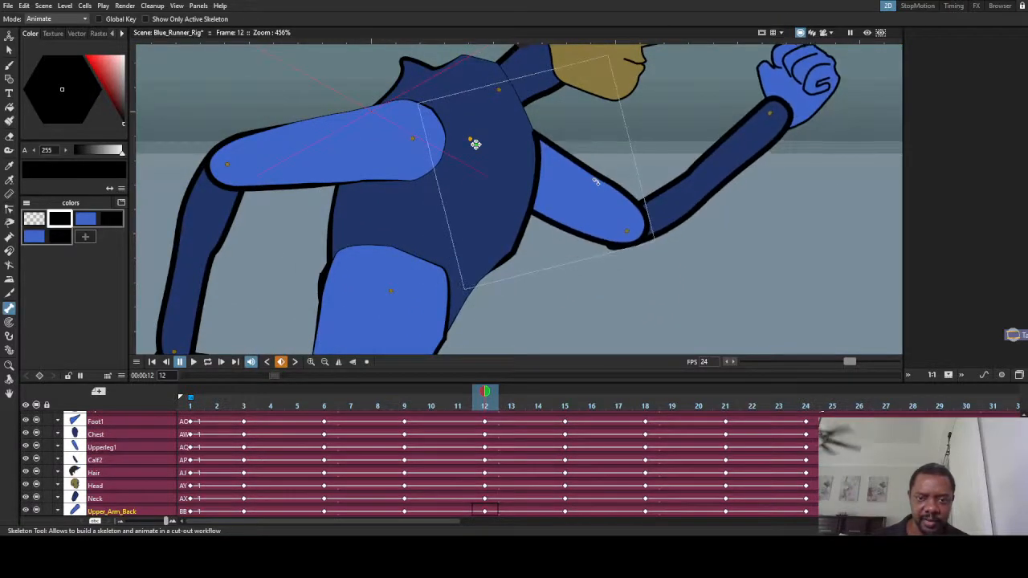
# - Play the run cycle from frame 1 to review the revised arm poses
pyautogui.scroll(-4, 577, 208)
pyautogui.scroll(-1, 515, 412)
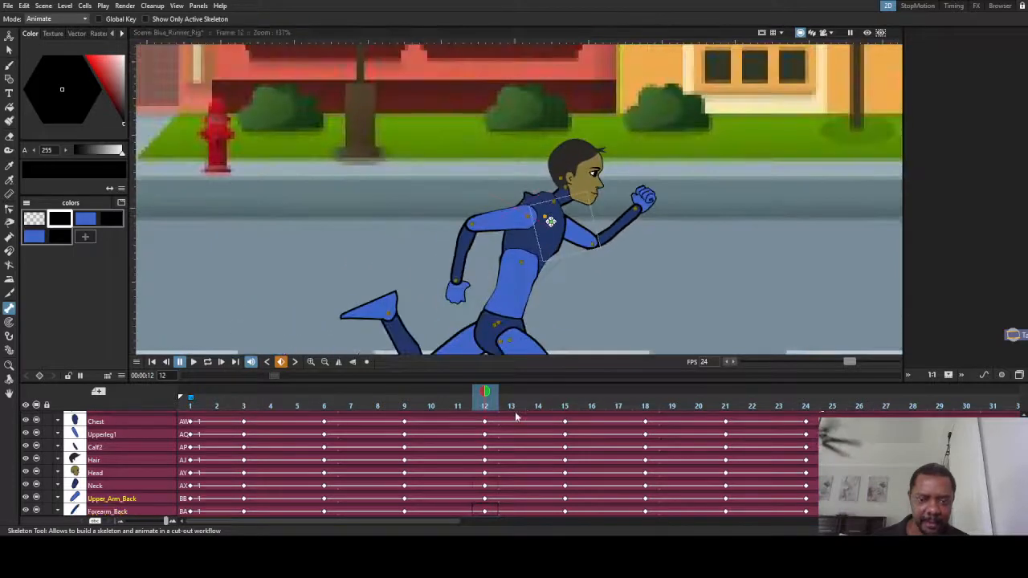
pyautogui.moveTo(492, 393); pyautogui.dragTo(158, 419)
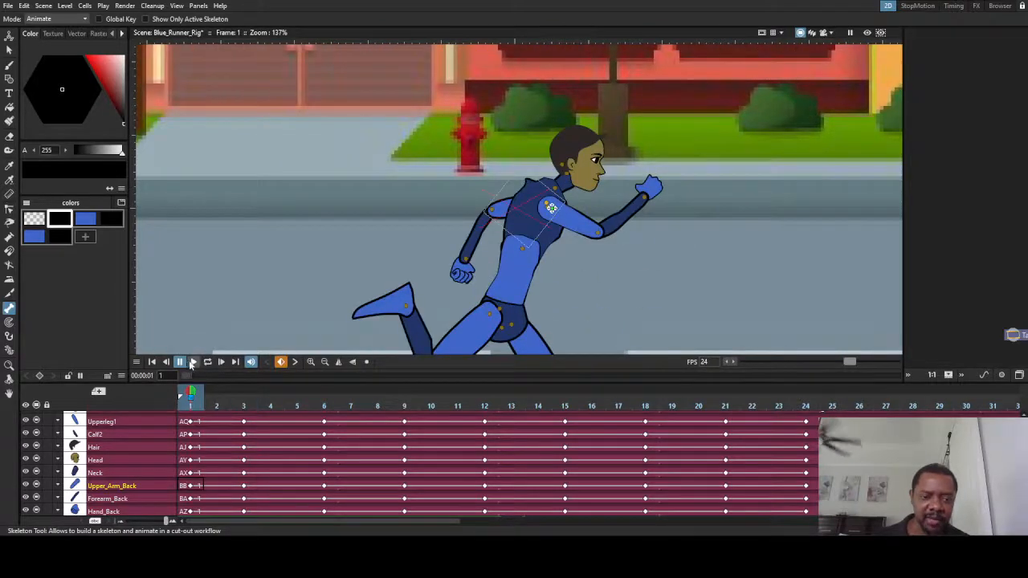
pyautogui.click(194, 362)
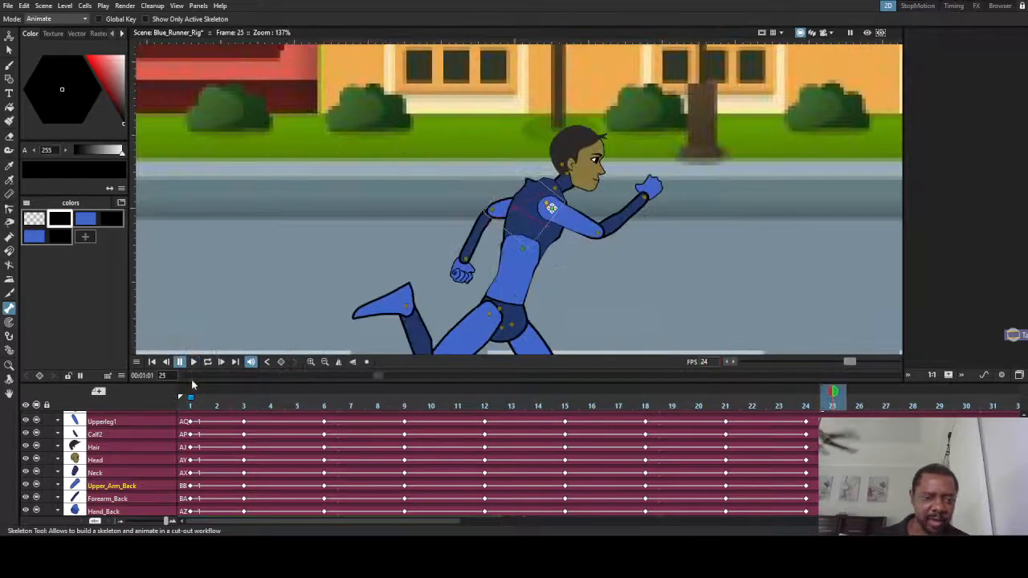
# - At frame 24, rotate the back forearm downward and raise the front upper arm to match the frame 1 pose
pyautogui.moveTo(836, 394); pyautogui.dragTo(804, 404)
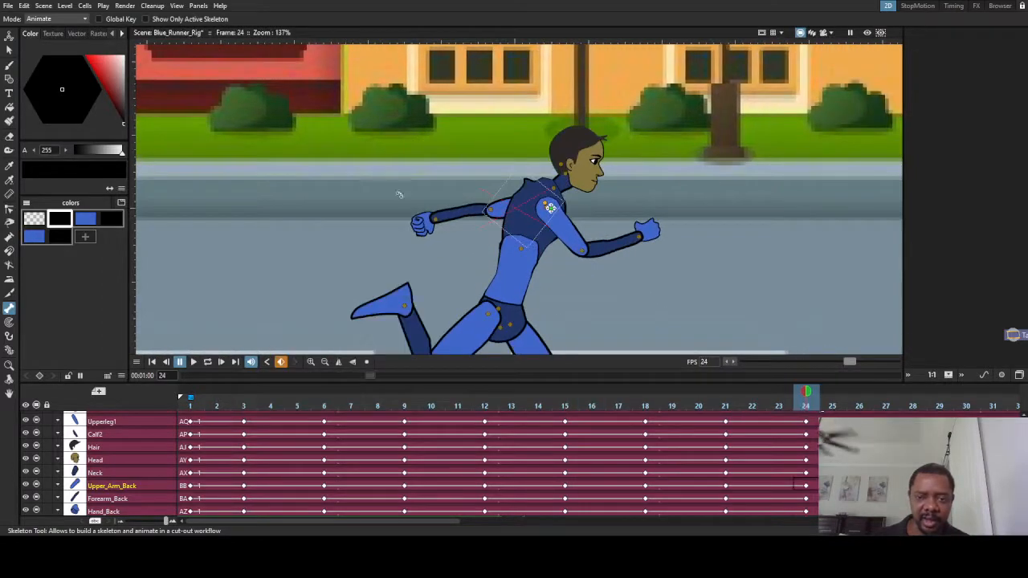
pyautogui.click(457, 213)
pyautogui.moveTo(454, 213); pyautogui.dragTo(473, 246)
pyautogui.click(568, 231)
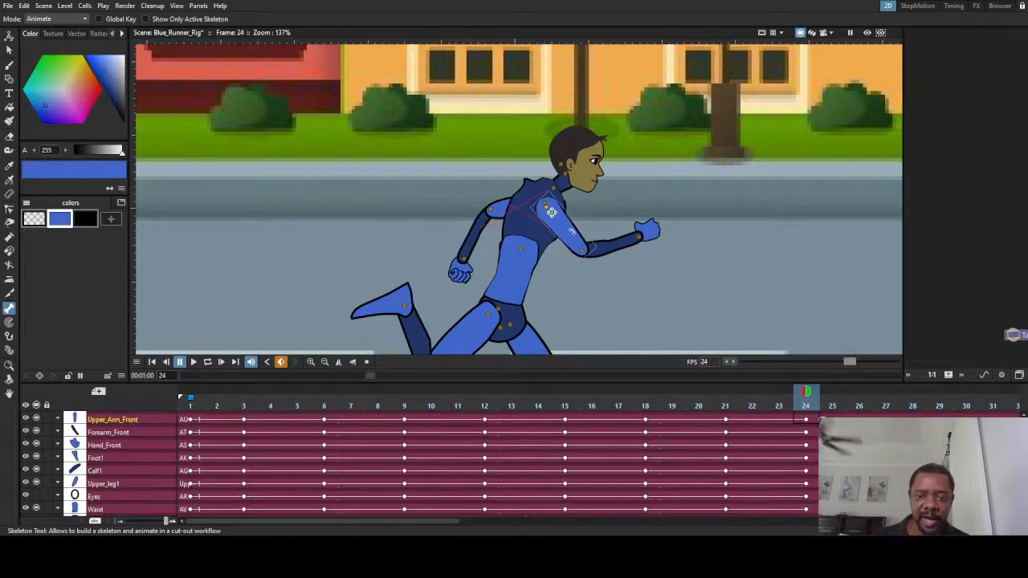
pyautogui.moveTo(569, 231); pyautogui.dragTo(579, 216)
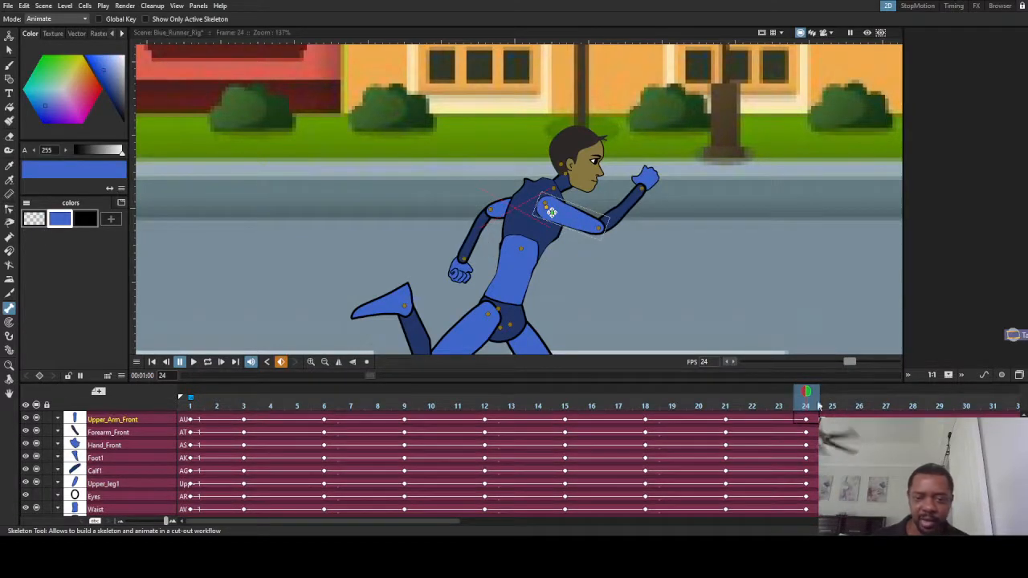
# - Select the back forearm at frame 1 and try to rotate it at frame 6
pyautogui.moveTo(805, 393); pyautogui.dragTo(190, 399)
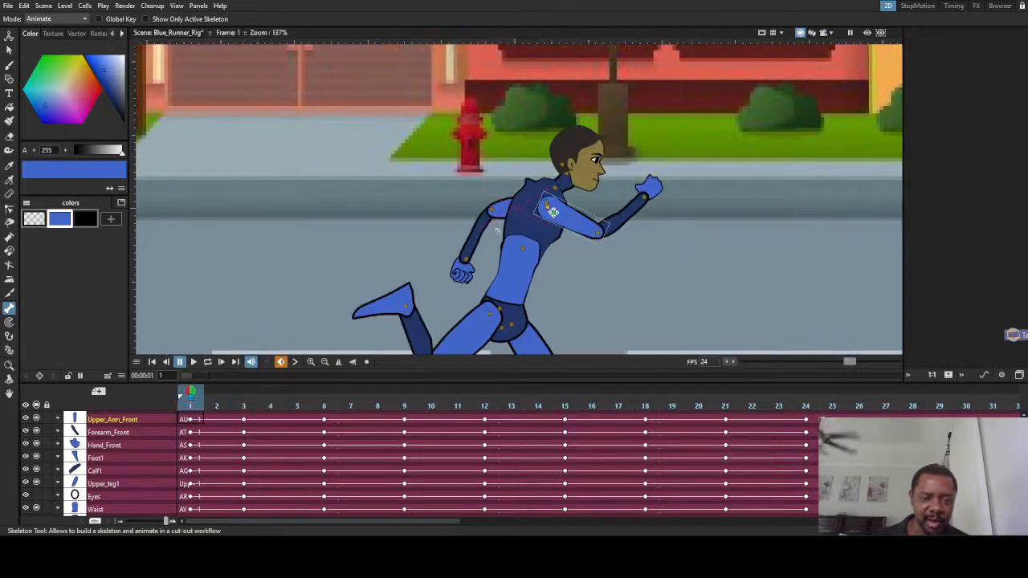
pyautogui.click(470, 233)
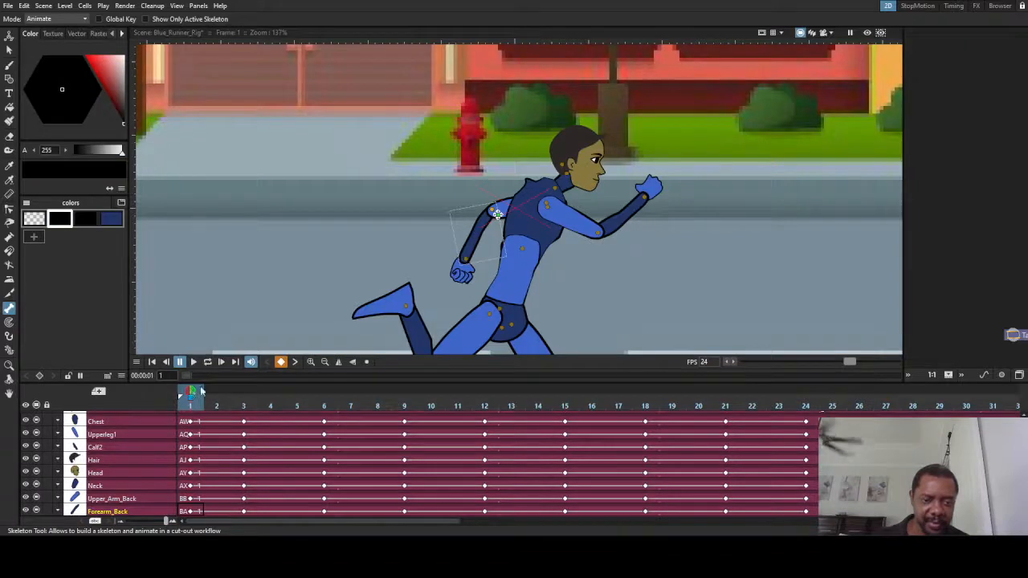
pyautogui.moveTo(193, 395); pyautogui.dragTo(320, 424)
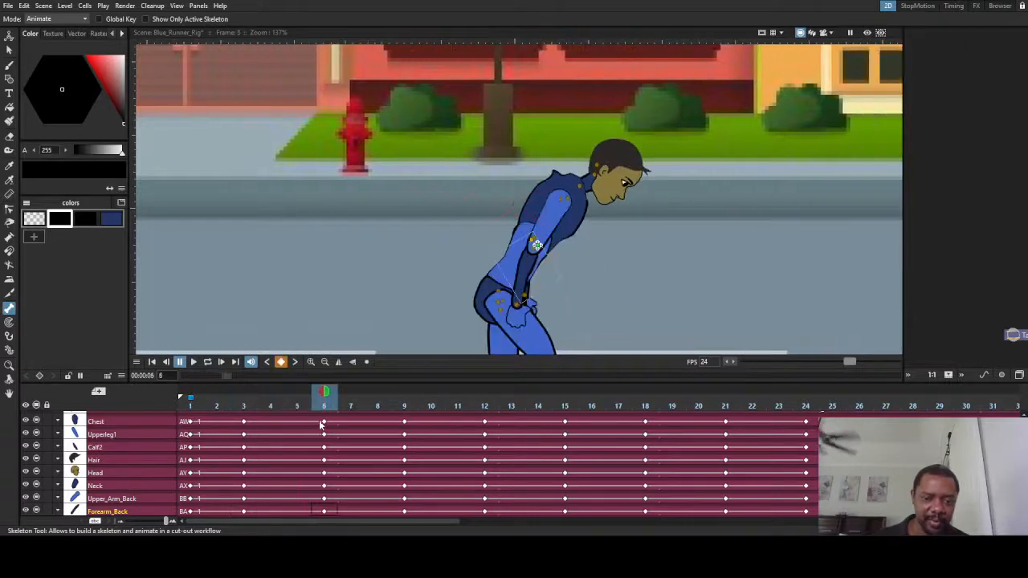
pyautogui.moveTo(549, 274); pyautogui.dragTo(550, 307)
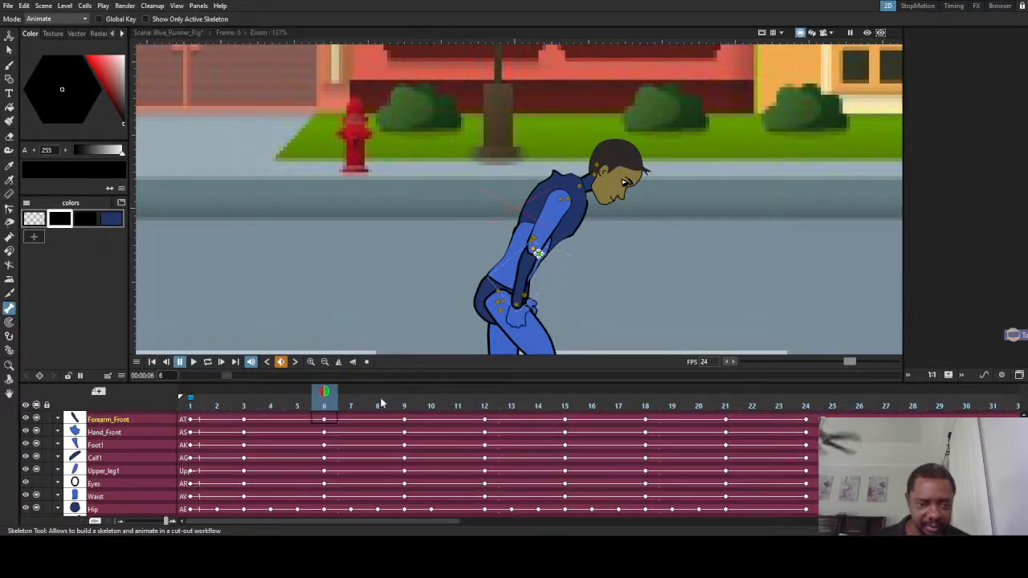
# - At frame 3, rotate the back forearm forward so it passes behind the waist
pyautogui.moveTo(326, 393); pyautogui.dragTo(248, 399)
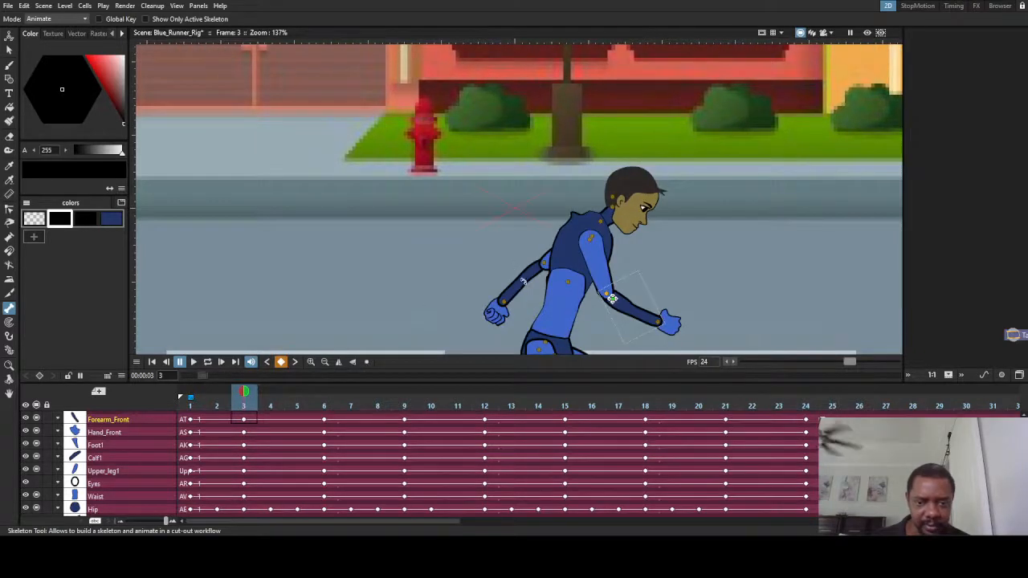
pyautogui.click(522, 279)
pyautogui.moveTo(518, 280); pyautogui.dragTo(549, 269)
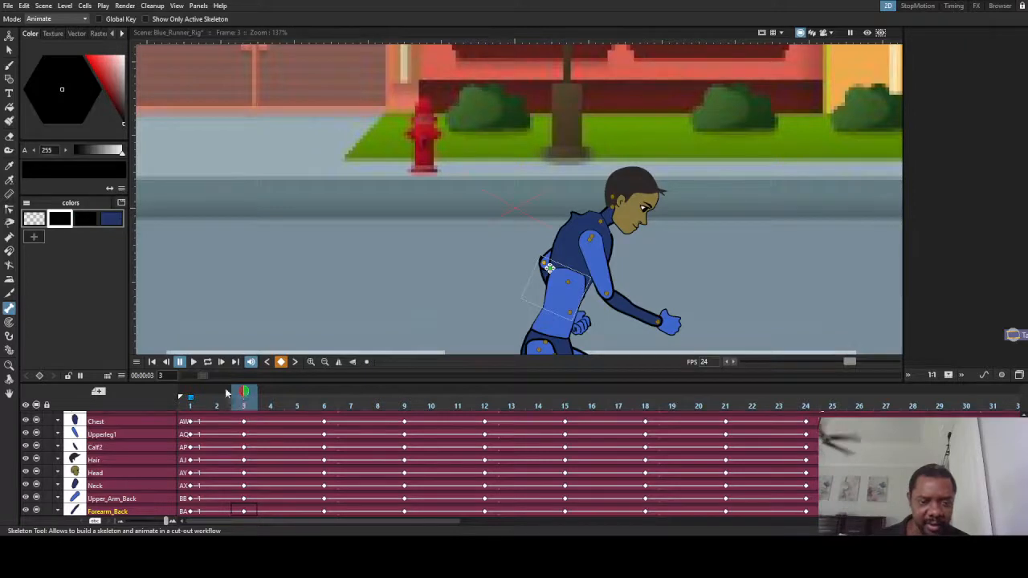
# - Zoom in on the overlapping arms at frame 6, try to swing the back forearm forward, and undo the rotation
pyautogui.moveTo(245, 393); pyautogui.dragTo(321, 396)
pyautogui.scroll(5, 534, 312)
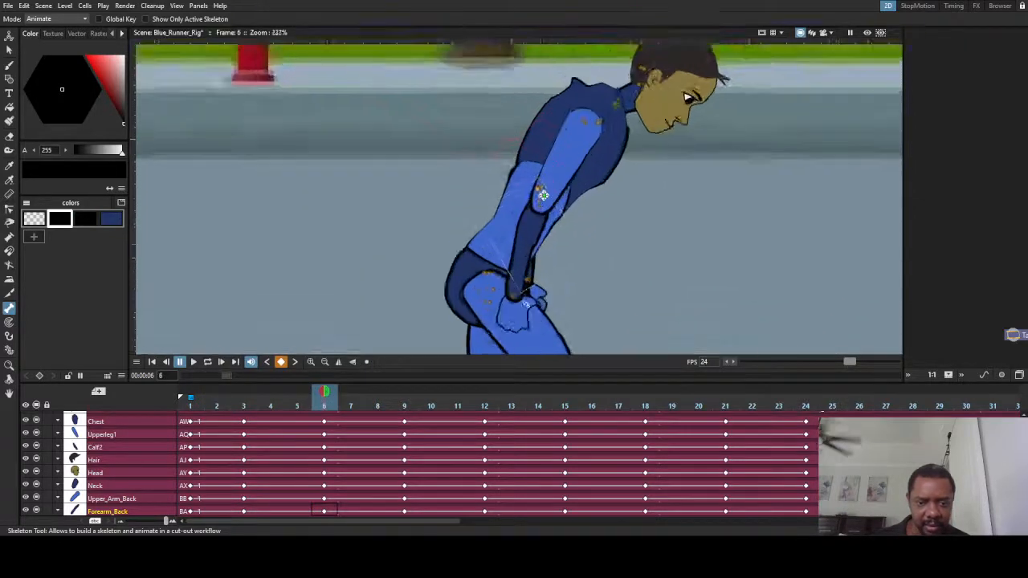
pyautogui.click(599, 237)
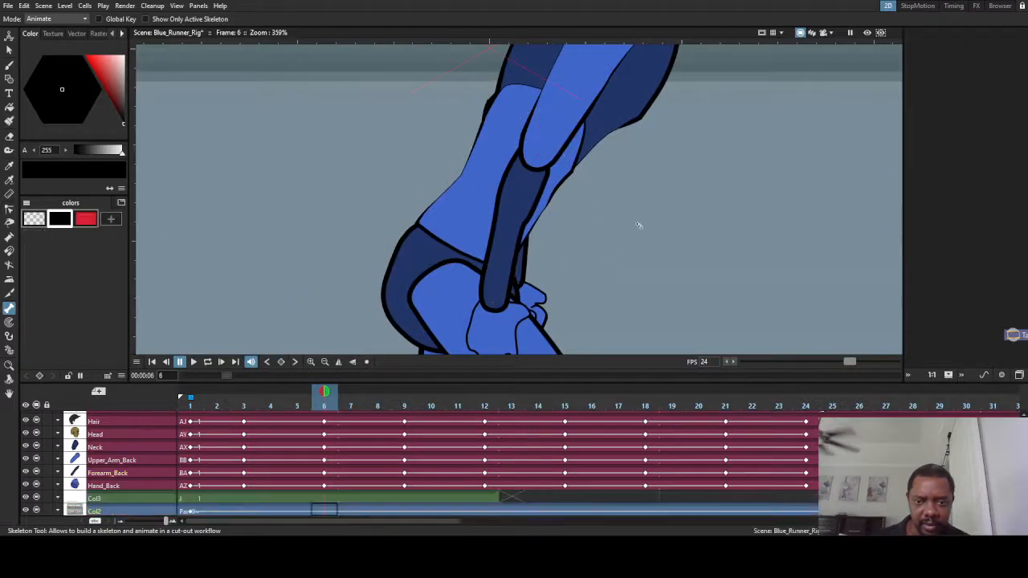
pyautogui.click(526, 275)
pyautogui.moveTo(536, 272); pyautogui.dragTo(566, 266)
pyautogui.hotkey('ctrl', 'z')
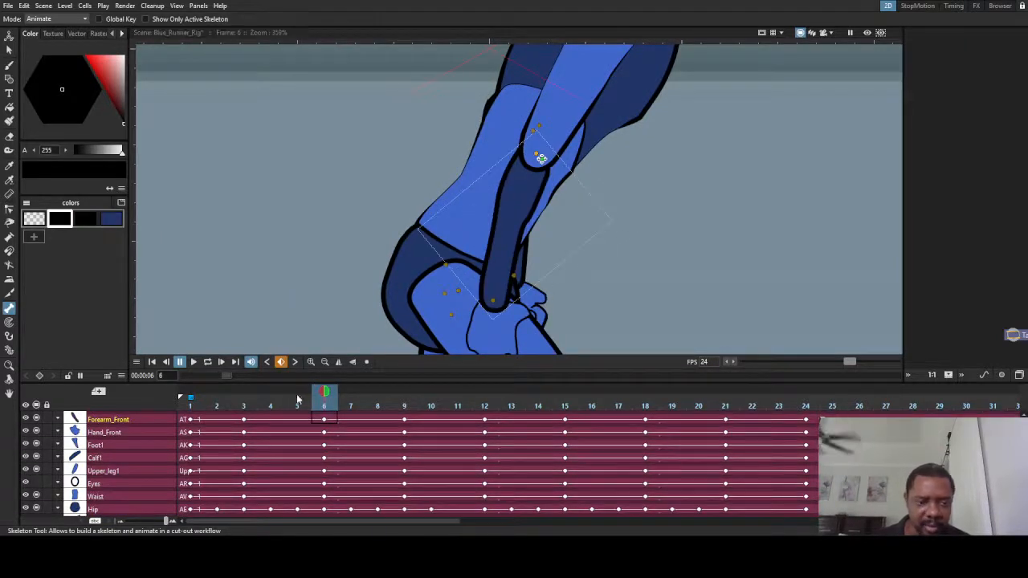
pyautogui.scroll(3, 591, 265)
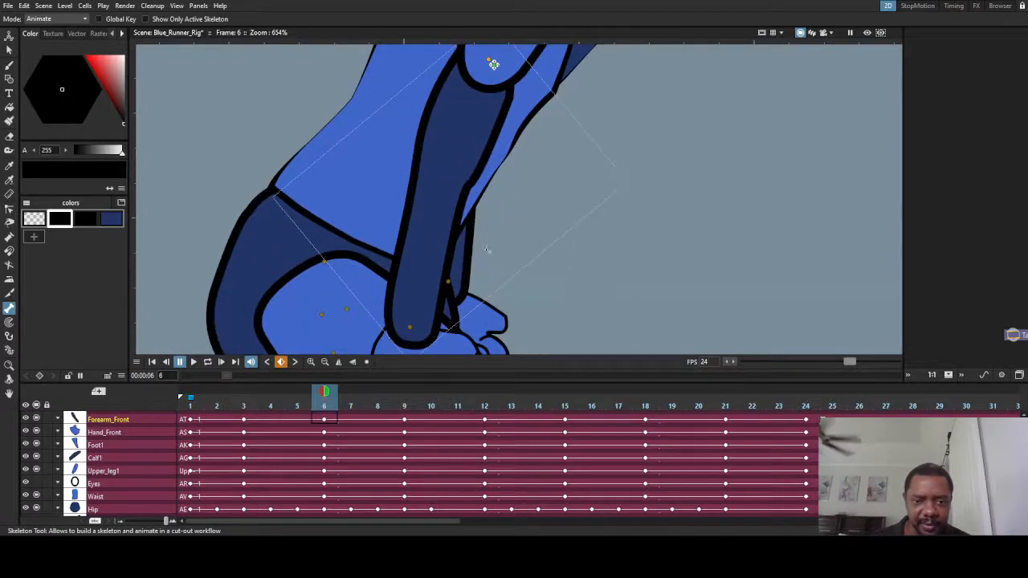
pyautogui.scroll(6, 465, 248)
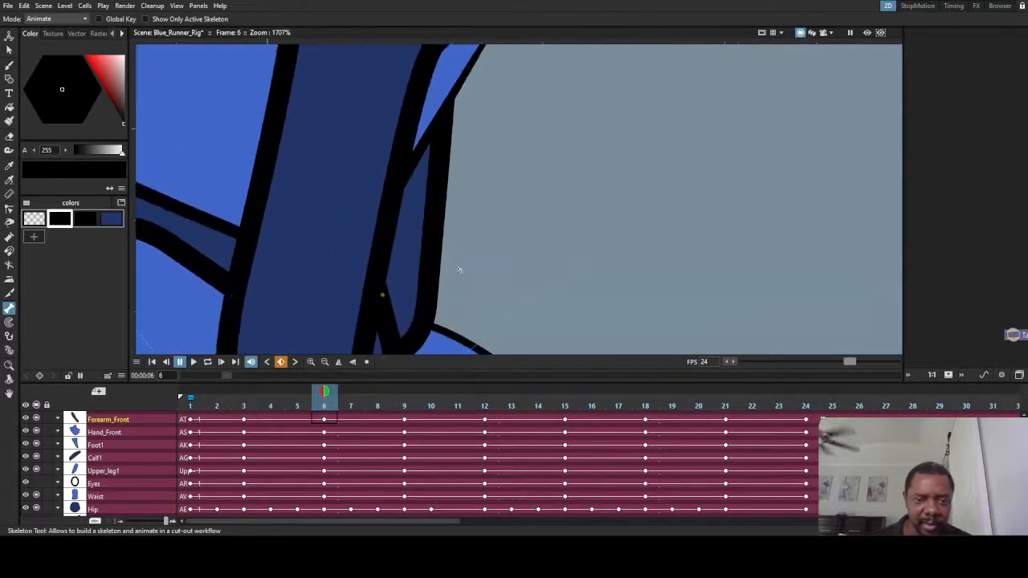
pyautogui.scroll(-10, 421, 234)
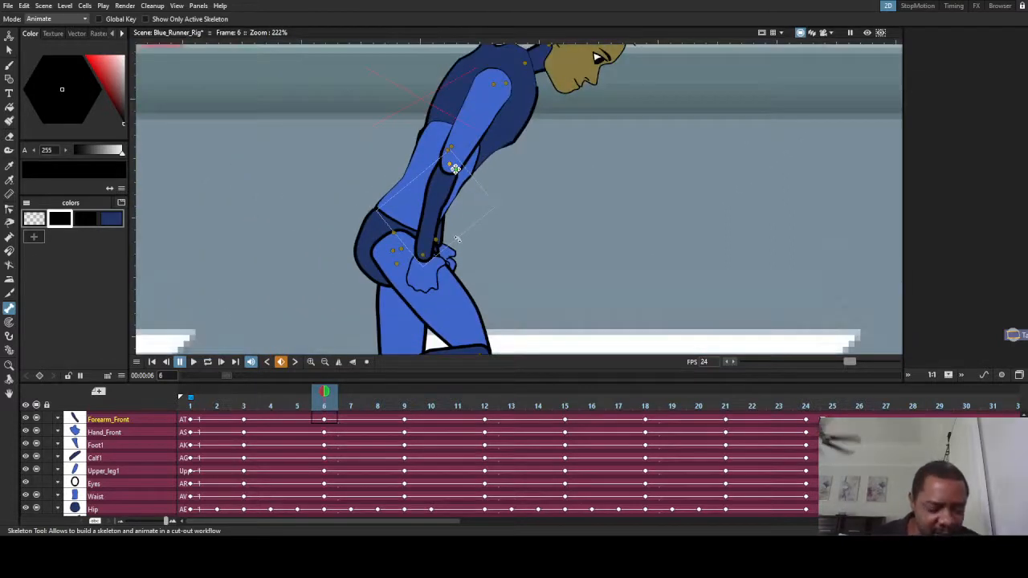
# - Try to pick the back forearm at frame 9 for rotating at frame 6, and undo the resulting front forearm rotation
pyautogui.moveTo(325, 398); pyautogui.dragTo(405, 401)
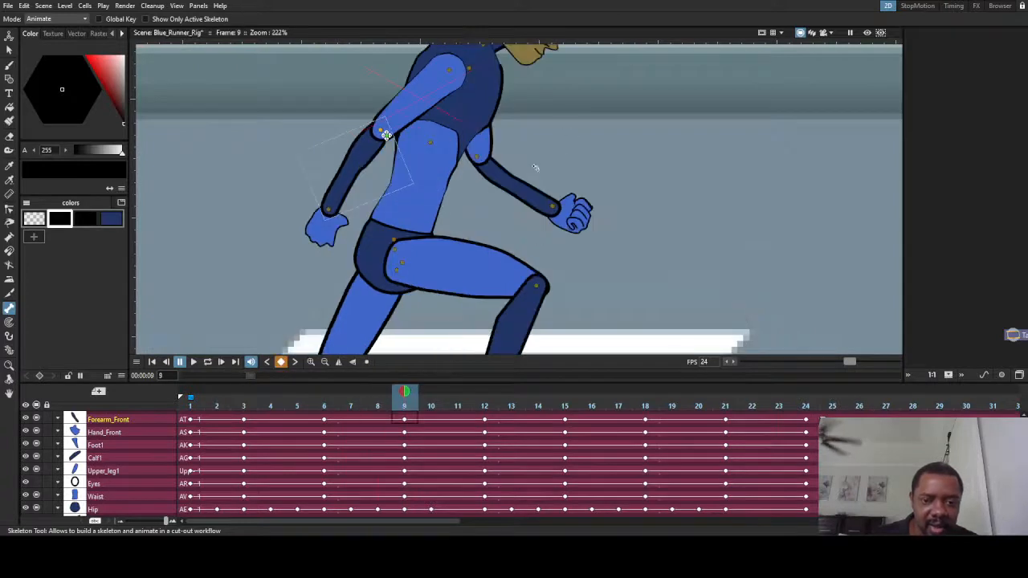
pyautogui.click(518, 181)
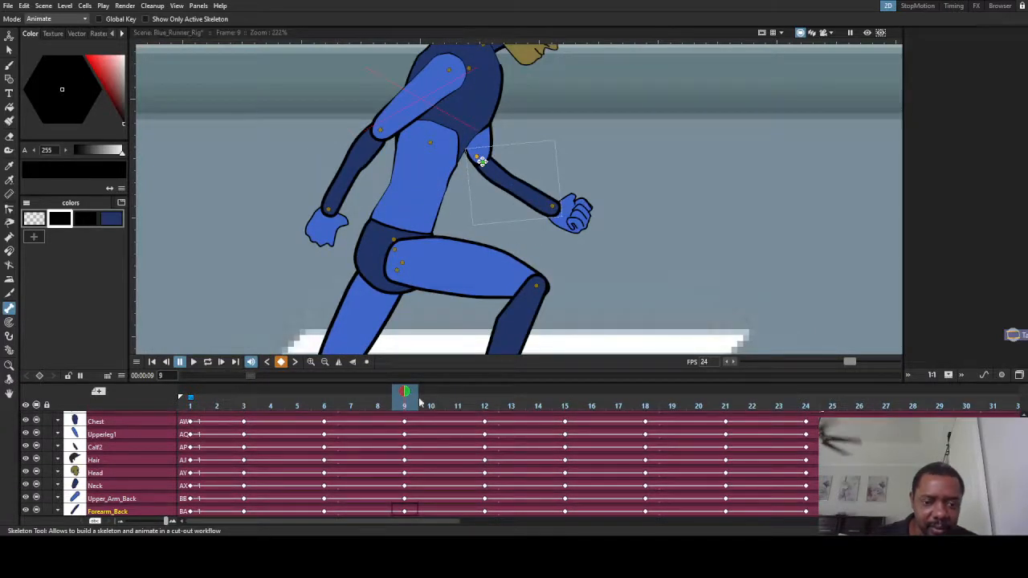
pyautogui.moveTo(406, 393); pyautogui.dragTo(330, 407)
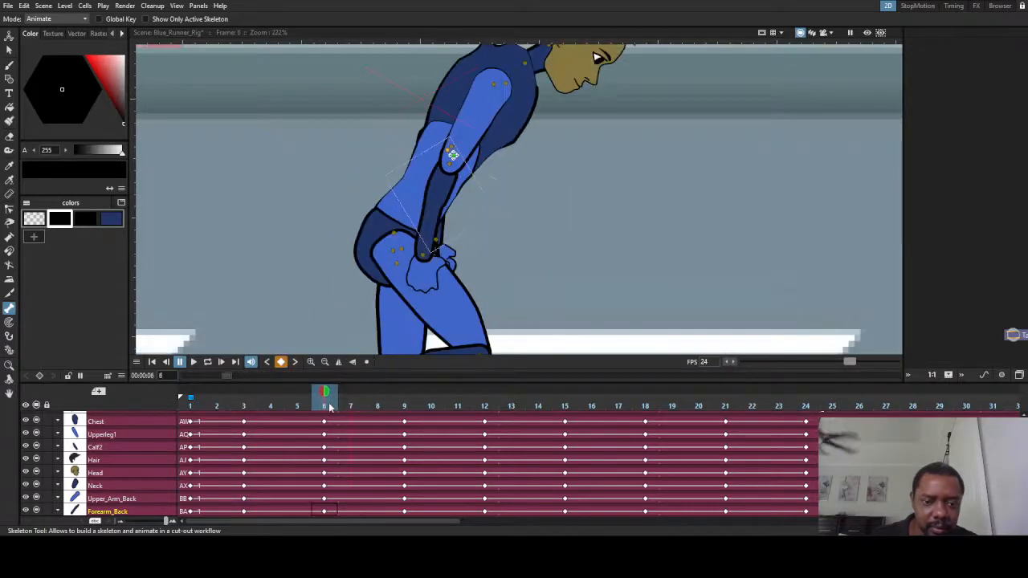
pyautogui.click(491, 217)
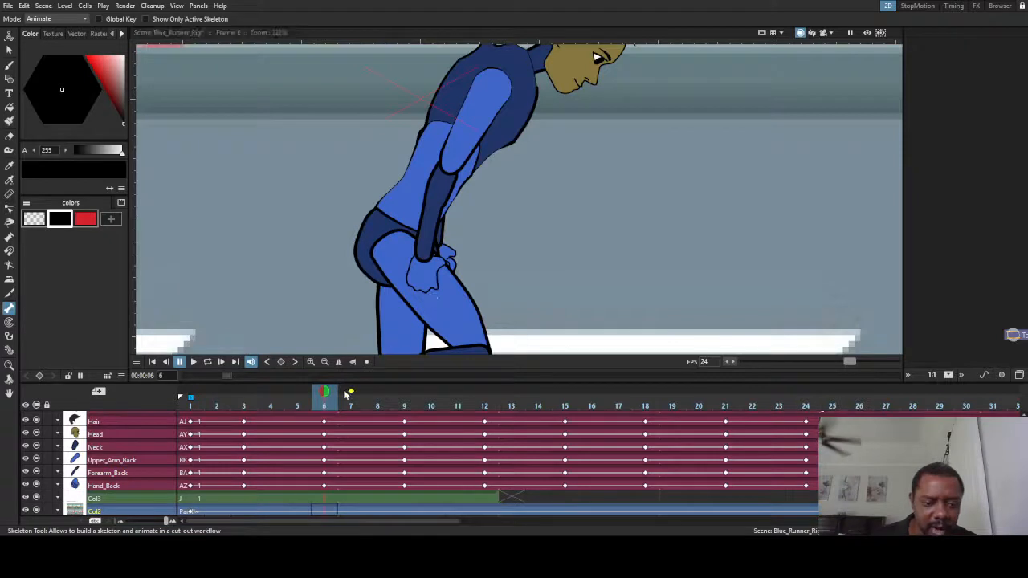
pyautogui.moveTo(326, 391); pyautogui.dragTo(404, 391)
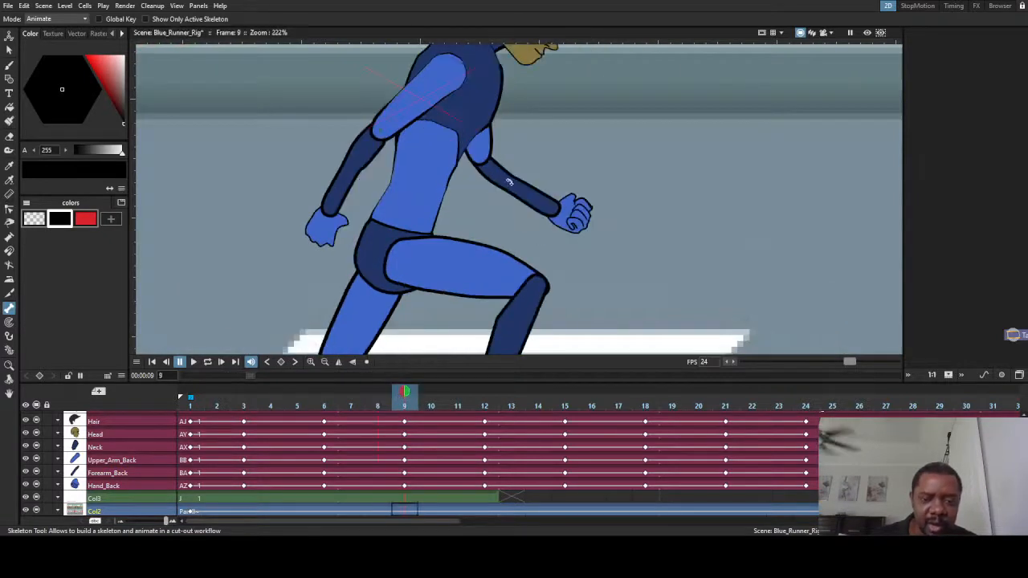
pyautogui.click(509, 181)
pyautogui.moveTo(404, 393); pyautogui.dragTo(324, 393)
pyautogui.moveTo(472, 208); pyautogui.dragTo(493, 188)
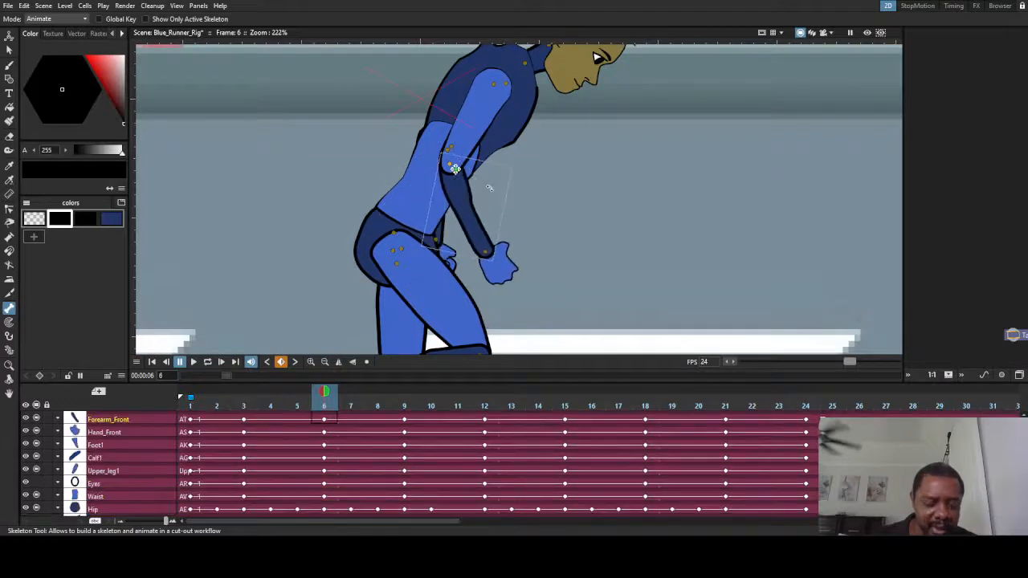
pyautogui.hotkey('ctrl', 'z')
pyautogui.moveTo(322, 395)
pyautogui.mouseDown()
pyautogui.moveTo(350, 394)
pyautogui.moveTo(322, 405)
pyautogui.mouseUp()
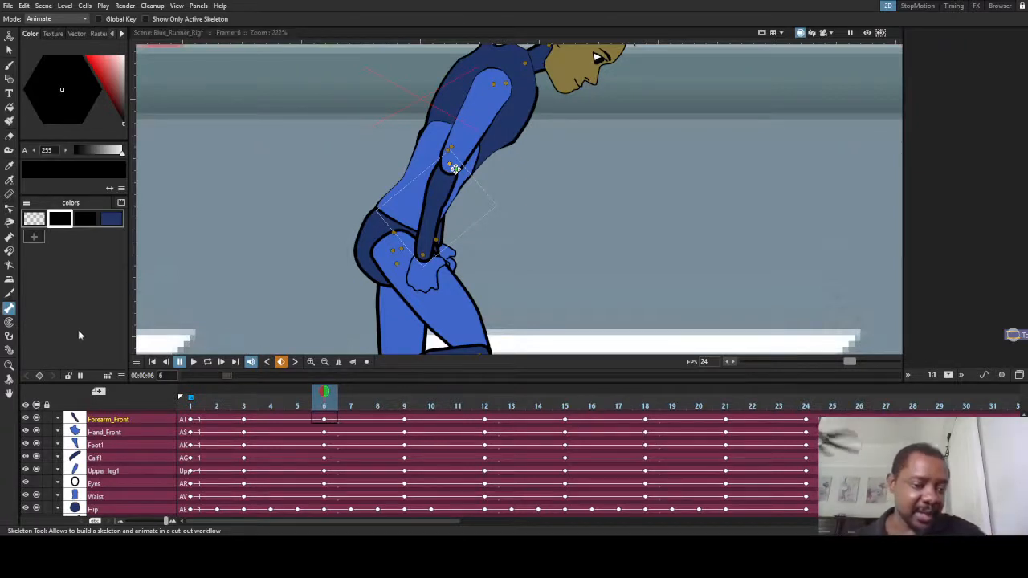
# - With the Animate tool in Rotation mode, rotate the Forearm_Back column to about 71.24° at frame 6
pyautogui.click(10, 37)
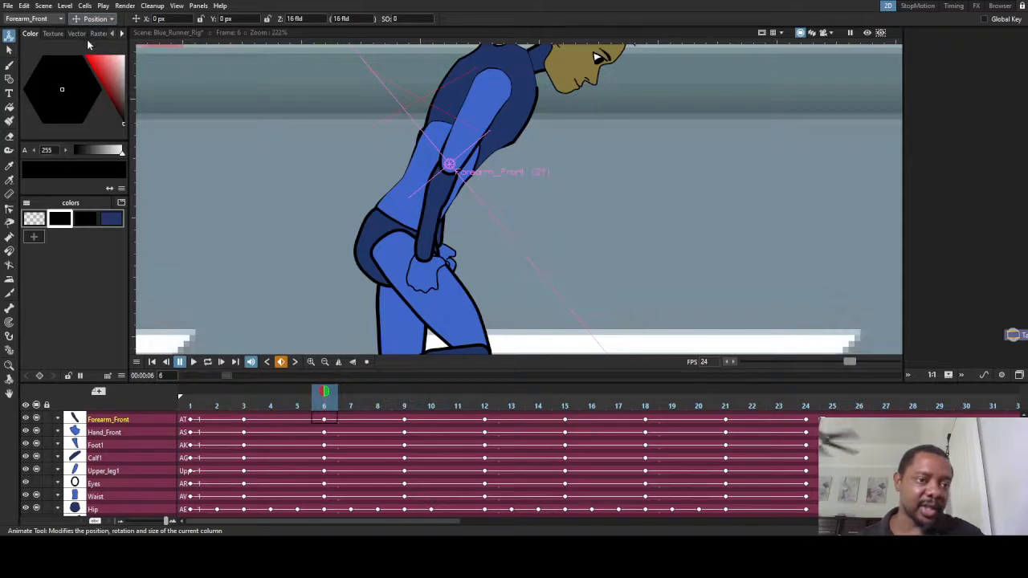
pyautogui.click(88, 44)
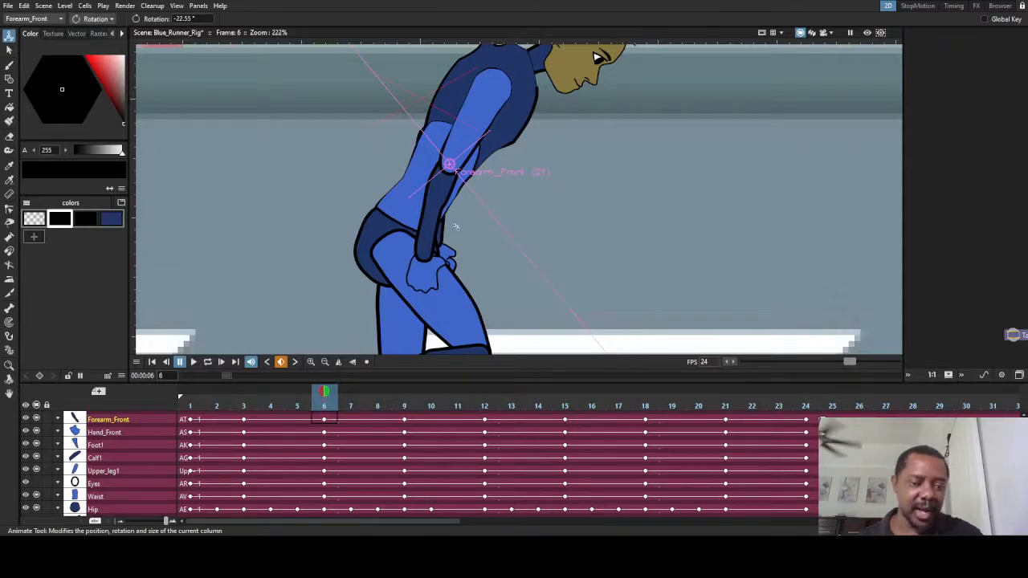
pyautogui.moveTo(456, 226)
pyautogui.mouseDown()
pyautogui.moveTo(474, 222)
pyautogui.moveTo(464, 225)
pyautogui.mouseUp()
pyautogui.hotkey('ctrl', 'z')
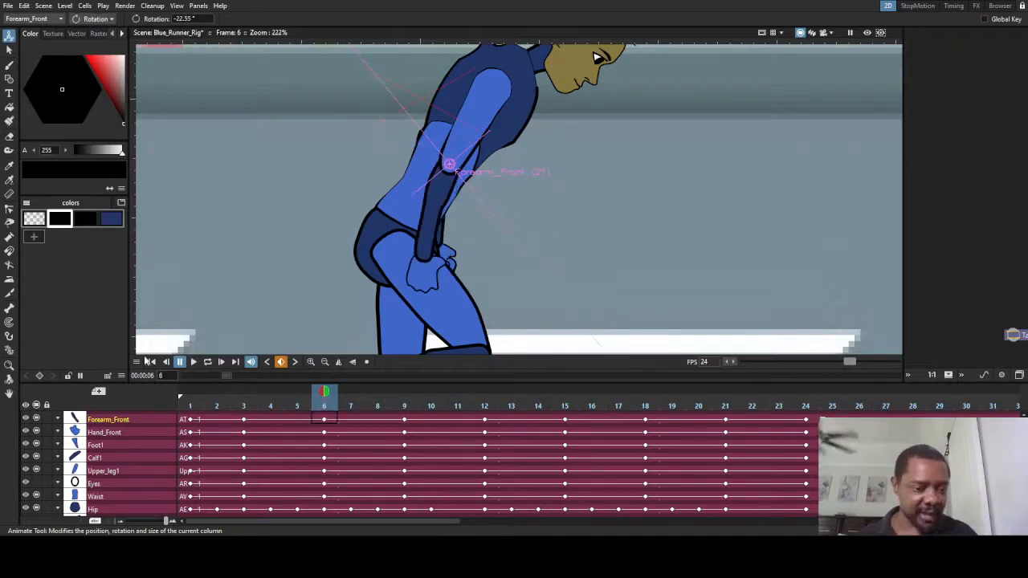
pyautogui.scroll(-1, 101, 453)
pyautogui.scroll(-5, 100, 453)
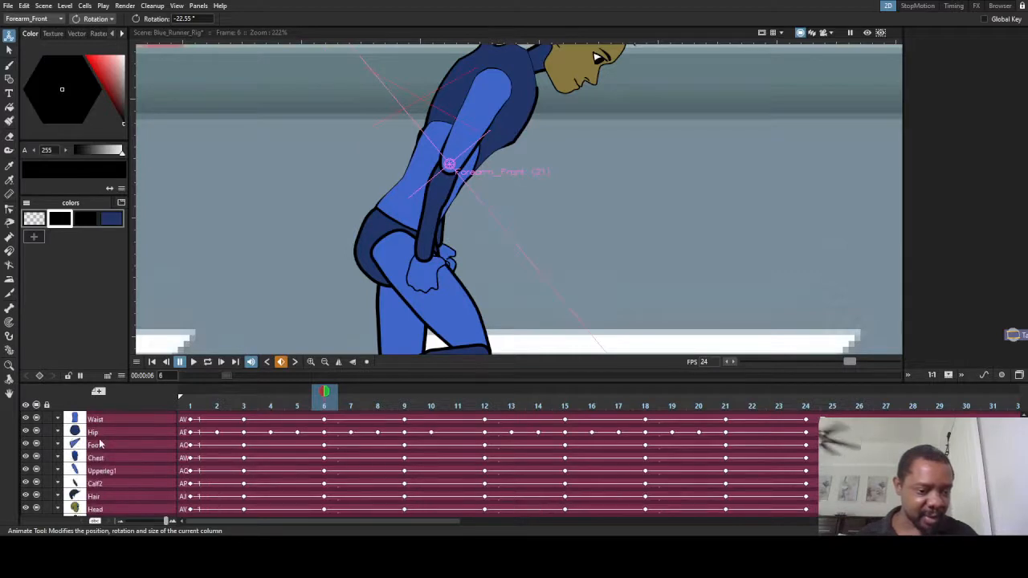
pyautogui.click(114, 471)
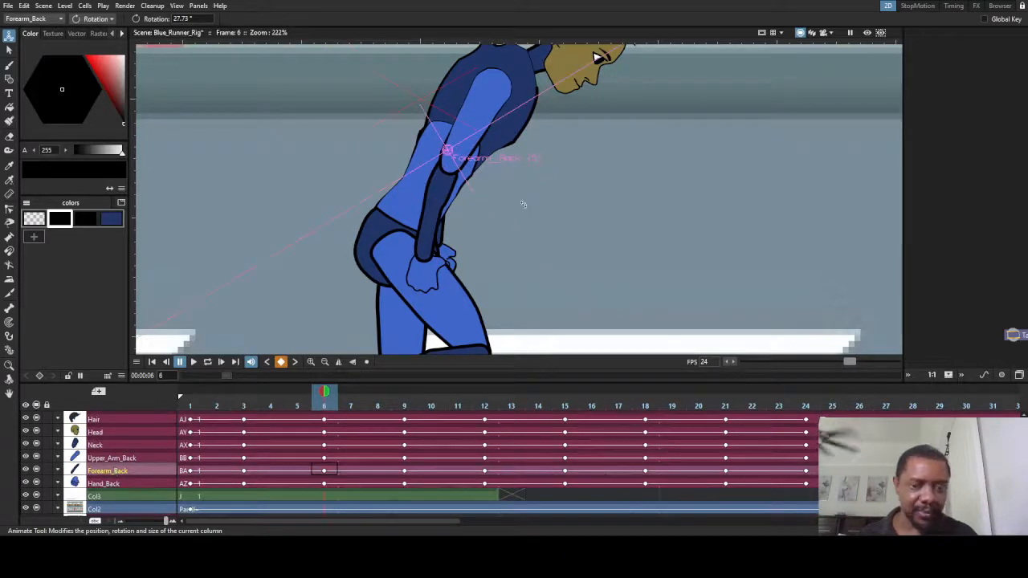
pyautogui.moveTo(523, 201)
pyautogui.mouseDown()
pyautogui.moveTo(493, 223)
pyautogui.moveTo(542, 155)
pyautogui.moveTo(541, 205)
pyautogui.mouseUp()
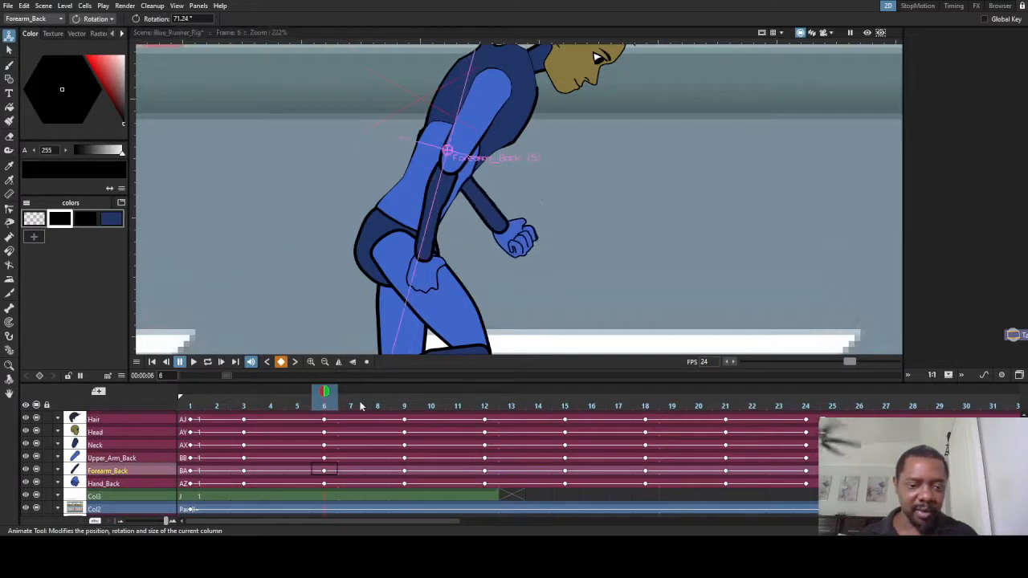
# - At frame 3, rotate the Forearm_Back column to about 73.34° so the arm passes behind the waist
pyautogui.moveTo(324, 396); pyautogui.dragTo(378, 408)
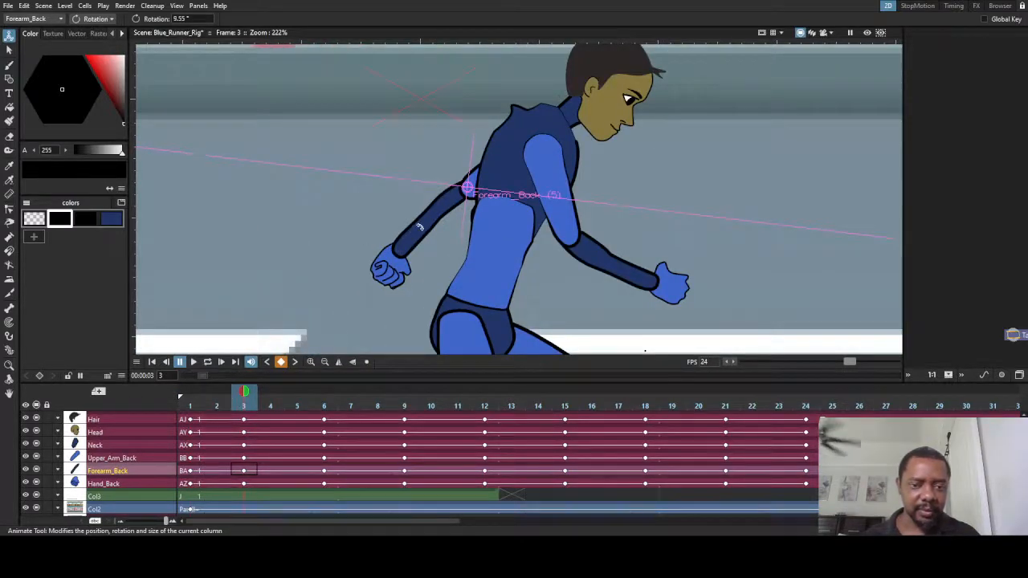
pyautogui.moveTo(419, 227); pyautogui.dragTo(478, 232)
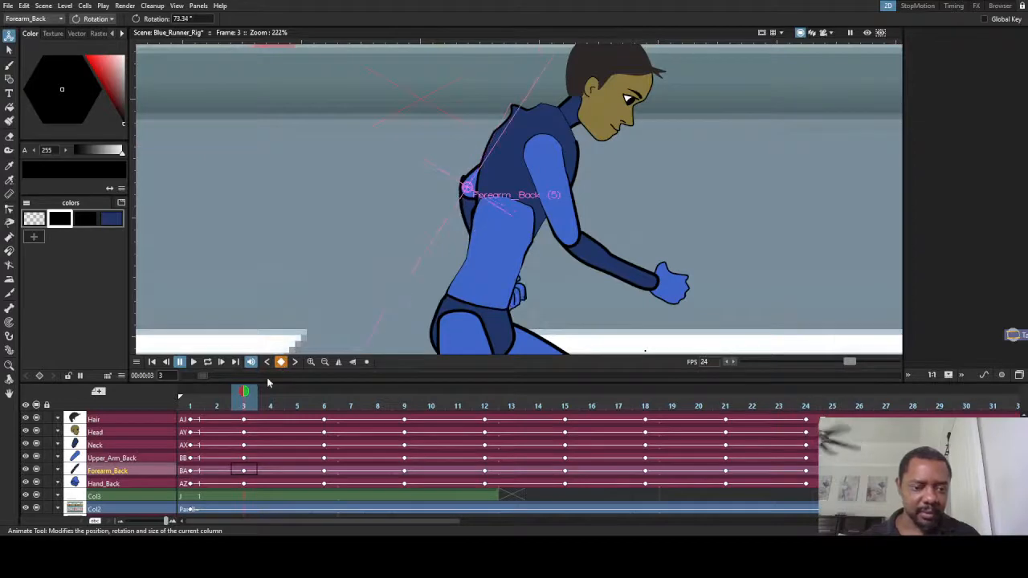
# - At frame 6, use the Skeleton tool to swing Forearm_Front forward until it overlaps the back forearm
pyautogui.moveTo(246, 394); pyautogui.dragTo(323, 408)
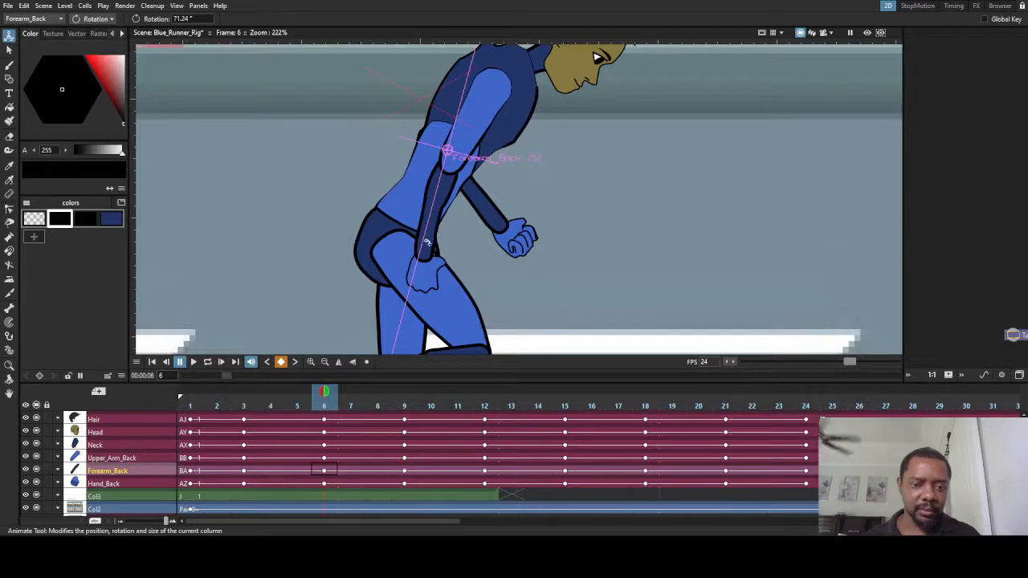
pyautogui.click(10, 309)
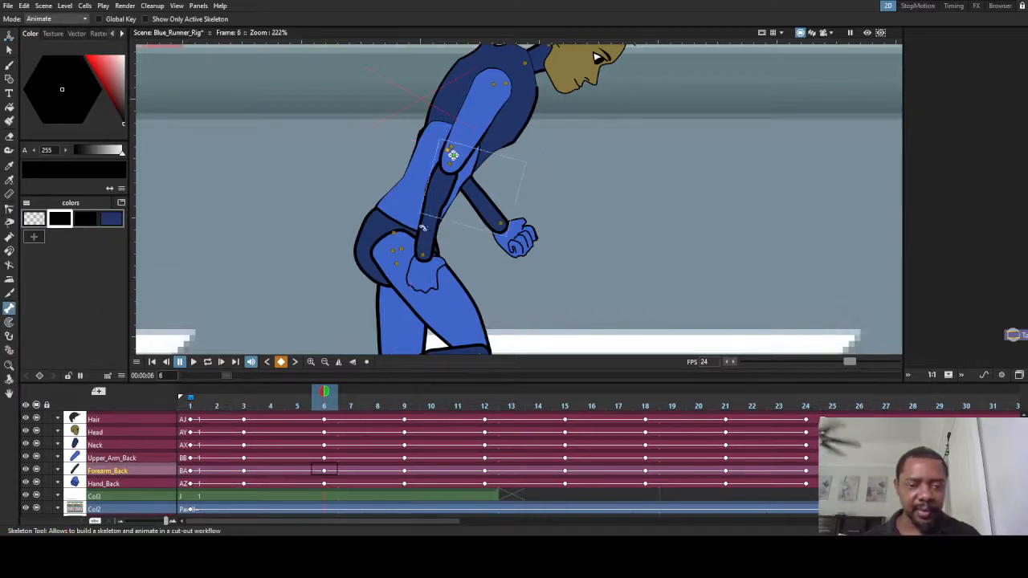
pyautogui.moveTo(423, 228); pyautogui.dragTo(485, 218)
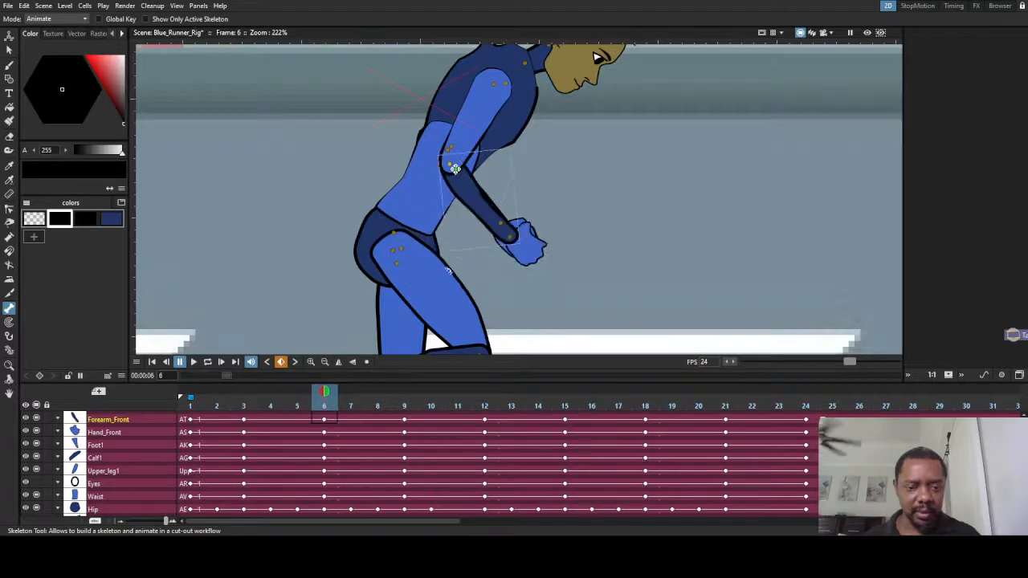
# - At frame 15, rotate Forearm_Back forward with the Skeleton tool so it passes behind the waist
pyautogui.moveTo(304, 392); pyautogui.dragTo(405, 393)
pyautogui.moveTo(344, 177); pyautogui.dragTo(391, 171)
pyautogui.moveTo(405, 394); pyautogui.dragTo(555, 419)
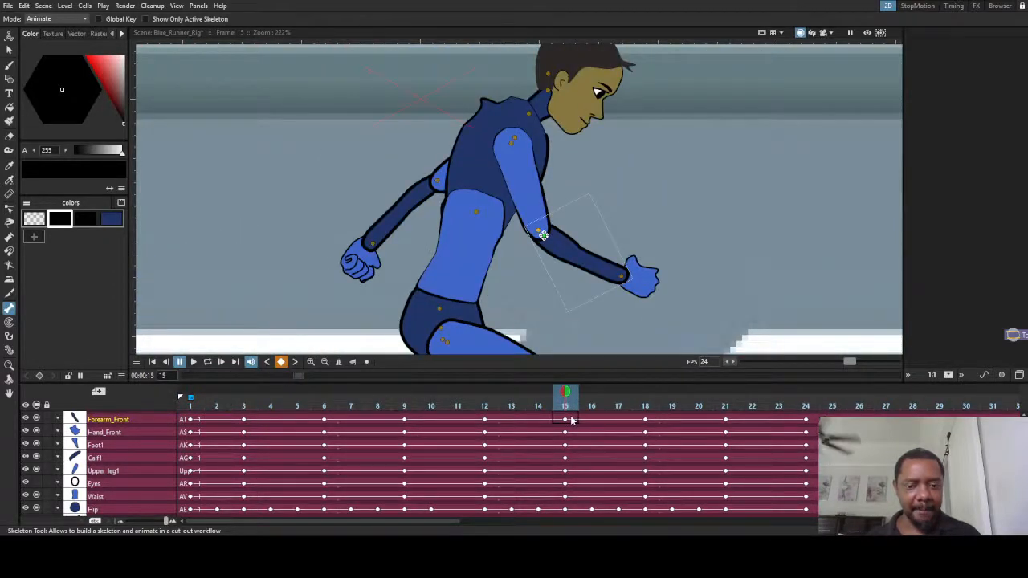
pyautogui.click(393, 213)
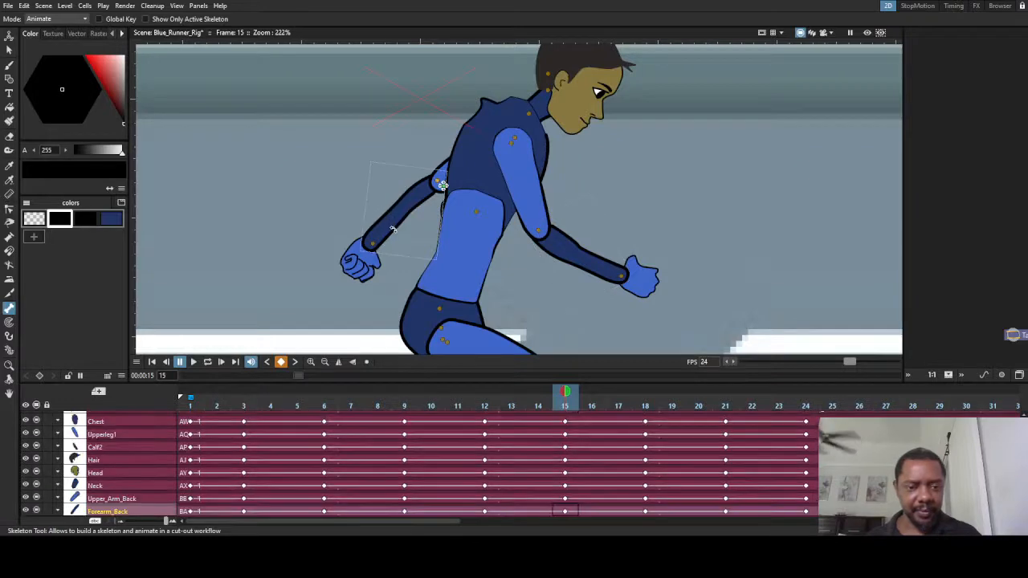
pyautogui.moveTo(392, 229); pyautogui.dragTo(419, 235)
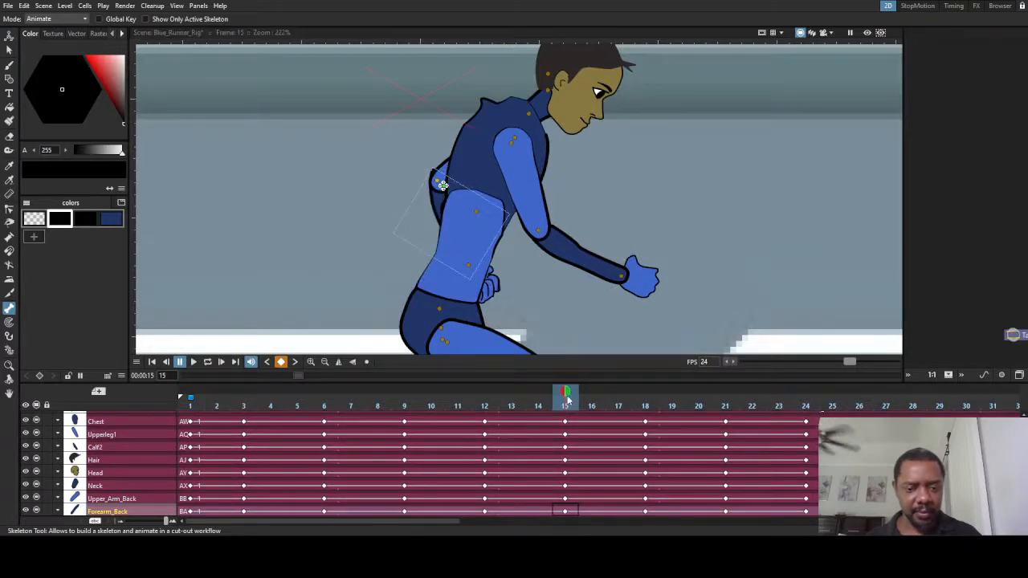
# - Check the arm pose at frame 24, play the run cycle in a loop, and return to frame 1
pyautogui.moveTo(566, 392); pyautogui.dragTo(809, 437)
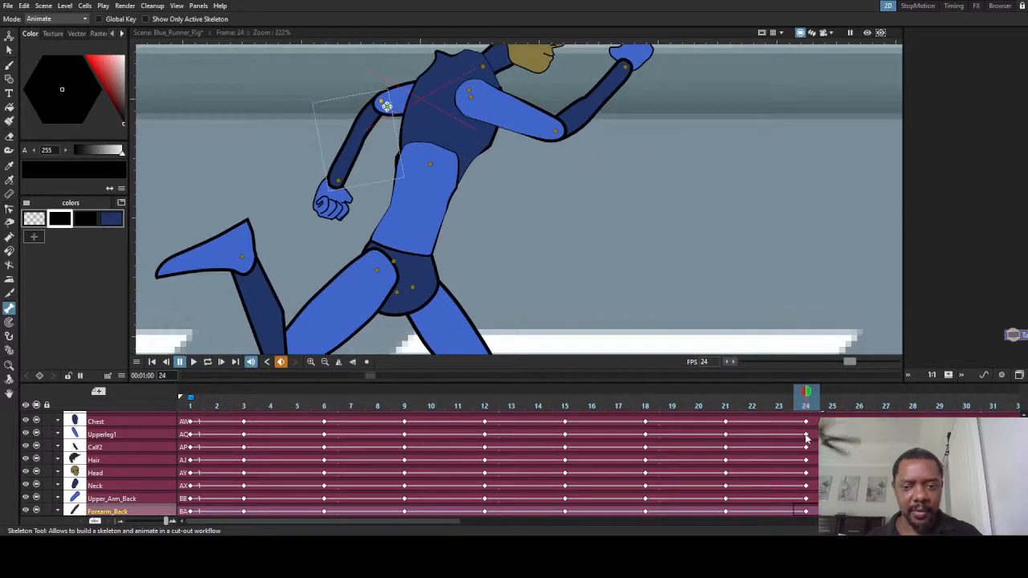
pyautogui.scroll(-9, 348, 254)
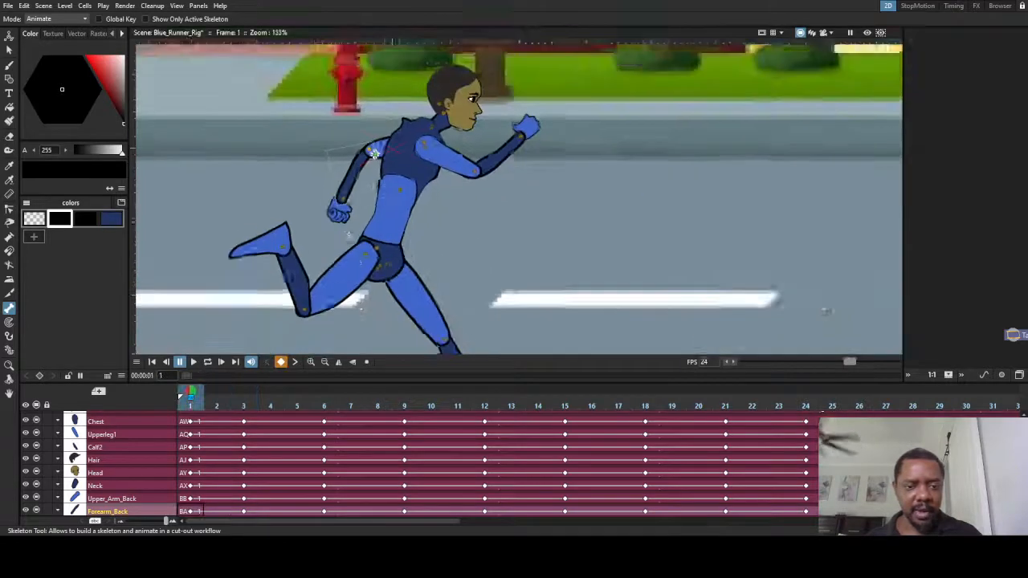
pyautogui.click(207, 361)
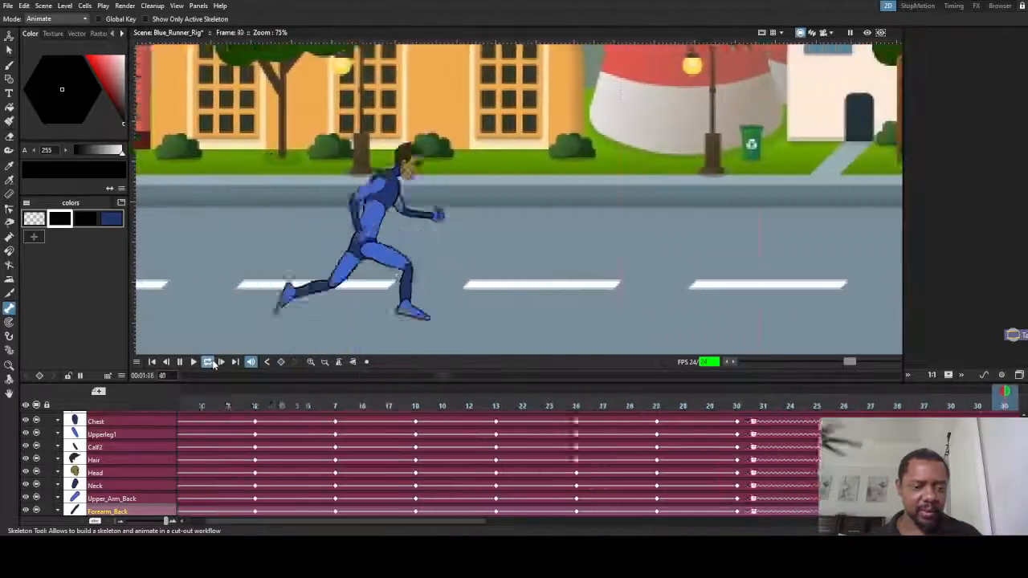
pyautogui.click(208, 362)
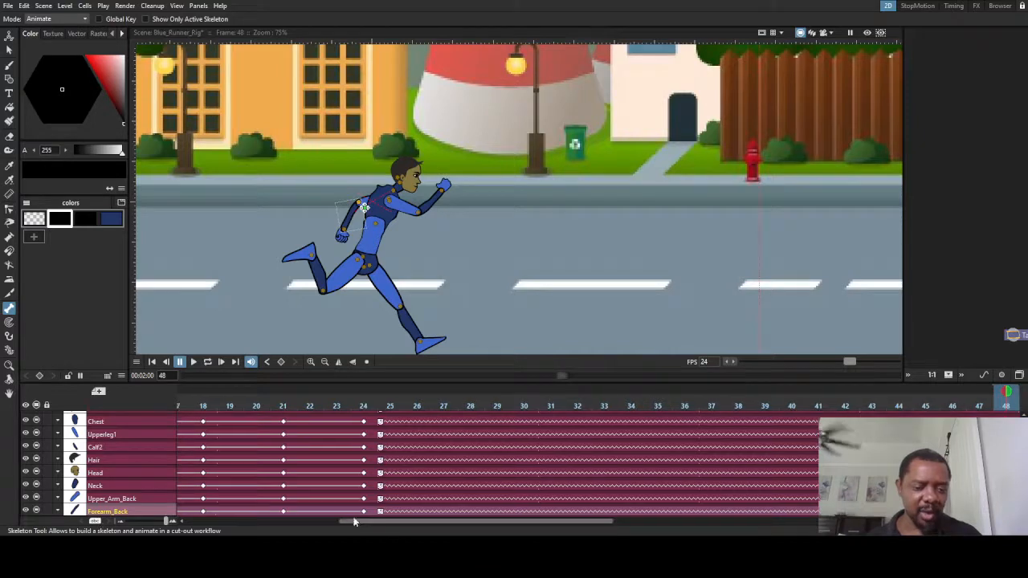
pyautogui.moveTo(355, 522); pyautogui.dragTo(195, 521)
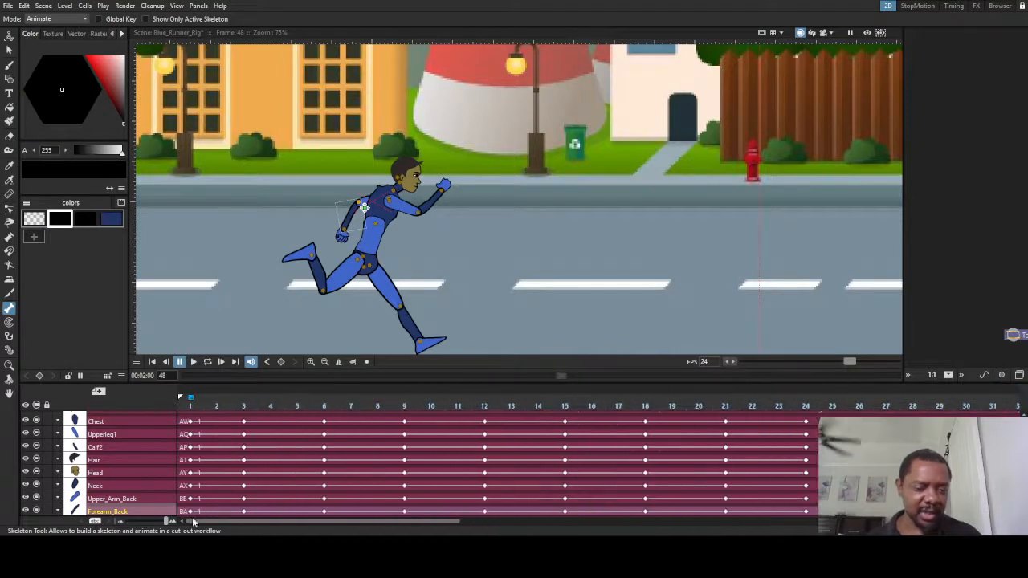
pyautogui.click(749, 403)
pyautogui.moveTo(755, 396); pyautogui.dragTo(66, 339)
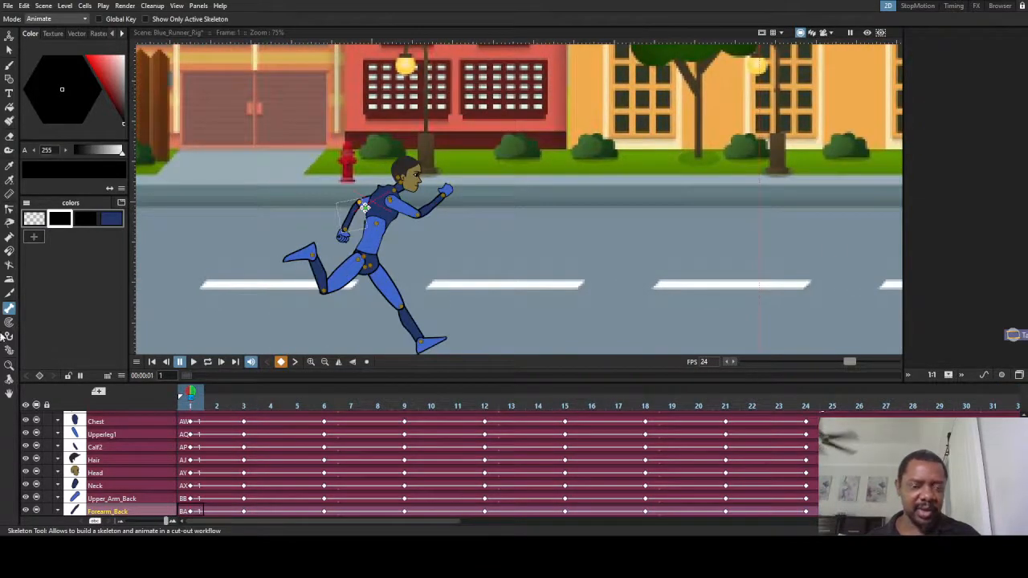
# - At frame 3, rotate the head upward so the runner faces straight ahead
pyautogui.scroll(2, 363, 208)
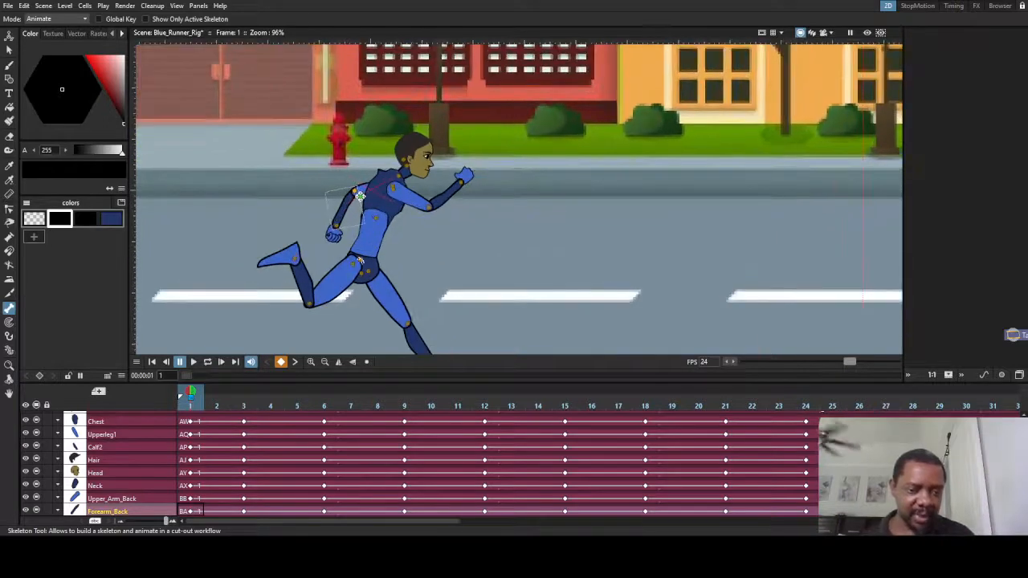
pyautogui.scroll(2, 361, 196)
pyautogui.moveTo(191, 393); pyautogui.dragTo(245, 411)
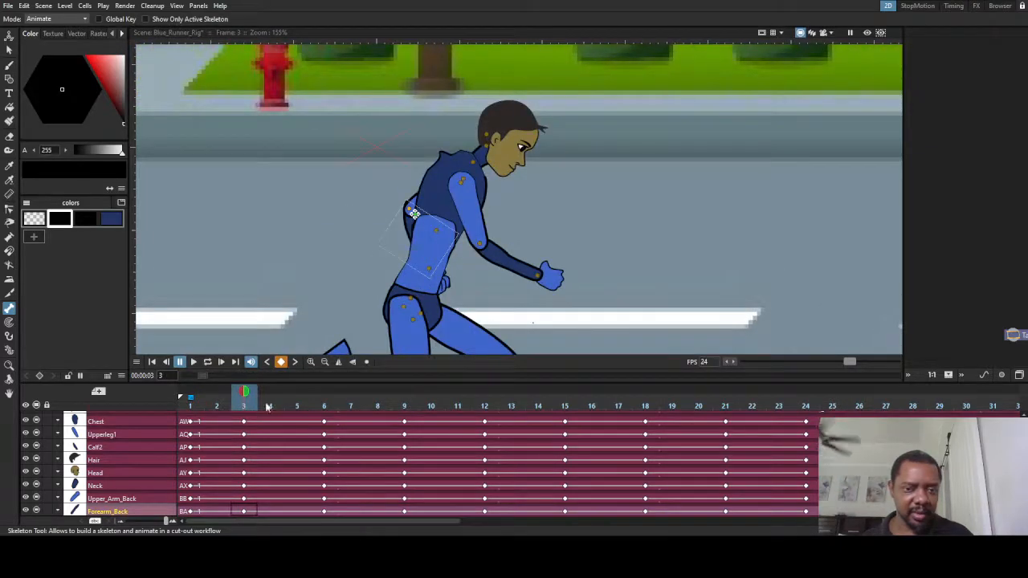
pyautogui.click(442, 235)
pyautogui.scroll(3, 492, 150)
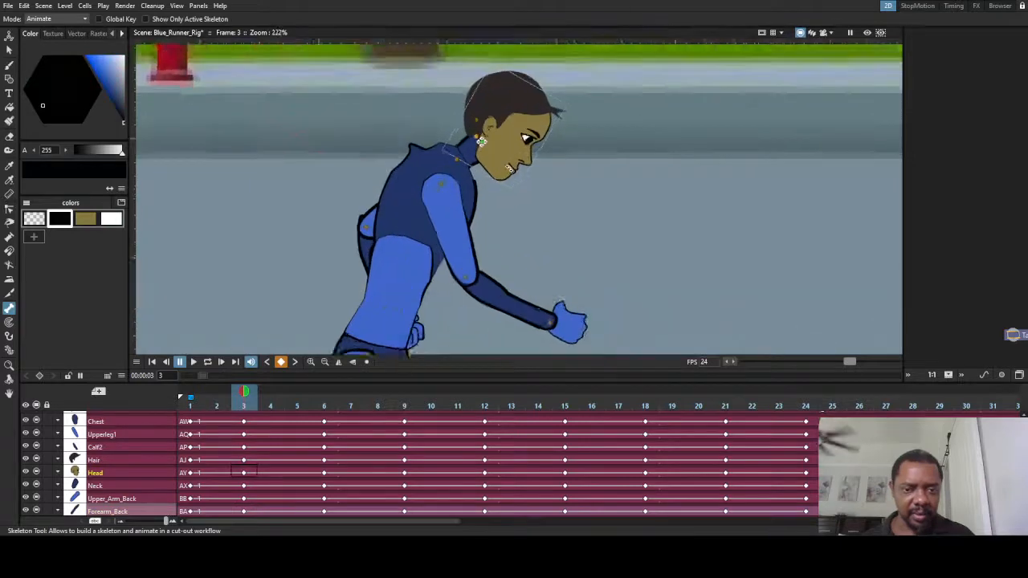
pyautogui.moveTo(524, 156); pyautogui.dragTo(526, 148)
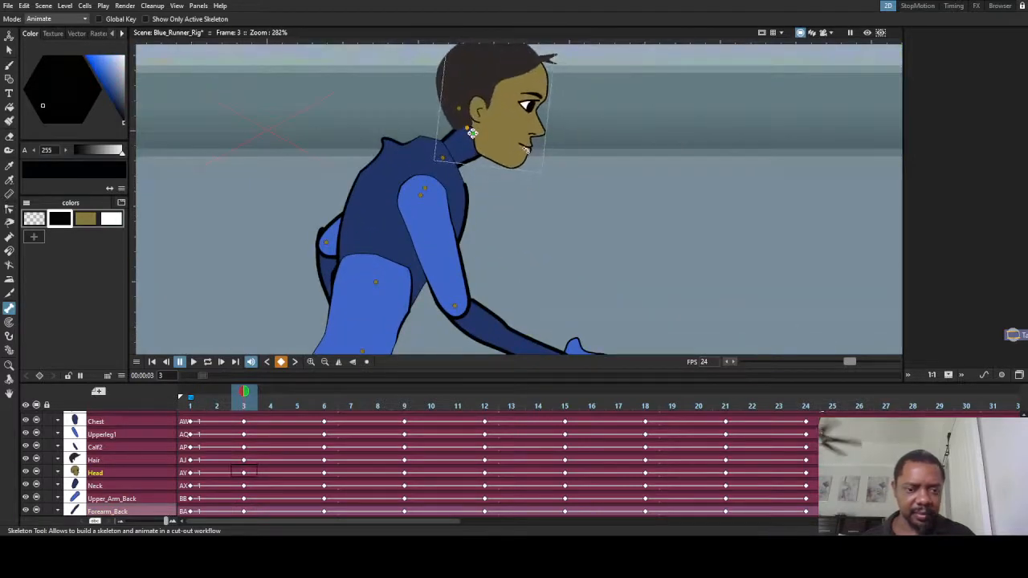
# - Examine the head pose at frames 6 and 9, and play the run cycle from the start
pyautogui.moveTo(247, 392); pyautogui.dragTo(324, 393)
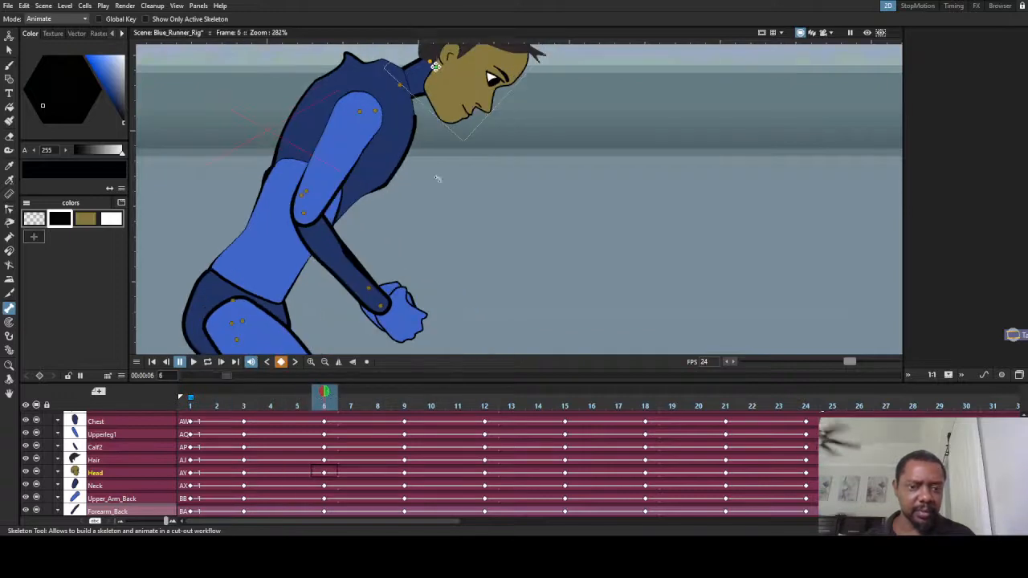
pyautogui.moveTo(408, 383); pyautogui.dragTo(407, 383)
pyautogui.click(404, 402)
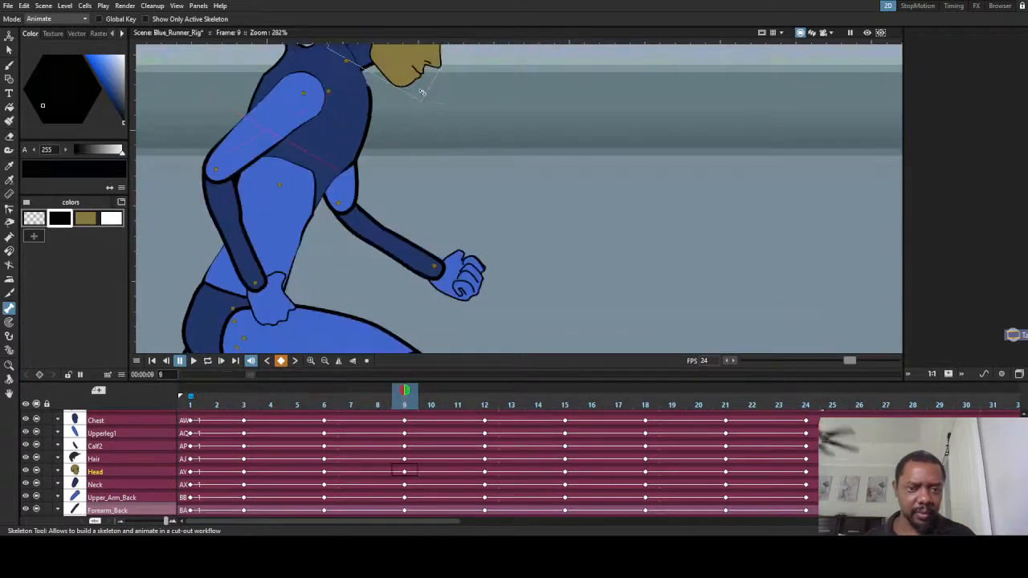
pyautogui.scroll(-9, 419, 190)
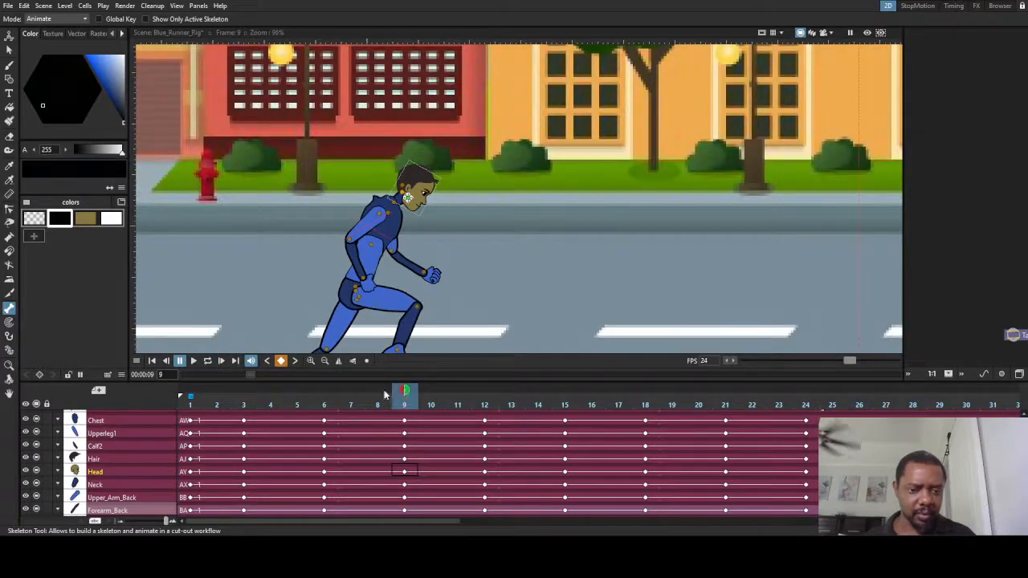
pyautogui.moveTo(385, 395); pyautogui.dragTo(134, 408)
pyautogui.click(193, 362)
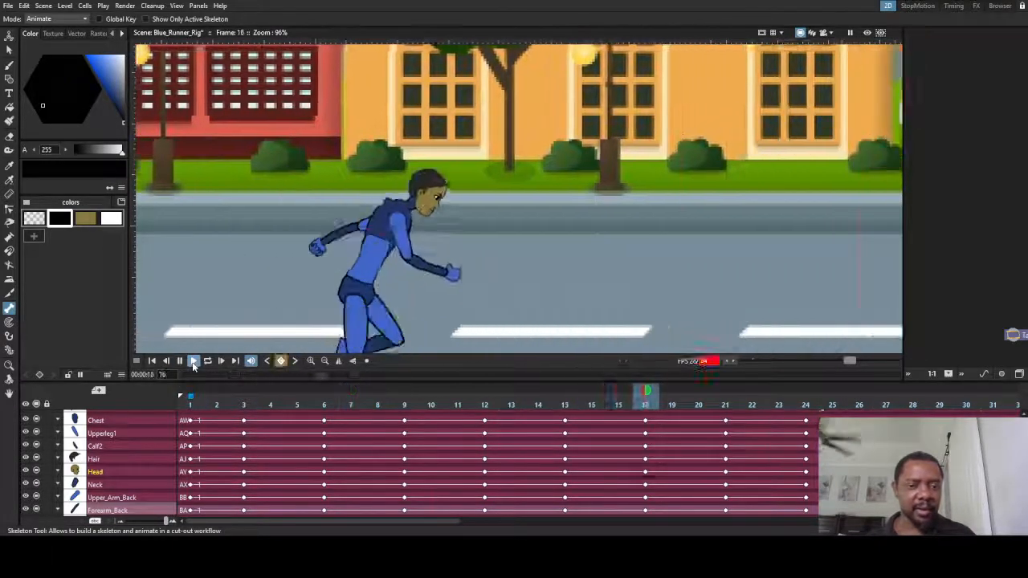
pyautogui.click(193, 361)
# - At frame 15, rotate the head upward so the face points straight ahead
pyautogui.click(213, 404)
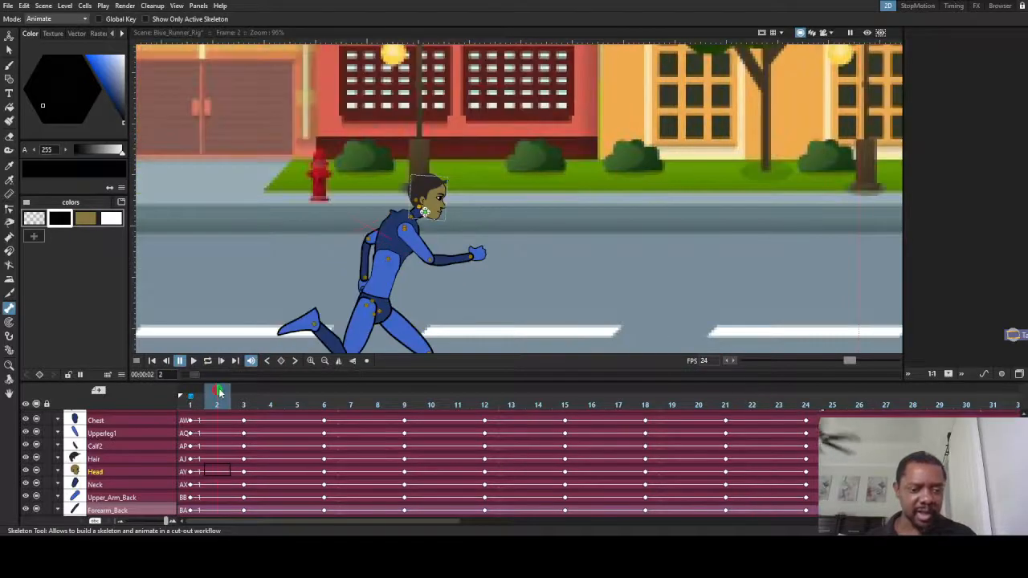
pyautogui.moveTo(219, 392); pyautogui.dragTo(417, 414)
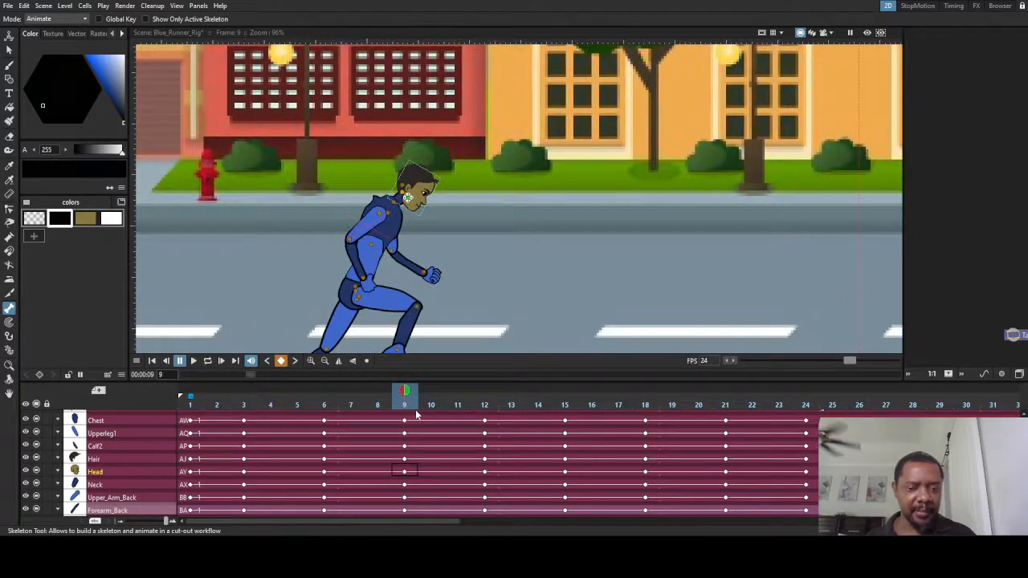
pyautogui.moveTo(429, 305); pyautogui.dragTo(451, 217)
pyautogui.moveTo(411, 392); pyautogui.dragTo(565, 398)
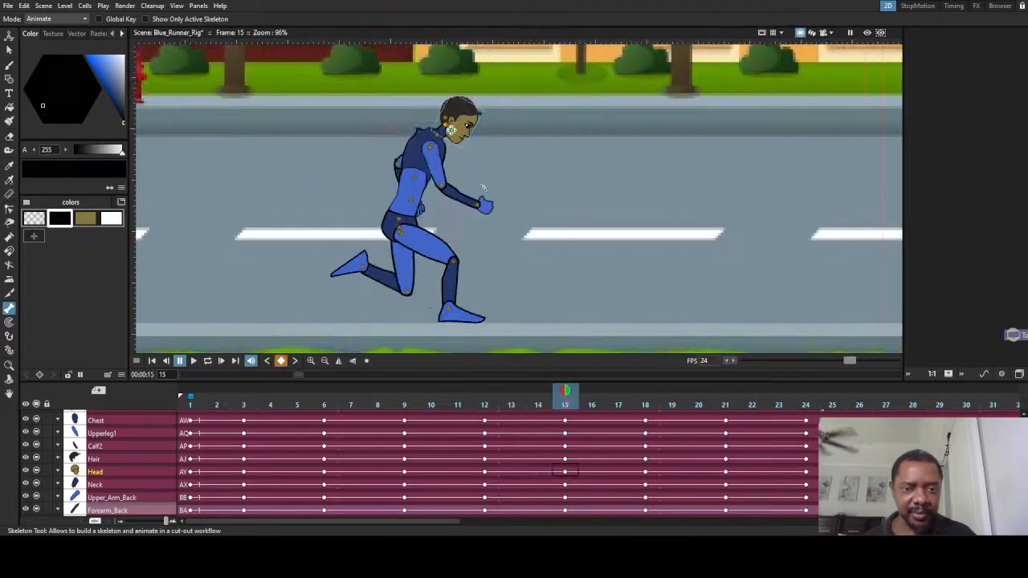
pyautogui.click(419, 183)
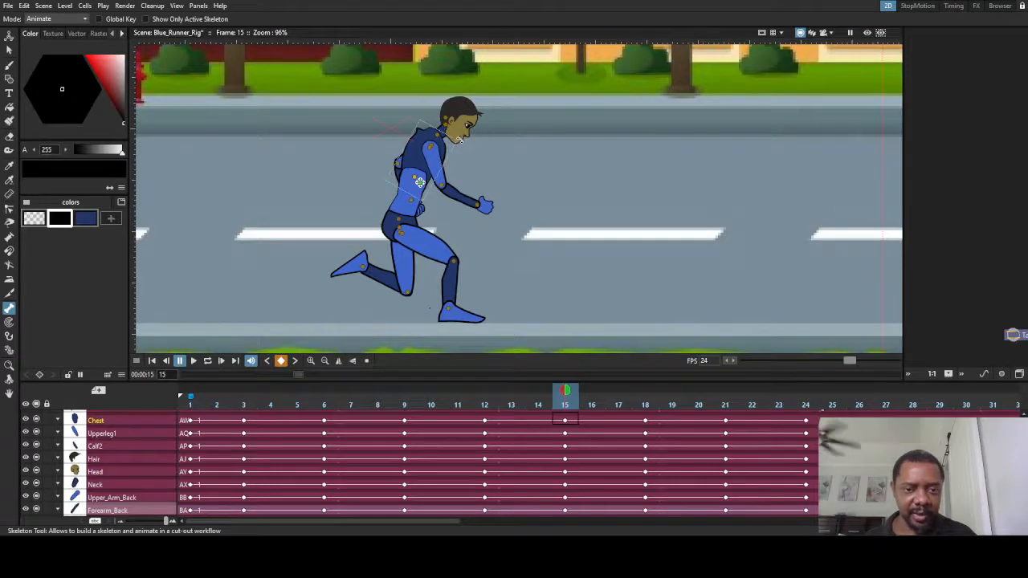
pyautogui.scroll(3, 419, 183)
pyautogui.click(444, 120)
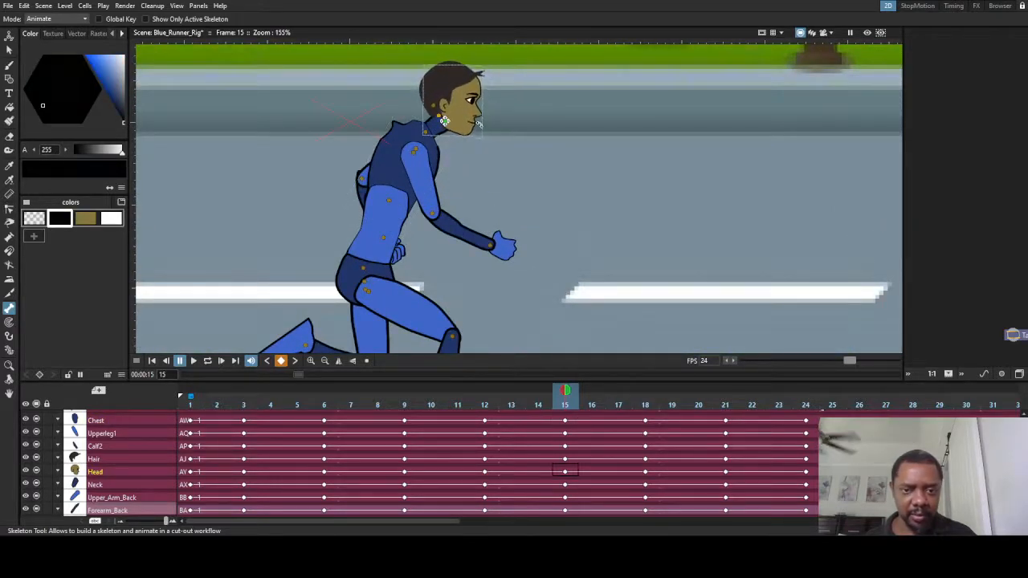
# - Check the head pose at frames 18 and 24, and play the run cycle in a loop
pyautogui.moveTo(565, 399); pyautogui.dragTo(646, 404)
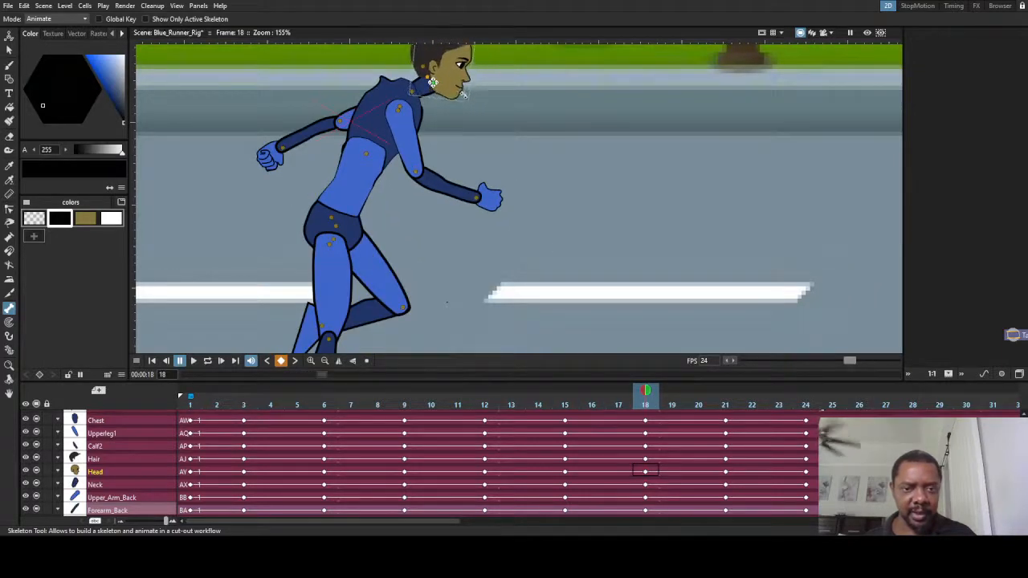
pyautogui.moveTo(645, 393); pyautogui.dragTo(809, 406)
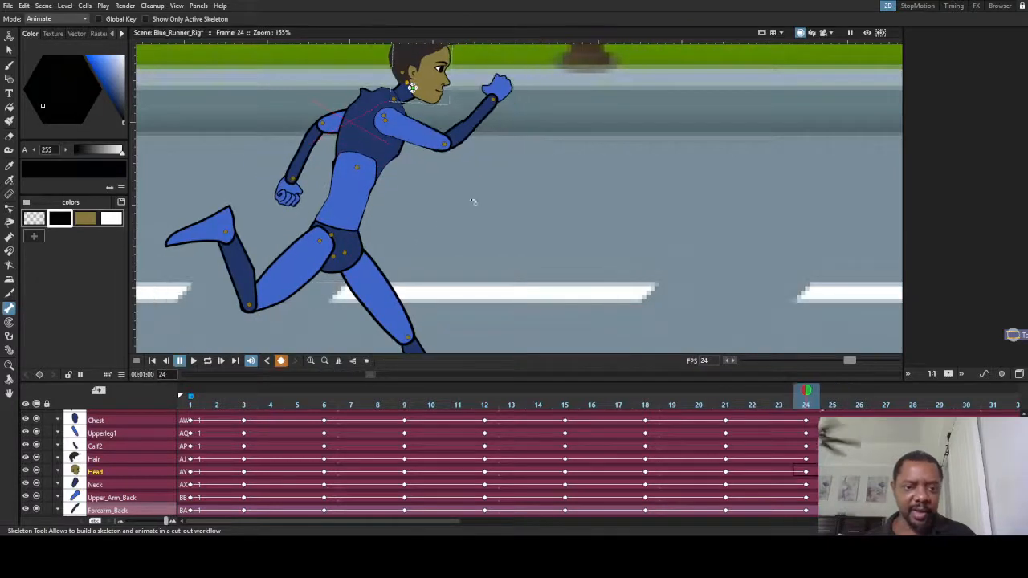
pyautogui.scroll(-5, 470, 253)
pyautogui.click(207, 361)
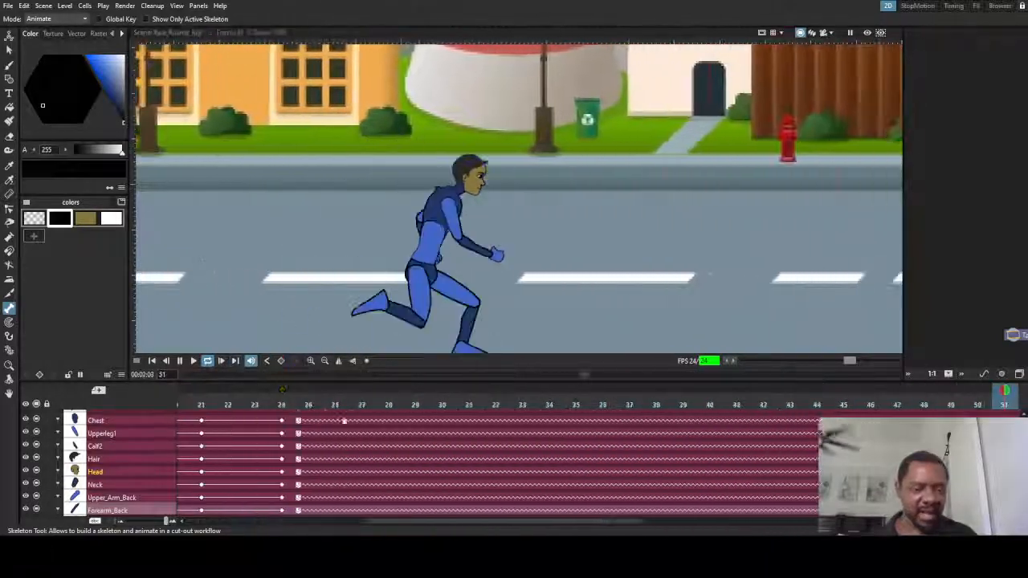
pyautogui.click(208, 362)
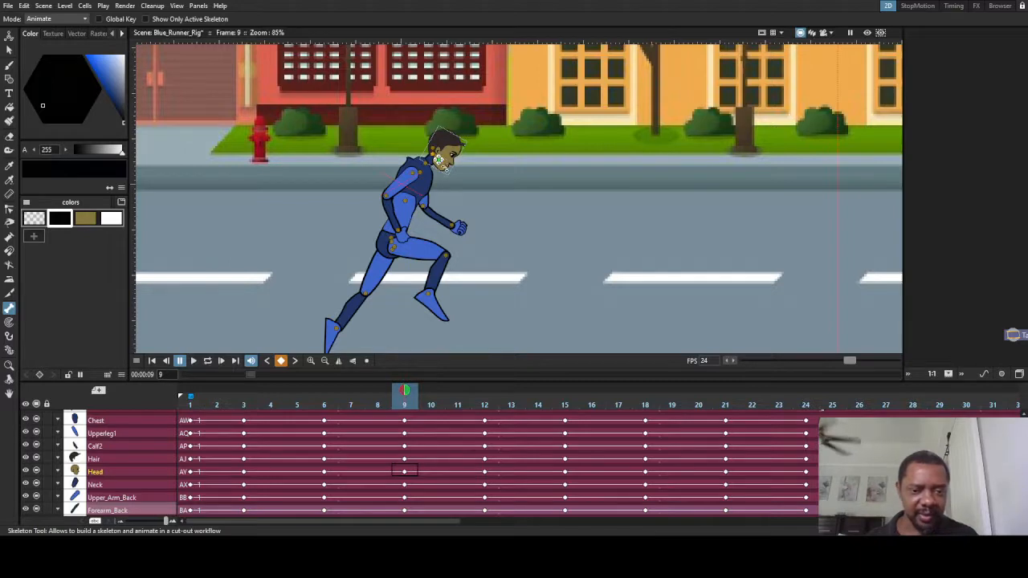
# - At frame 9, rotate the downward-tilted head upward so the runner looks forward
pyautogui.click(410, 206)
pyautogui.scroll(4, 410, 206)
pyautogui.click(429, 129)
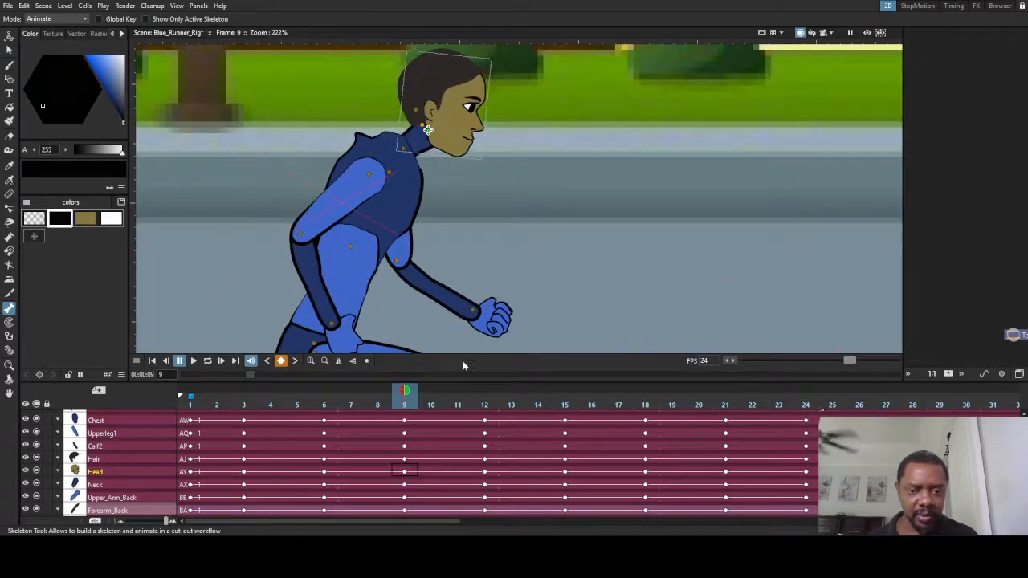
# - At frame 21, rotate the head slightly upward to level the runner's gaze
pyautogui.moveTo(411, 394); pyautogui.dragTo(715, 426)
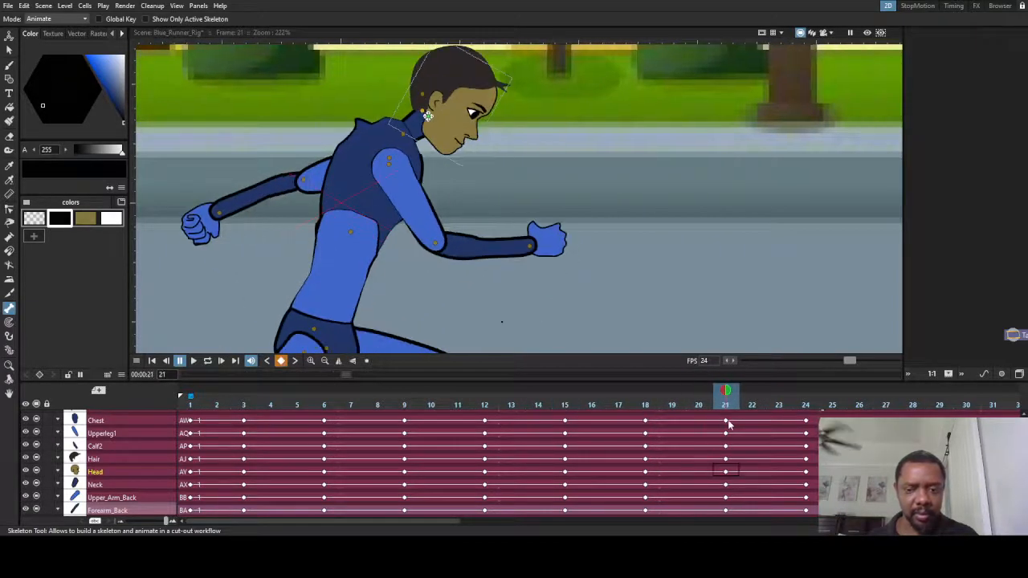
pyautogui.moveTo(449, 143); pyautogui.dragTo(457, 132)
# - Play back the run cycle with the whole street scene in view
pyautogui.scroll(-4, 252, 346)
pyautogui.scroll(-3, 252, 346)
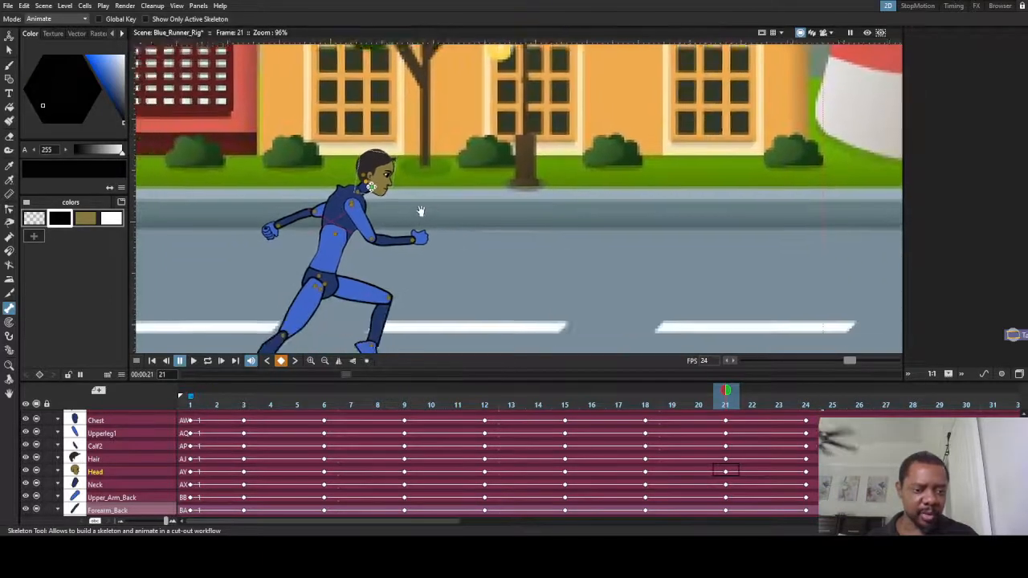
pyautogui.click(191, 362)
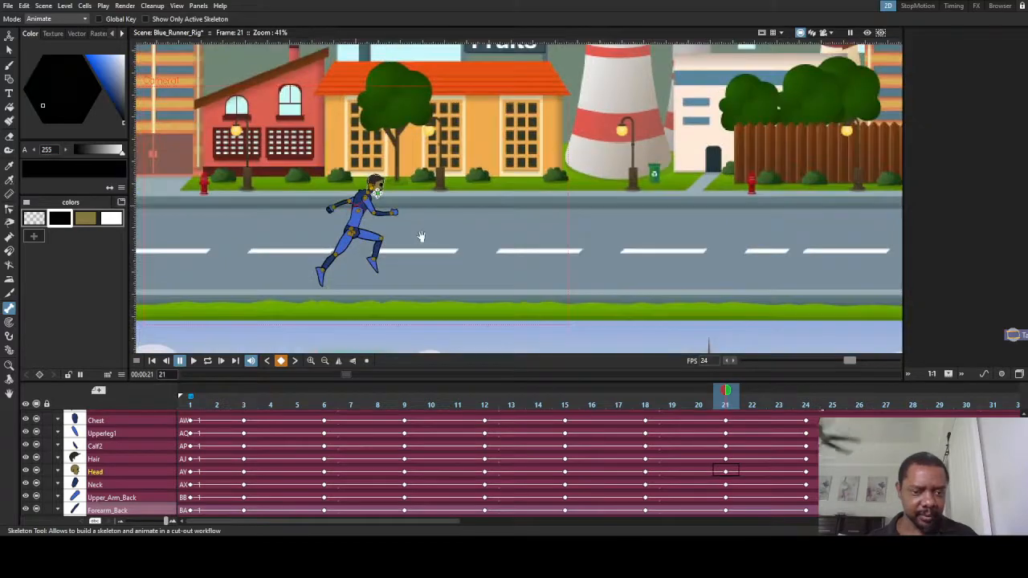
# - Play the run cycle, look over the rig layers' keys, and replay the animation in a loop
pyautogui.moveTo(422, 237); pyautogui.dragTo(430, 256)
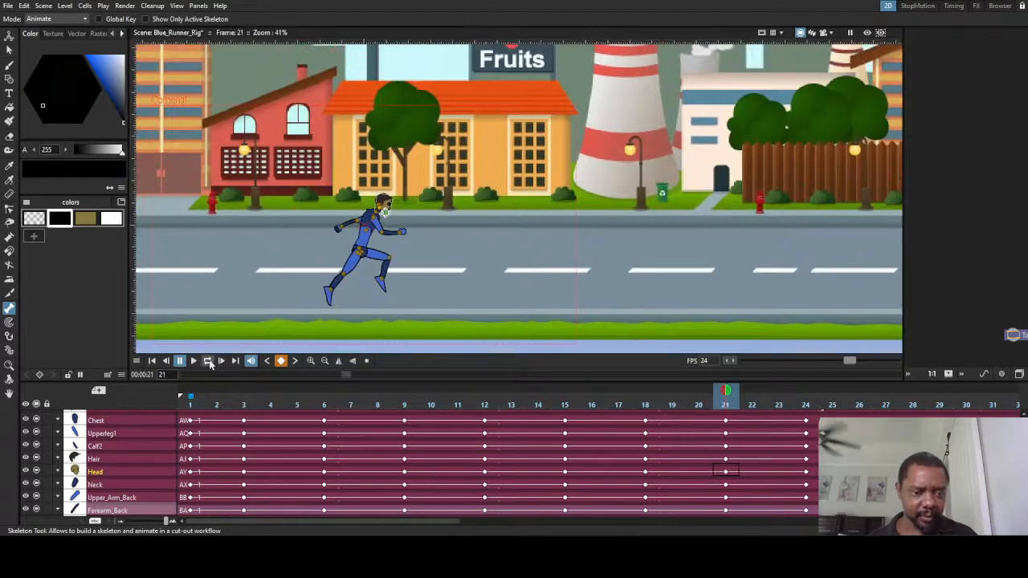
pyautogui.click(193, 362)
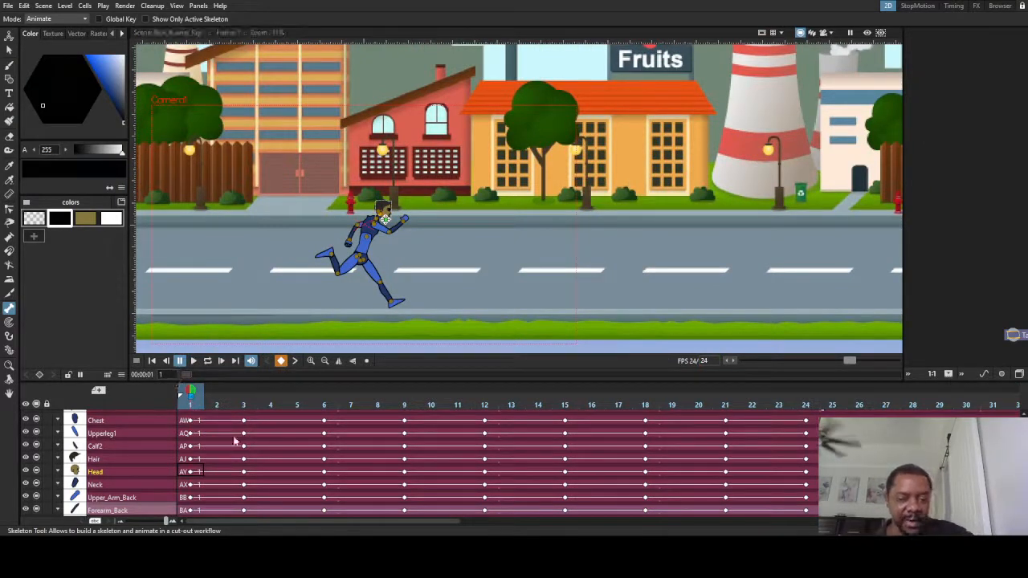
pyautogui.scroll(-4, 240, 440)
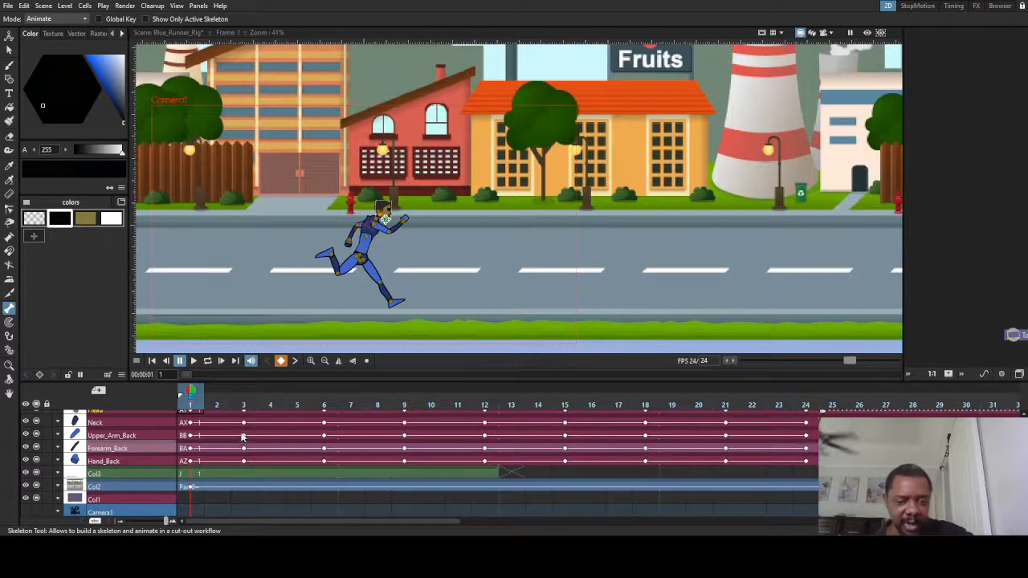
pyautogui.scroll(5, 242, 438)
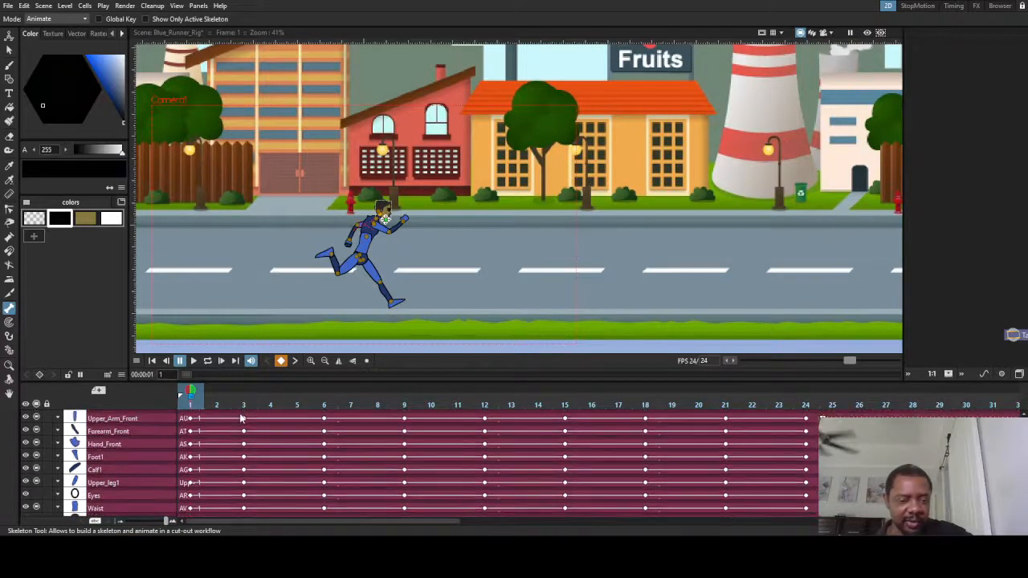
pyautogui.scroll(-4, 241, 415)
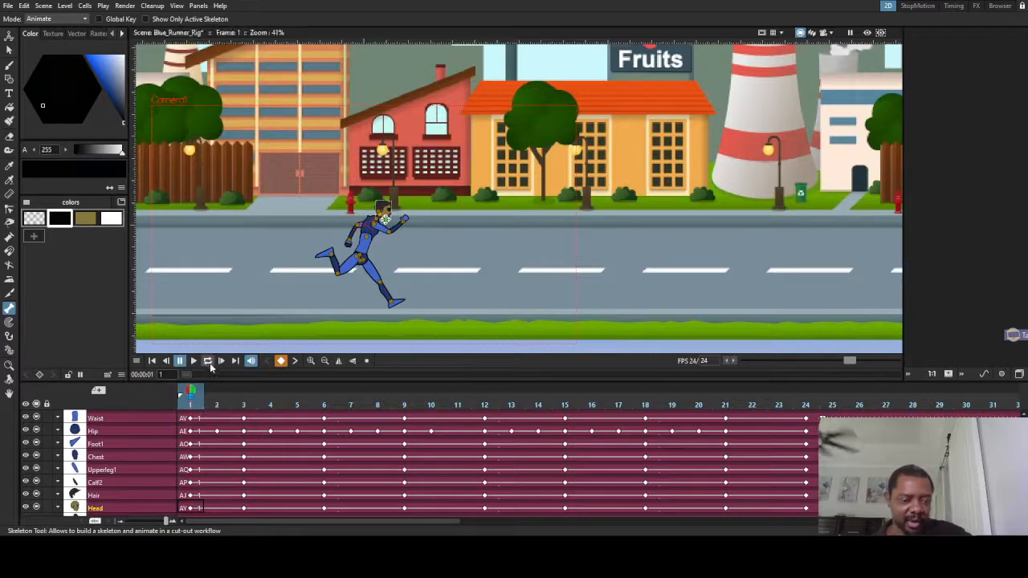
pyautogui.click(207, 362)
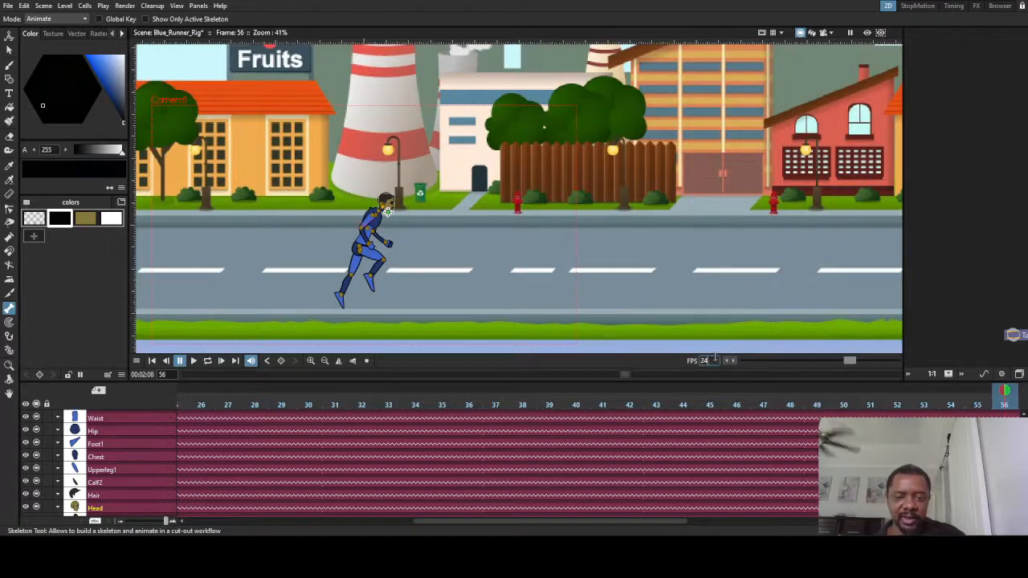
# - Preview the run cycle at 36 FPS, and return the frame rate to 24 FPS
pyautogui.write('36')
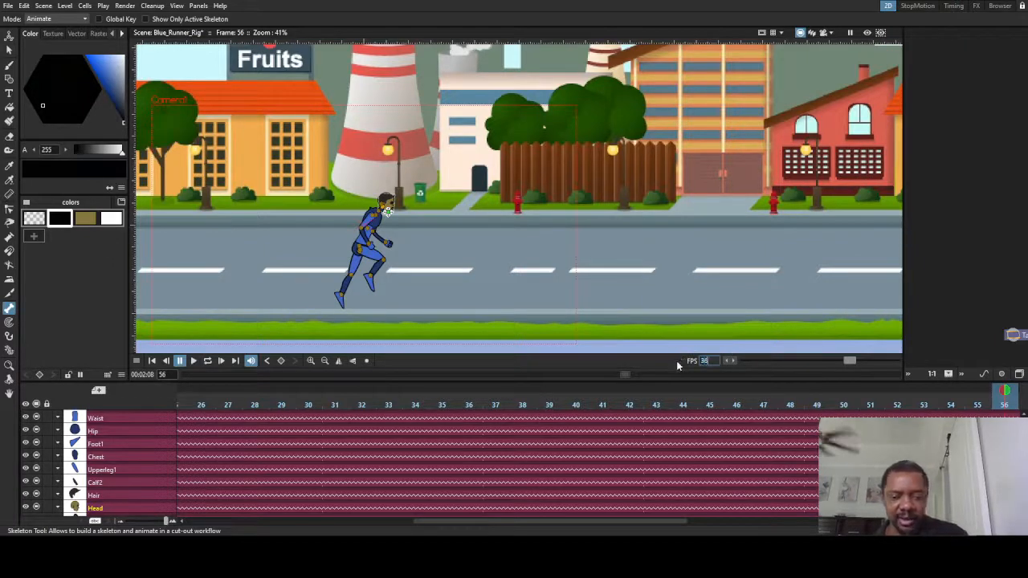
pyautogui.press('Return')
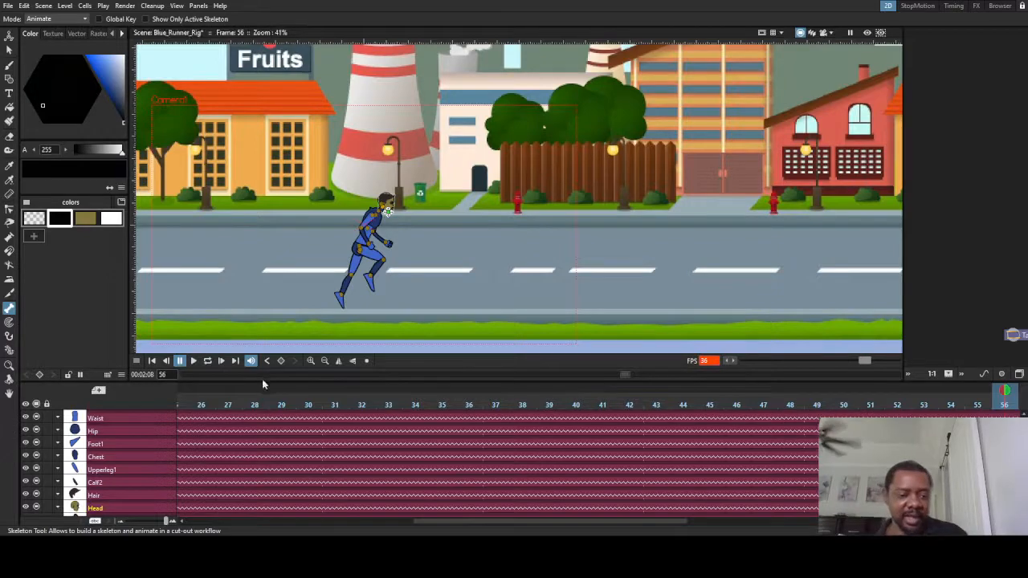
pyautogui.click(192, 360)
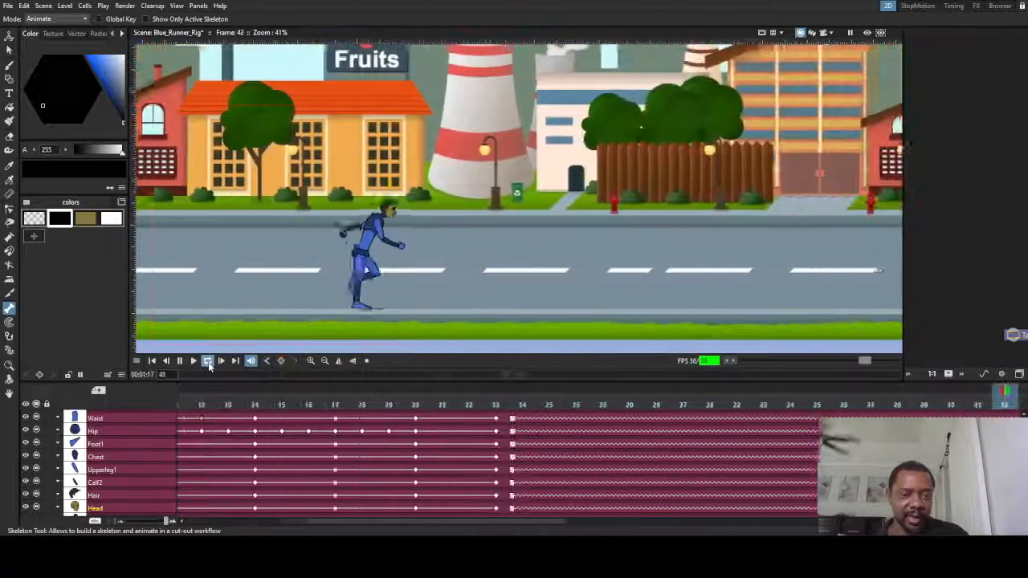
pyautogui.click(208, 363)
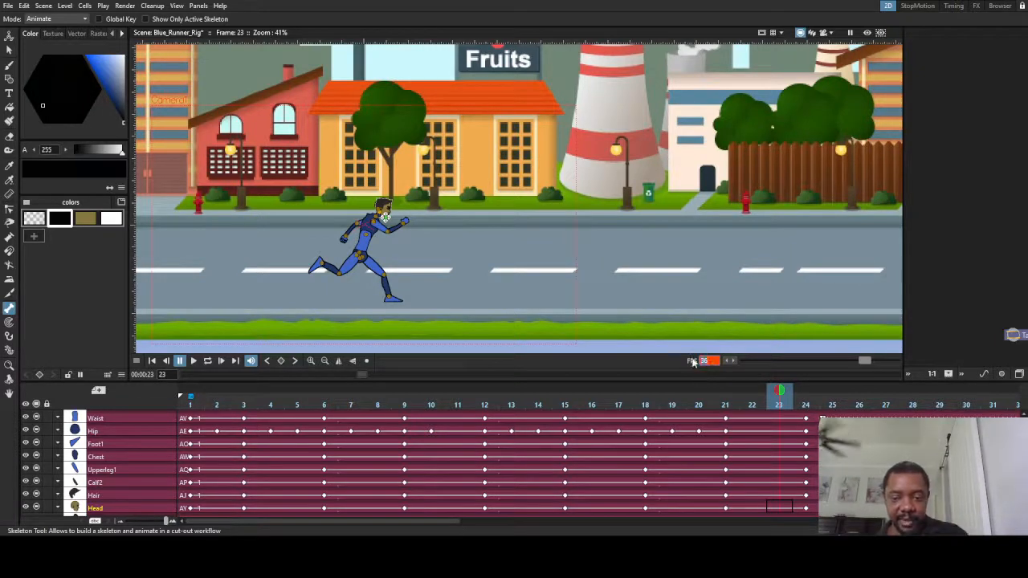
pyautogui.press('Return')
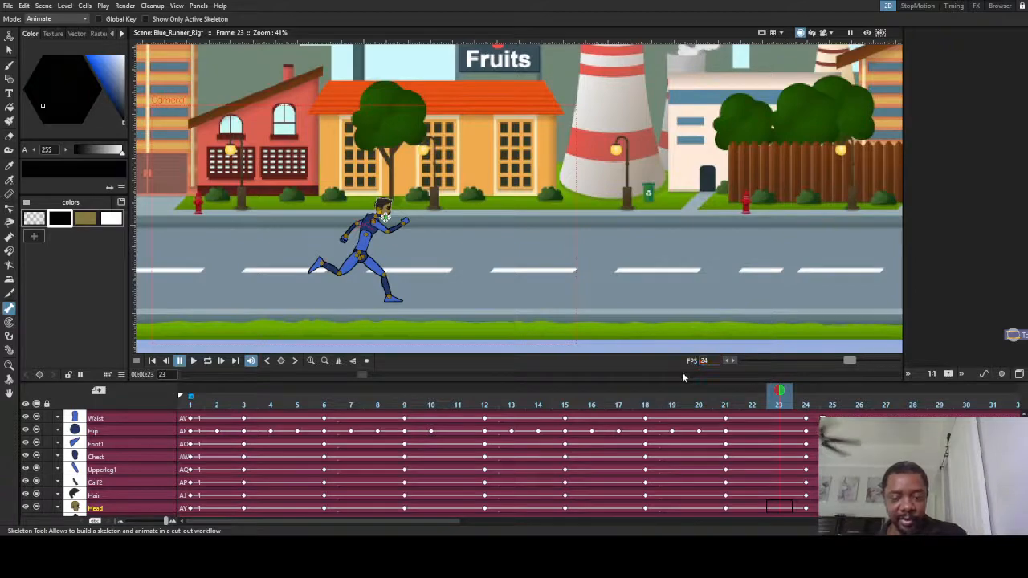
# - Preview the run cycle at normal speed, first as a single playback and again as a loop
pyautogui.click(195, 362)
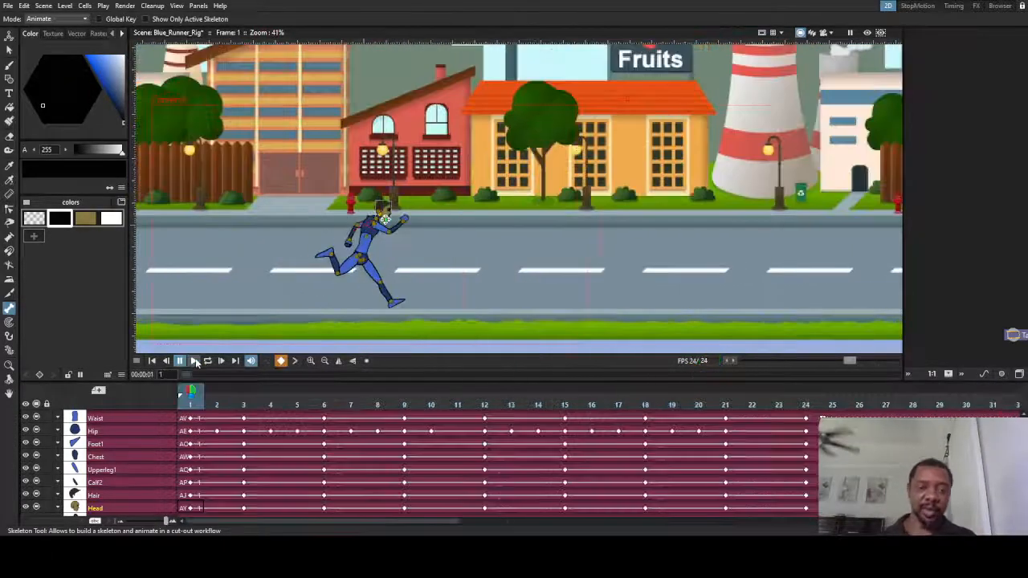
pyautogui.click(209, 362)
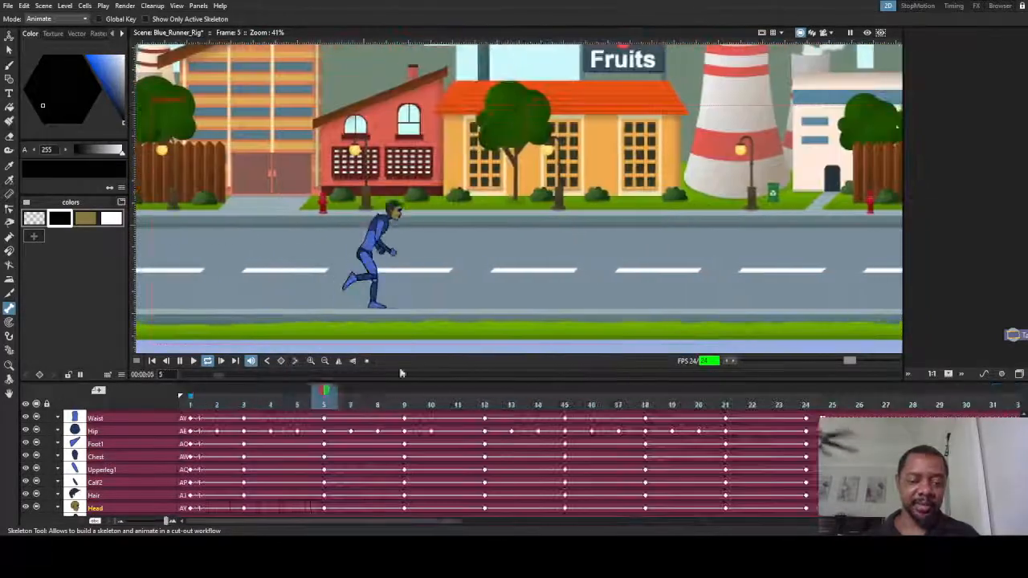
pyautogui.click(210, 362)
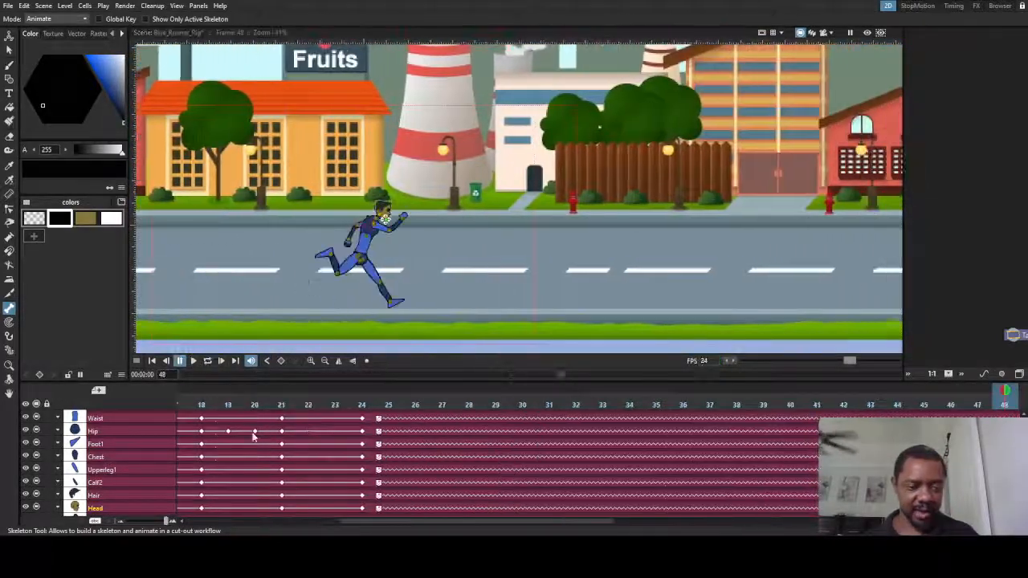
# - Move the street background's last movement key from frame 72 toward the end of the animation, and scrub through the result
pyautogui.moveTo(371, 523); pyautogui.dragTo(771, 530)
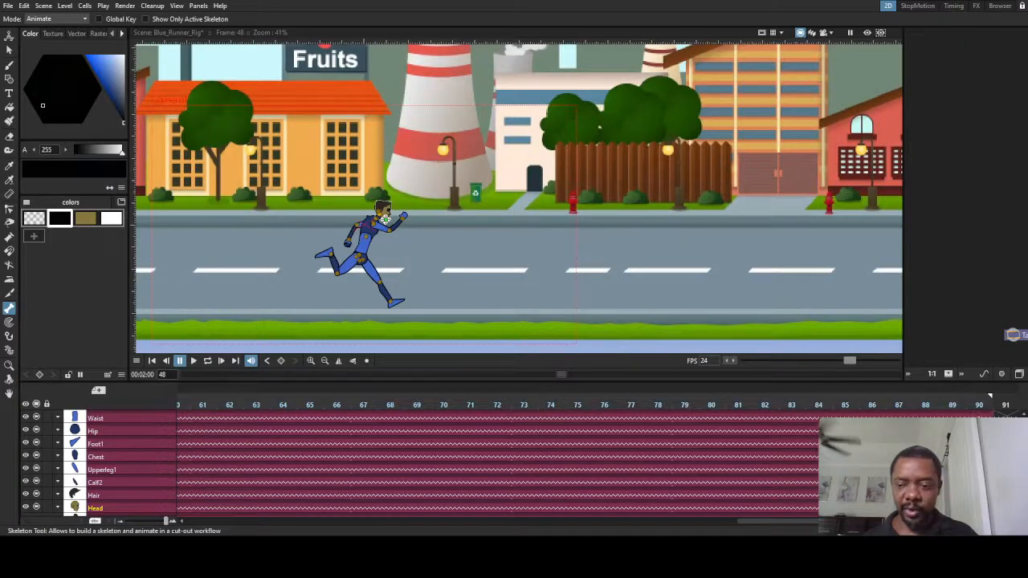
pyautogui.scroll(-5, 736, 464)
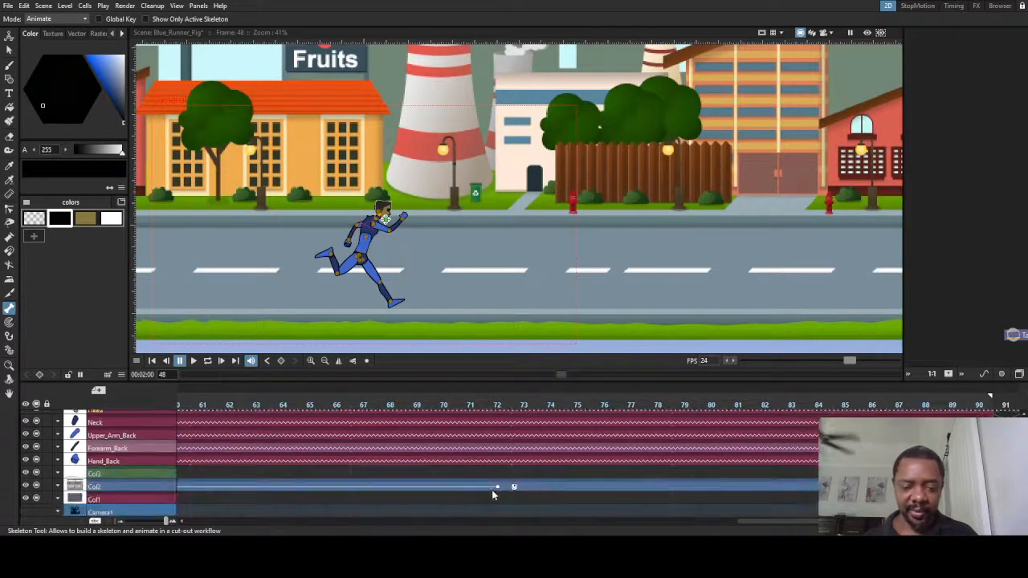
pyautogui.click(496, 488)
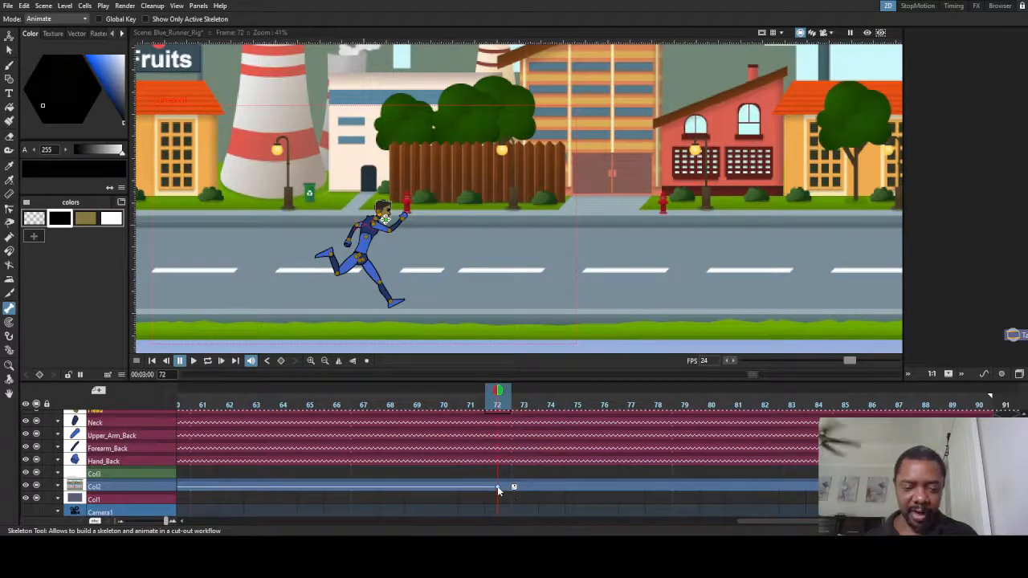
pyautogui.moveTo(497, 487); pyautogui.dragTo(884, 488)
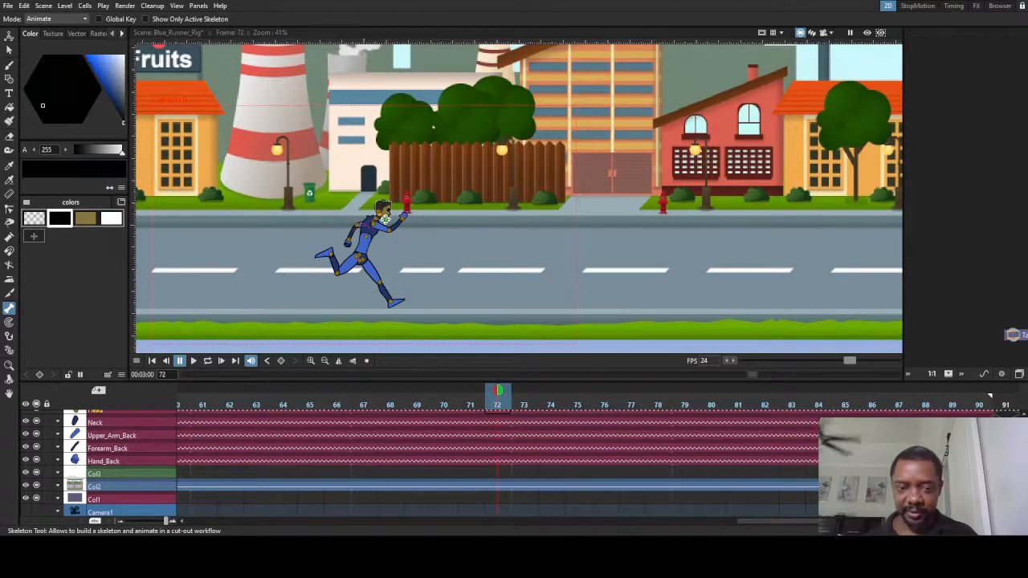
pyautogui.moveTo(496, 391); pyautogui.dragTo(27, 390)
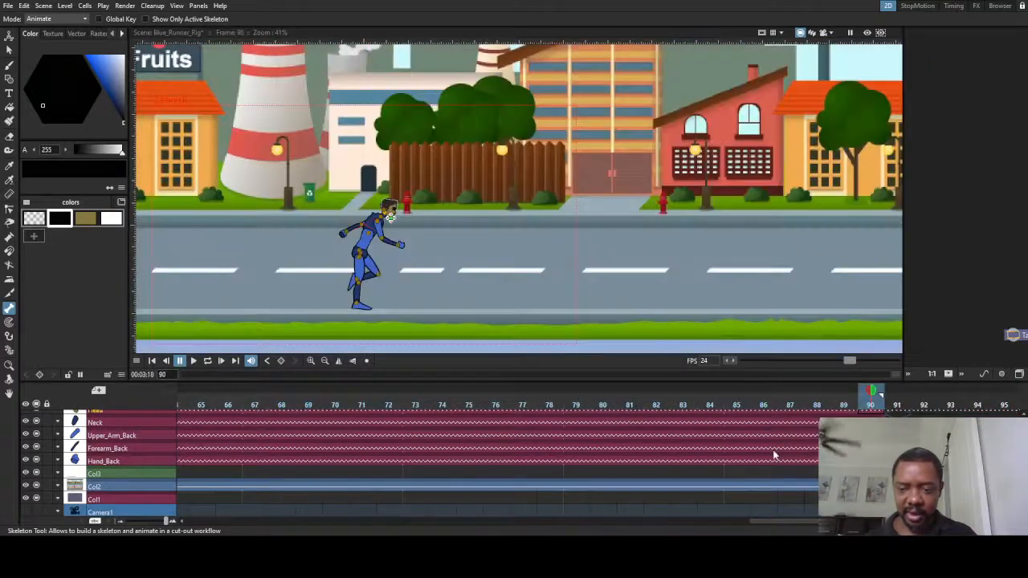
# - Check where the animation ends around frames 90 to 92, and extend the runner's rig layers through frame 96
pyautogui.moveTo(872, 391); pyautogui.dragTo(924, 406)
pyautogui.scroll(2, 498, 462)
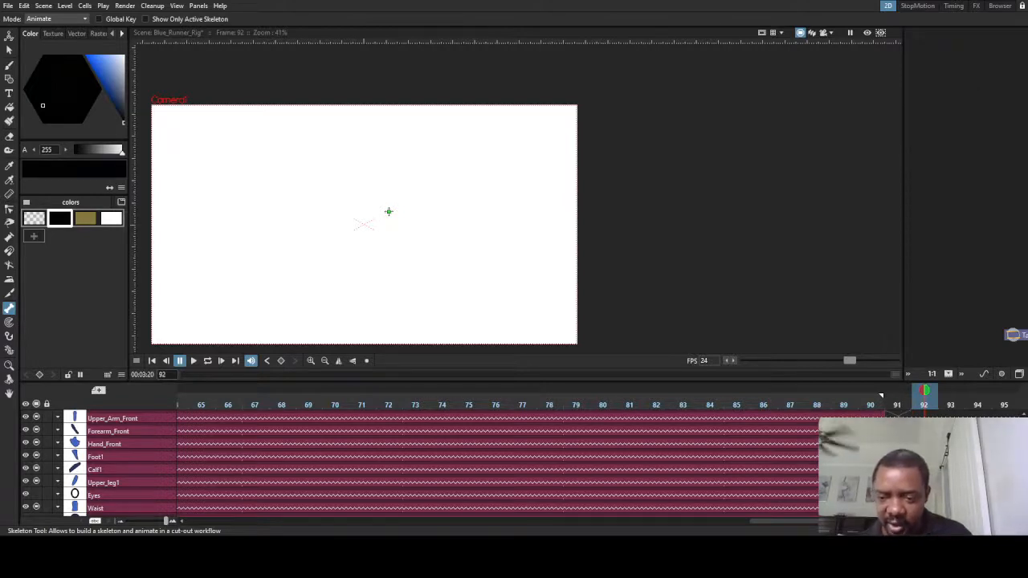
pyautogui.click(881, 396)
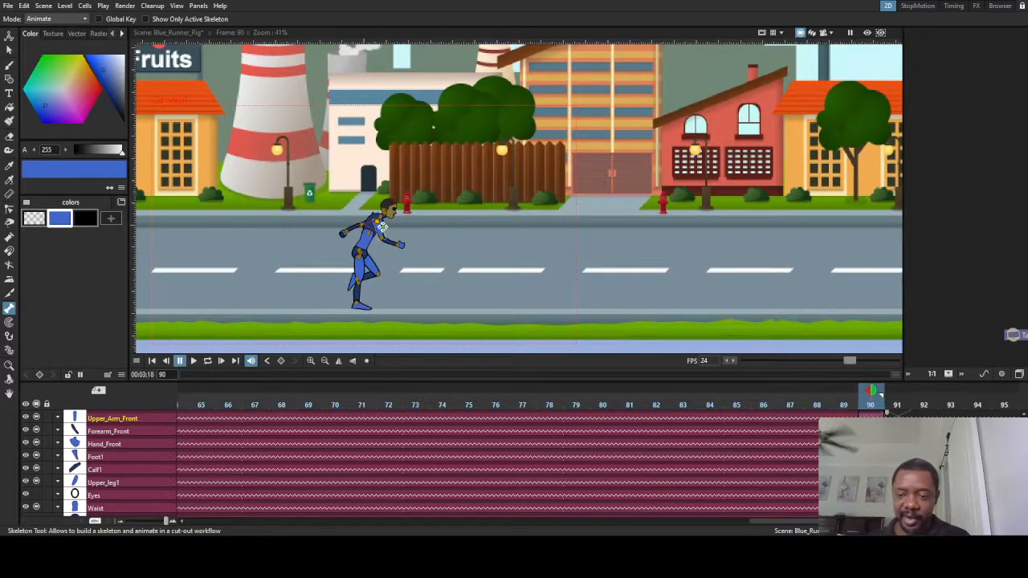
pyautogui.scroll(-6, 886, 413)
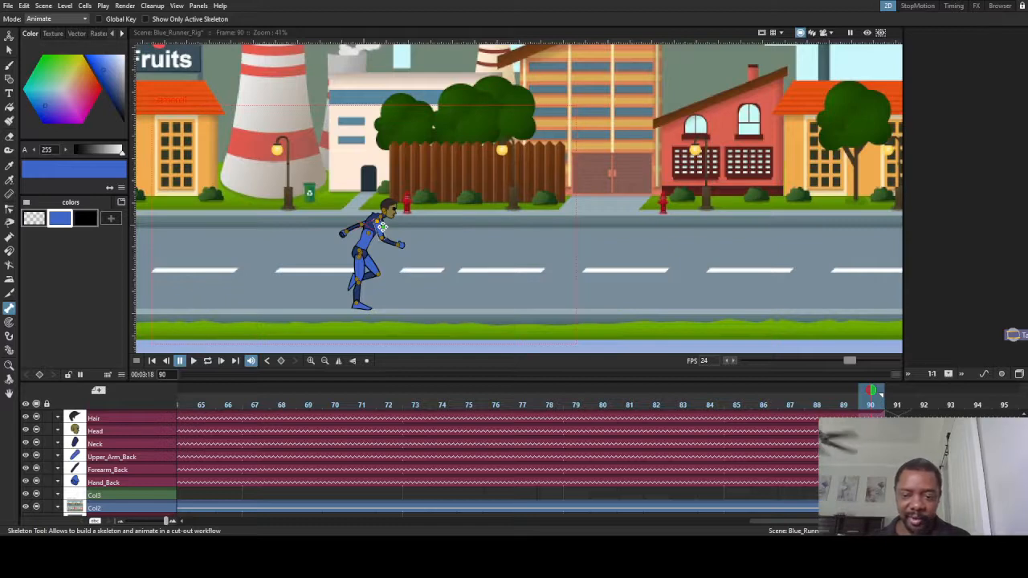
pyautogui.scroll(2, 482, 462)
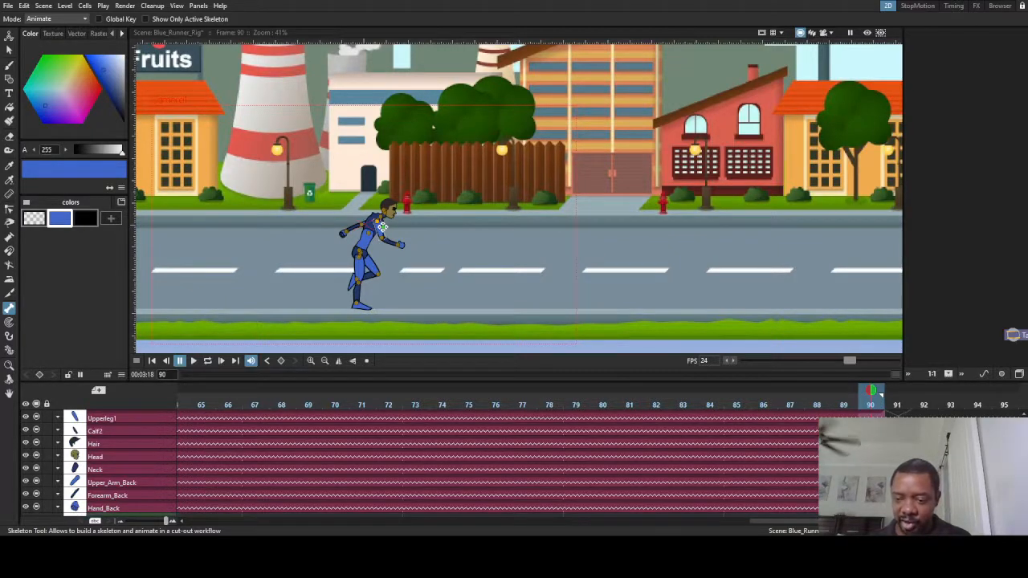
pyautogui.moveTo(892, 482); pyautogui.dragTo(1014, 482)
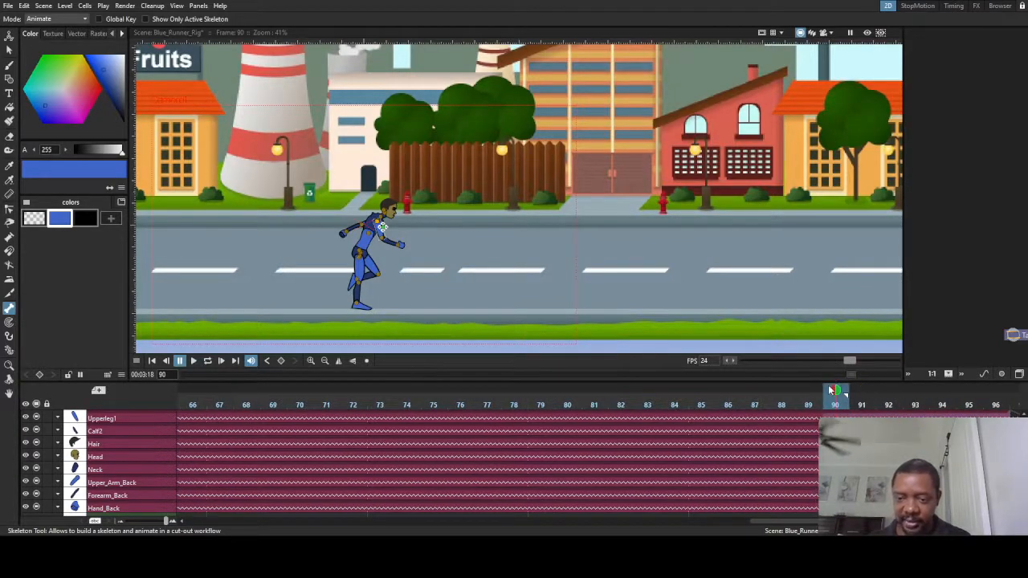
# - Enlarge the timeline to inspect the background layer at frame 90, and shrink the timeline again
pyautogui.moveTo(829, 368); pyautogui.dragTo(829, 228)
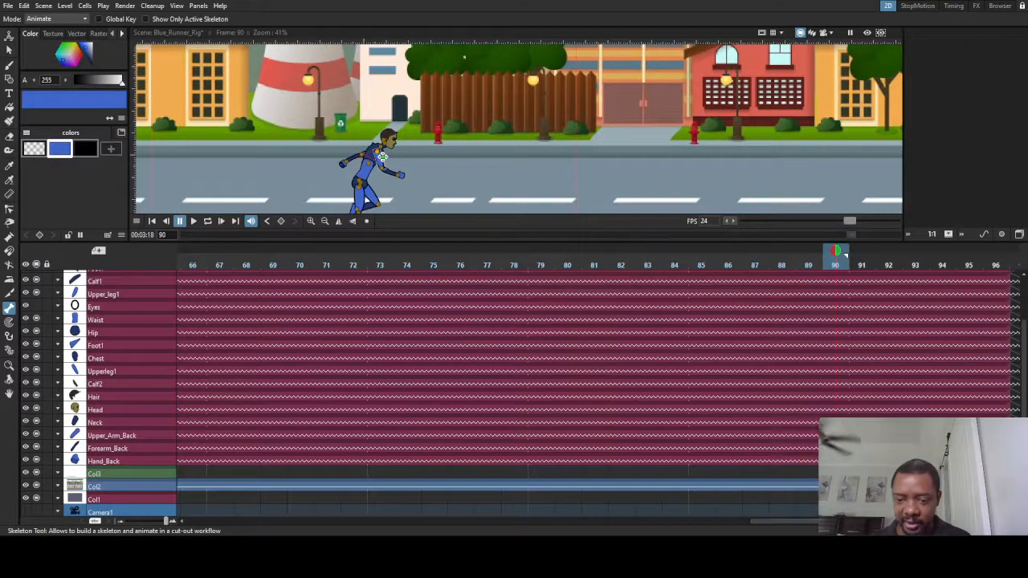
pyautogui.click(836, 486)
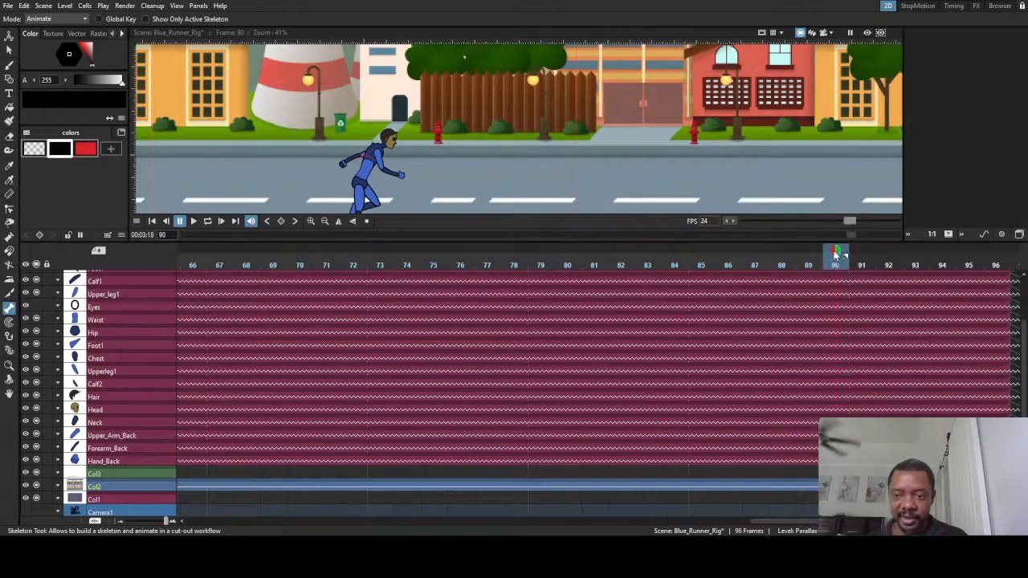
pyautogui.moveTo(750, 244); pyautogui.dragTo(430, 438)
# - Play the extended street run in a loop with a close view of the runner
pyautogui.scroll(-9, 414, 199)
pyautogui.scroll(5, 604, 354)
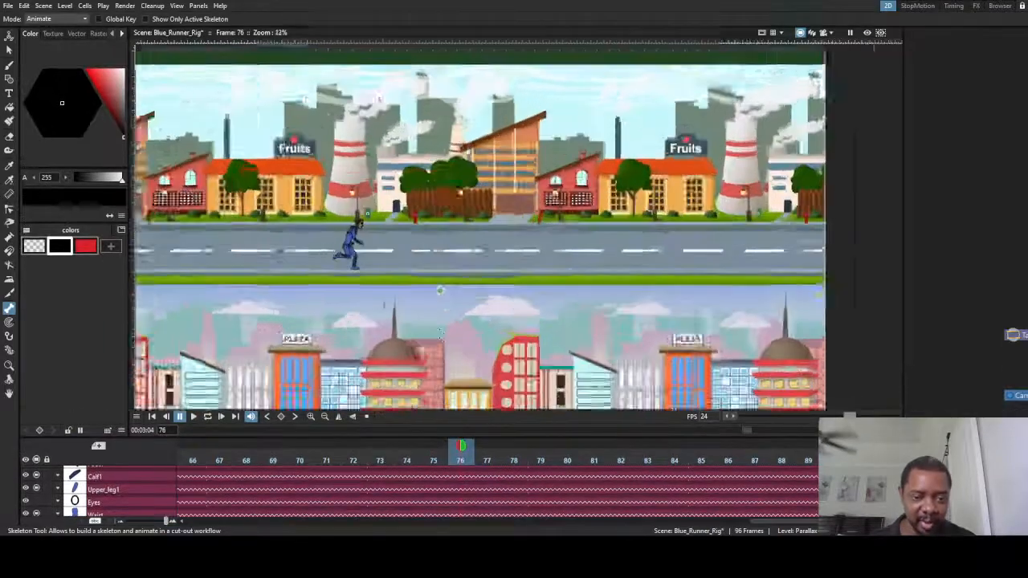
pyautogui.scroll(6, 604, 354)
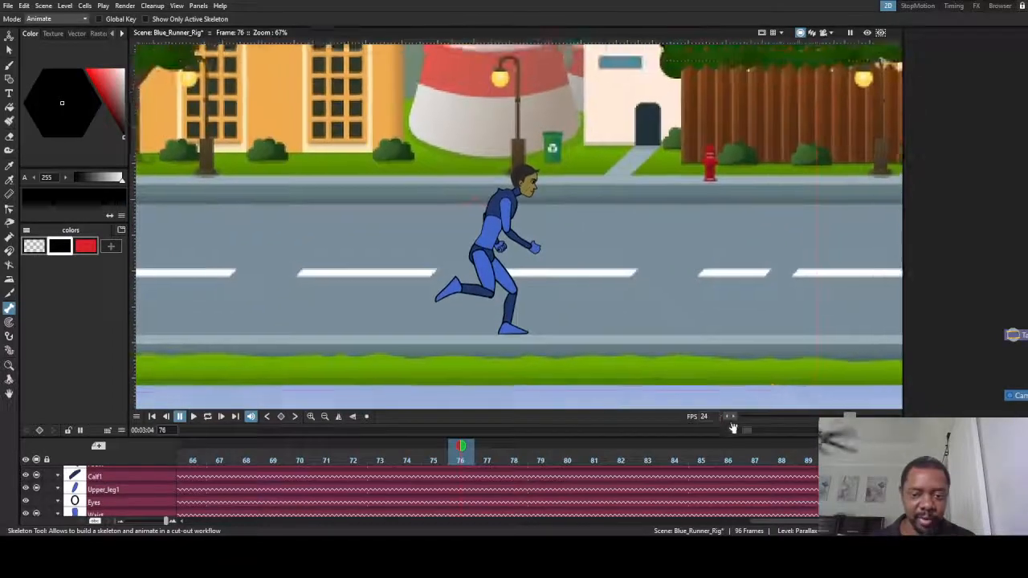
pyautogui.moveTo(732, 428); pyautogui.dragTo(734, 441)
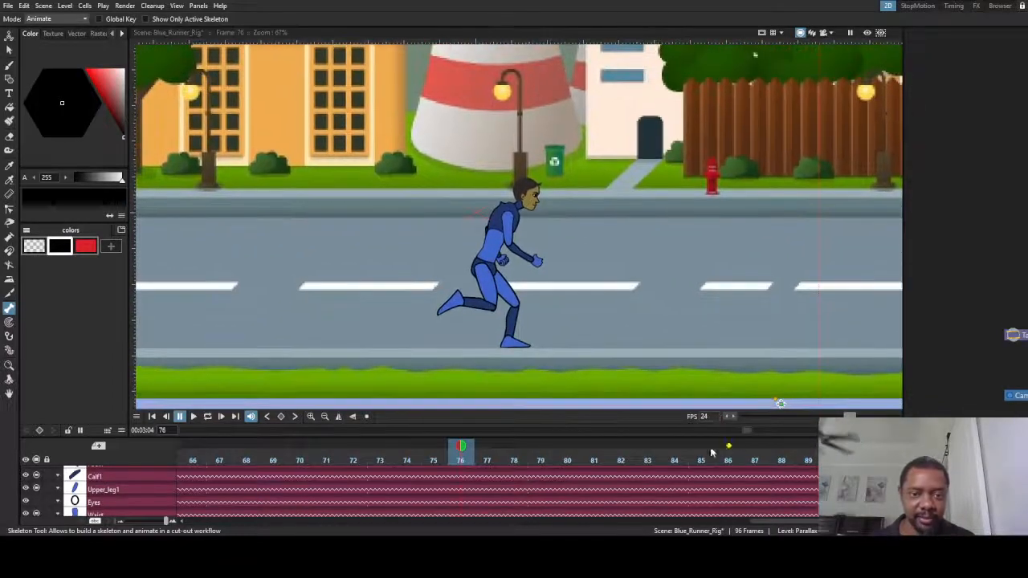
pyautogui.click(207, 417)
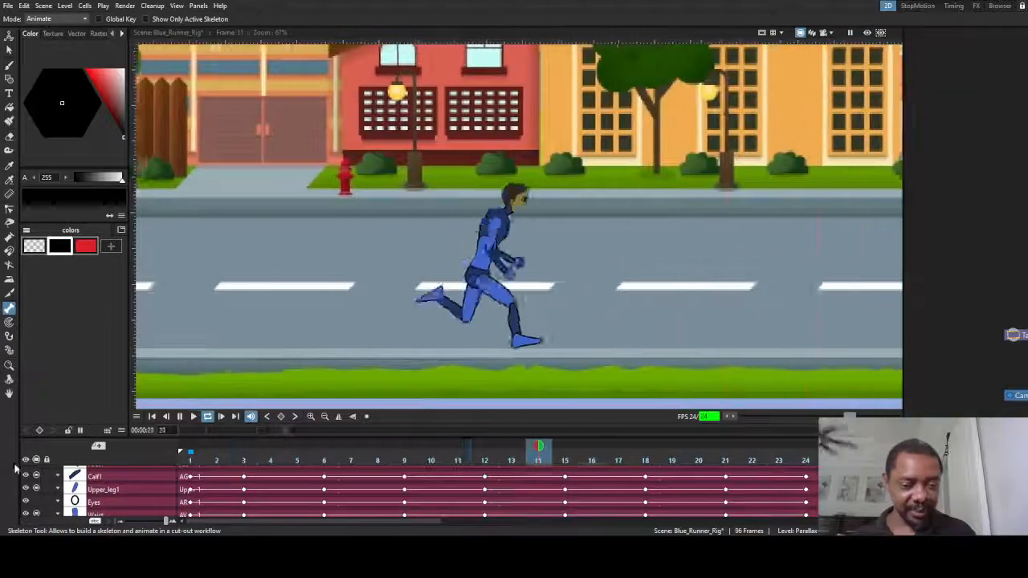
# - Stop the playback, save the scene, and enlarge the timeline to show the rig and background layers
pyautogui.press('s')
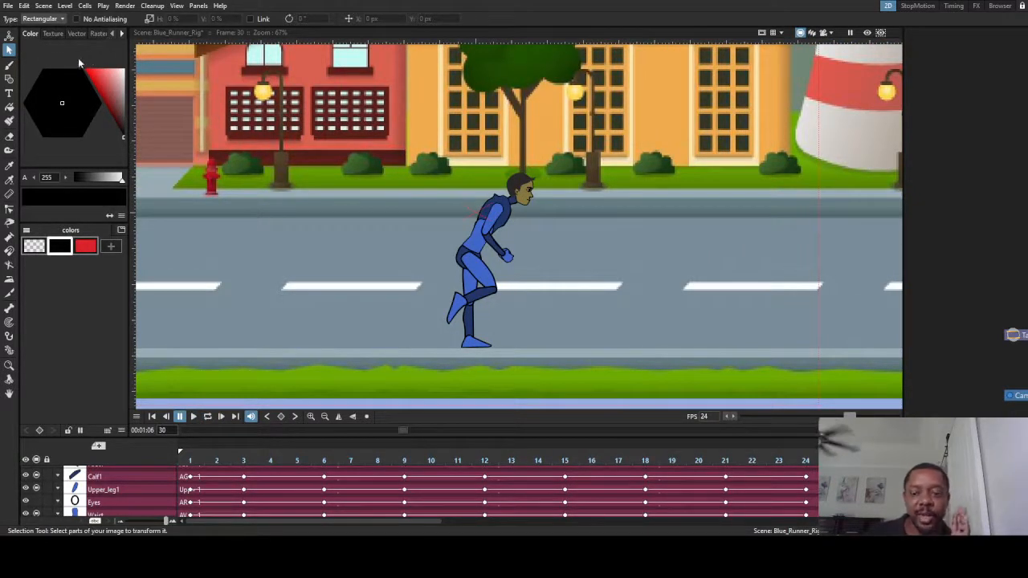
pyautogui.click(125, 10)
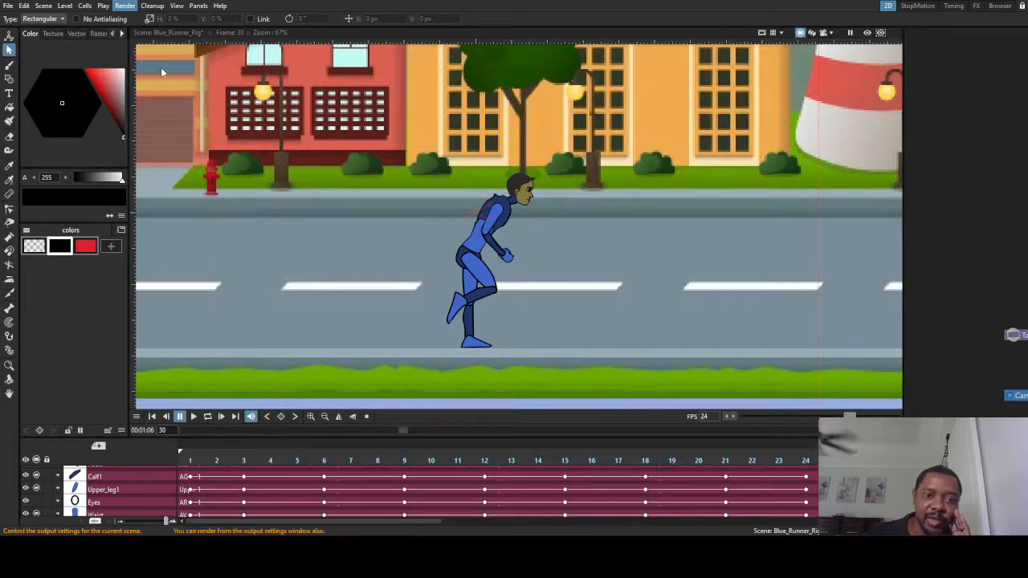
pyautogui.click(161, 72)
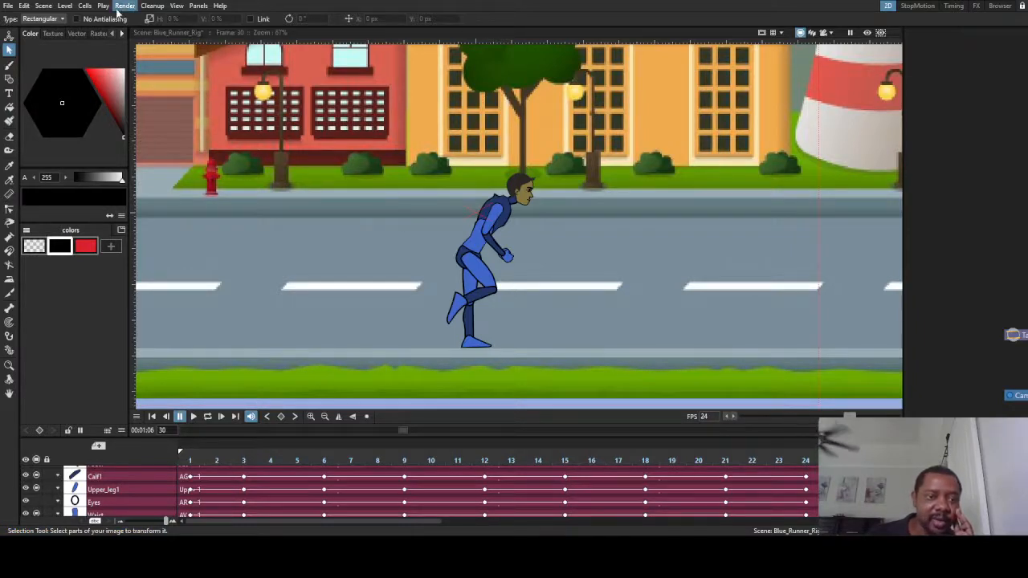
pyautogui.hotkey('ctrl', 's')
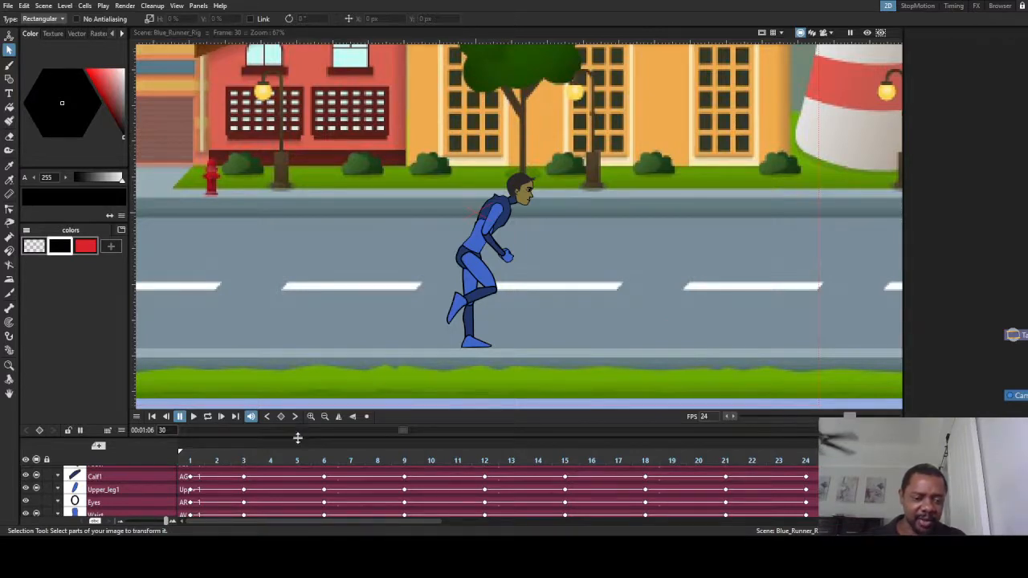
pyautogui.moveTo(294, 437); pyautogui.dragTo(307, 266)
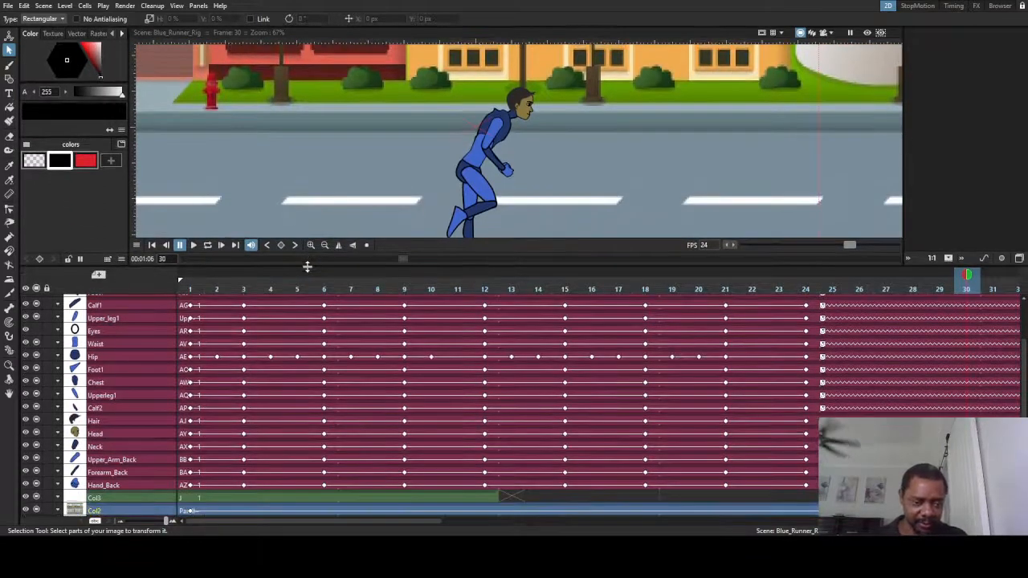
# - Delete the Hip layer's key at frame 2 and move all the rig layers' frame 3 keys to frame 2
pyautogui.scroll(2, 272, 344)
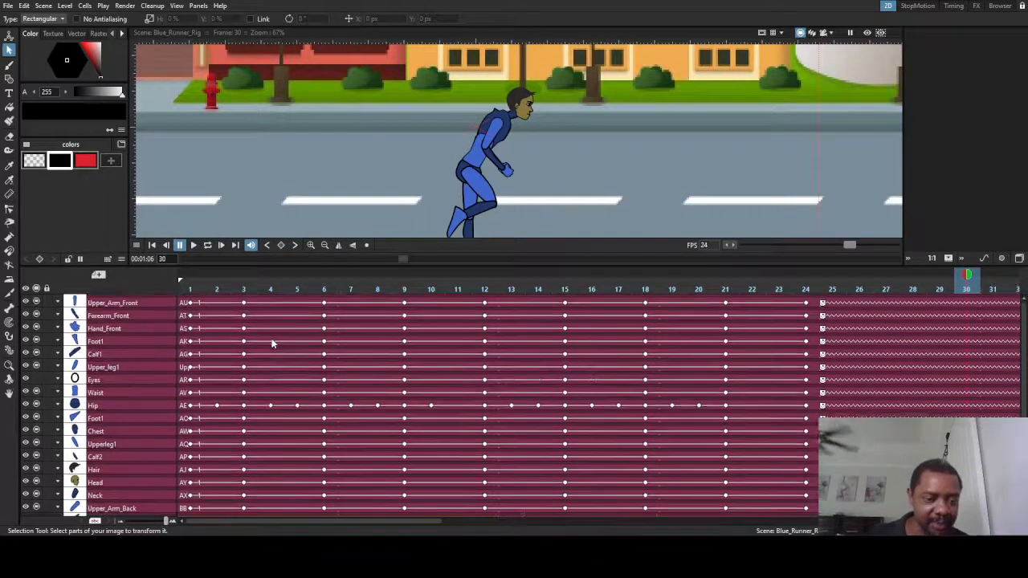
pyautogui.click(245, 304)
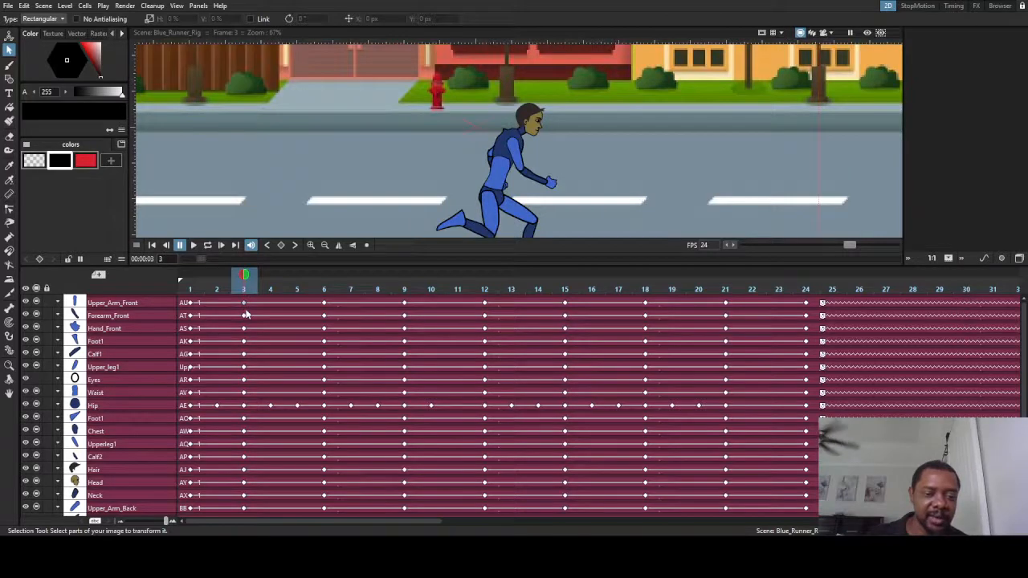
pyautogui.scroll(-3, 246, 314)
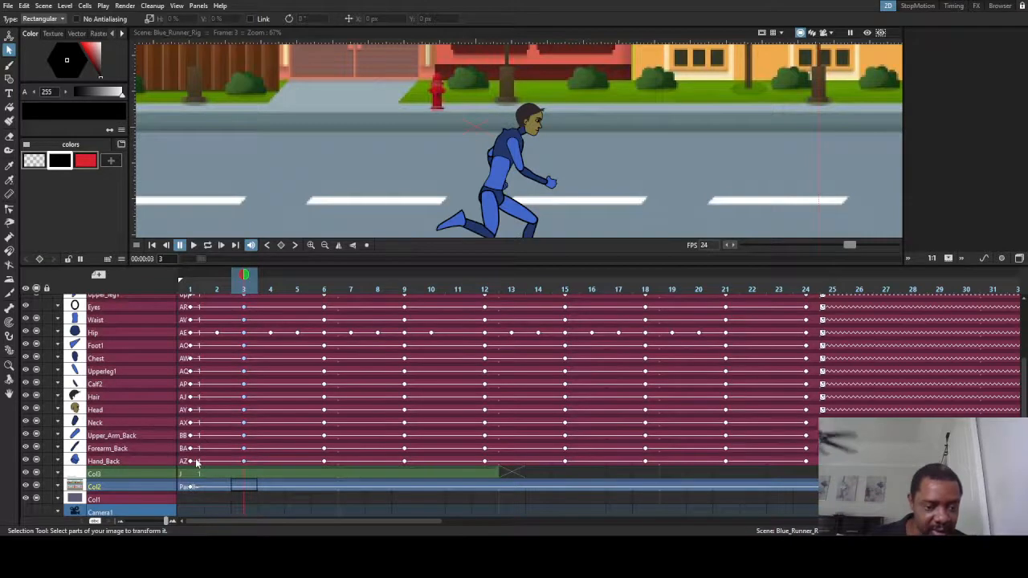
pyautogui.scroll(3, 298, 394)
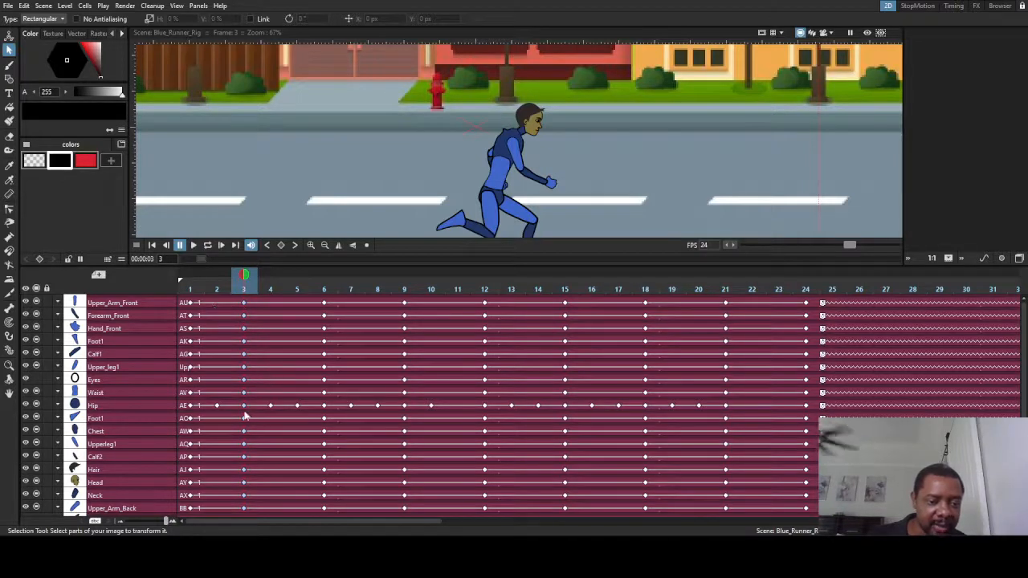
pyautogui.click(217, 407)
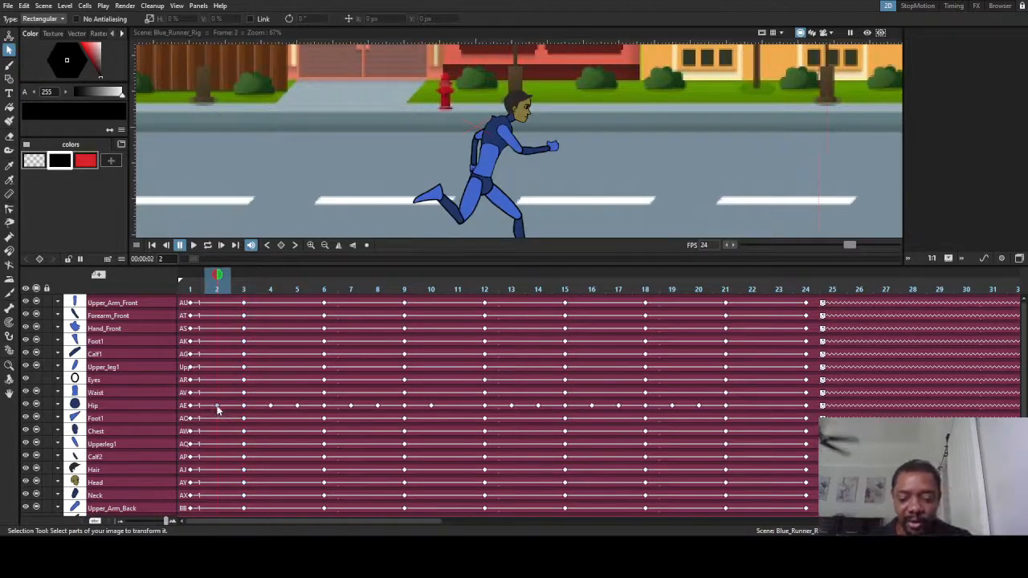
pyautogui.click(244, 304)
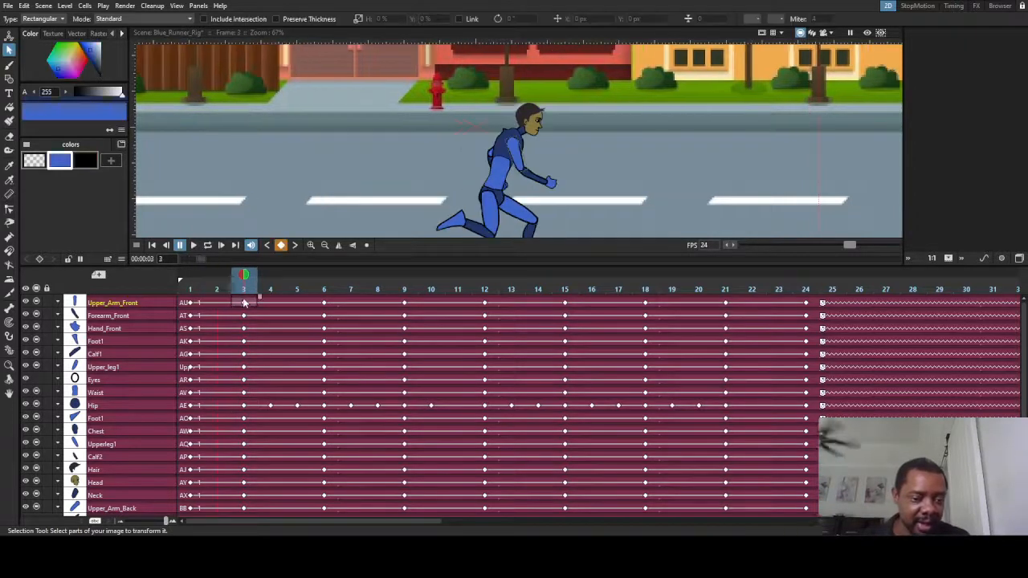
pyautogui.scroll(-3, 241, 347)
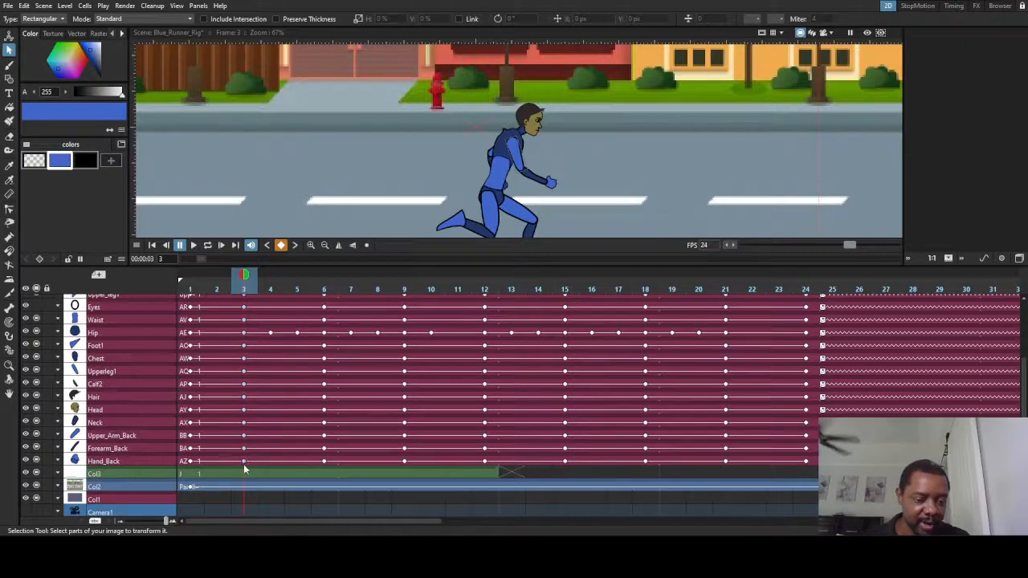
pyautogui.moveTo(244, 464); pyautogui.dragTo(229, 466)
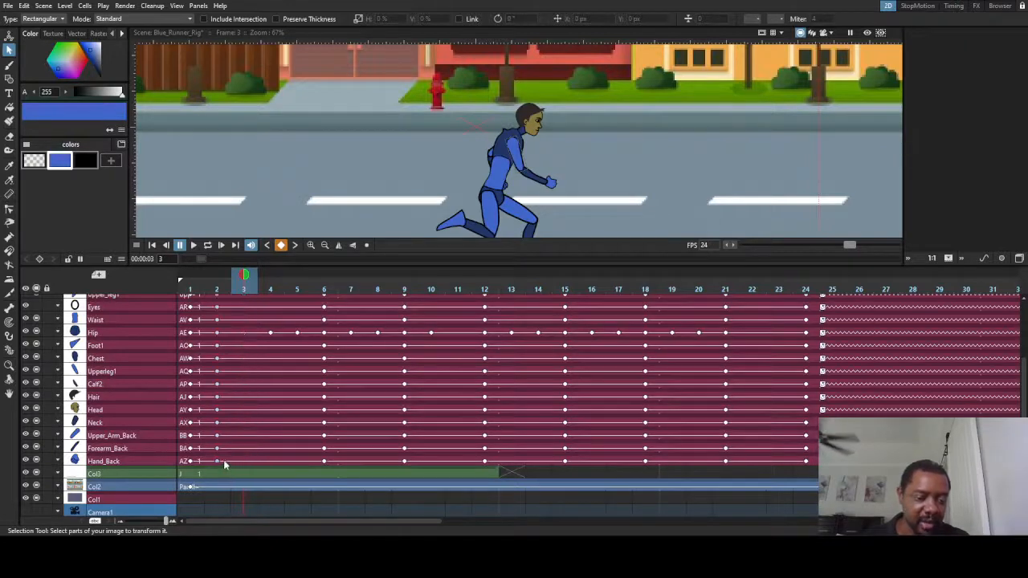
pyautogui.scroll(3, 285, 436)
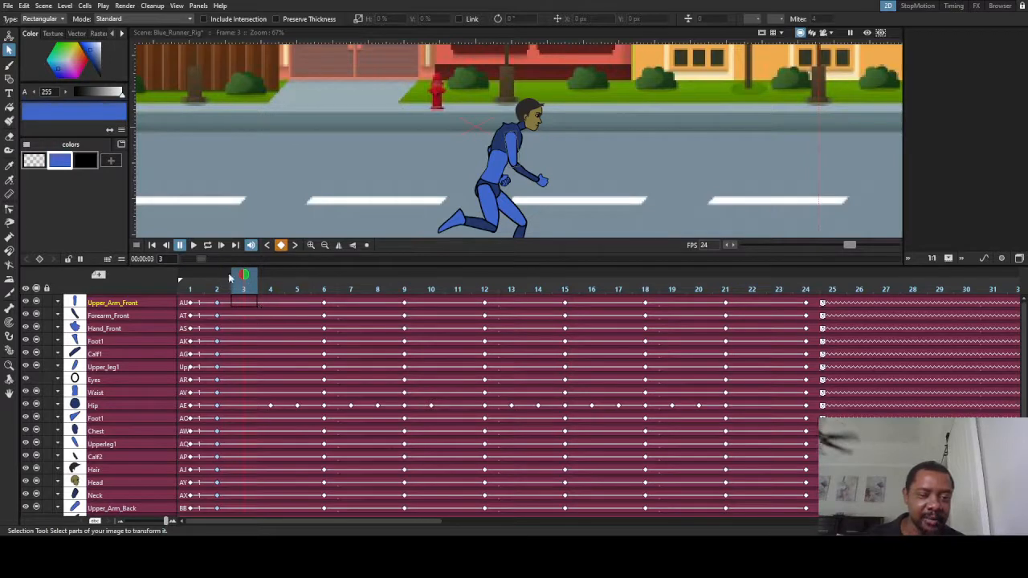
# - Delete the Hip layer's key at frame 10 and move all the rig layers' frame 9 keys to frame 10
pyautogui.moveTo(229, 278); pyautogui.dragTo(378, 291)
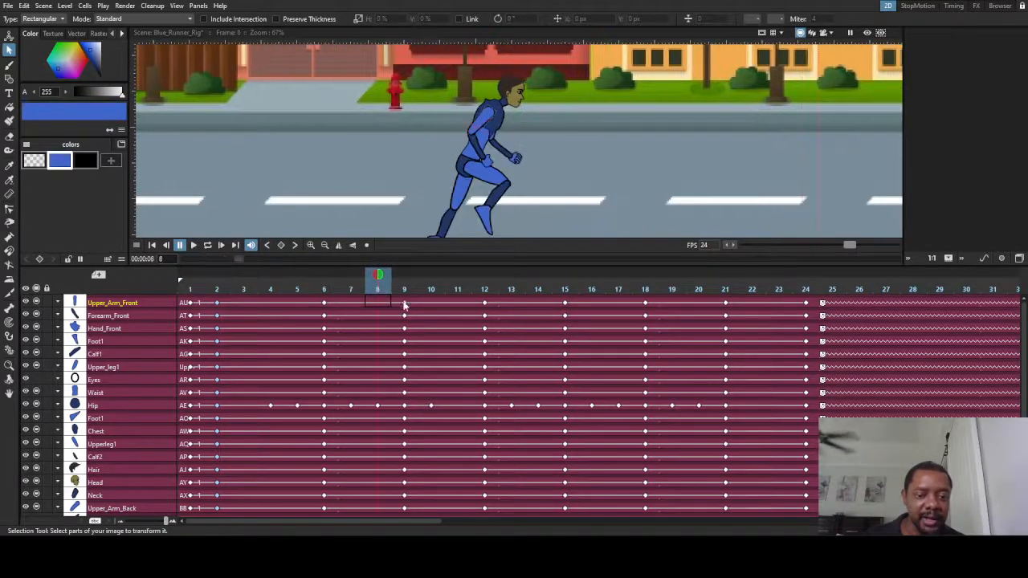
pyautogui.click(404, 308)
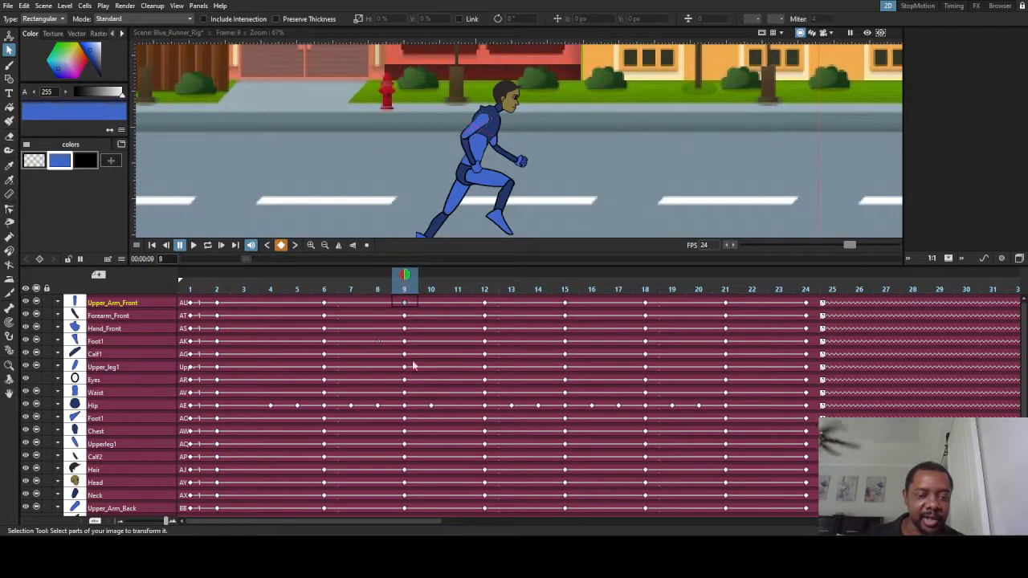
pyautogui.scroll(-2, 412, 468)
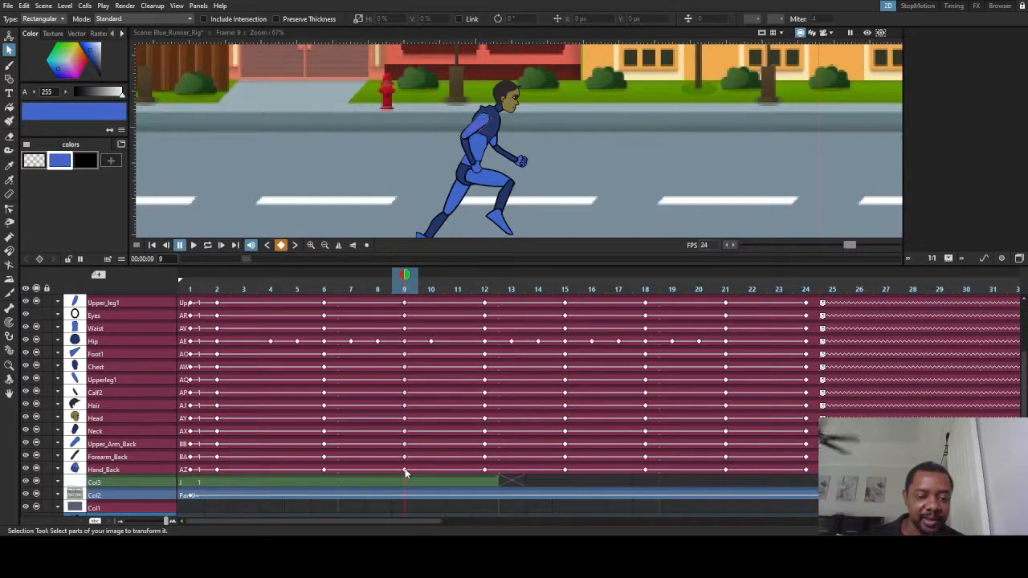
pyautogui.click(430, 344)
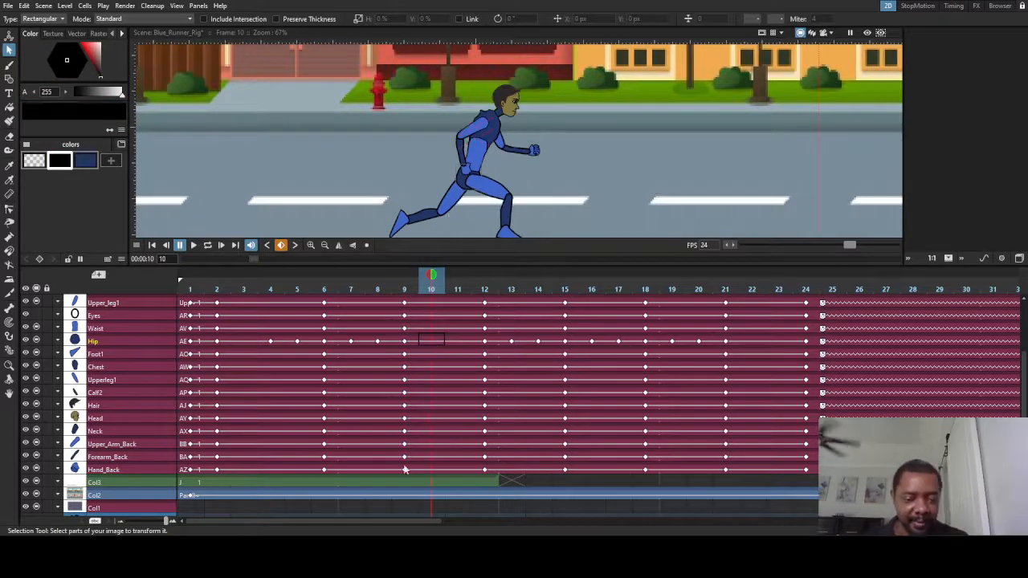
pyautogui.press('Left')
pyautogui.scroll(2, 409, 450)
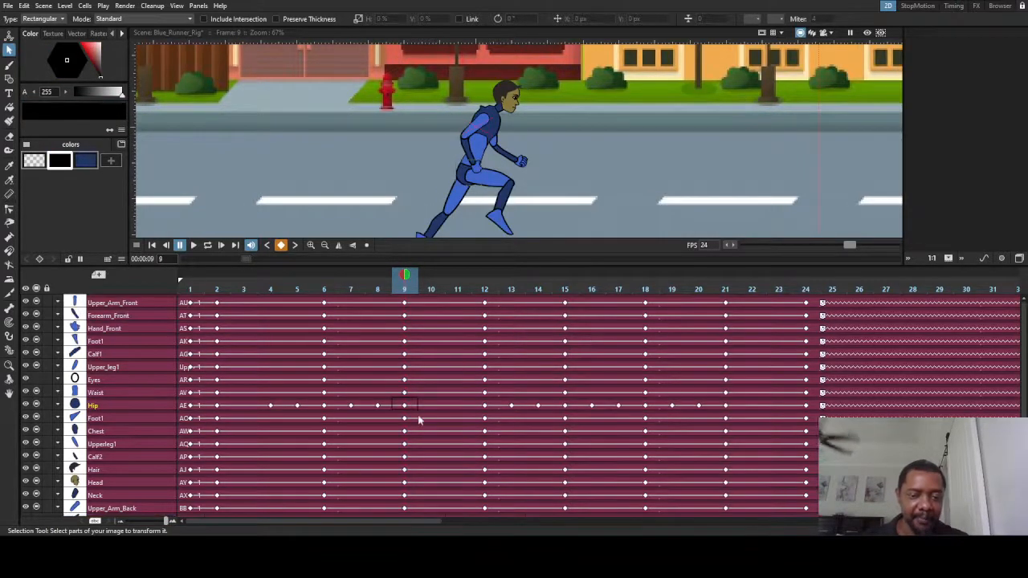
pyautogui.click(404, 305)
pyautogui.scroll(-2, 424, 467)
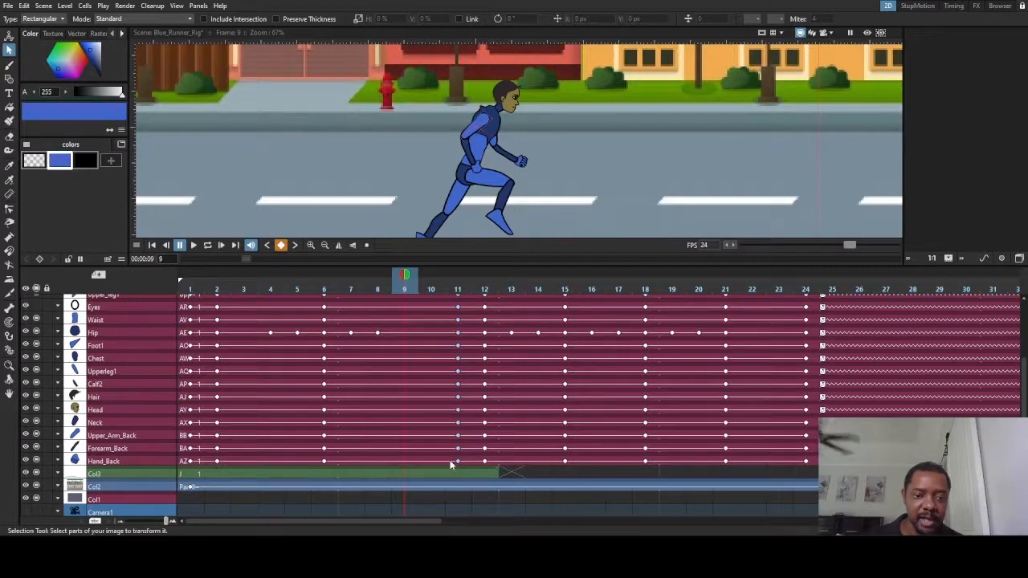
pyautogui.moveTo(436, 460); pyautogui.dragTo(436, 461)
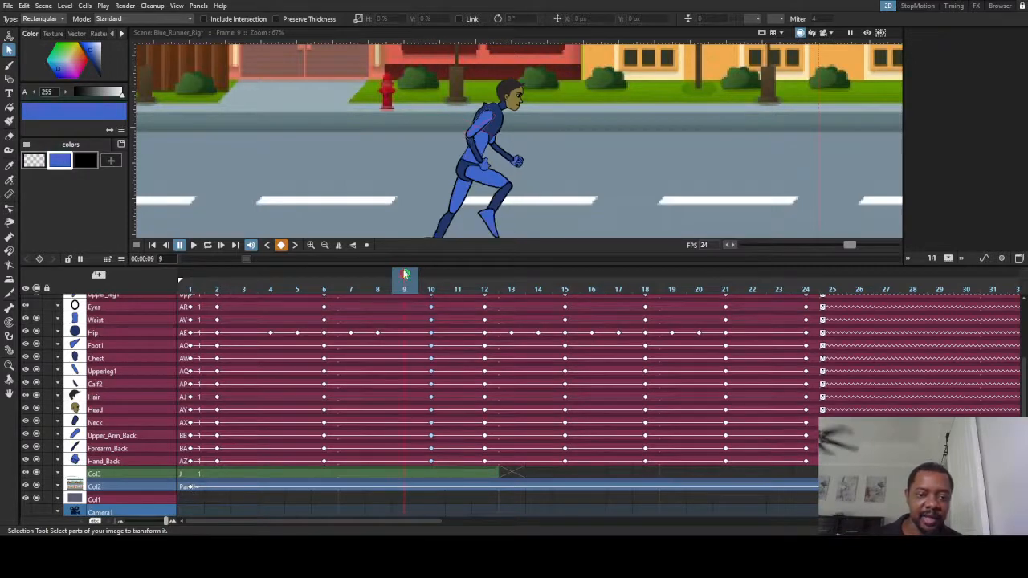
# - Return to frame 1, shrink the timeline, and play the run to review the retimed keys
pyautogui.moveTo(404, 274); pyautogui.dragTo(160, 279)
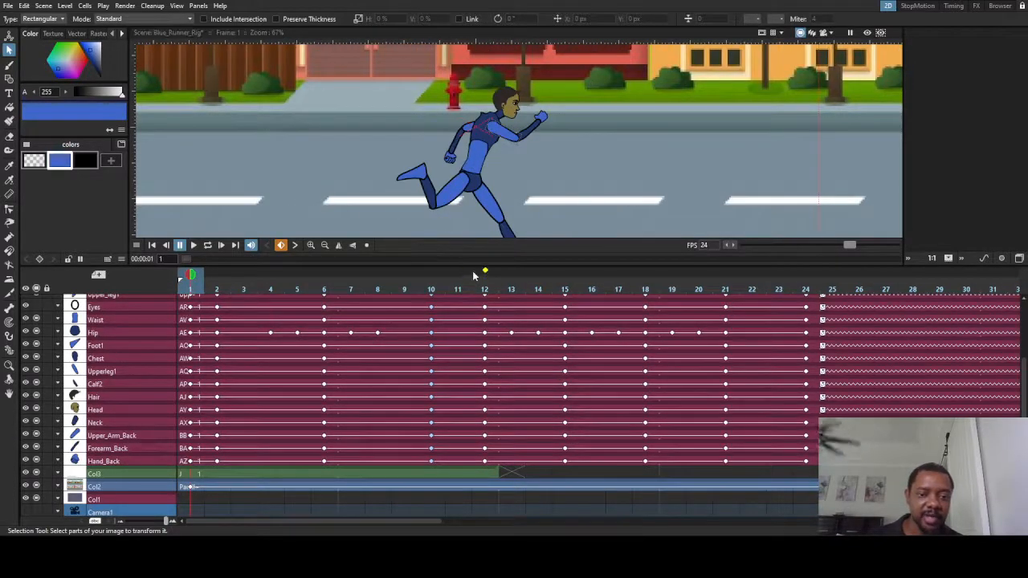
pyautogui.moveTo(474, 267); pyautogui.dragTo(324, 366)
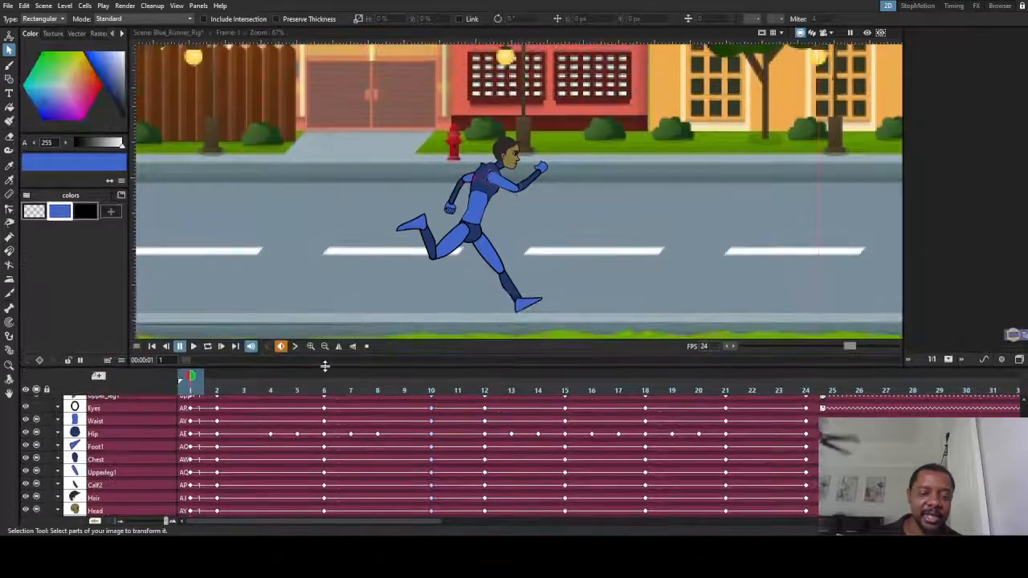
pyautogui.click(194, 347)
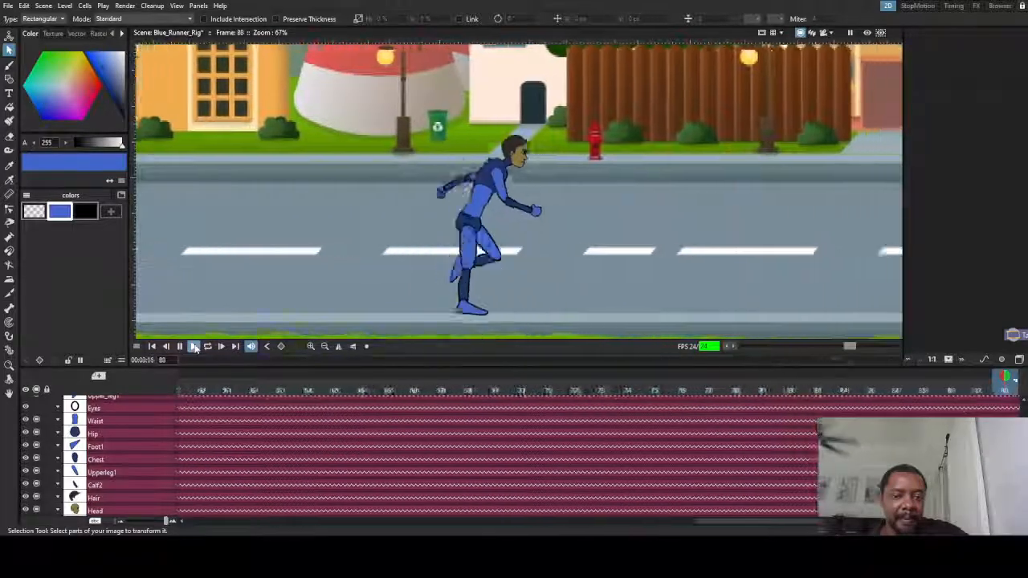
pyautogui.click(195, 347)
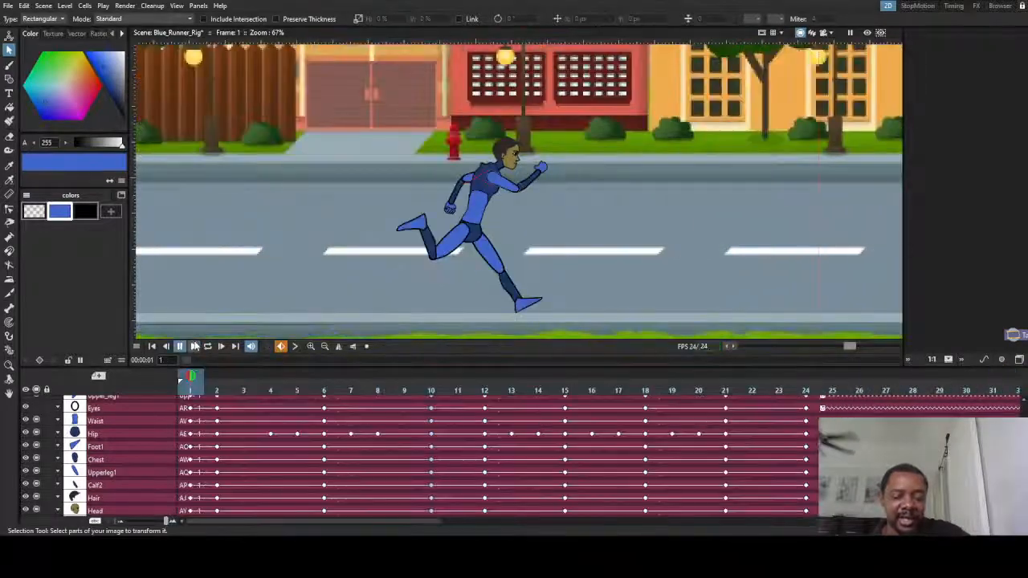
pyautogui.click(194, 347)
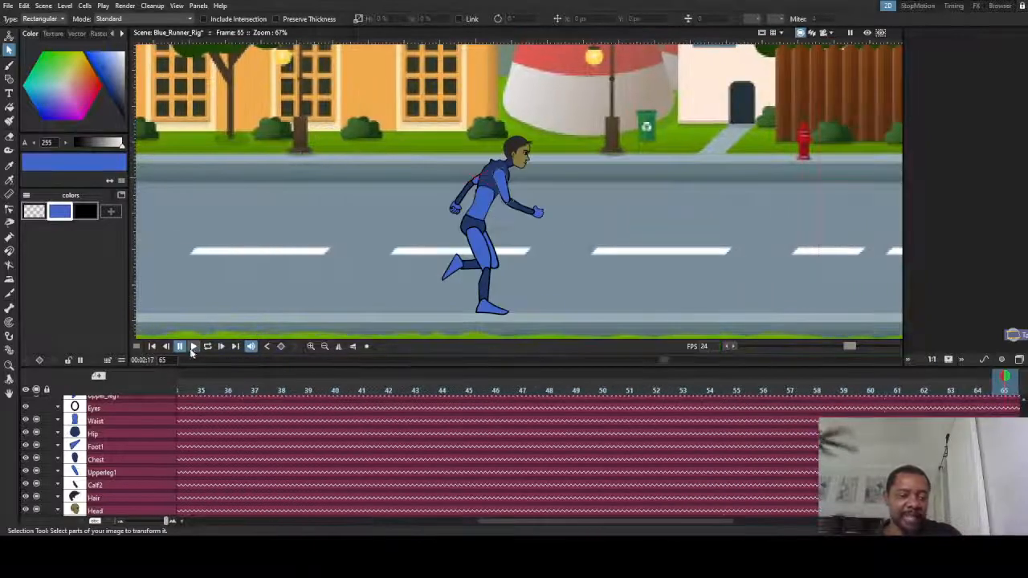
# - Undo the key retiming and deleted hip keys, and return to frame 1
pyautogui.moveTo(541, 529); pyautogui.dragTo(161, 519)
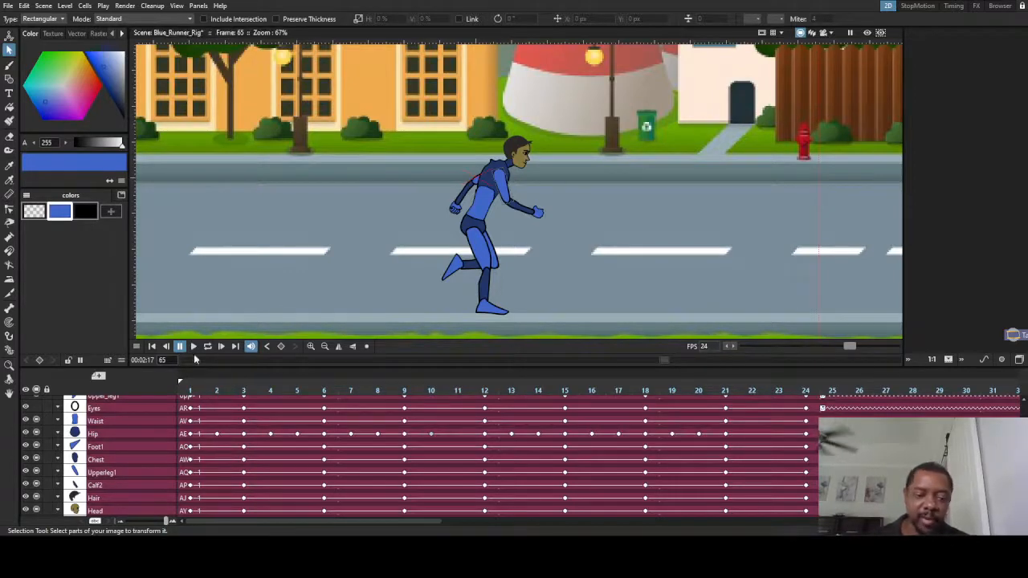
pyautogui.click(215, 391)
pyautogui.moveTo(208, 378); pyautogui.dragTo(92, 374)
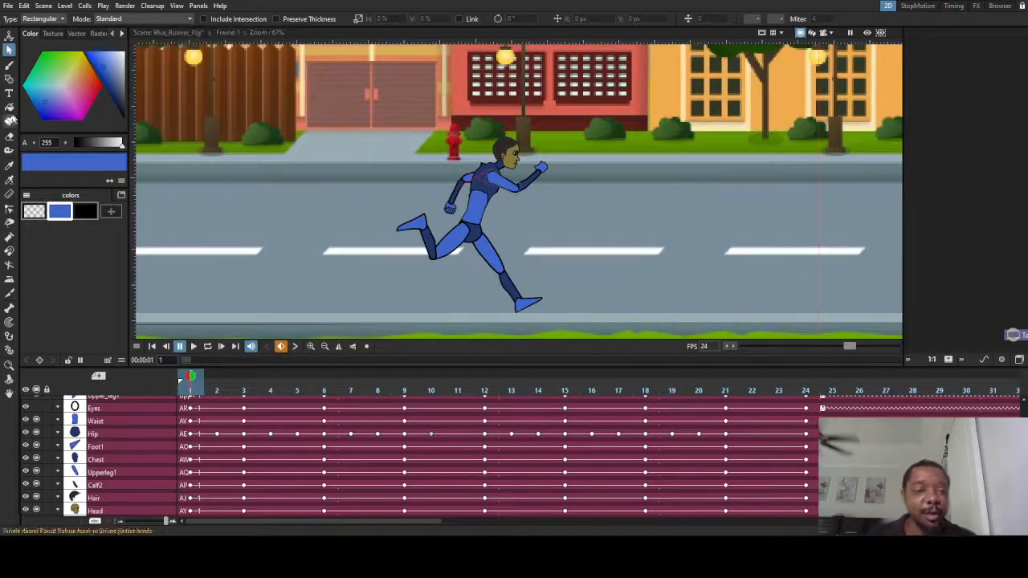
# - With the Skeleton tool, rotate the waist at frame 1 so the torso leans back, and copy that waist key to frames 12 and 24
pyautogui.click(9, 308)
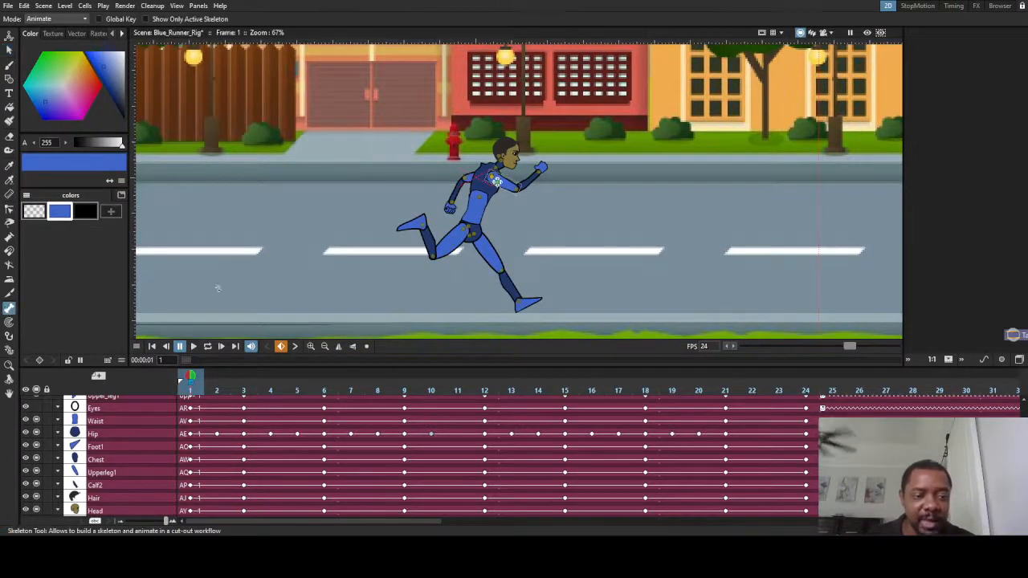
pyautogui.click(473, 231)
pyautogui.moveTo(473, 207); pyautogui.dragTo(460, 208)
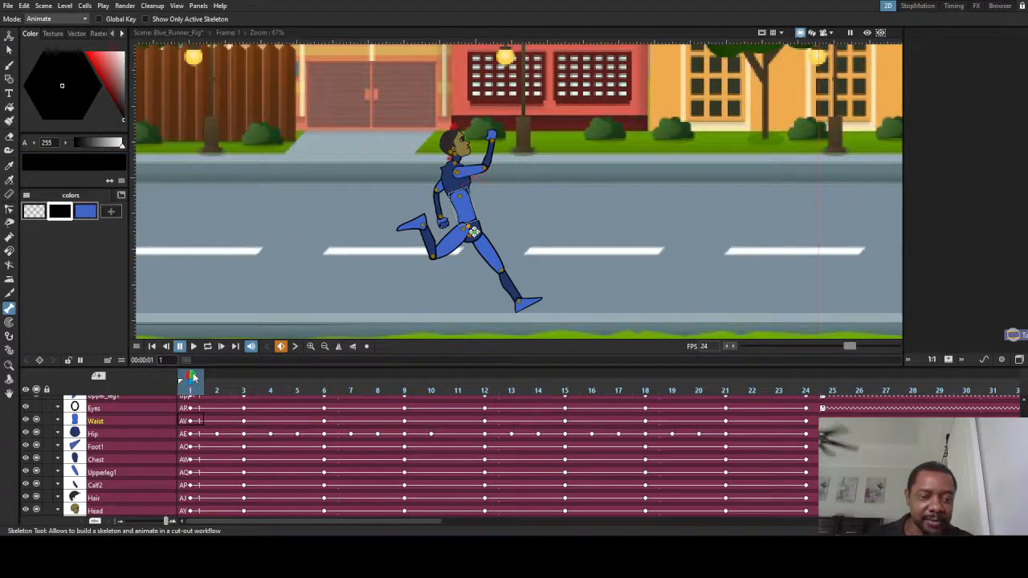
pyautogui.moveTo(193, 378); pyautogui.dragTo(483, 414)
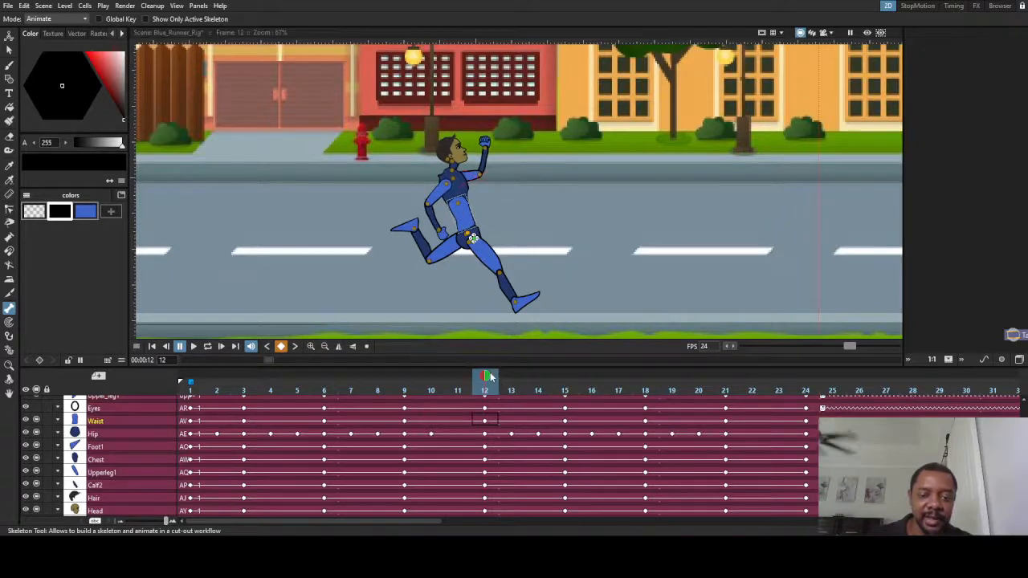
pyautogui.moveTo(490, 376); pyautogui.dragTo(817, 406)
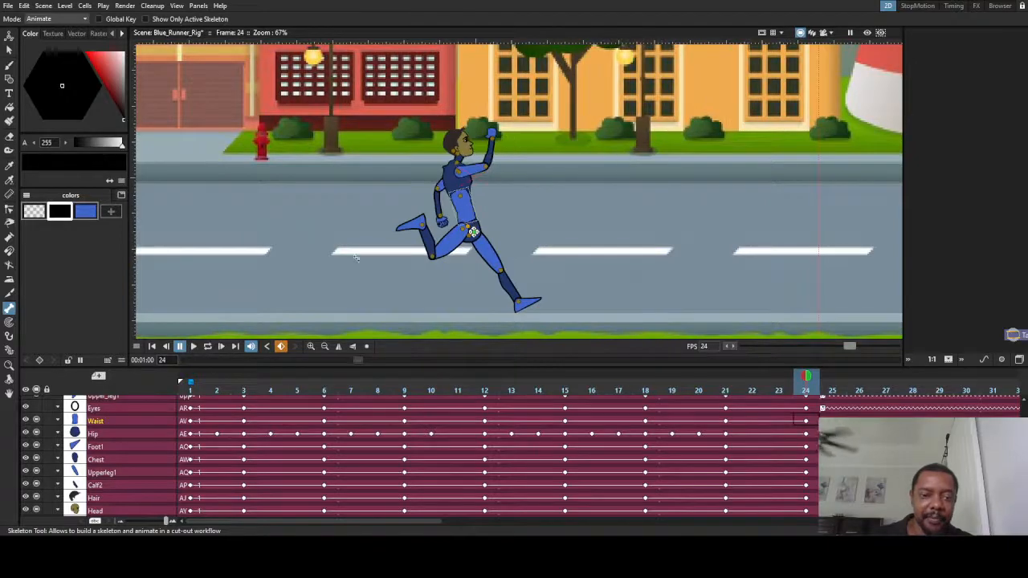
# - Play the run to review the leaned-back torso, stop it, and return to frame 1
pyautogui.click(207, 346)
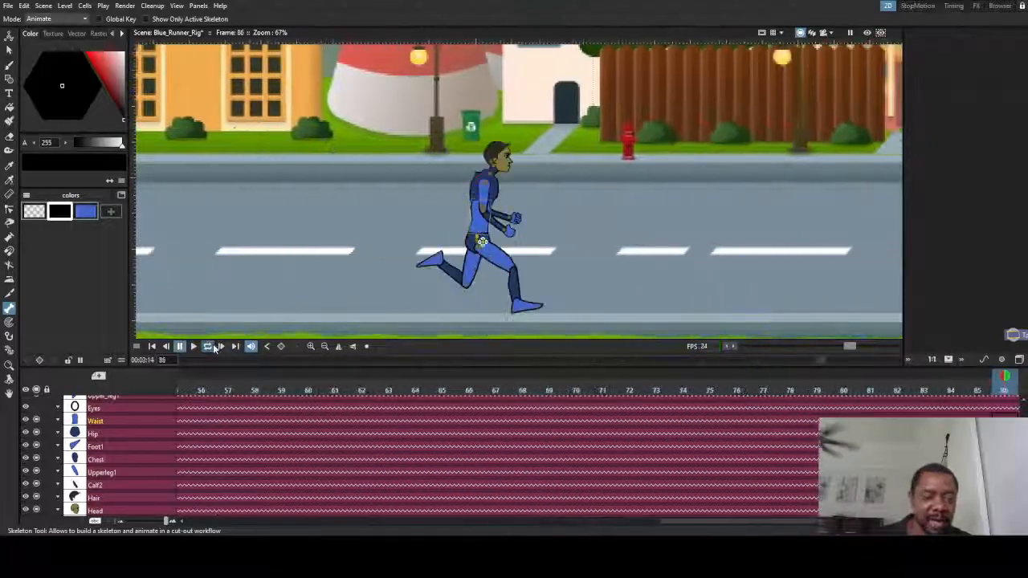
pyautogui.click(816, 390)
pyautogui.moveTo(790, 381); pyautogui.dragTo(2, 358)
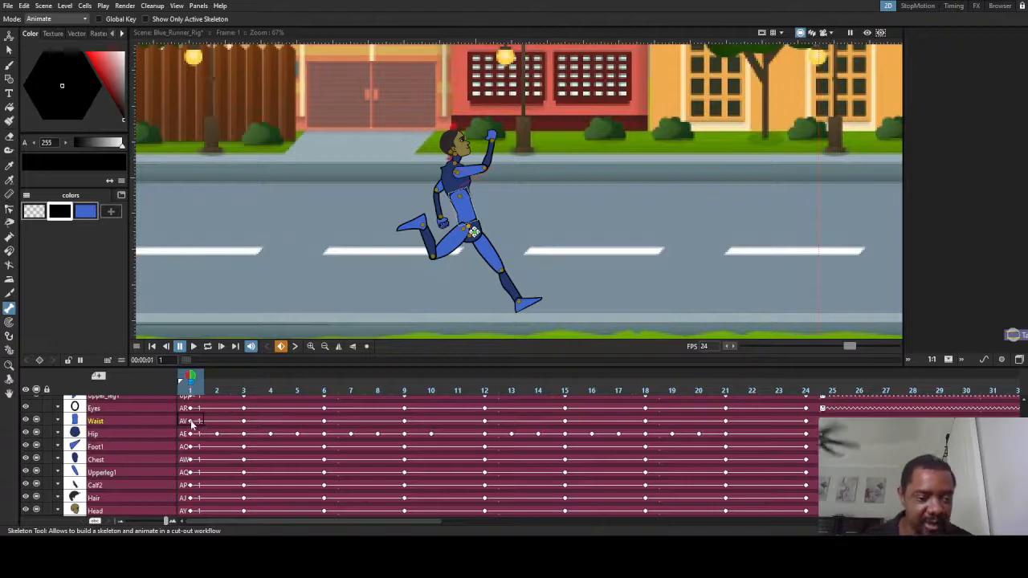
# - Paste the Waist layer's frame 1 key onto its keys at frames 3, 6, 9, 12, 15, 18, 21 and 24, and return to frame 1
pyautogui.click(244, 424)
pyautogui.hotkey('ctrl', 'v')
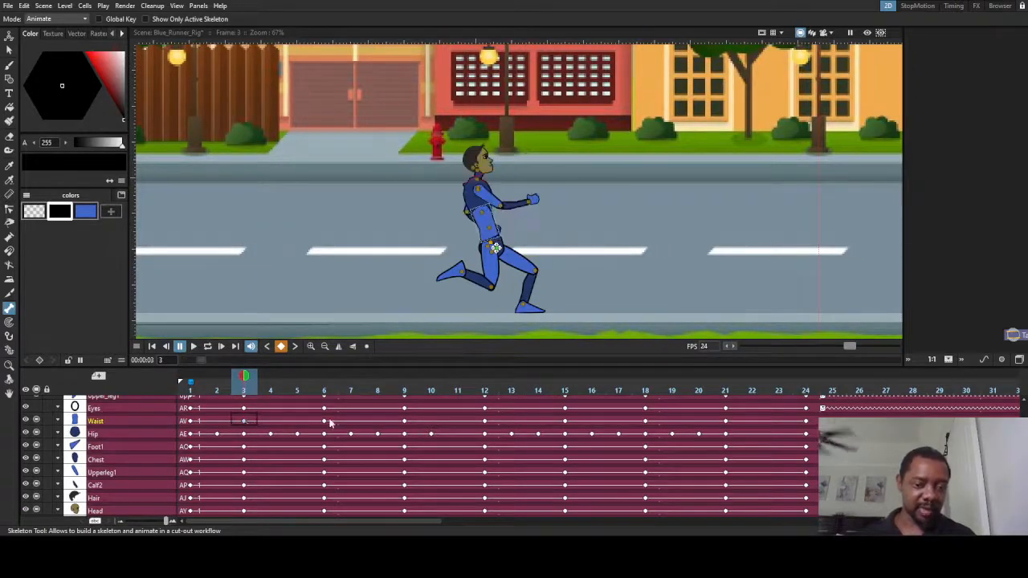
pyautogui.click(324, 421)
pyautogui.hotkey('ctrl', 'v')
pyautogui.click(404, 421)
pyautogui.hotkey('ctrl', 'v')
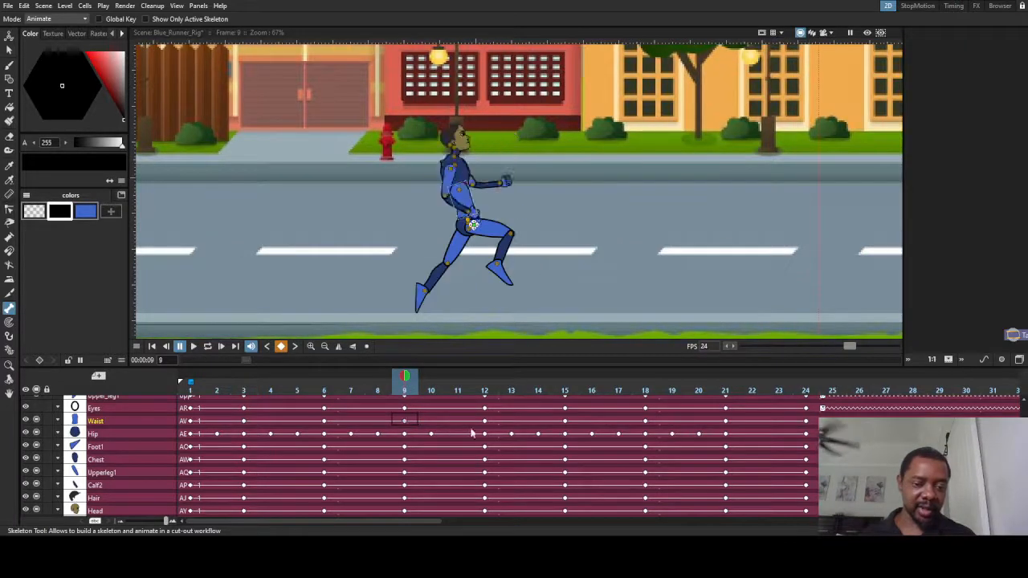
pyautogui.click(485, 421)
pyautogui.hotkey('ctrl', 'v')
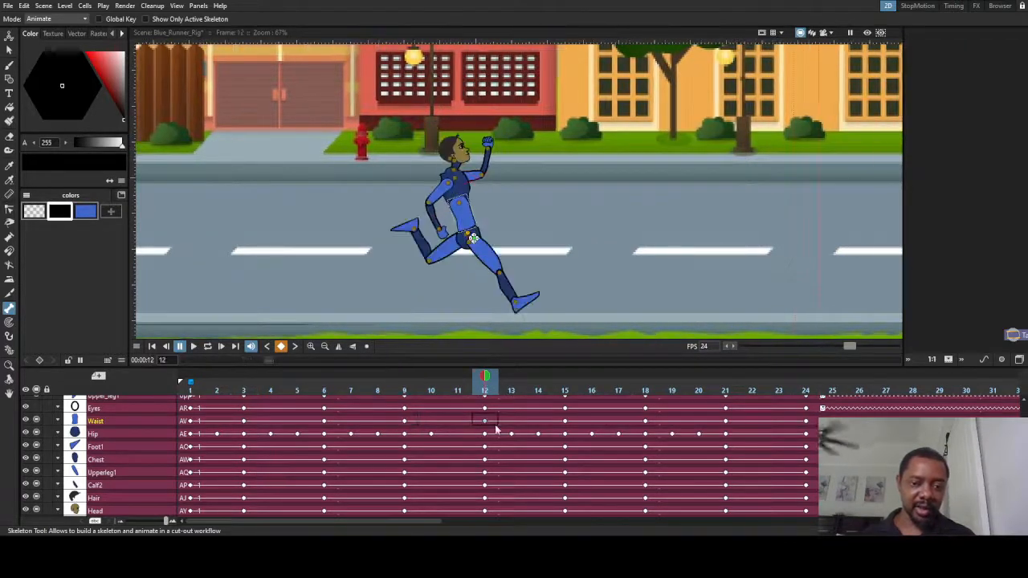
pyautogui.click(567, 422)
pyautogui.hotkey('ctrl', 'v')
pyautogui.click(645, 421)
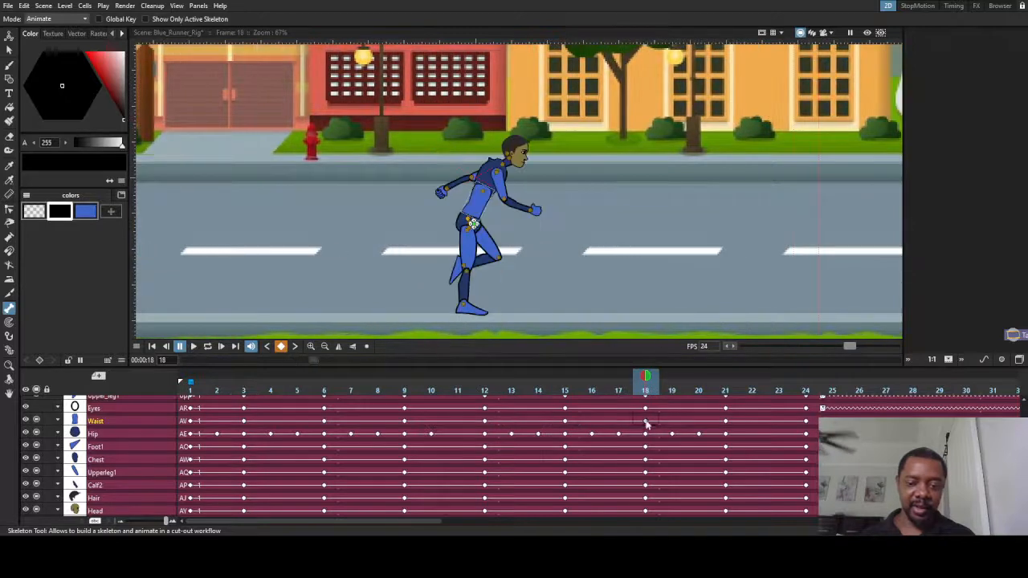
pyautogui.hotkey('ctrl', 'v')
pyautogui.click(726, 420)
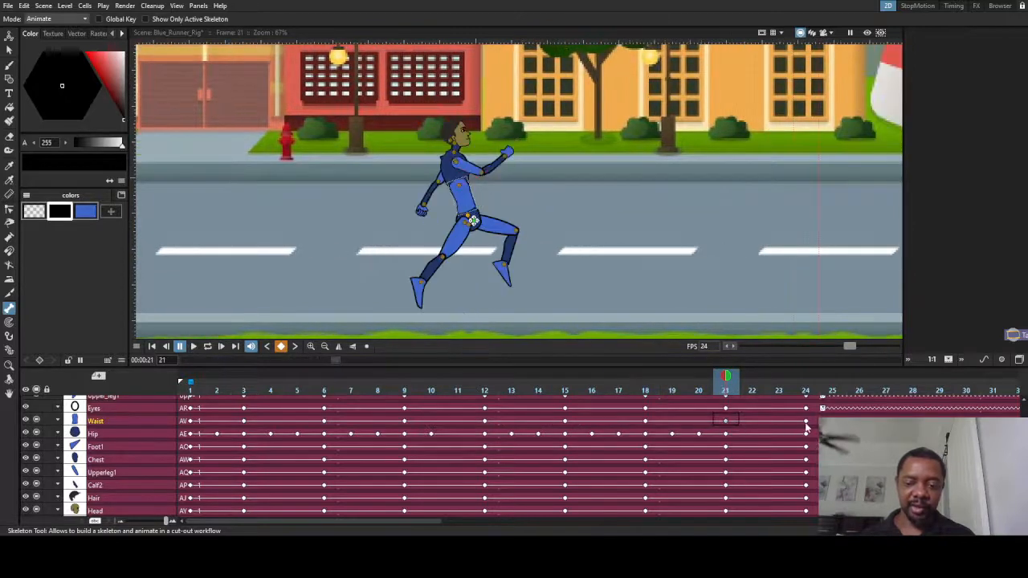
pyautogui.click(806, 424)
pyautogui.moveTo(452, 387); pyautogui.dragTo(94, 363)
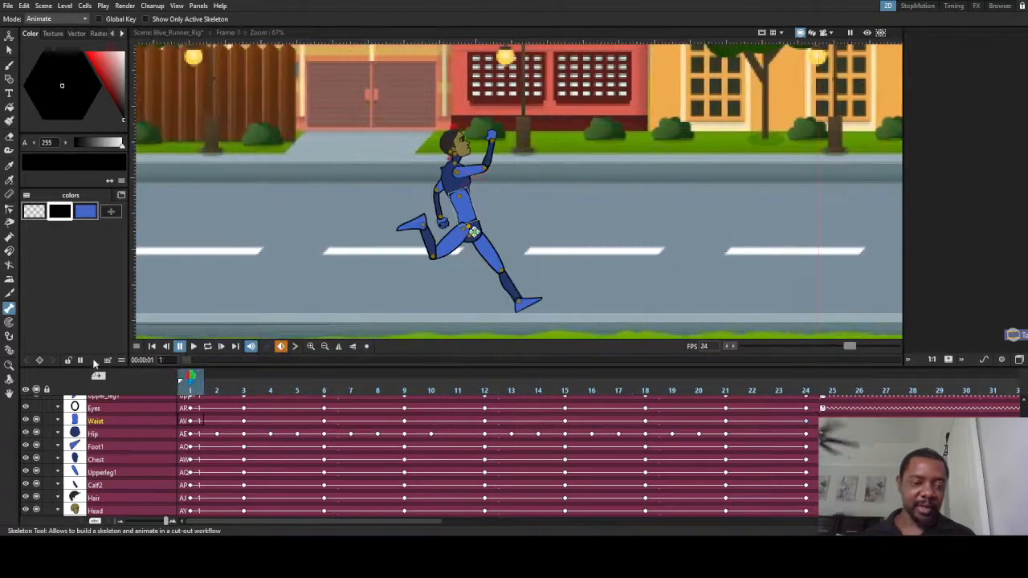
# - Play the run in a loop to review the torso lean, stop it, and return to frame 1
pyautogui.click(207, 346)
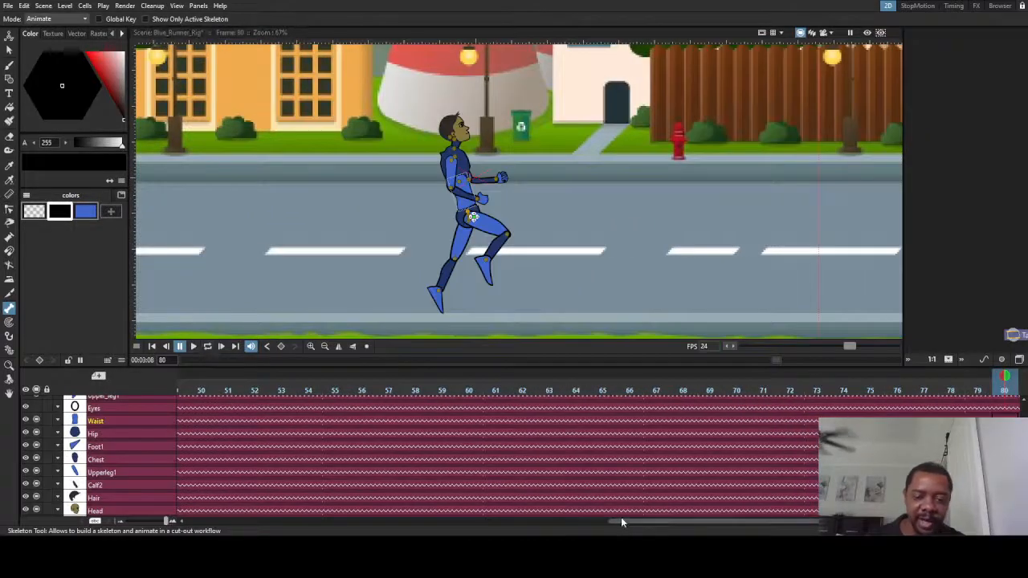
pyautogui.moveTo(621, 522); pyautogui.dragTo(119, 523)
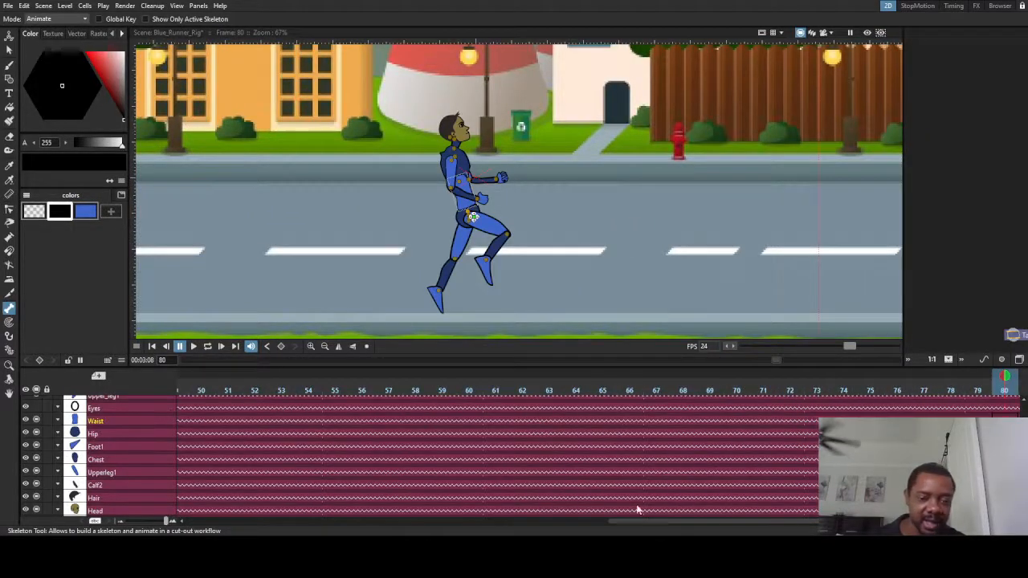
pyautogui.moveTo(703, 521); pyautogui.dragTo(286, 522)
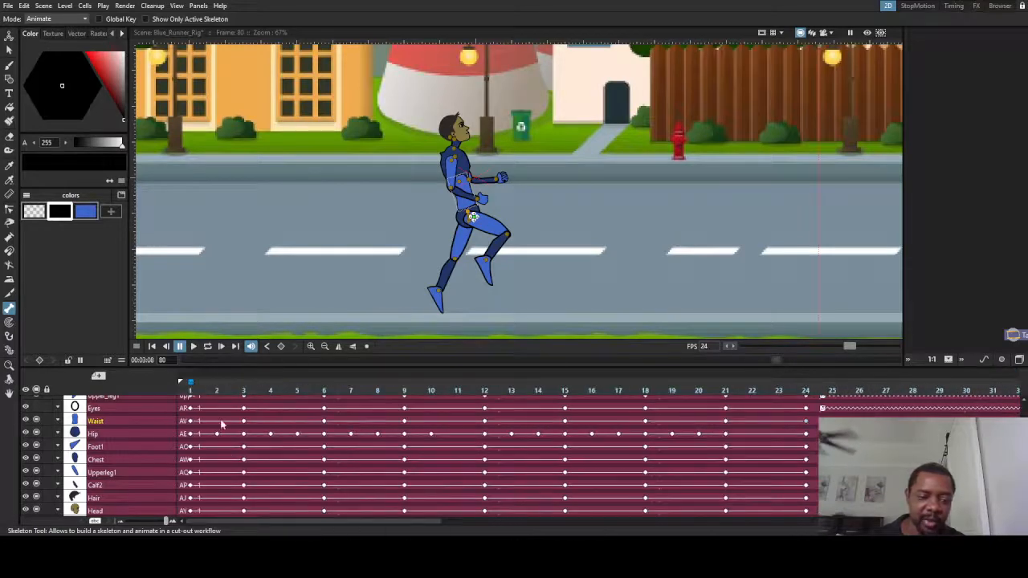
pyautogui.click(233, 390)
pyautogui.moveTo(243, 379); pyautogui.dragTo(163, 380)
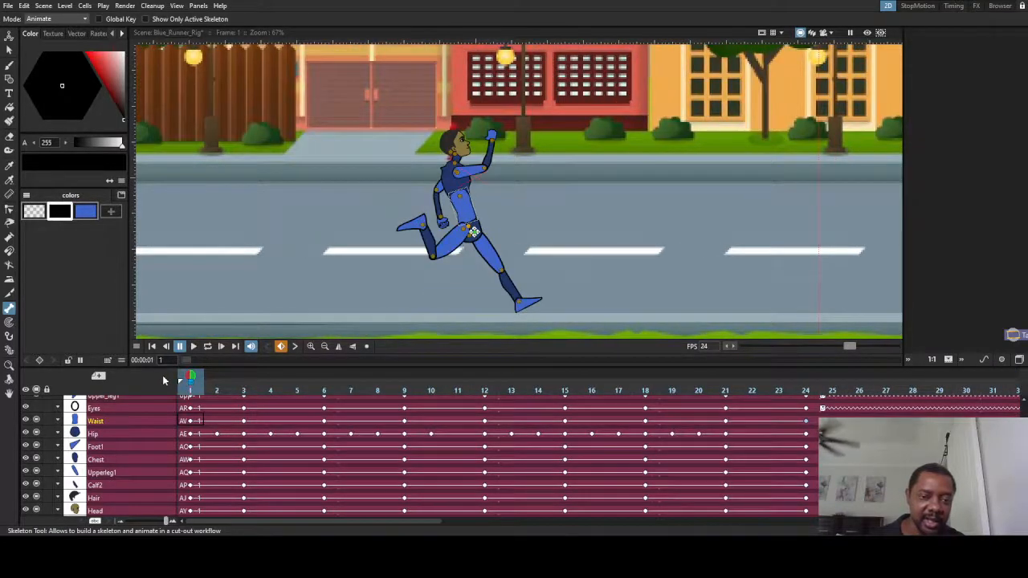
# - At frame 1, rotate the front upper arm and forearm down so the arm hangs slightly forward of the waist
pyautogui.scroll(4, 481, 166)
pyautogui.click(428, 182)
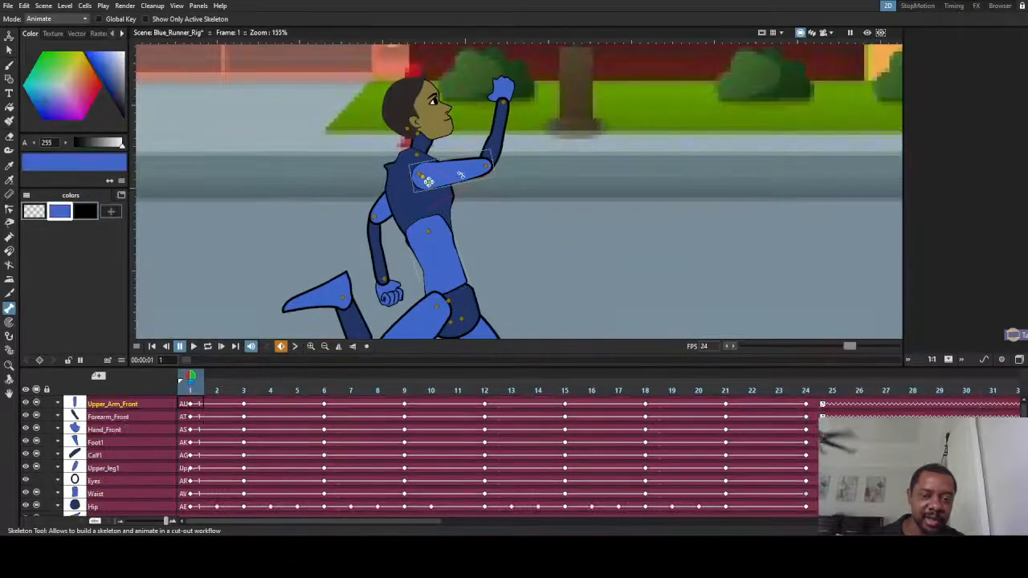
pyautogui.moveTo(460, 175); pyautogui.dragTo(410, 329)
pyautogui.click(415, 244)
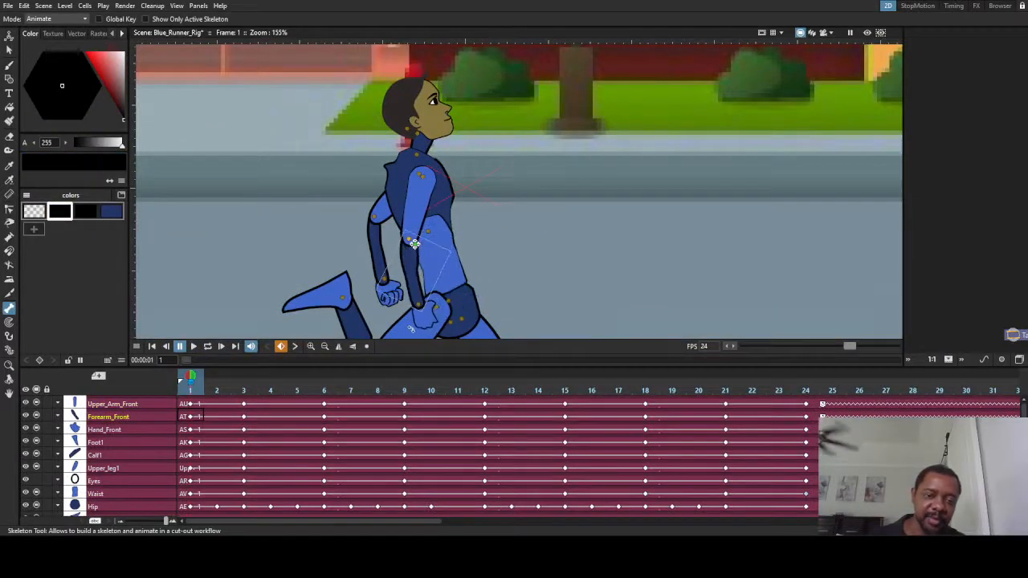
pyautogui.click(412, 204)
pyautogui.moveTo(418, 176)
pyautogui.mouseDown()
pyautogui.moveTo(435, 168)
pyautogui.moveTo(413, 169)
pyautogui.moveTo(428, 182)
pyautogui.mouseUp()
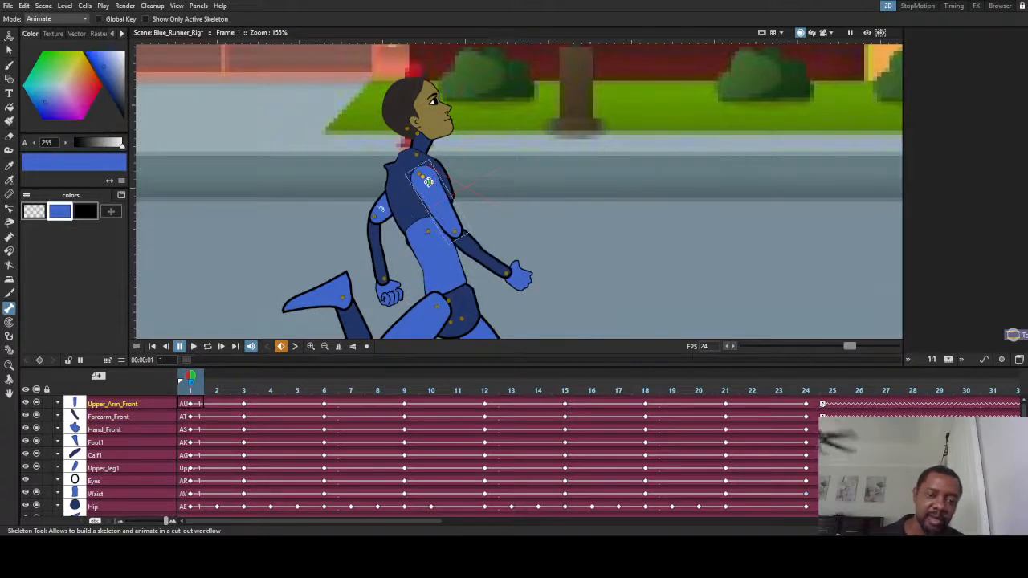
# - Try to swing the runner's back forearm and upper arm further backward at frame 1
pyautogui.click(379, 208)
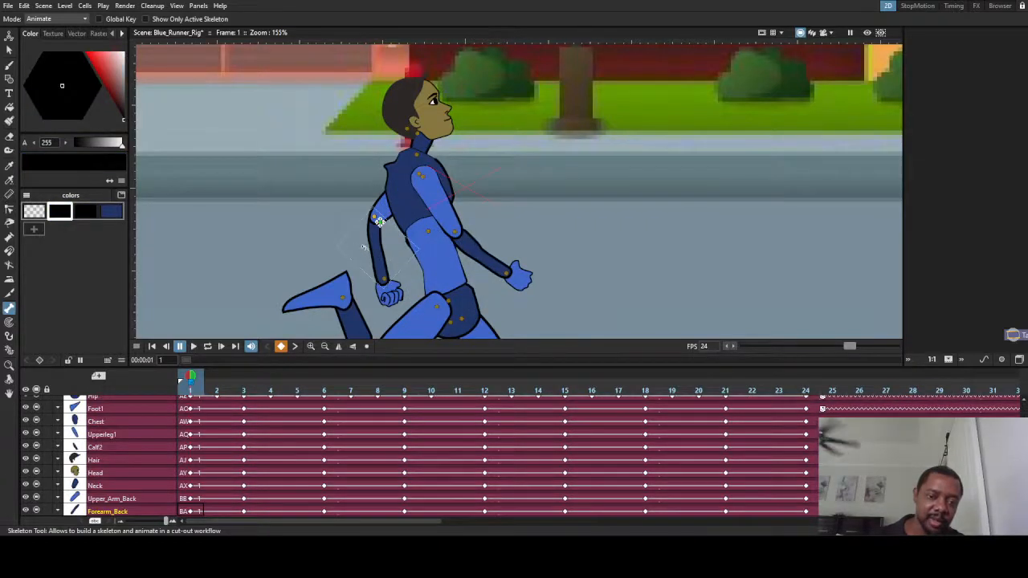
pyautogui.moveTo(377, 248); pyautogui.dragTo(358, 244)
pyautogui.scroll(5, 378, 196)
pyautogui.click(379, 207)
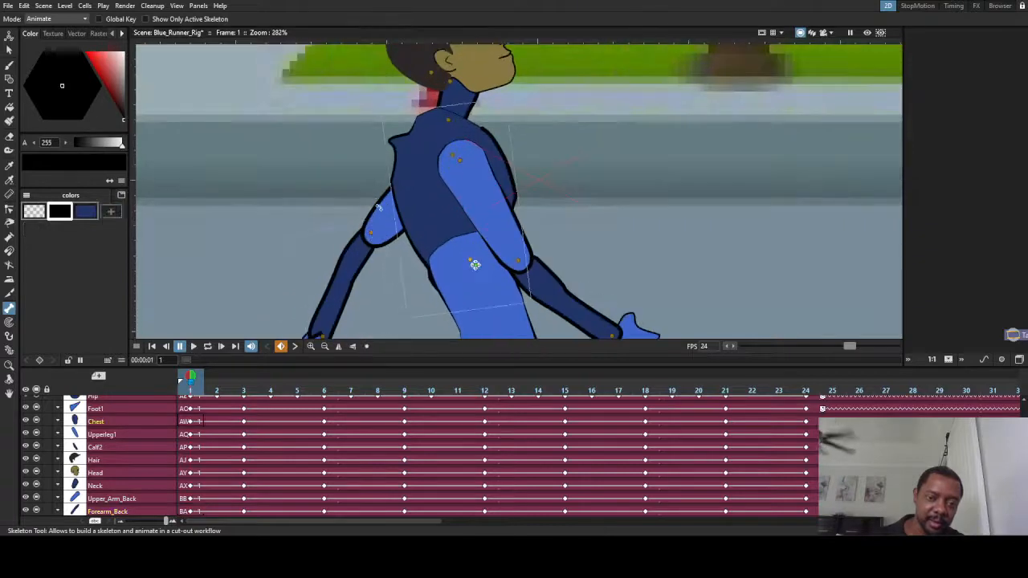
pyautogui.scroll(5, 475, 265)
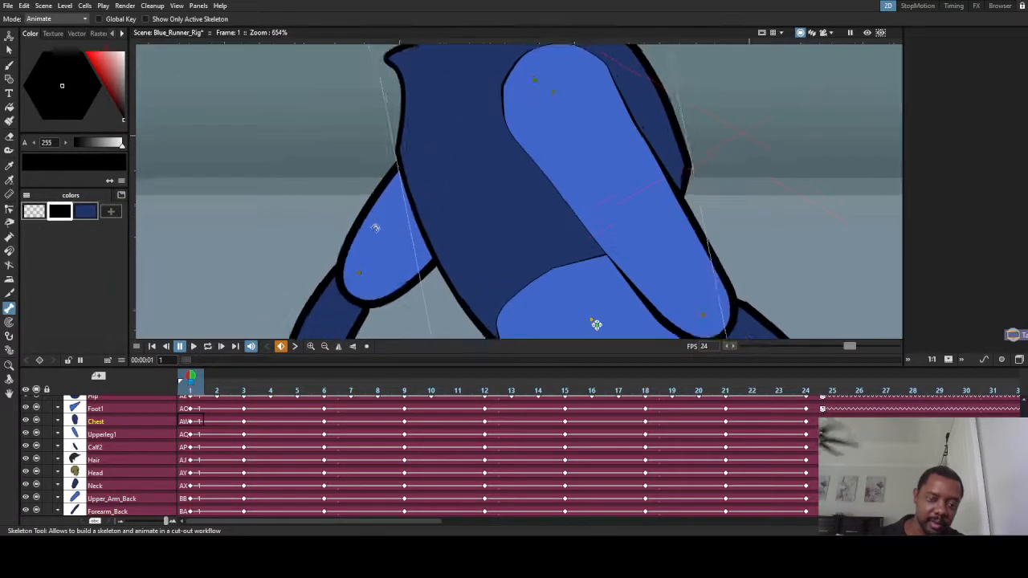
pyautogui.hotkey('ctrl', 'z')
pyautogui.click(373, 224)
pyautogui.moveTo(367, 218); pyautogui.dragTo(449, 252)
pyautogui.scroll(-10, 553, 255)
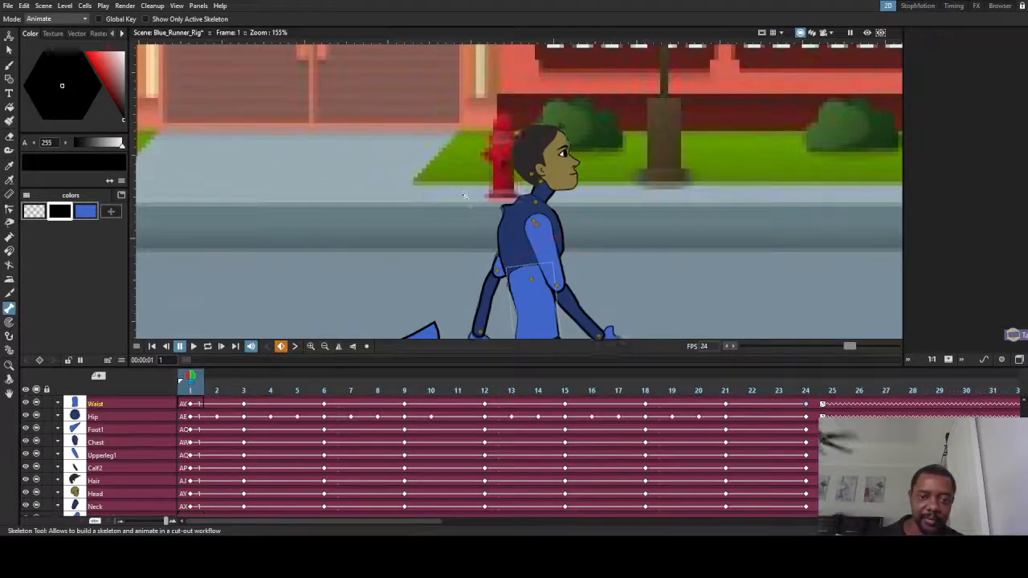
pyautogui.scroll(-4, 457, 229)
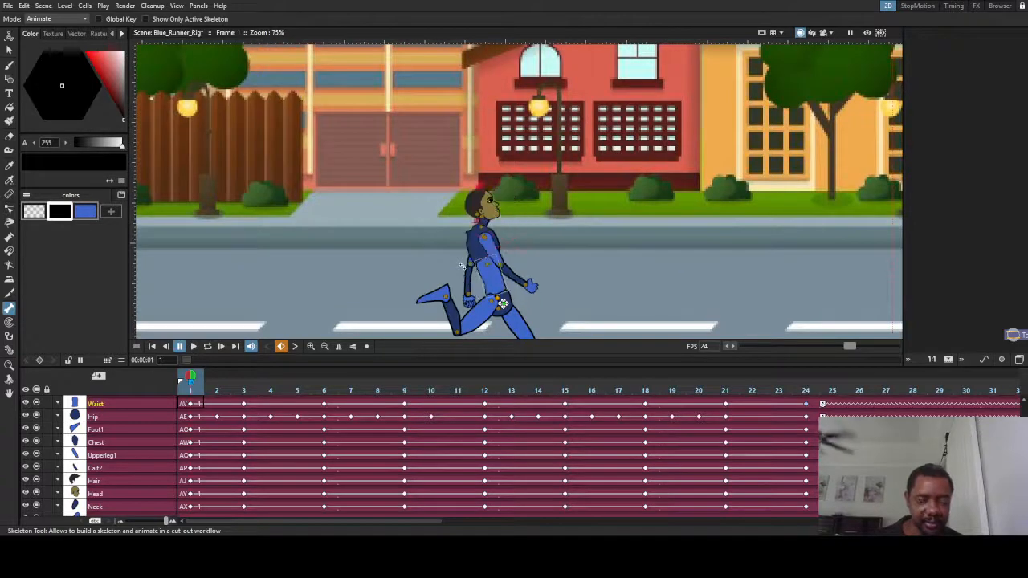
# - Centre the full runner in view at frame 1 and save the scene
pyautogui.moveTo(474, 293); pyautogui.dragTo(464, 218)
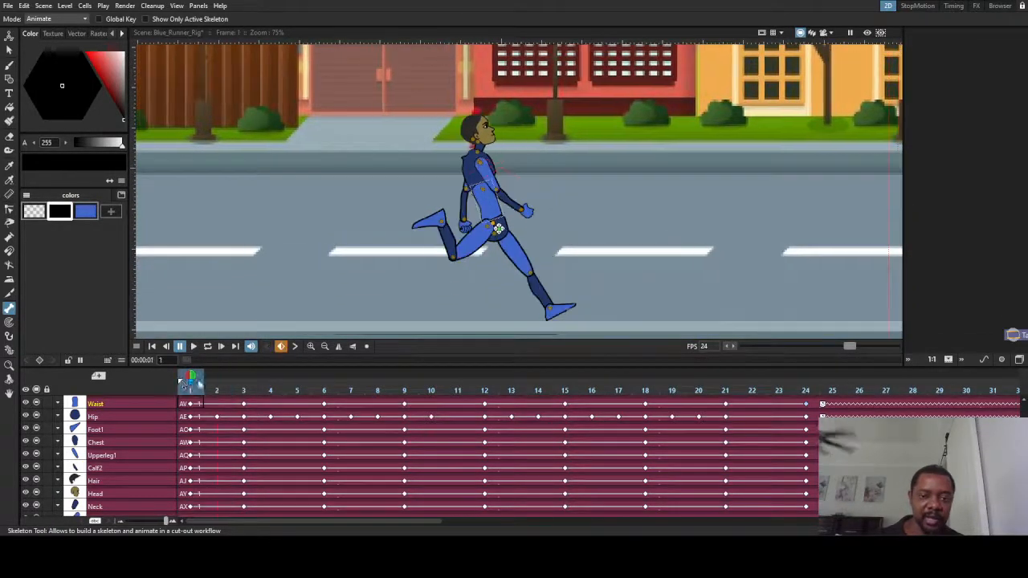
pyautogui.moveTo(178, 384)
pyautogui.mouseDown()
pyautogui.moveTo(271, 387)
pyautogui.moveTo(366, 411)
pyautogui.moveTo(188, 387)
pyautogui.moveTo(167, 398)
pyautogui.mouseUp()
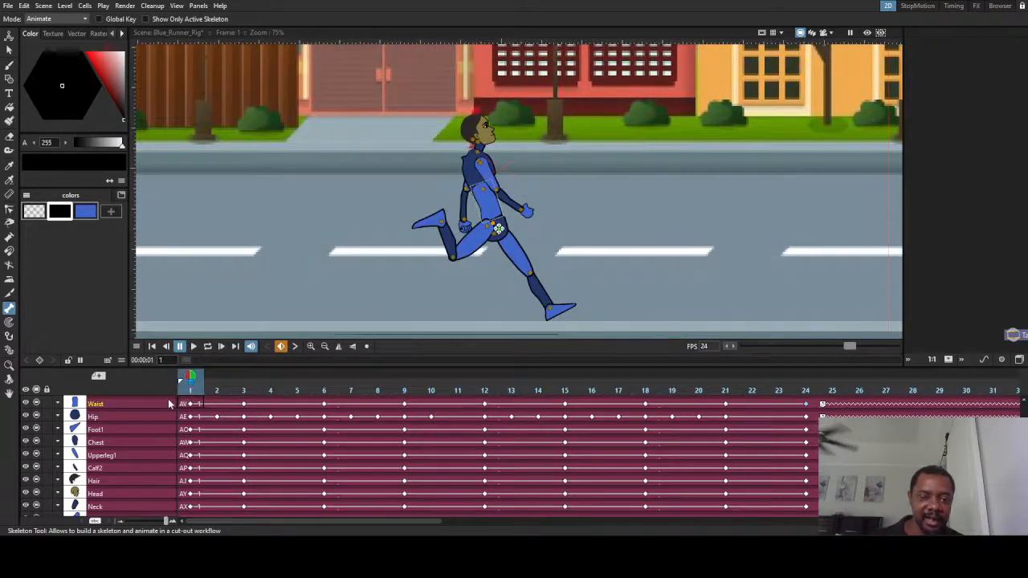
pyautogui.hotkey('ctrl', 's')
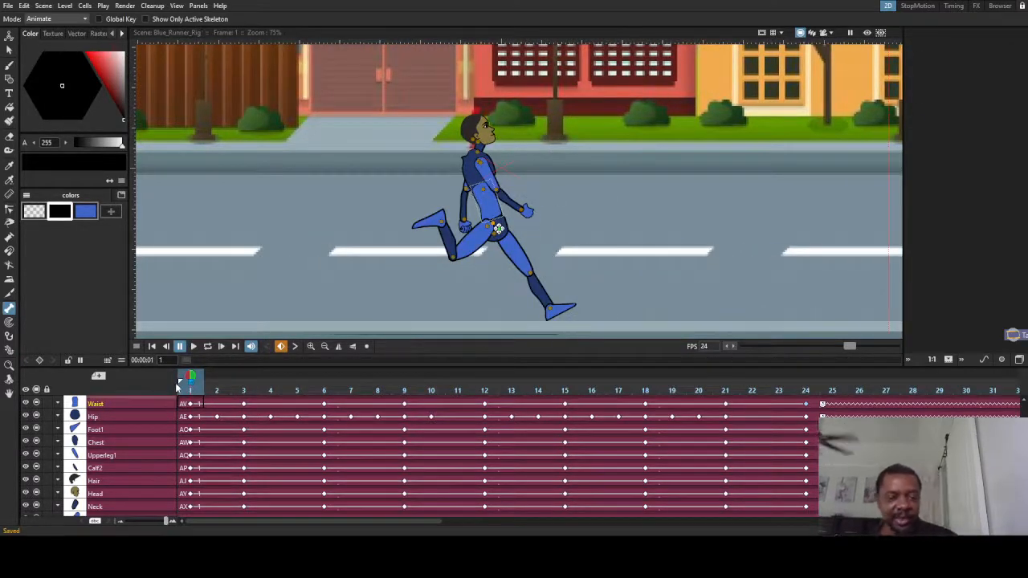